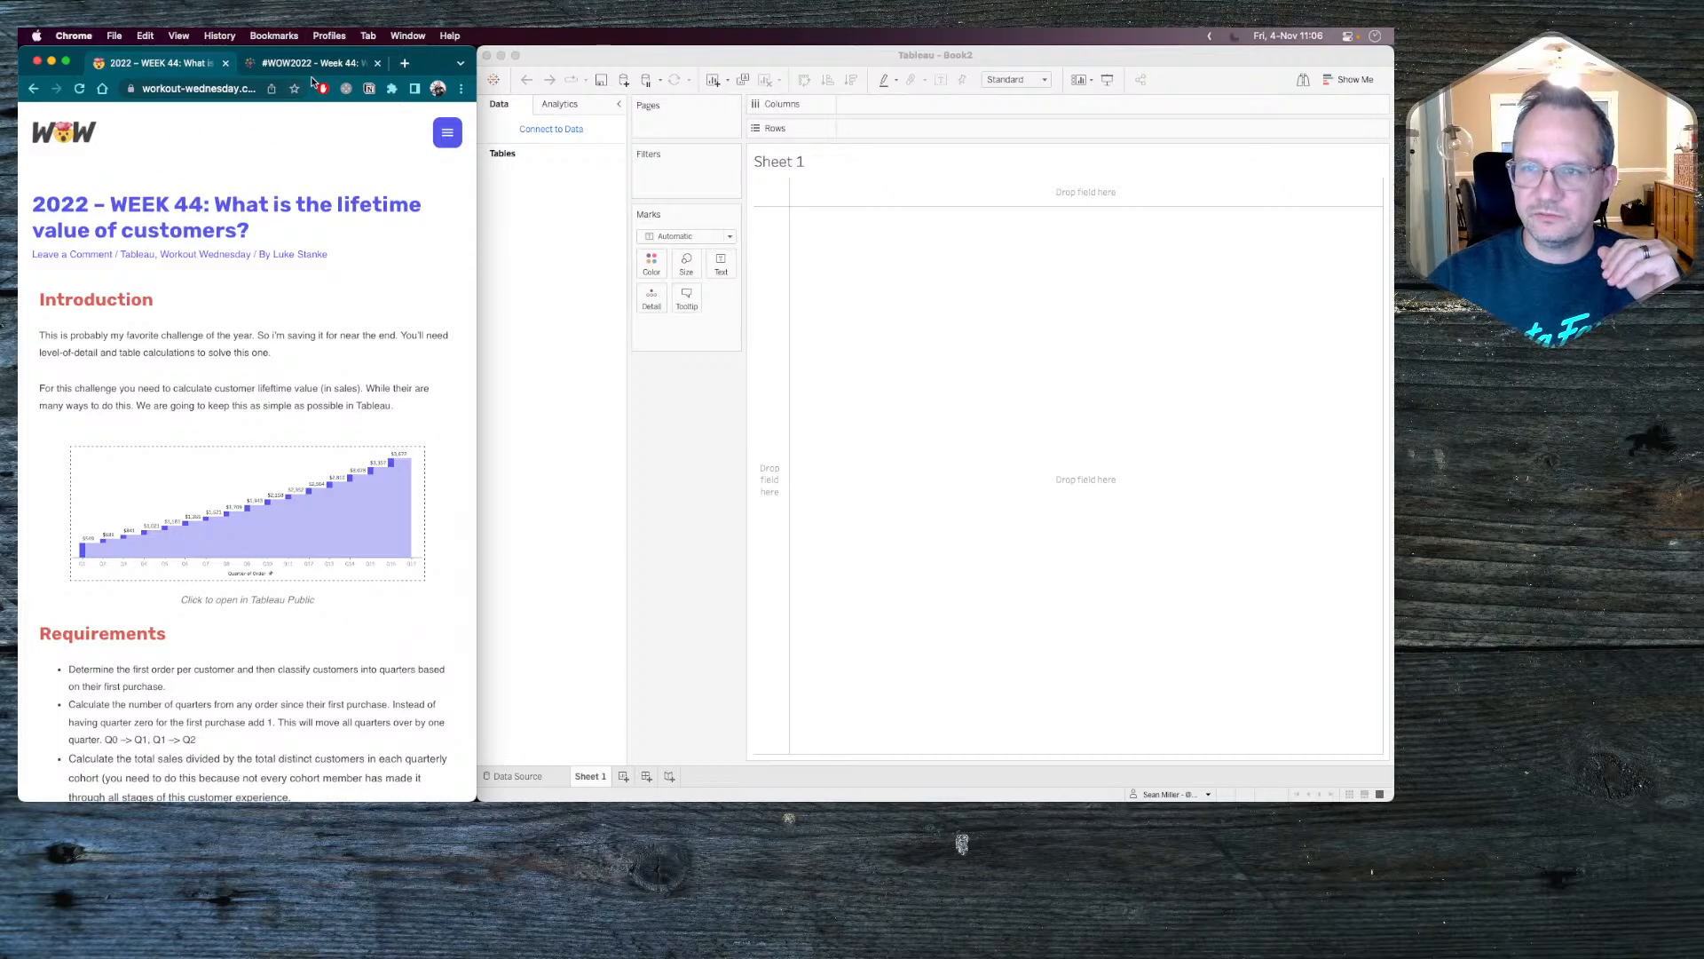
# Examine the published Week 44 customer lifetime value chart, including its quarterly marks and their tooltips across the full axis.
pyautogui.click(316, 64)
pyautogui.moveTo(43, 461)
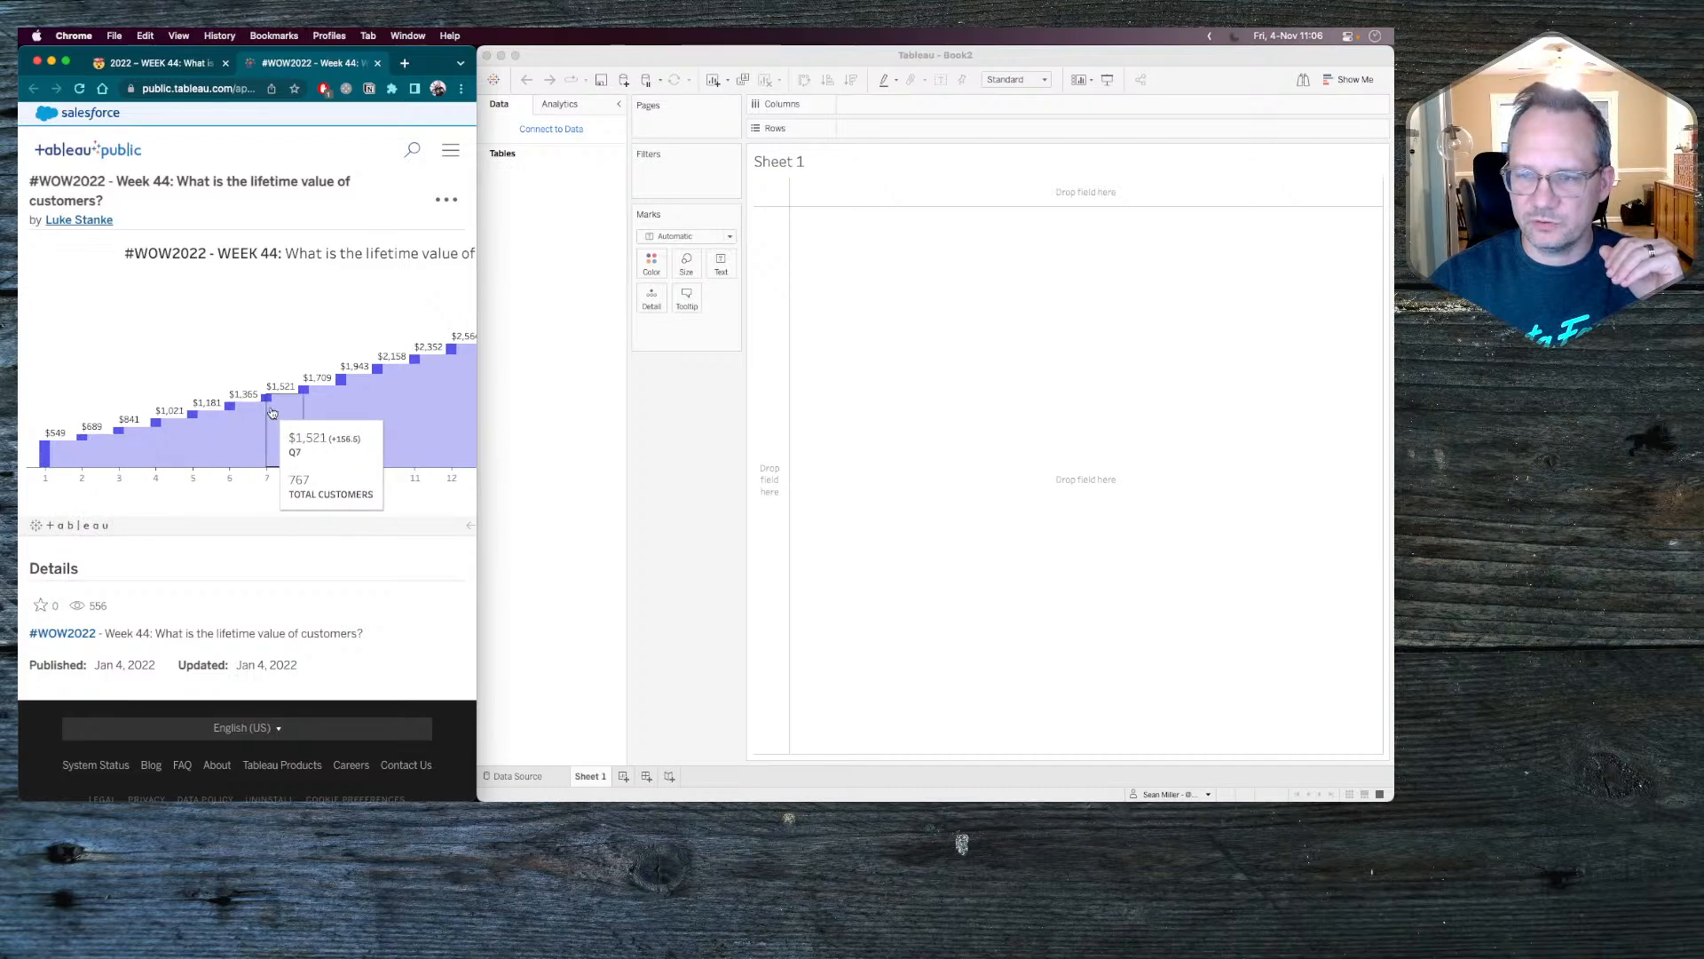
pyautogui.hscroll(5, 337, 404)
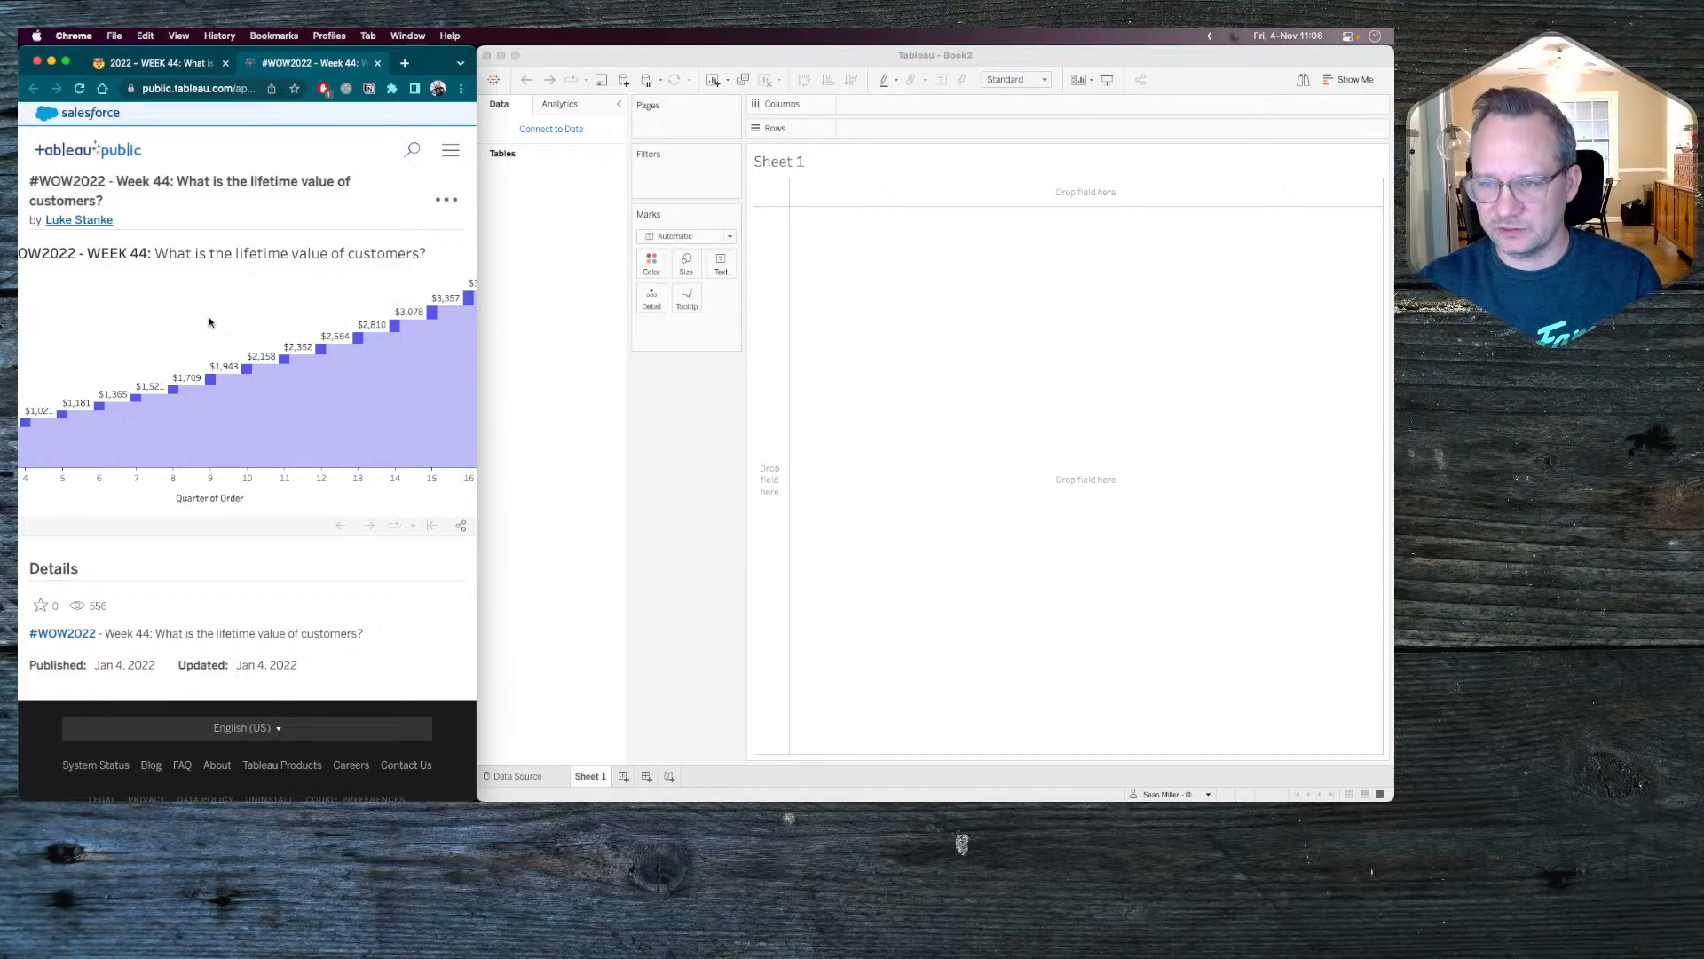
pyautogui.hscroll(3, 210, 322)
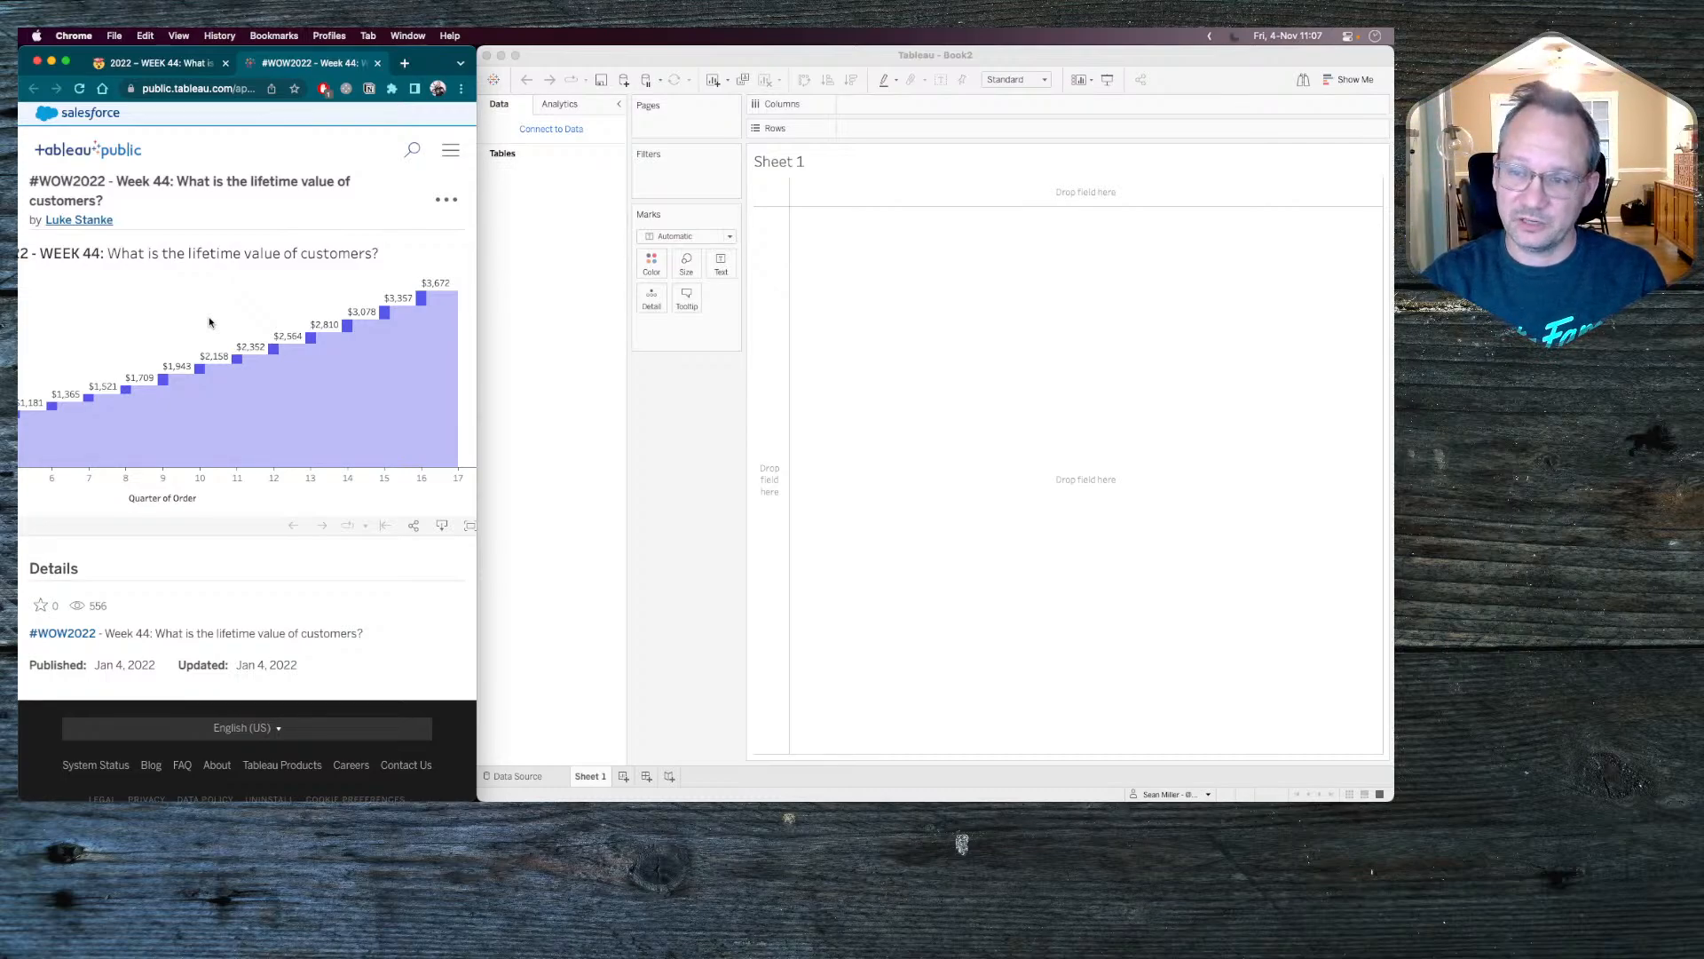
pyautogui.moveTo(385, 315)
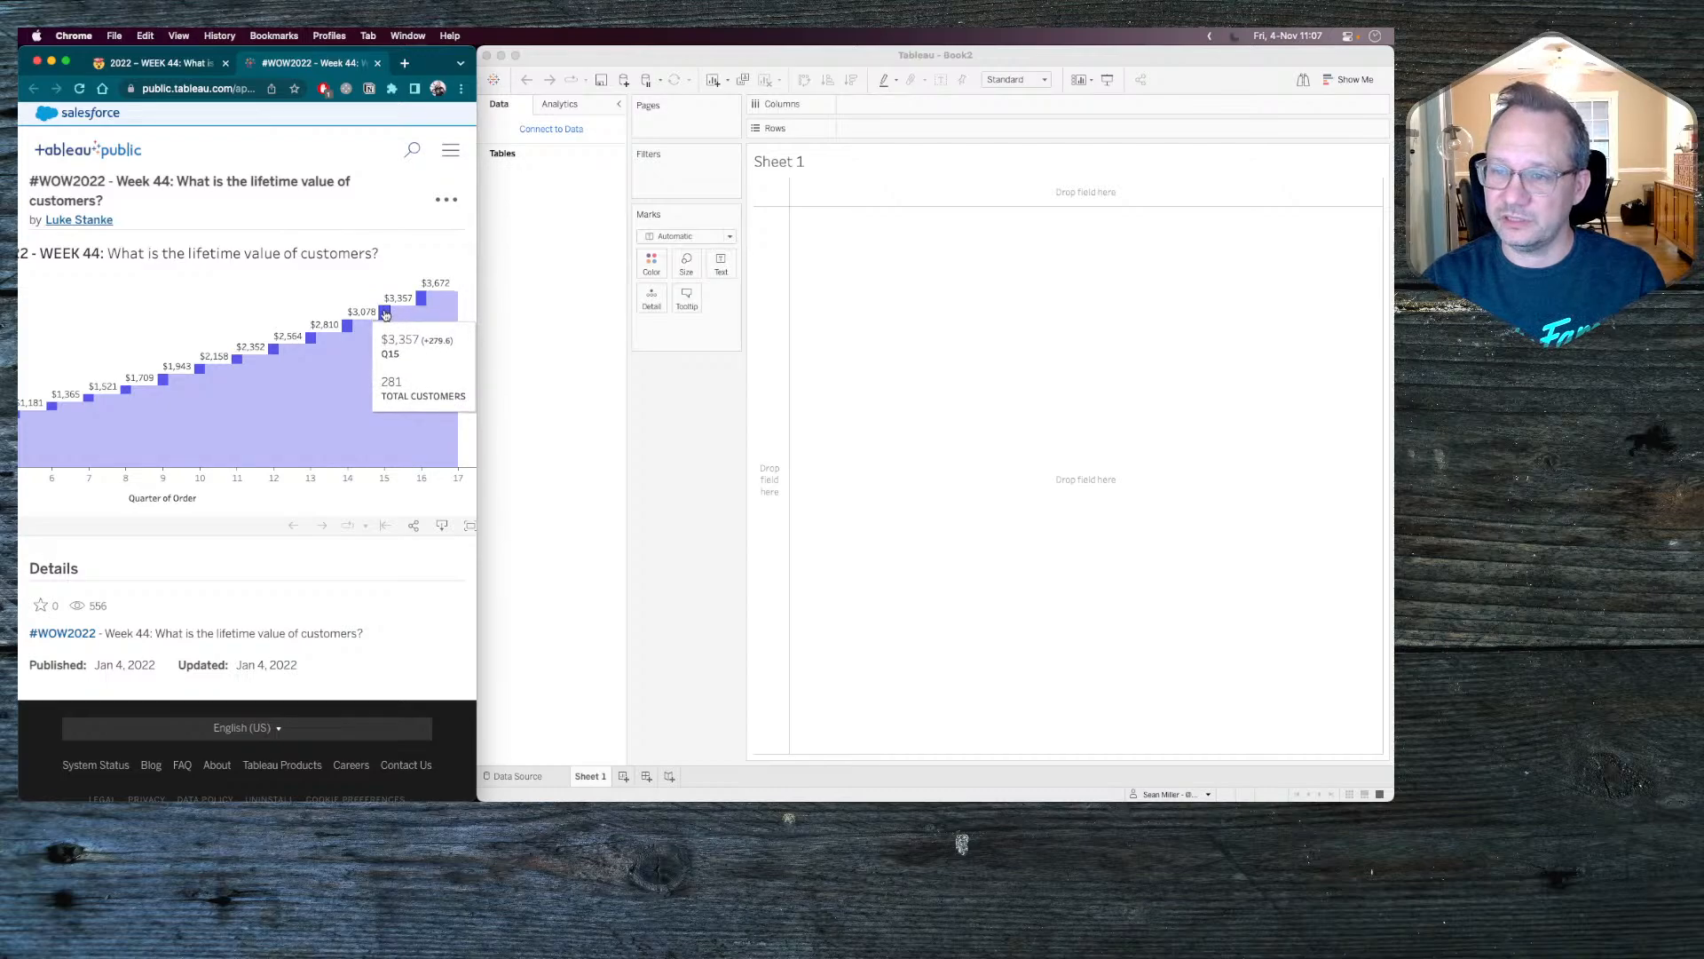
pyautogui.moveTo(451, 311)
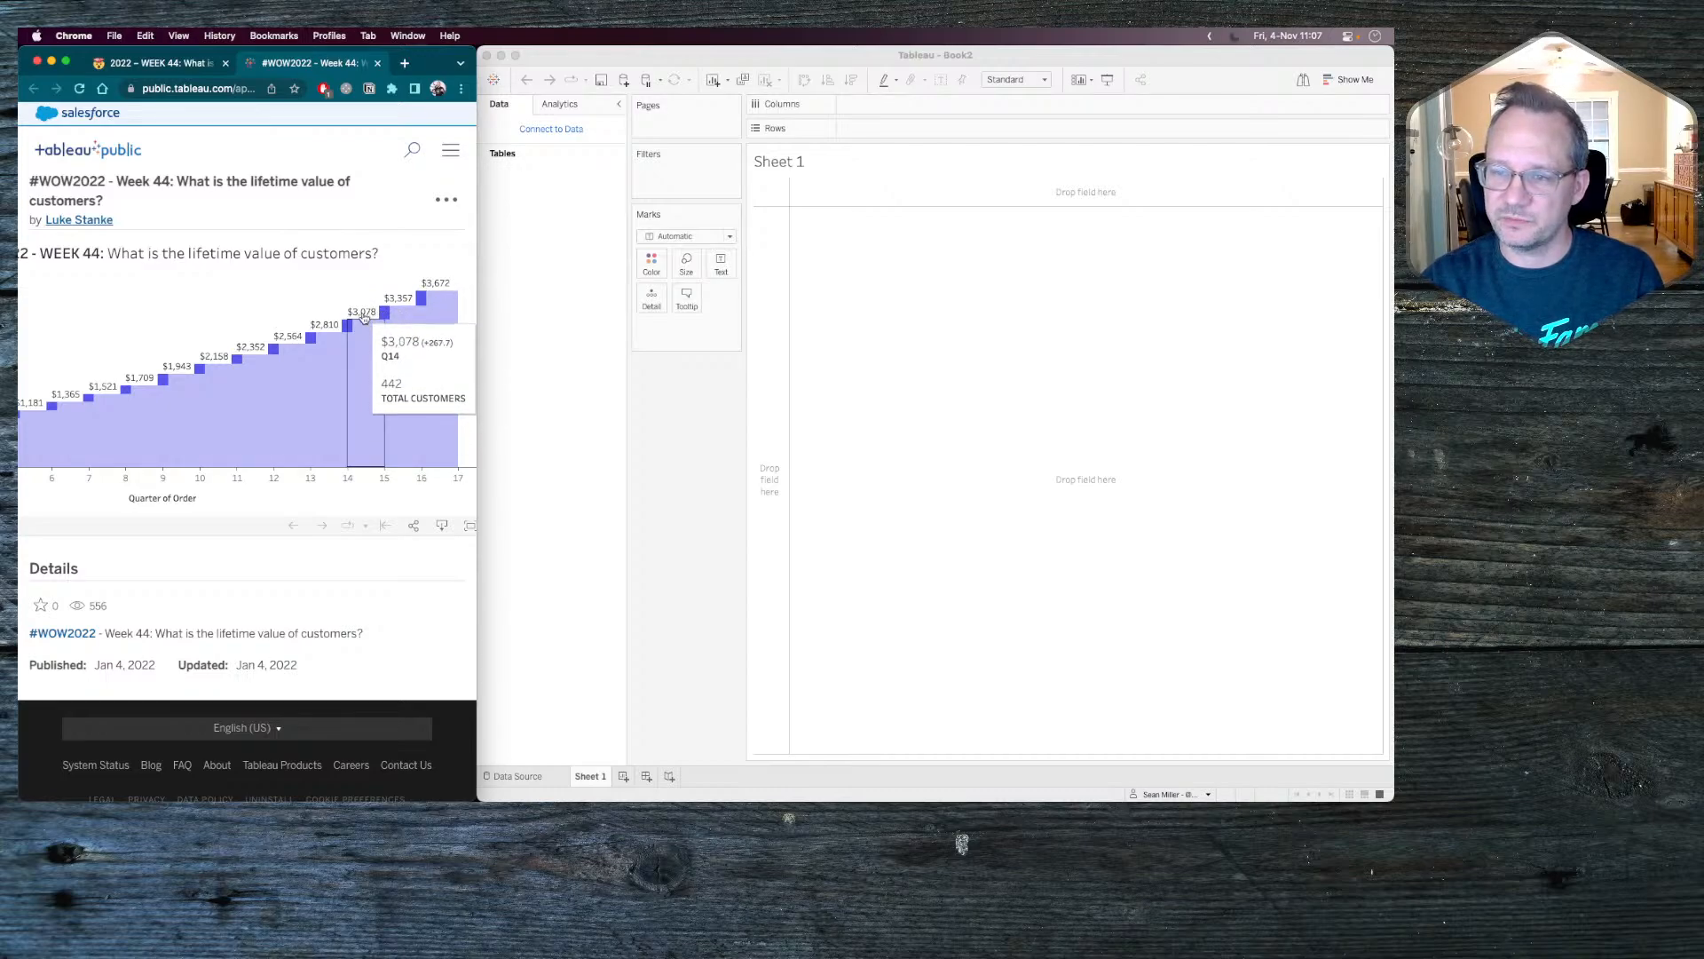
pyautogui.moveTo(307, 341)
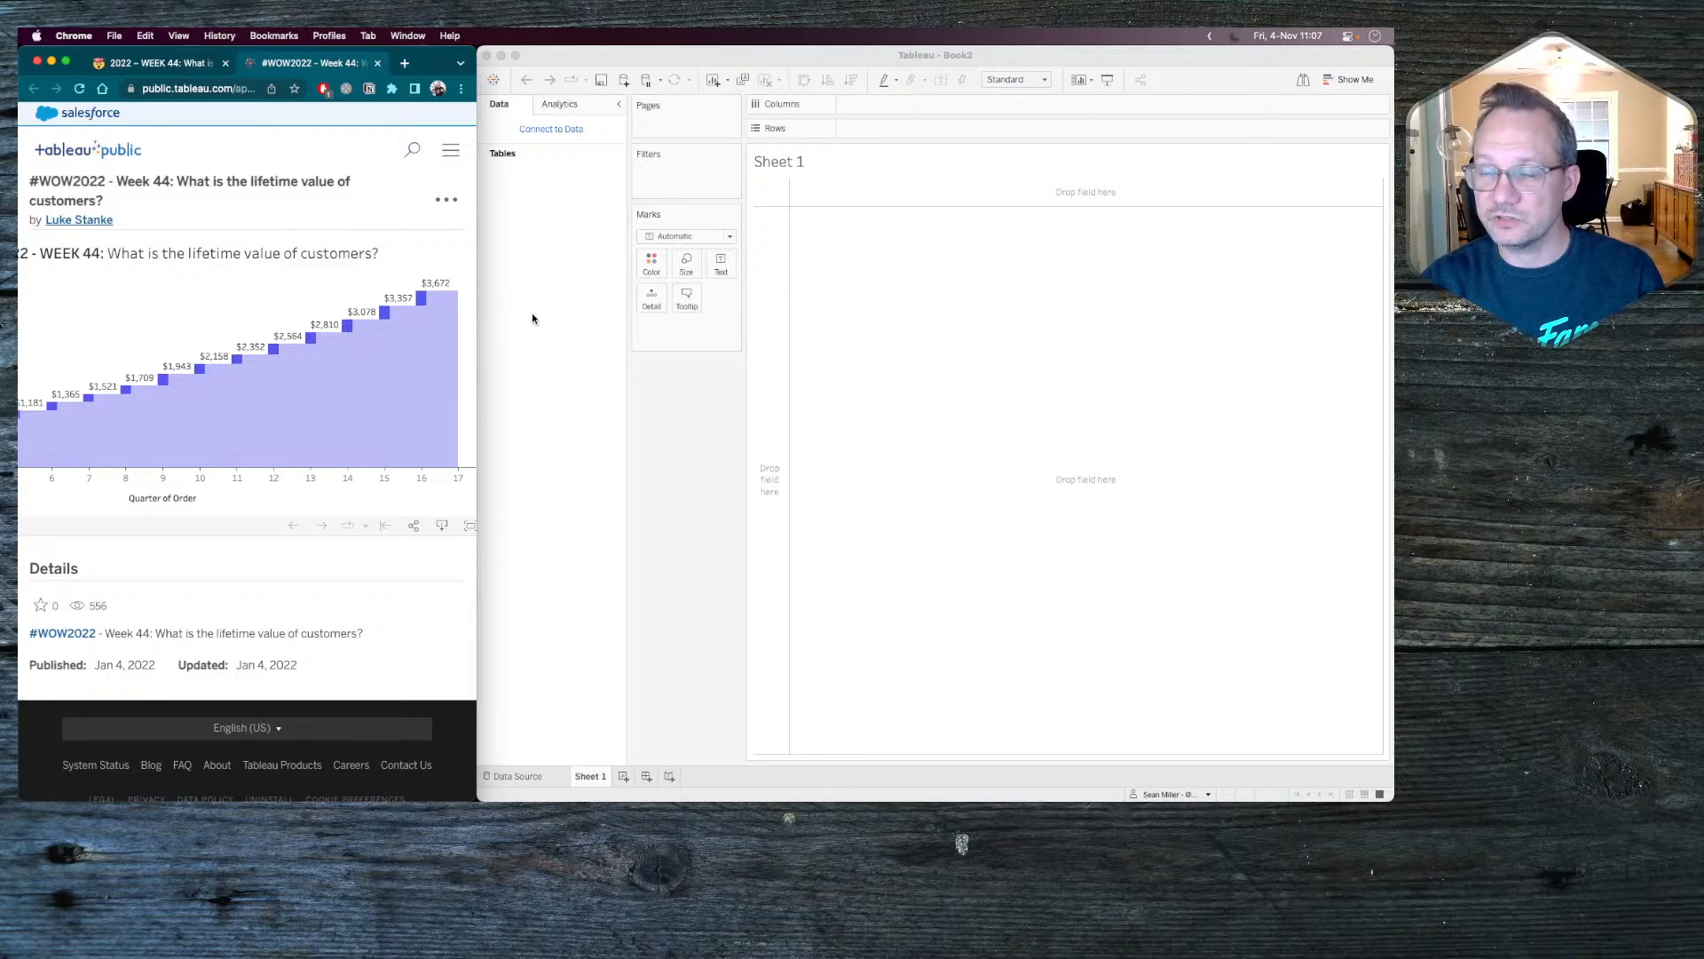
# Switch to Tableau and connect the empty workbook to the saved Sample - Superstore data source.
pyautogui.click(562, 184)
pyautogui.click(554, 133)
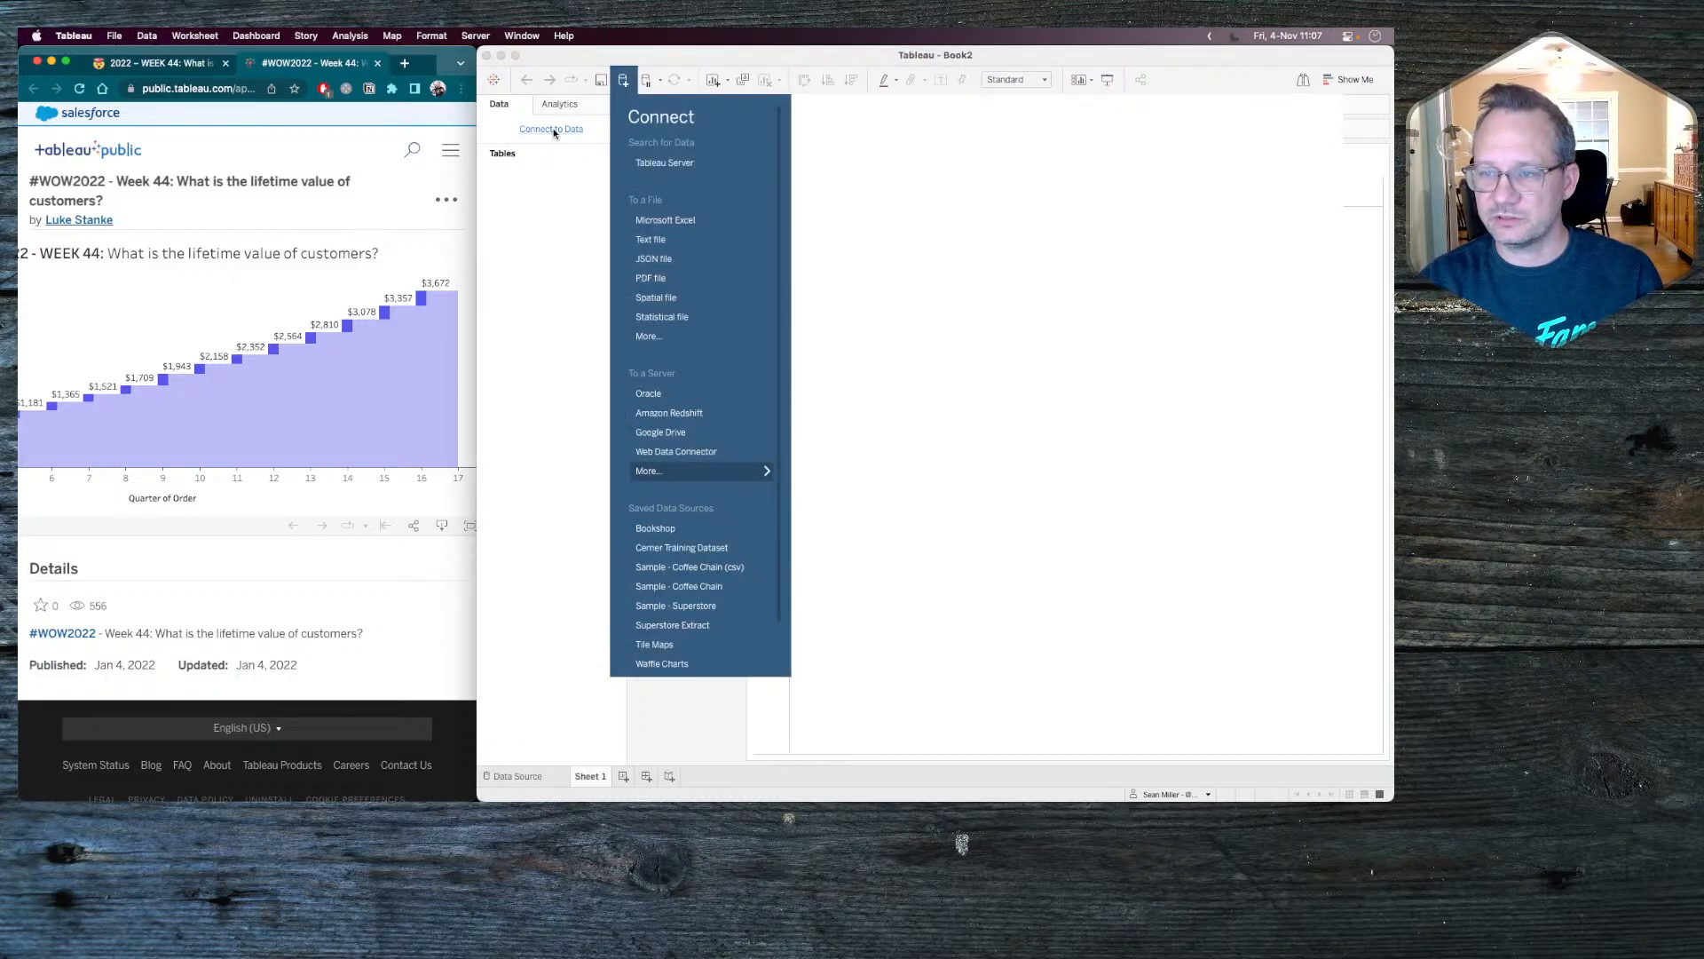
pyautogui.click(682, 608)
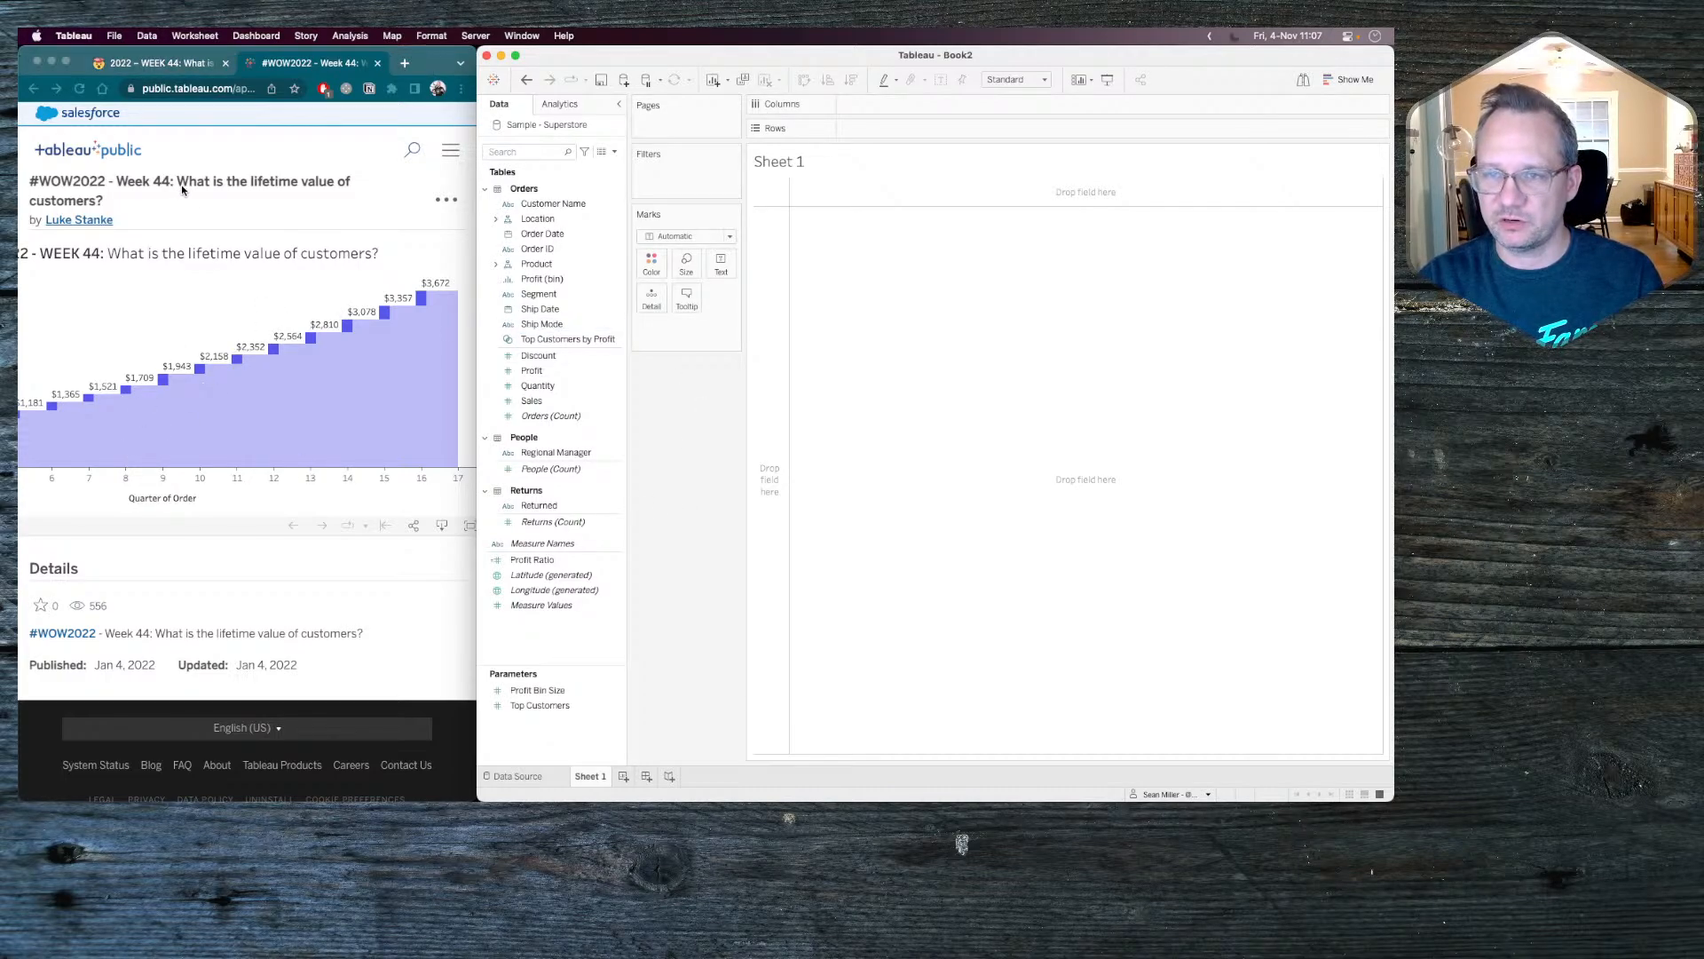
# Check the challenge requirements on the Workout Wednesday page, and create a Tableau calculated field named Customer First Order Quarter.
pyautogui.click(160, 62)
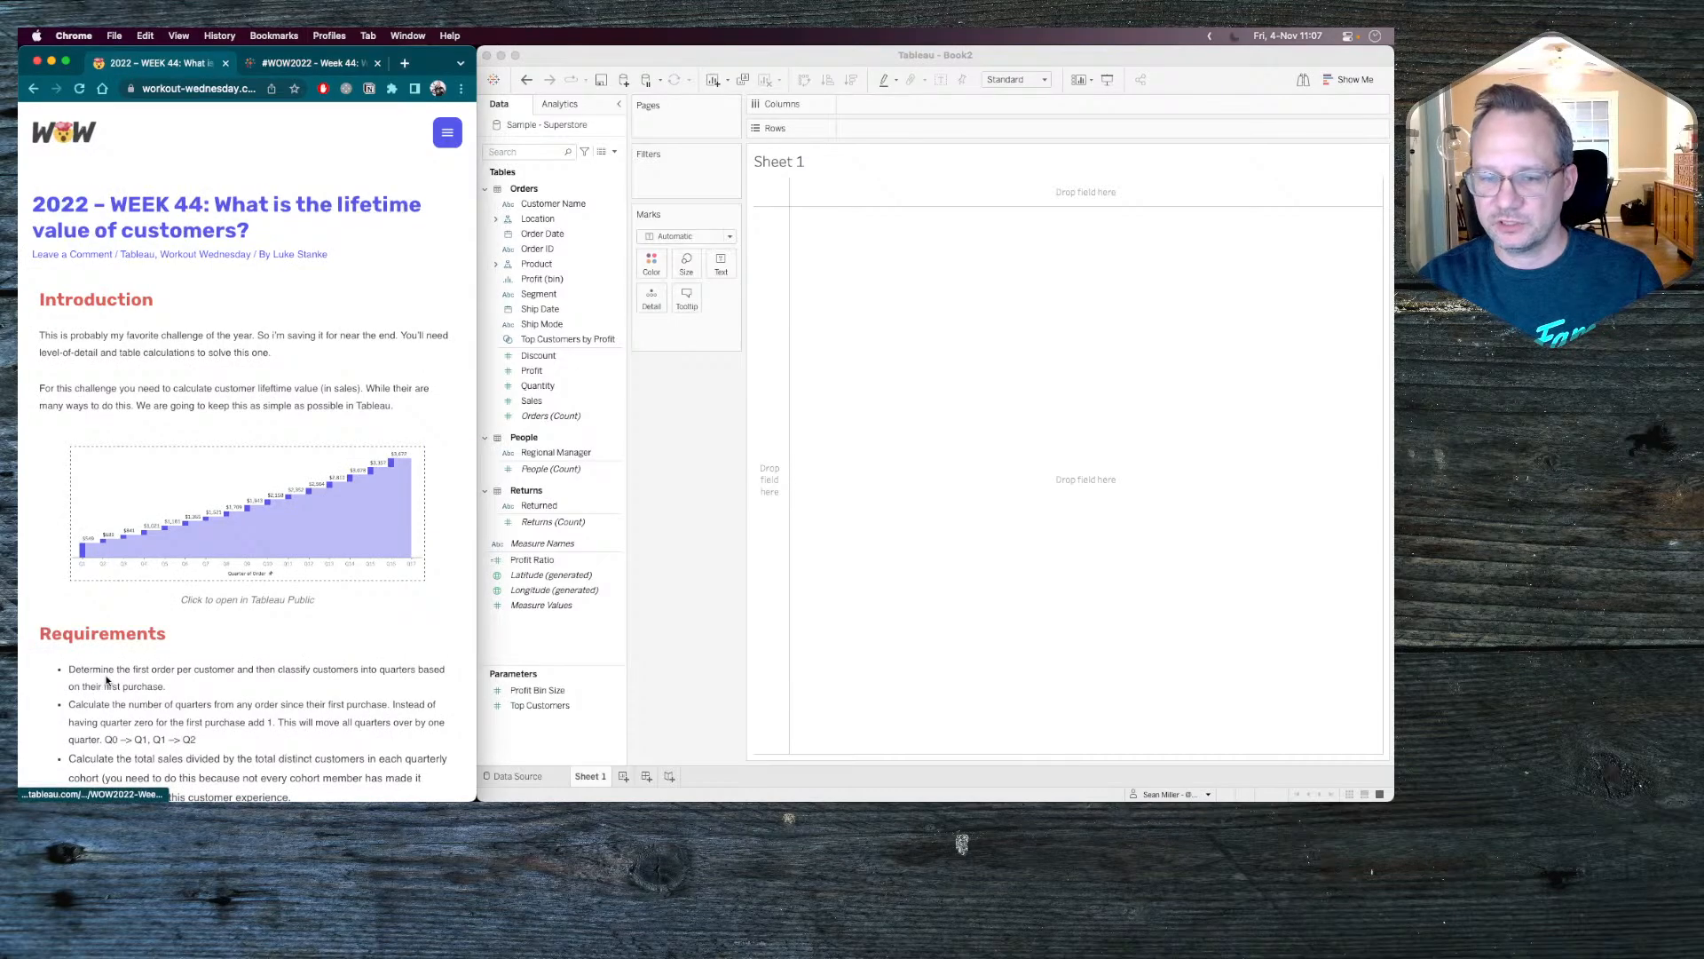
pyautogui.scroll(-8, 111, 679)
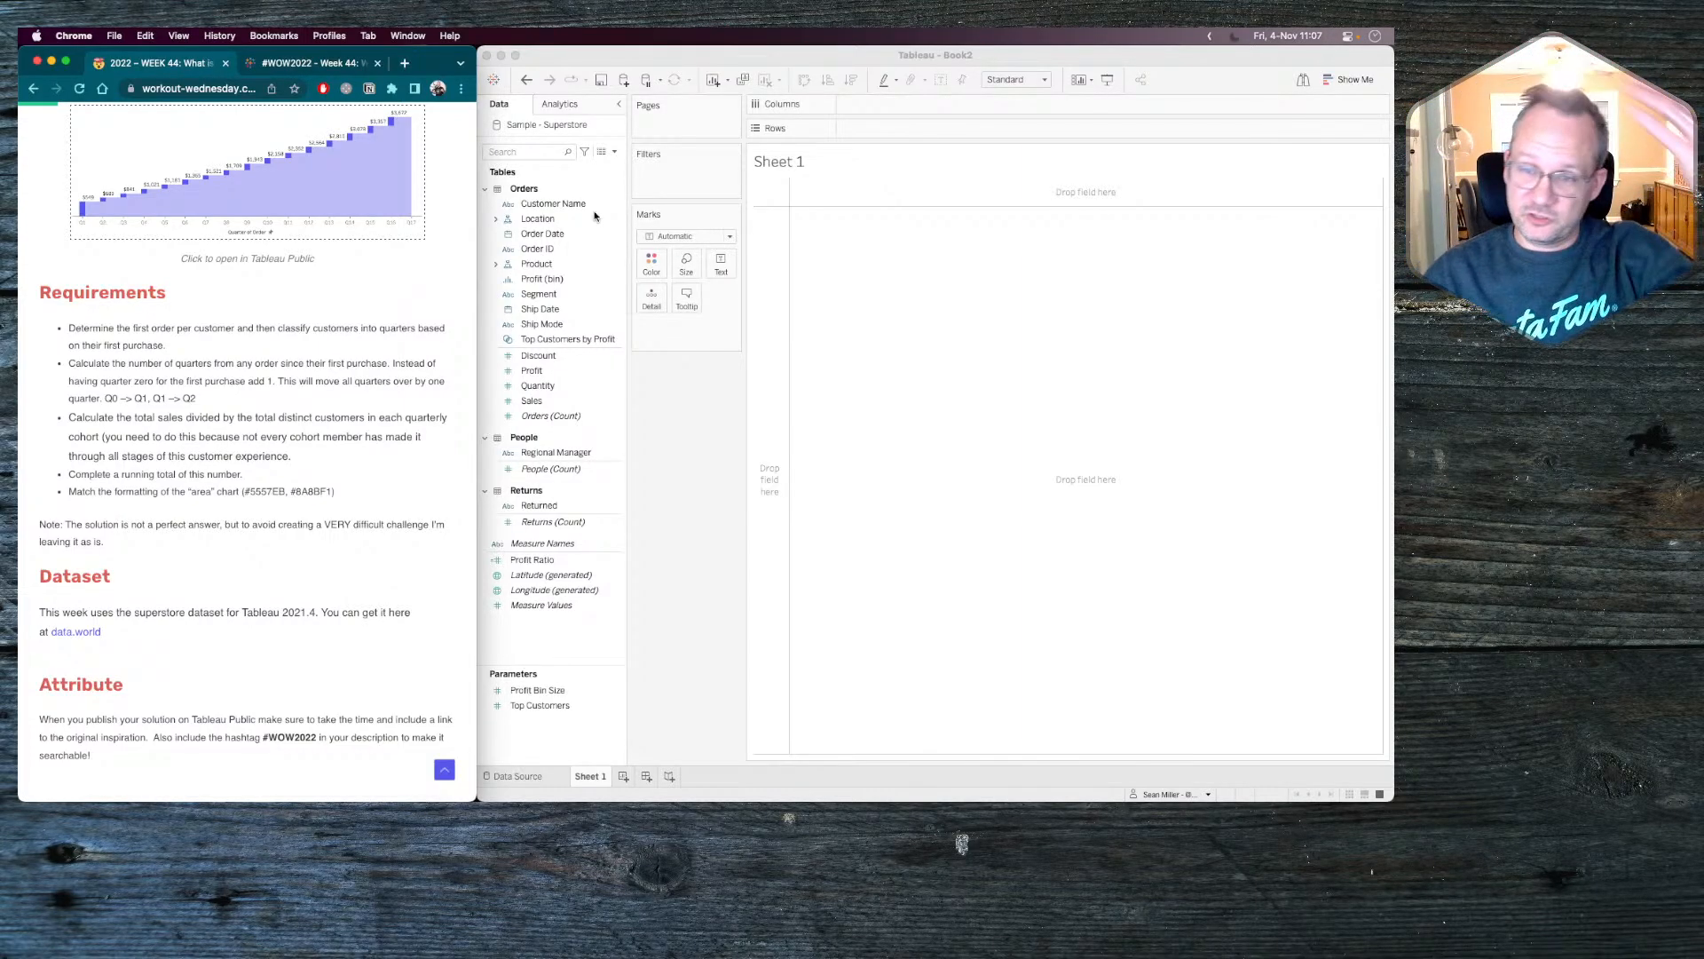
pyautogui.click(614, 152)
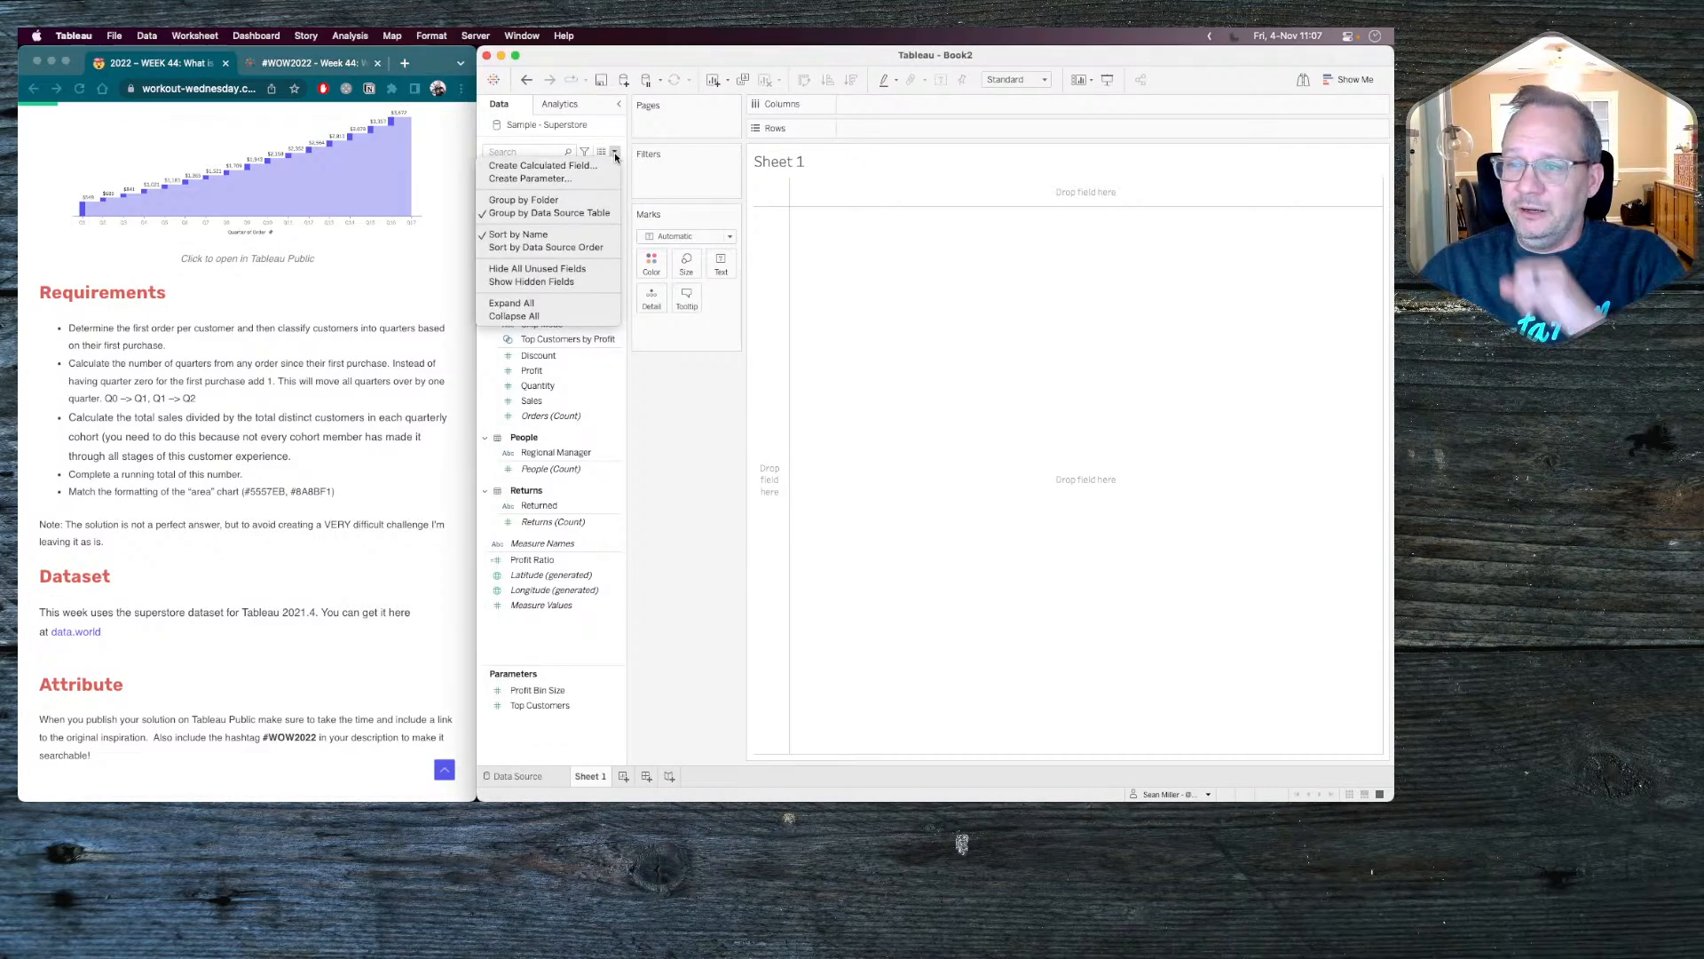
pyautogui.click(542, 165)
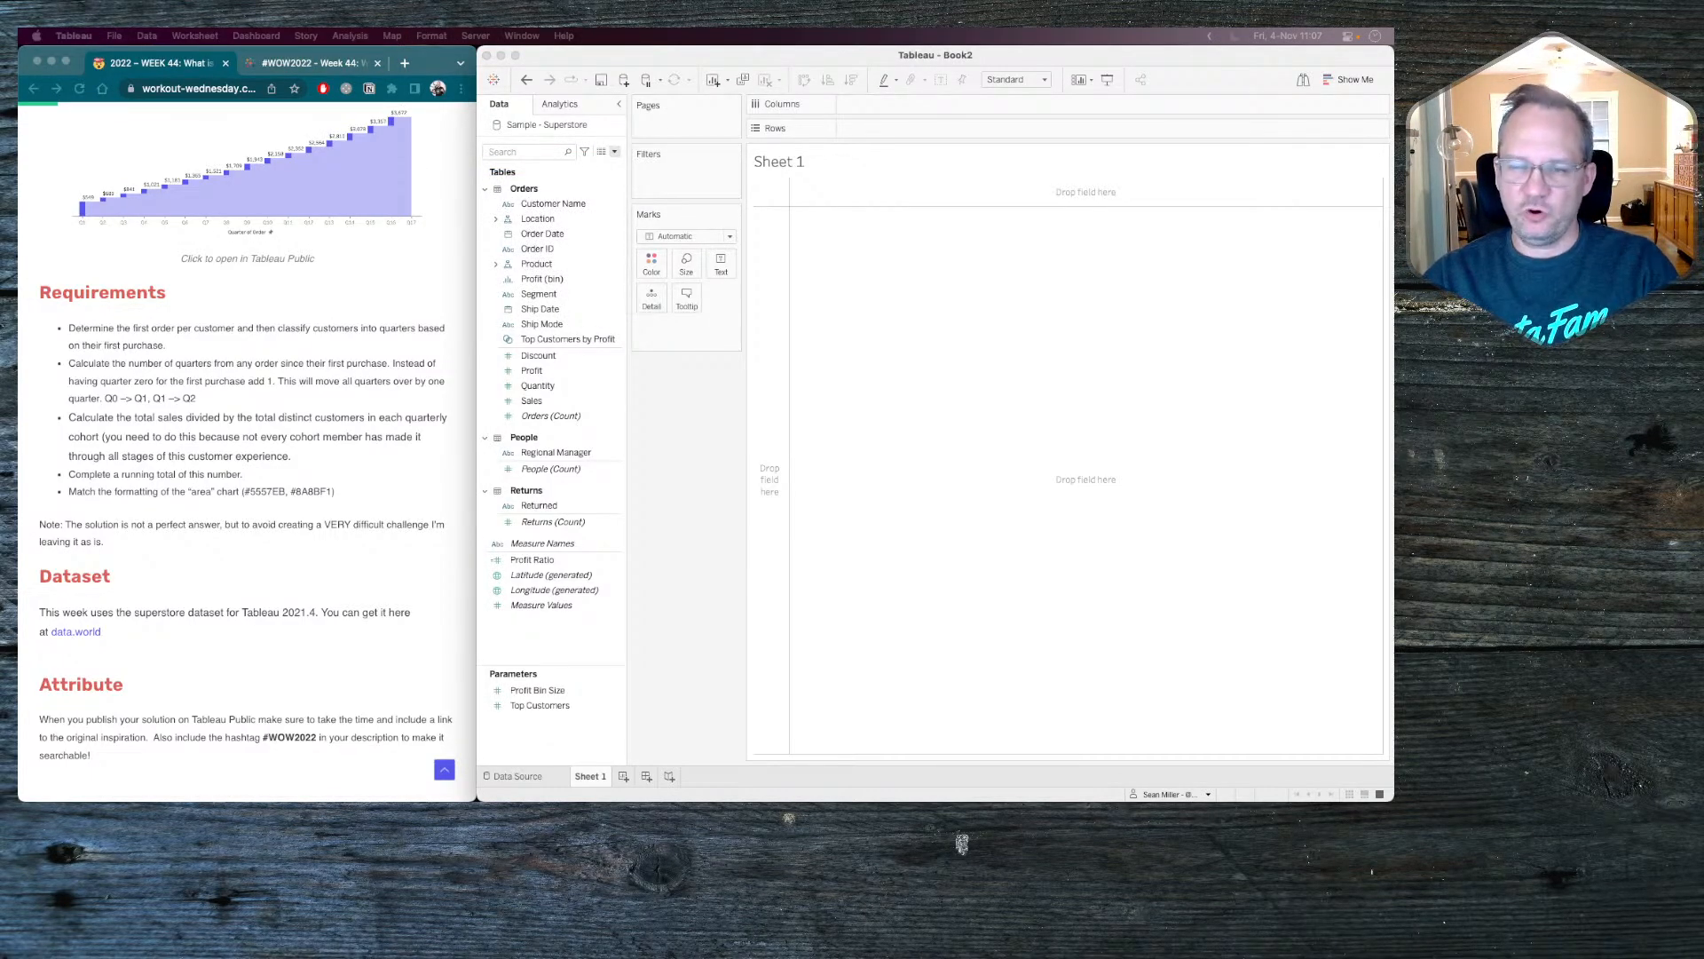
pyautogui.moveTo(814, 480); pyautogui.dragTo(855, 216)
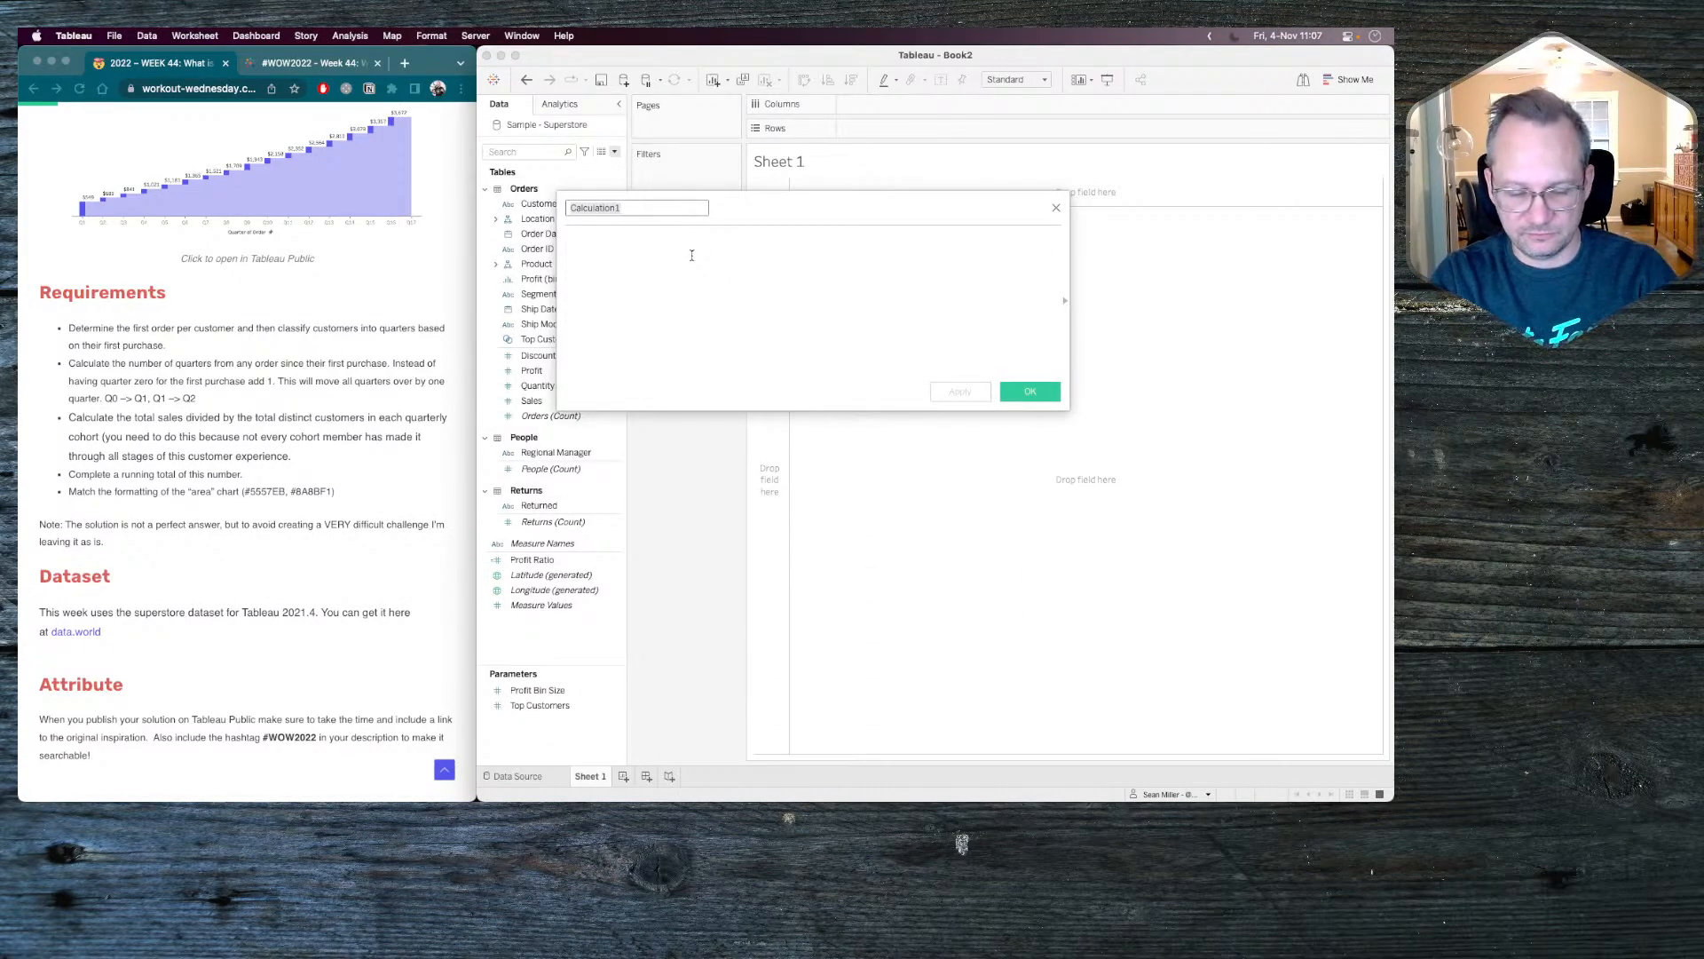
pyautogui.write('Cu')
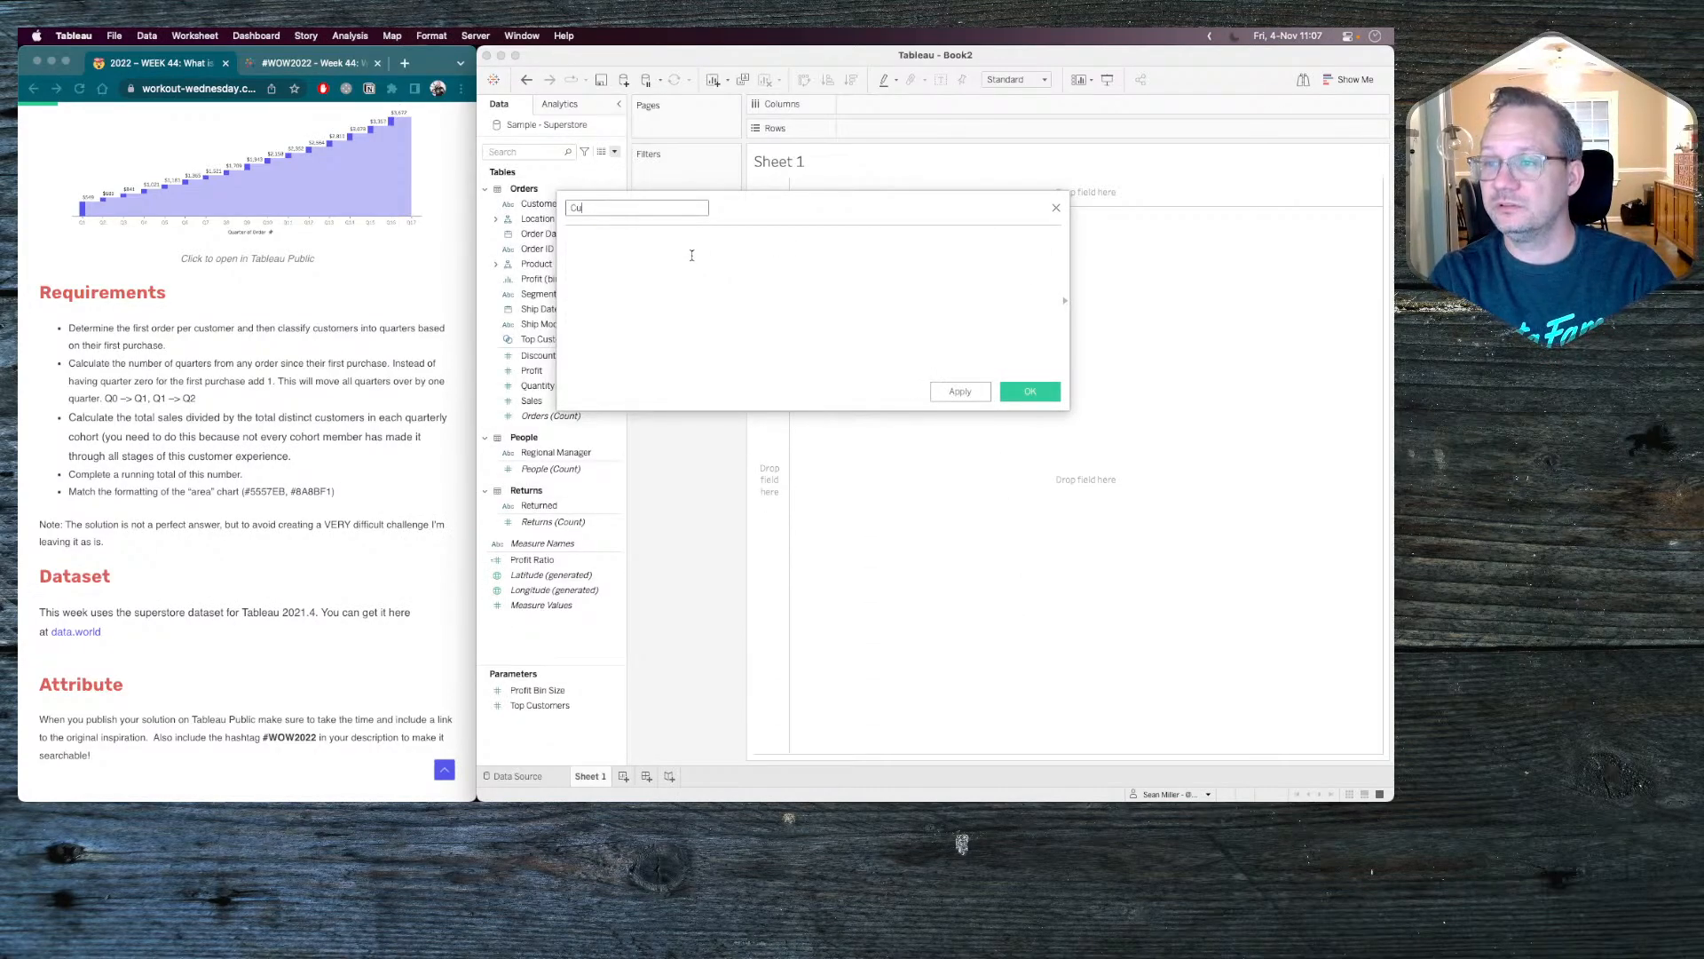
pyautogui.write('stomer Fi')
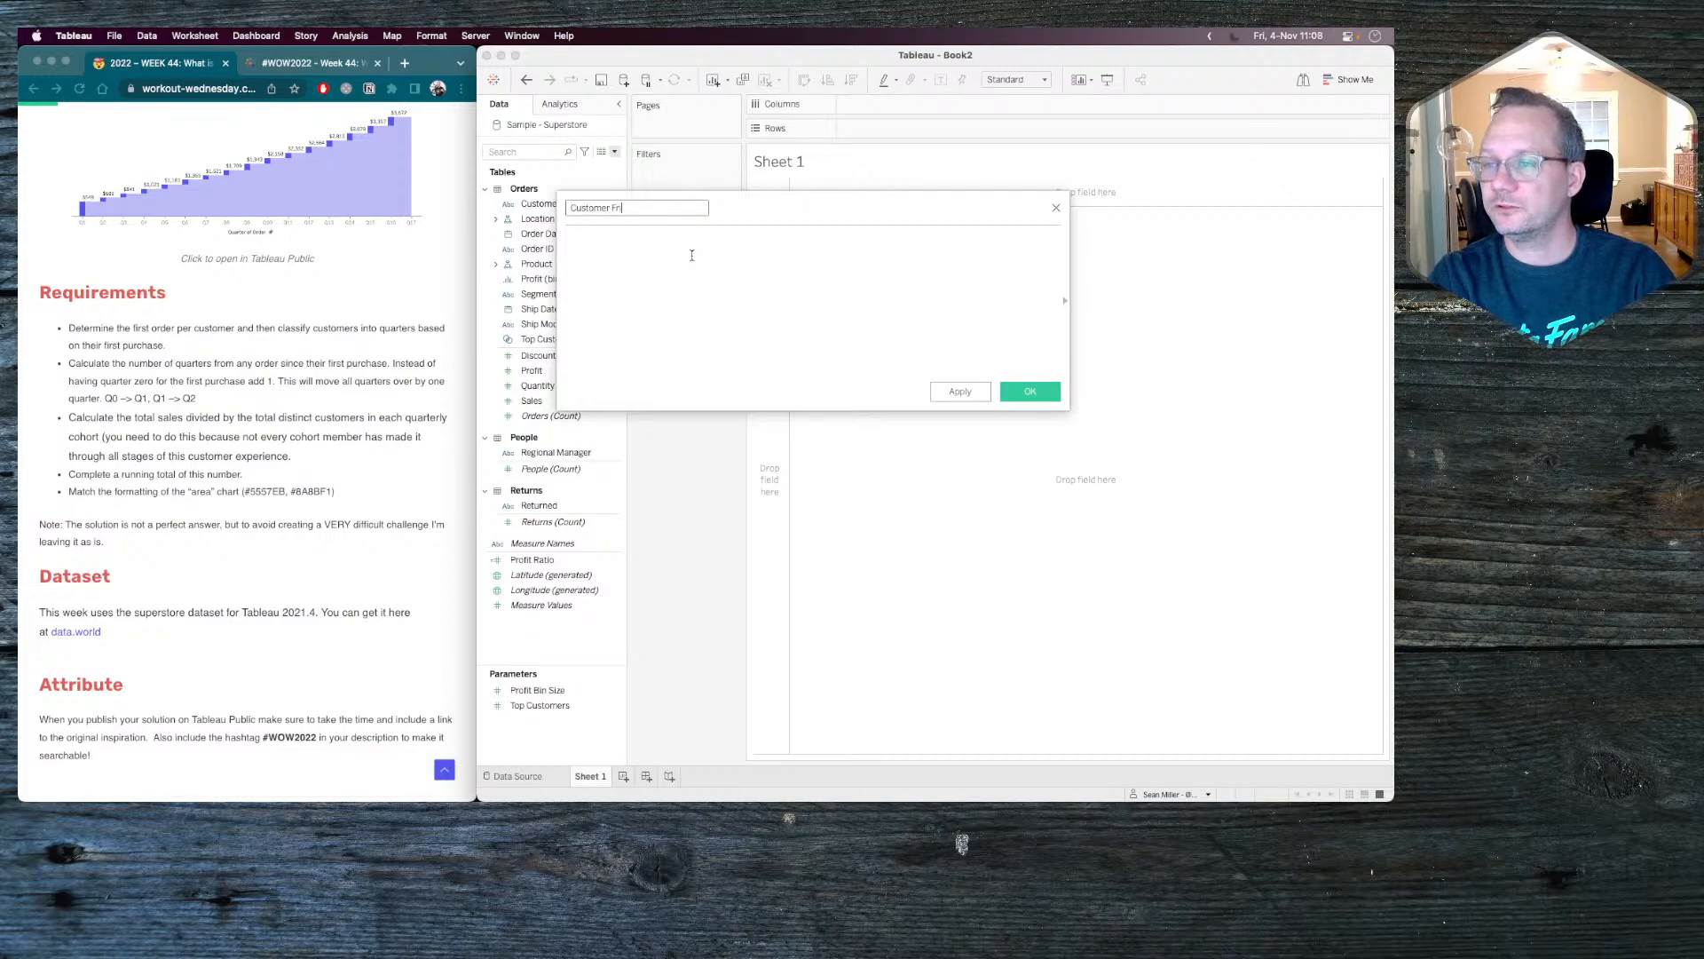
pyautogui.write('rst')
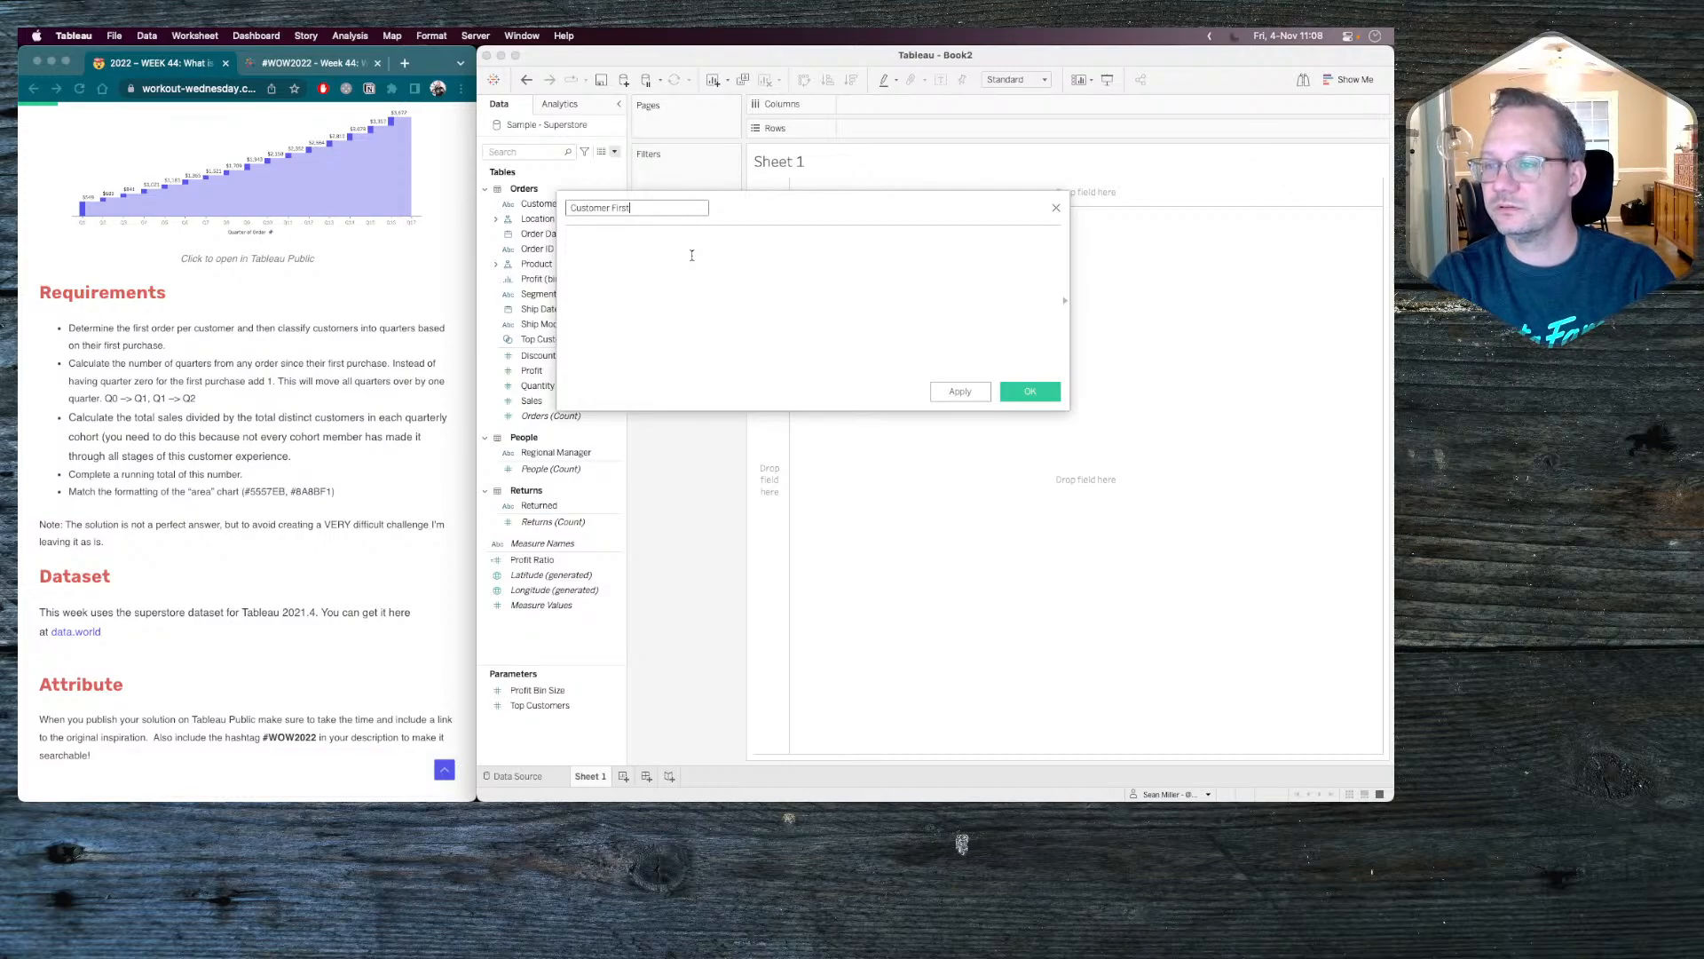
pyautogui.write(' Order Q')
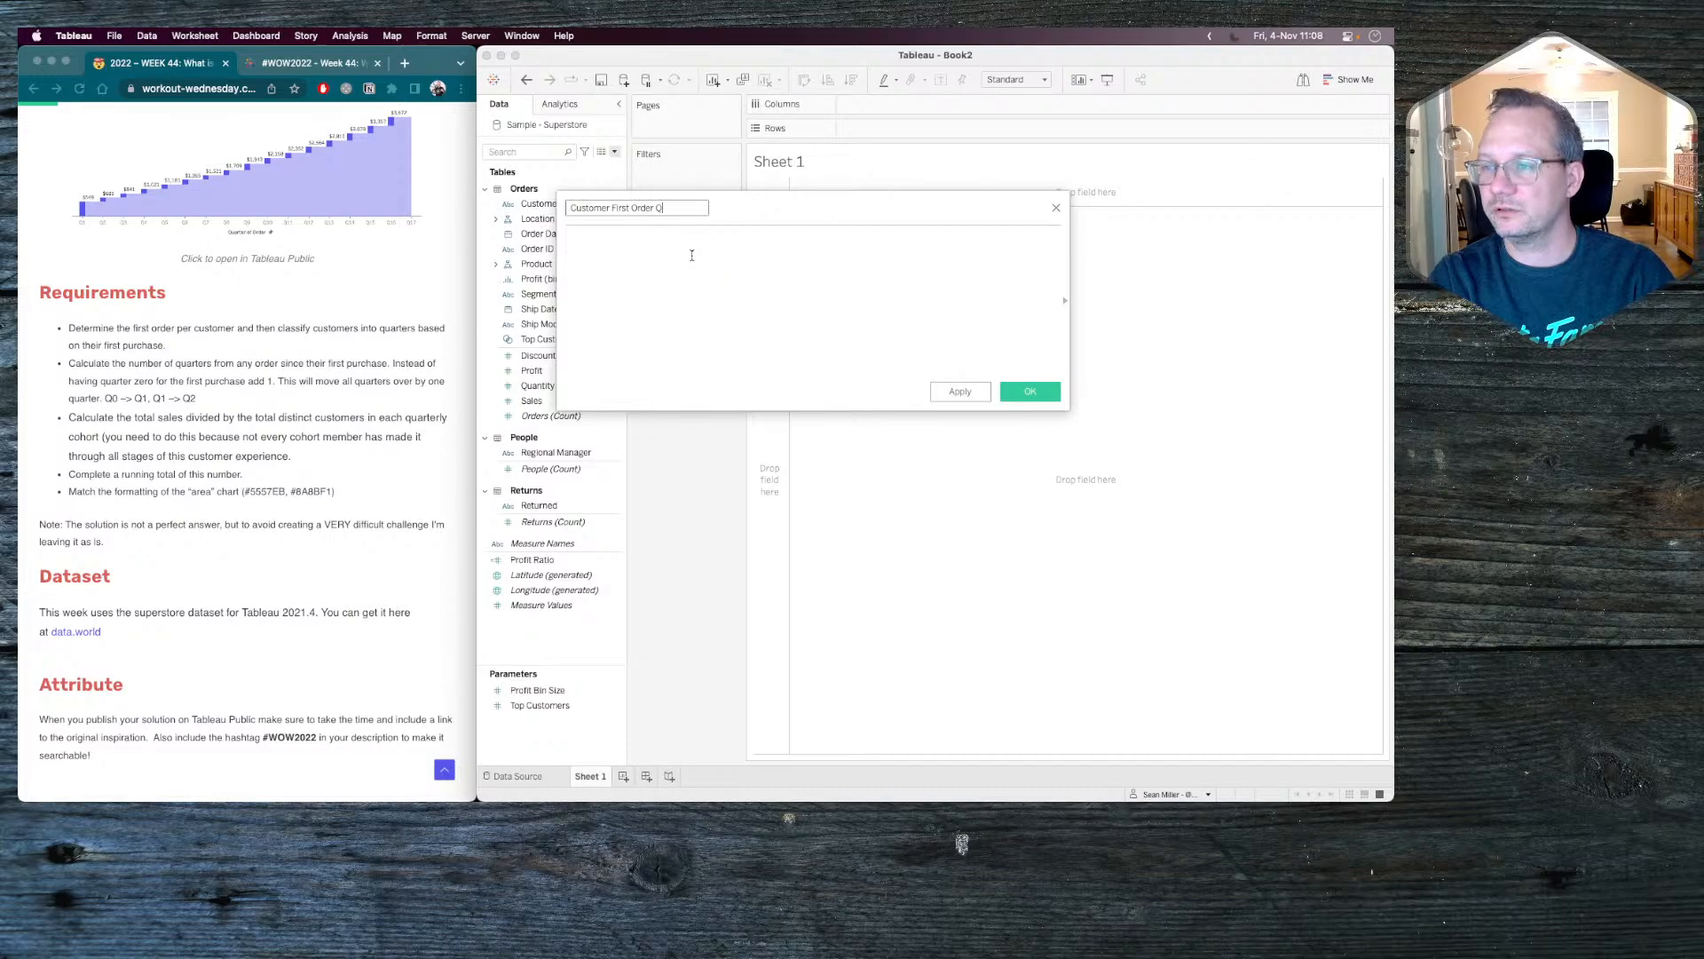
pyautogui.write('uarter')
pyautogui.press('Tab')
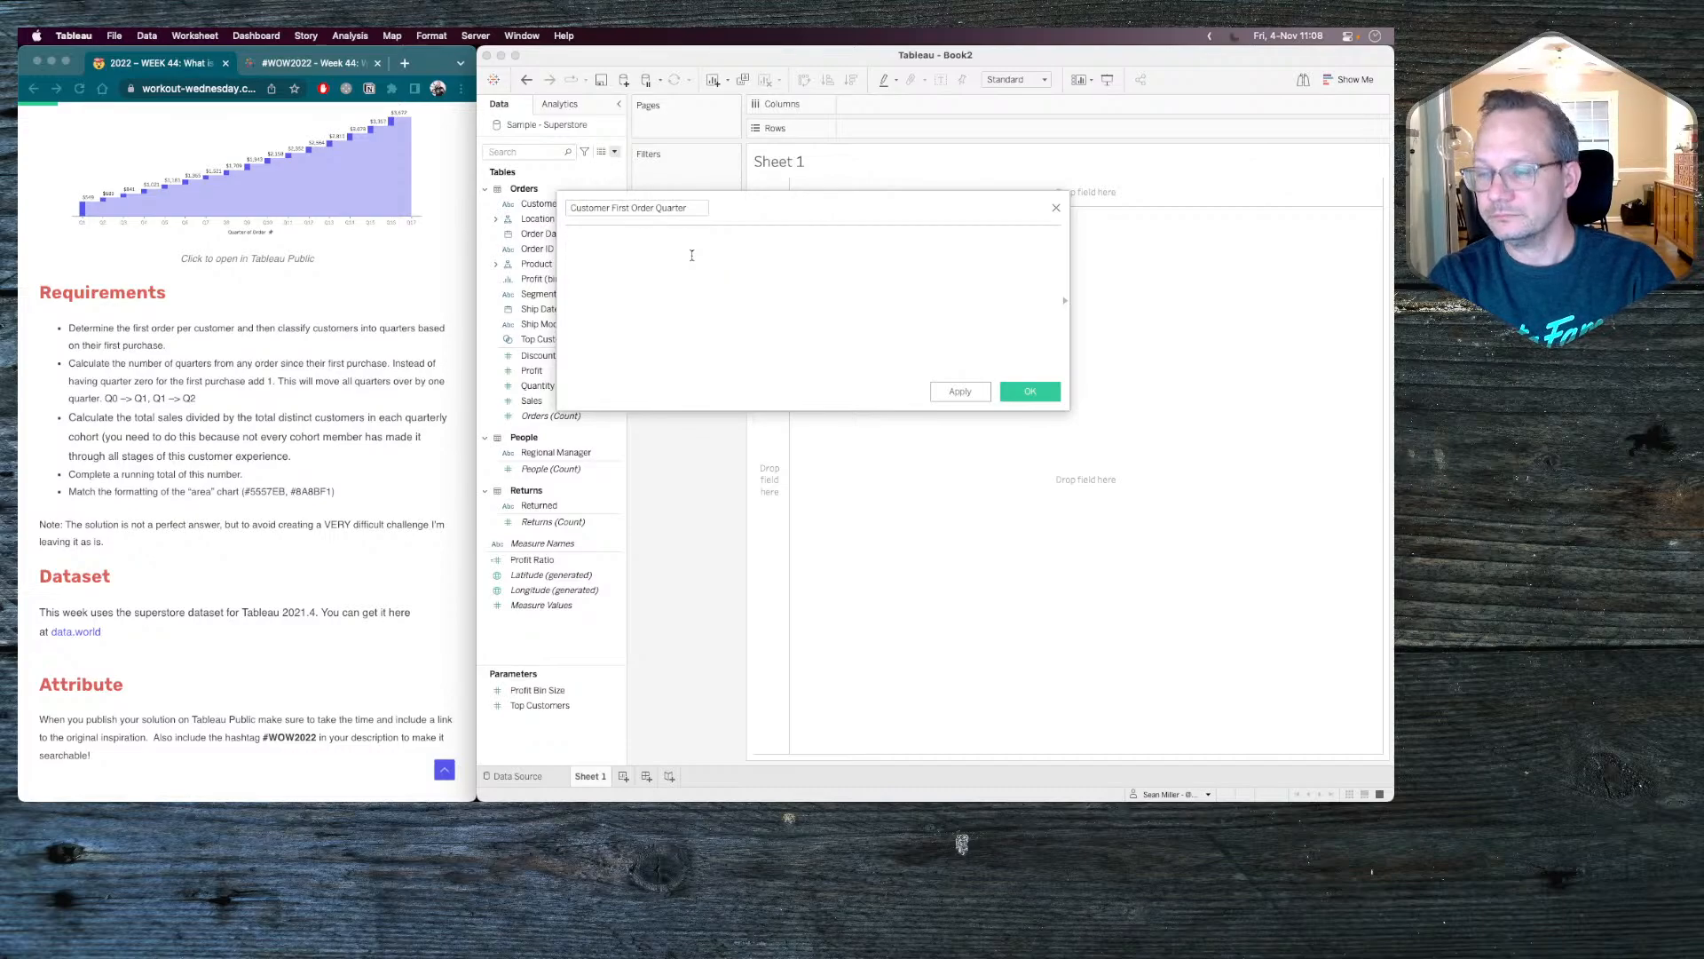
# Begin the calculation with a DATETRUNC function that uses 'quarter' as its date part.
pyautogui.write('date')
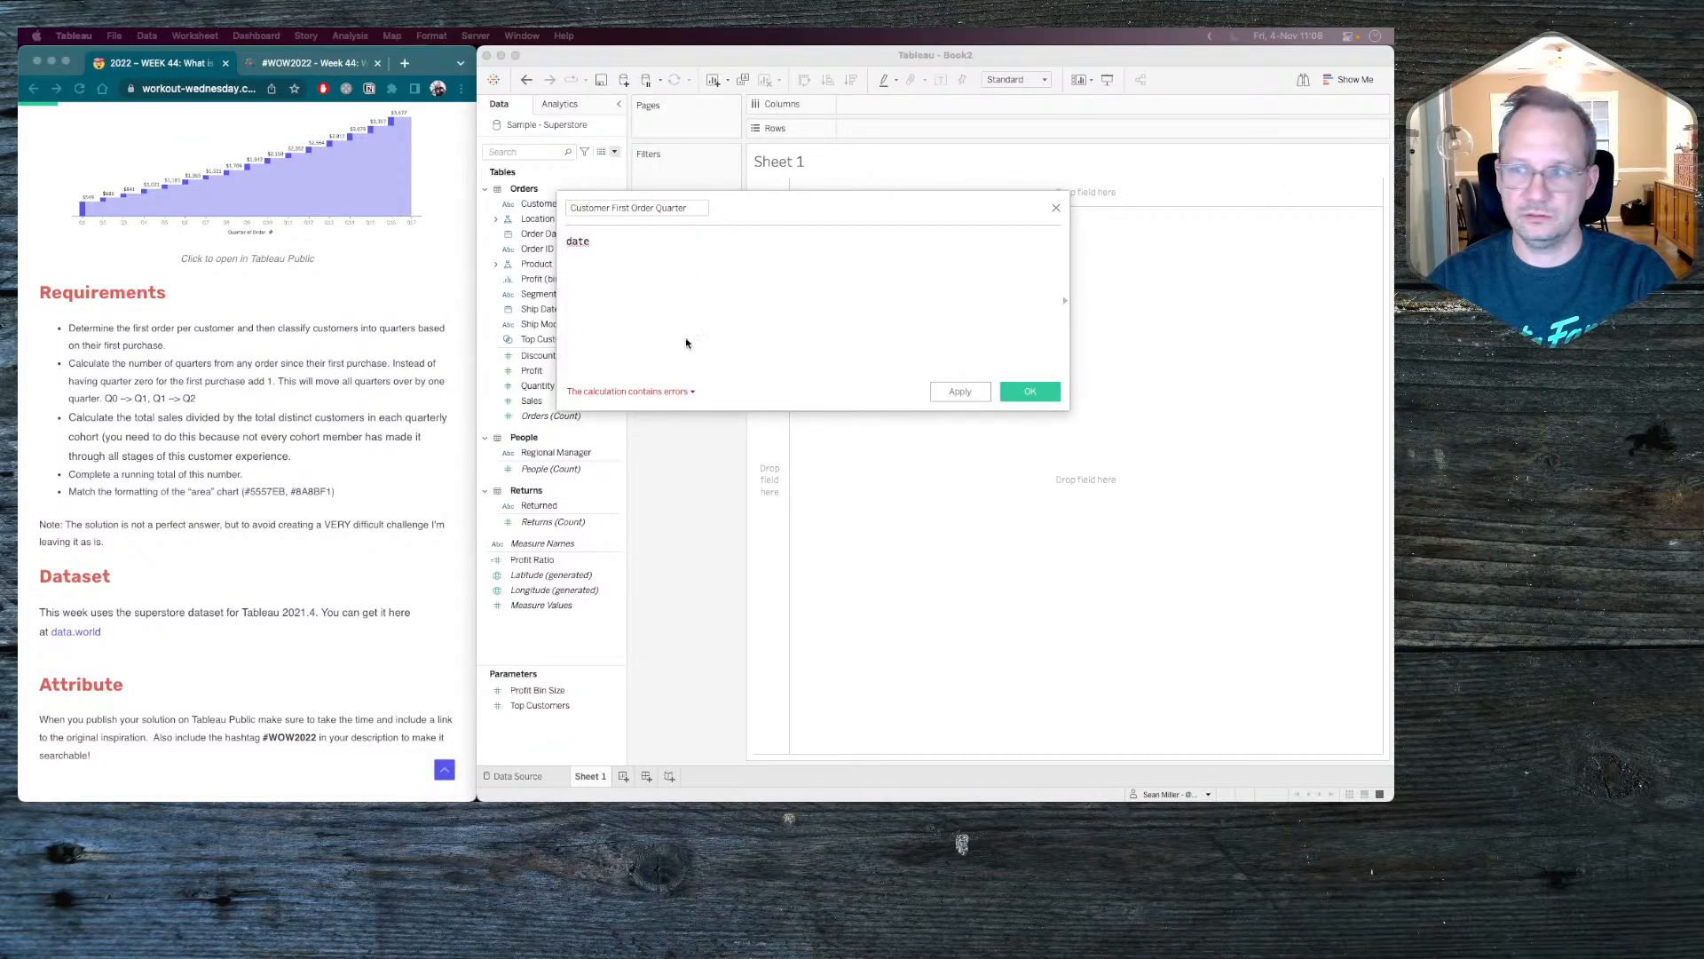
pyautogui.click(628, 243)
pyautogui.write('tr')
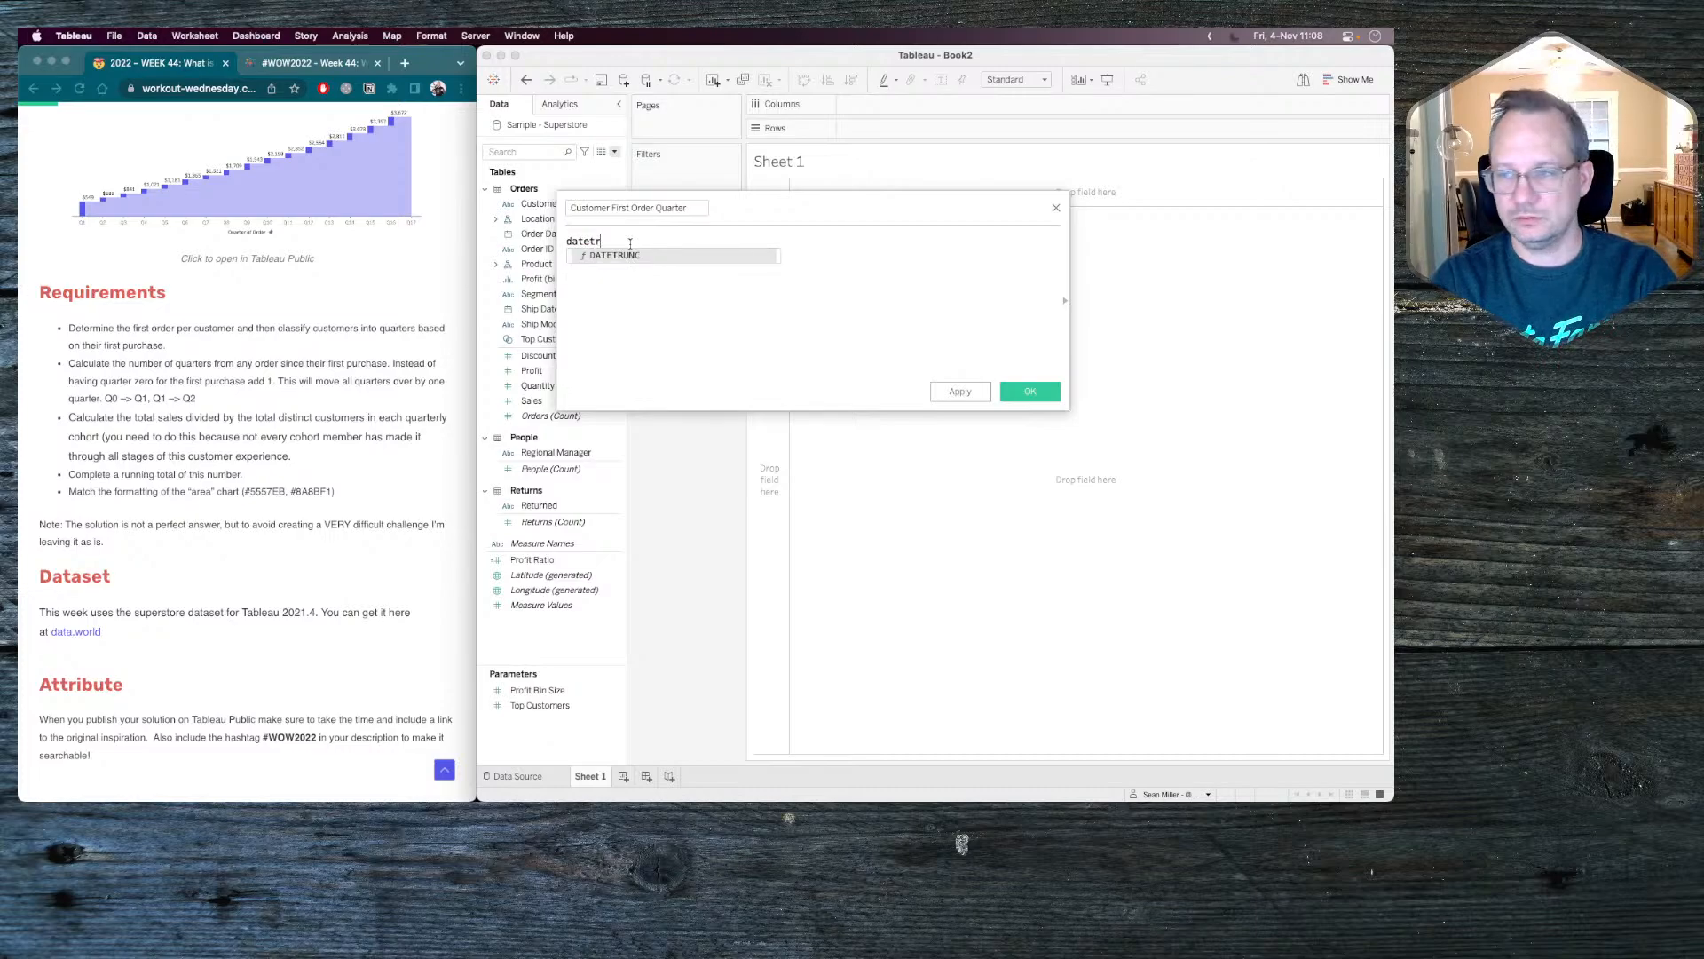
pyautogui.press('Return')
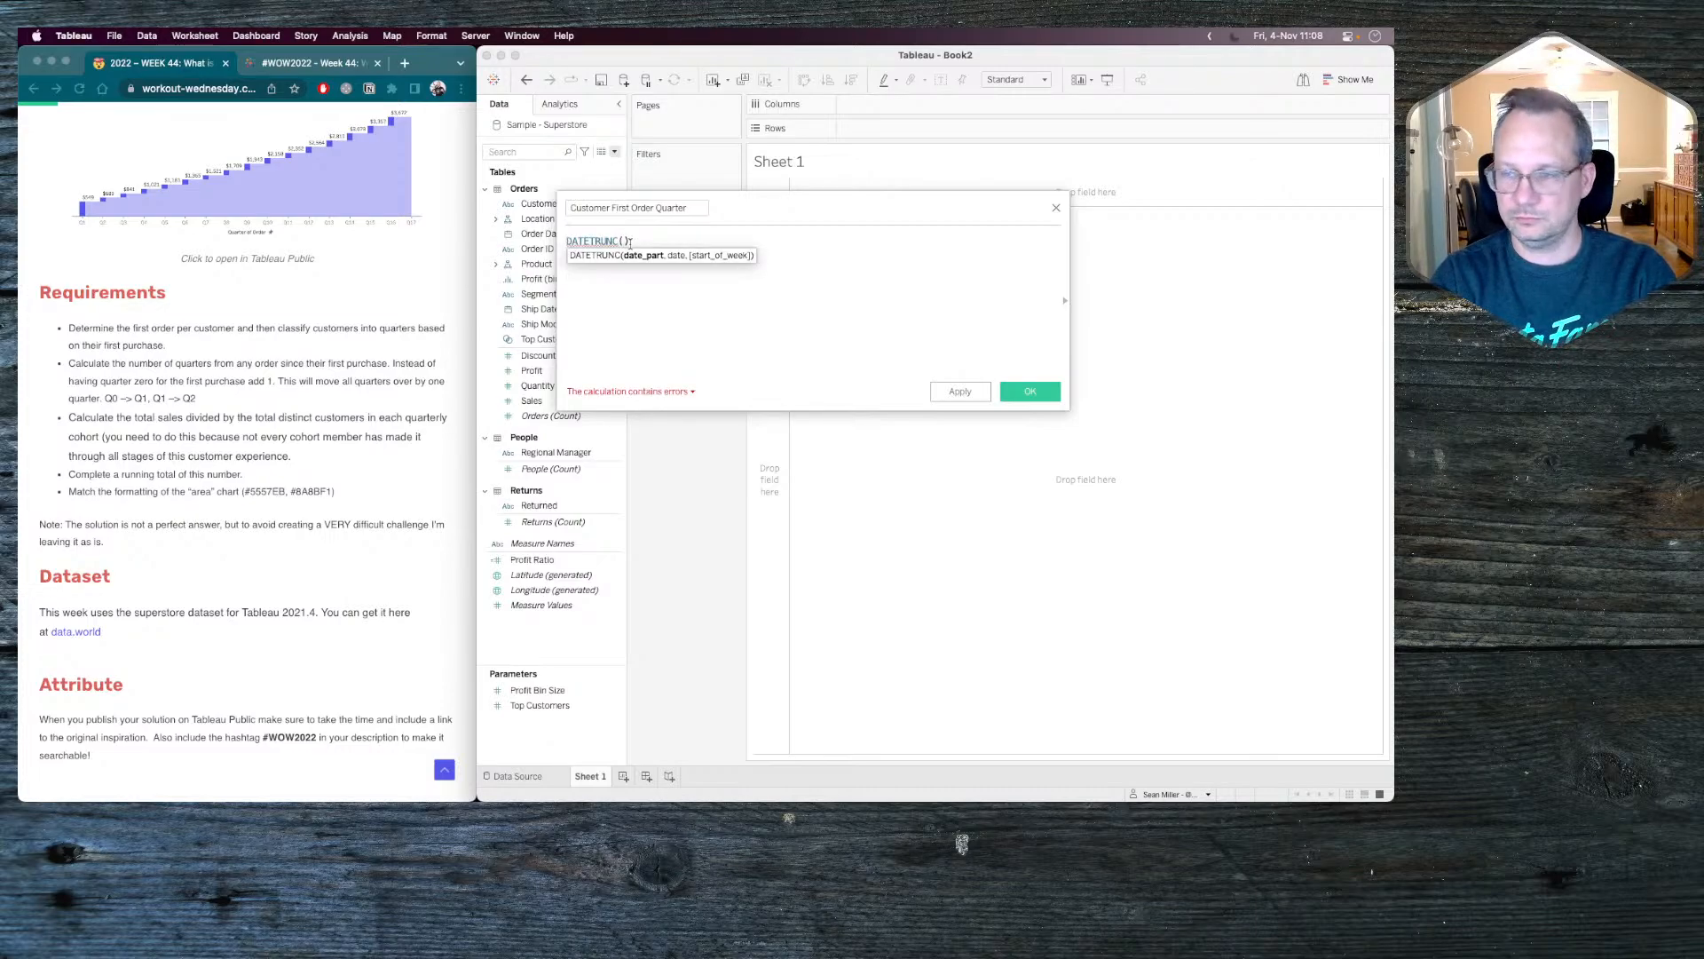
pyautogui.write("'quarter',")
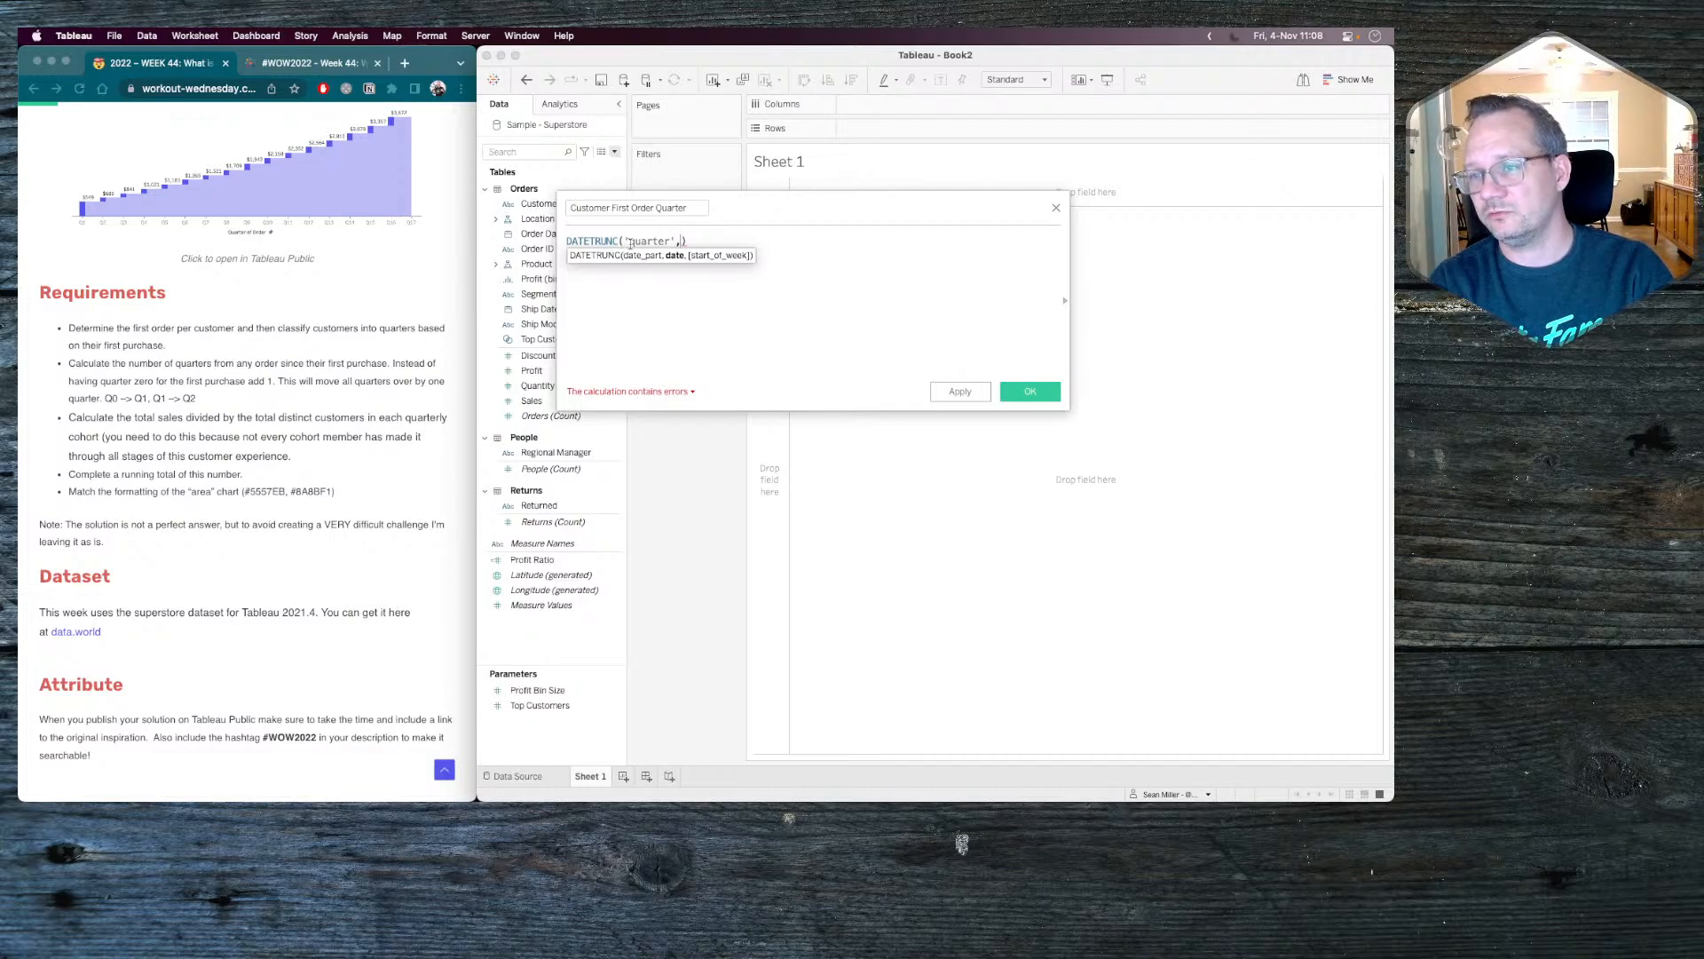
# Enter { FIXED [Customer Name]:MIN([Order Date])} as the date argument of the DATETRUNC function.
pyautogui.write('{ FIXED ')
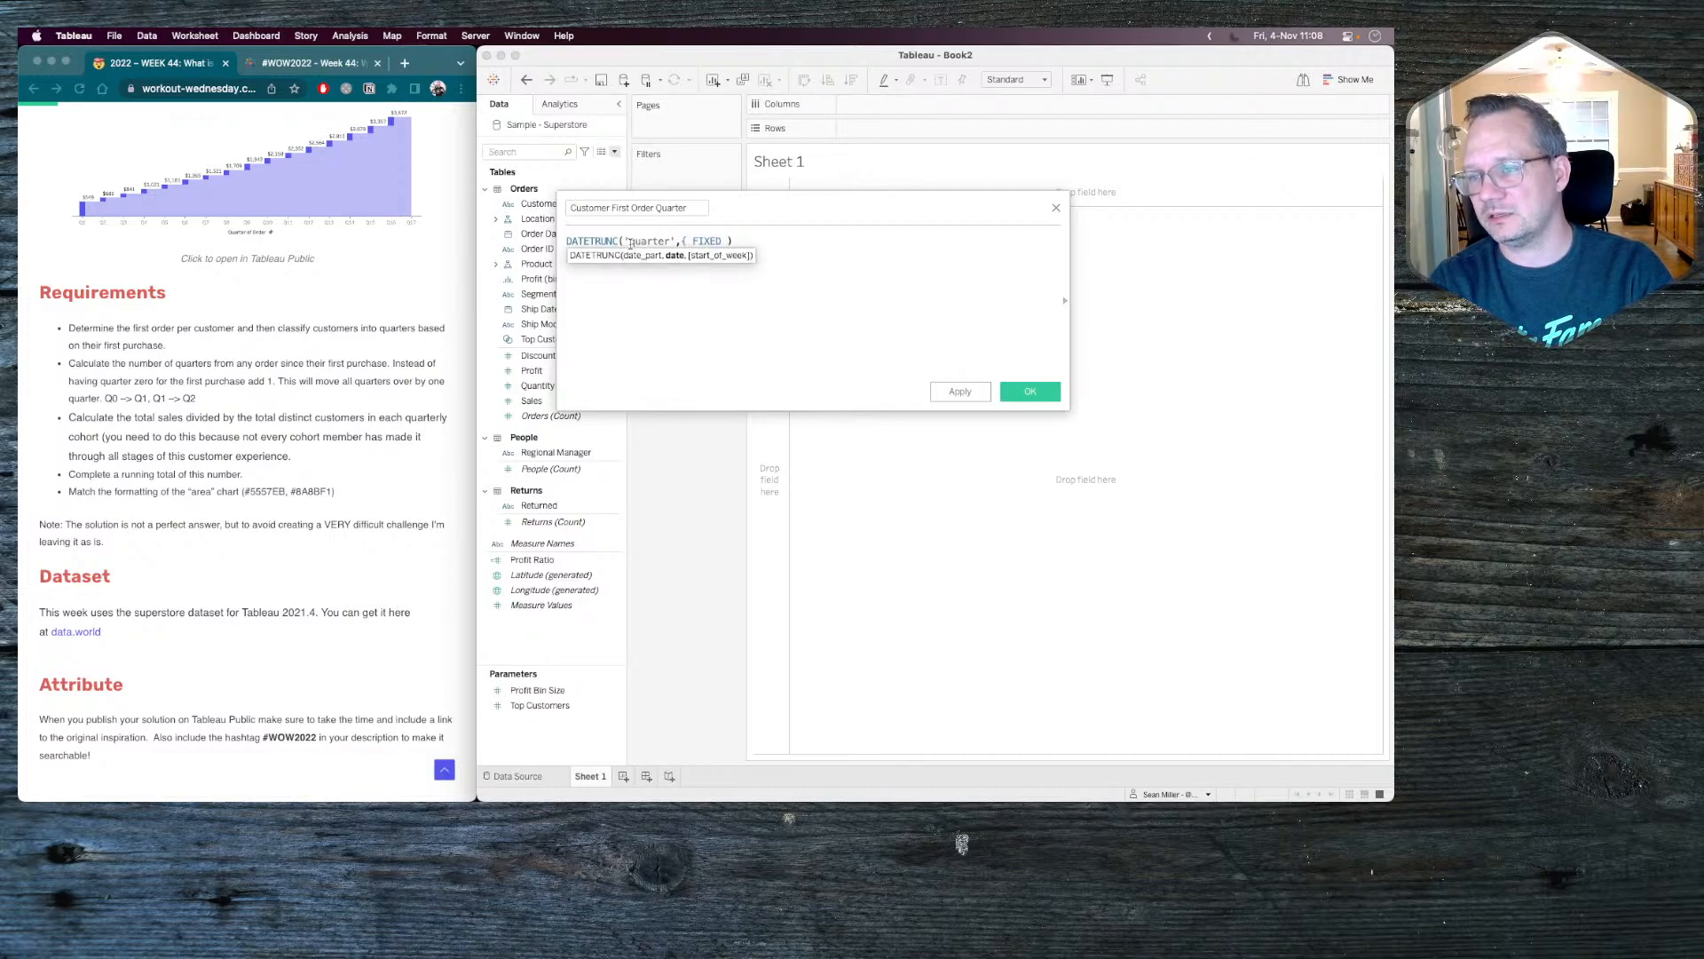
pyautogui.write('cust')
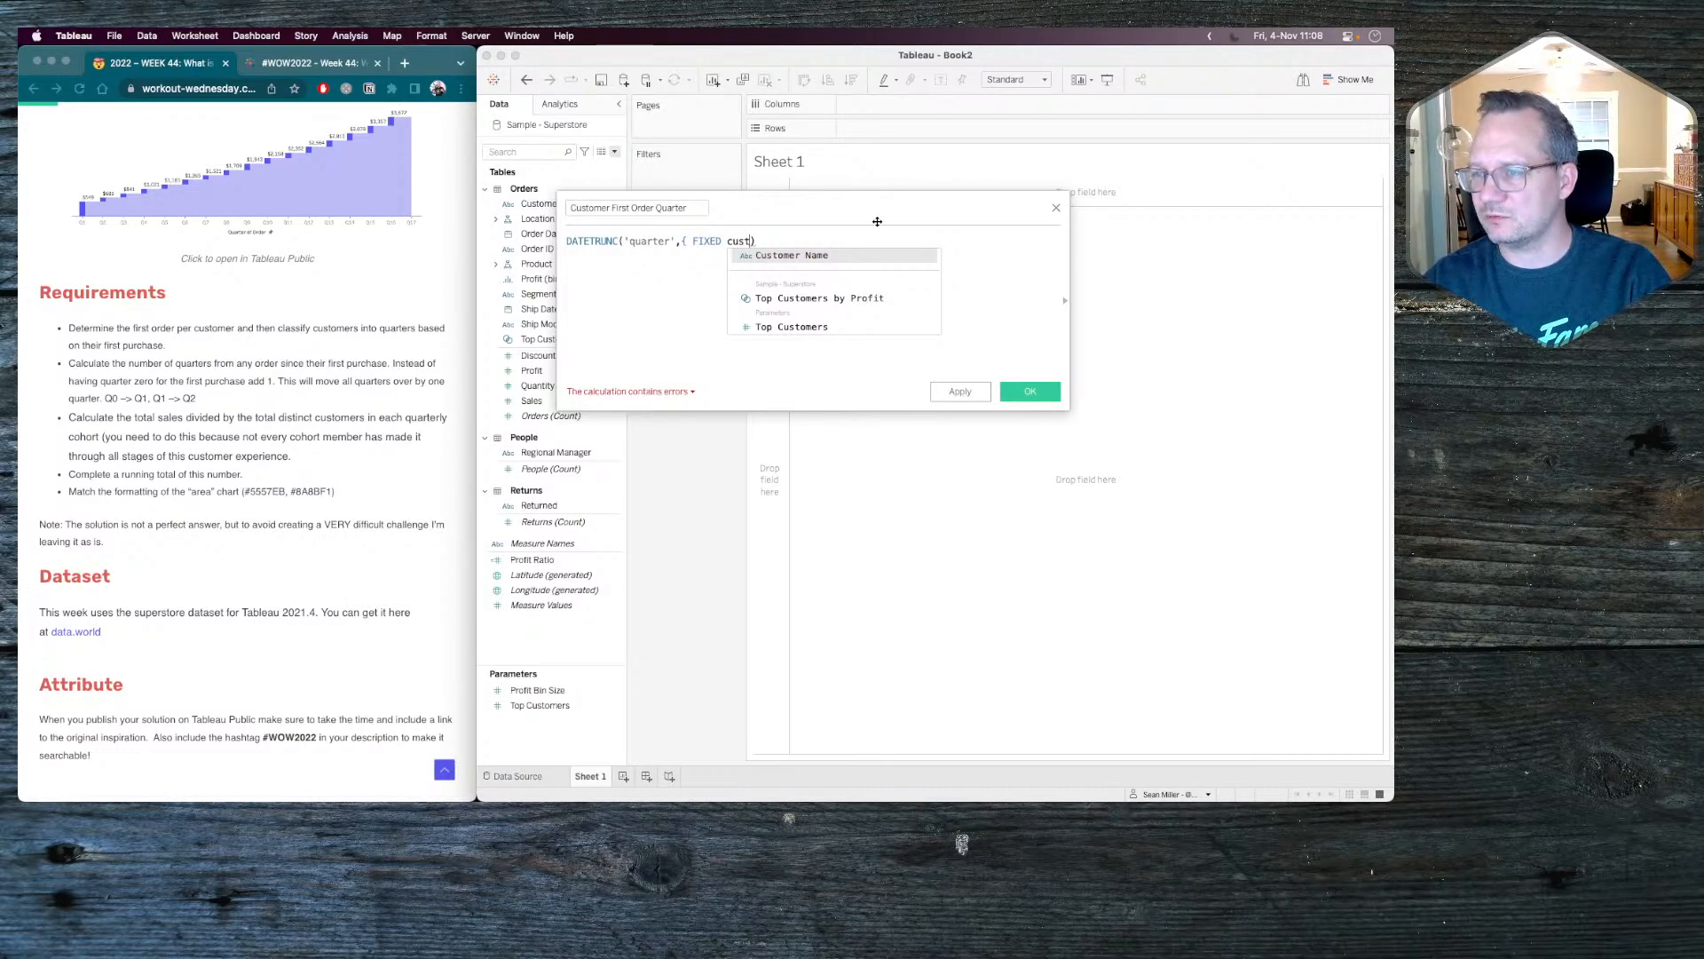
pyautogui.click(797, 257)
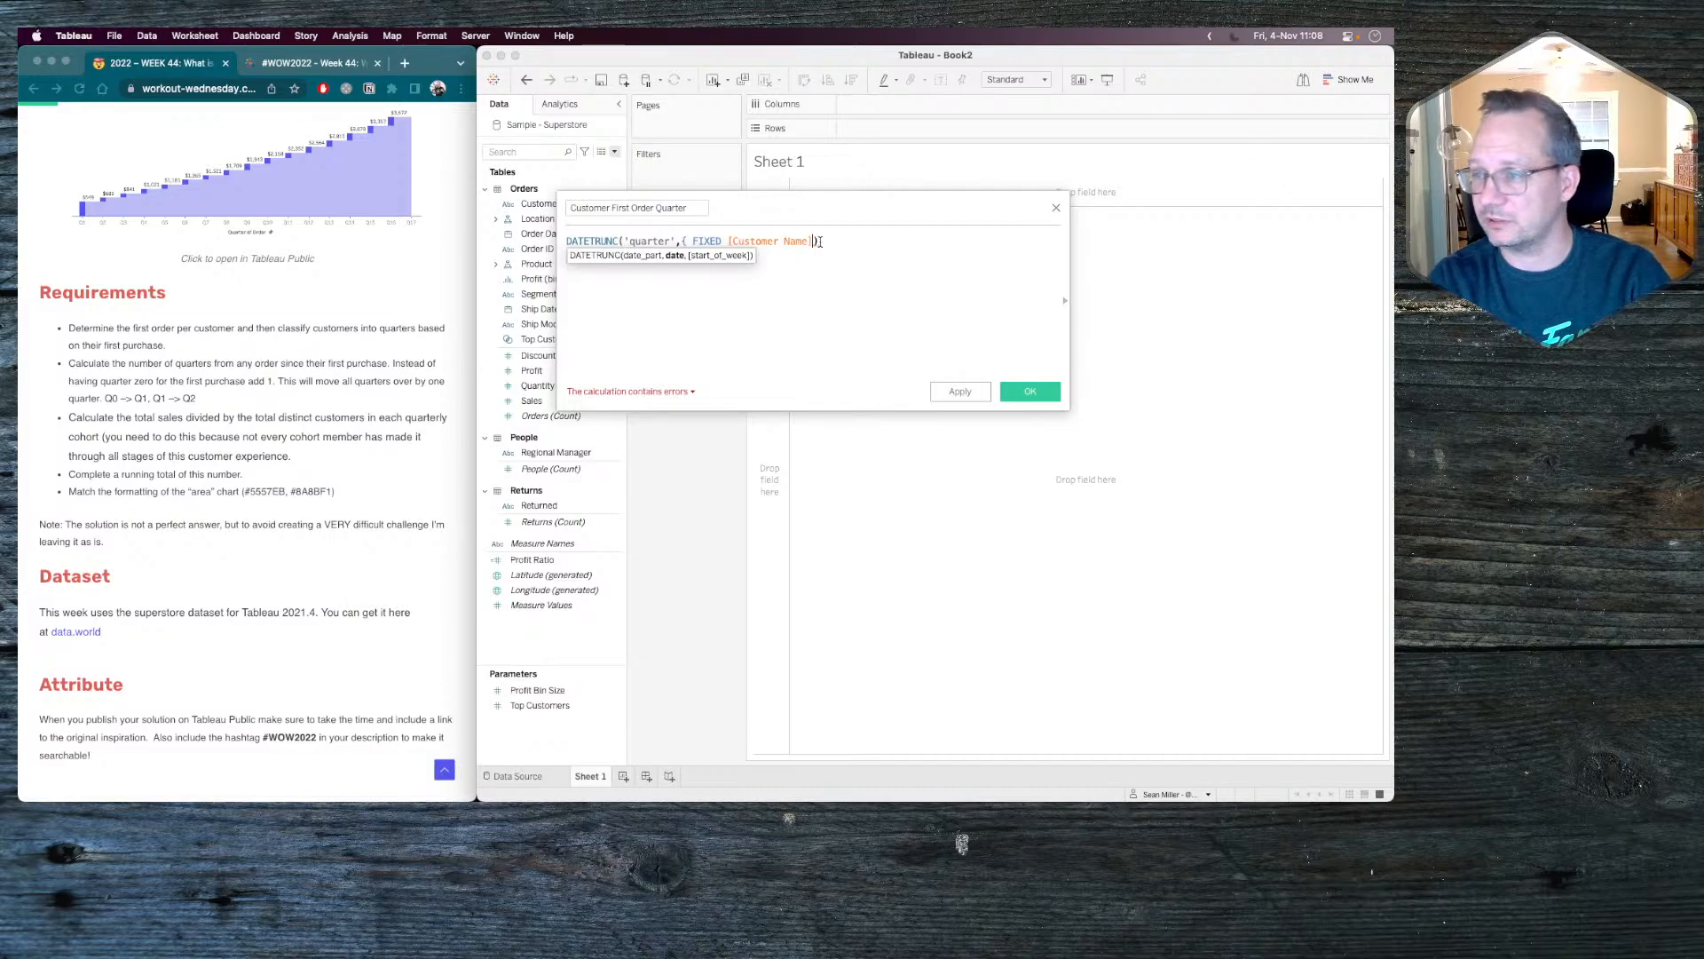
pyautogui.write(':')
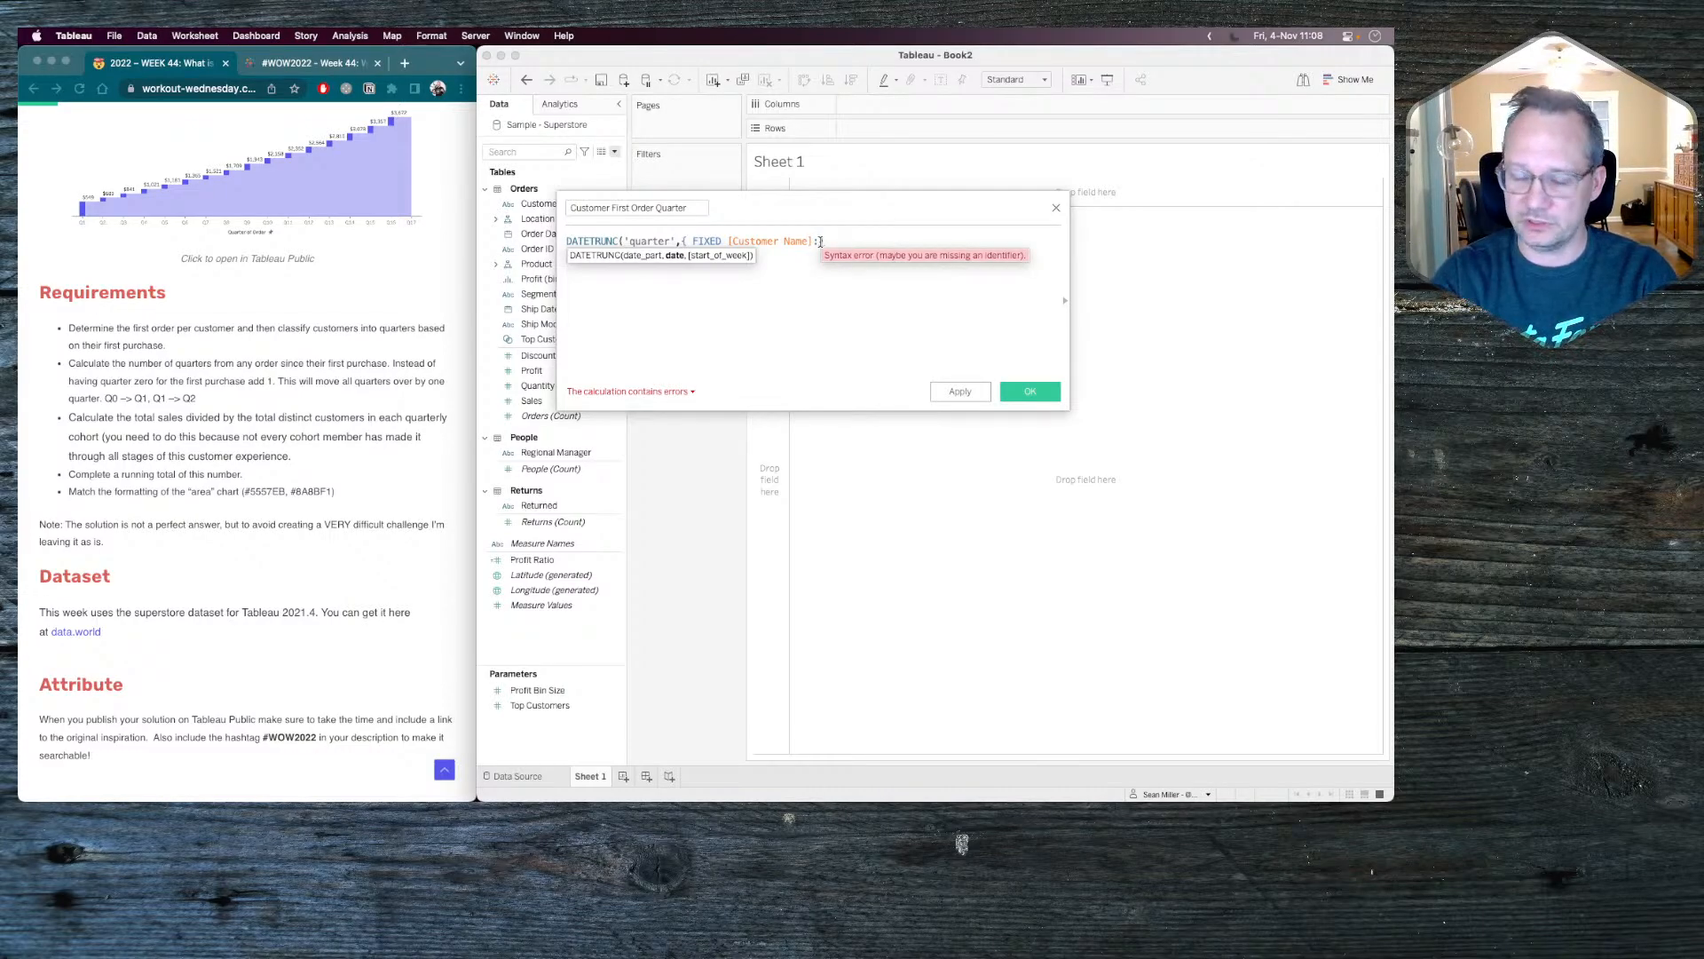
pyautogui.write('m')
pyautogui.press('BackSpace')
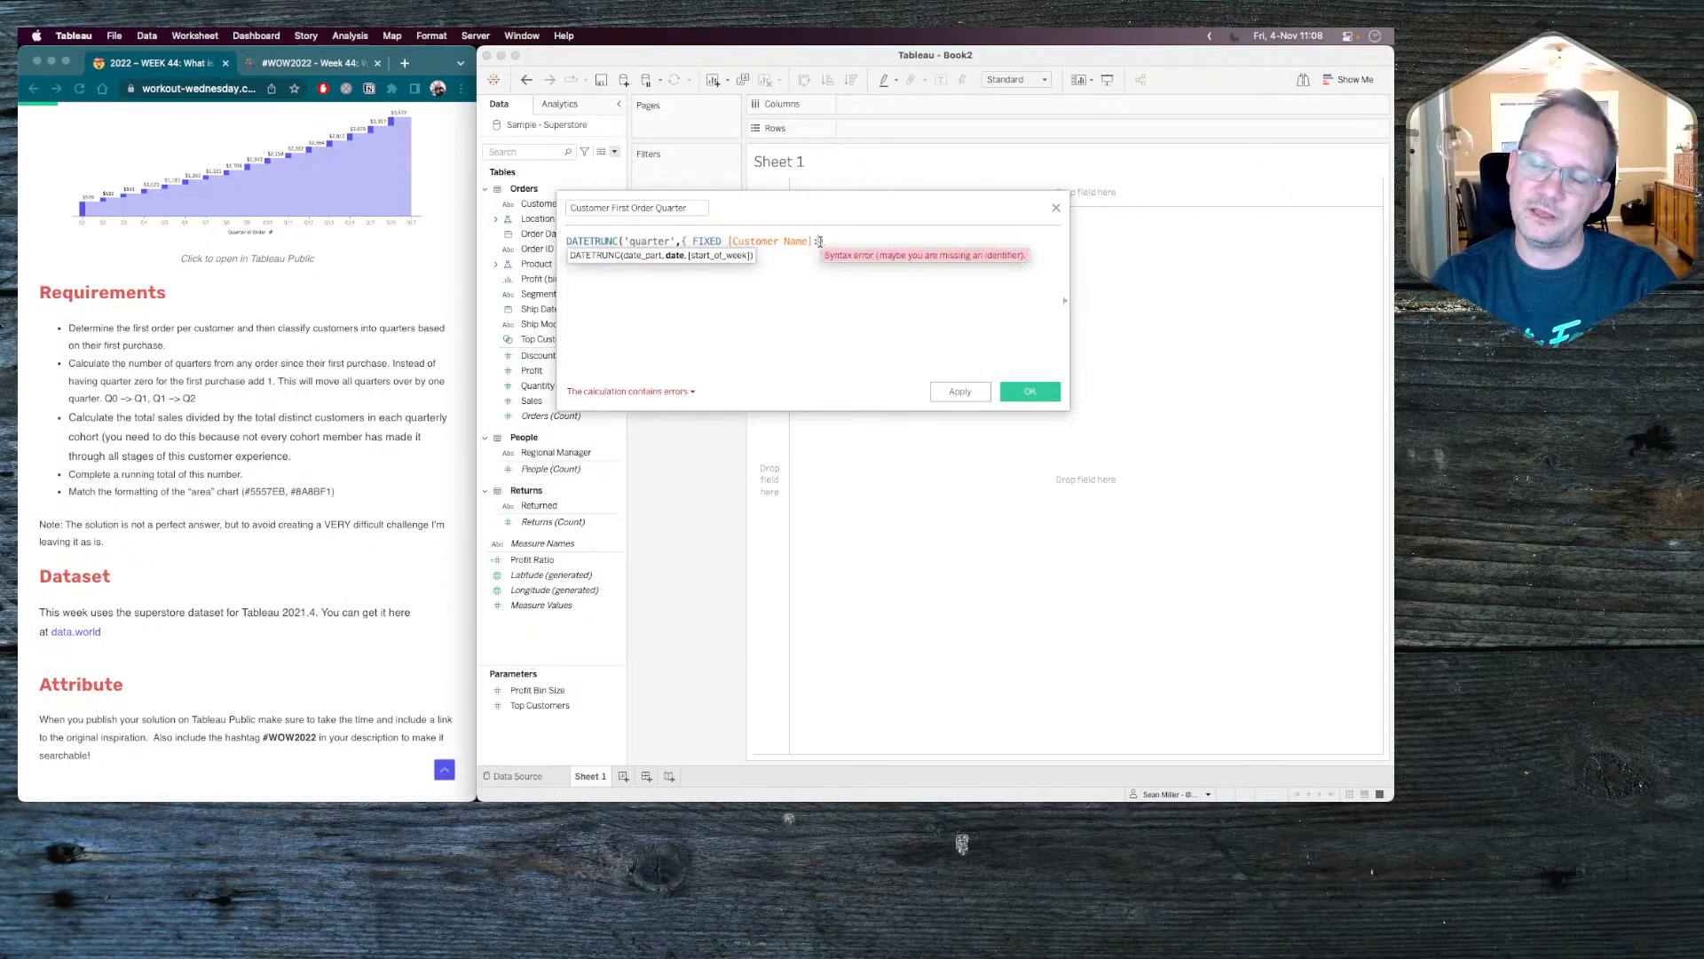
pyautogui.write('min')
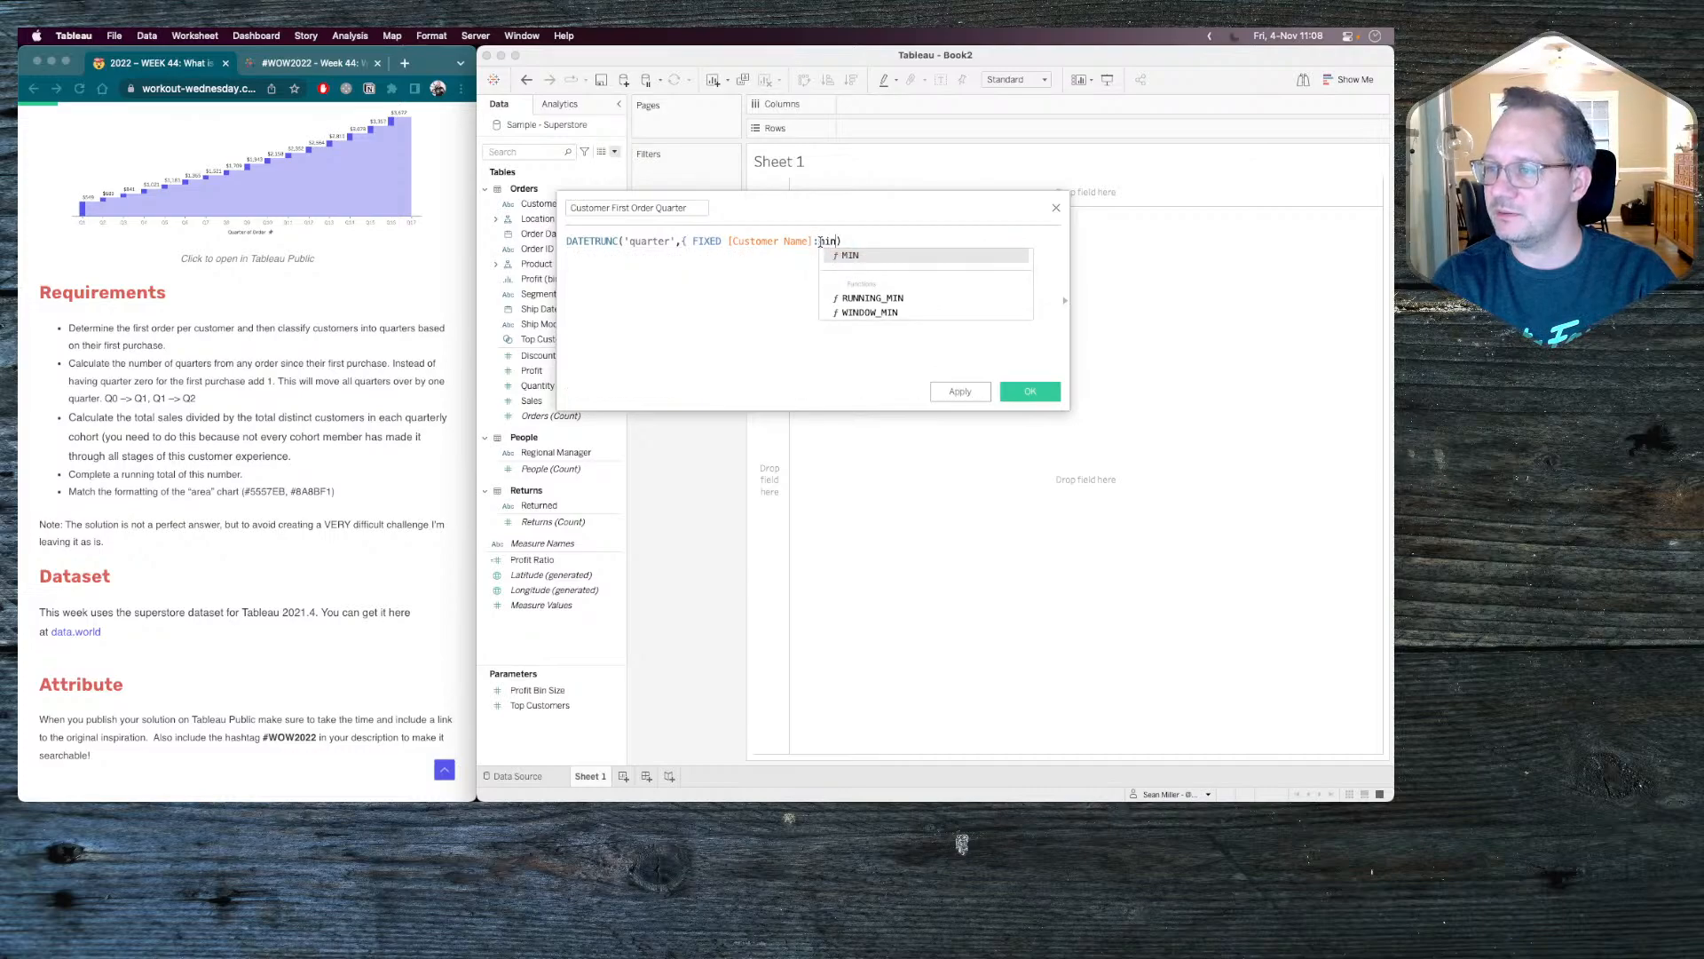
pyautogui.press('Return')
pyautogui.write('order')
pyautogui.press('Return')
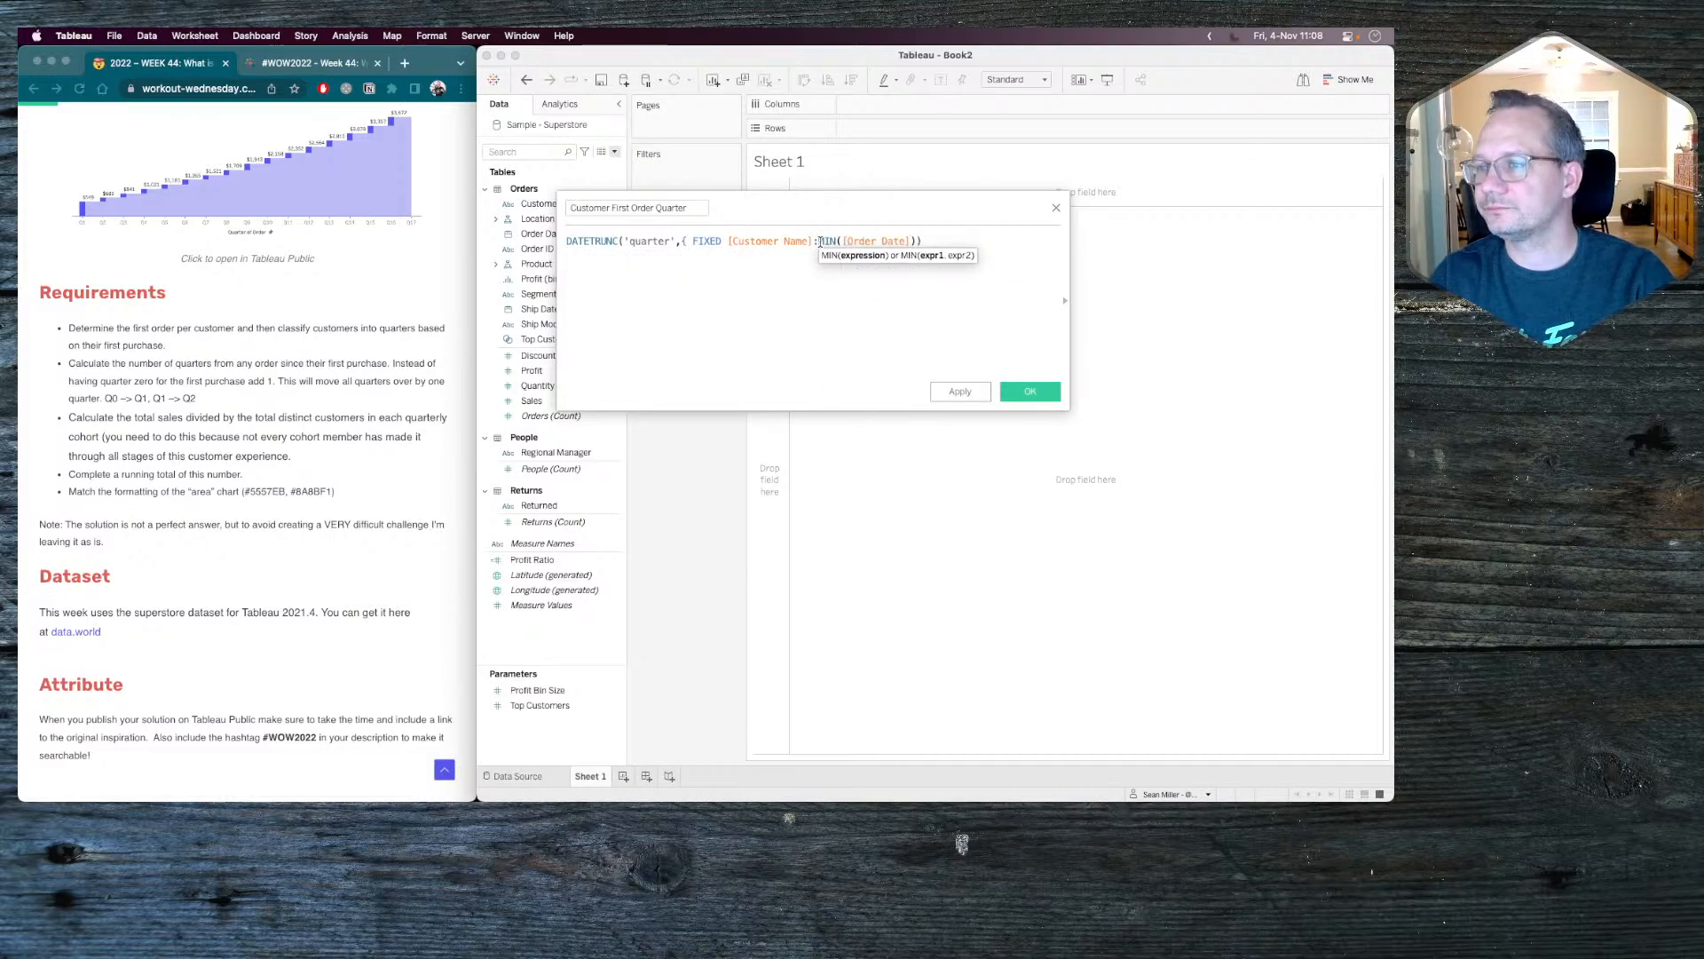
pyautogui.press('Right')
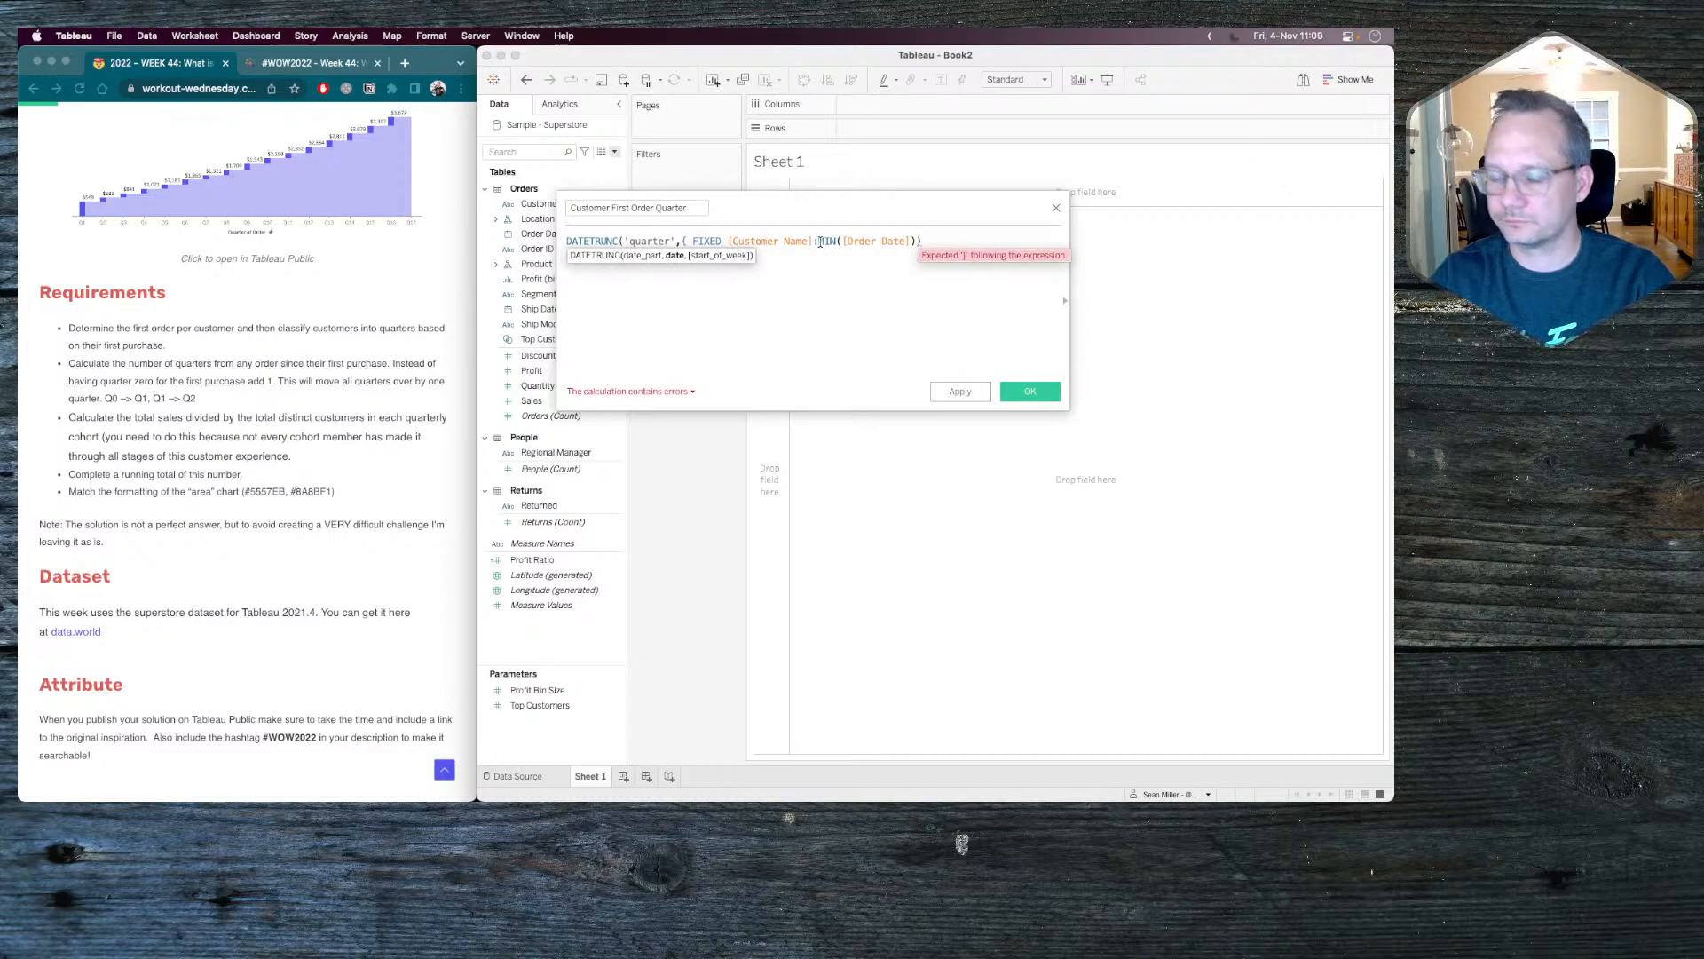
pyautogui.write('}')
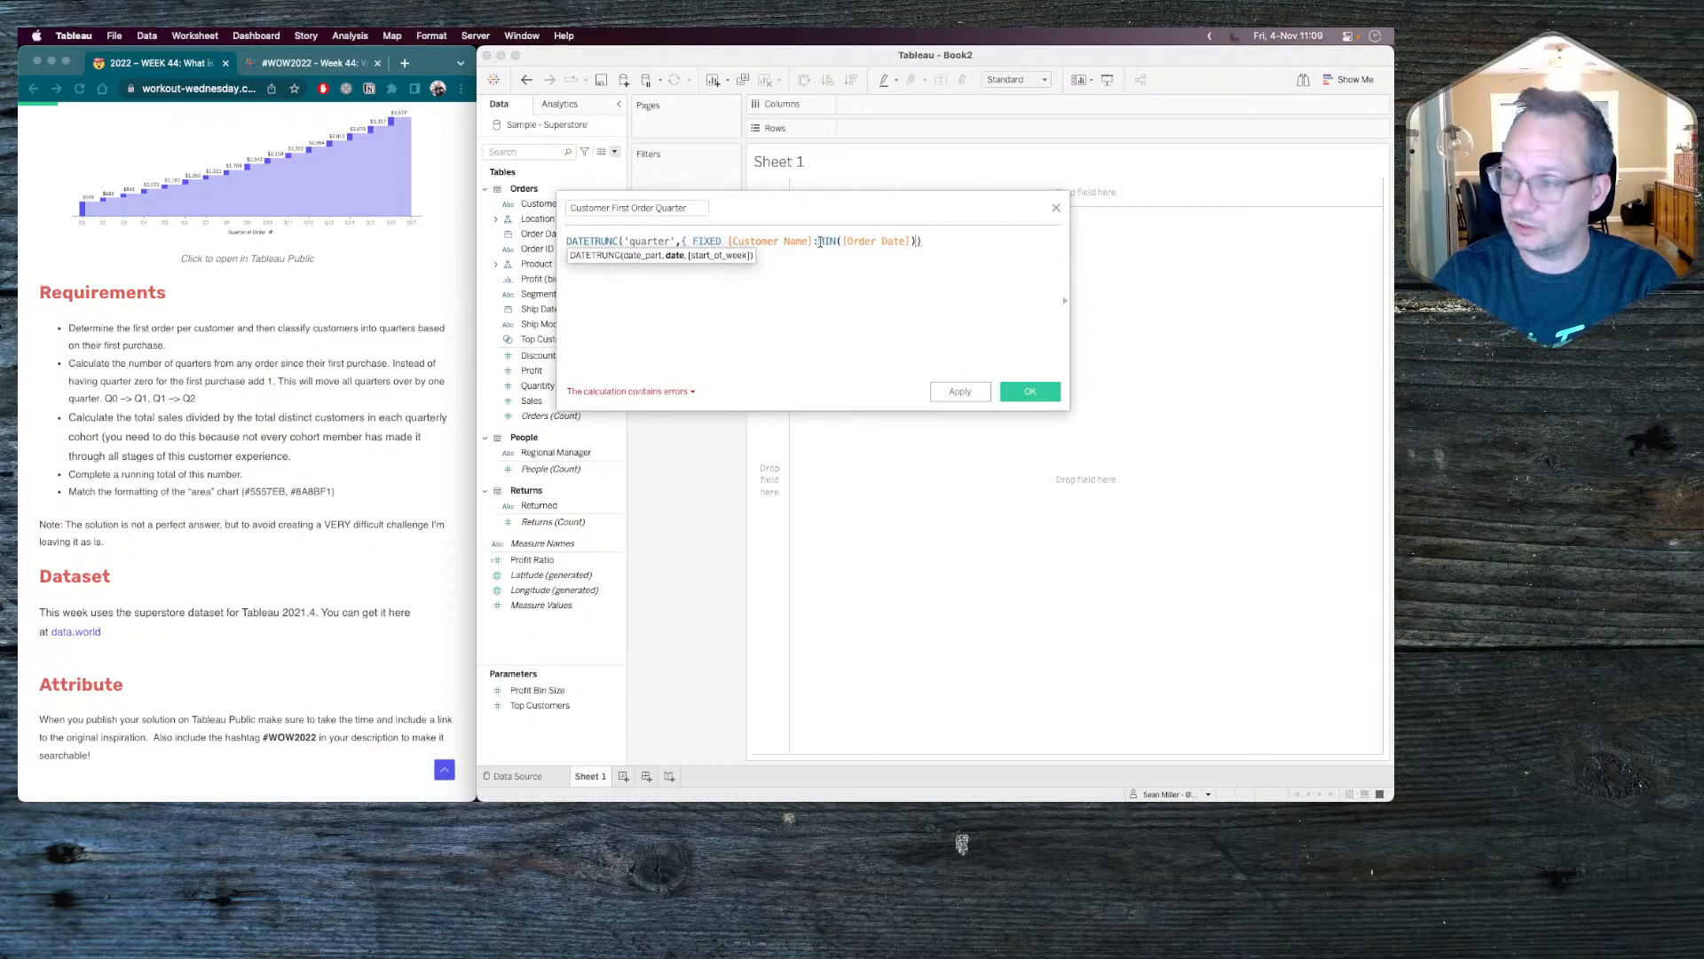
pyautogui.write('}')
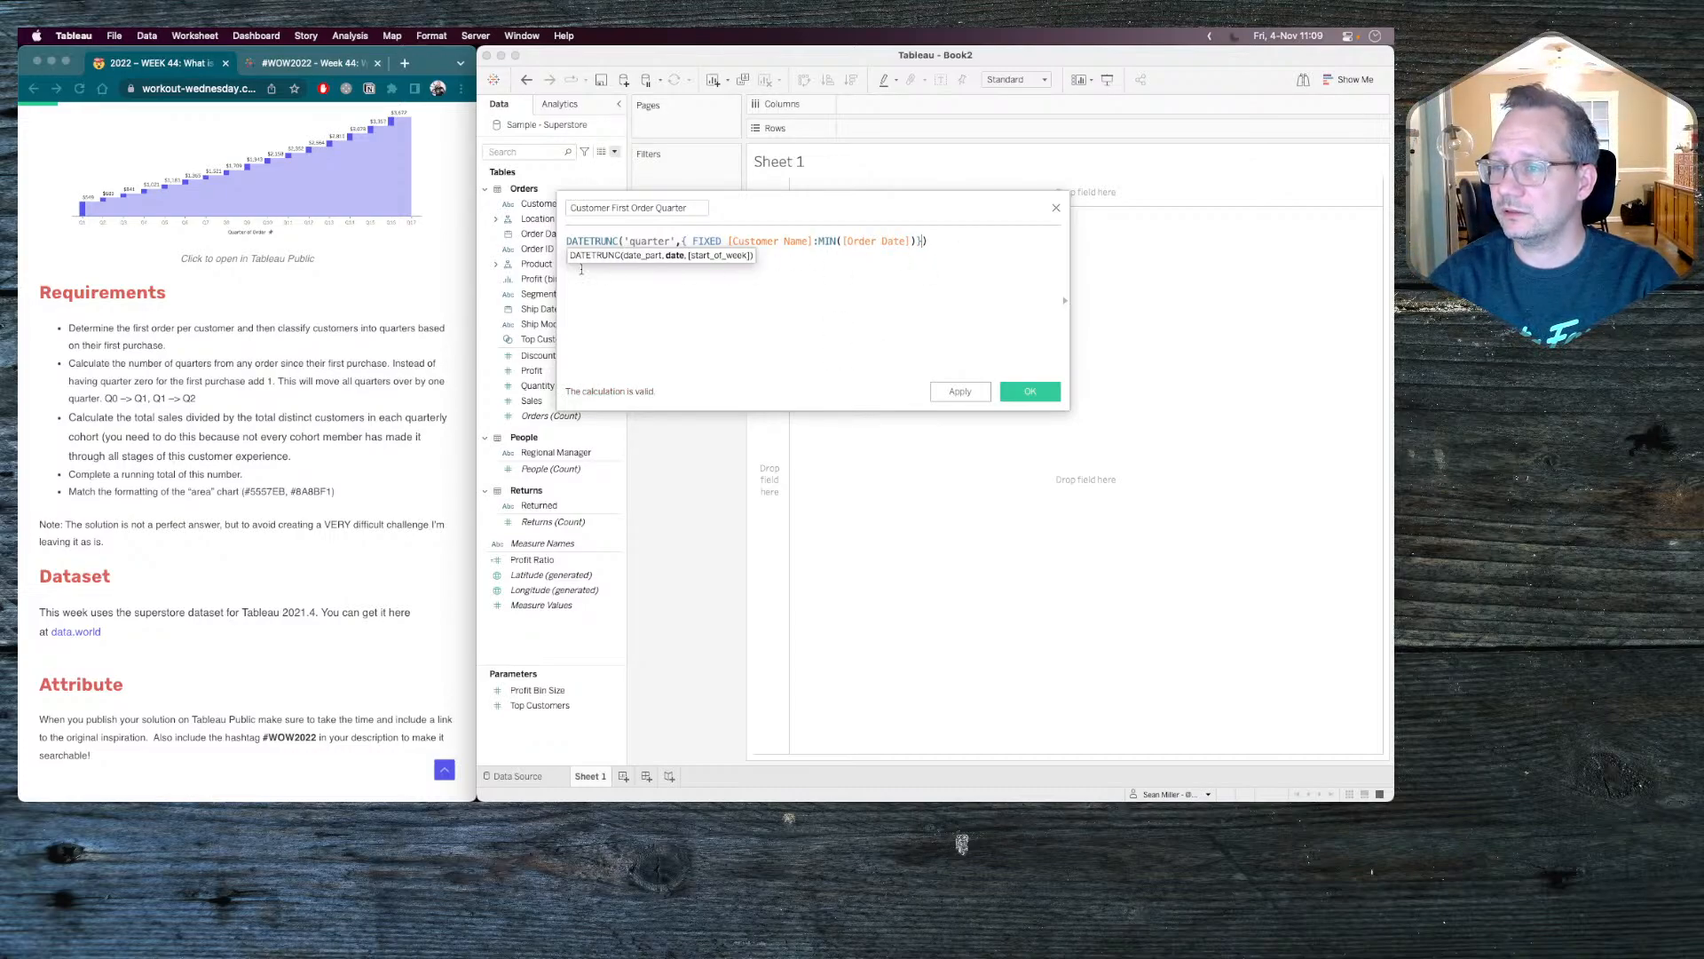
# Wrap the DATETRUNC expression in a DATE() function and close the calculation without saving it.
pyautogui.click(569, 240)
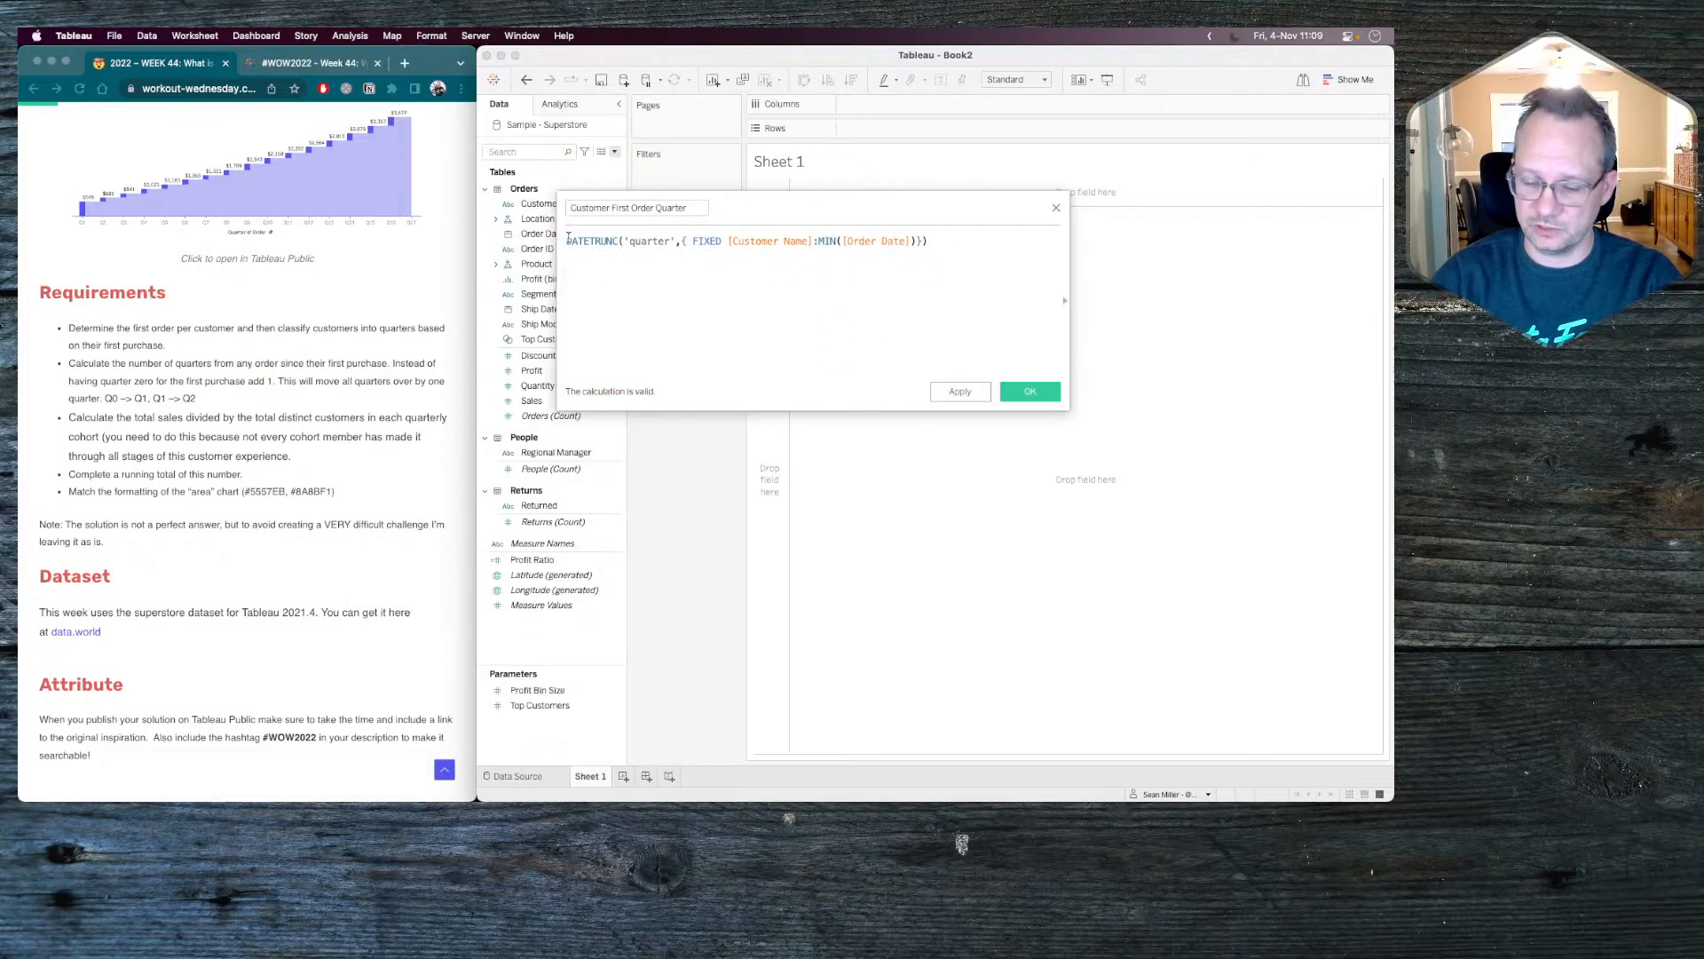
pyautogui.write('date(')
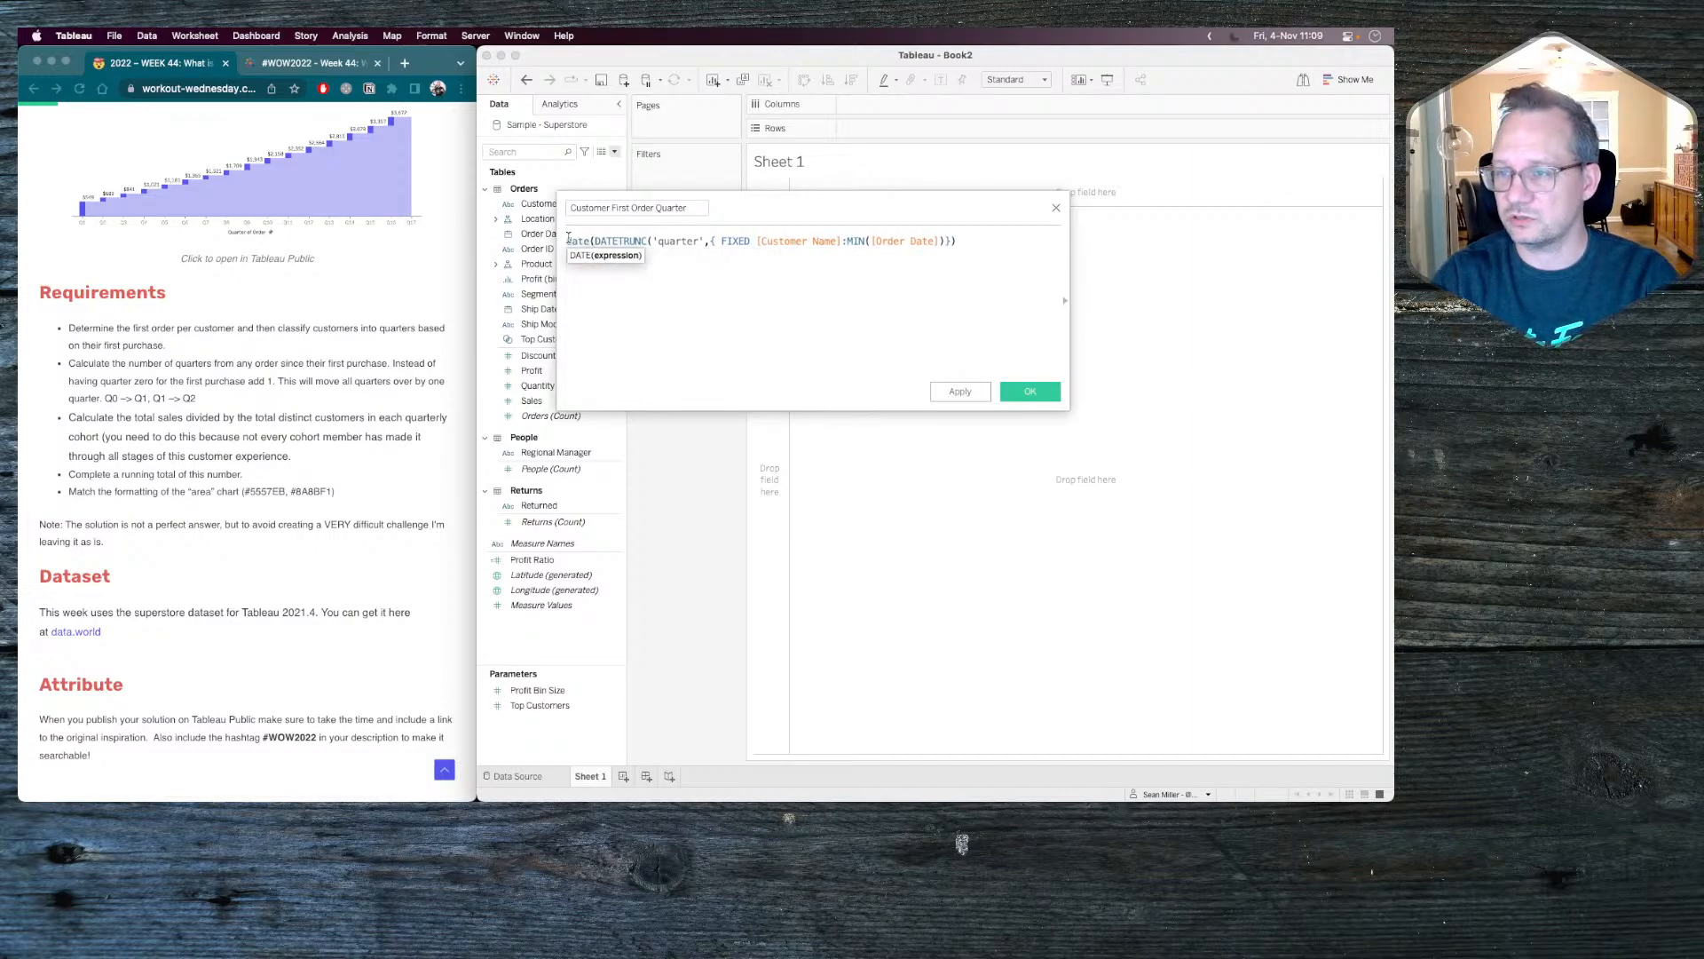
pyautogui.click(963, 240)
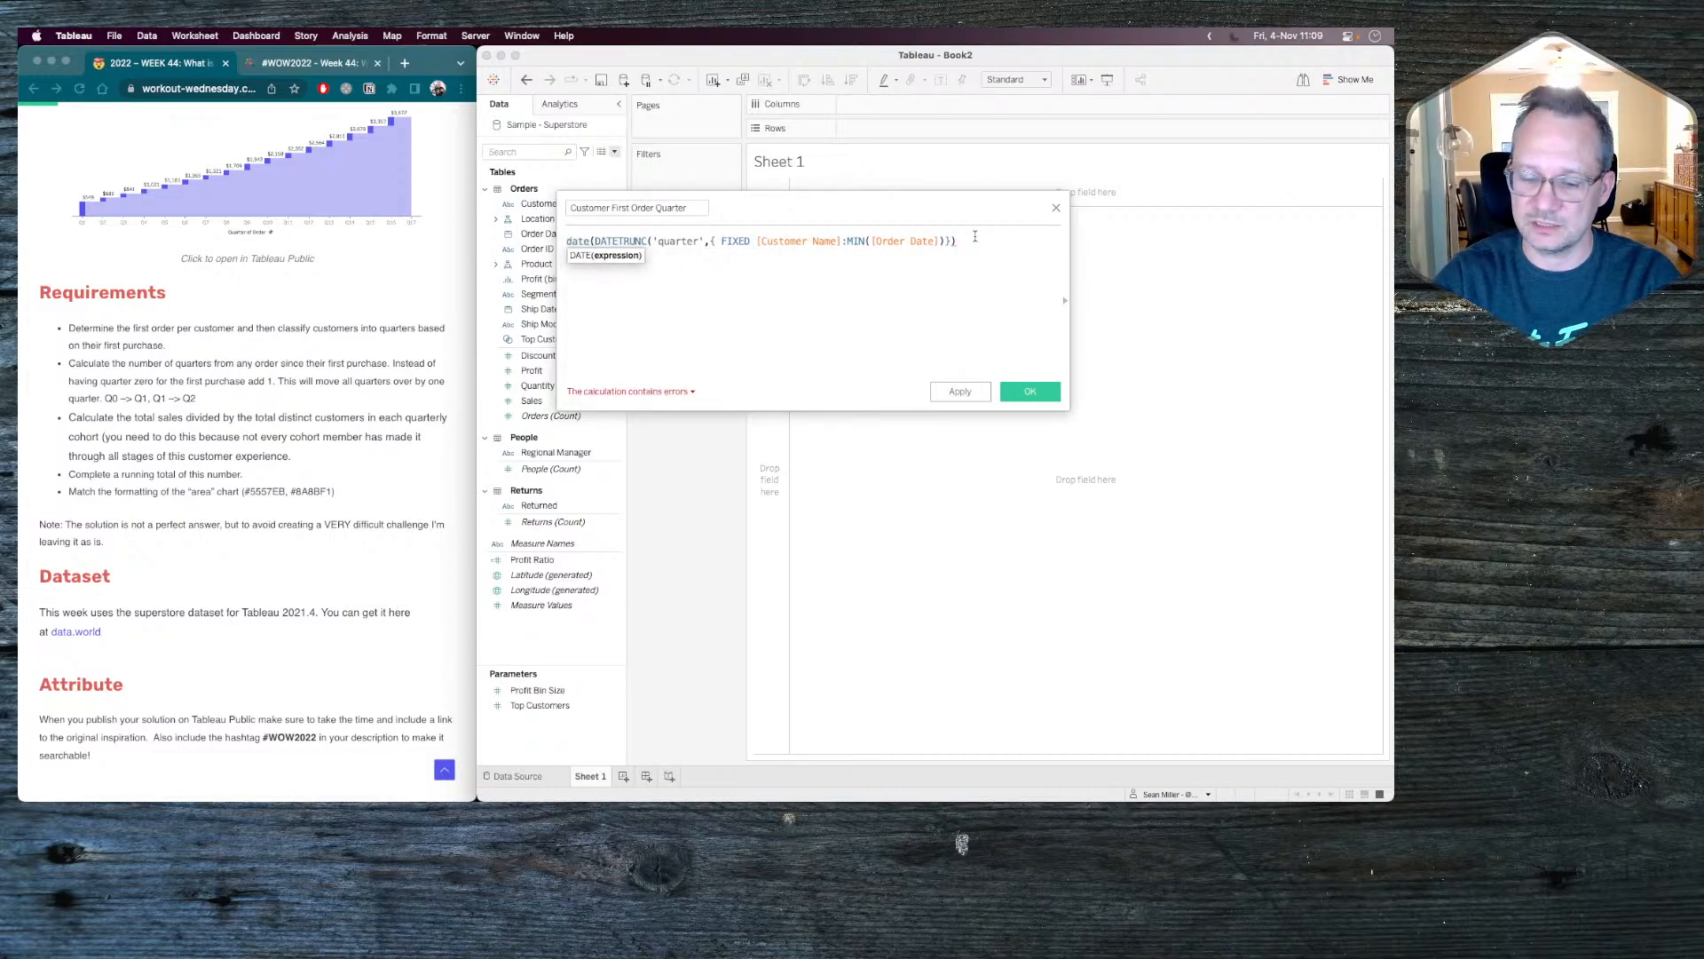
pyautogui.write(')')
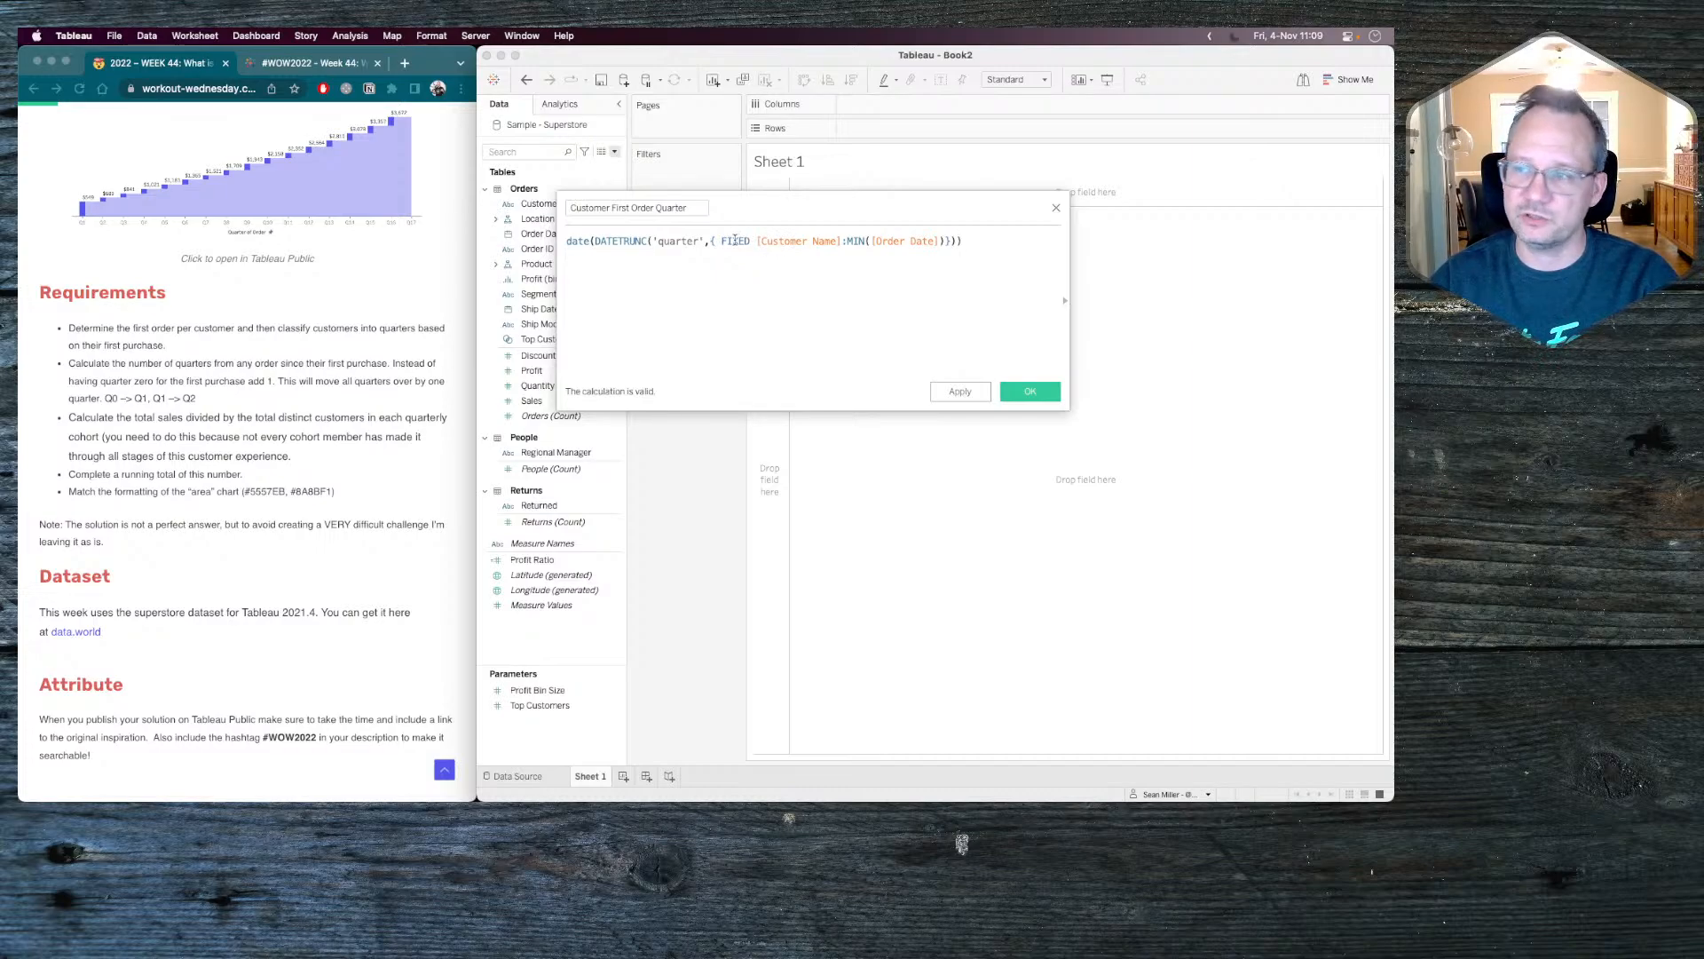
pyautogui.moveTo(739, 239); pyautogui.dragTo(930, 240)
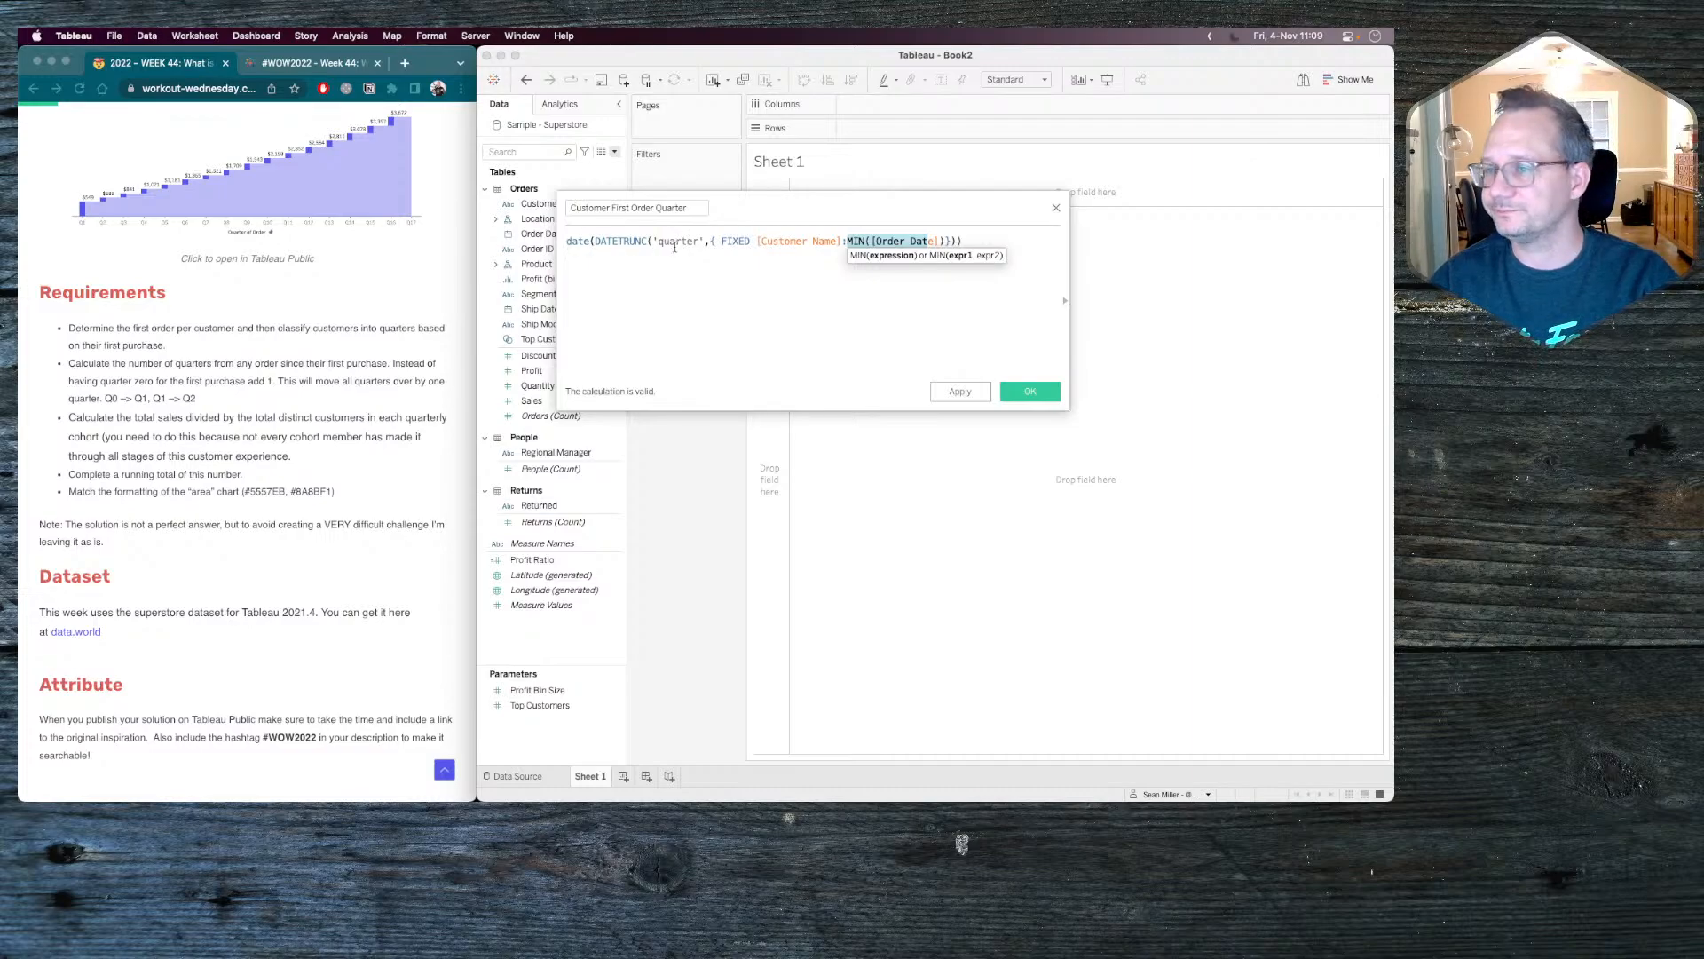
pyautogui.click(1056, 209)
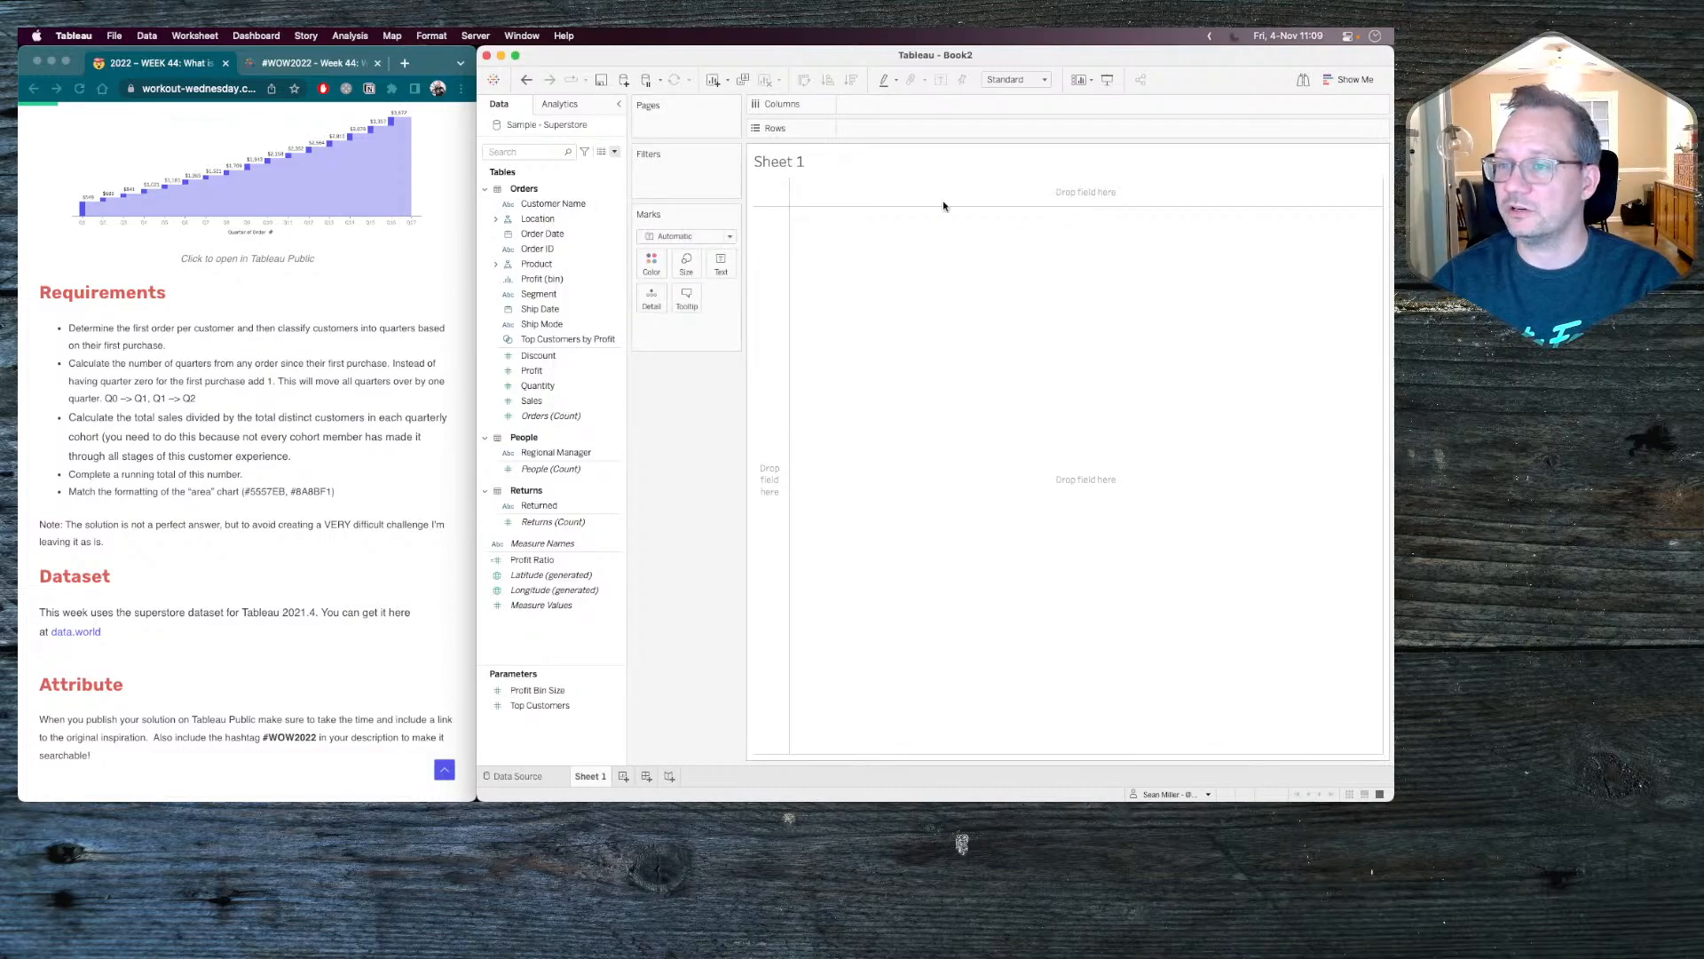
# Show the data source's hidden fields and unhide Customer ID in the Orders table.
pyautogui.click(616, 154)
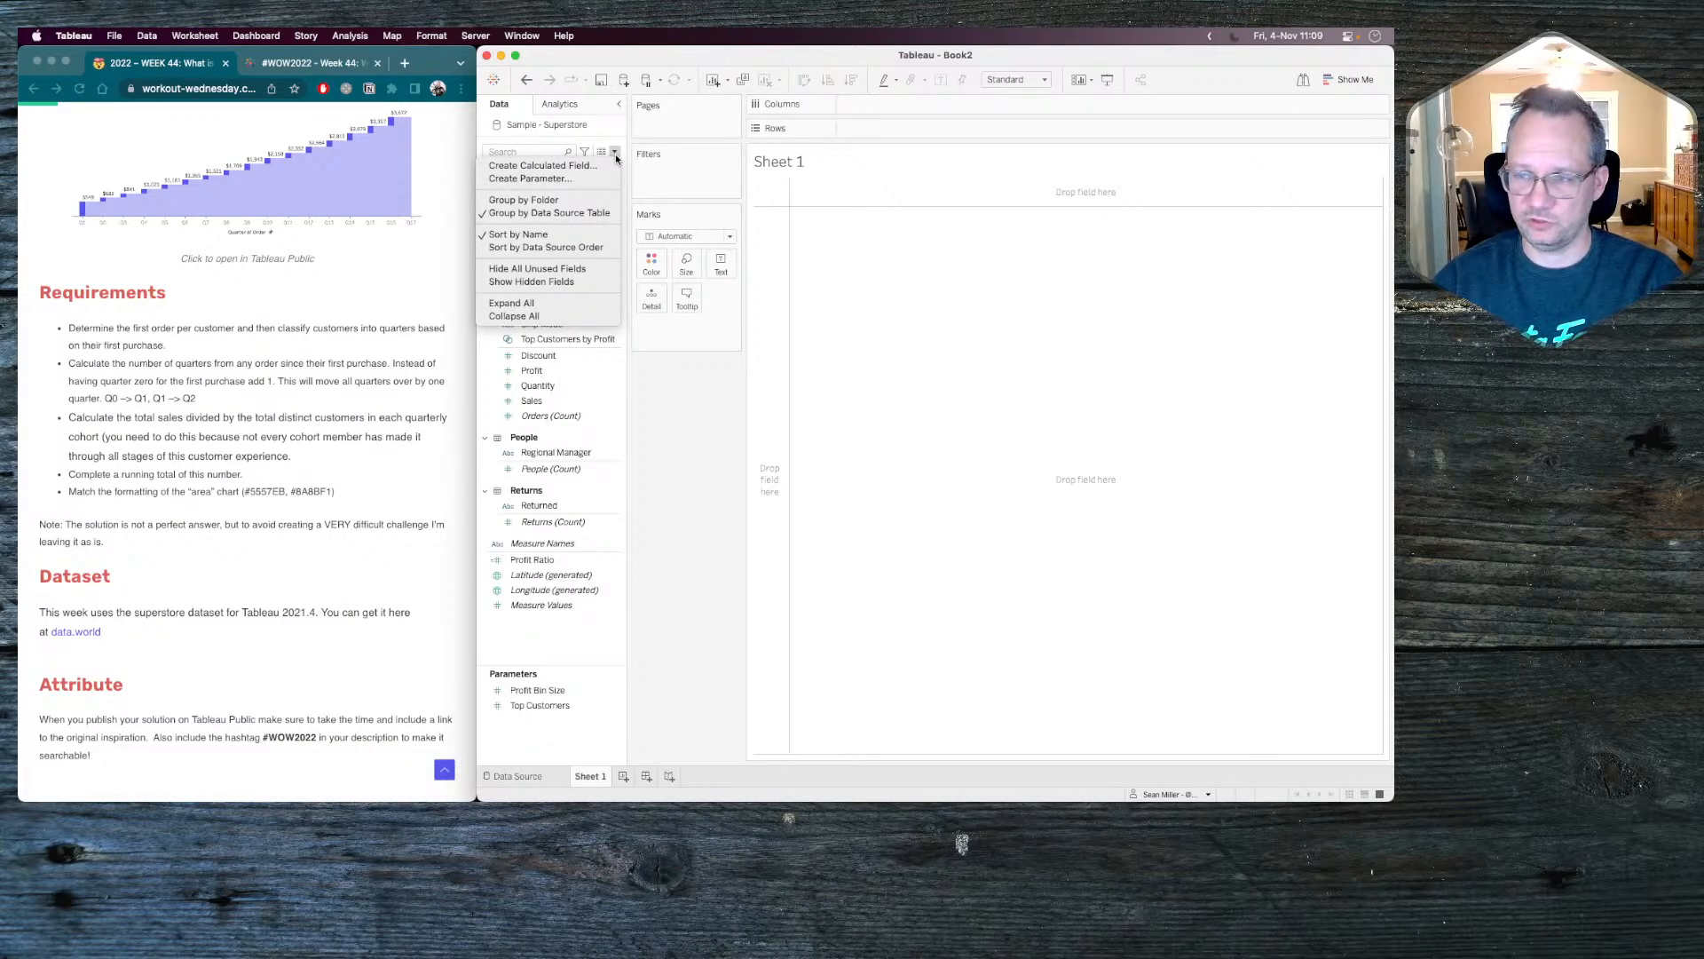
pyautogui.click(535, 283)
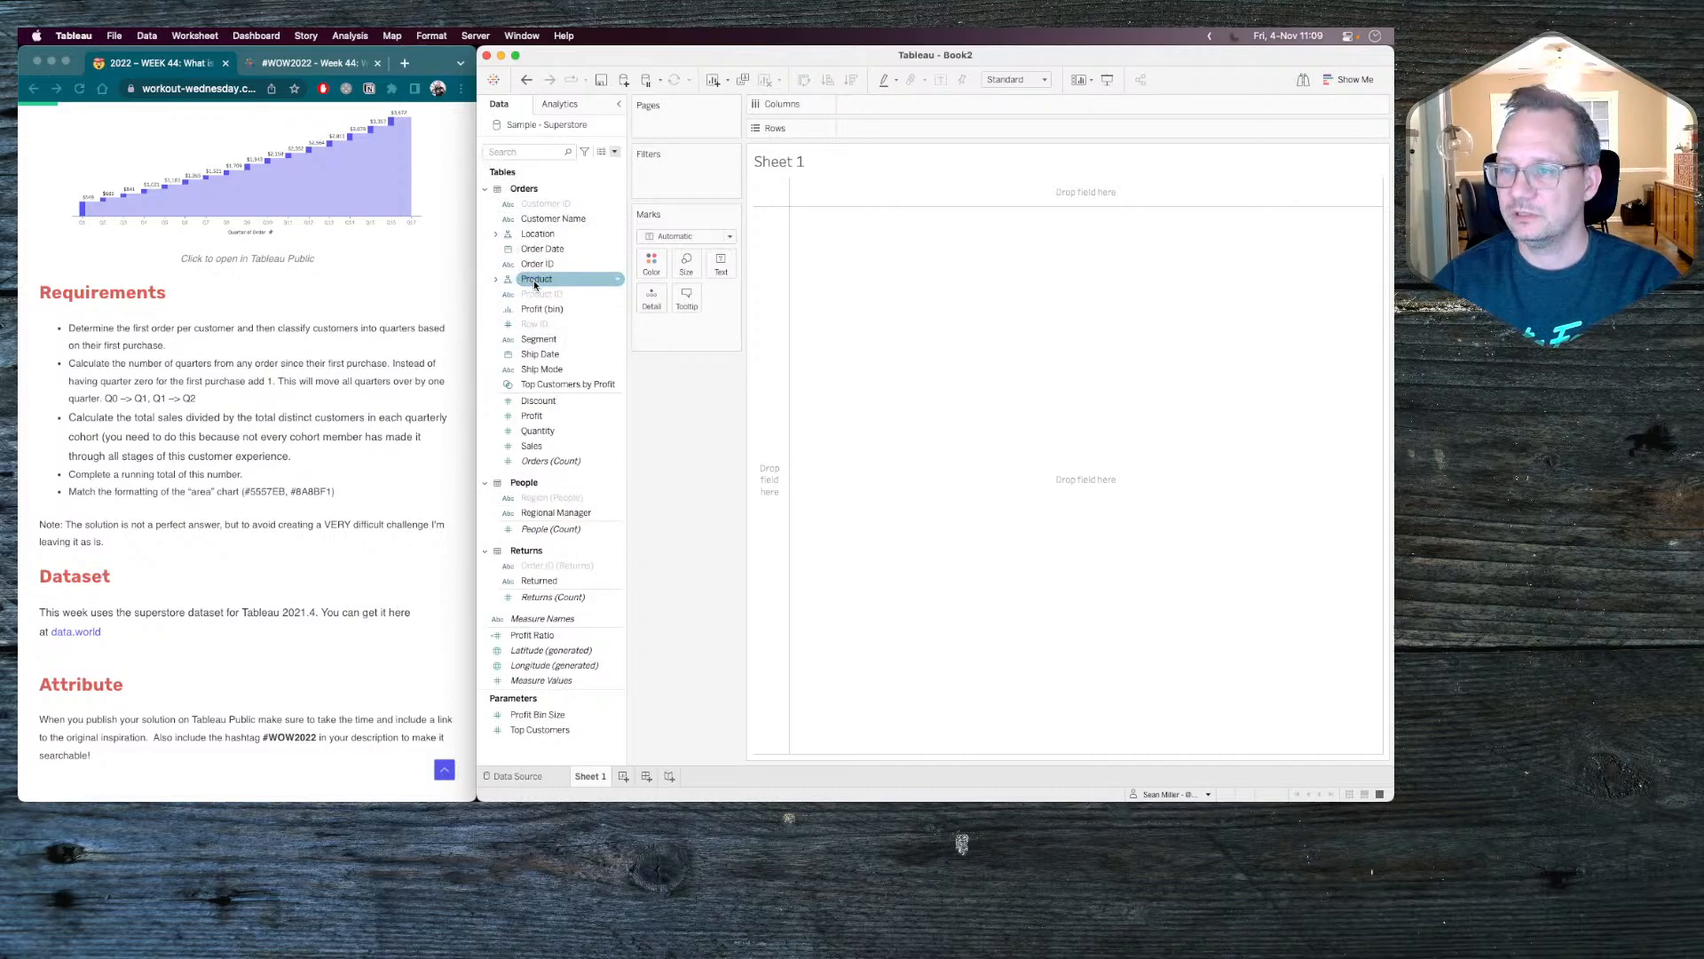
pyautogui.rightClick(561, 207)
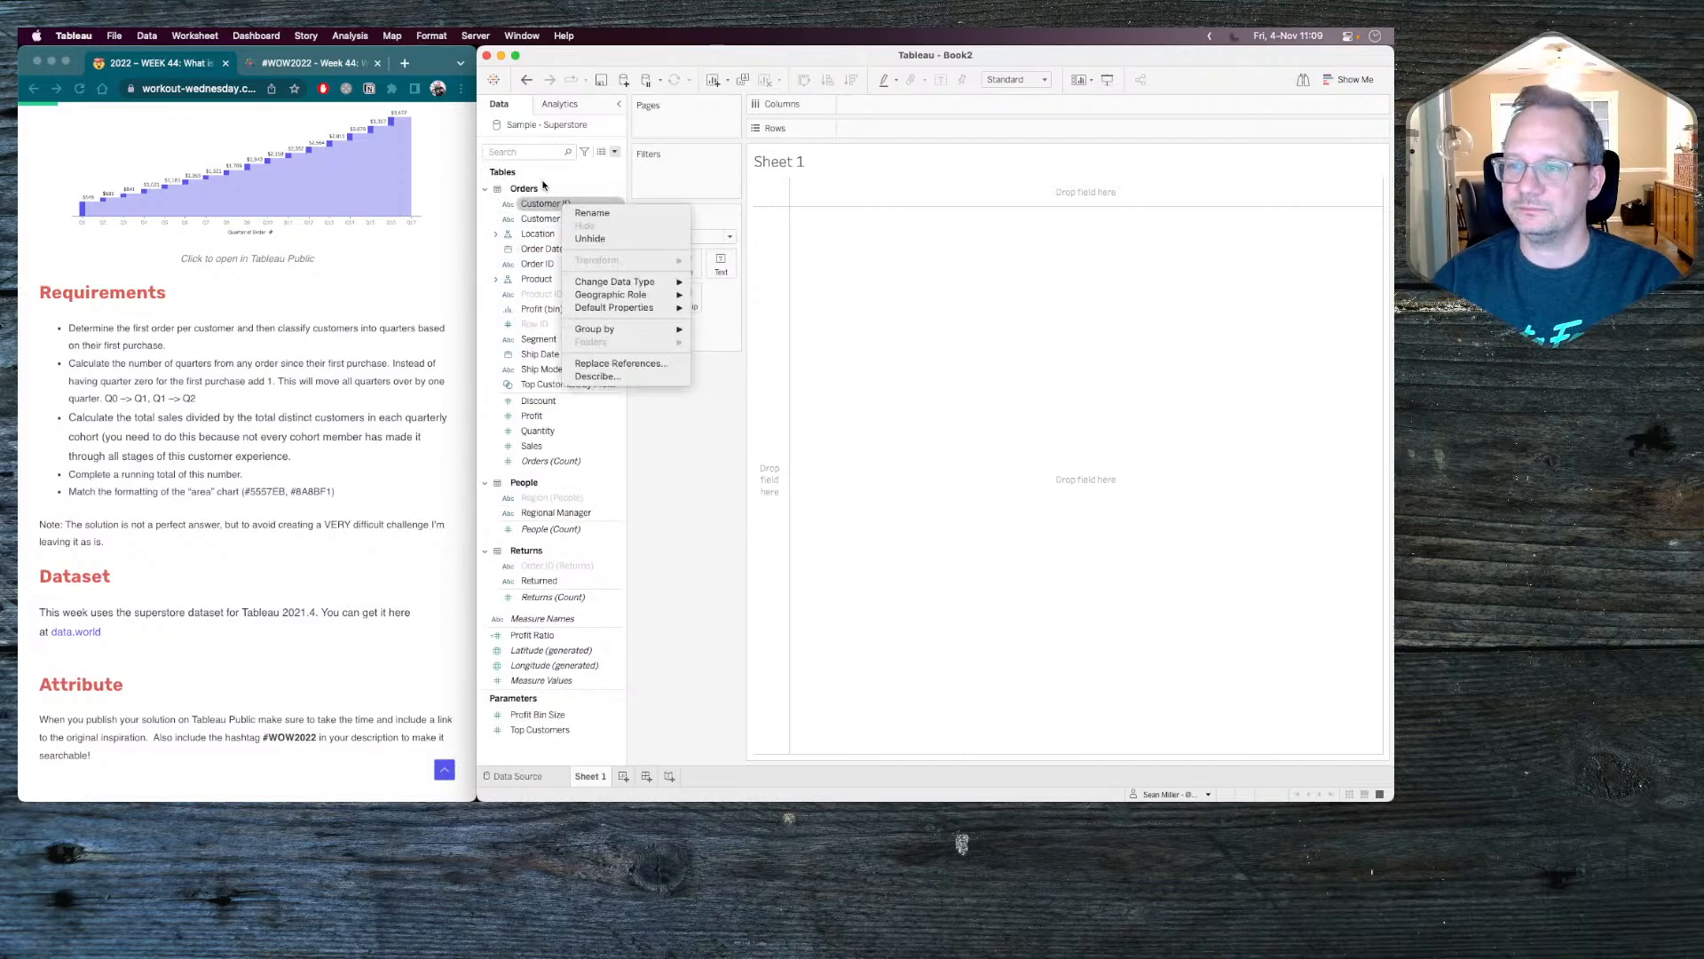
pyautogui.click(595, 236)
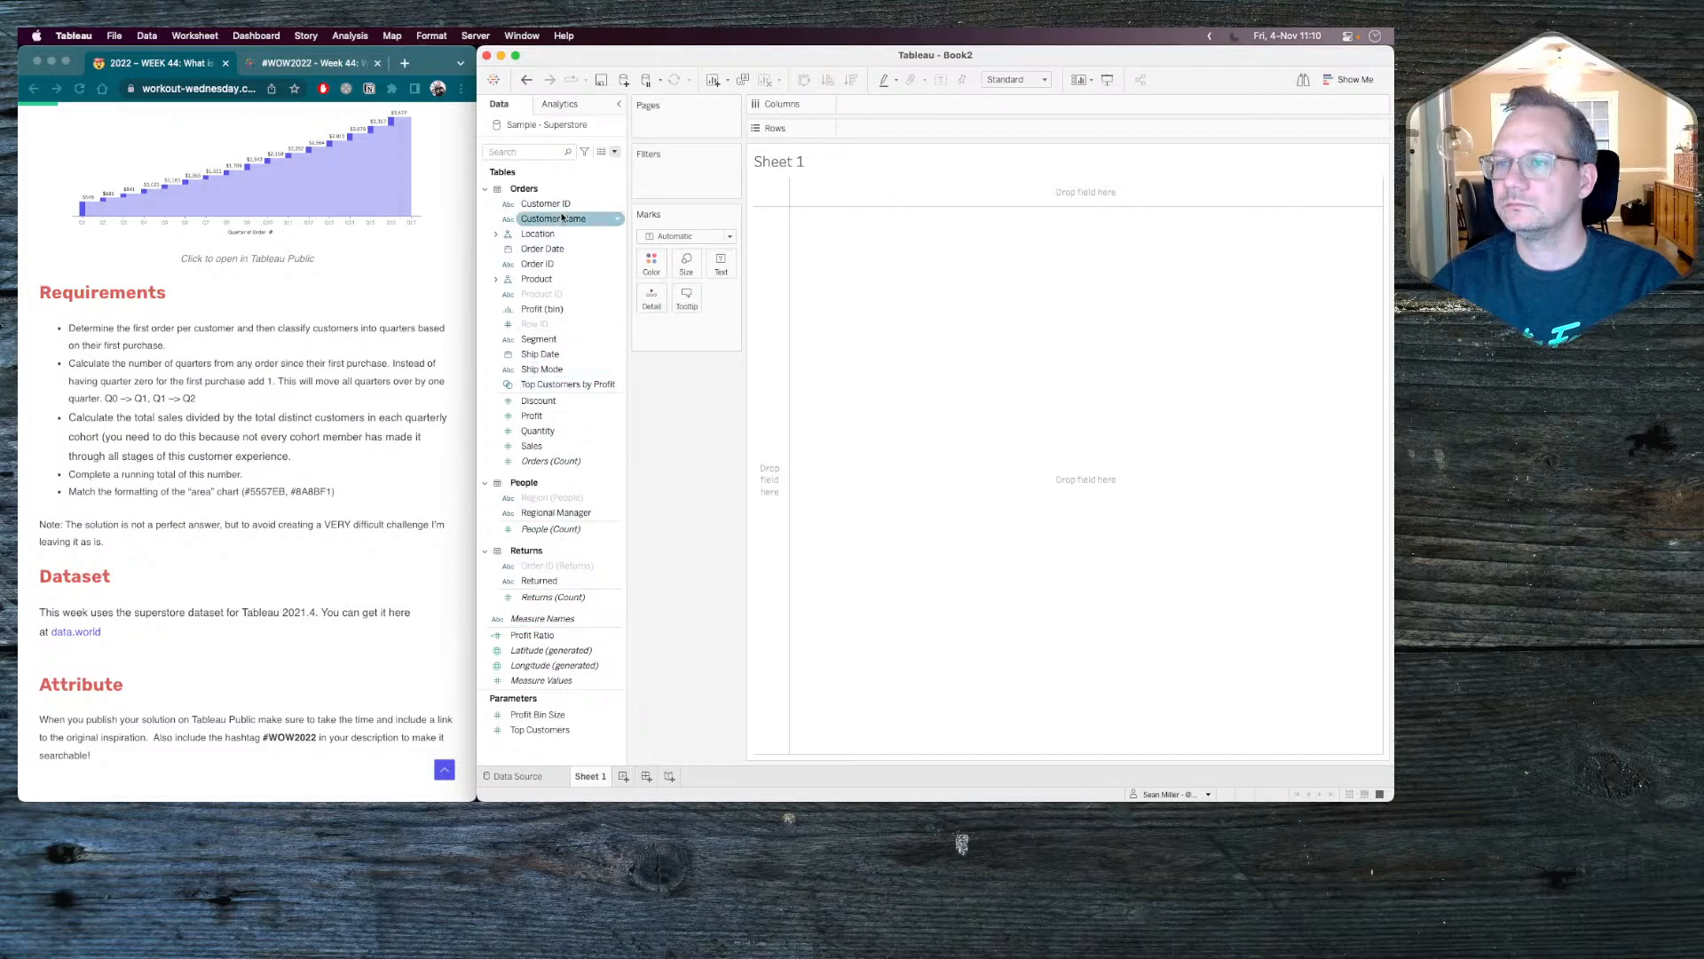
# Search the data fields for the first order calculation, and clear the search.
pyautogui.click(541, 153)
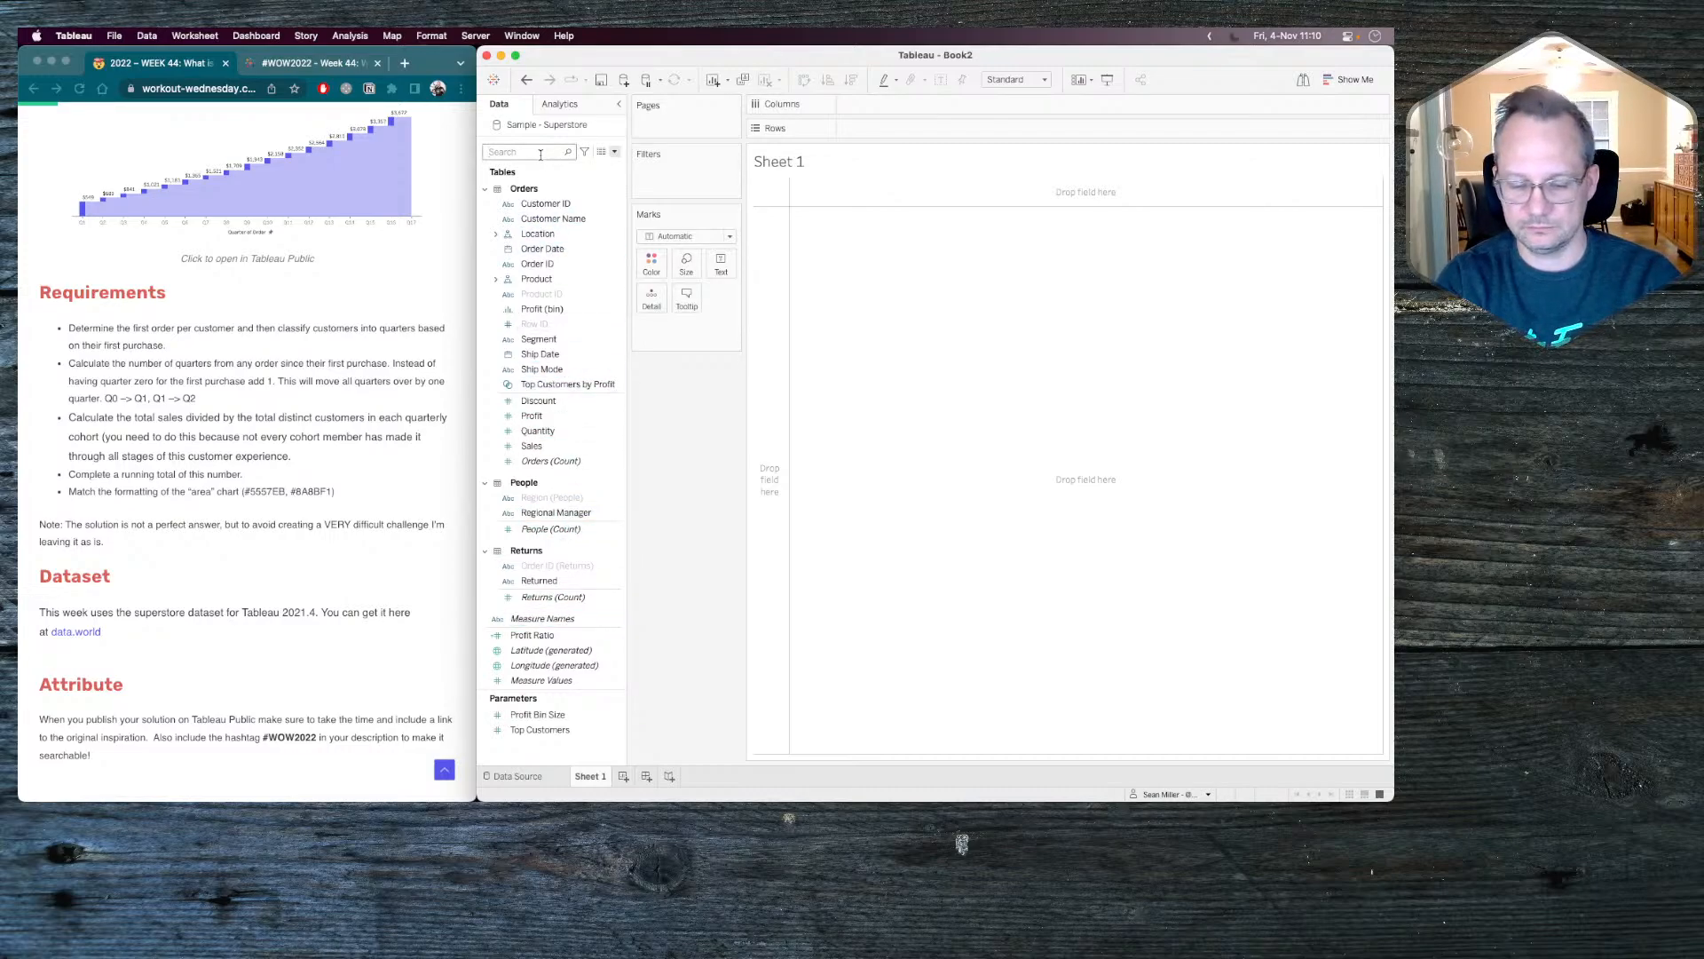
pyautogui.write('st')
pyautogui.press('BackSpace')
pyautogui.press('BackSpace')
pyautogui.write('first')
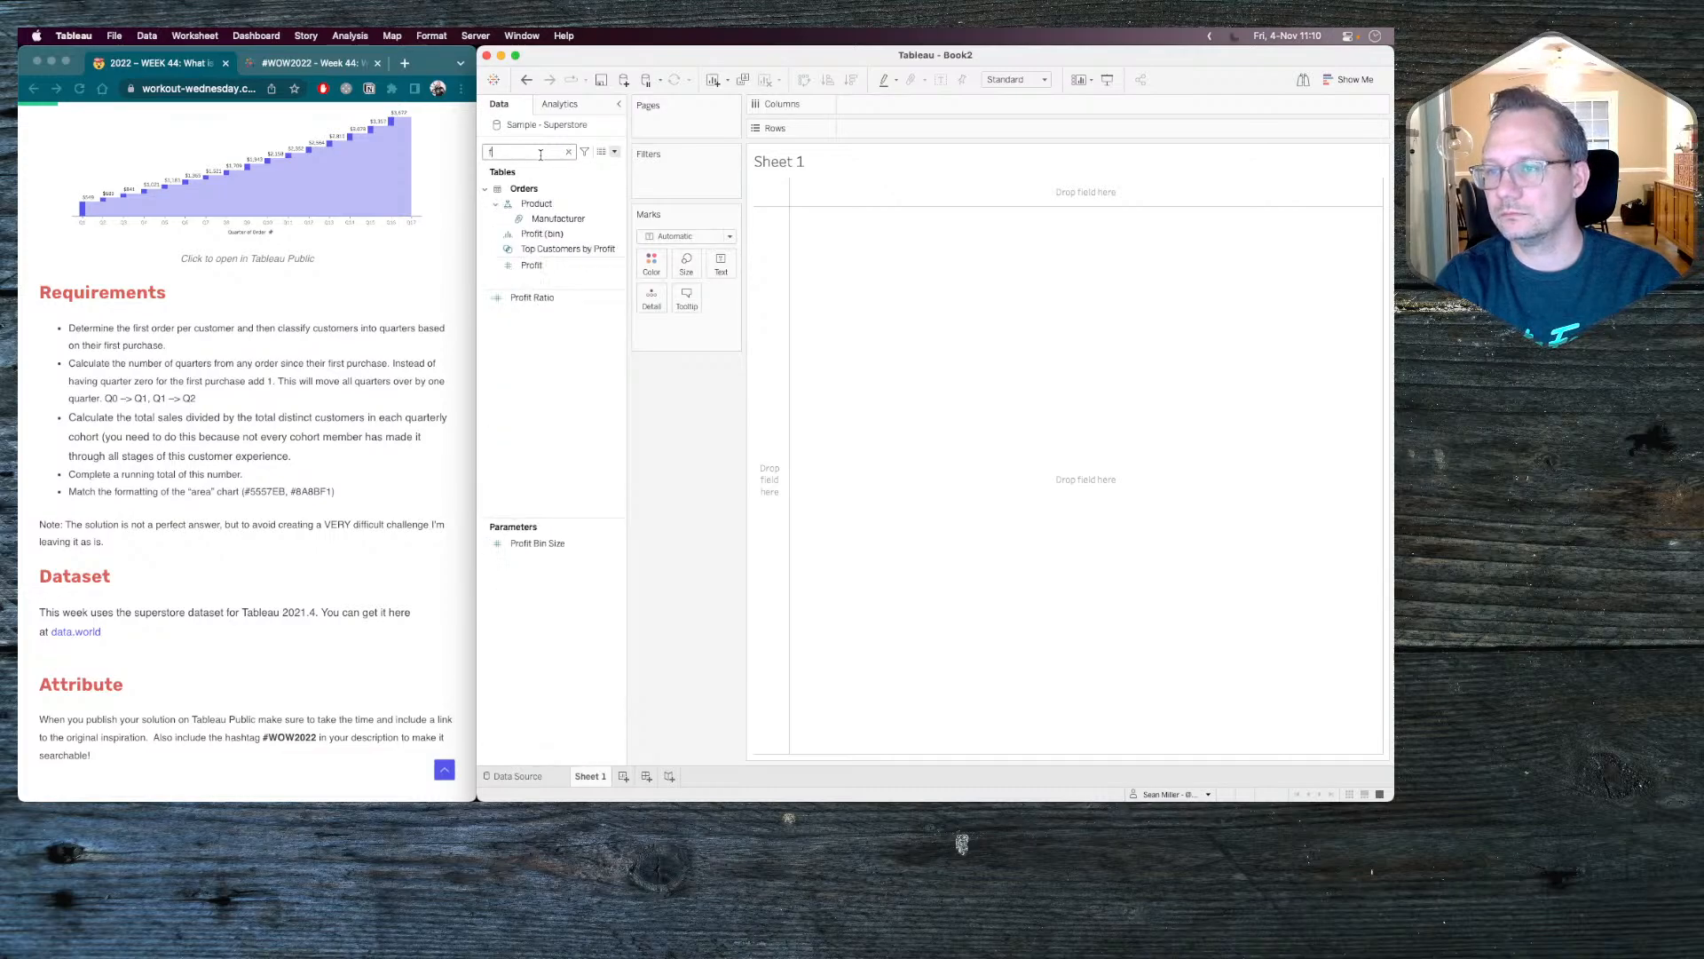
pyautogui.press('BackSpace')
pyautogui.press('BackSpace')
pyautogui.press('BackSpace')
pyautogui.press('BackSpace')
pyautogui.press('BackSpace')
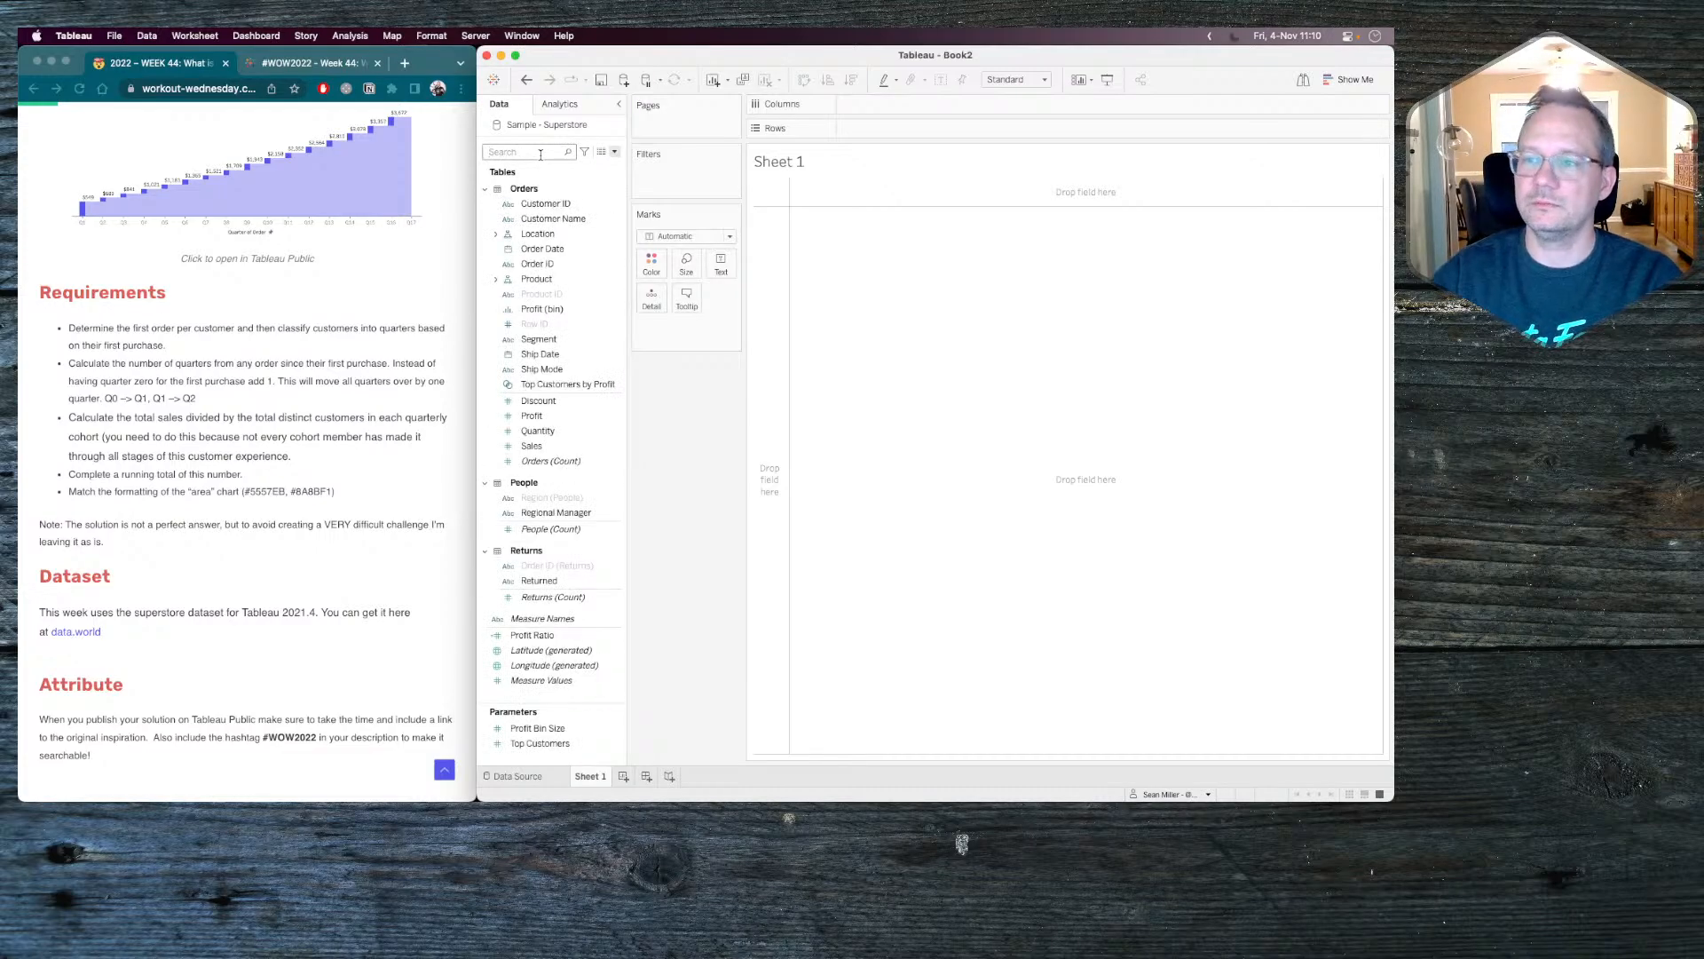
# Create a calculated field named Customer First Order Quarter.
pyautogui.click(616, 152)
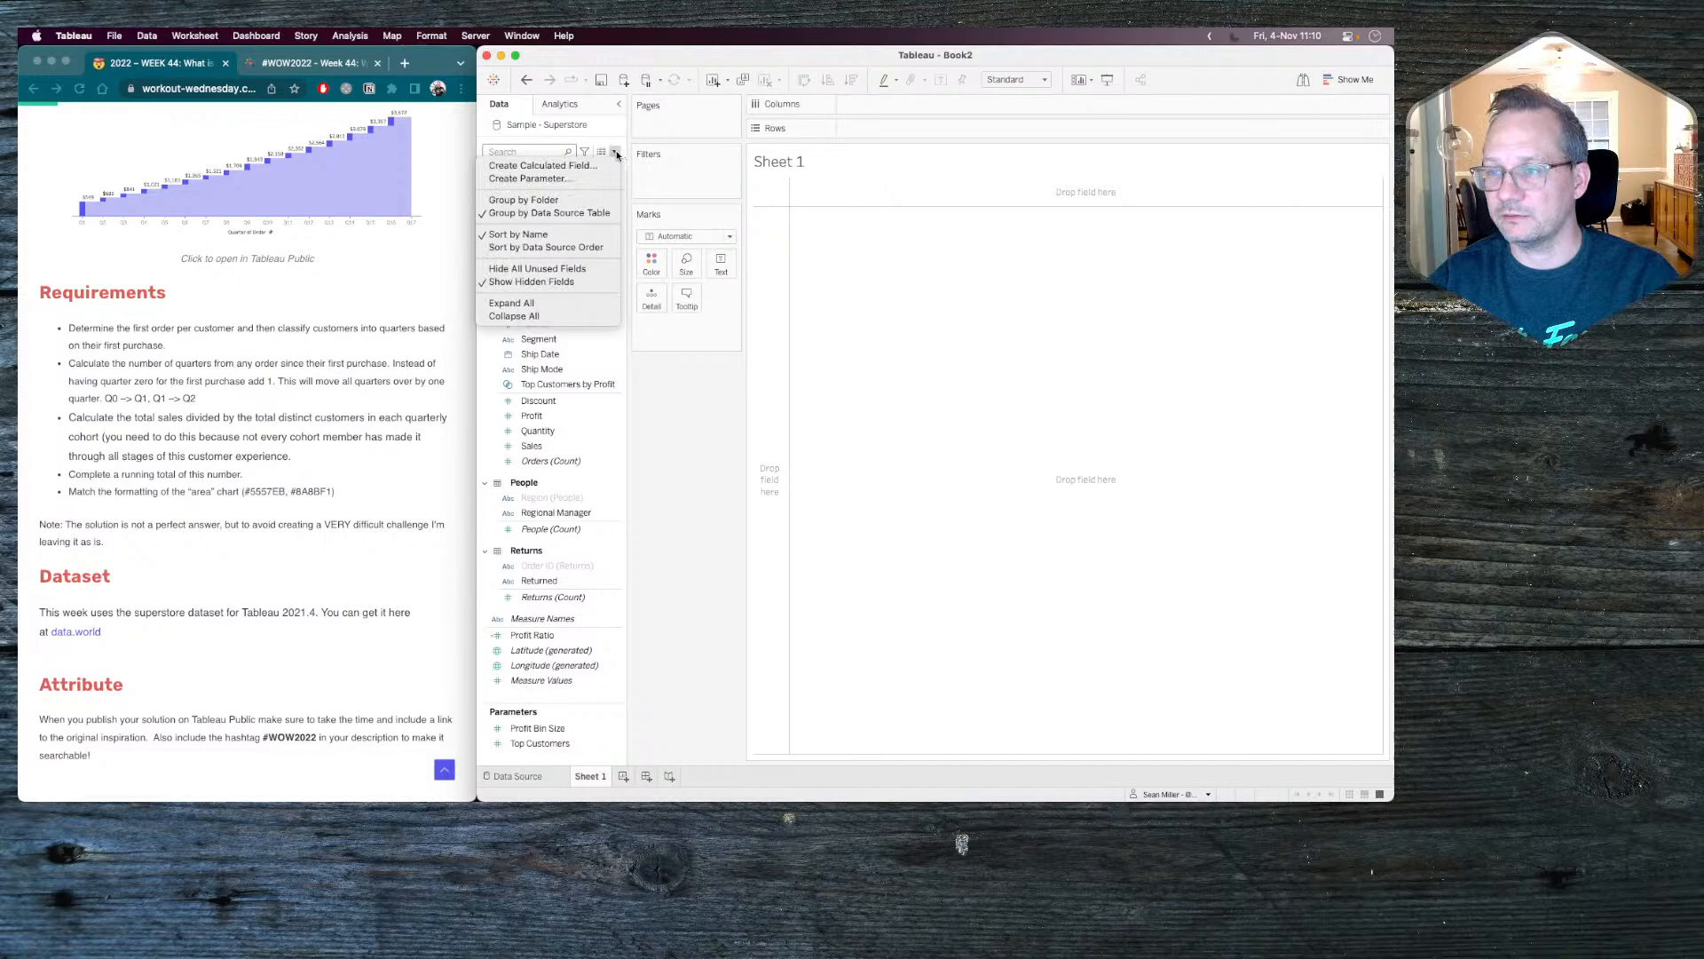
pyautogui.click(567, 165)
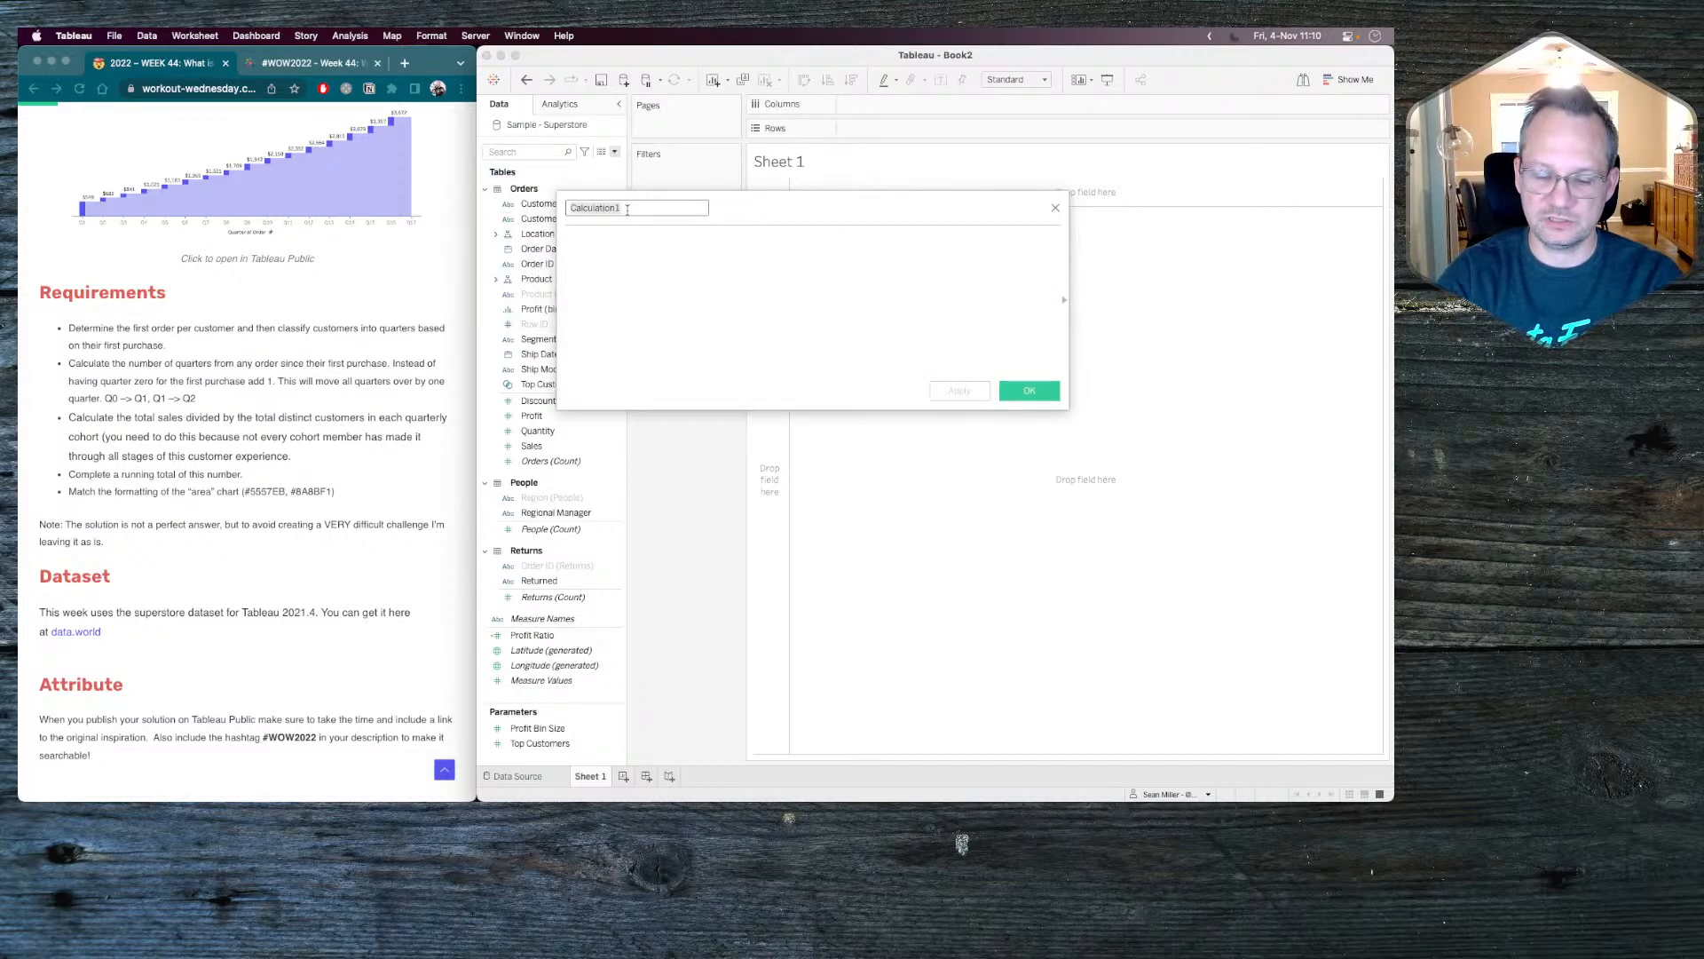
pyautogui.write('Customer First Or')
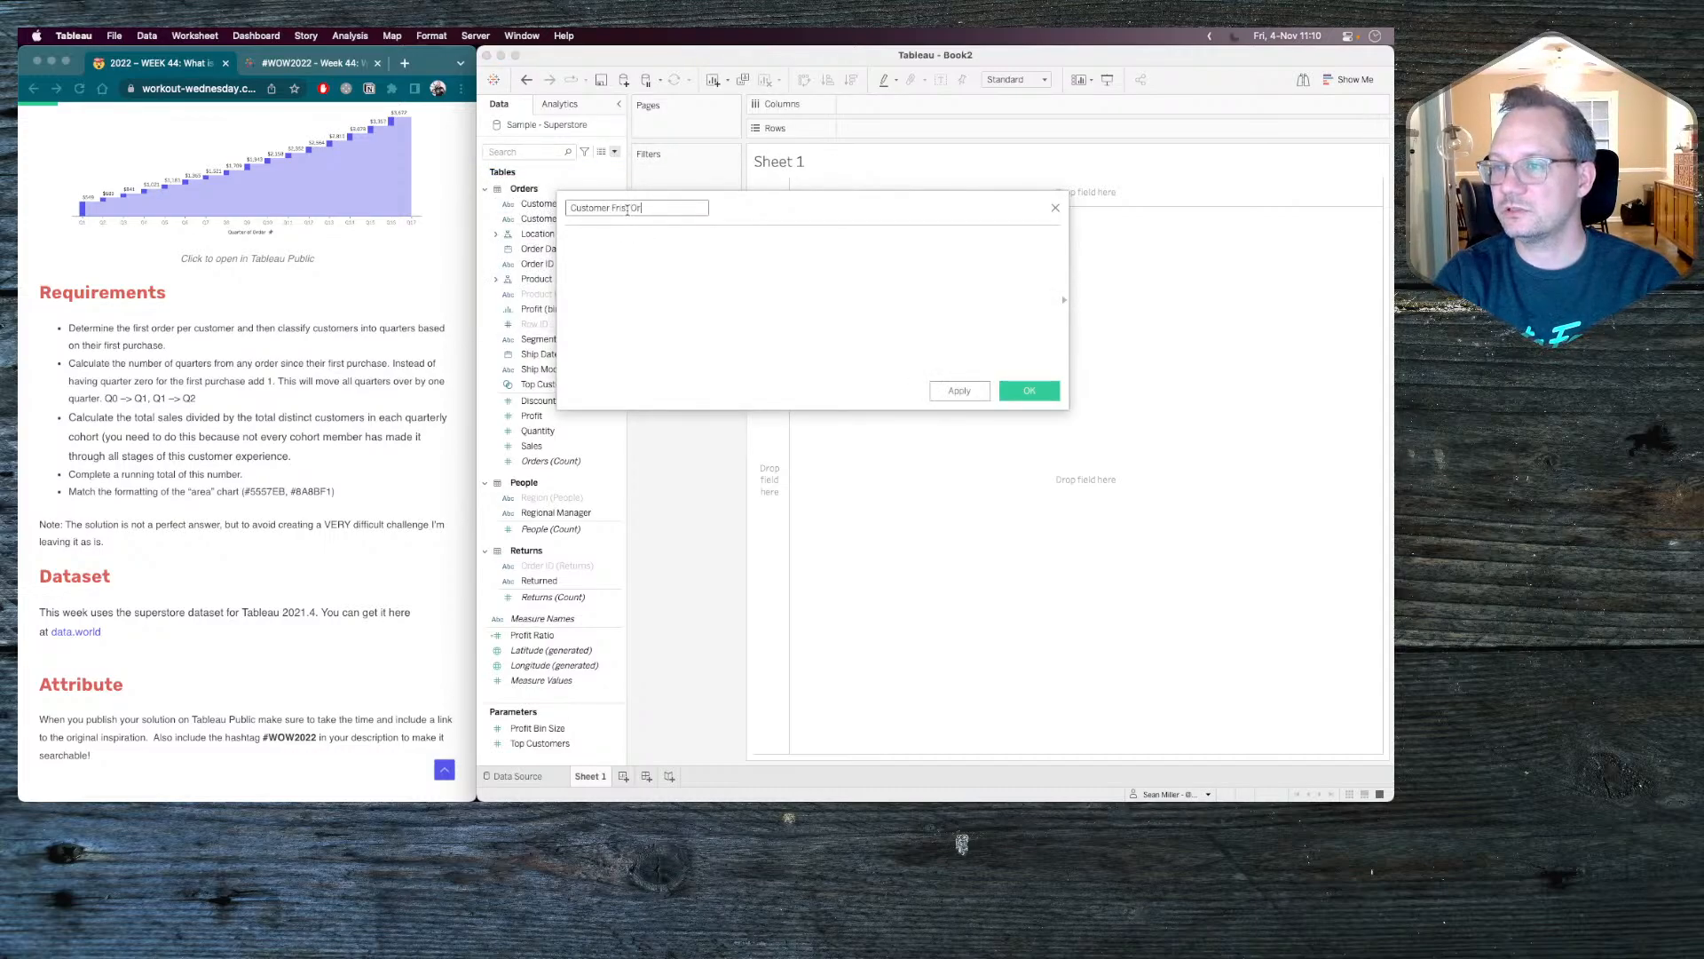
pyautogui.press('BackSpace')
pyautogui.press('BackSpace')
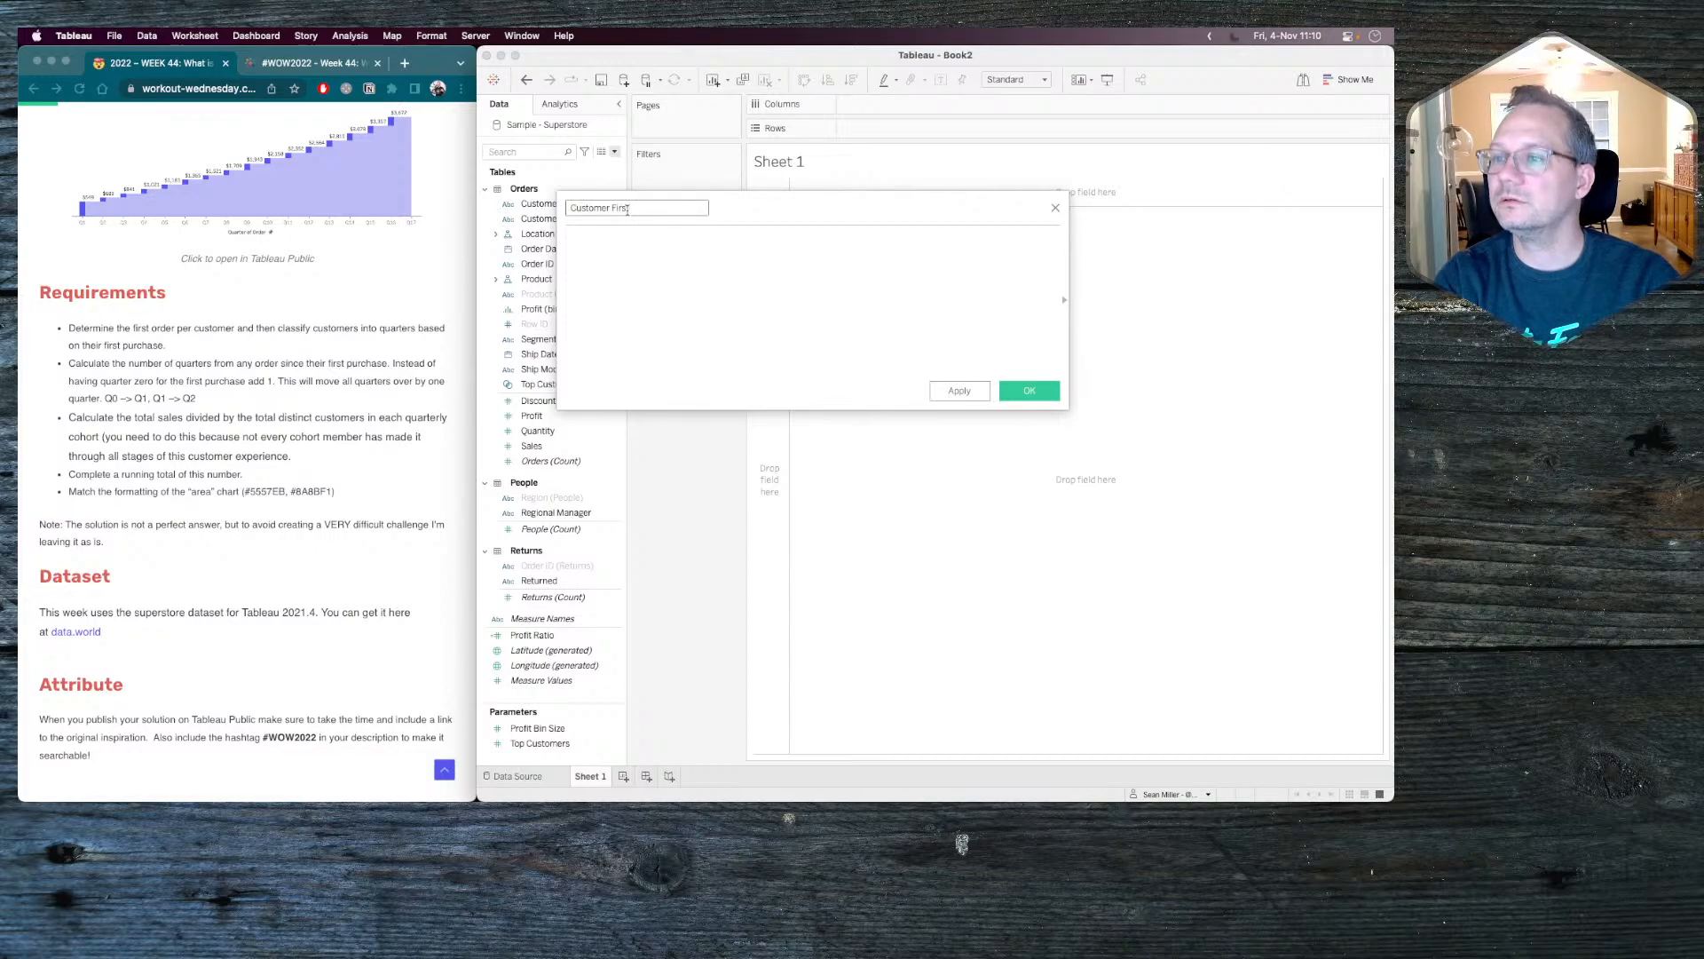
pyautogui.write('t Order Q')
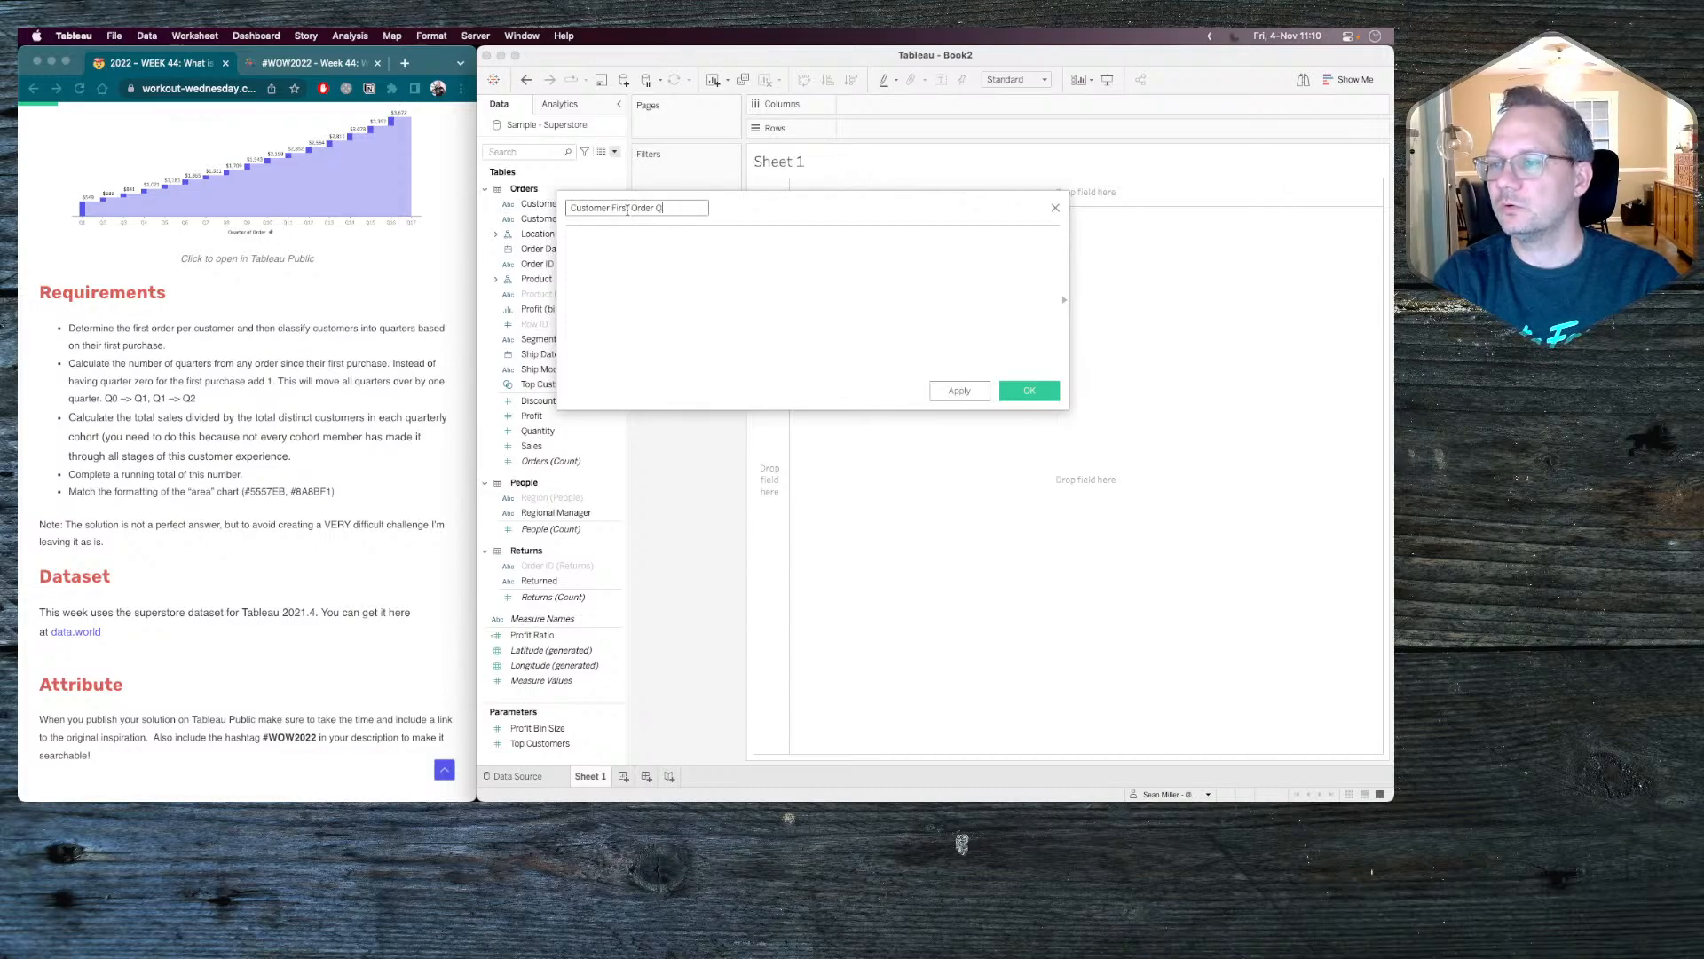
pyautogui.write('uar')
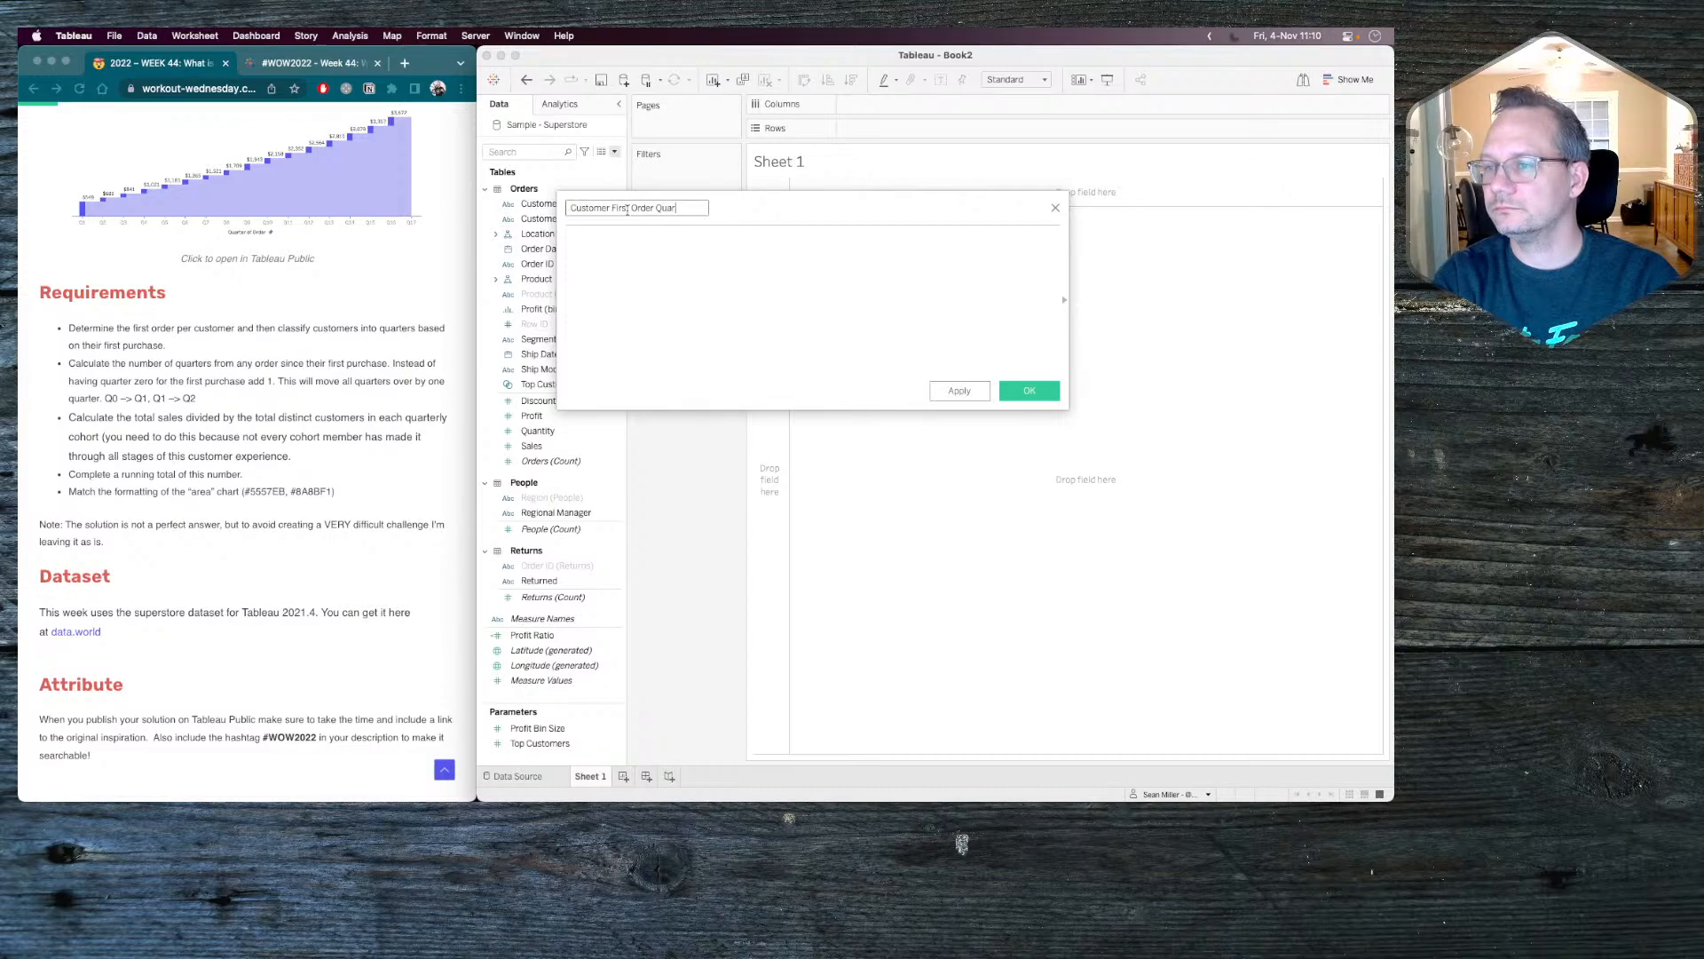
pyautogui.write('ter')
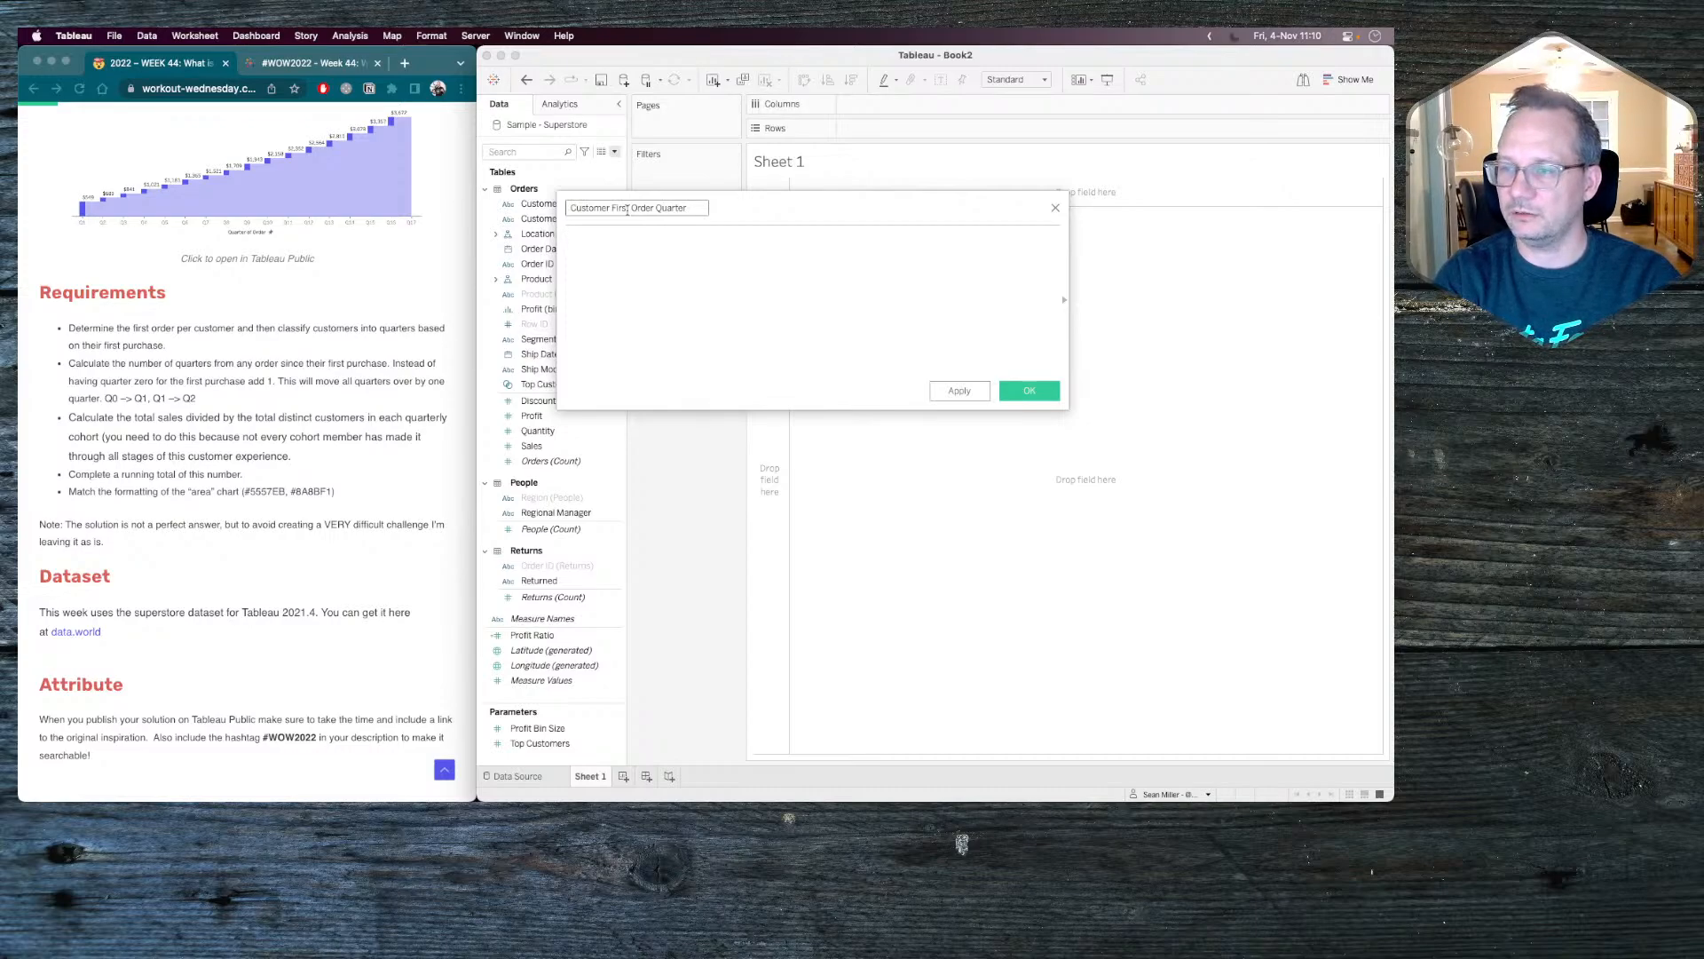
# Begin the formula with a DATE function wrapping a DATETRUNC function that uses 'quarter' as its date part.
pyautogui.press('Tab')
pyautogui.write('Date(')
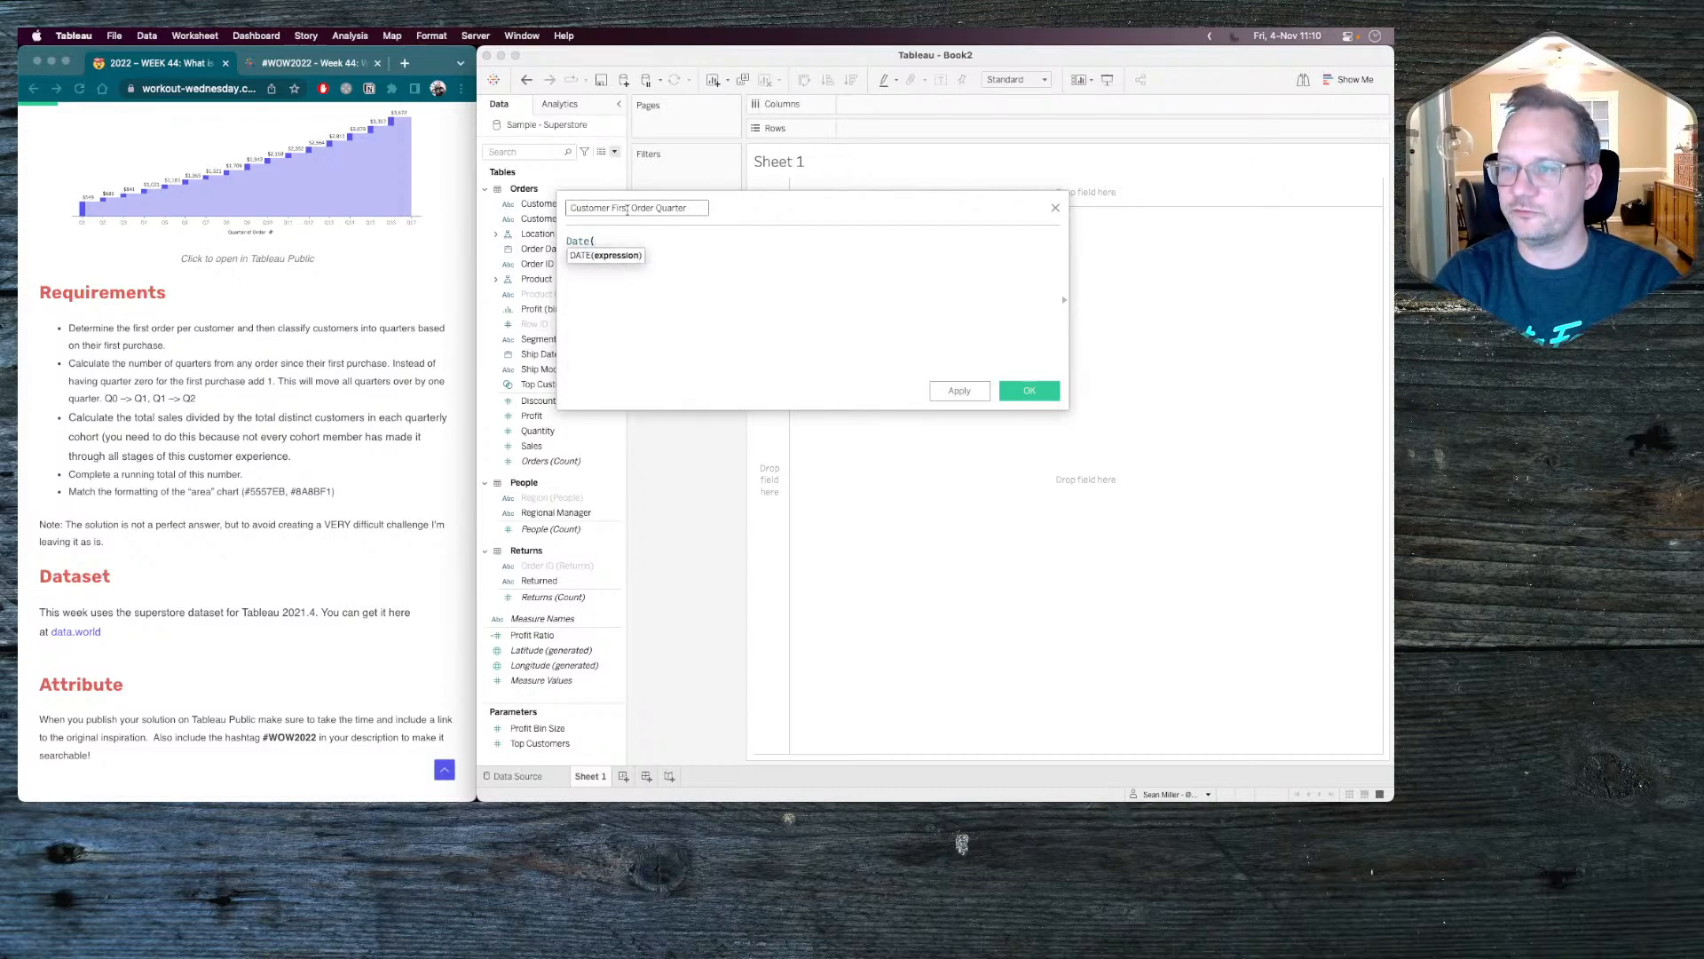
pyautogui.write('da')
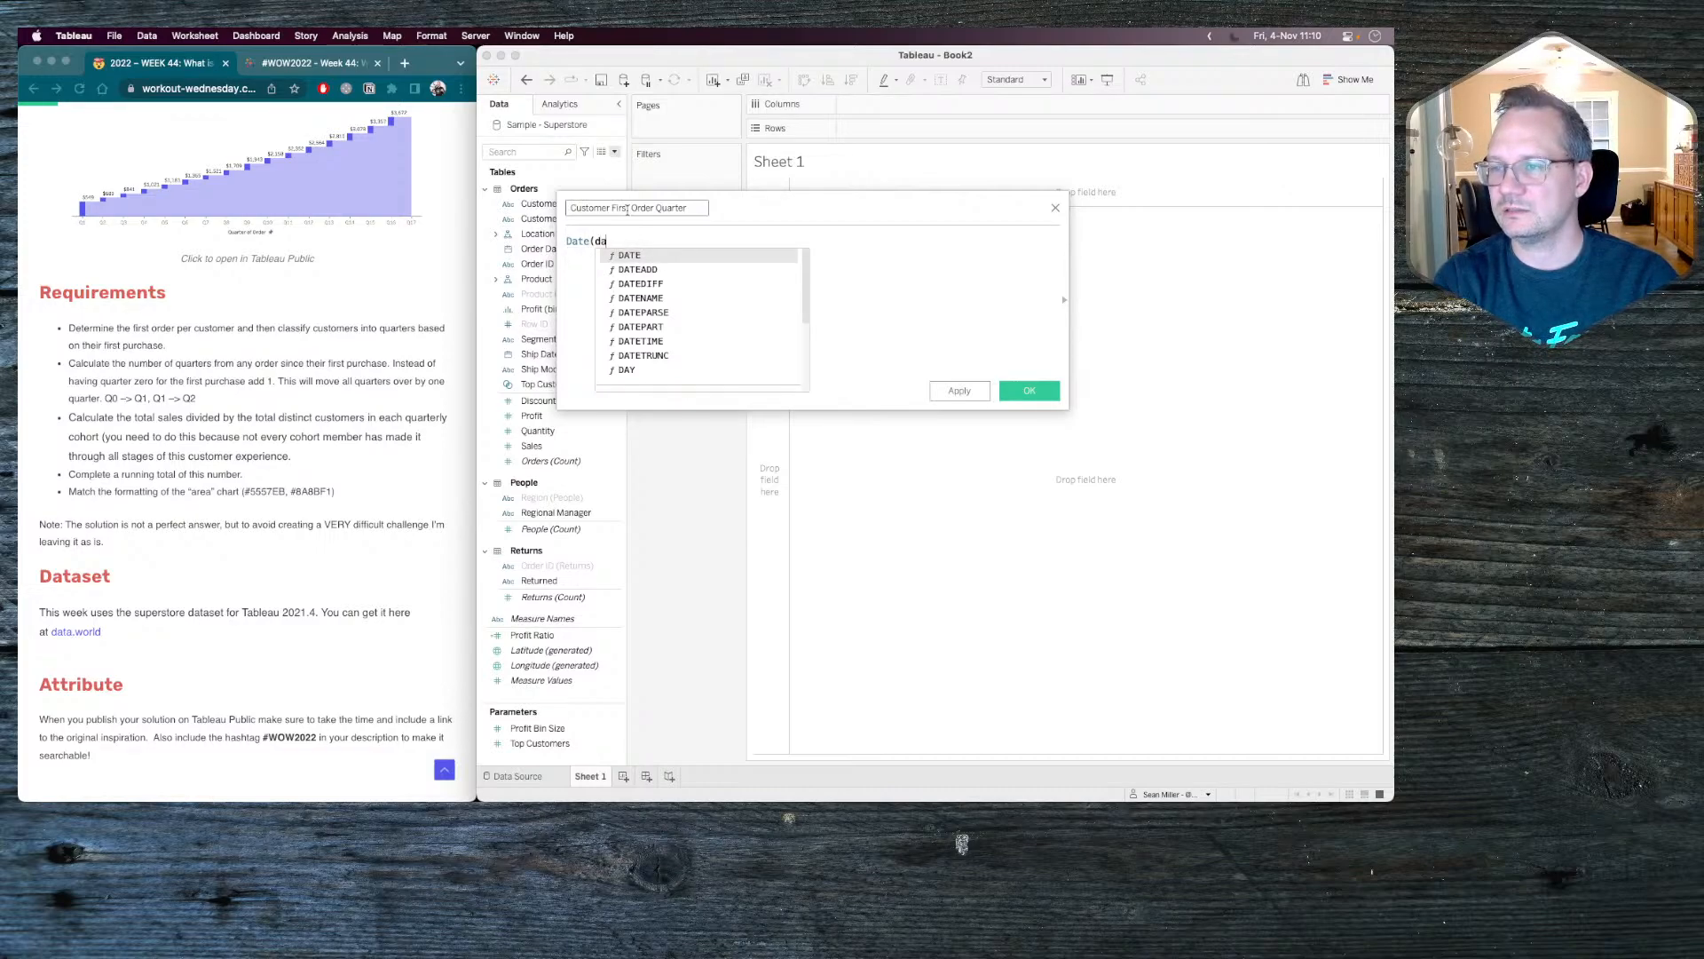
pyautogui.write('tetr')
pyautogui.press('Return')
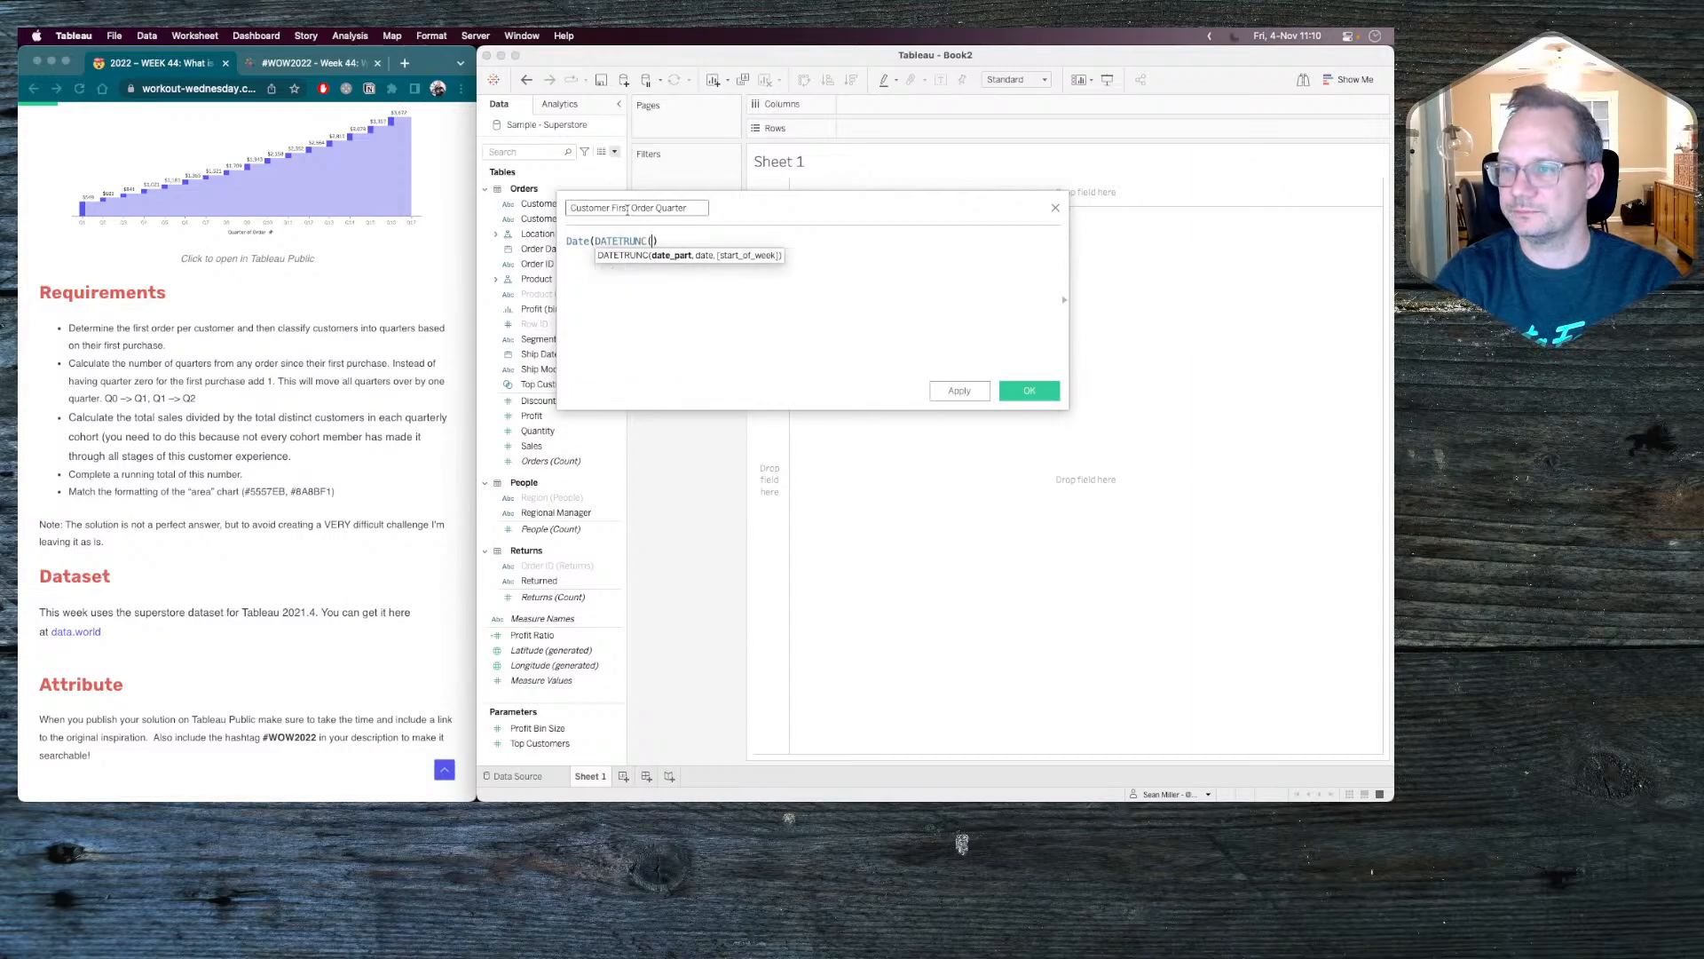
pyautogui.write("'qu")
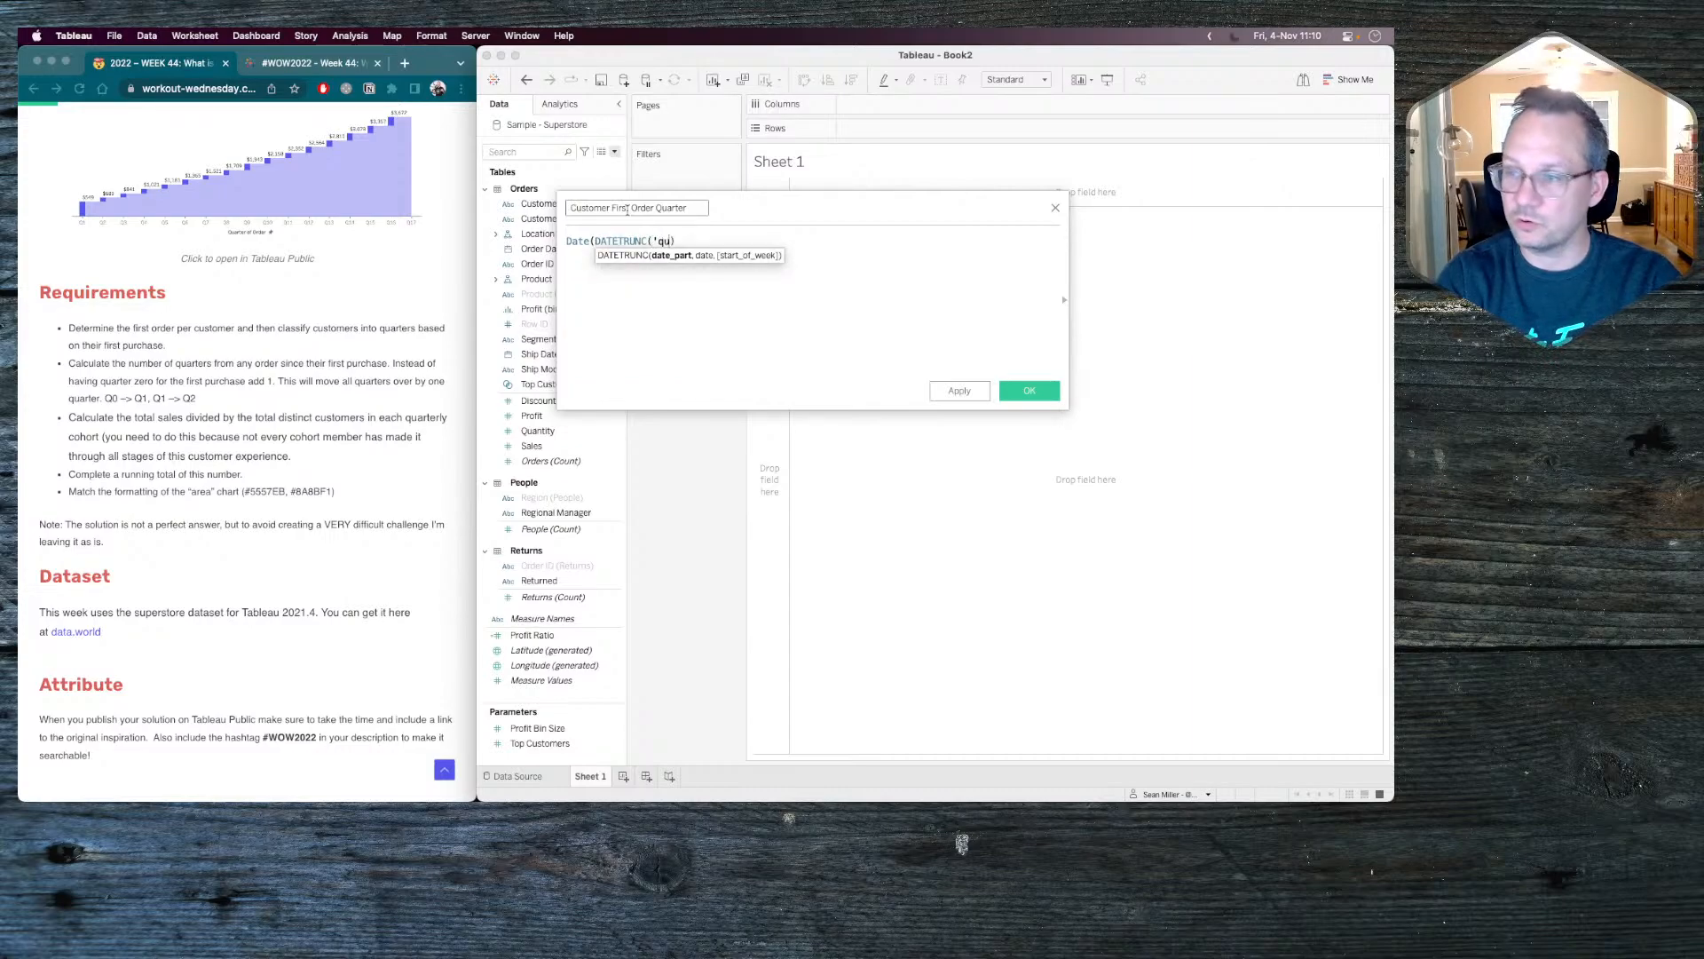
pyautogui.write("arter',")
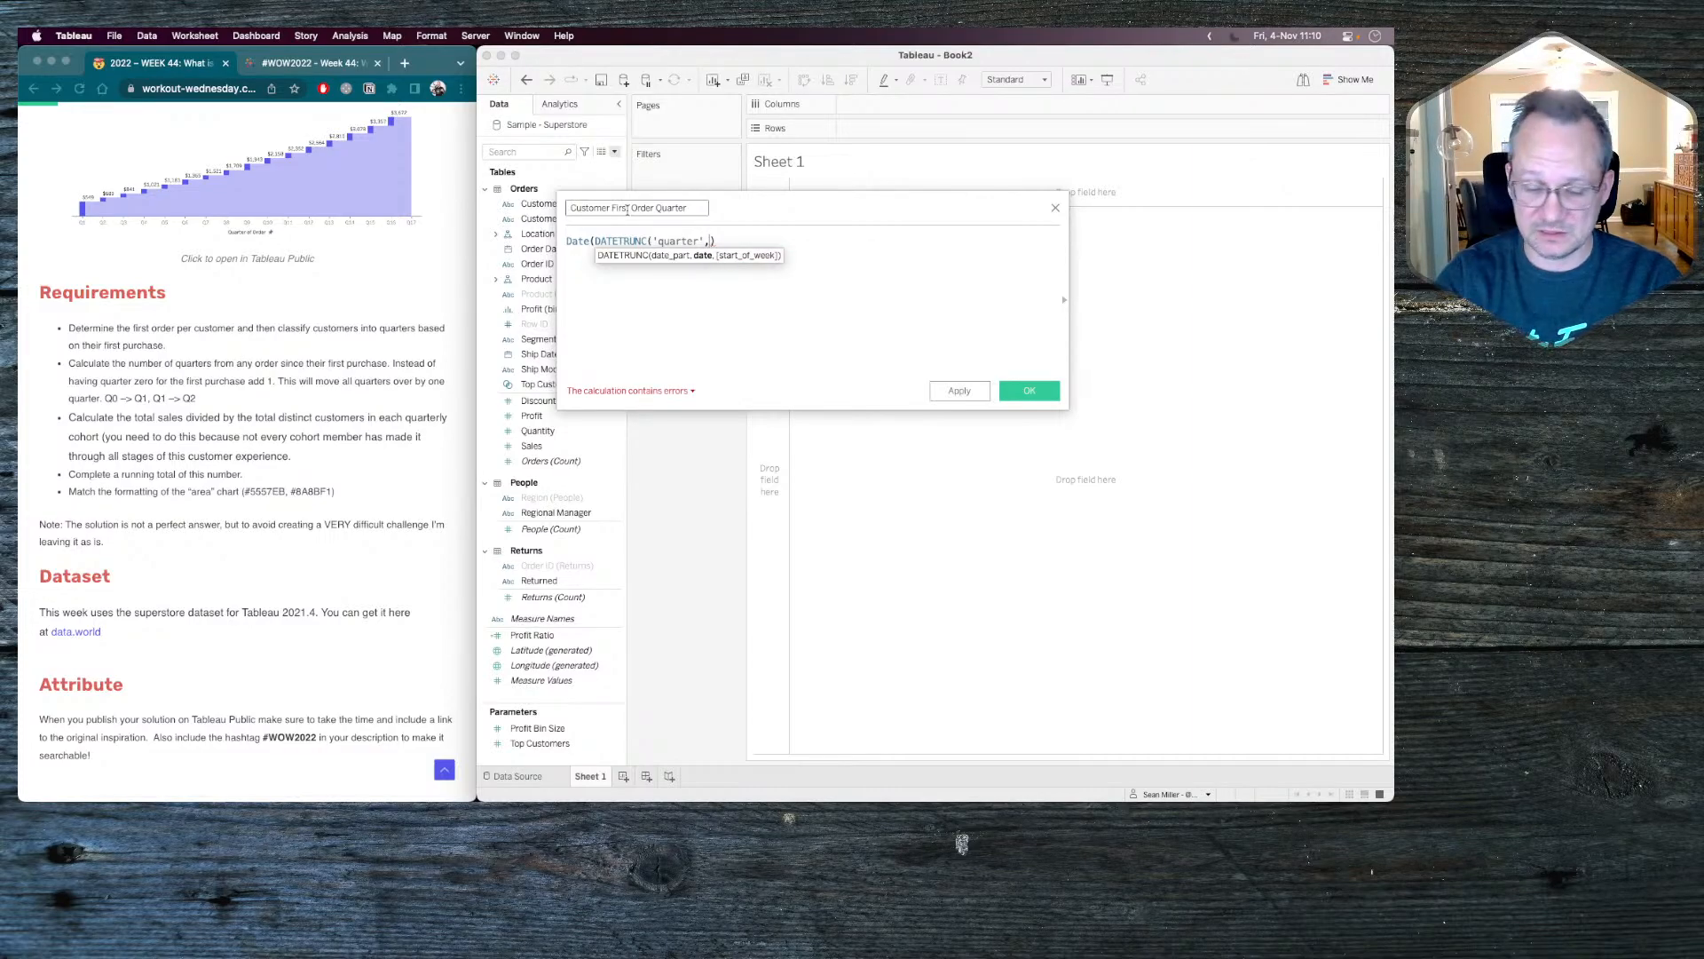
pyautogui.write('{ FI')
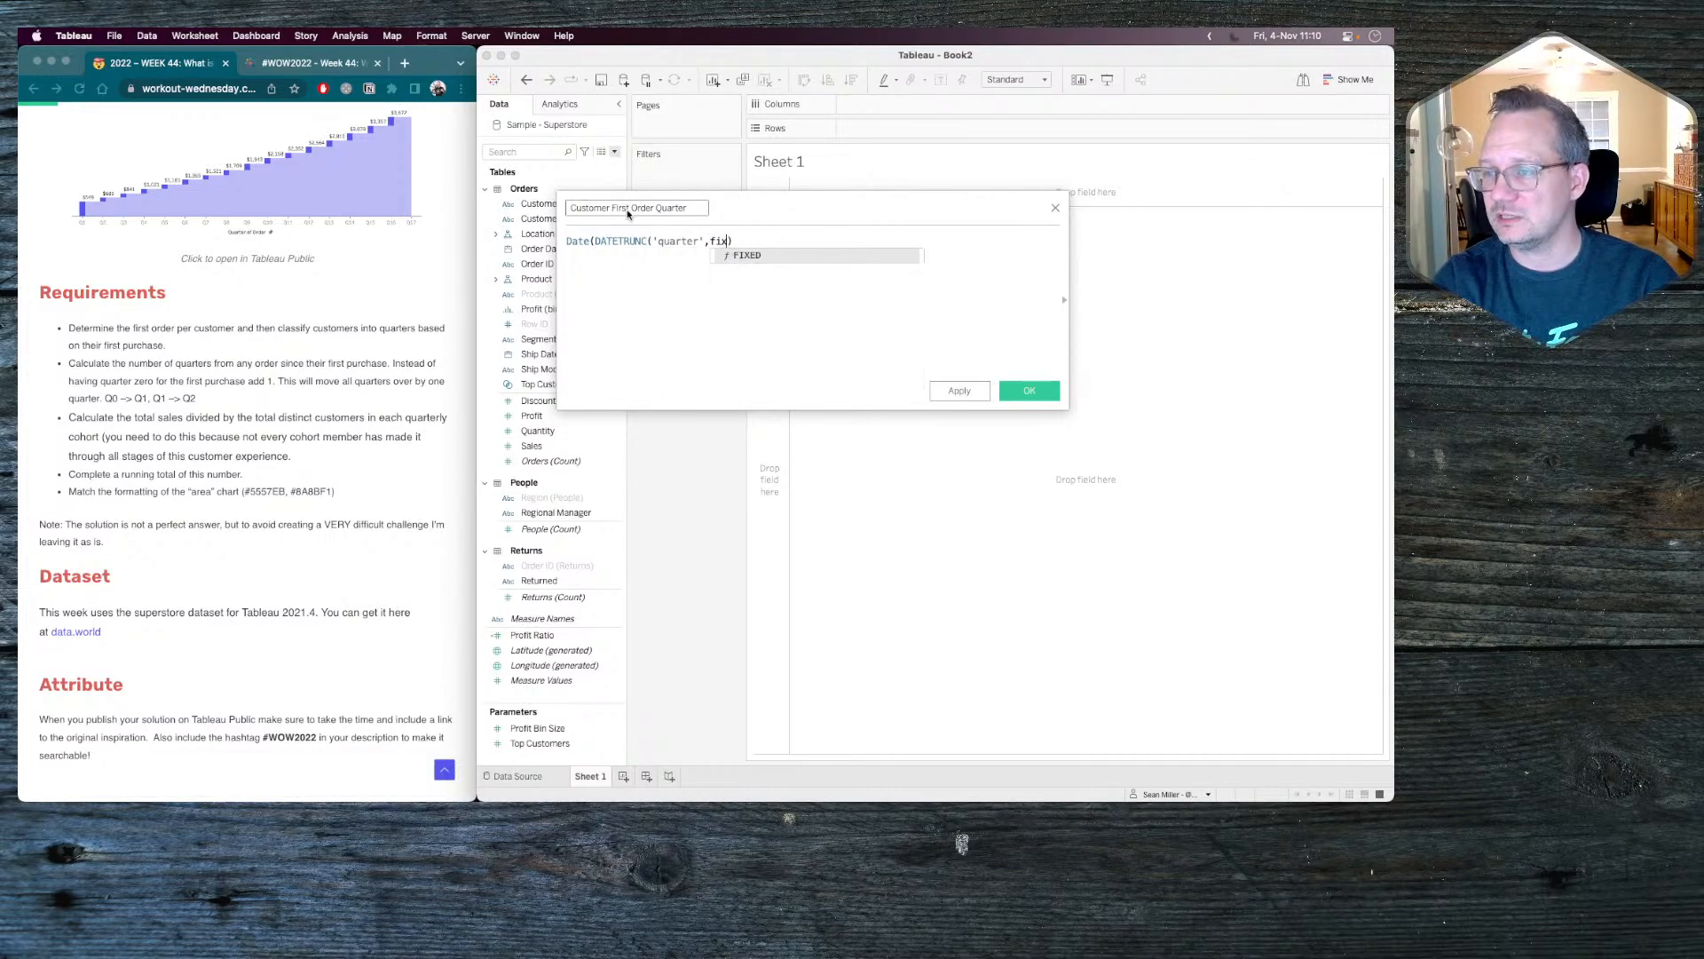
# Complete the formula with { FIXED [Customer ID]:min([Order Date])} as the DATETRUNC date argument, close both functions and save the calculated field.
pyautogui.press('Return')
pyautogui.write('[Cust')
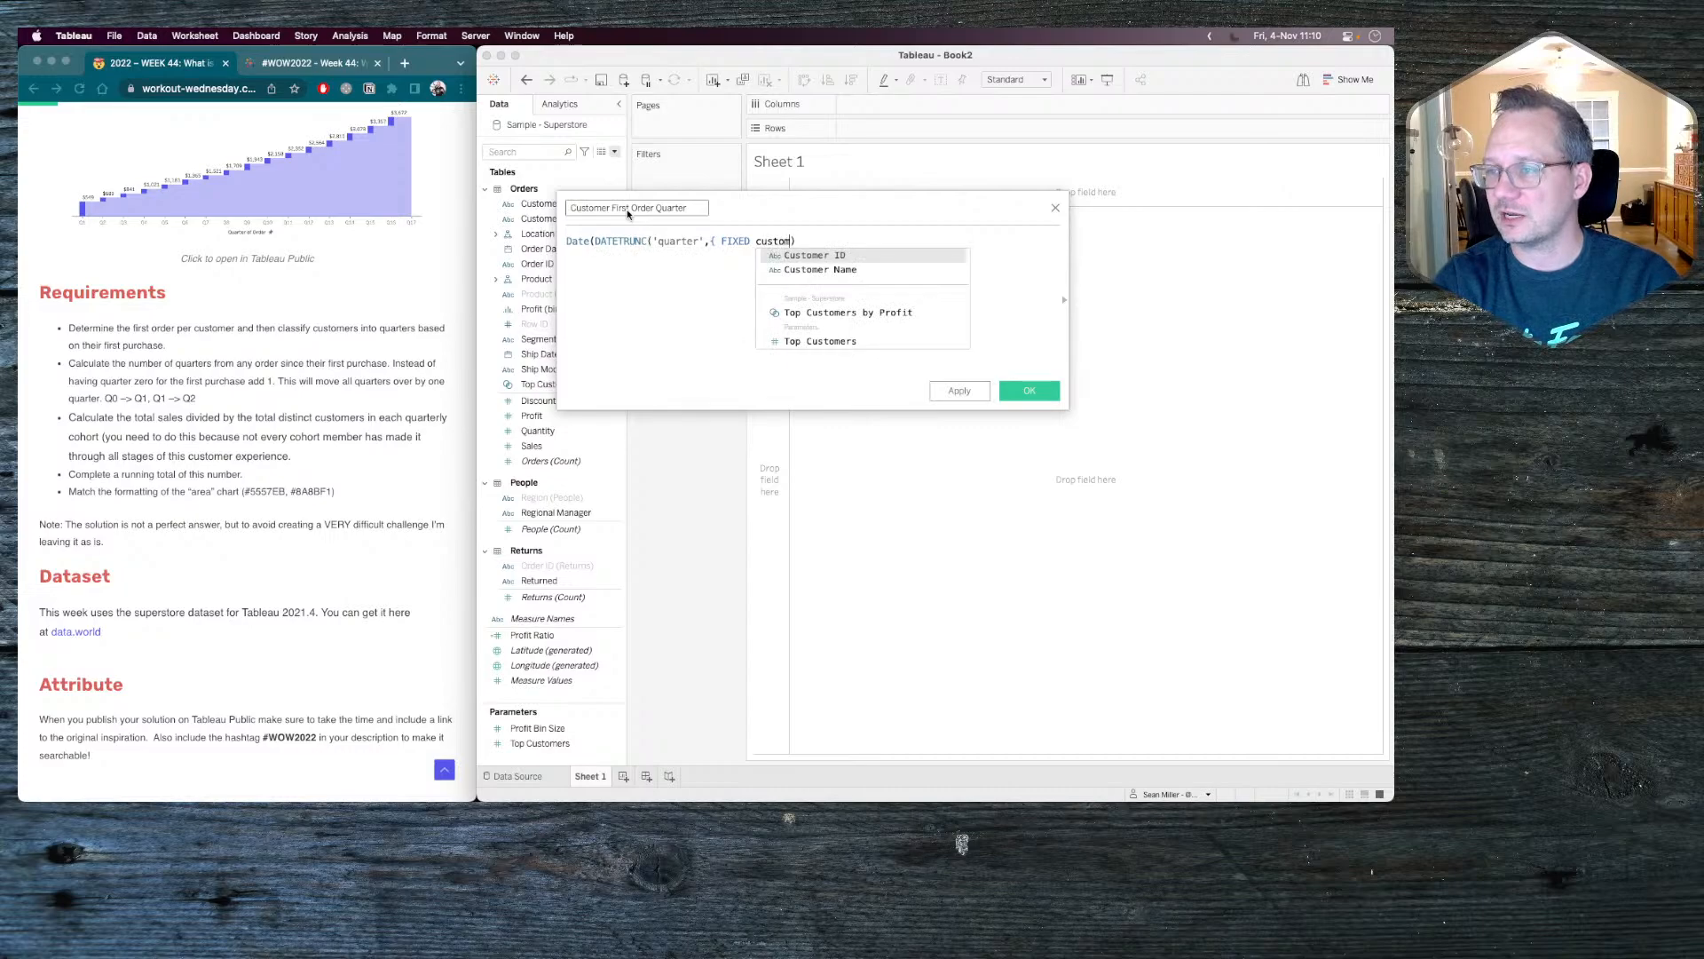
pyautogui.press('Return')
pyautogui.write(':min(order')
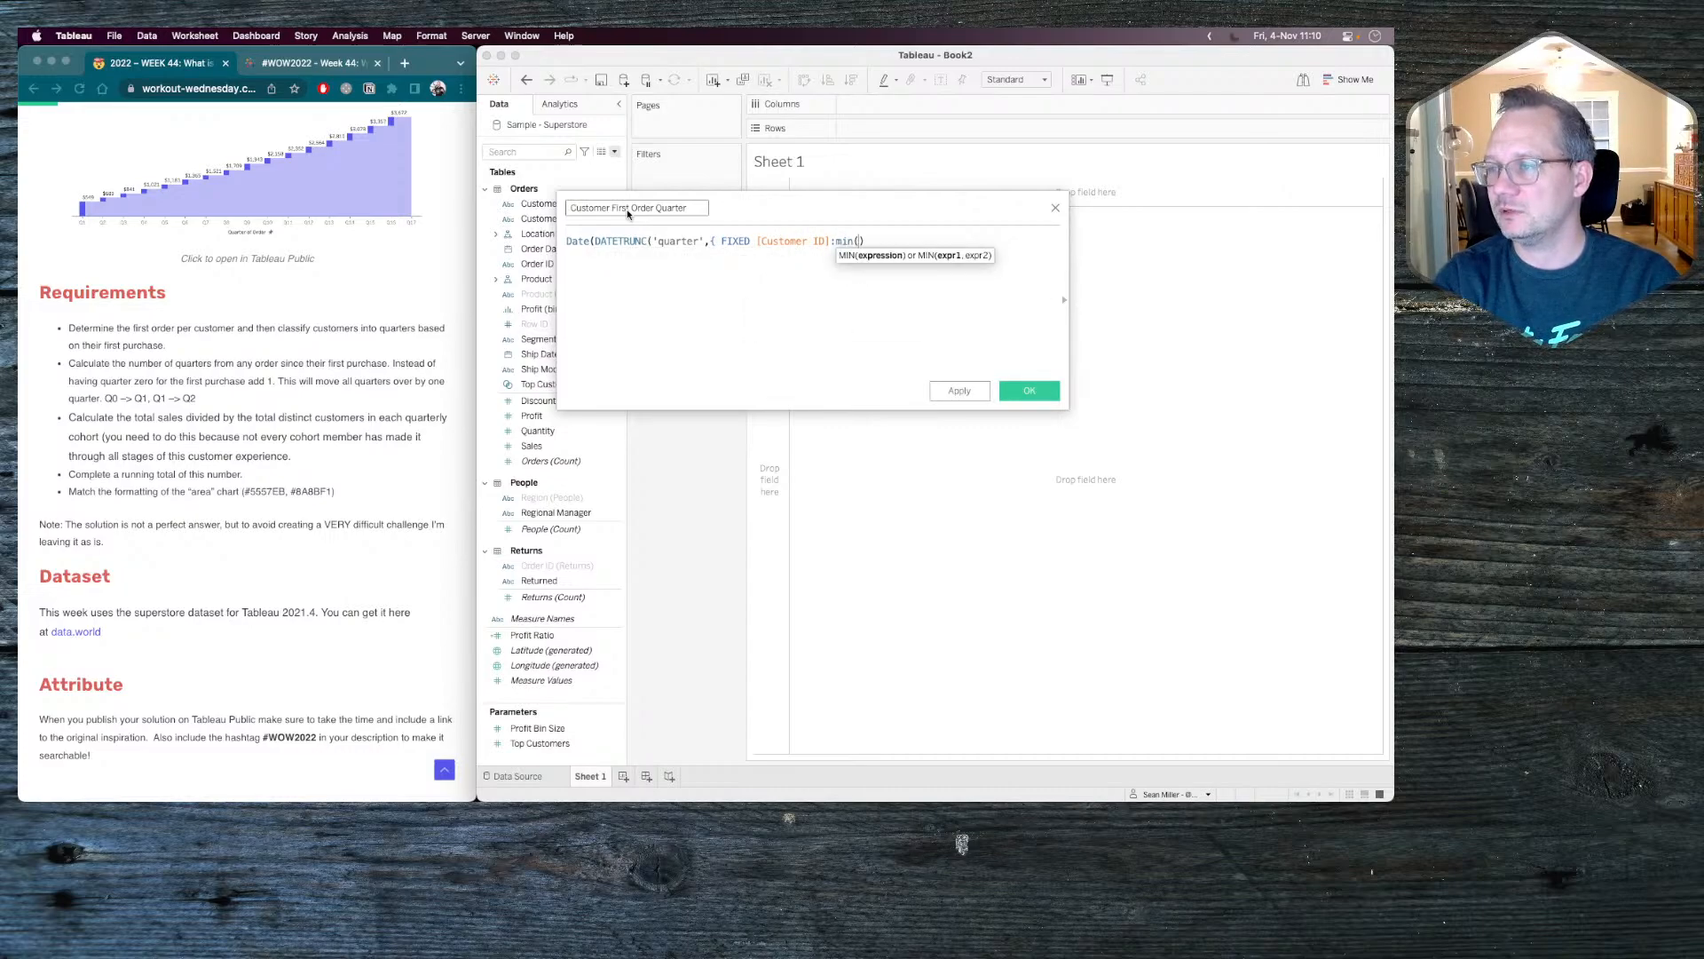
pyautogui.press('Return')
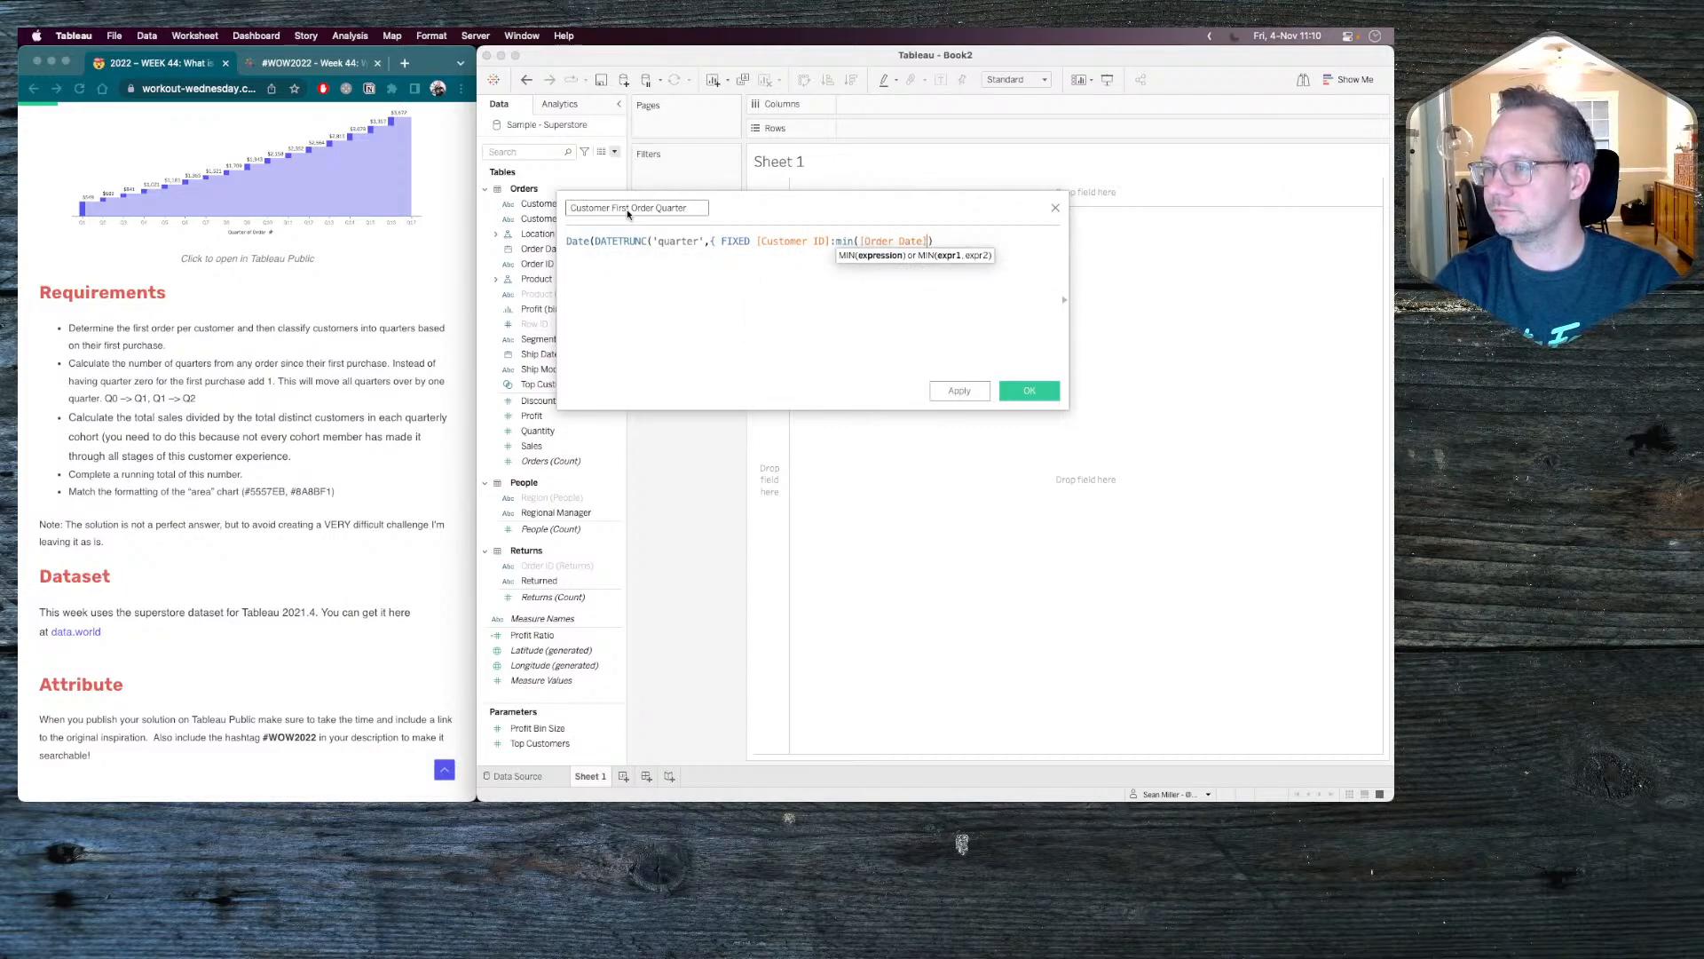
pyautogui.write('})')
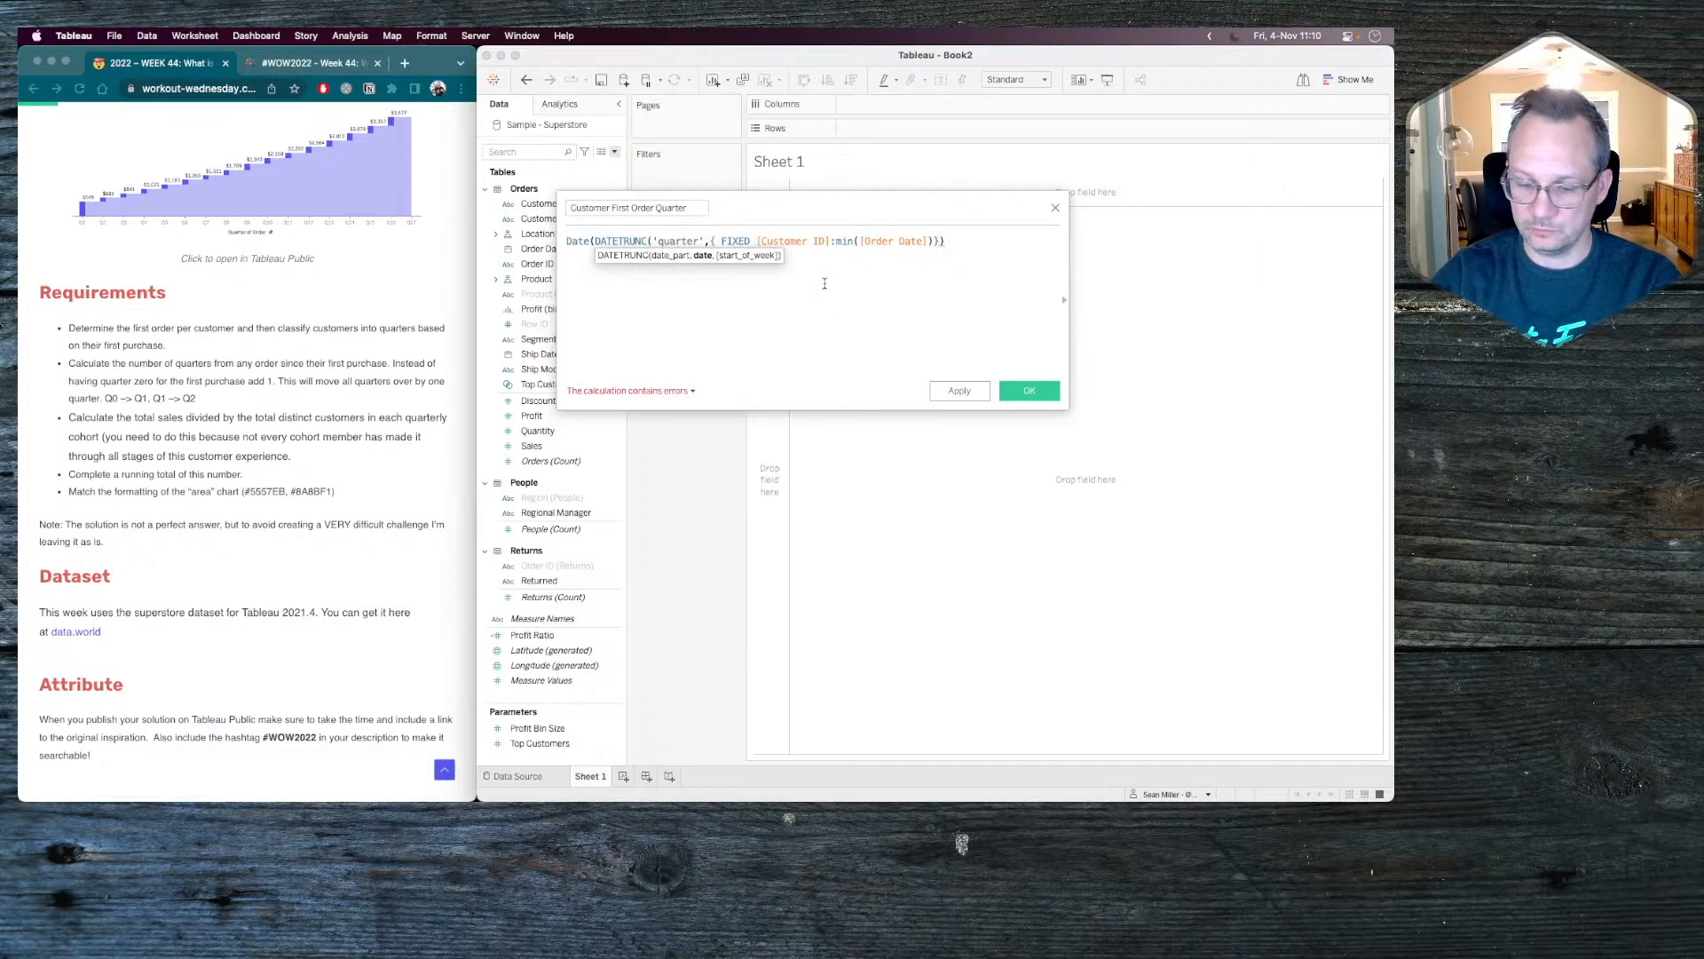
pyautogui.write(')')
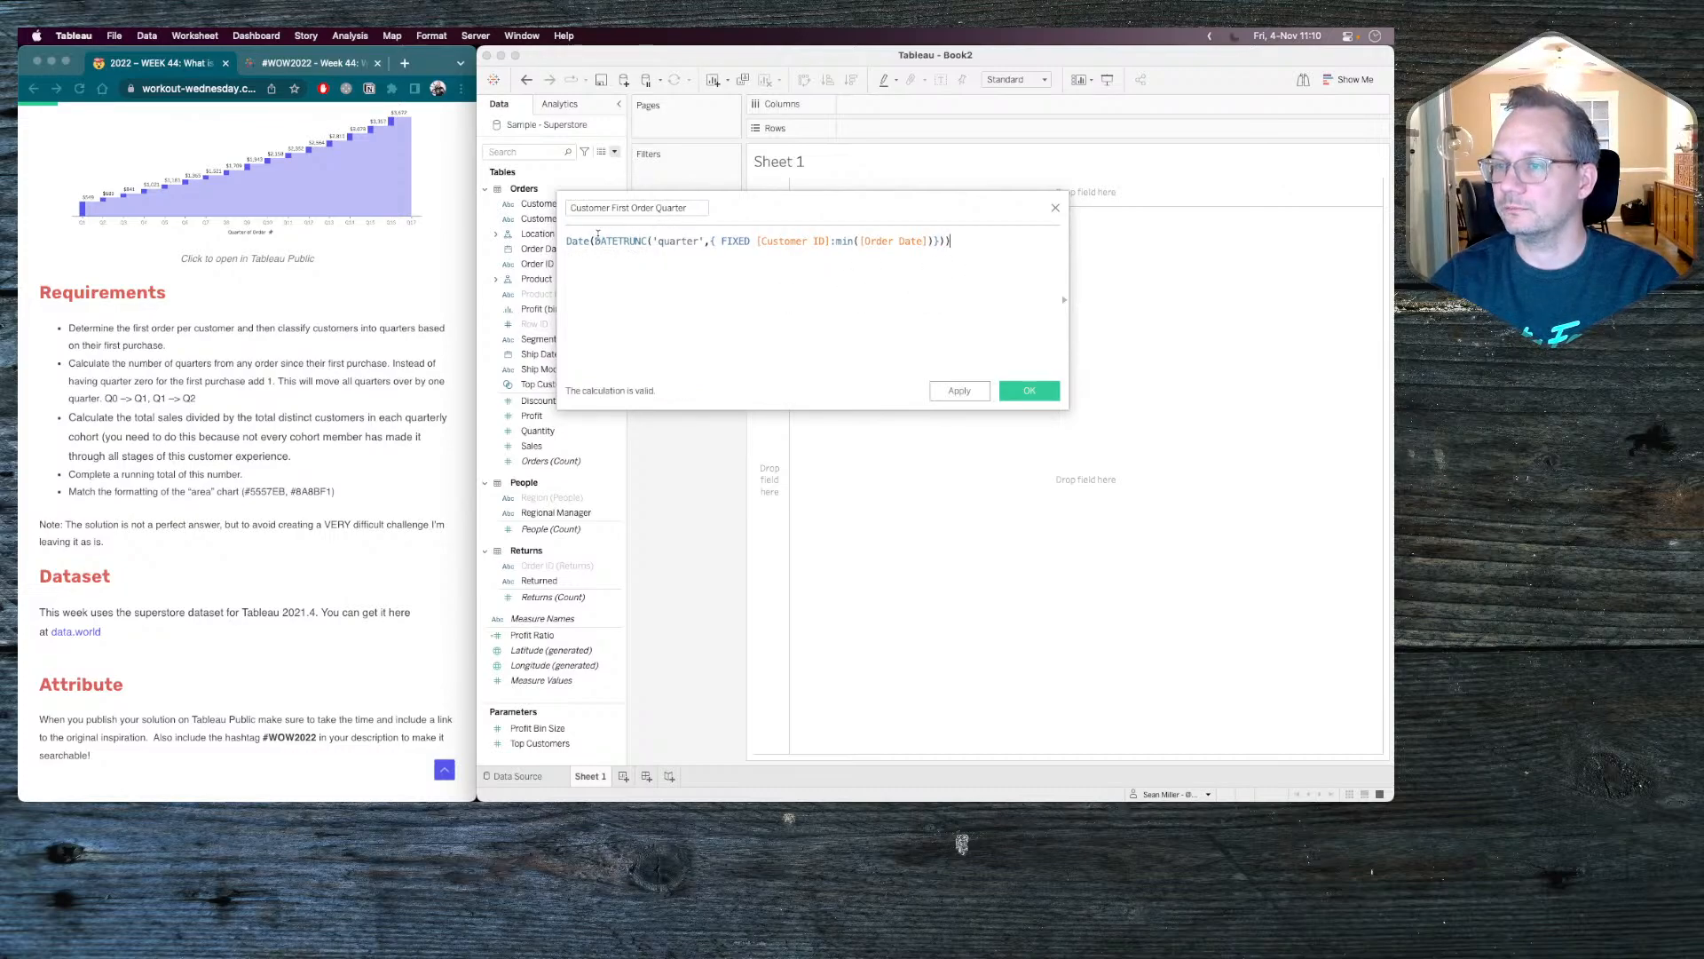
pyautogui.click(806, 240)
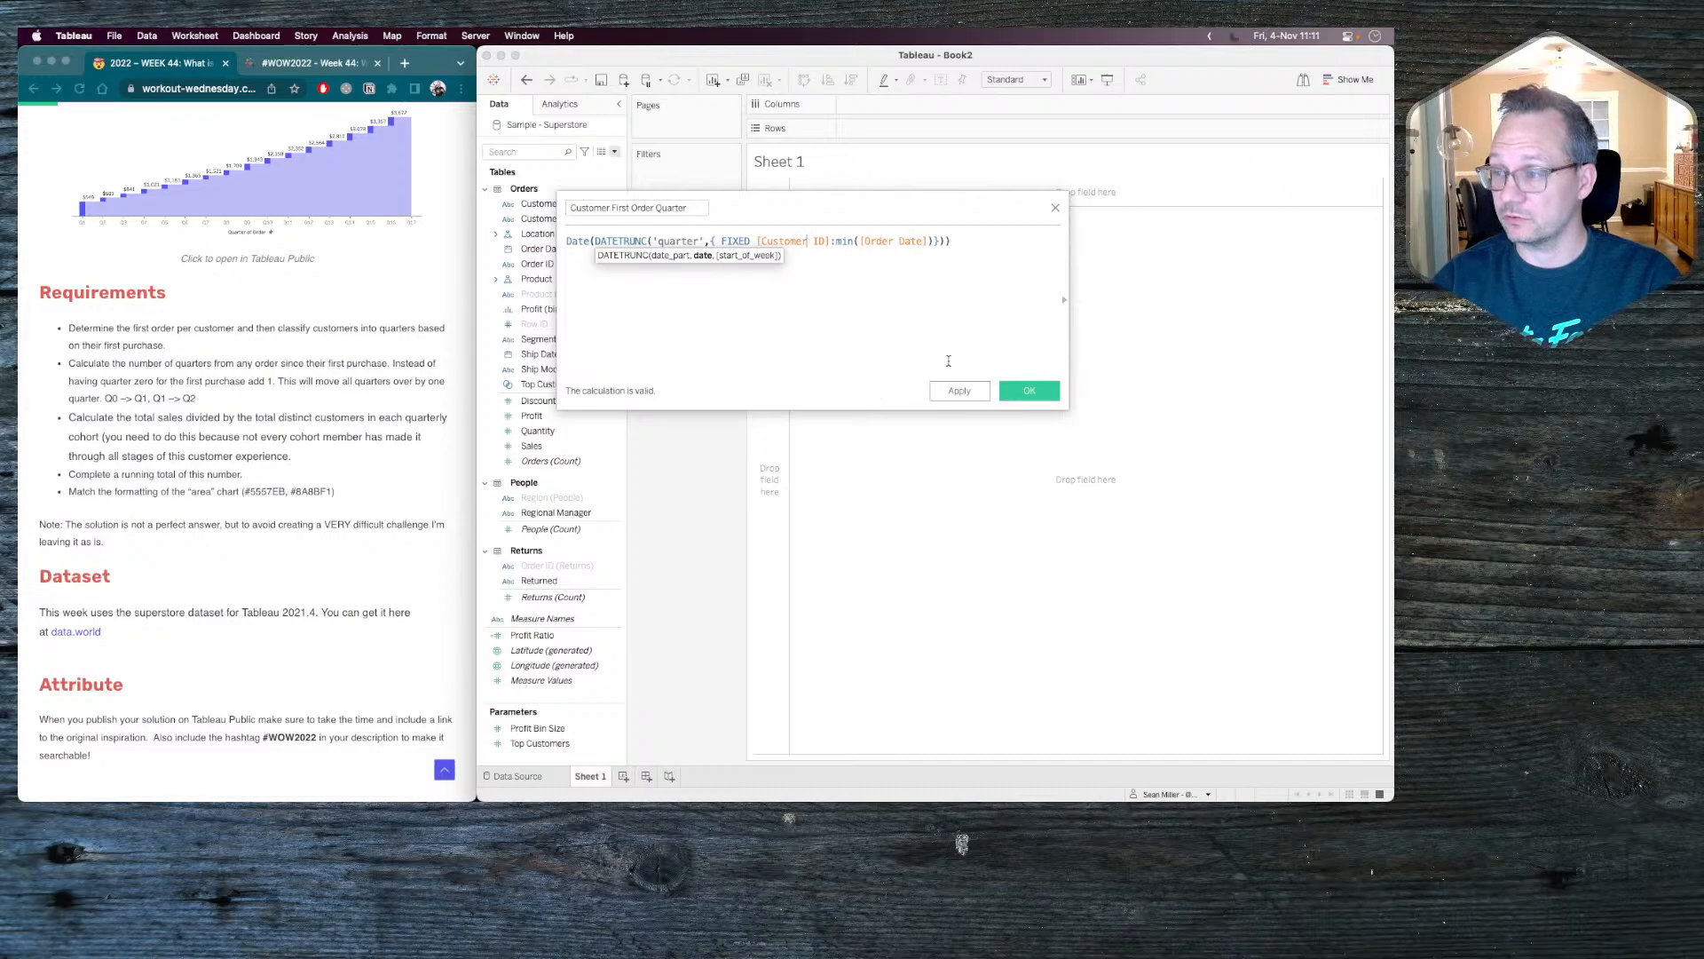
pyautogui.click(1026, 391)
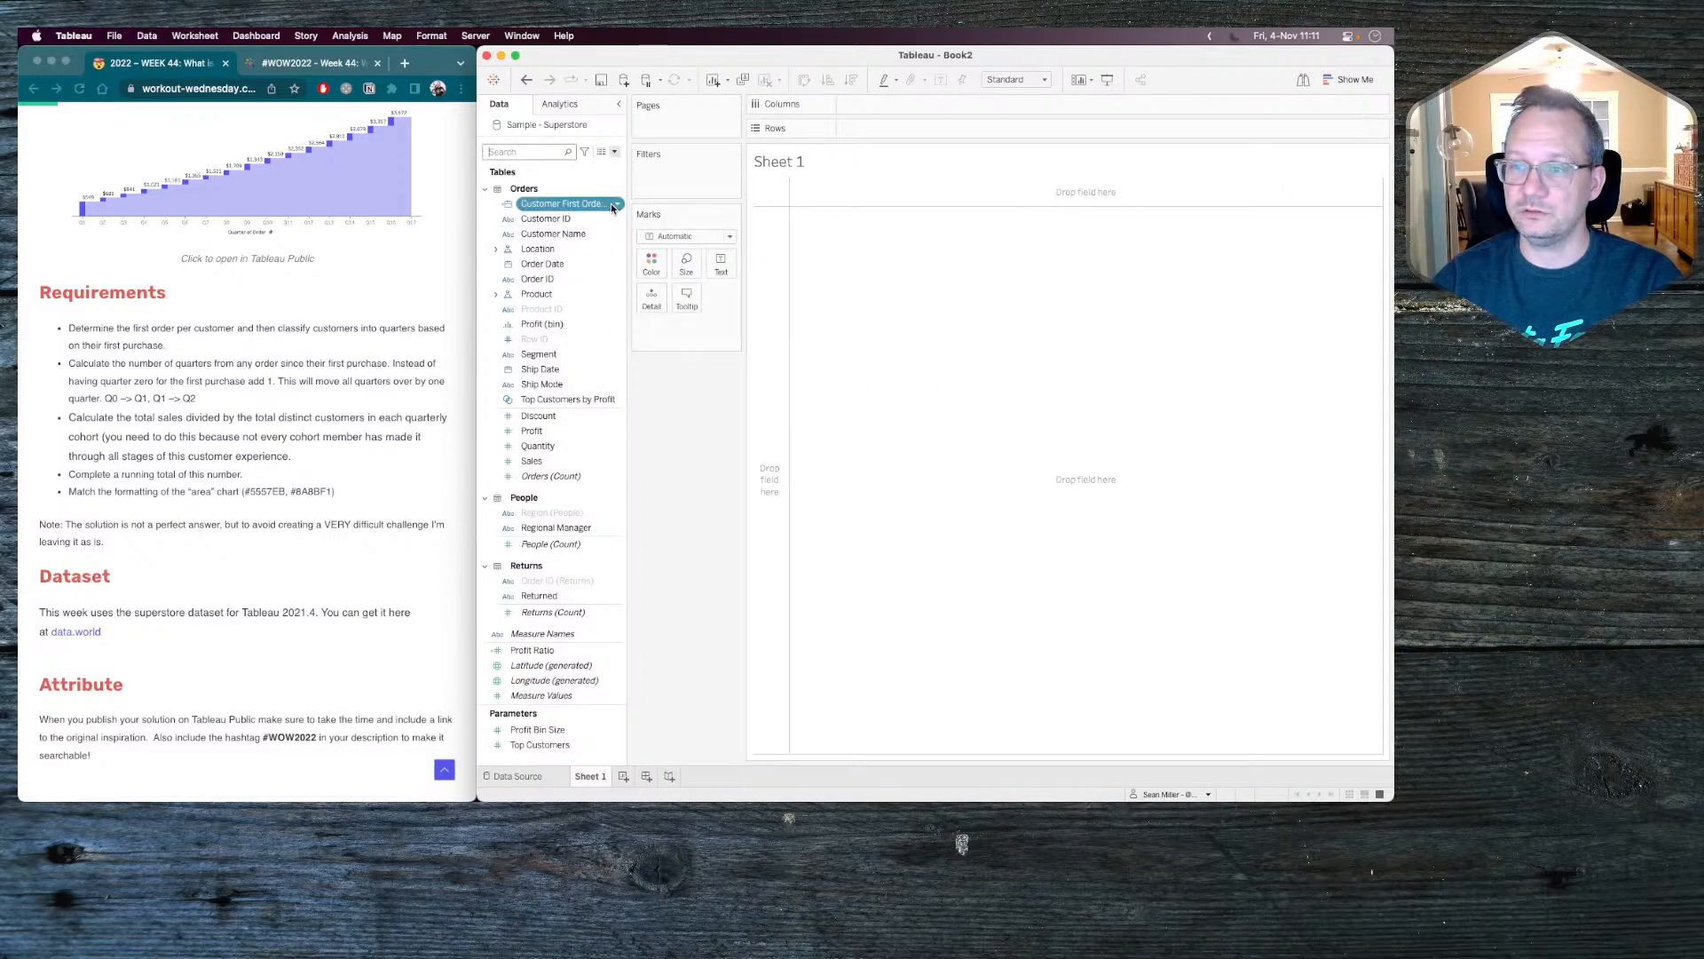
pyautogui.click(617, 154)
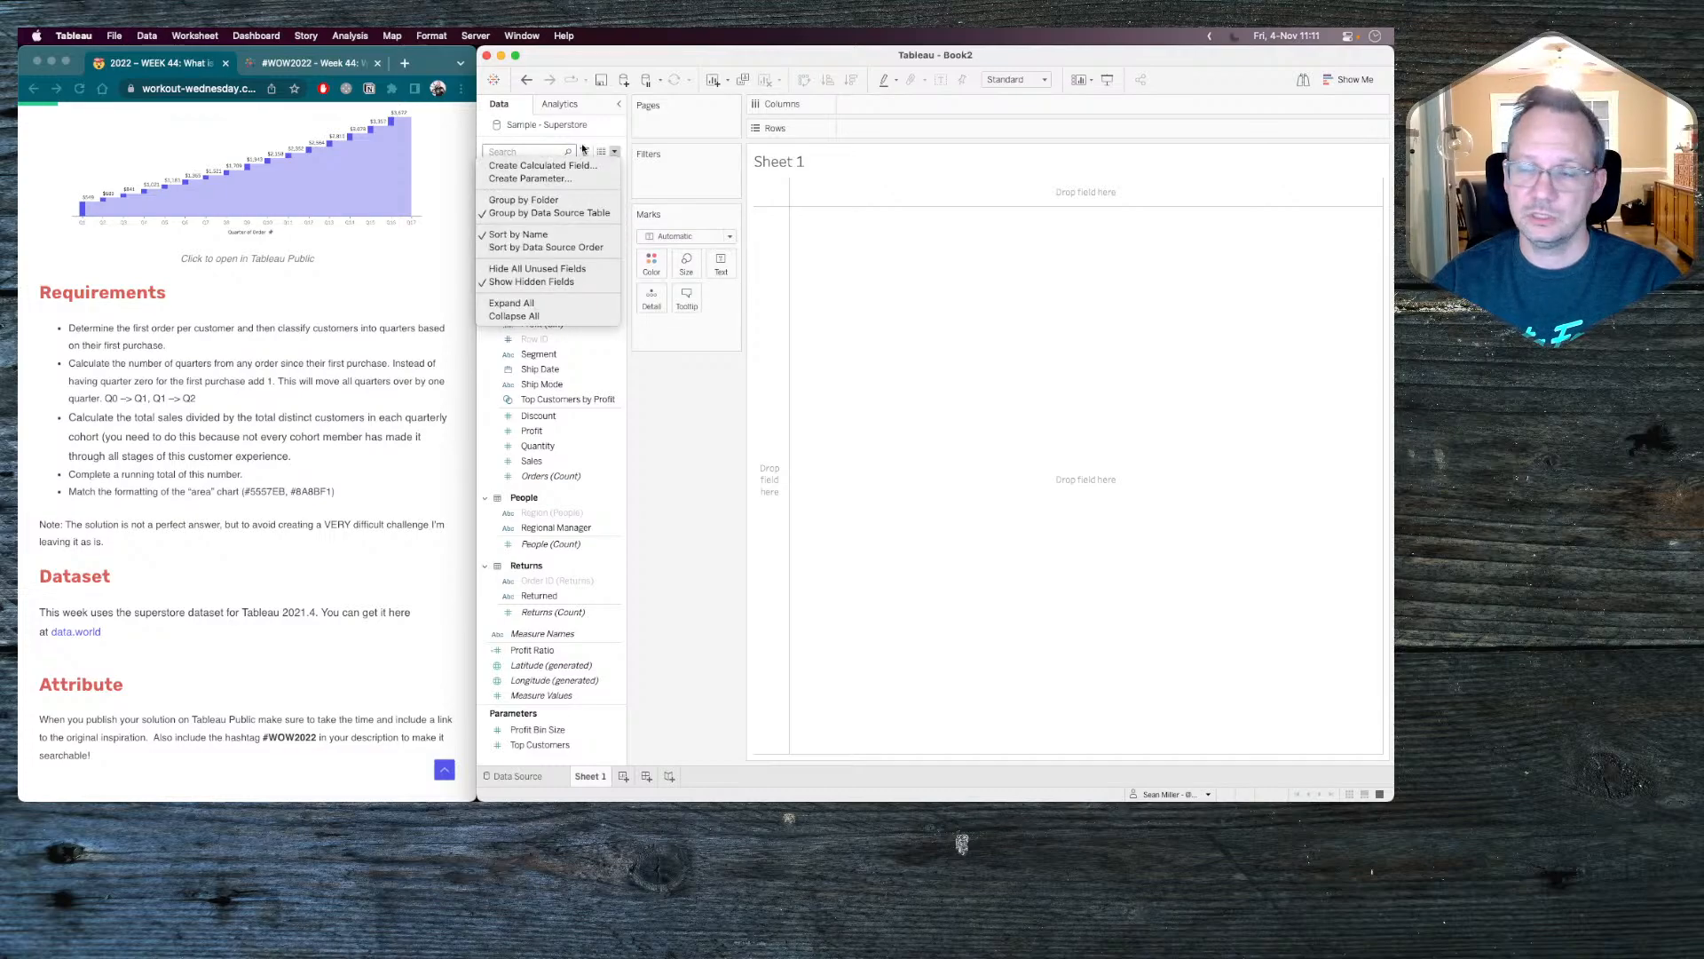
pyautogui.click(654, 380)
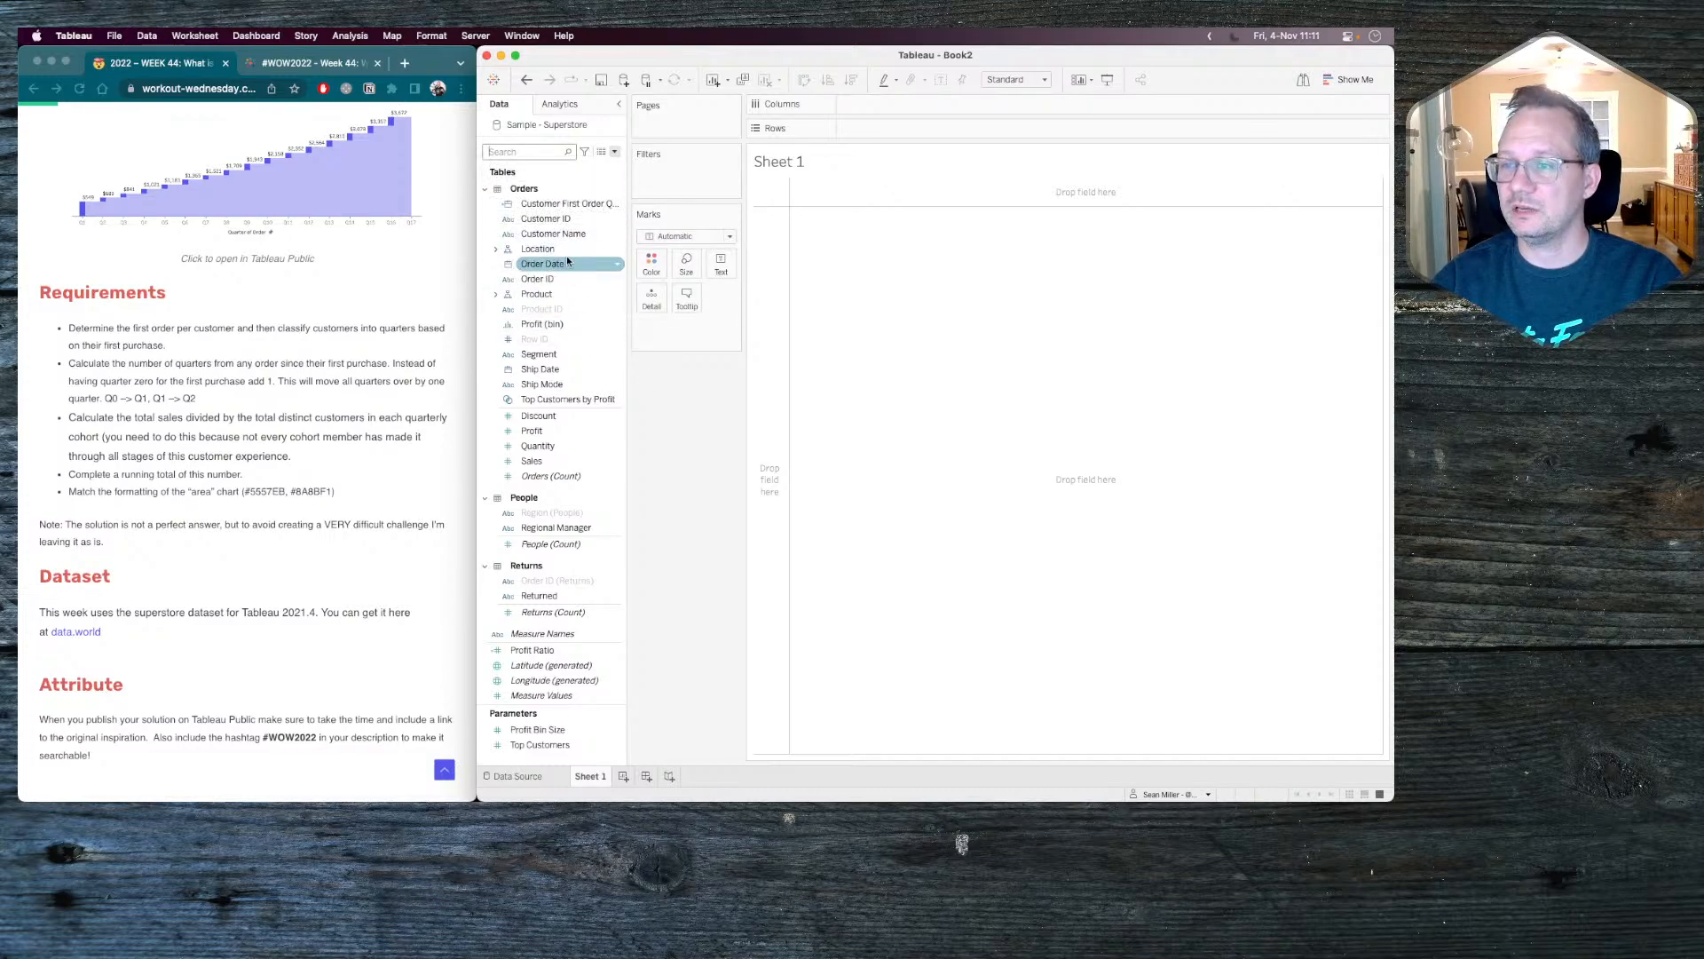
# Create a custom date from Order Date named Order Date Quarter, with Quarters detail stored as a date value.
pyautogui.rightClick(567, 258)
pyautogui.moveTo(616, 337)
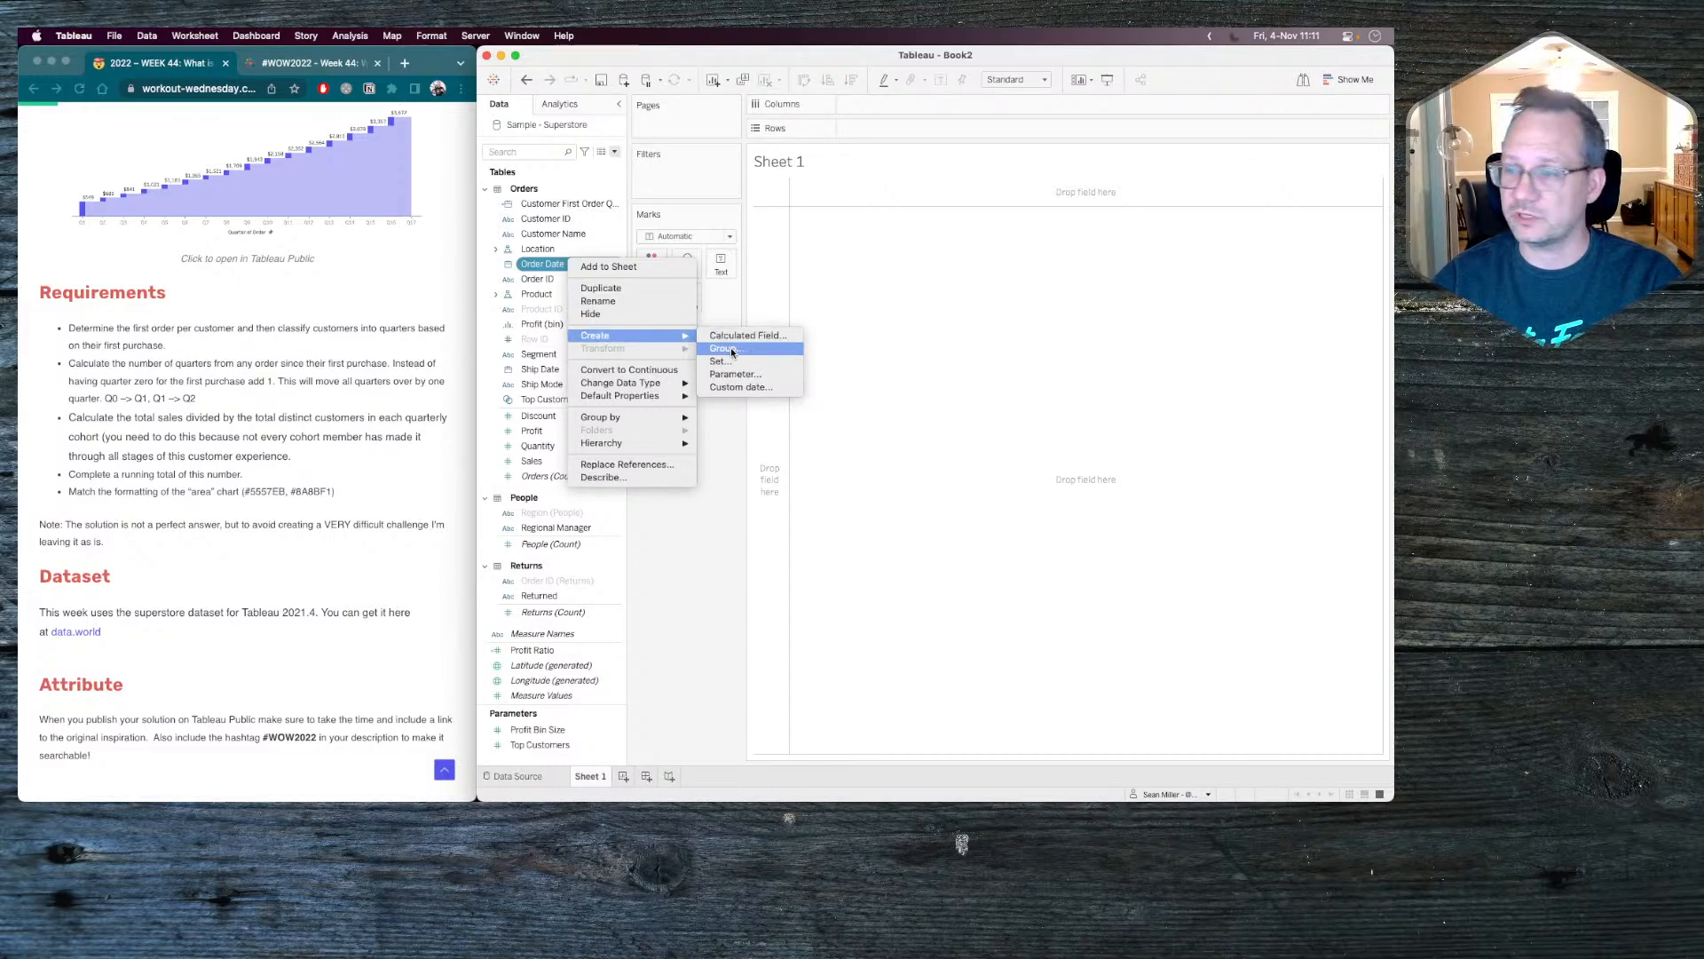
pyautogui.click(739, 387)
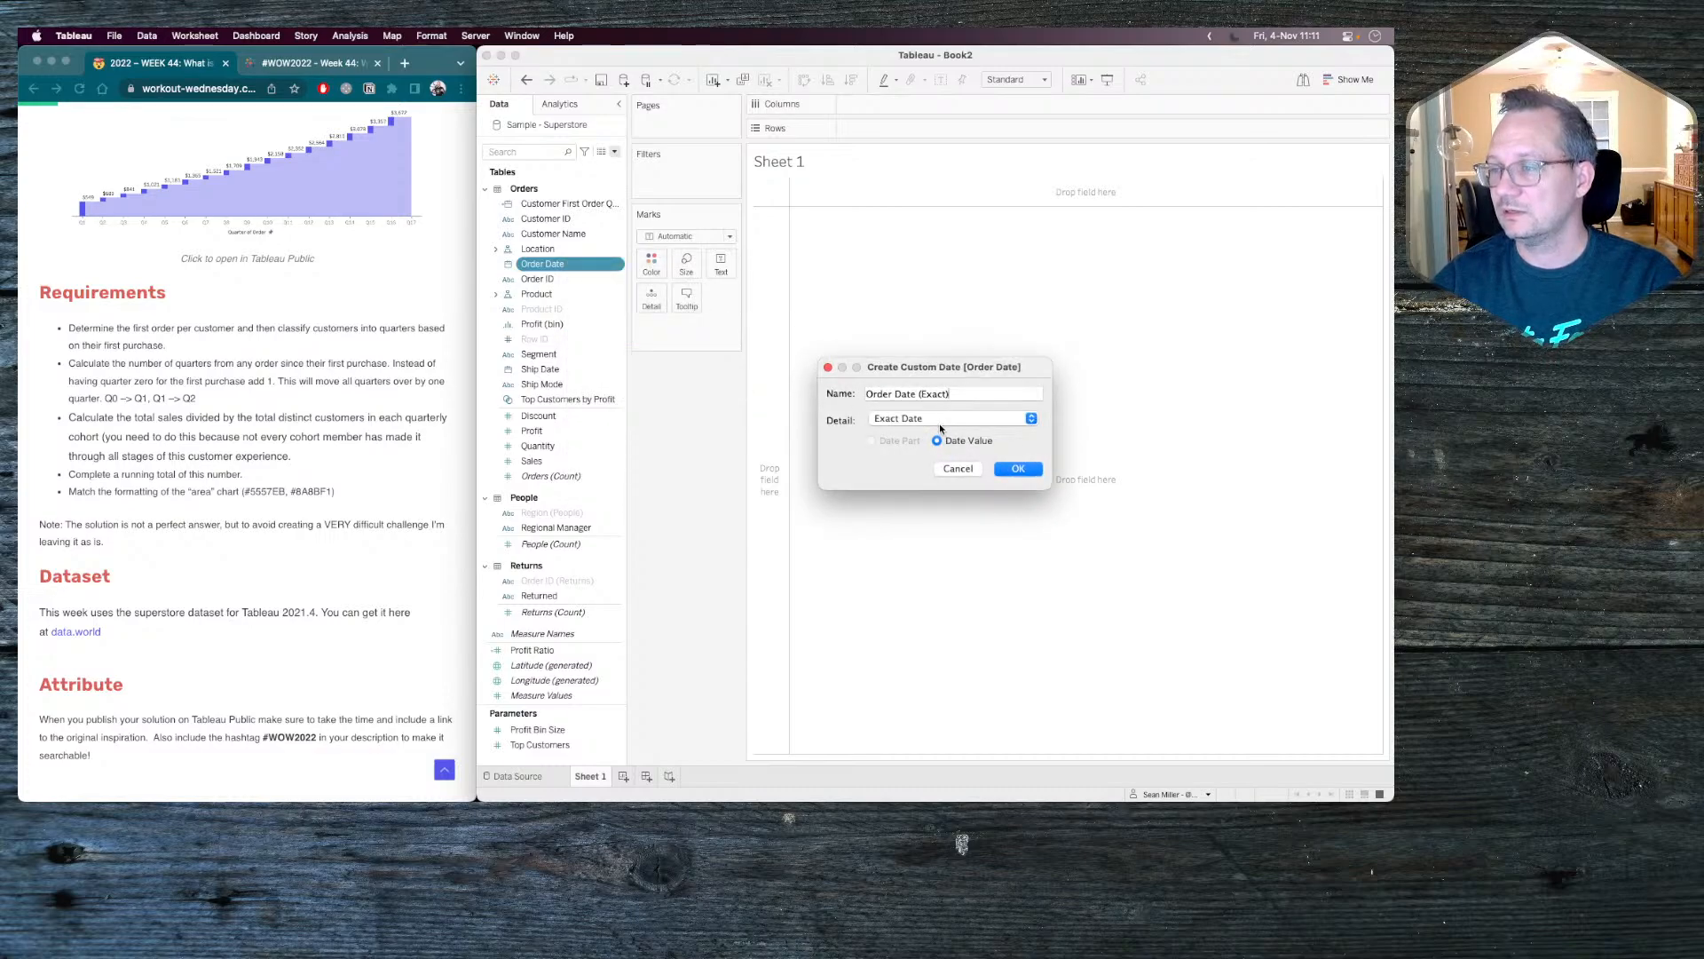
pyautogui.moveTo(919, 394); pyautogui.dragTo(1051, 392)
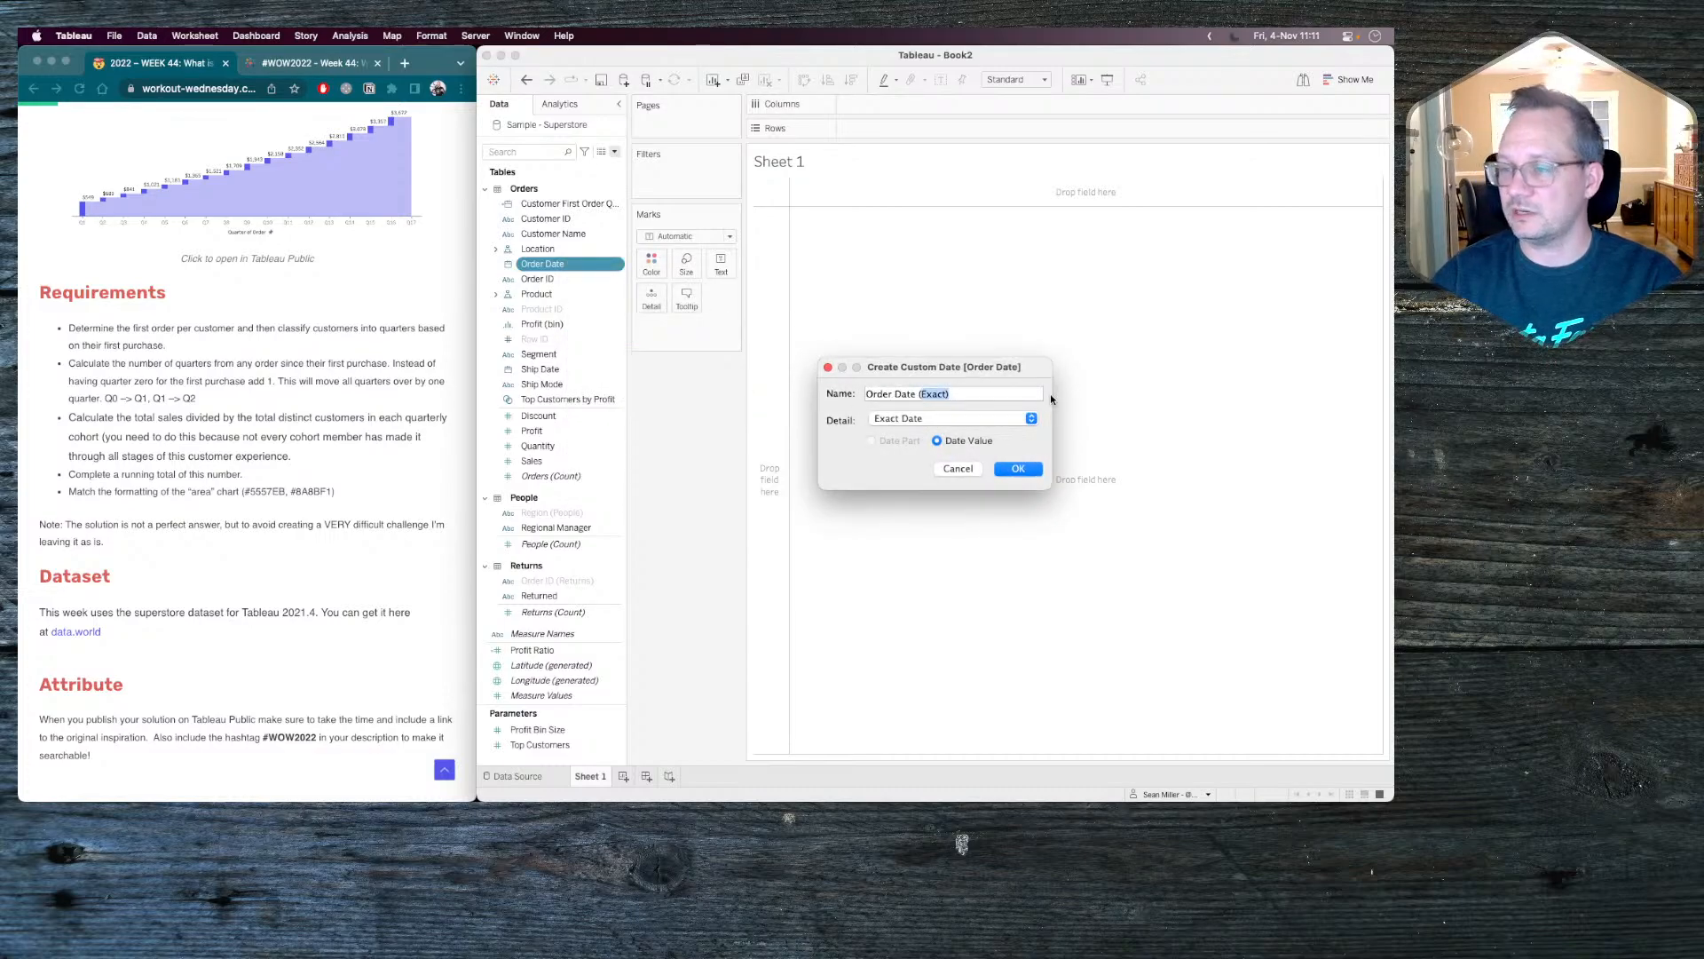
pyautogui.press('BackSpace')
pyautogui.write('Quarter')
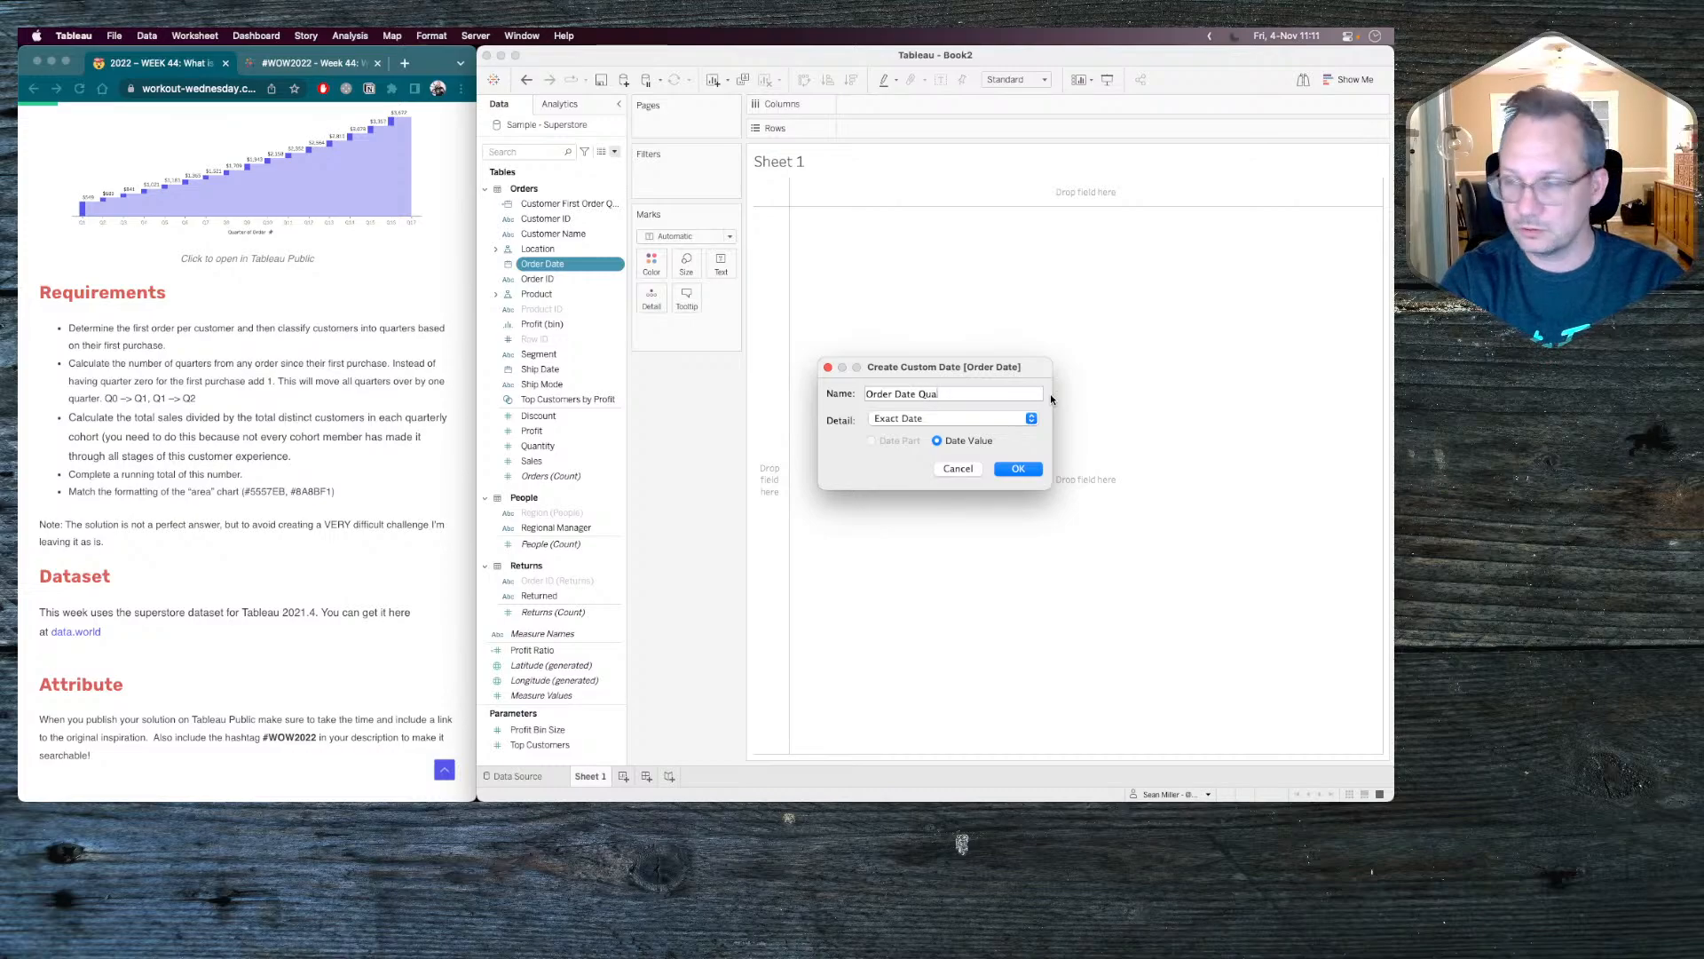
pyautogui.click(1032, 420)
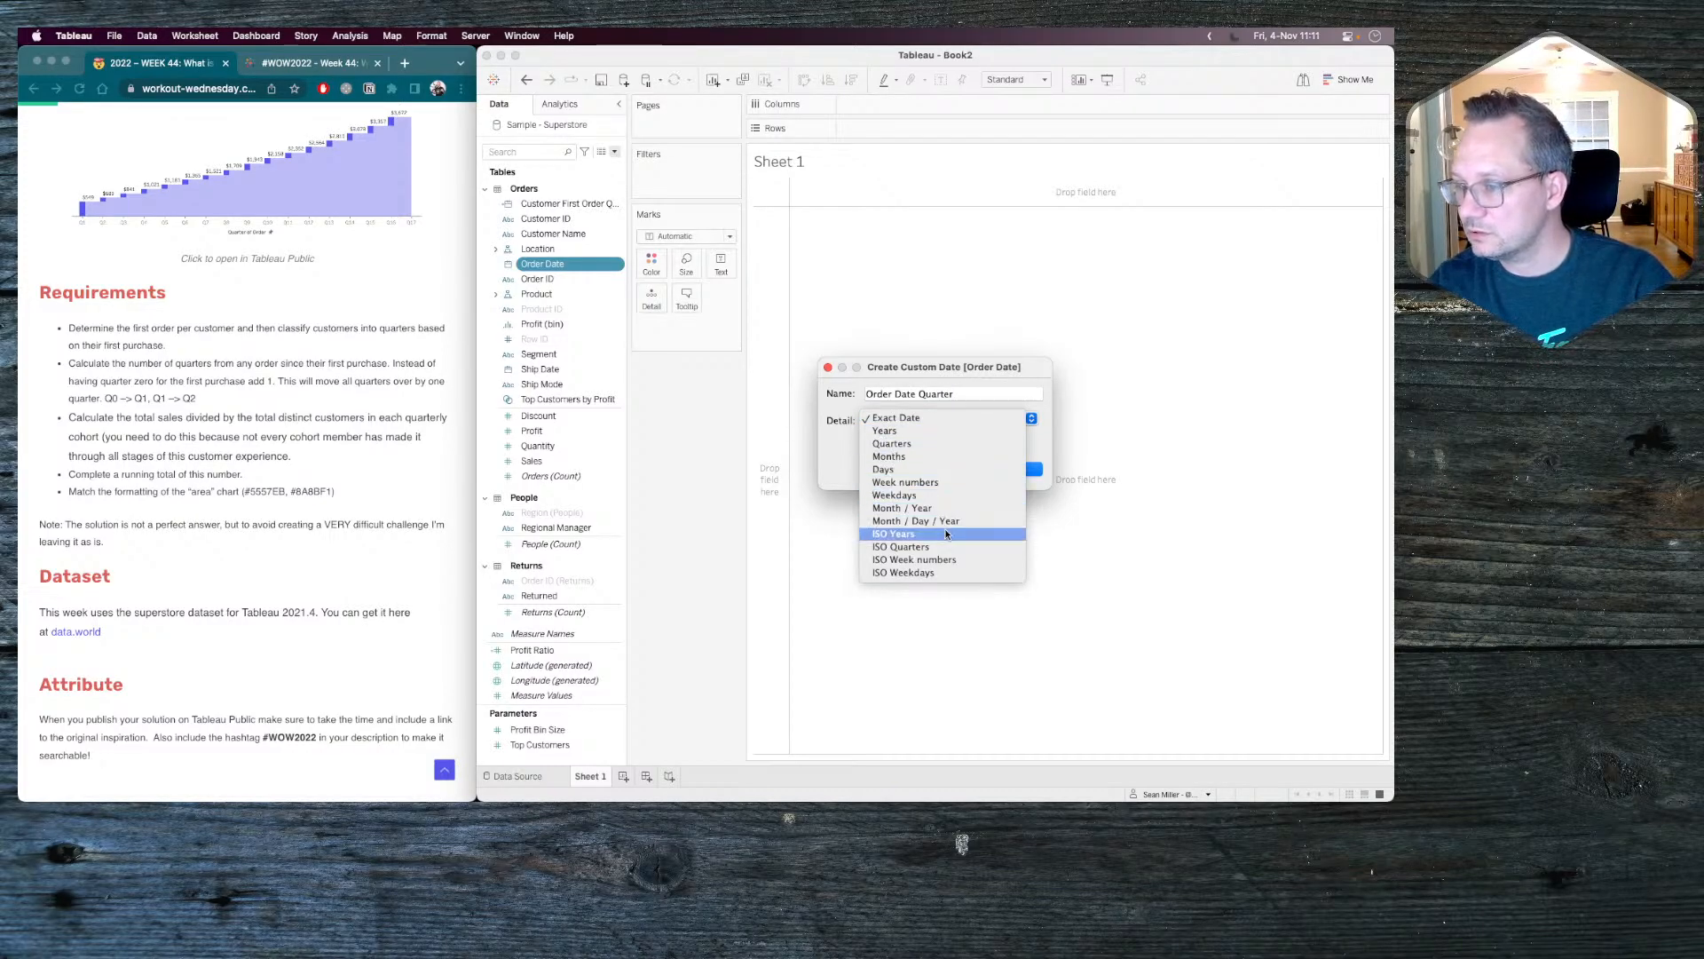
pyautogui.click(930, 444)
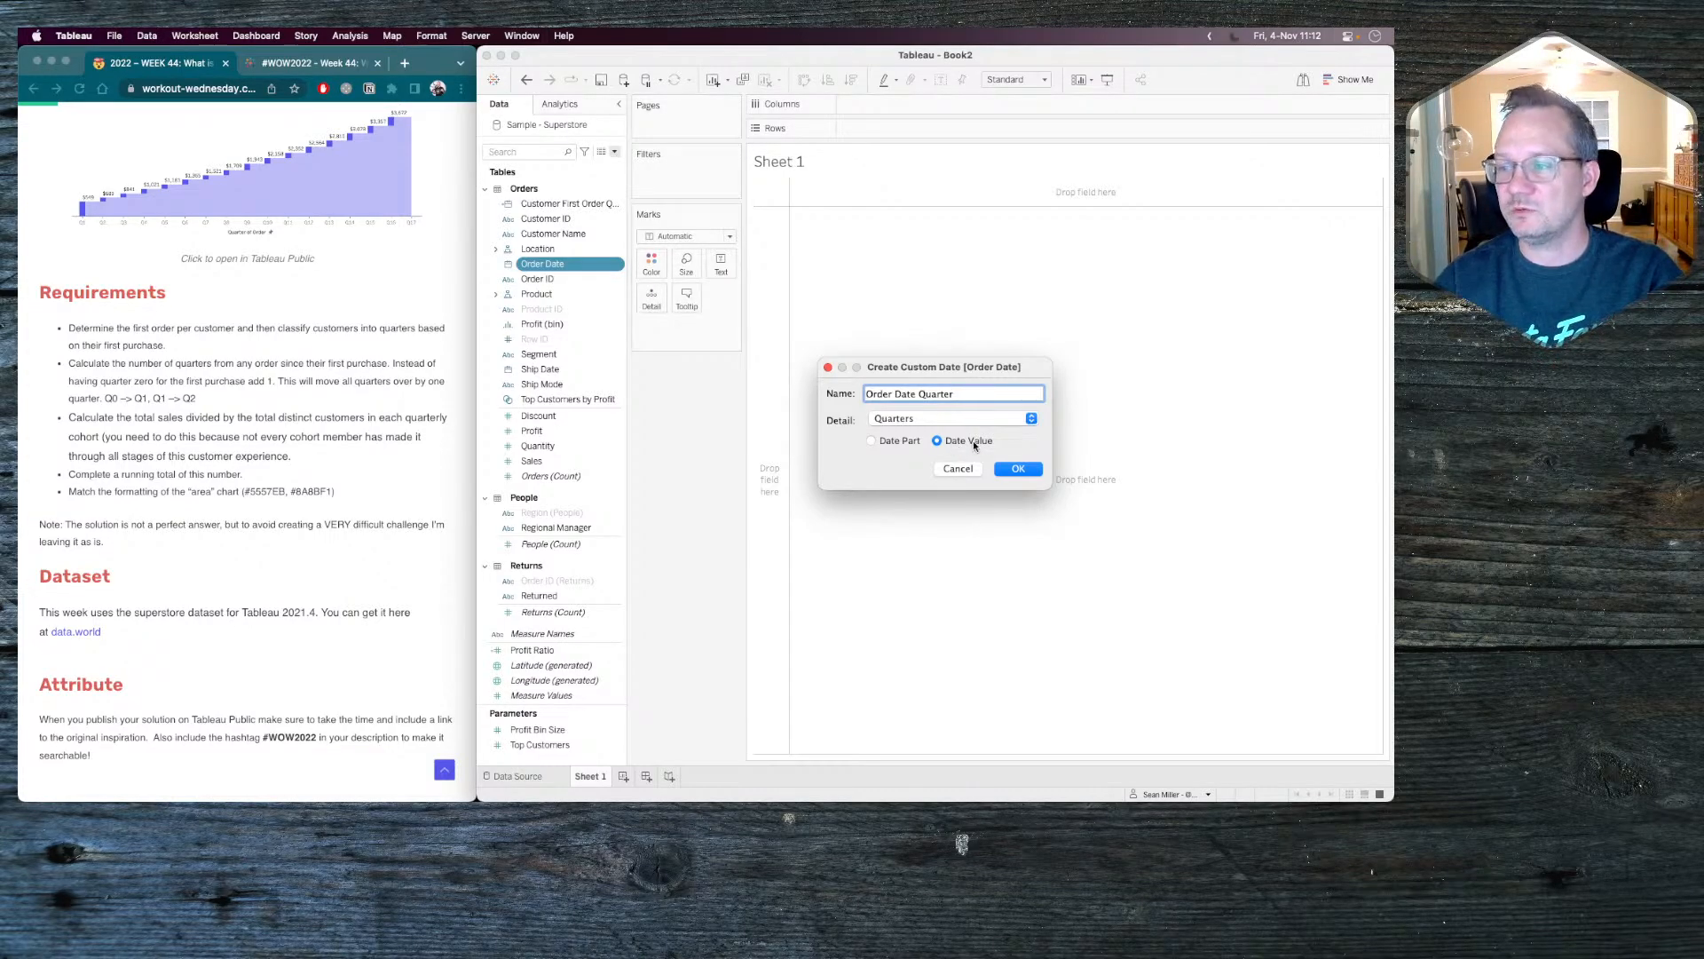
pyautogui.click(1018, 469)
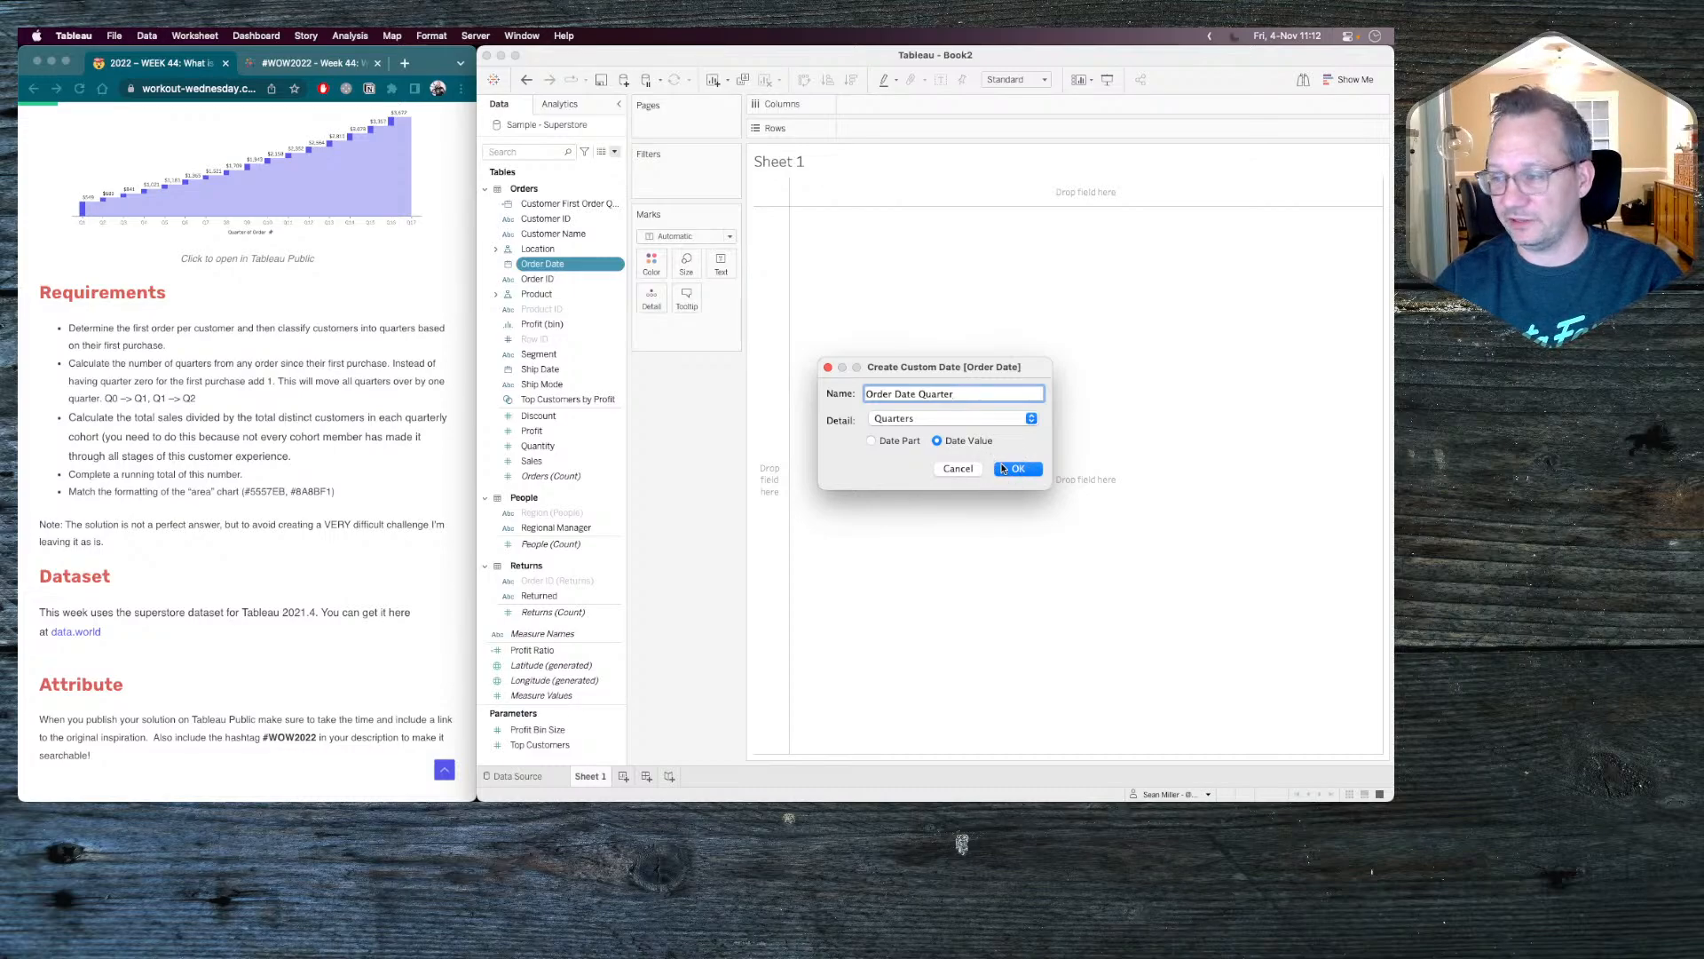
pyautogui.click(1019, 469)
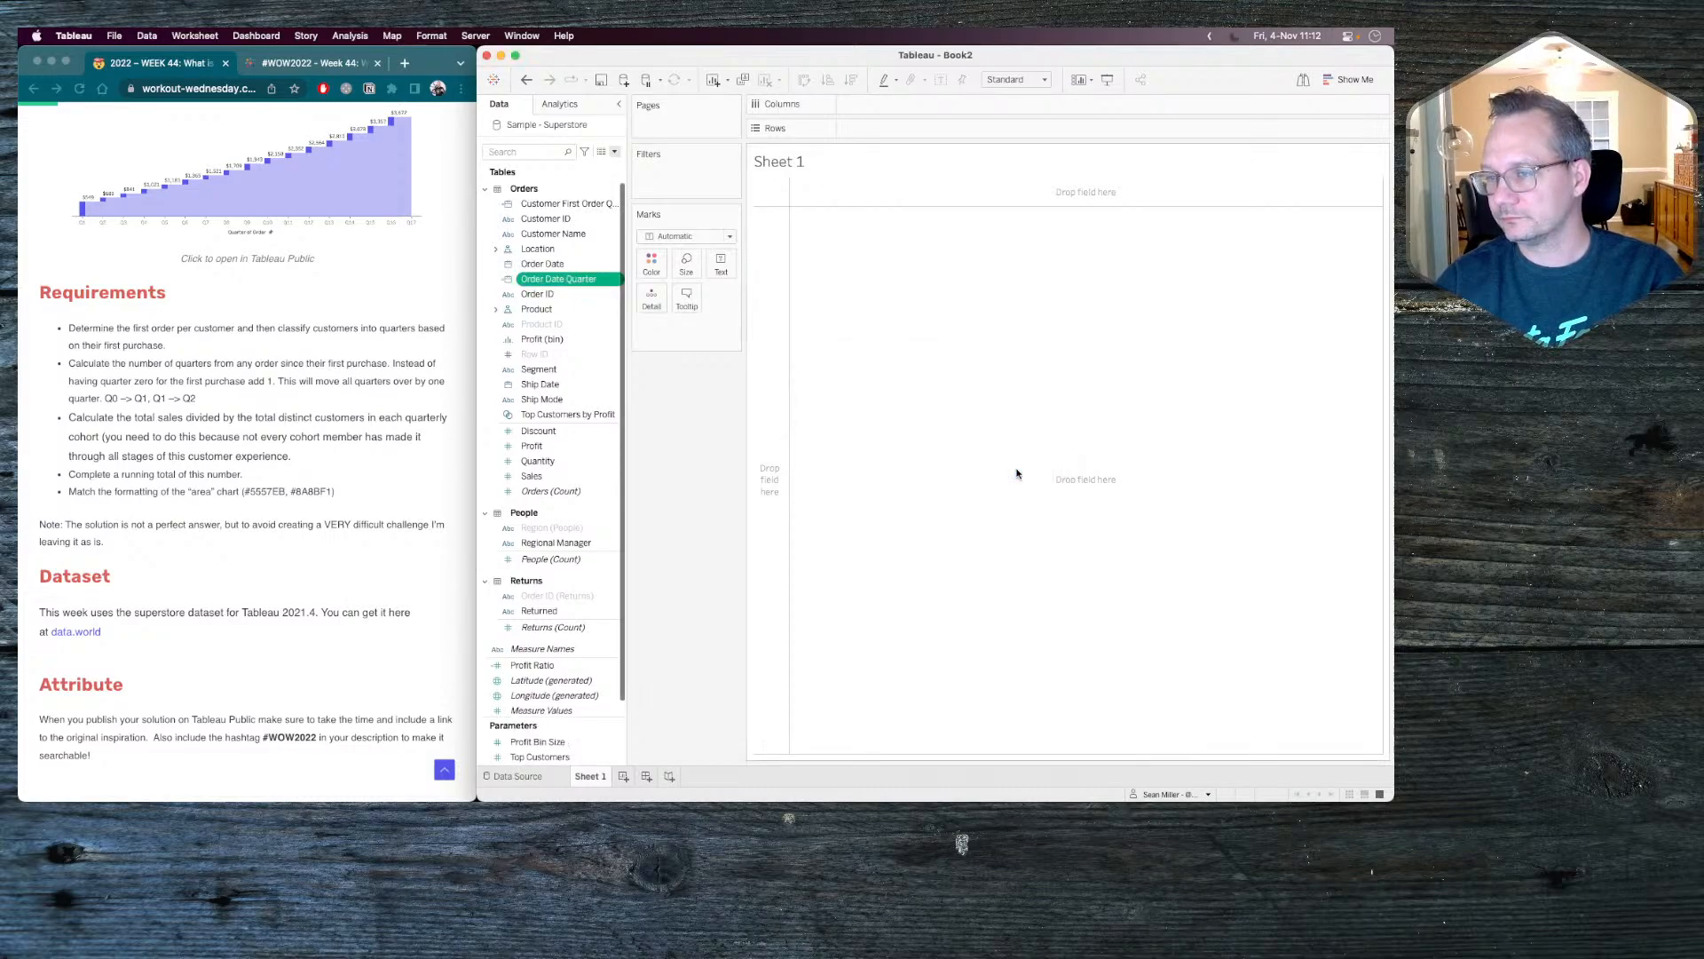
# Convert the Order Date field to continuous.
pyautogui.rightClick(542, 264)
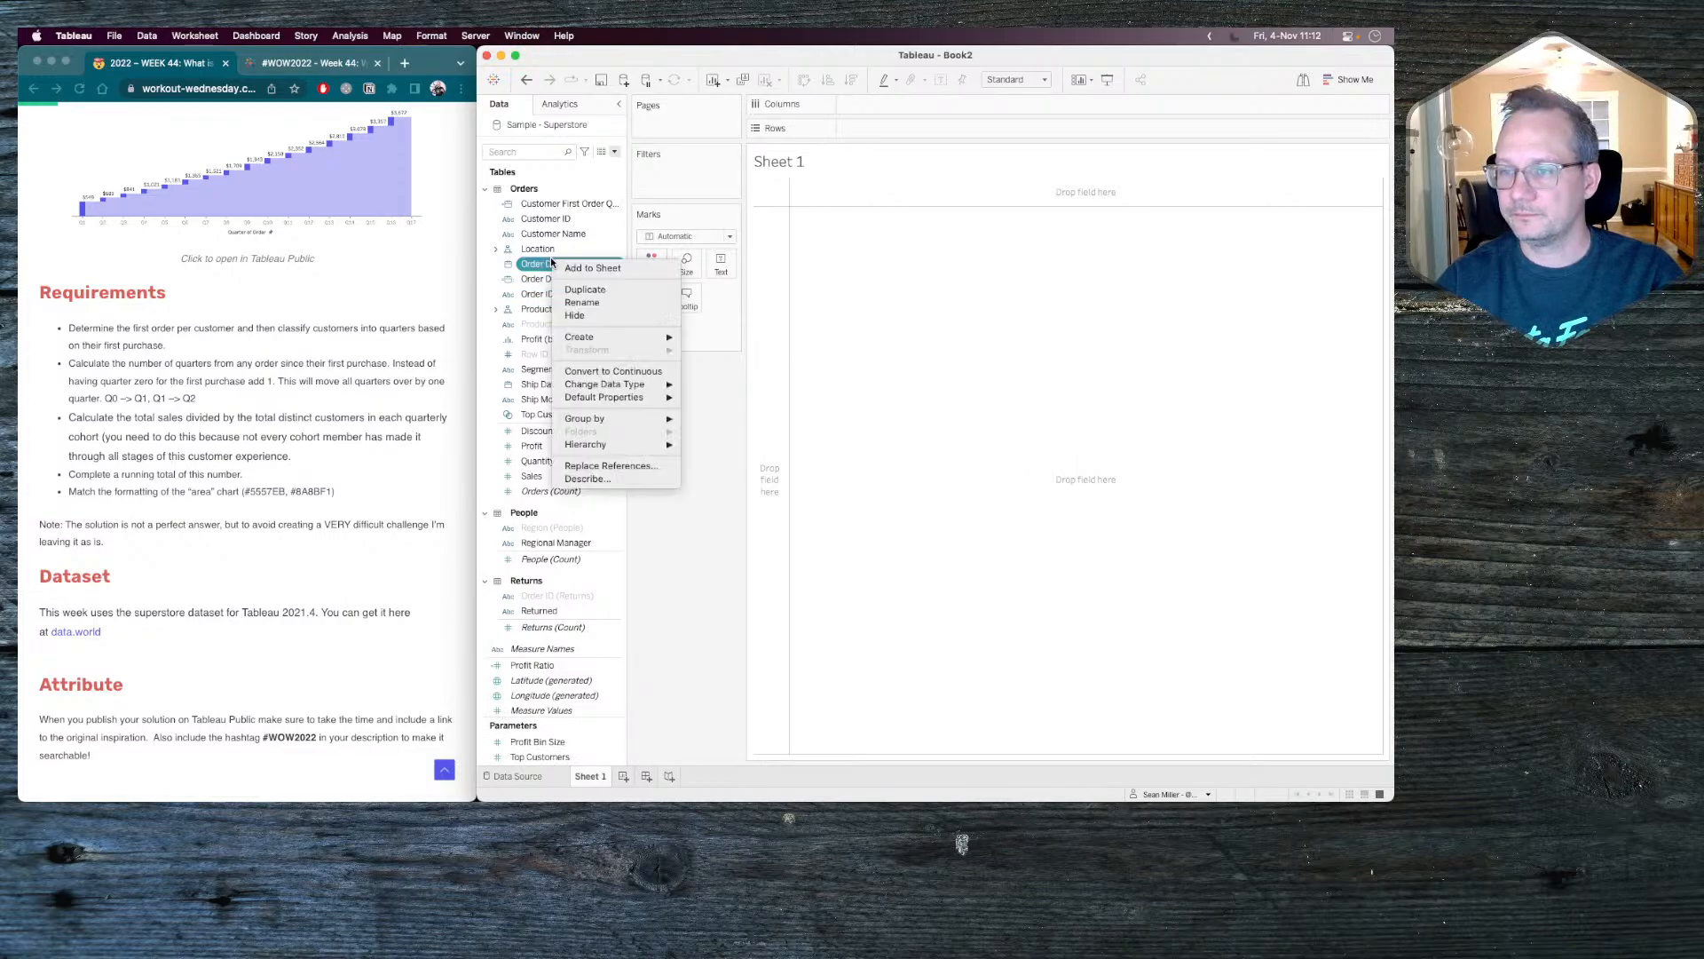
pyautogui.click(629, 372)
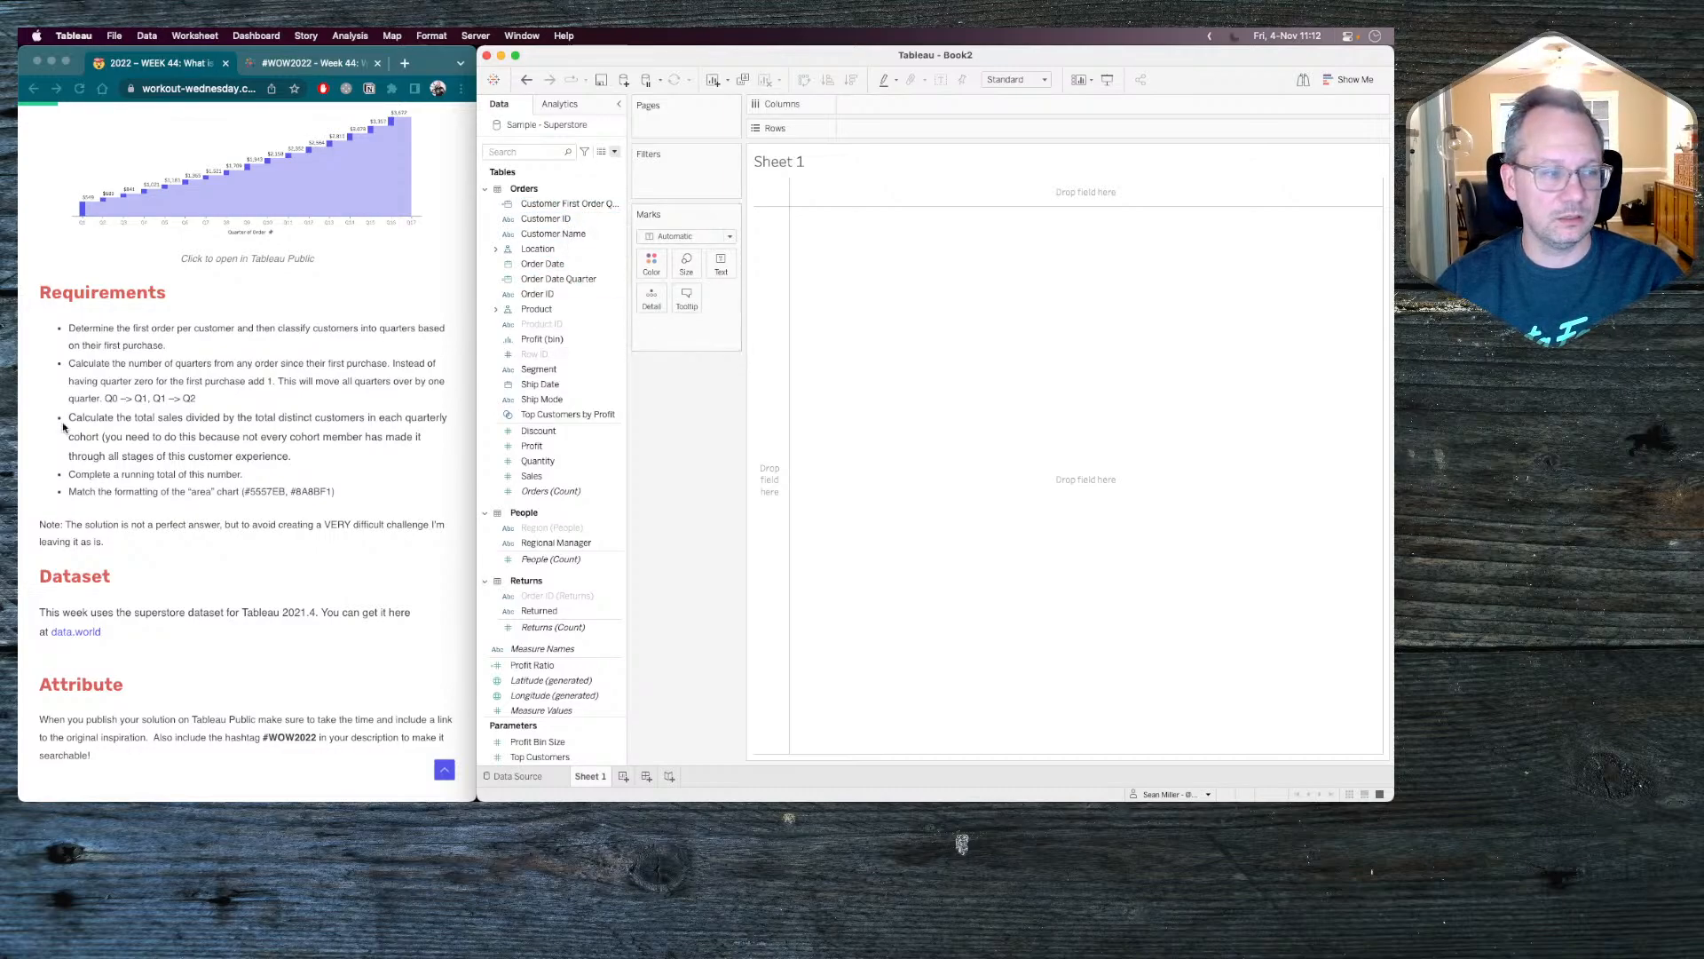
# Create a calculated field named Quarters between purchases.
pyautogui.click(614, 152)
pyautogui.click(589, 163)
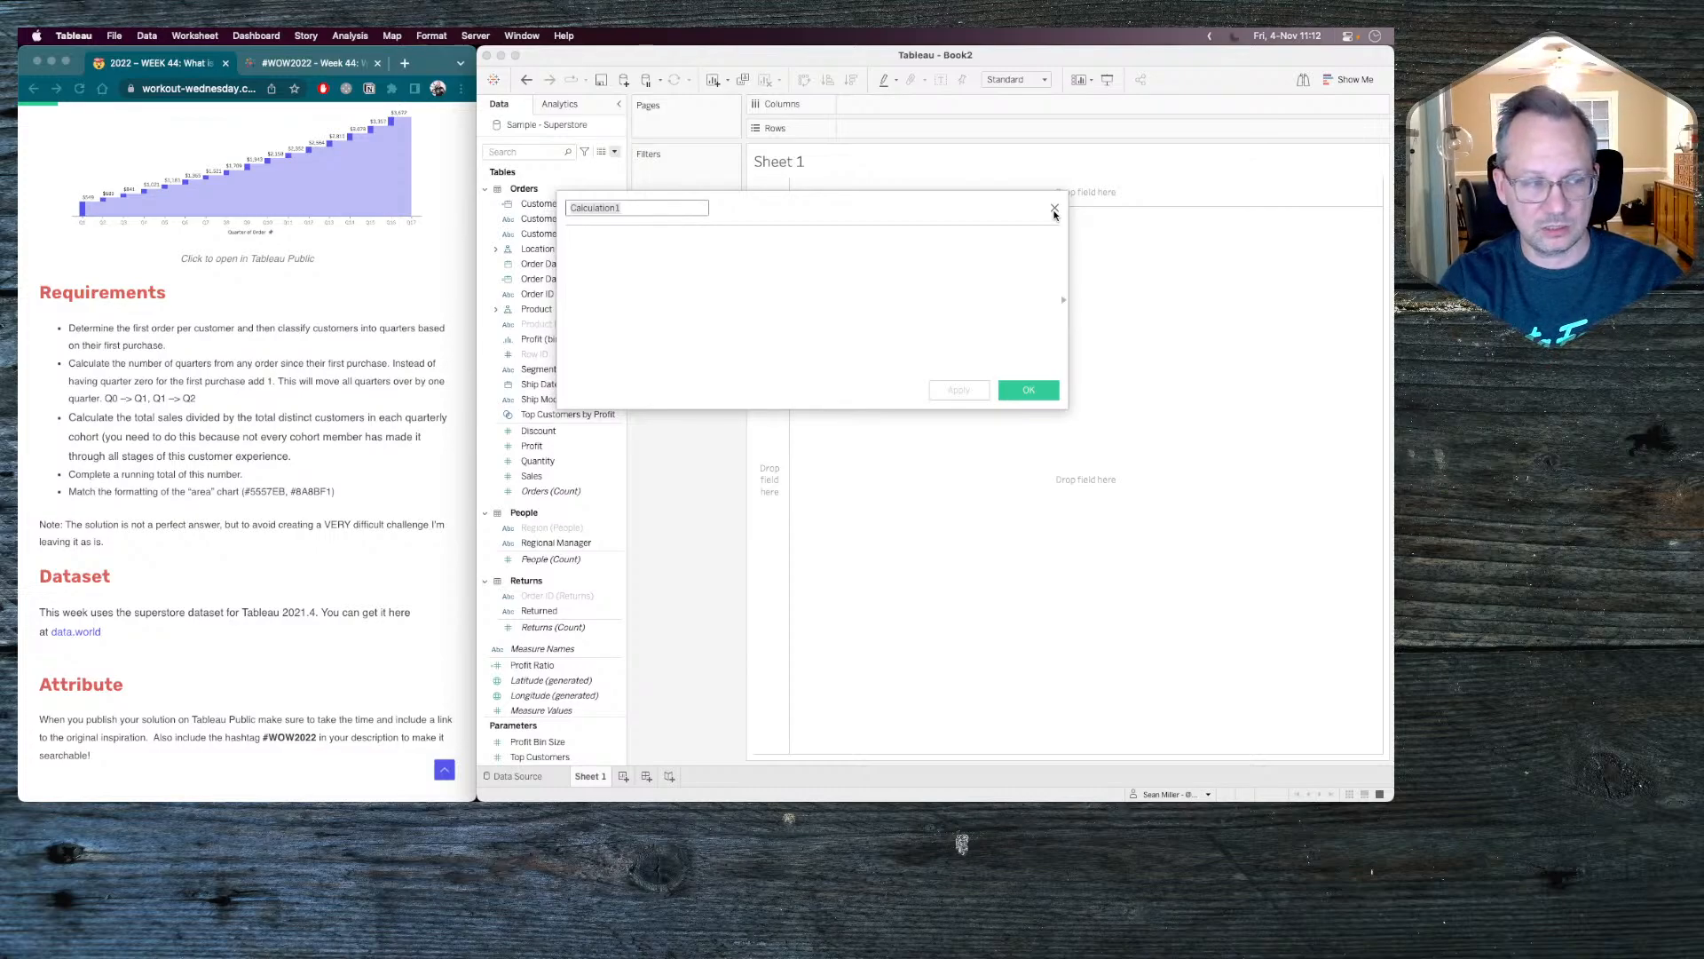
pyautogui.write('Qua')
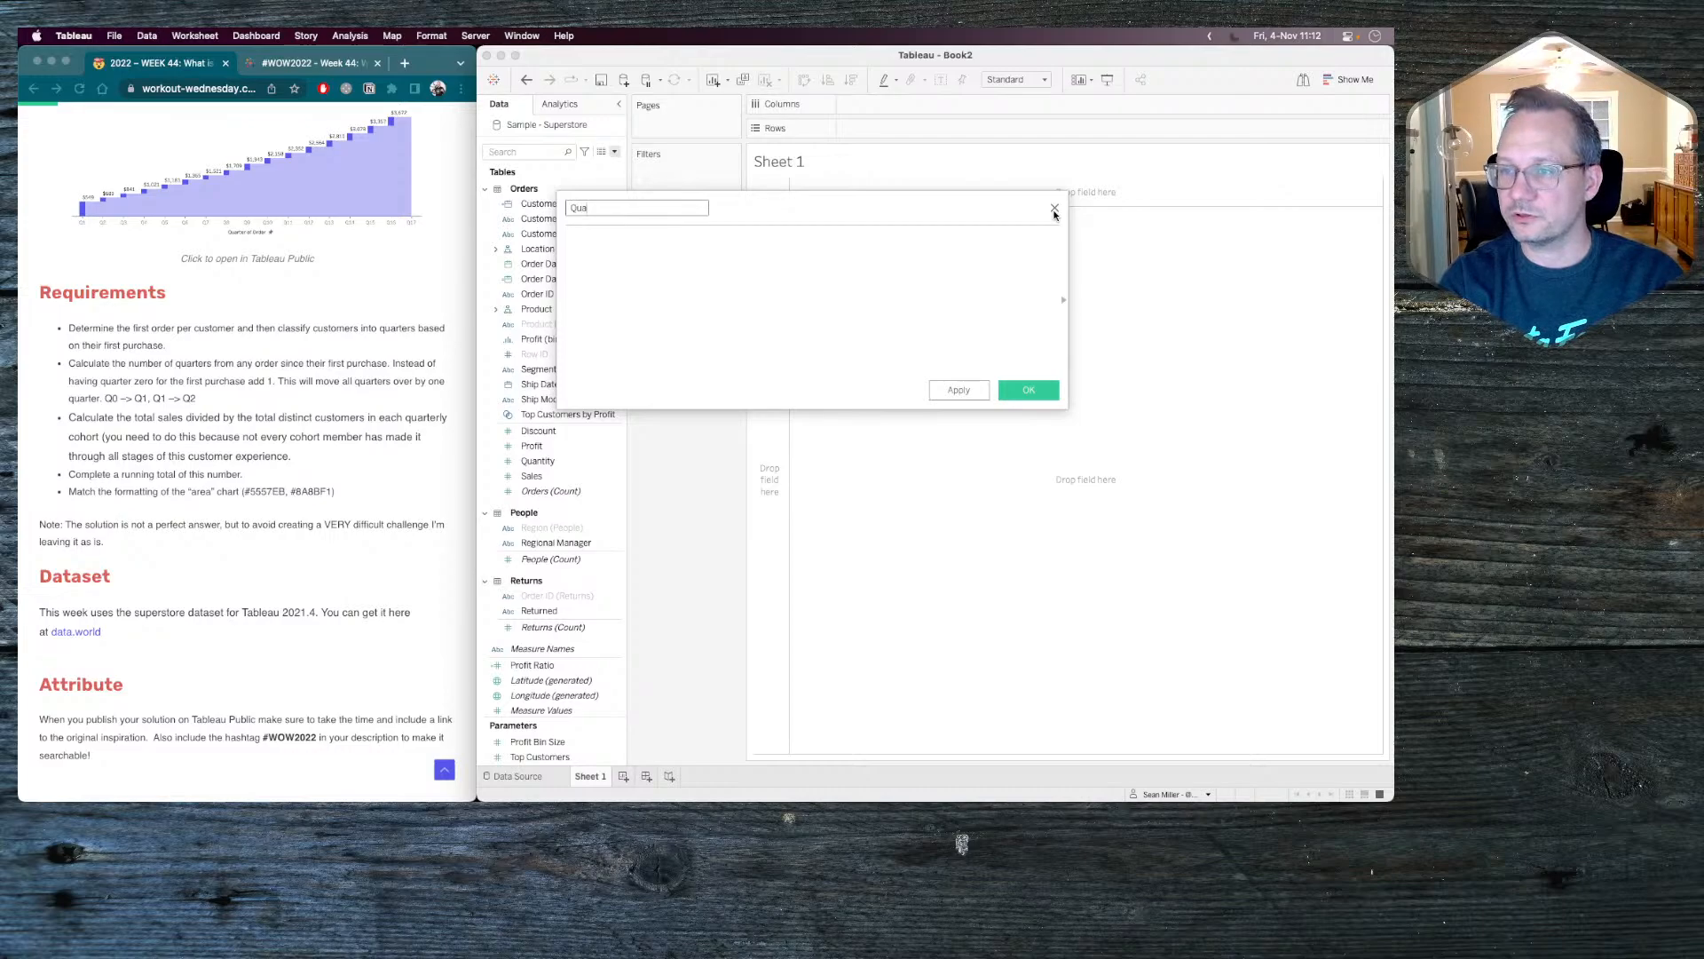
pyautogui.write('rters betwee')
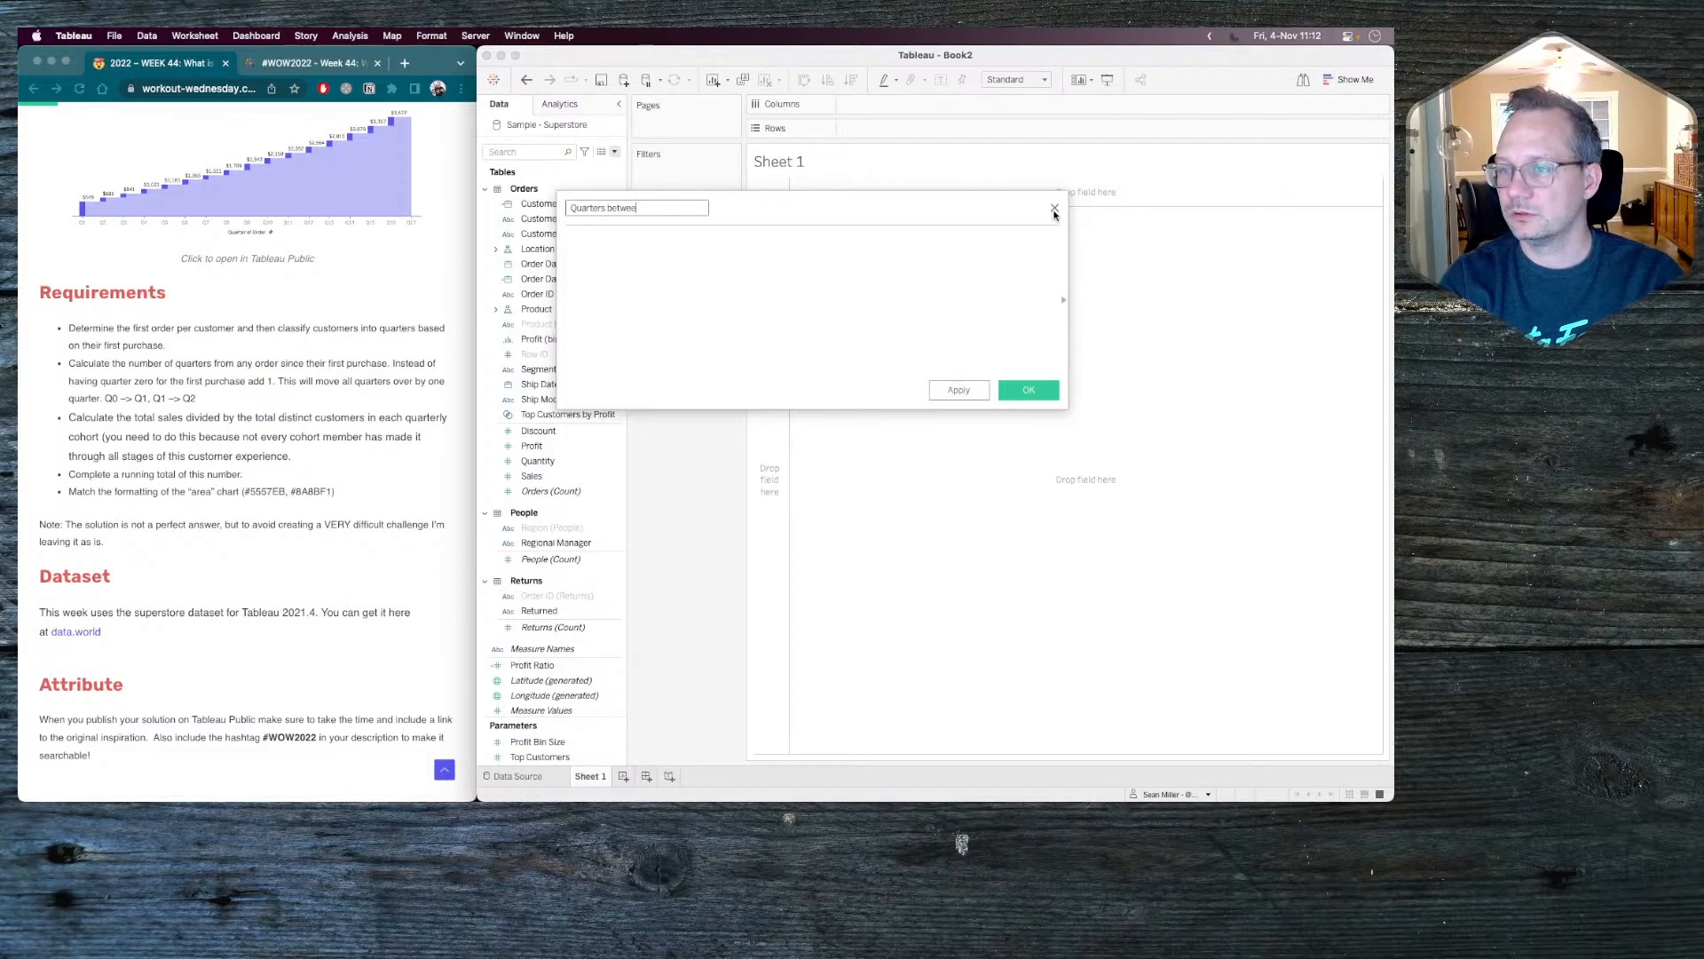
pyautogui.write('n purchase')
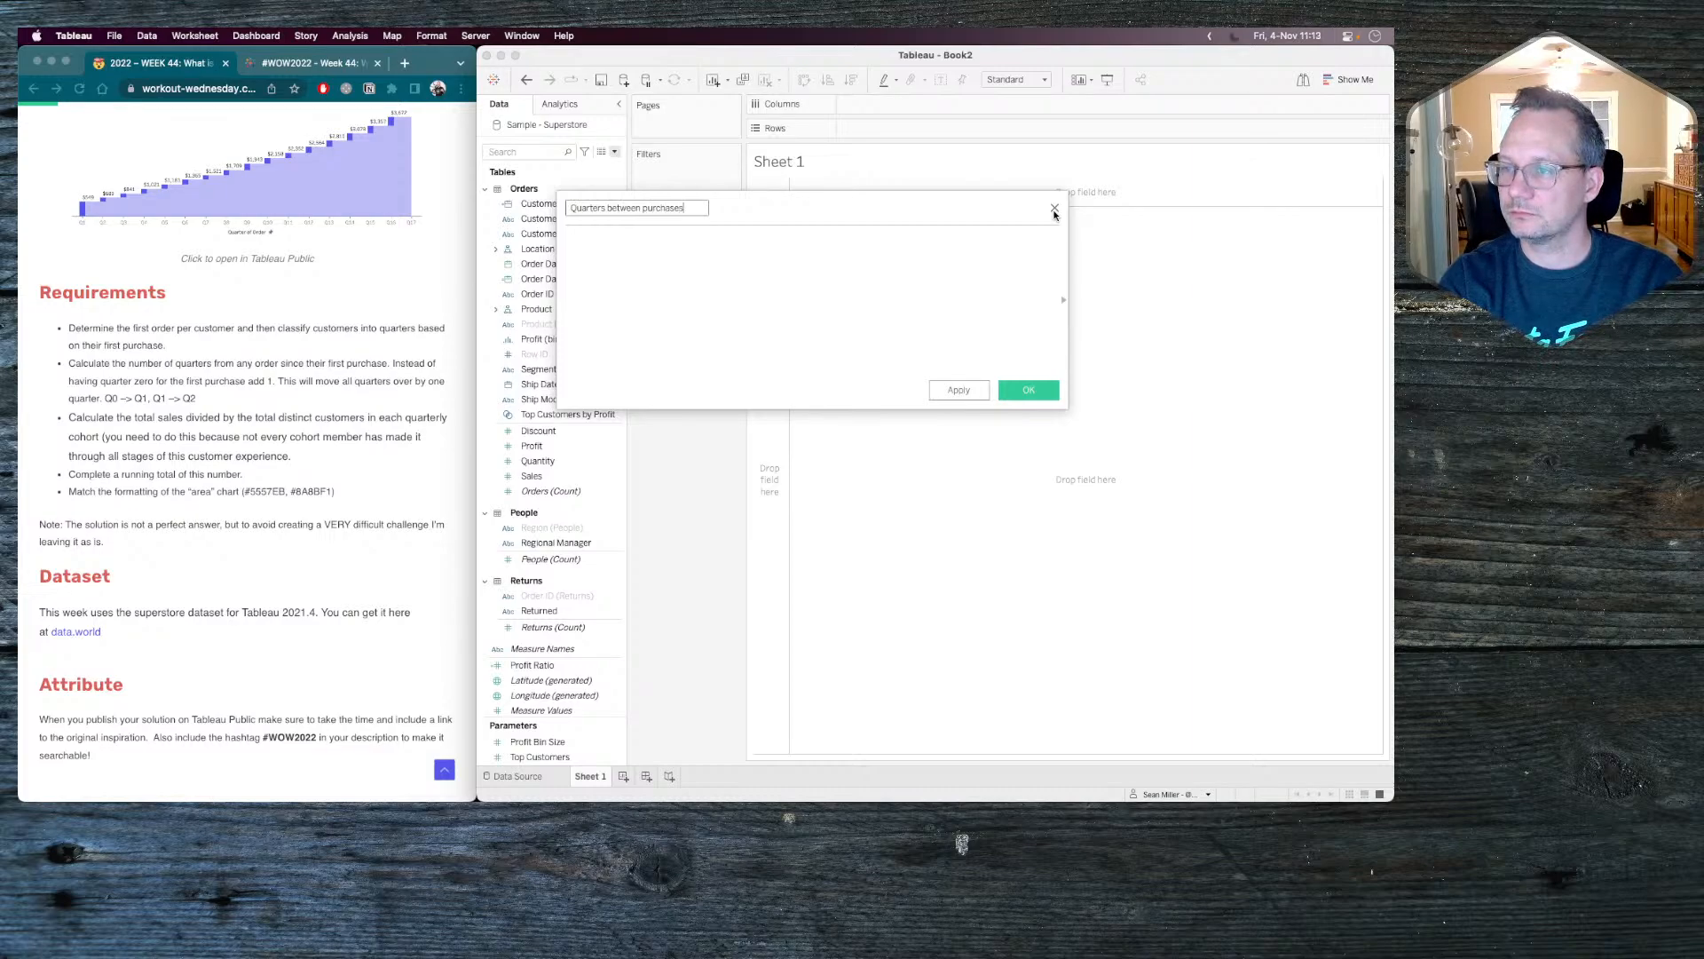
pyautogui.write('s')
pyautogui.press('Tab')
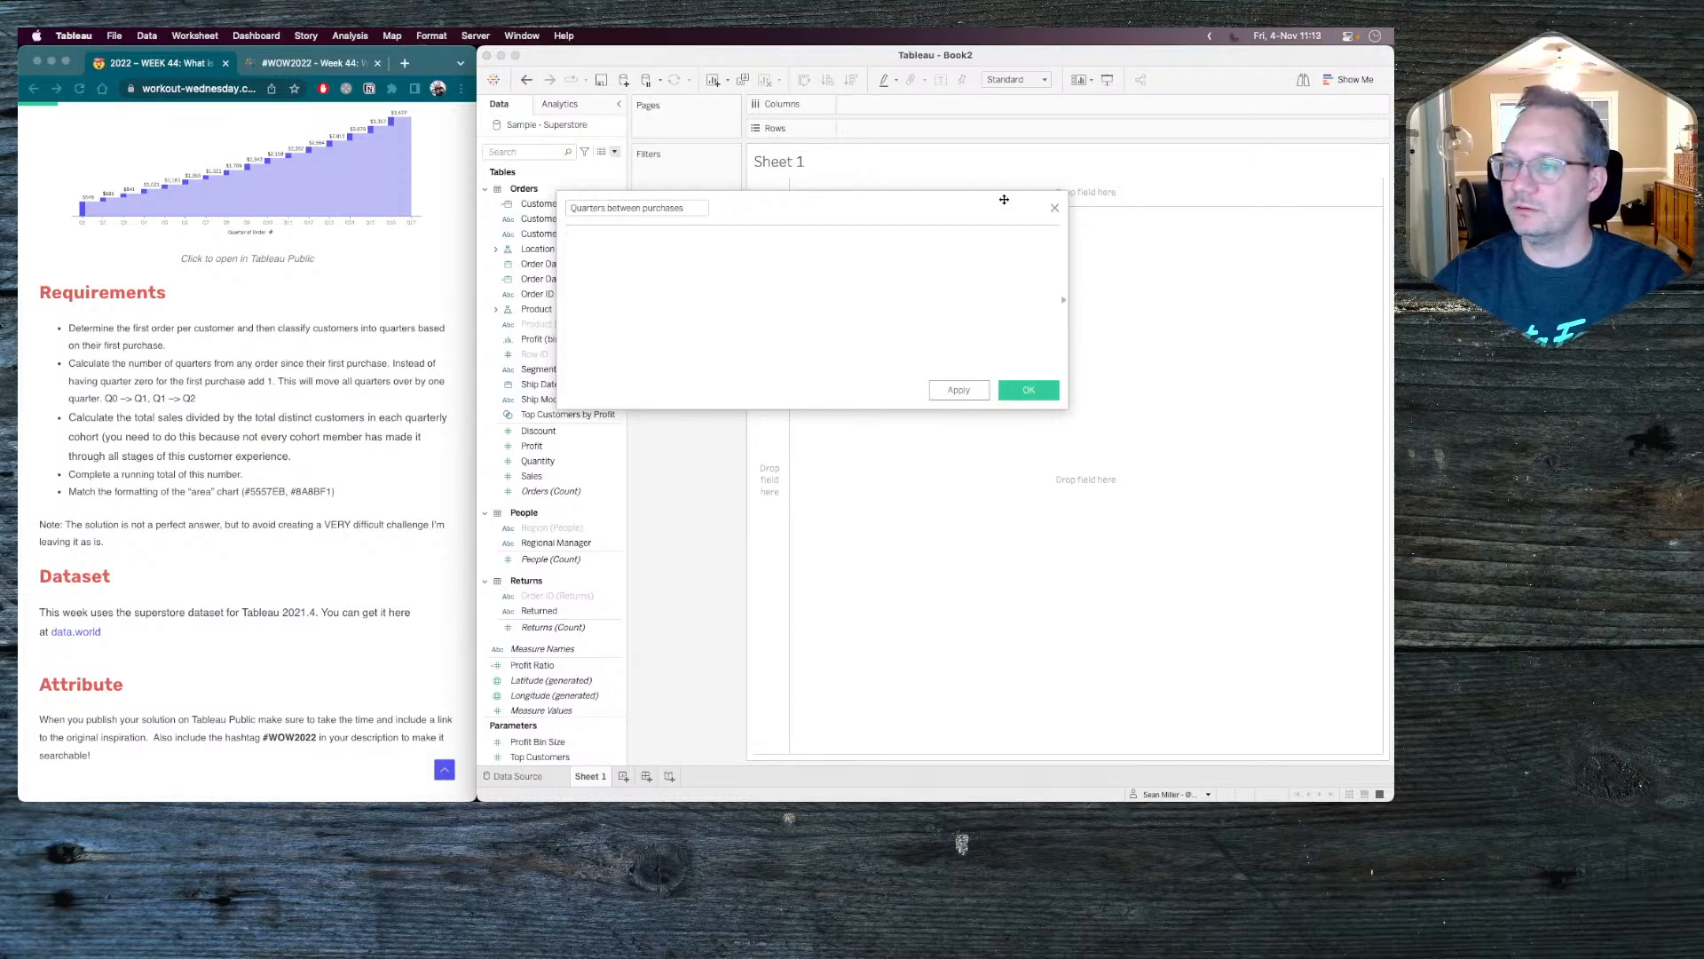
# Rename the open calculated field as Quarters since first purchase.
pyautogui.moveTo(607, 207); pyautogui.dragTo(702, 207)
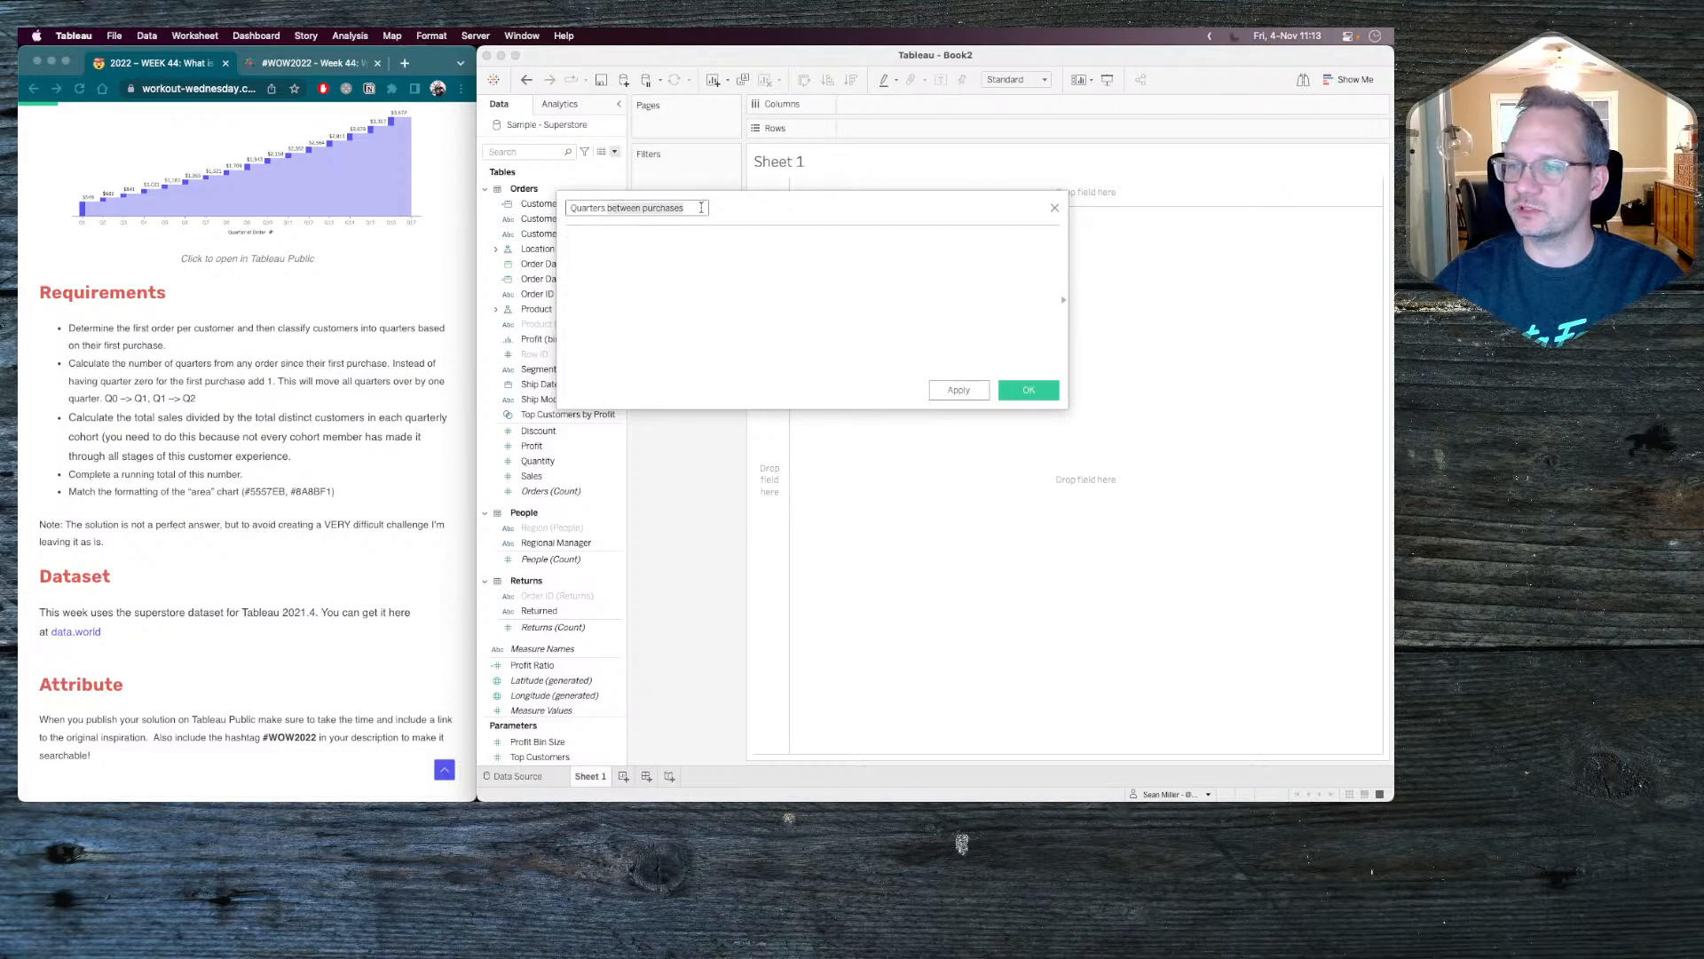
pyautogui.press('BackSpace')
pyautogui.write('since ')
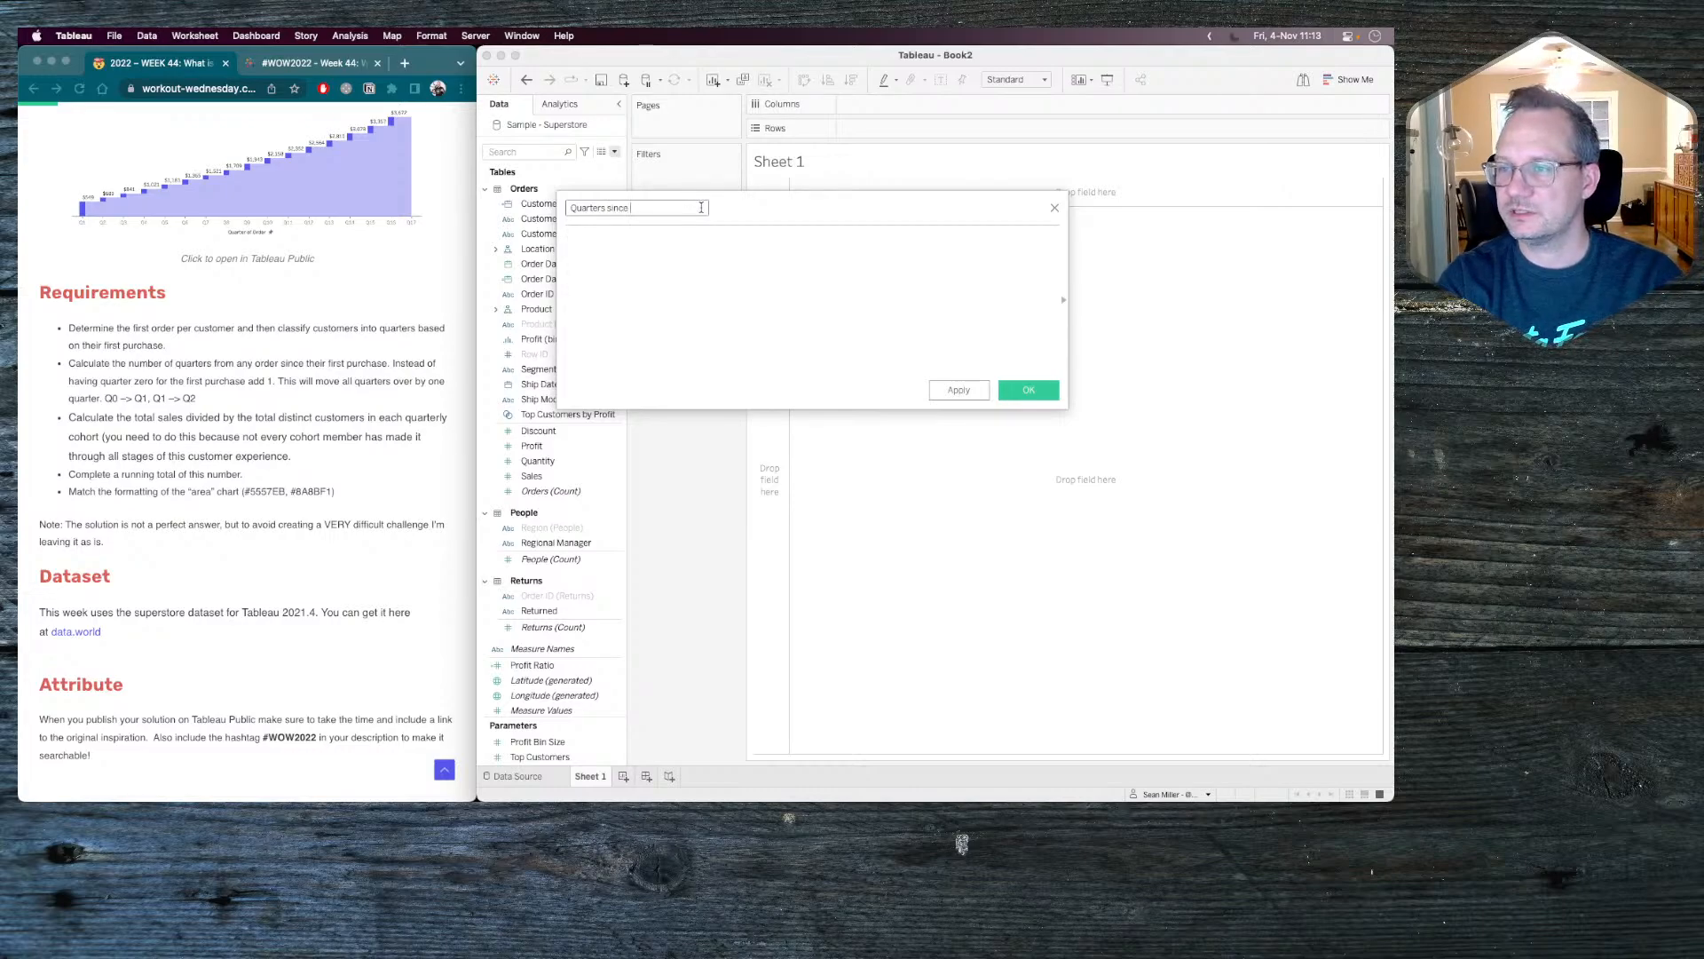
pyautogui.write('frist')
pyautogui.press('BackSpace')
pyautogui.press('BackSpace')
pyautogui.press('BackSpace')
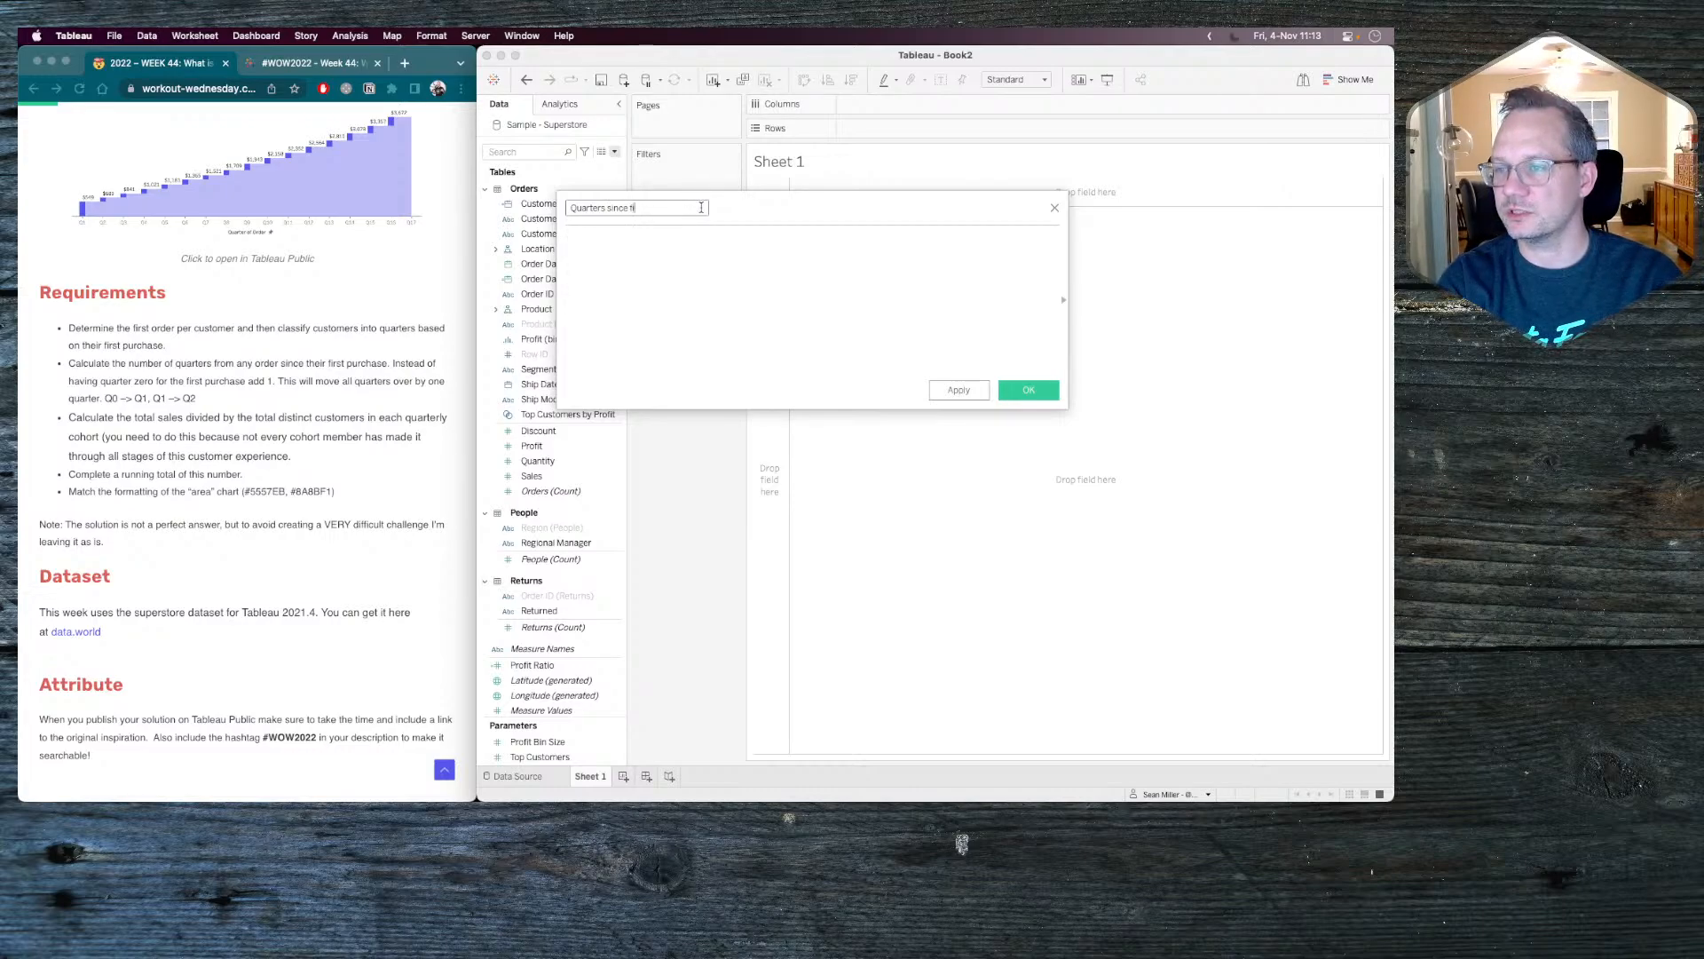
pyautogui.write('irst purchase')
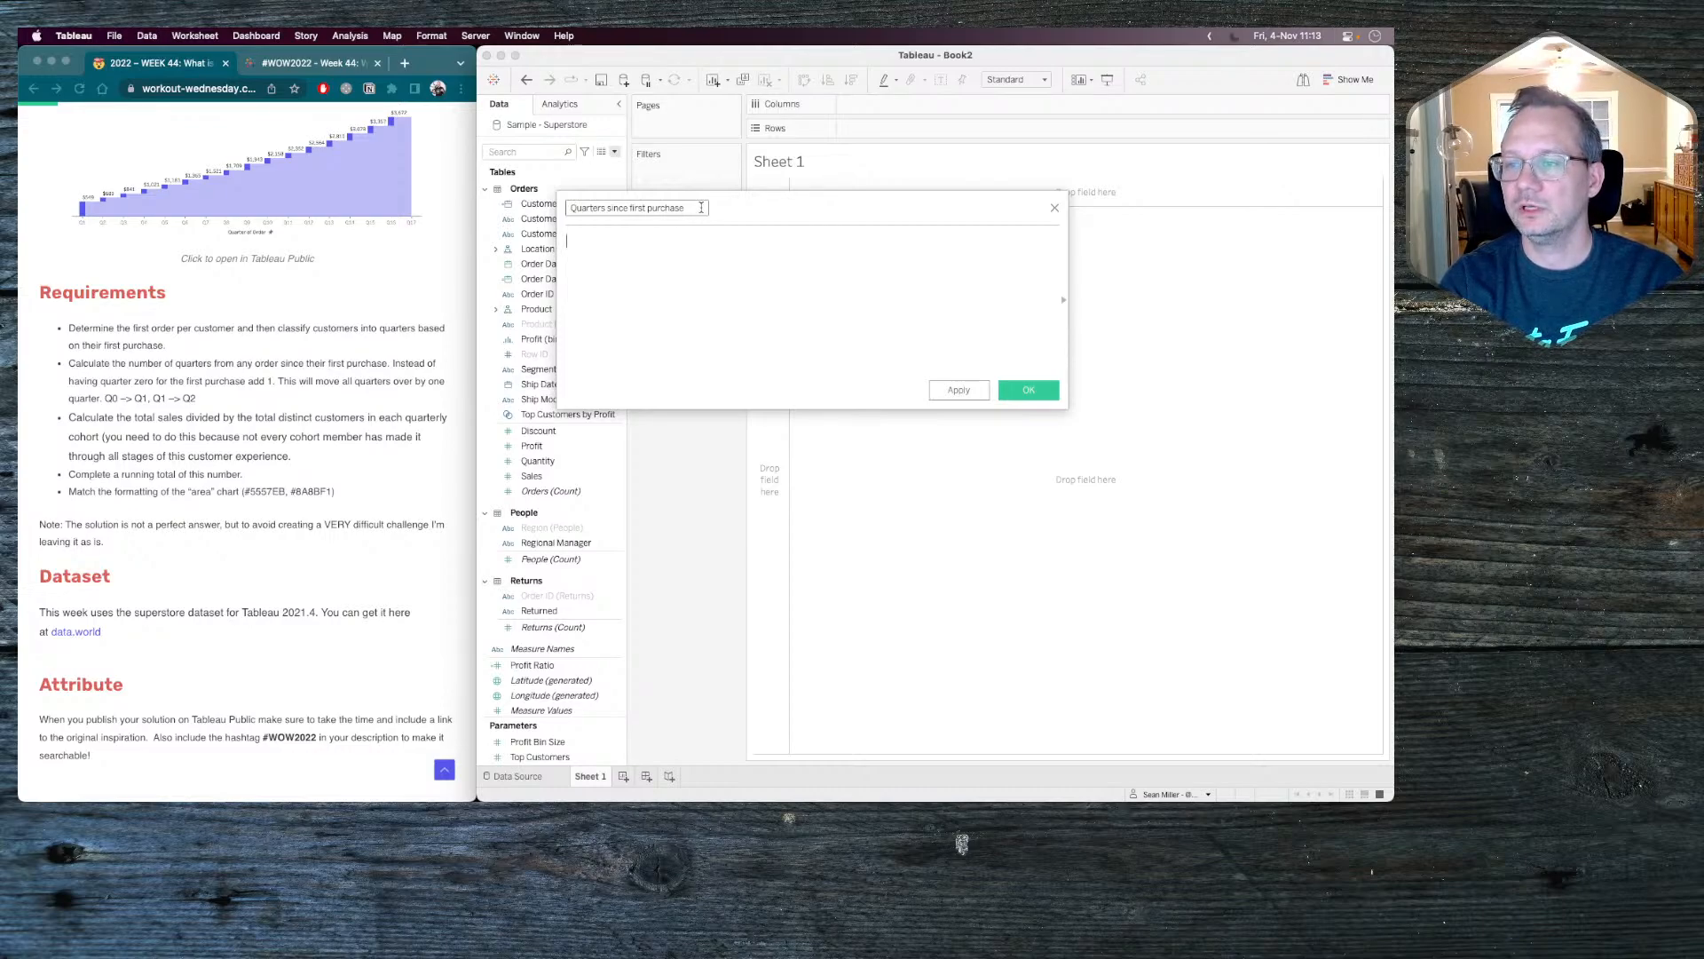
# Begin the formula with a DATEDIFF function that uses 'quarter' as its date part.
pyautogui.write('dated')
pyautogui.press('Return')
pyautogui.write("'")
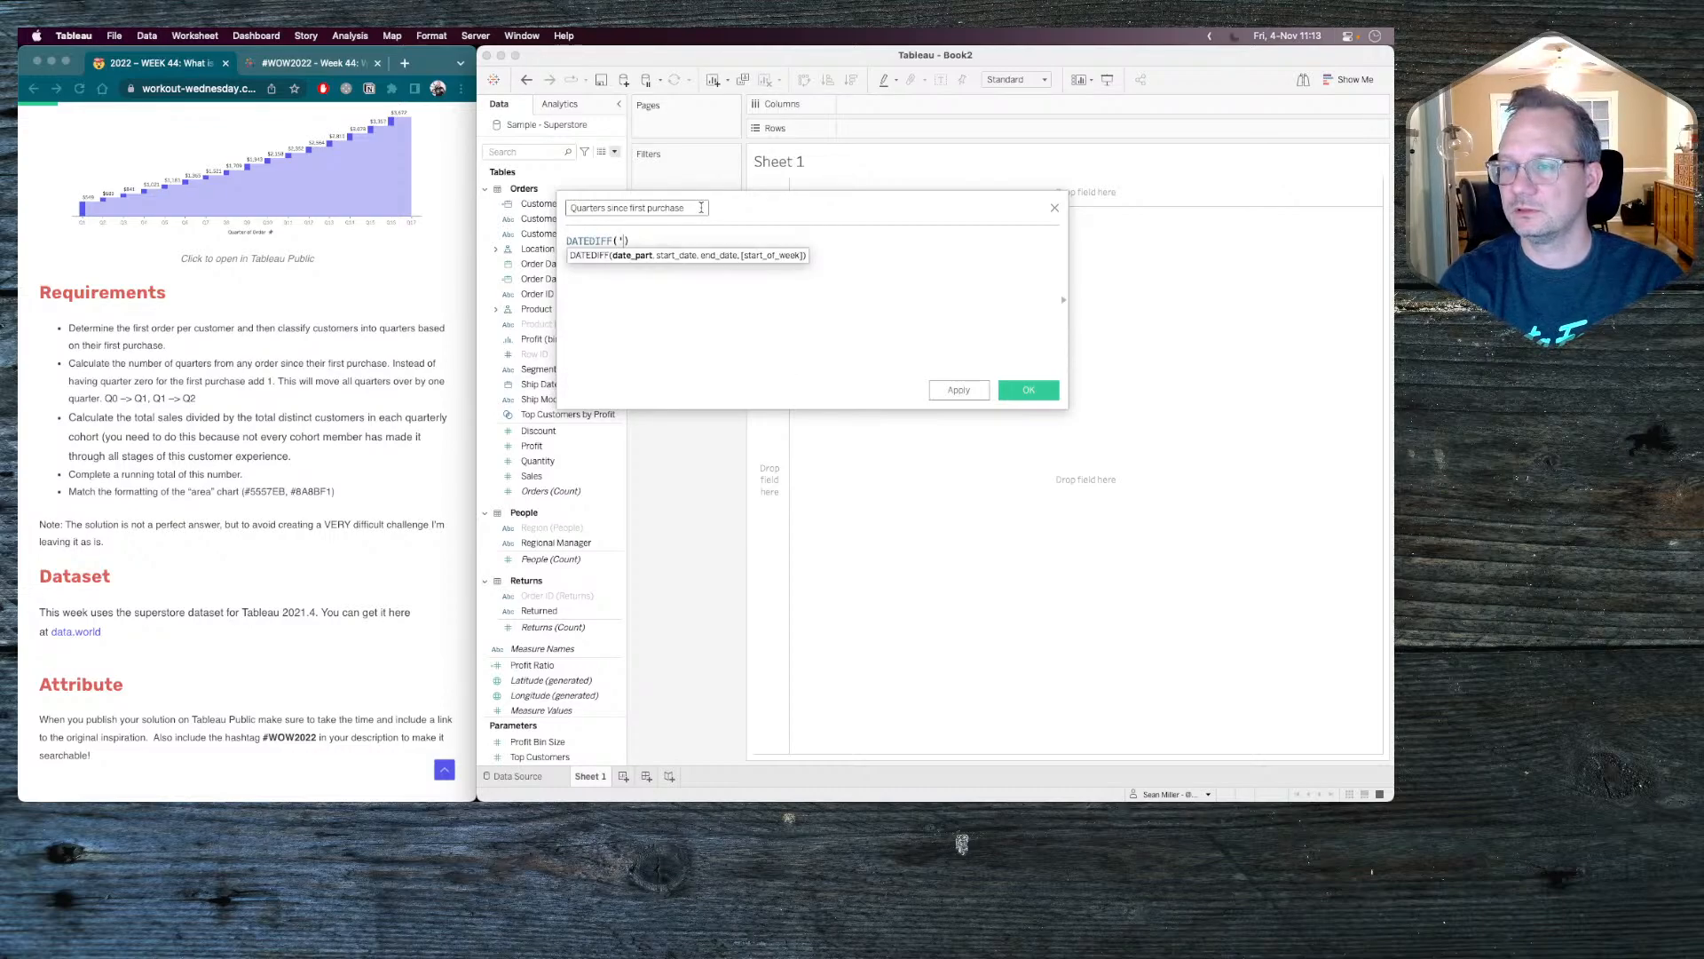
pyautogui.write('quareter')
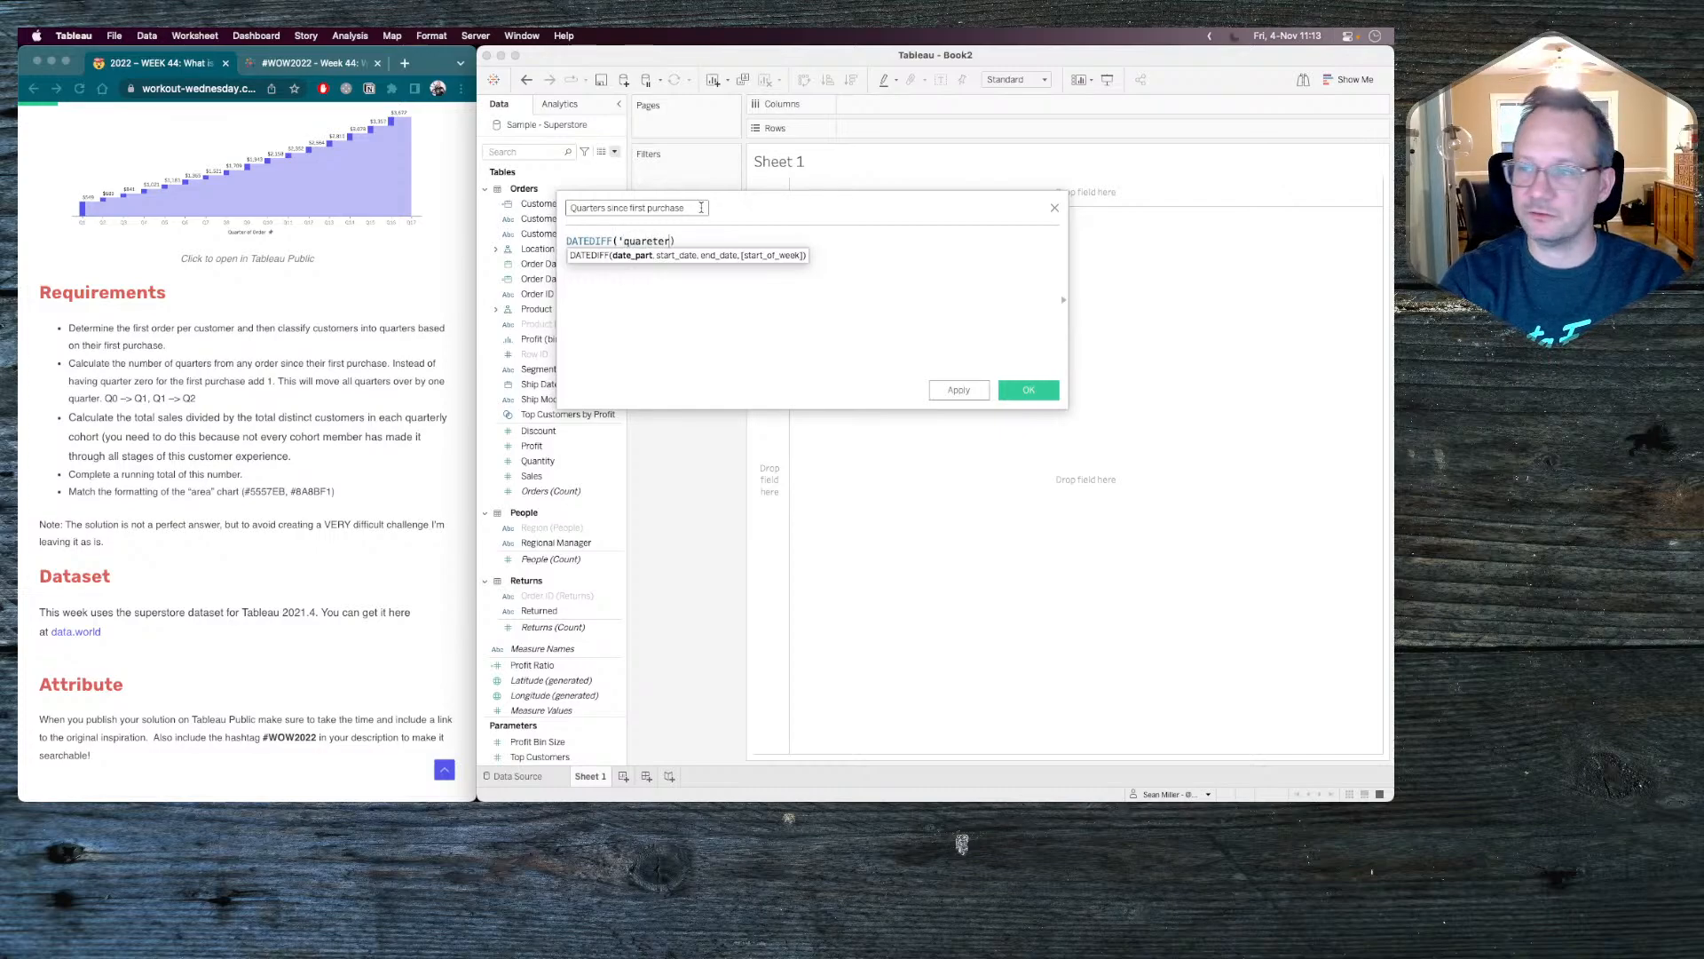
pyautogui.press('BackSpace')
pyautogui.press('BackSpace')
pyautogui.press('BackSpace')
pyautogui.press('BackSpace')
pyautogui.write('ter')
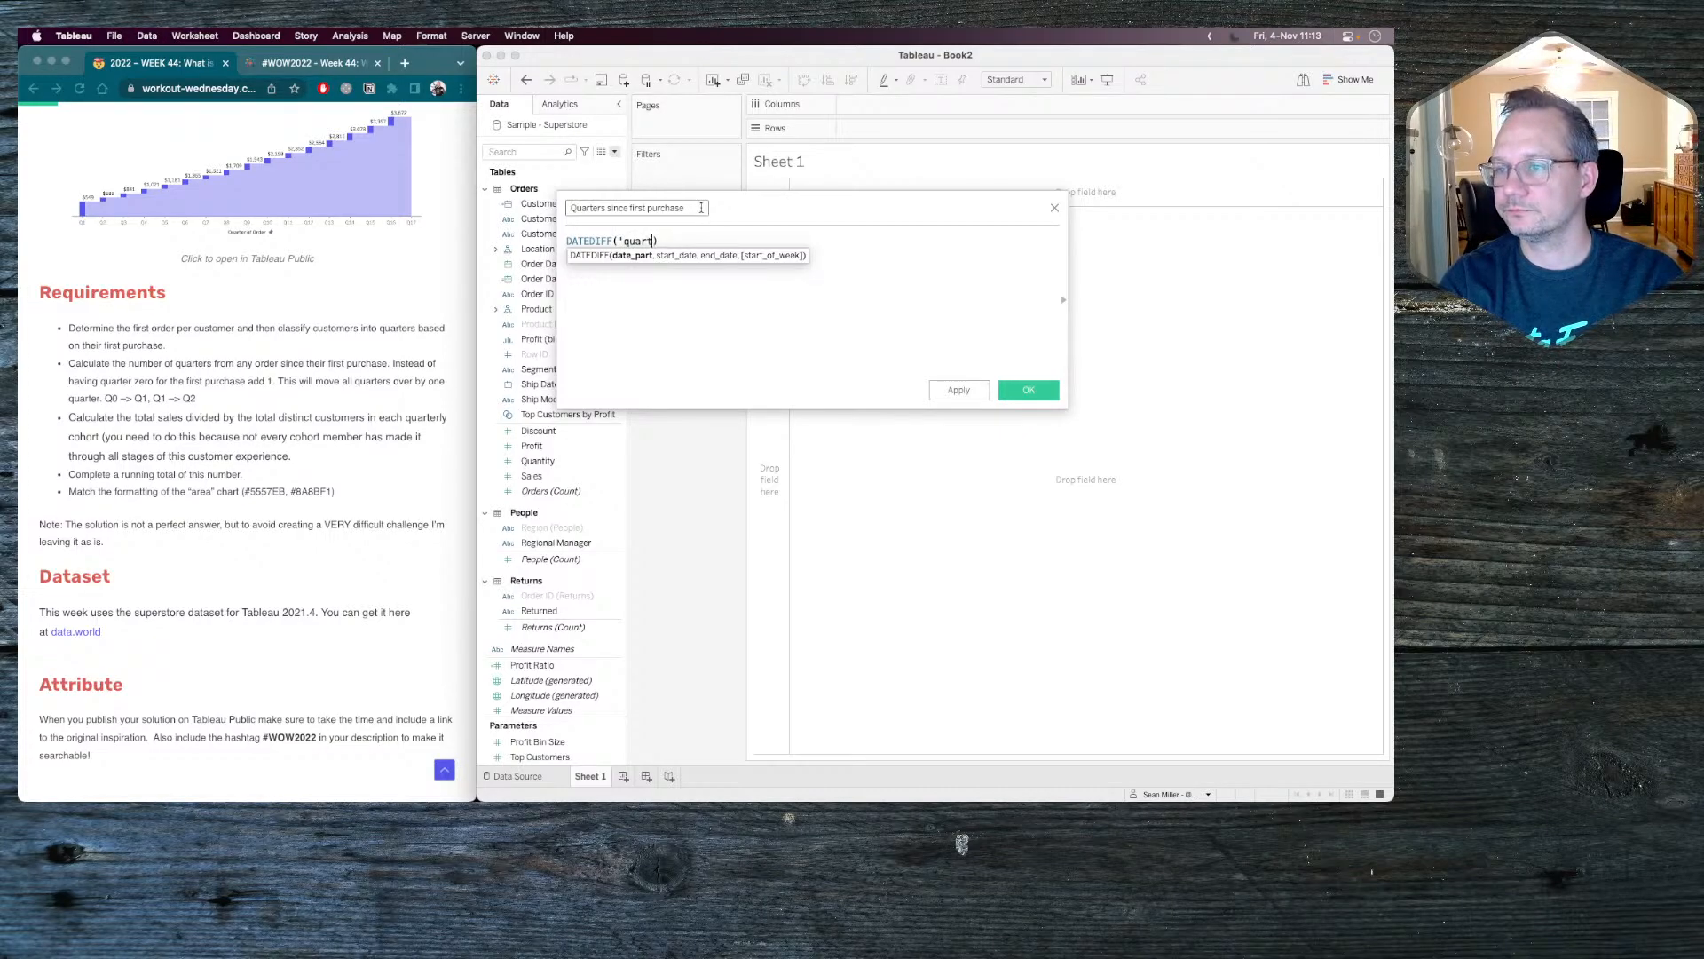
pyautogui.write("',")
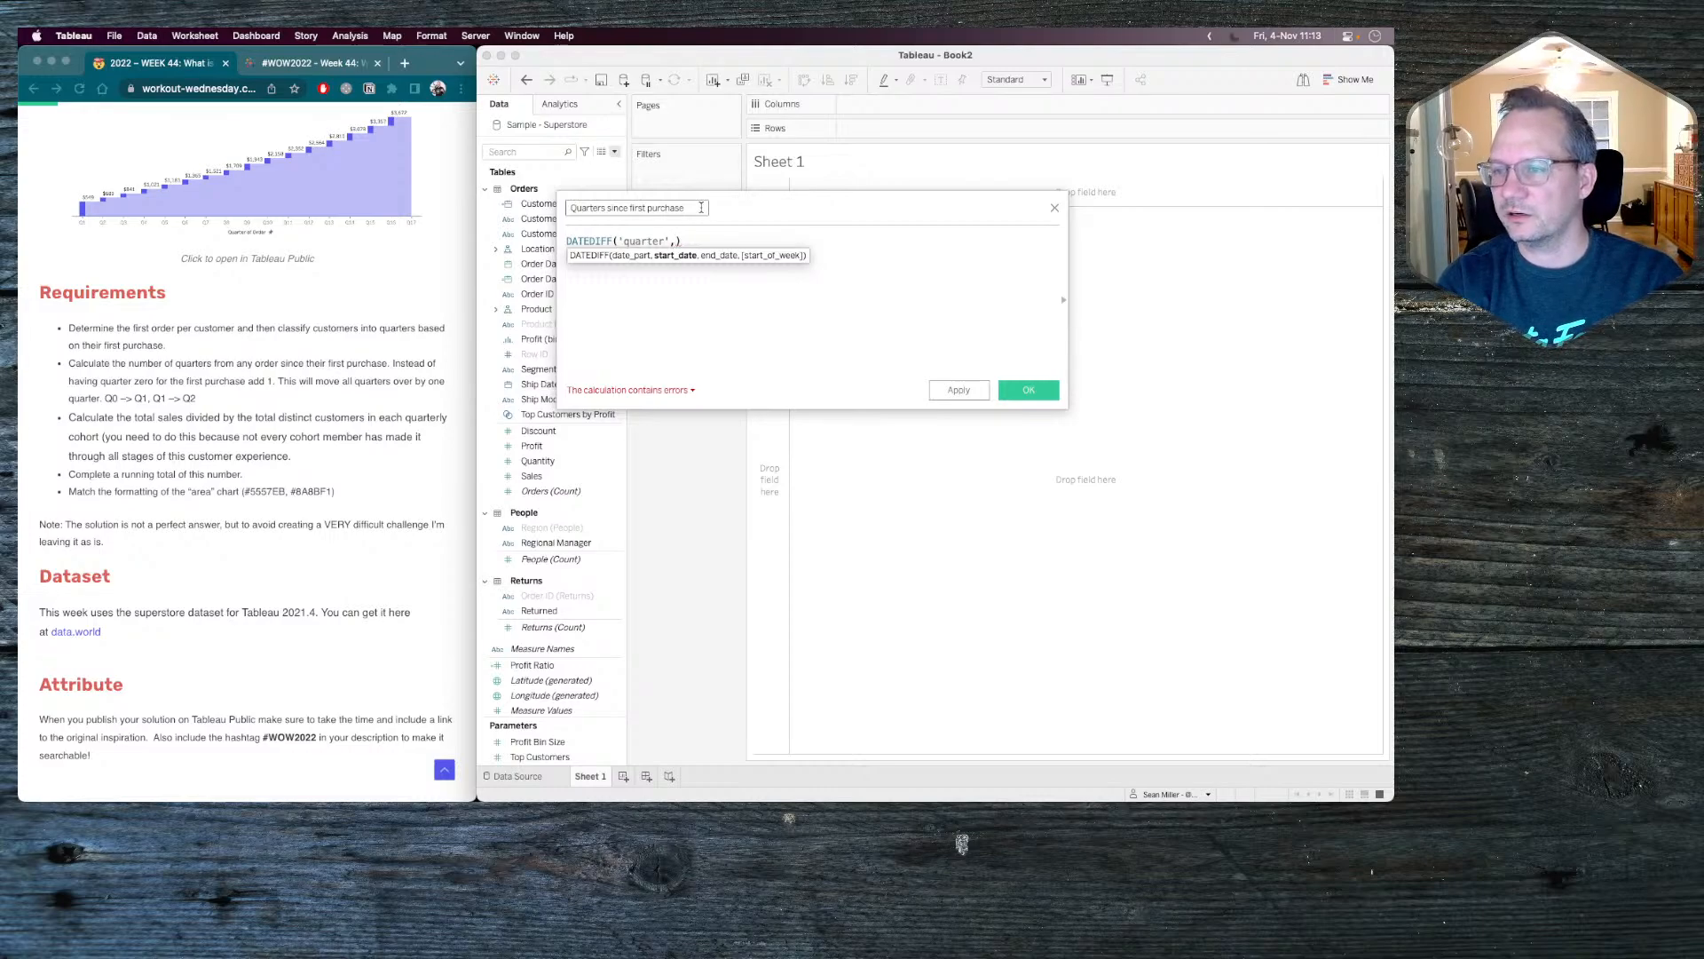
# Complete DATEDIFF with [Customer First Order Quarter] as start date and [Order Date Quarter] as end date, and save the calculated field.
pyautogui.write('first')
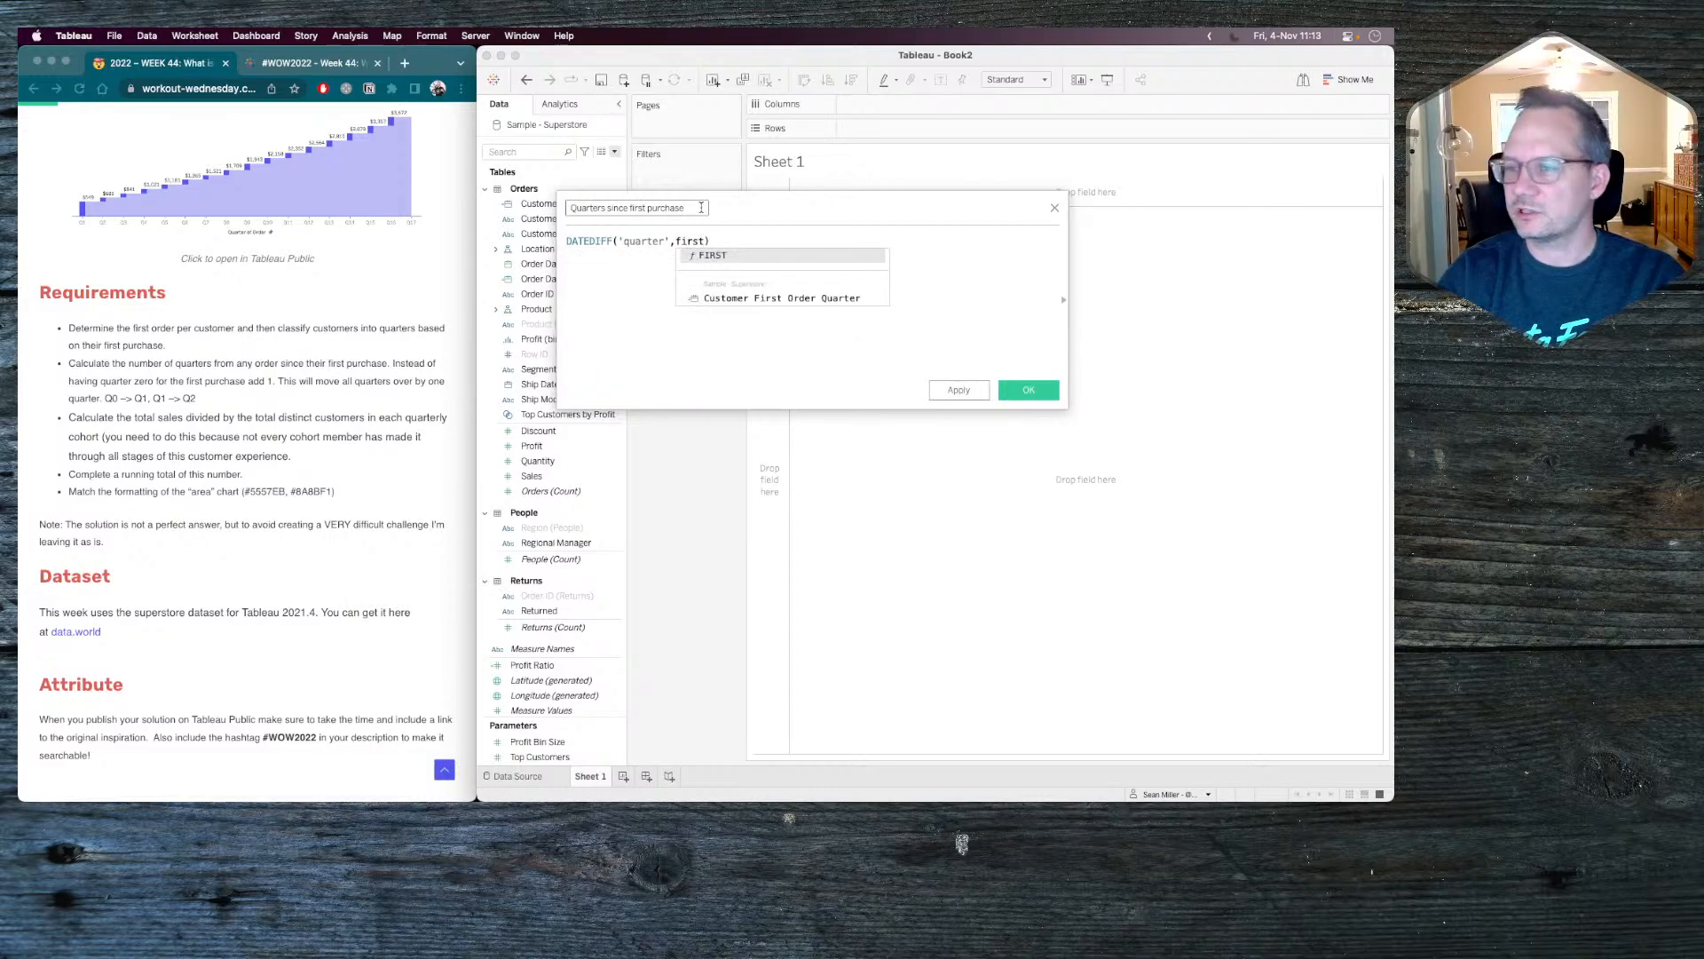
pyautogui.press('Down')
pyautogui.press('Return')
pyautogui.write(',')
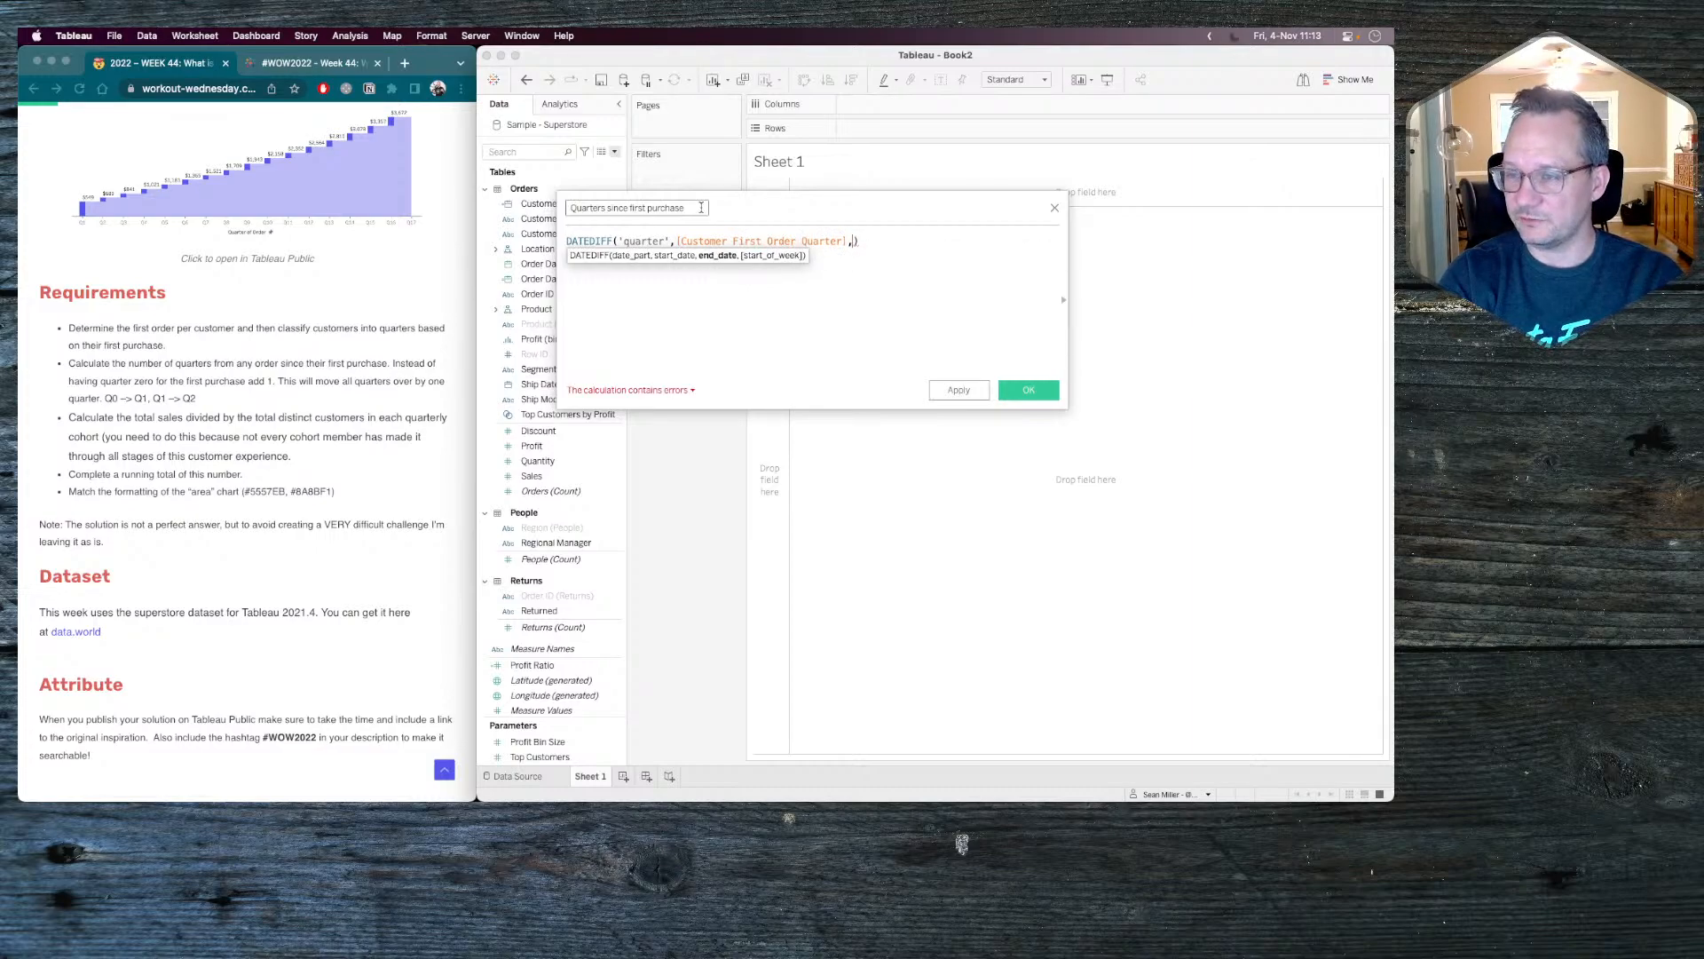
pyautogui.write('order')
pyautogui.press('Down')
pyautogui.press('Return')
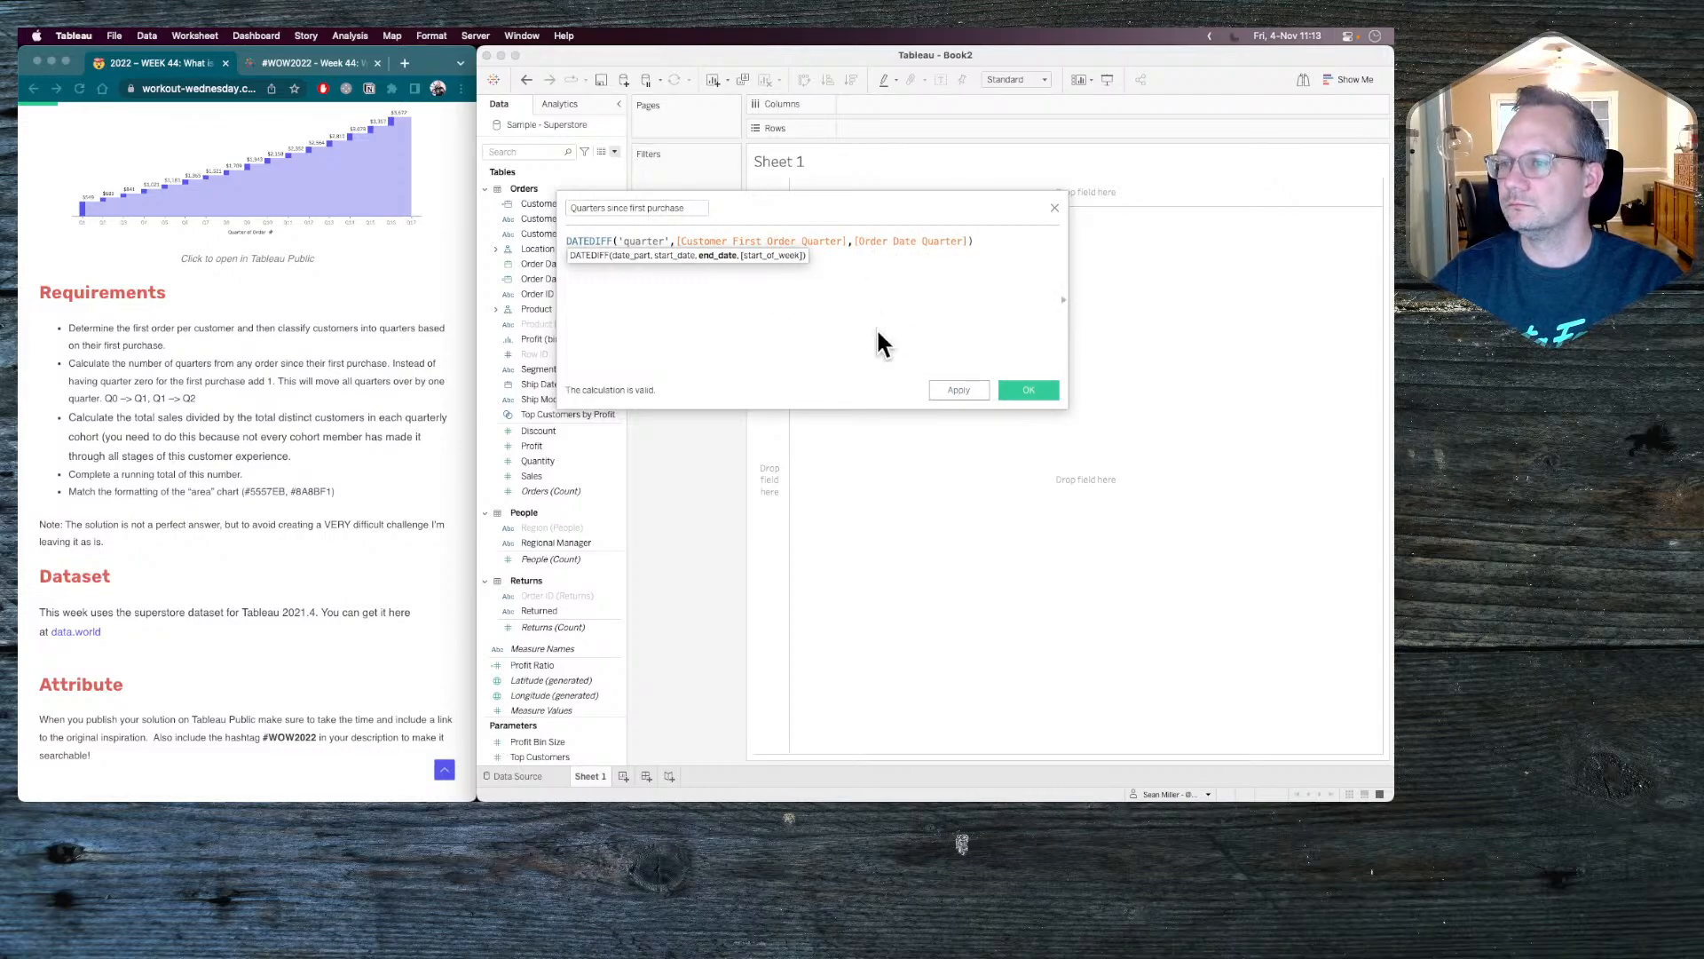
pyautogui.click(1030, 389)
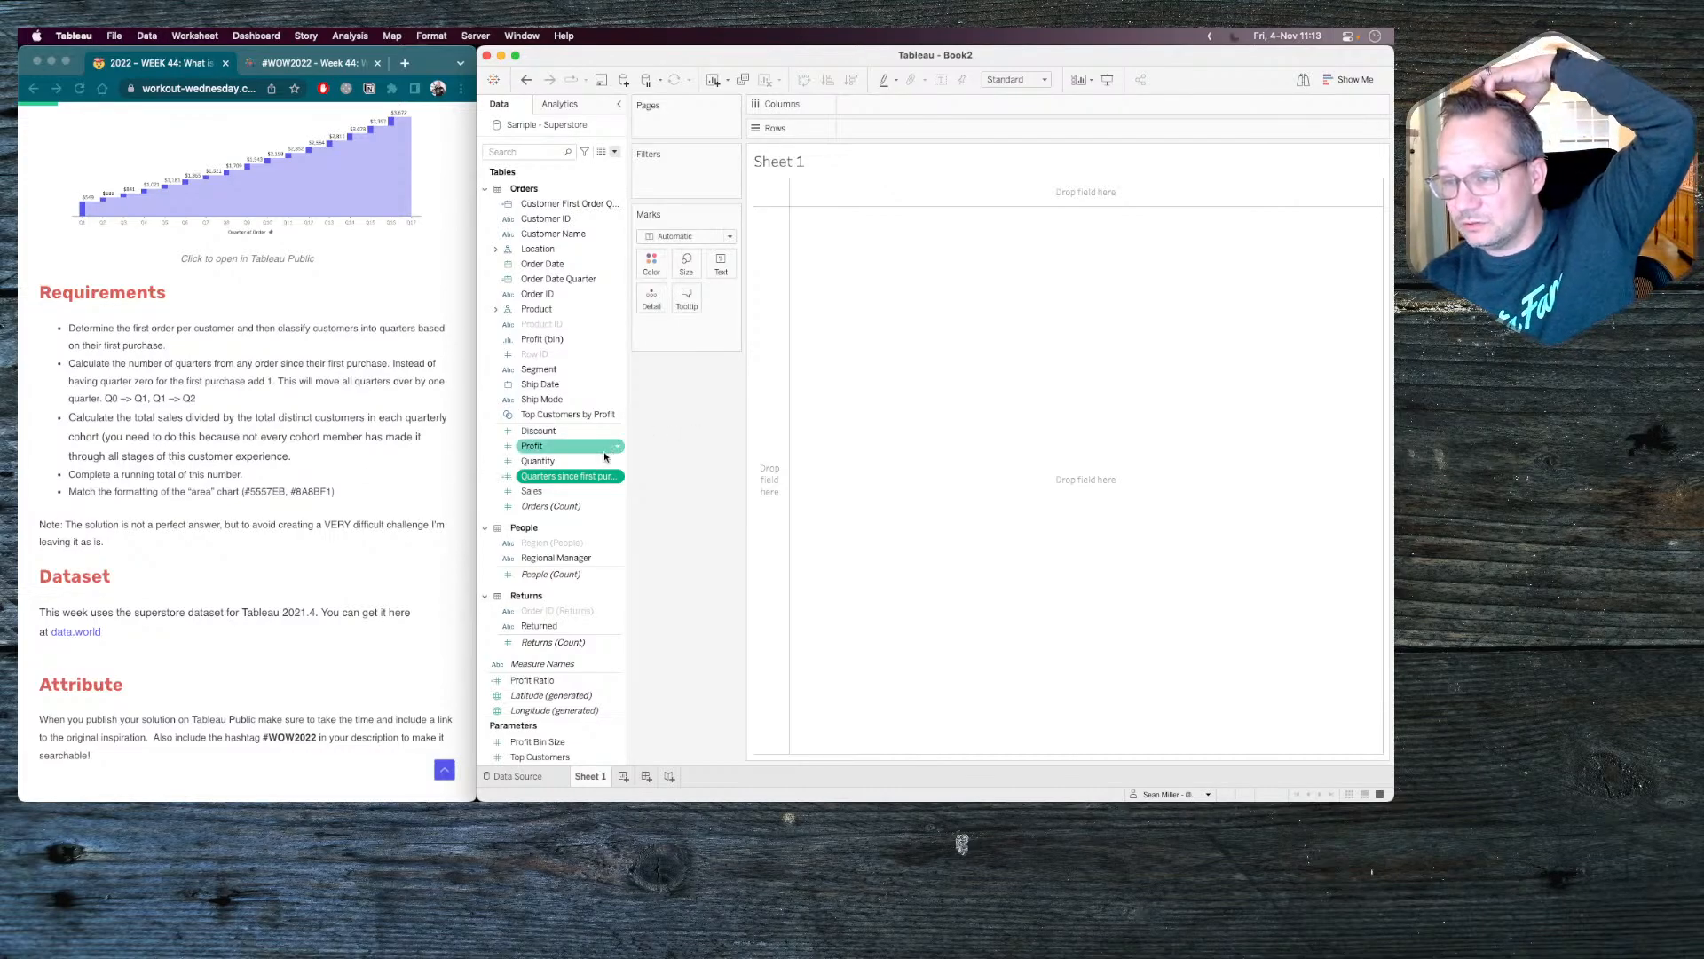
# Place Quarters since first purchase on Rows as a discrete dimension.
pyautogui.moveTo(566, 480)
pyautogui.mouseDown()
pyautogui.moveTo(913, 189)
pyautogui.moveTo(902, 130)
pyautogui.mouseUp()
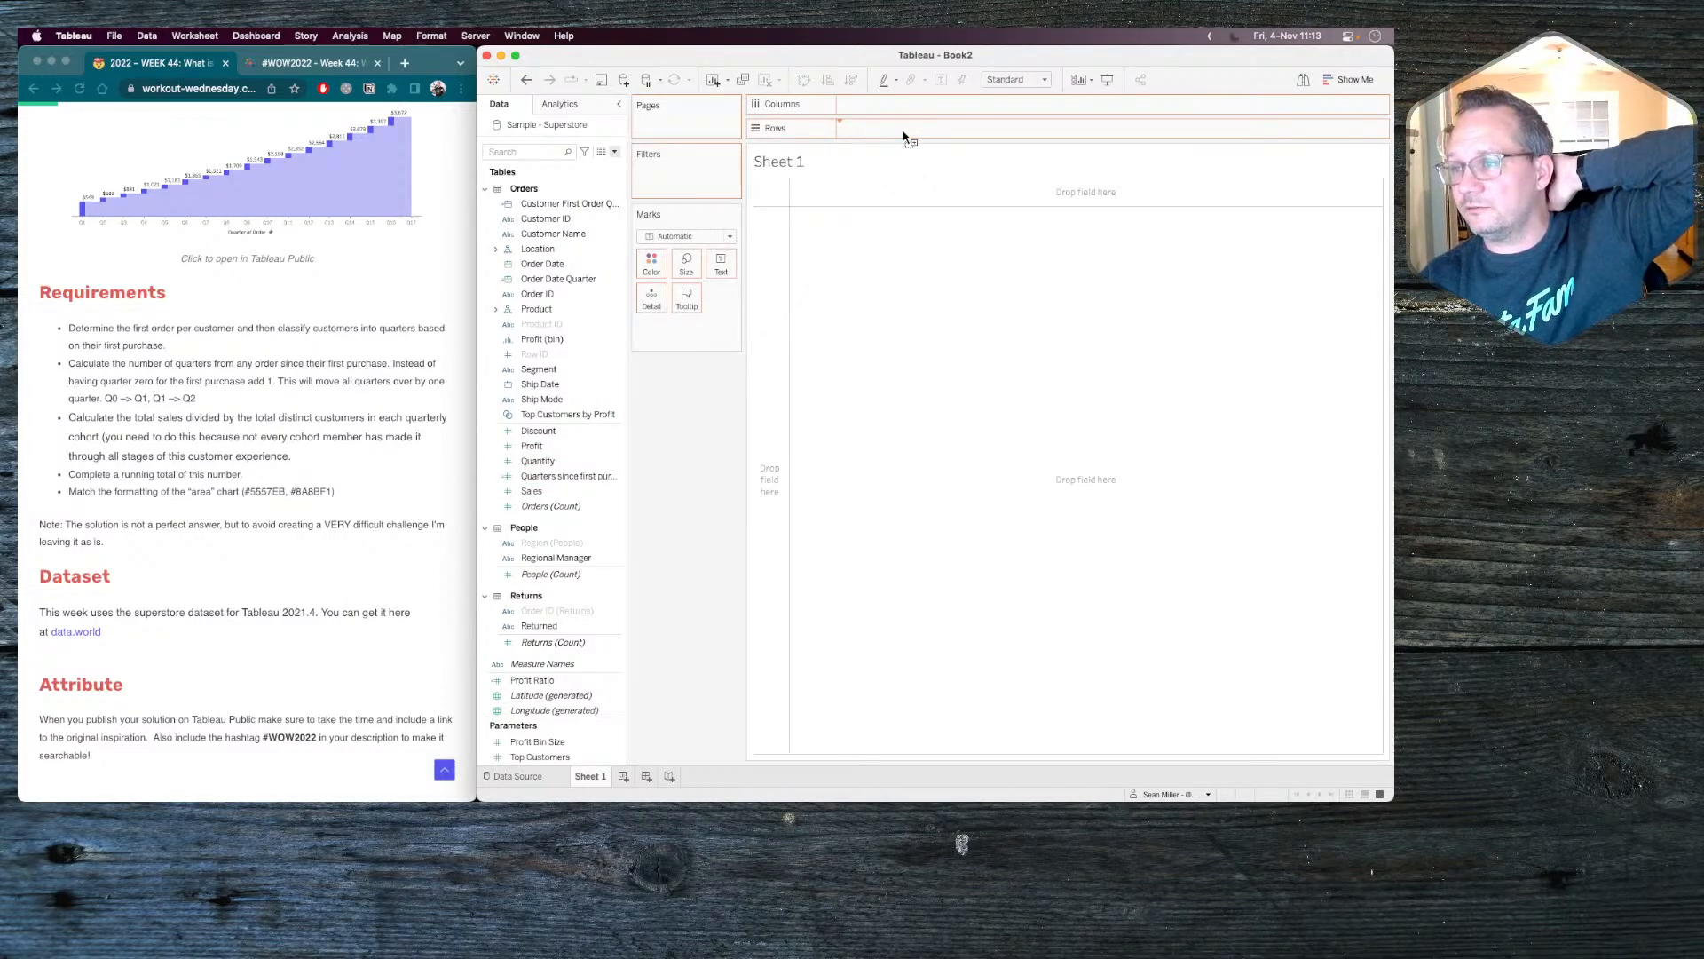
pyautogui.click(932, 128)
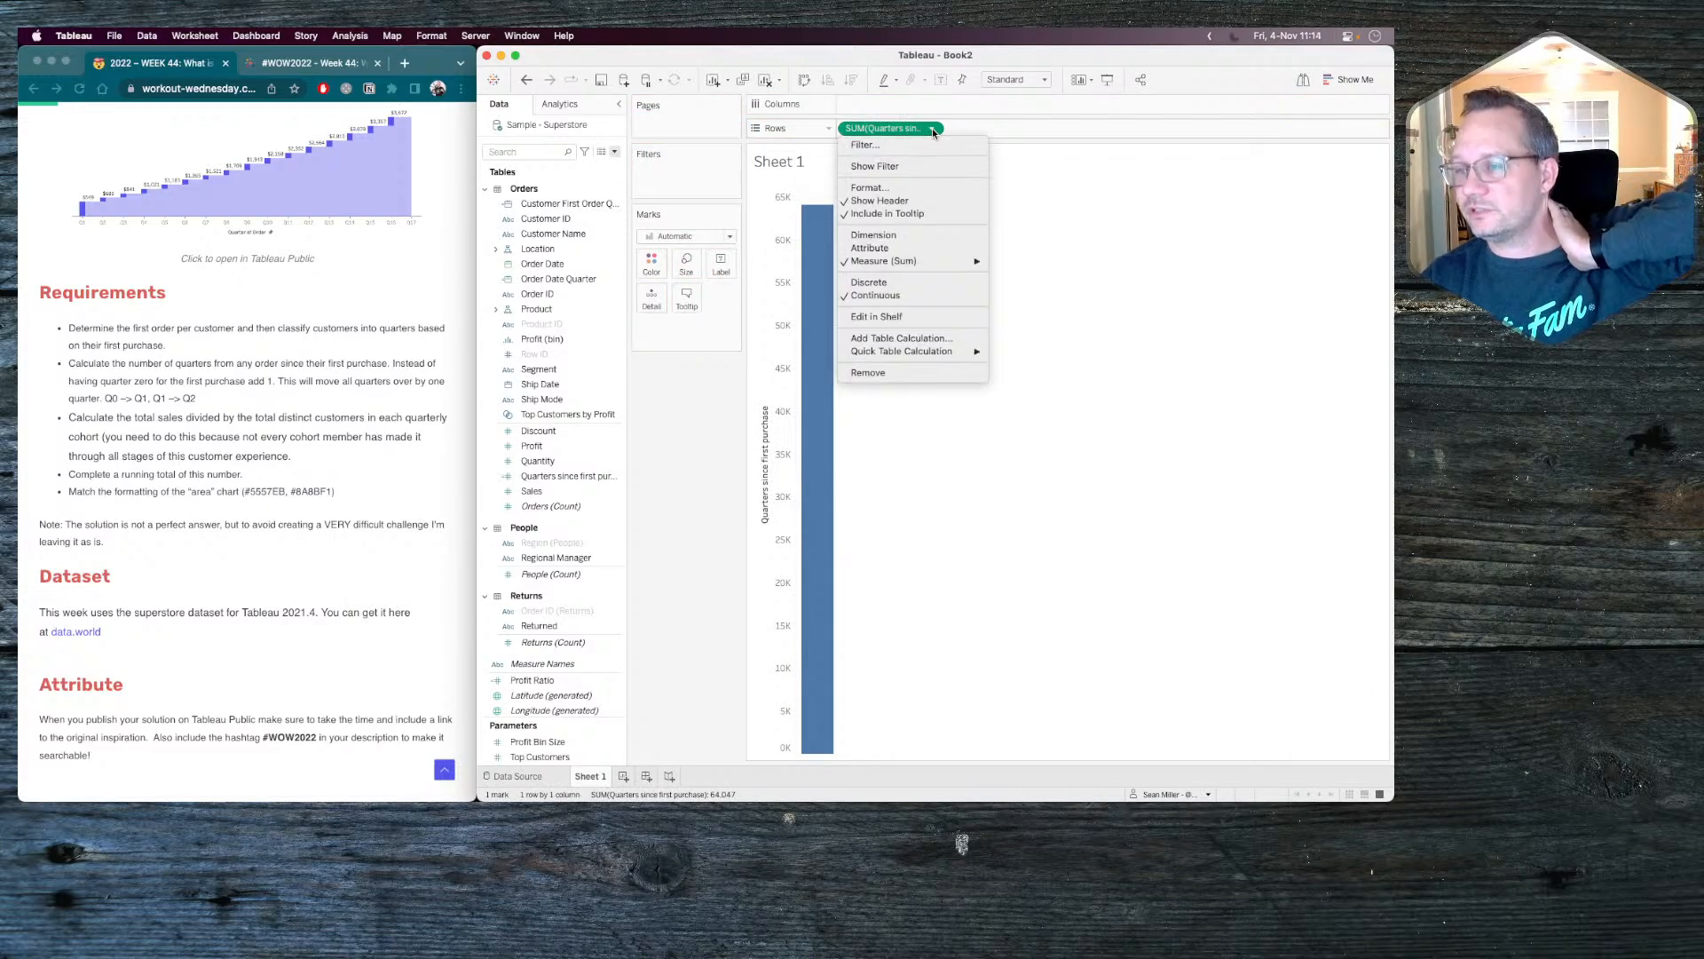
pyautogui.click(877, 234)
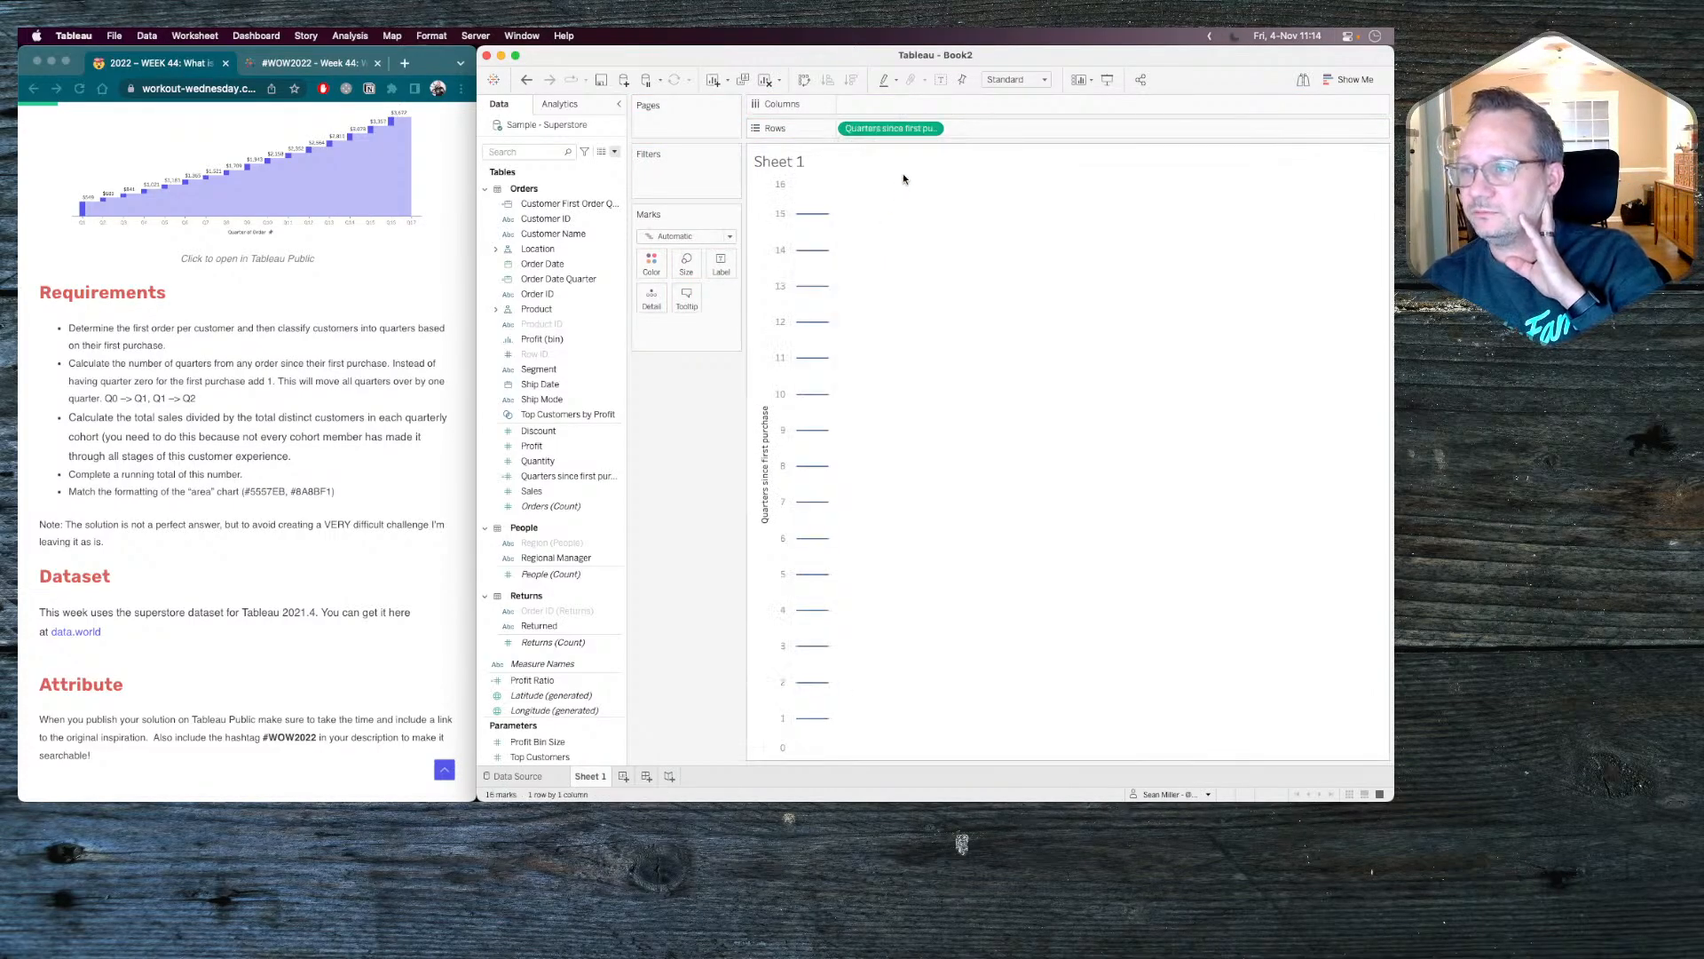
pyautogui.click(932, 128)
pyautogui.click(892, 282)
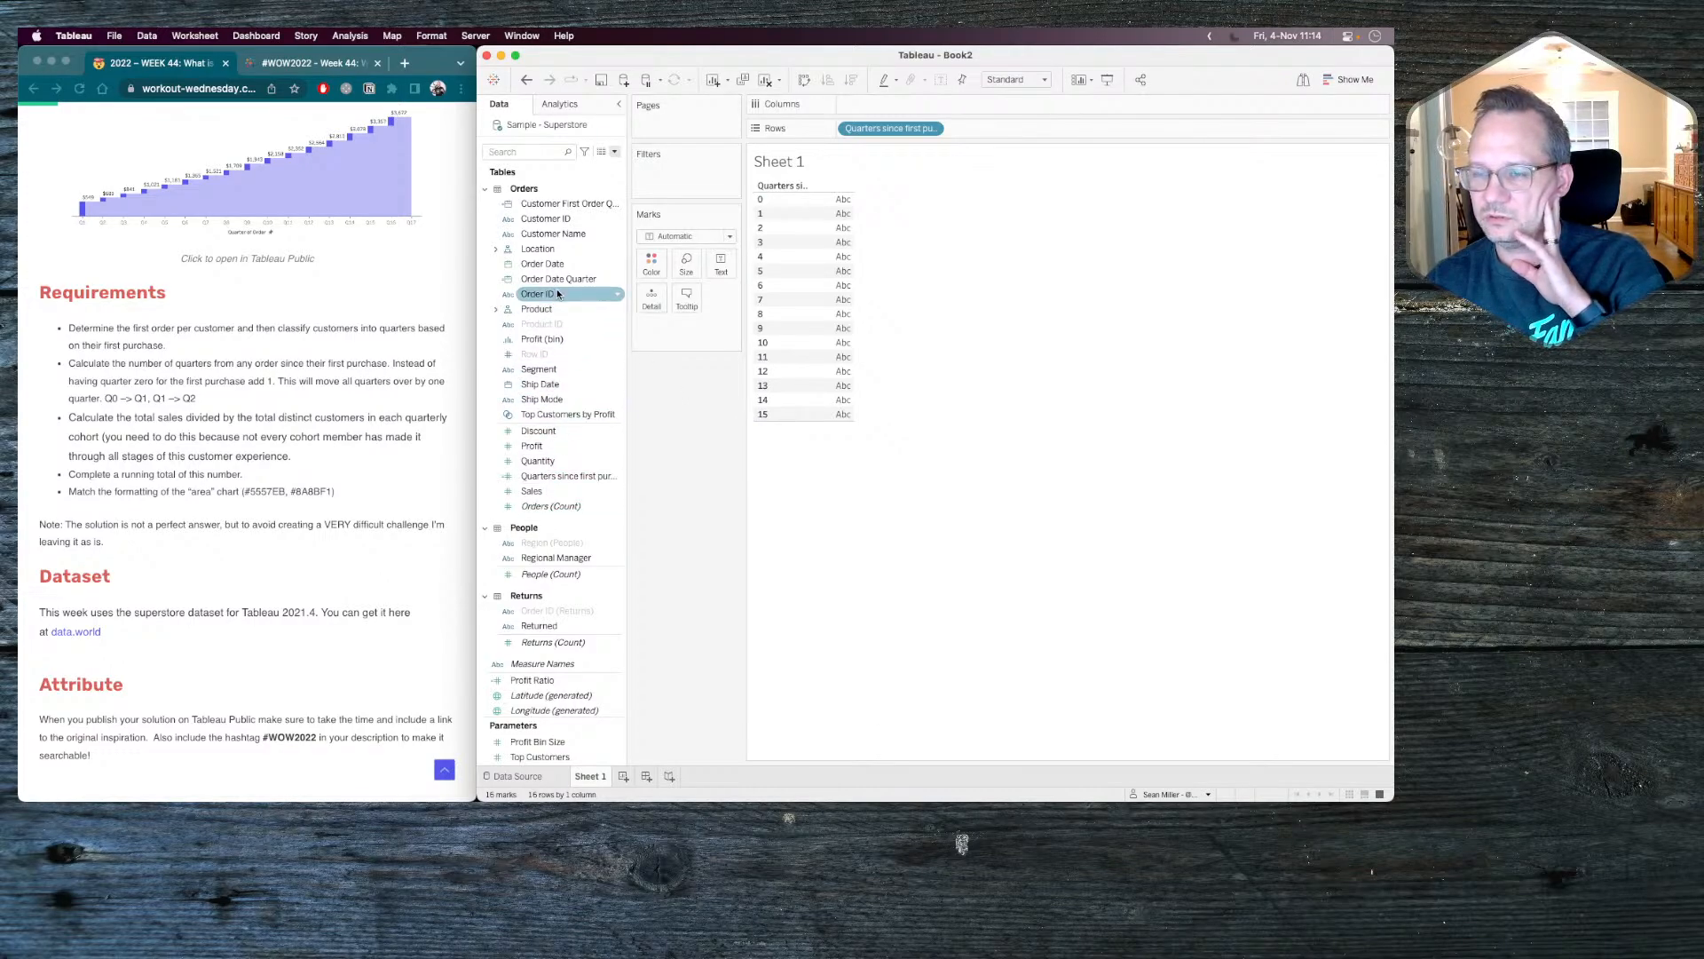
# Show the distinct count of Order ID as text for each quarter since first purchase, and check the row values.
pyautogui.moveTo(562, 289); pyautogui.dragTo(723, 268)
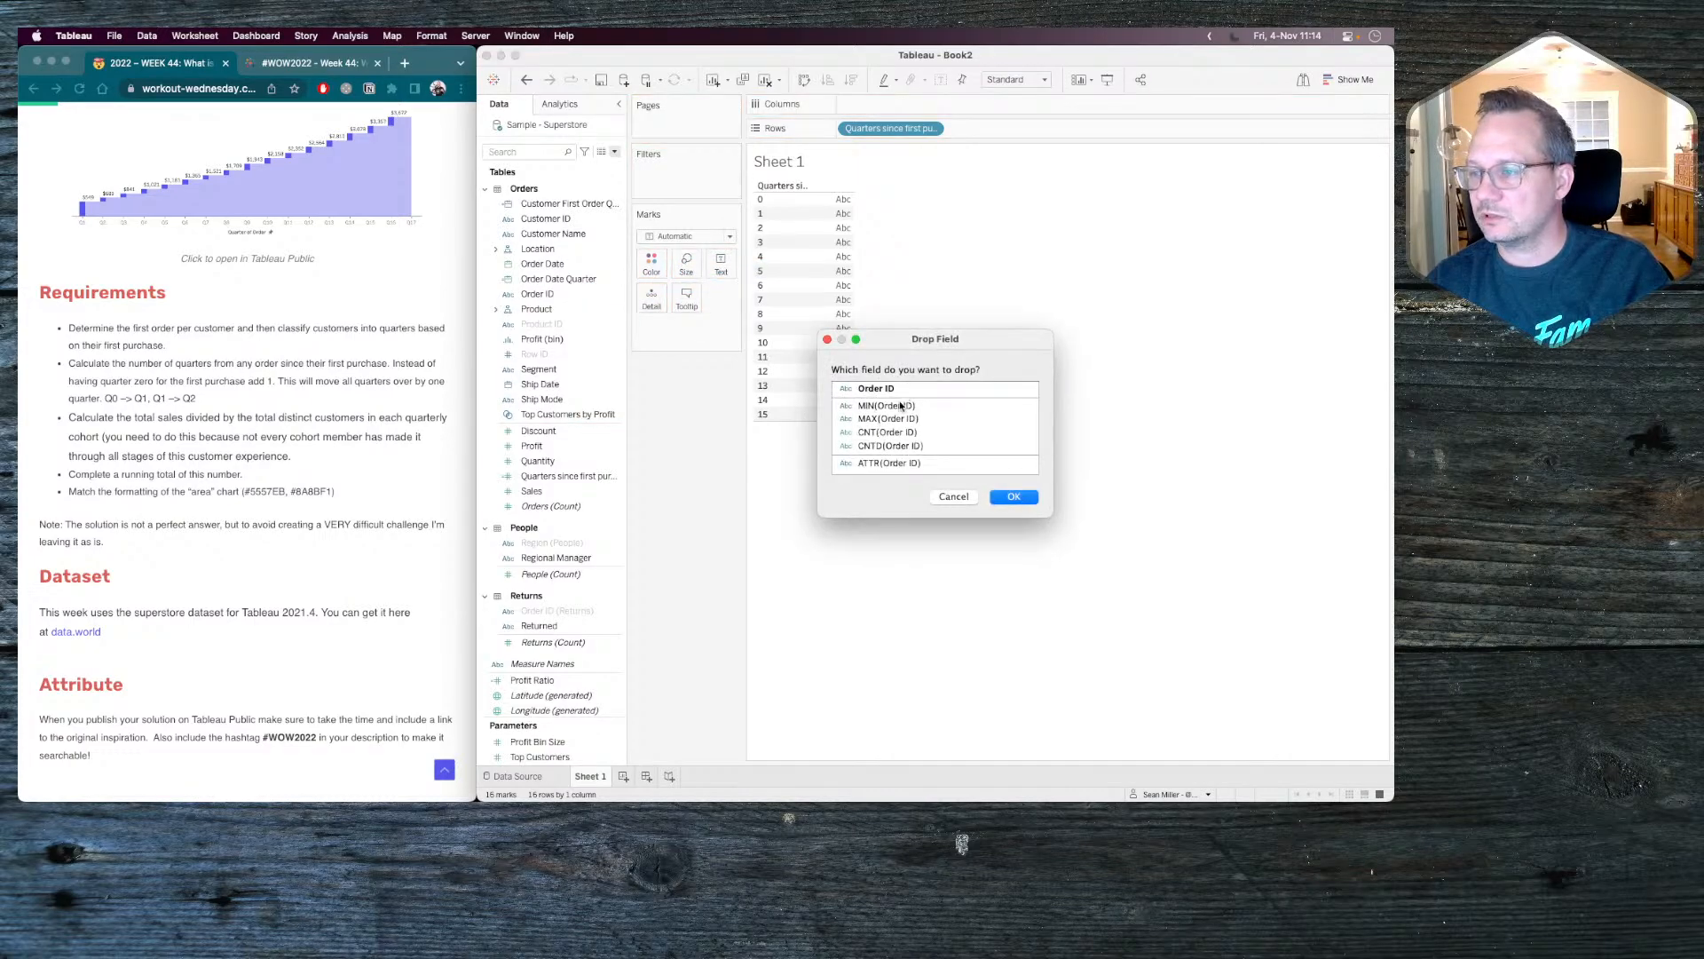
pyautogui.click(891, 444)
pyautogui.click(1012, 498)
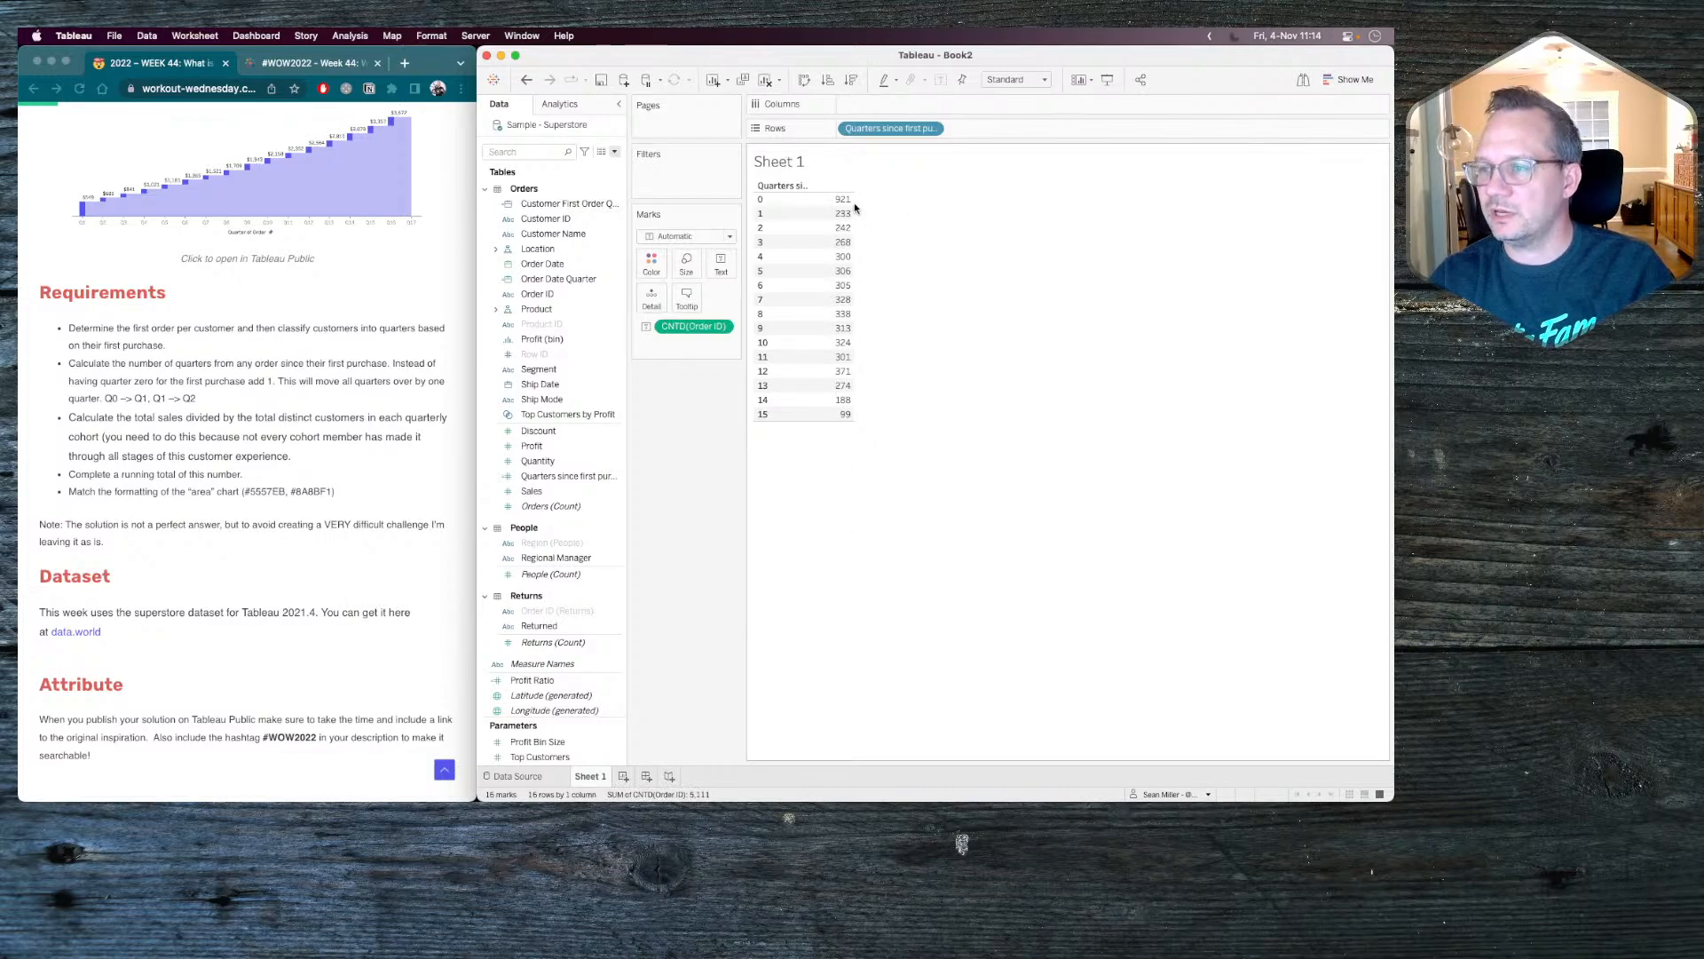
pyautogui.moveTo(841, 207)
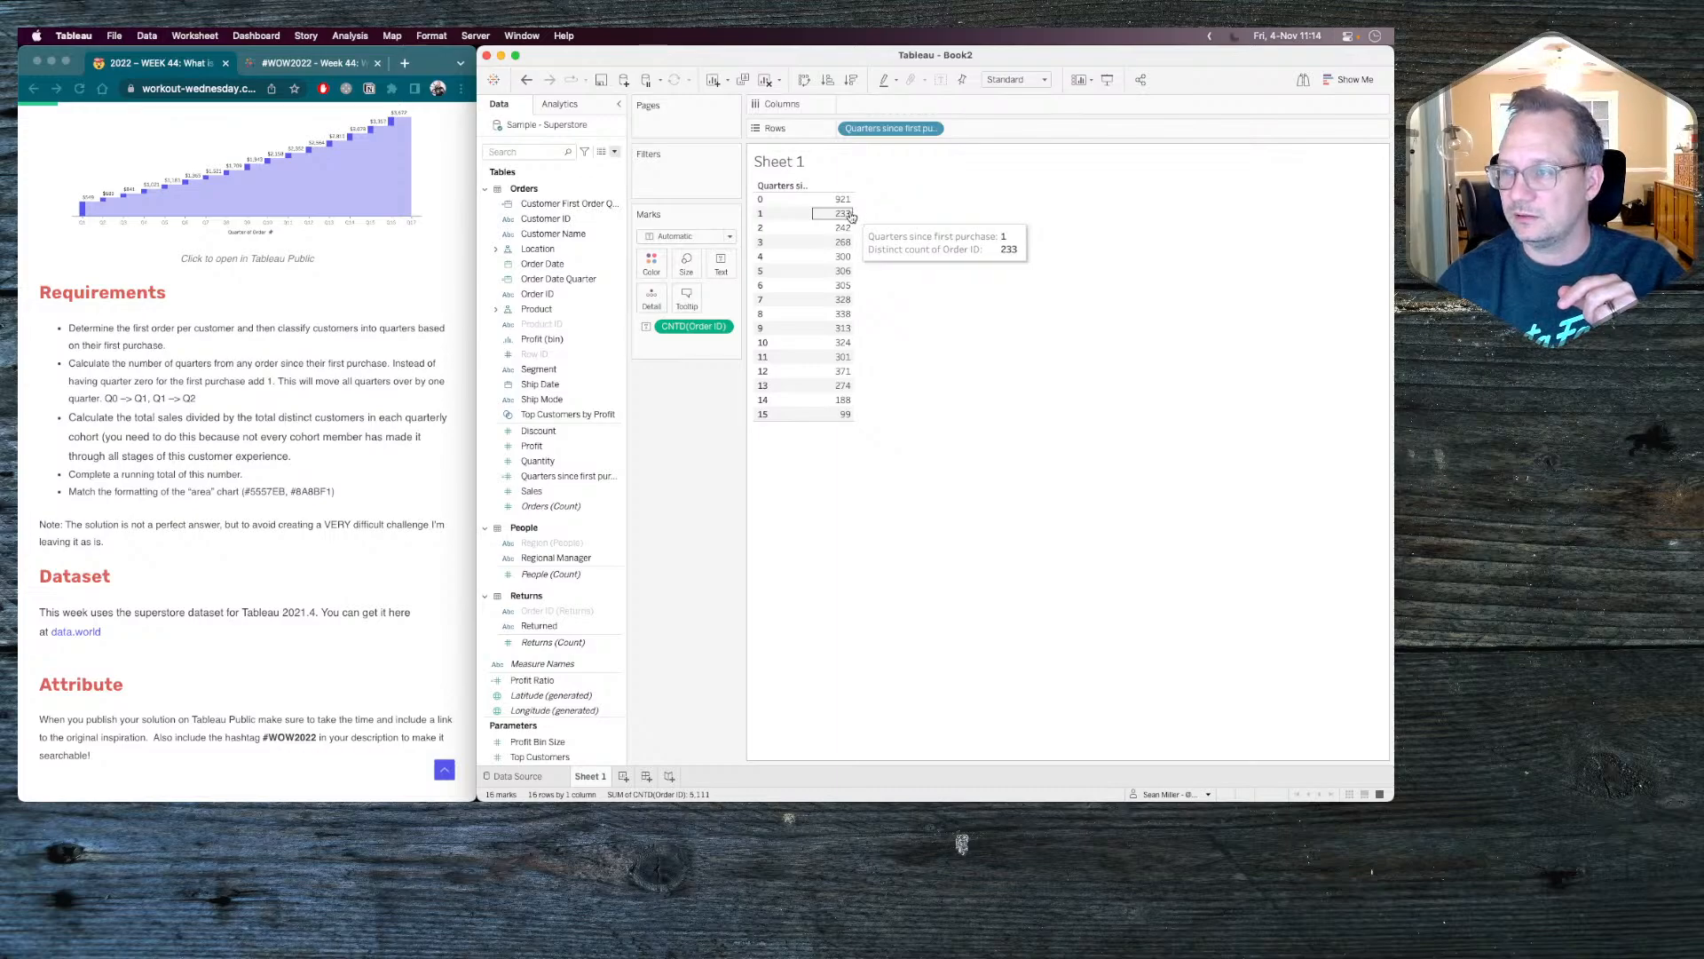
pyautogui.moveTo(841, 284)
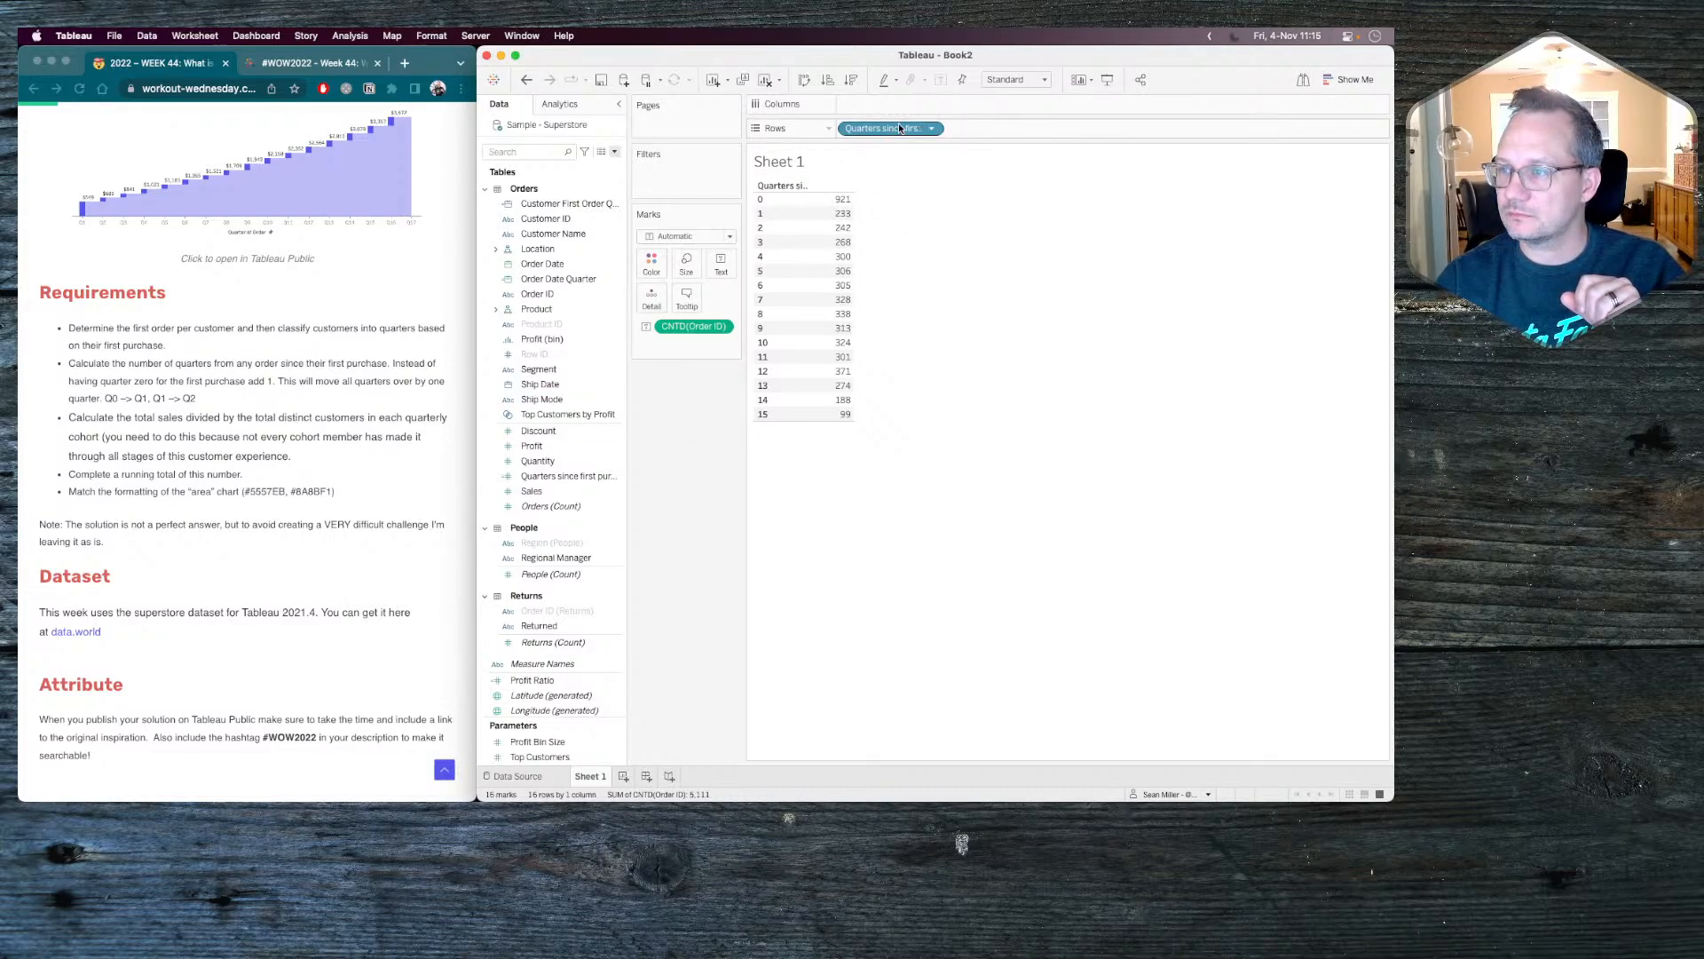
# Clear the sheet and place Customer First Order Quarter on Rows as a discrete exact date.
pyautogui.moveTo(887, 126)
pyautogui.mouseDown()
pyautogui.moveTo(714, 400)
pyautogui.moveTo(965, 127)
pyautogui.moveTo(794, 417)
pyautogui.moveTo(928, 128)
pyautogui.moveTo(887, 127)
pyautogui.mouseUp()
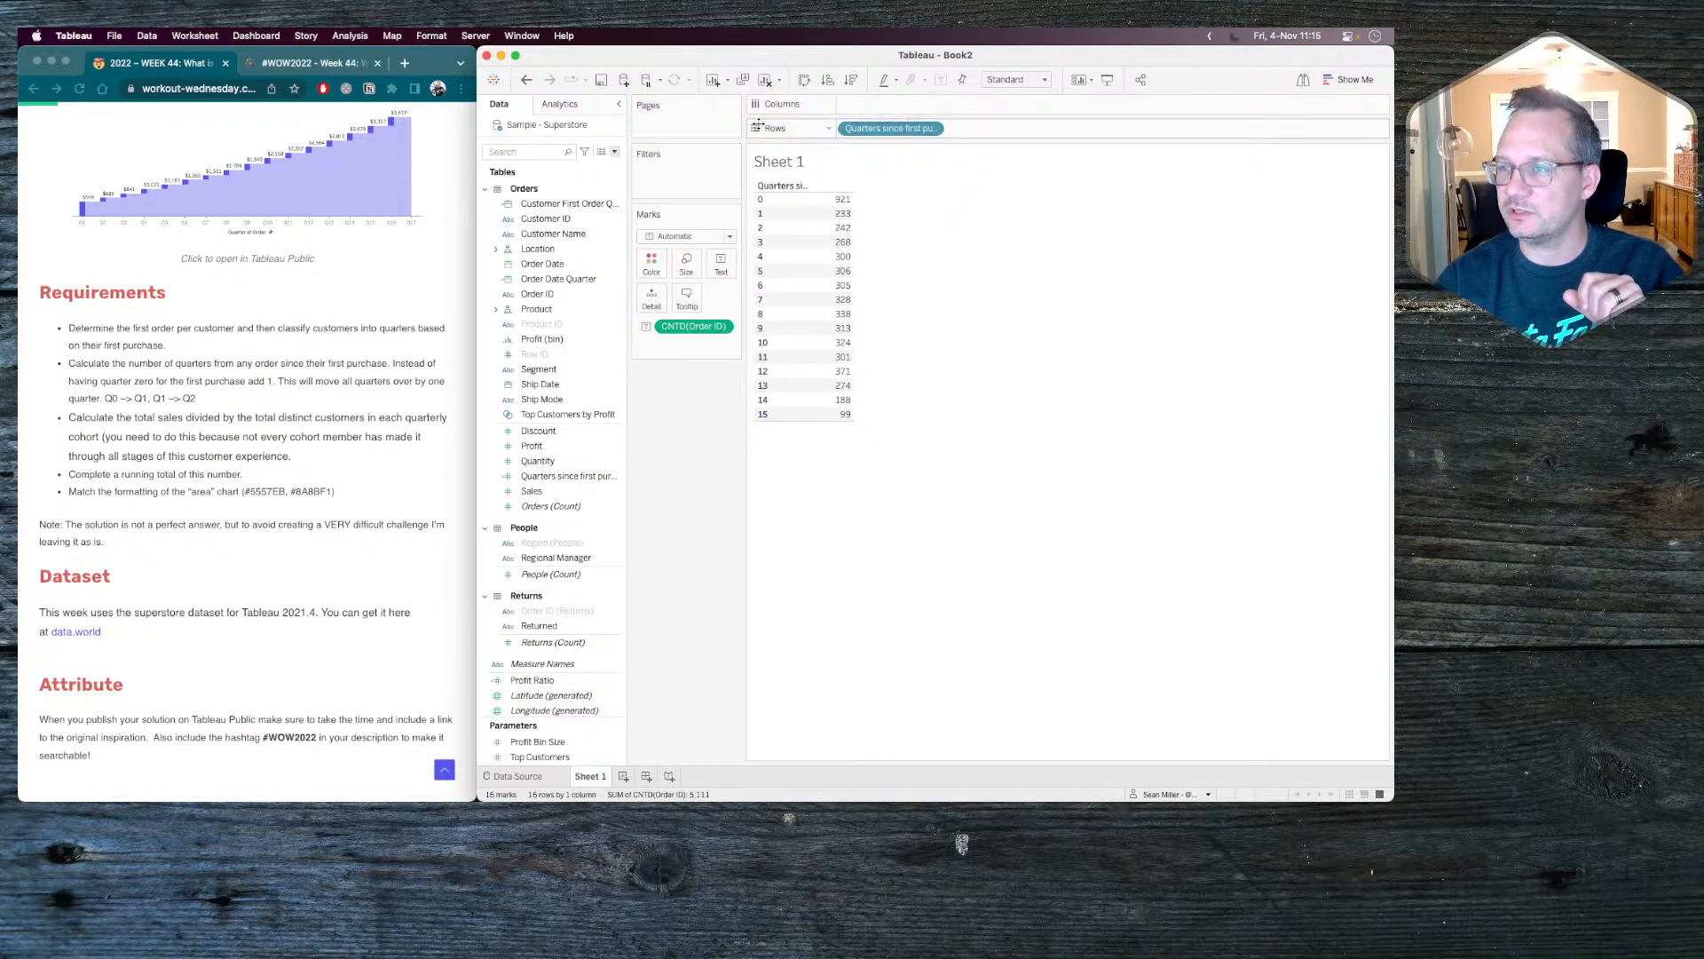
pyautogui.click(765, 80)
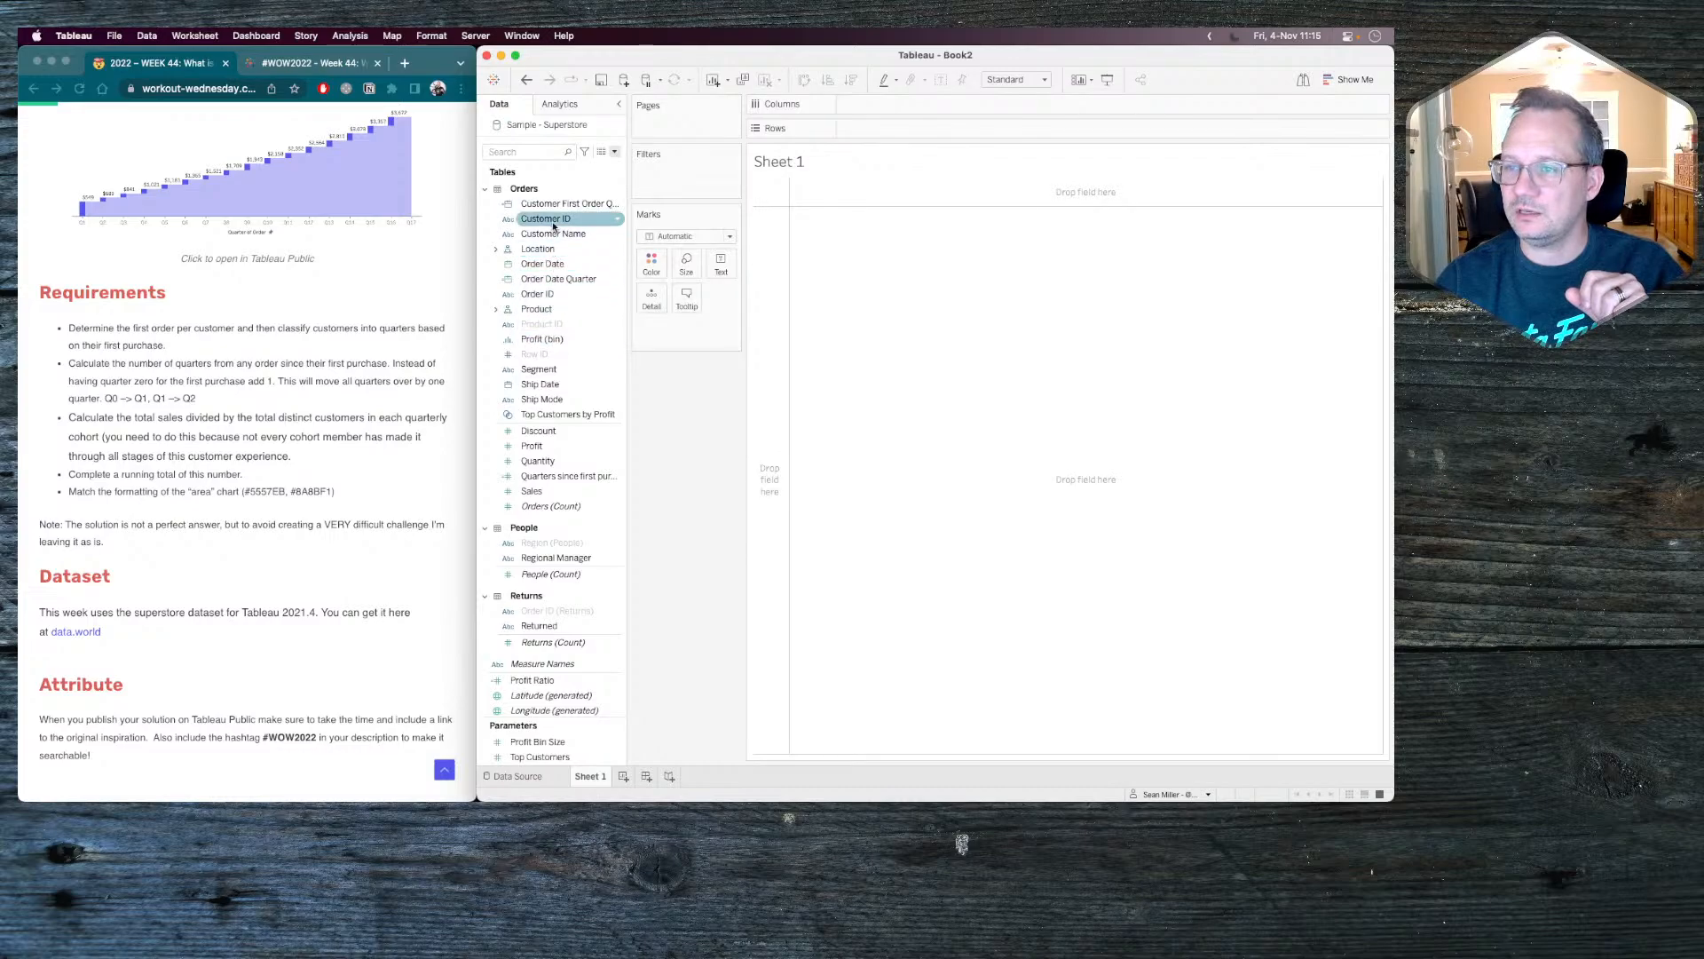
pyautogui.moveTo(559, 204); pyautogui.dragTo(909, 131)
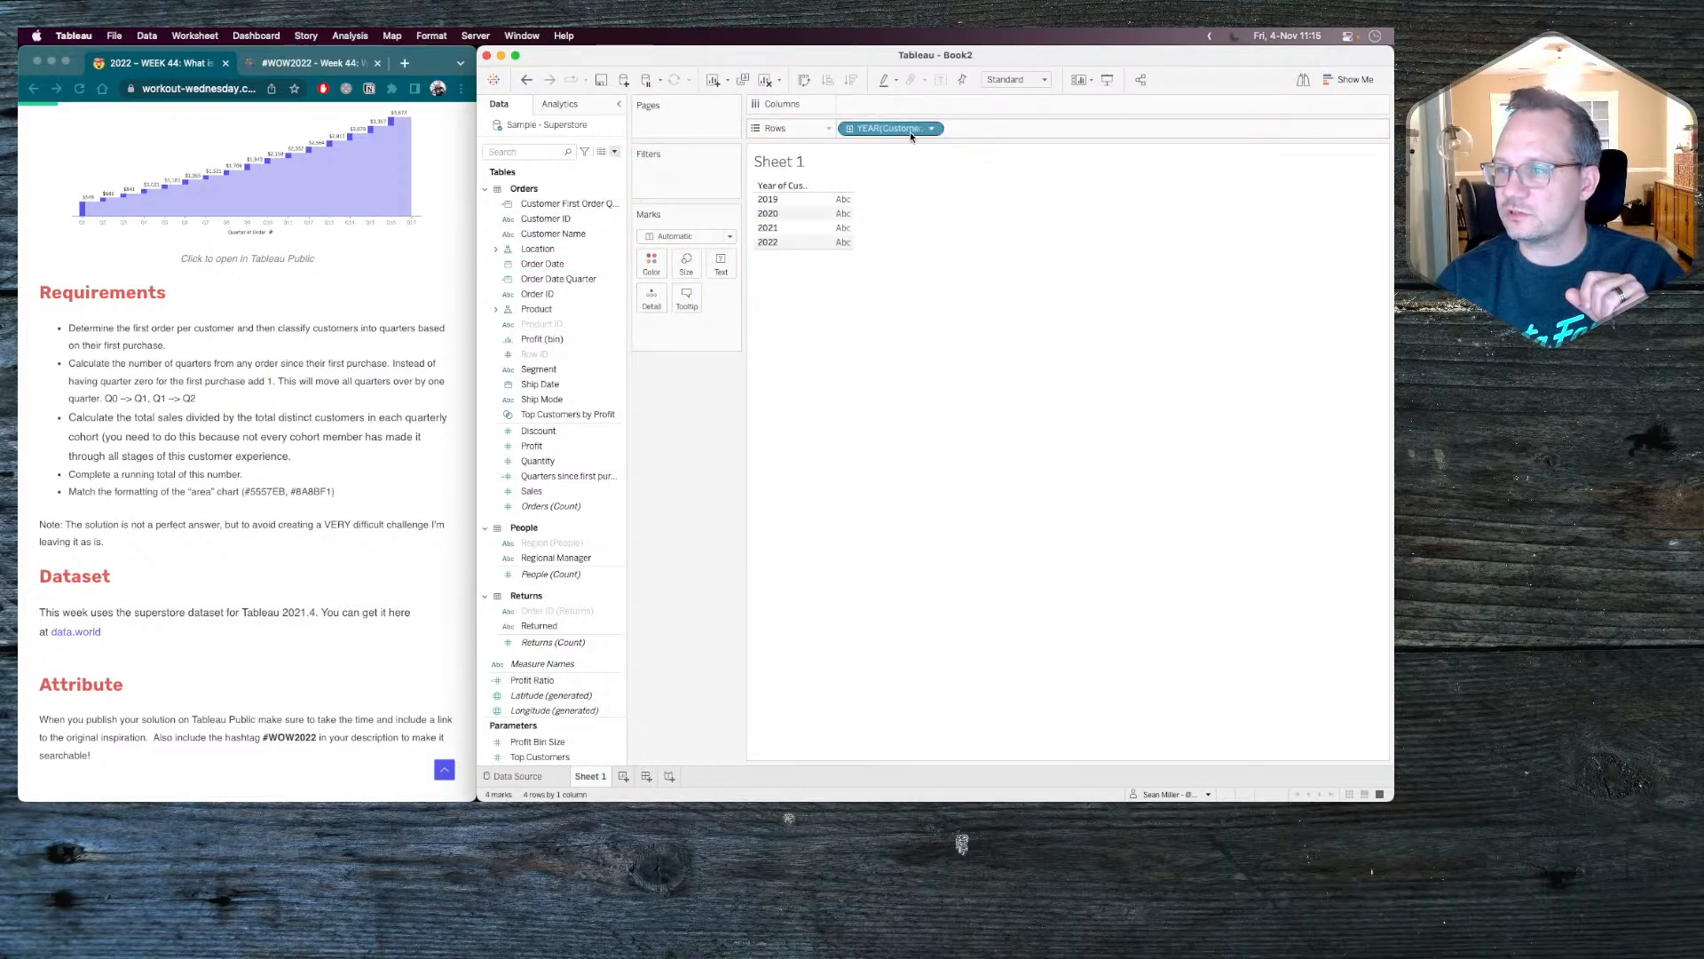
pyautogui.click(932, 129)
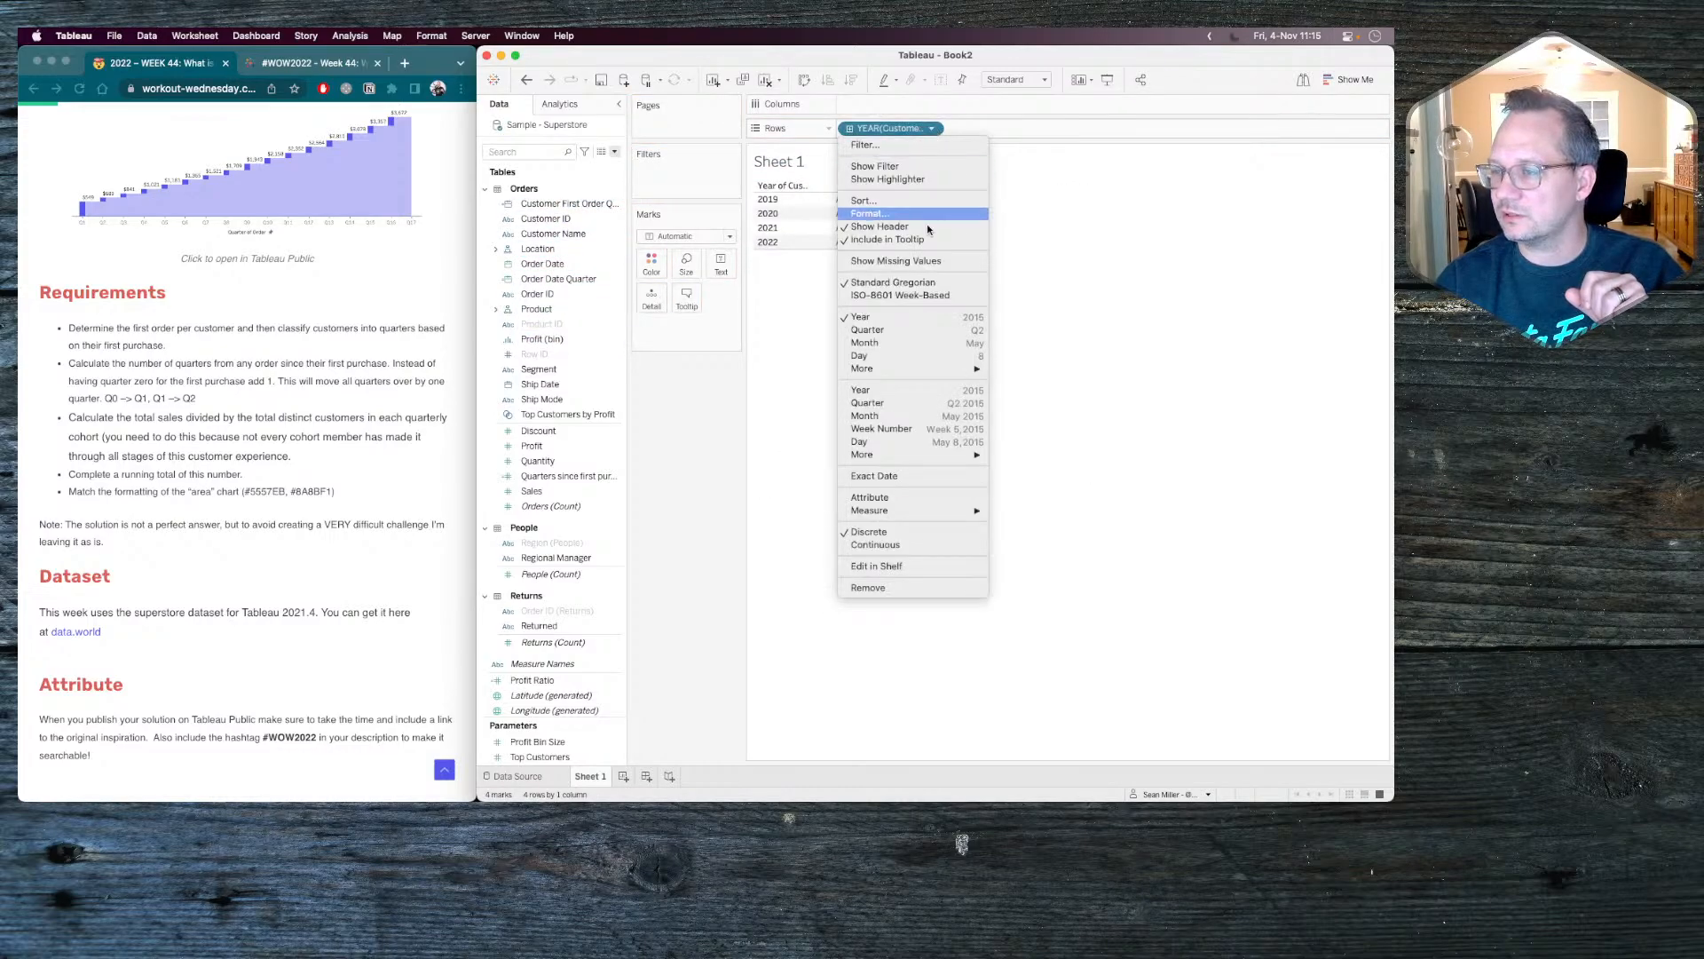
pyautogui.click(902, 475)
pyautogui.click(931, 129)
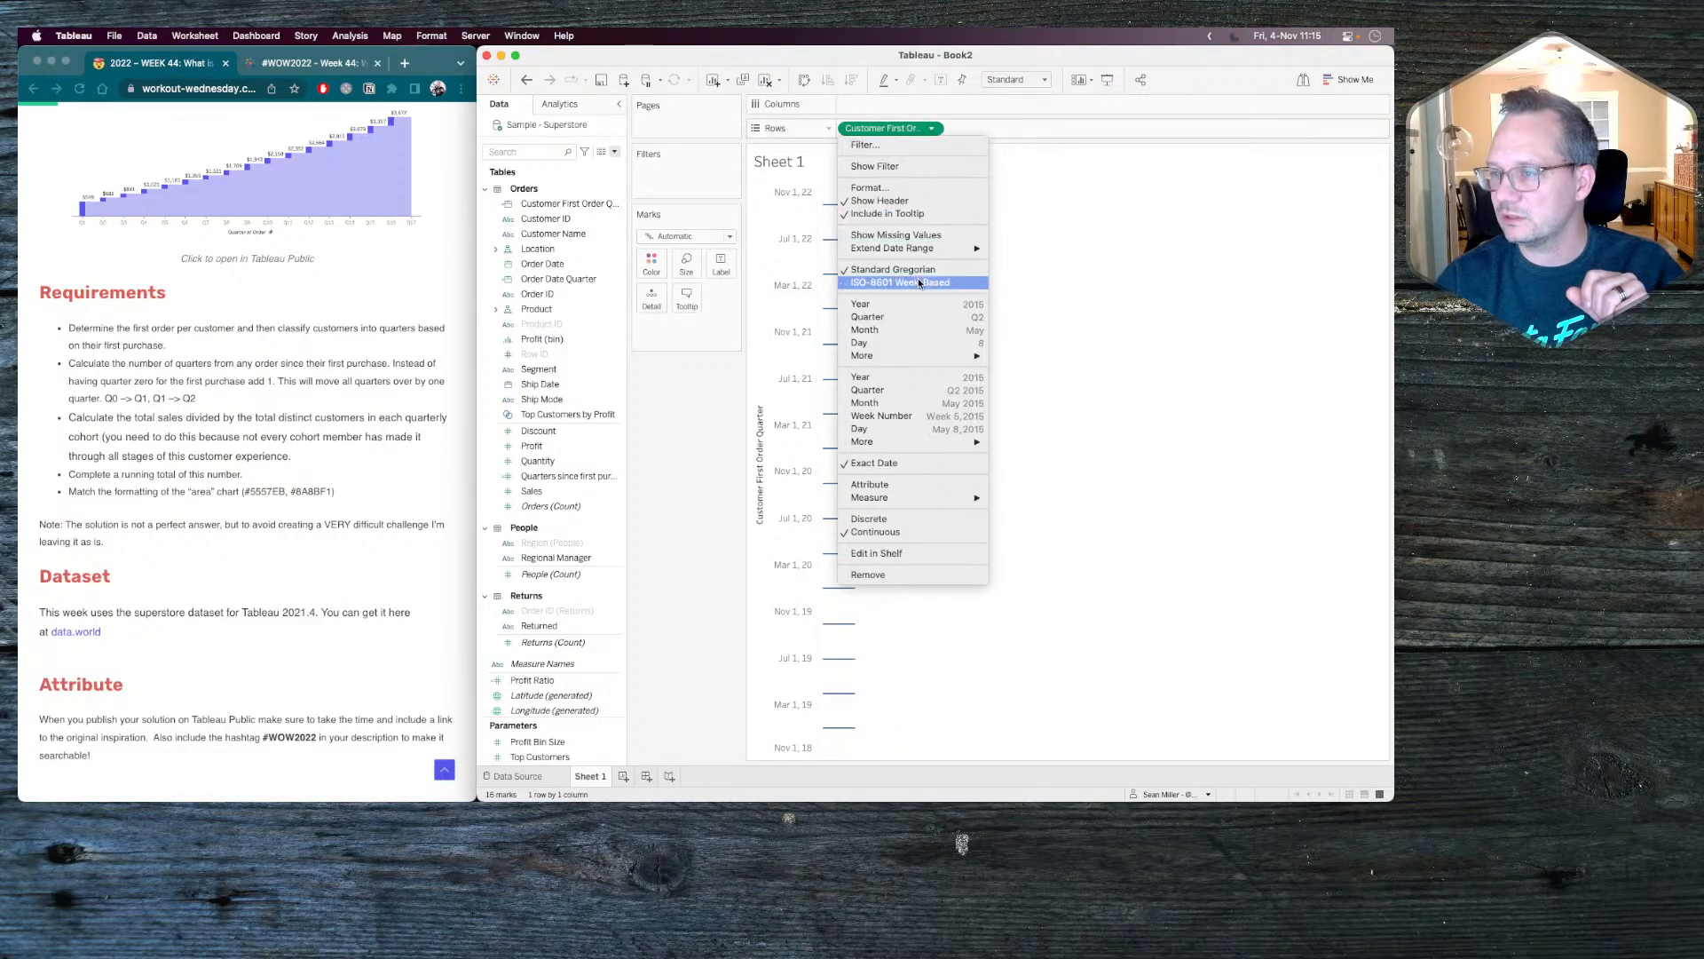
pyautogui.click(891, 520)
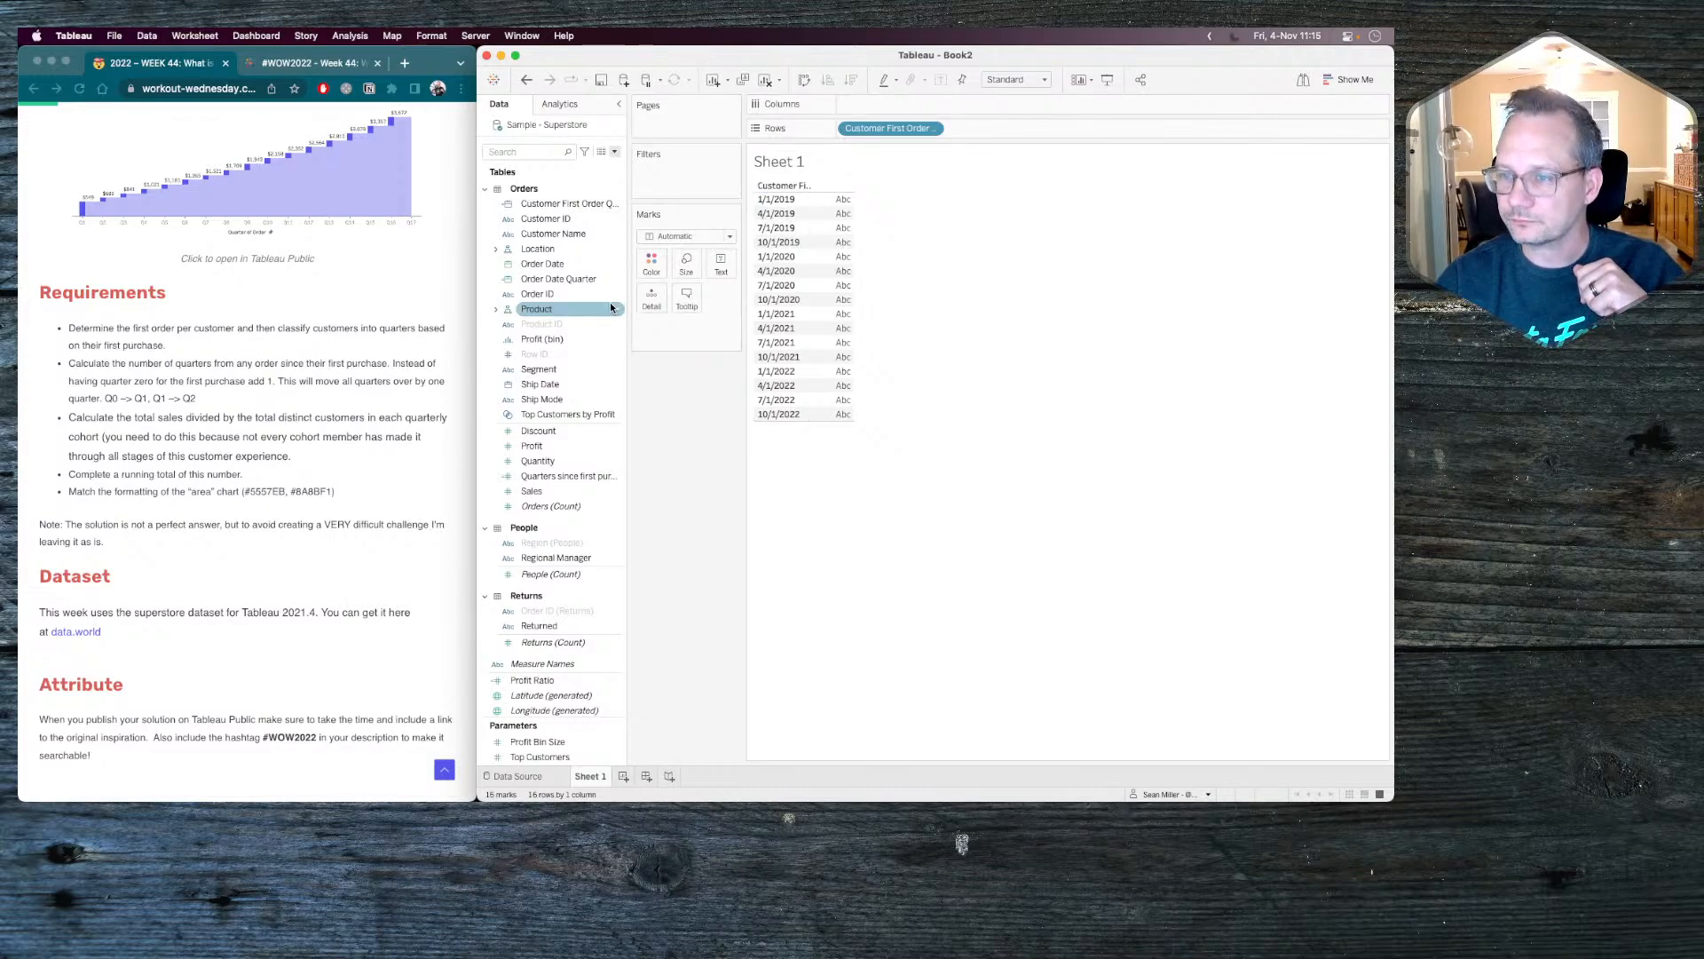
# Add Order Date Quarter to Rows after Customer First Order Quarter and make it discrete.
pyautogui.moveTo(558, 280); pyautogui.dragTo(996, 129)
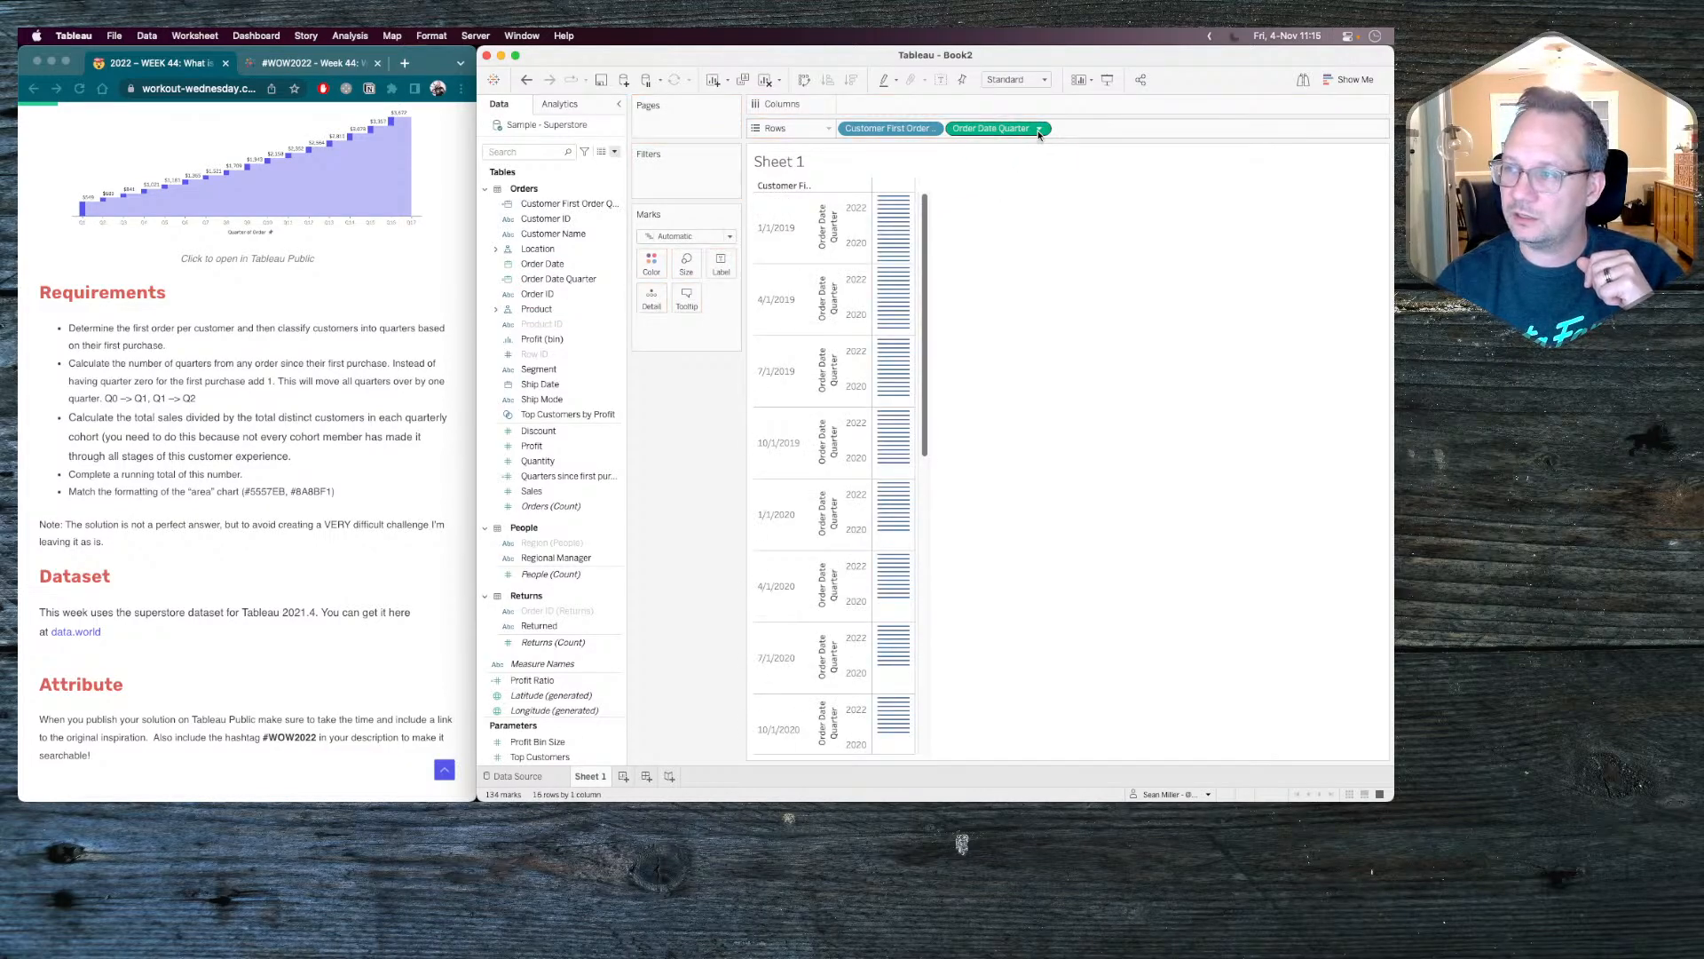
pyautogui.click(1039, 129)
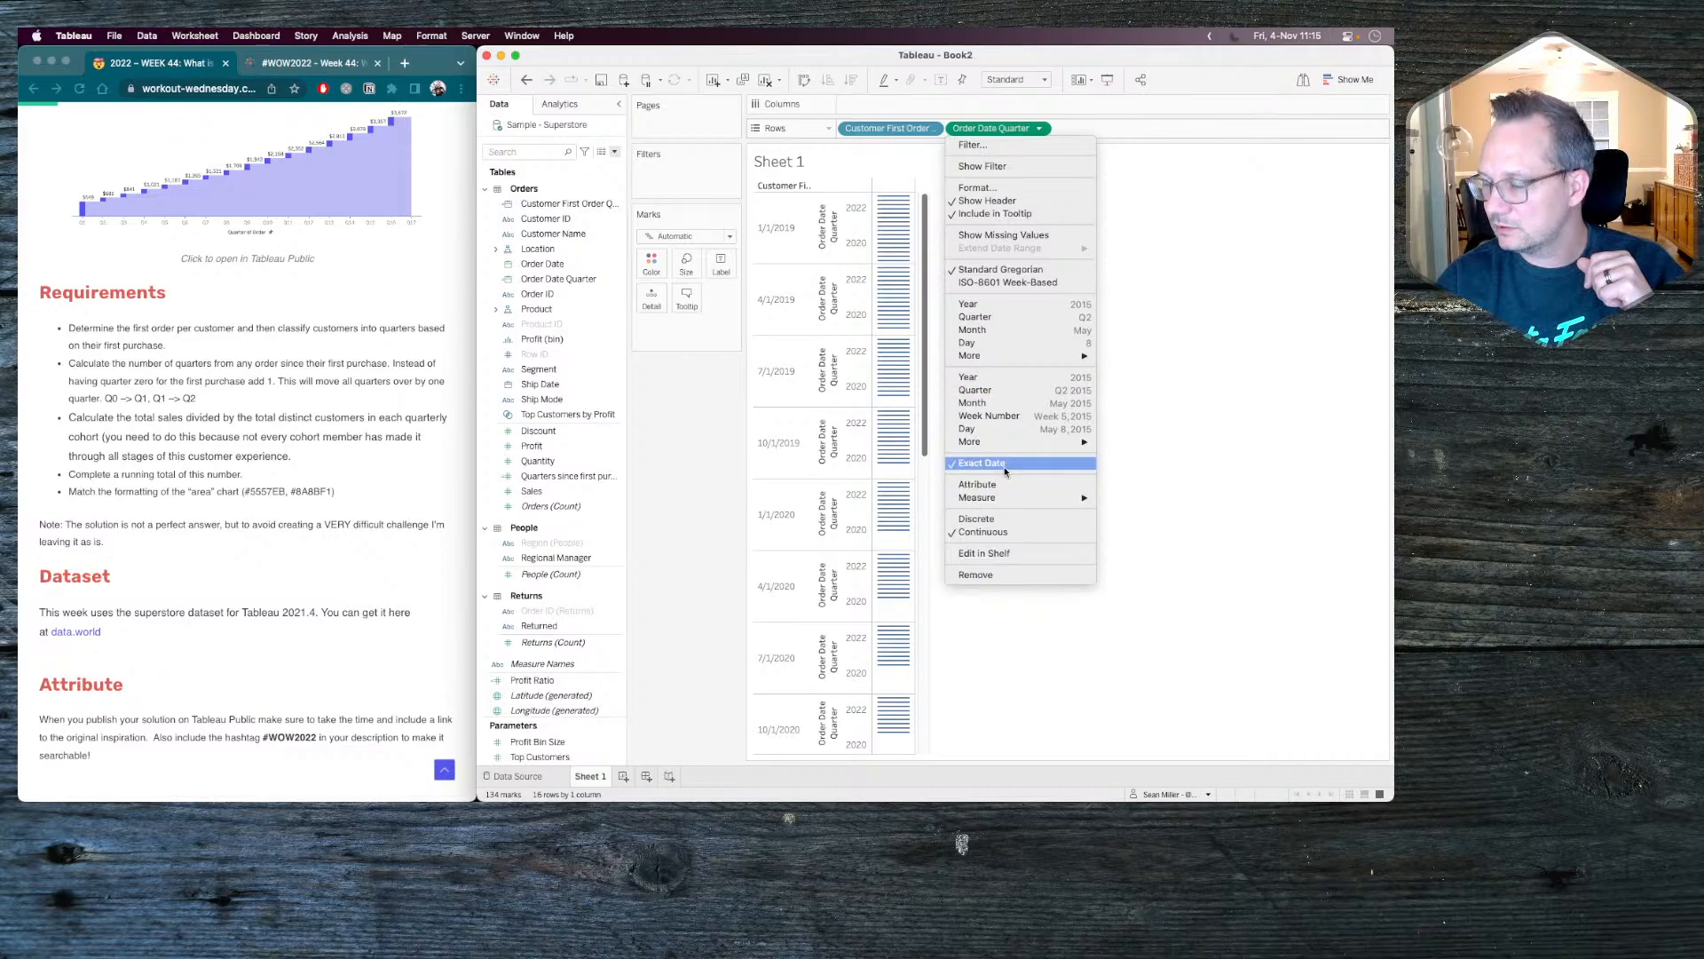
pyautogui.click(1004, 519)
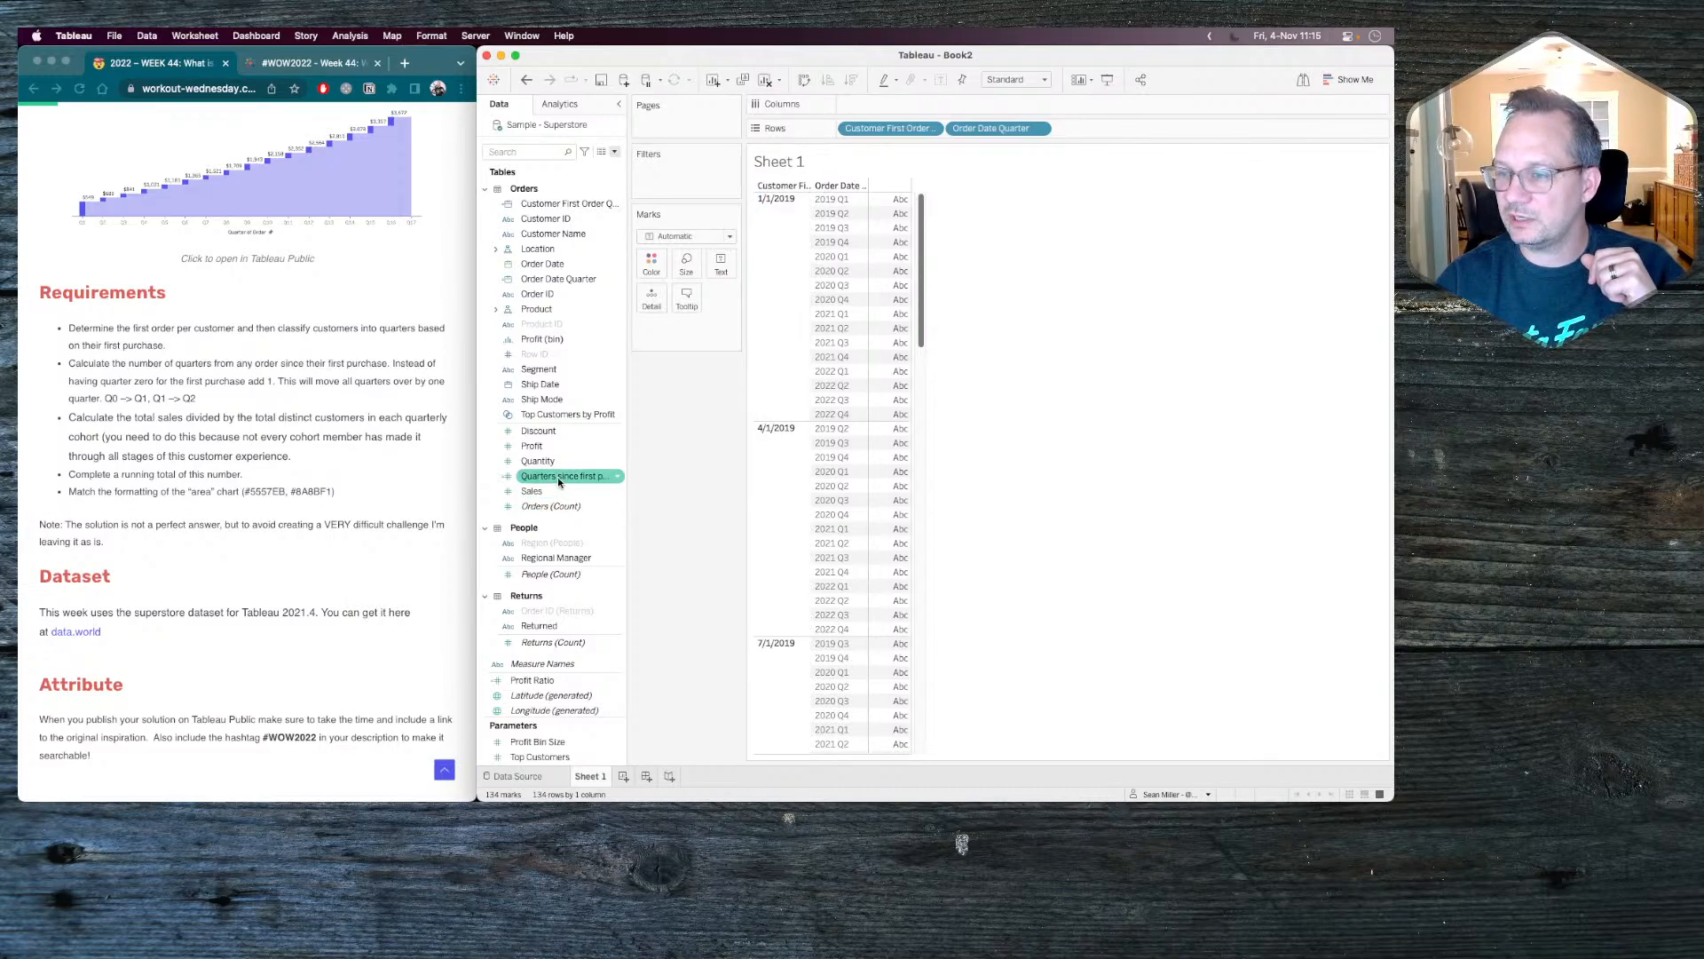
# Show Quarters since first purchase as a text dimension and check its values against the first order and order date quarters.
pyautogui.moveTo(567, 478); pyautogui.dragTo(734, 260)
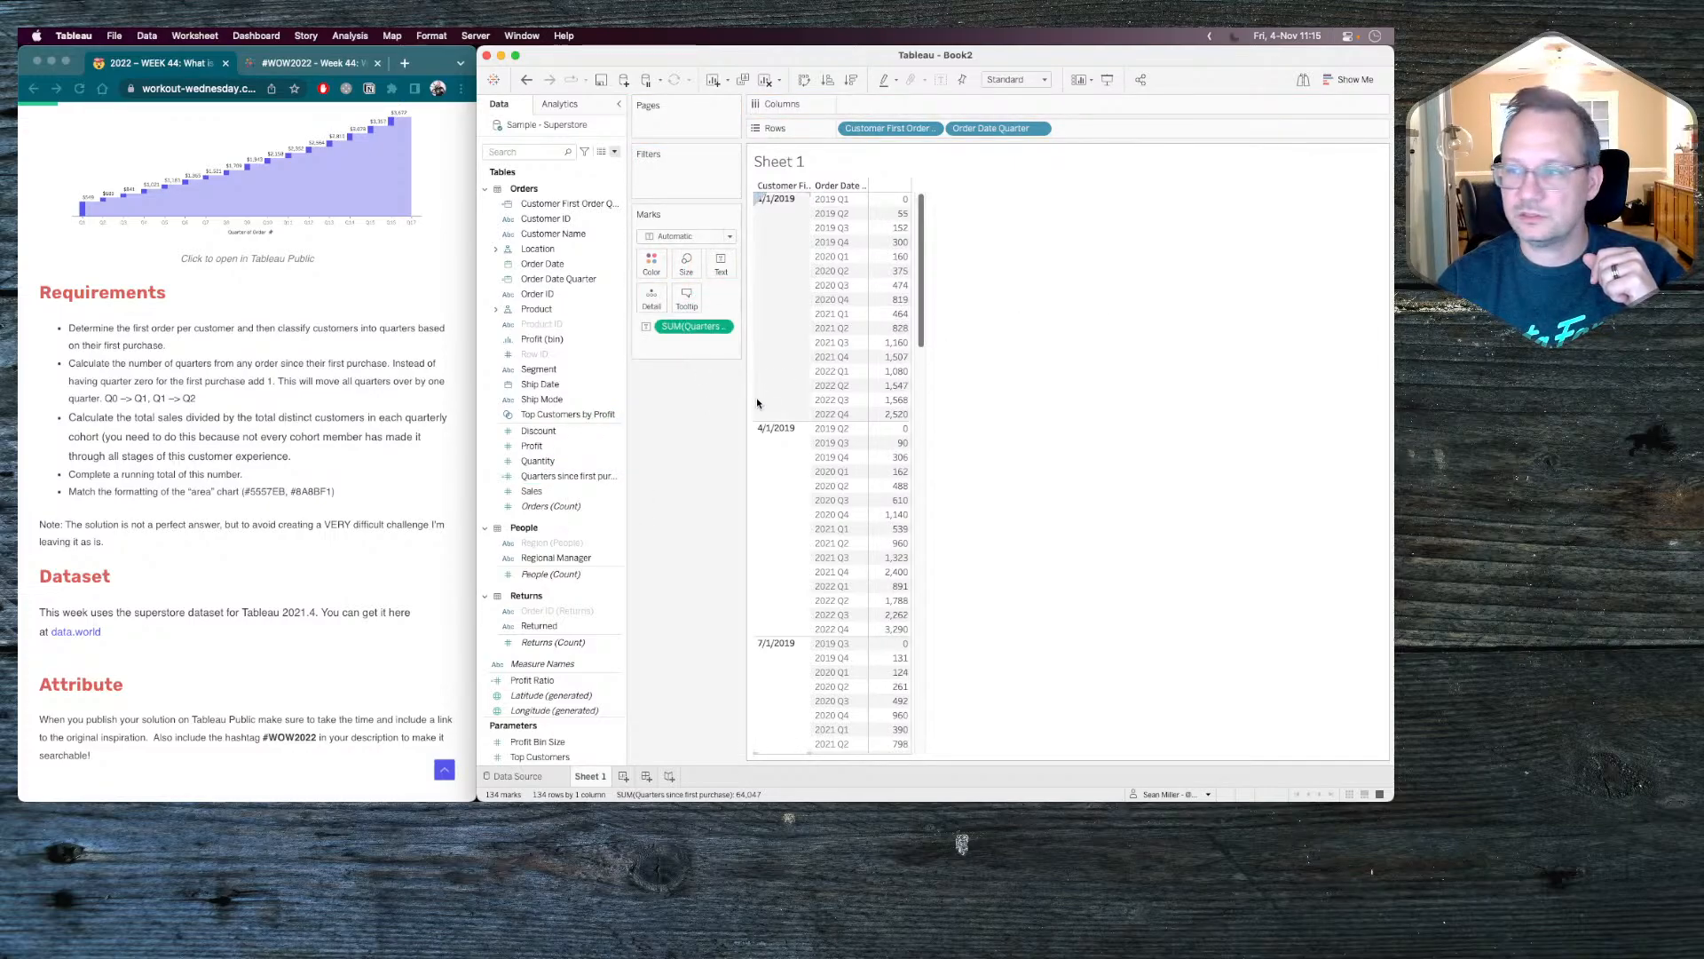
pyautogui.click(721, 327)
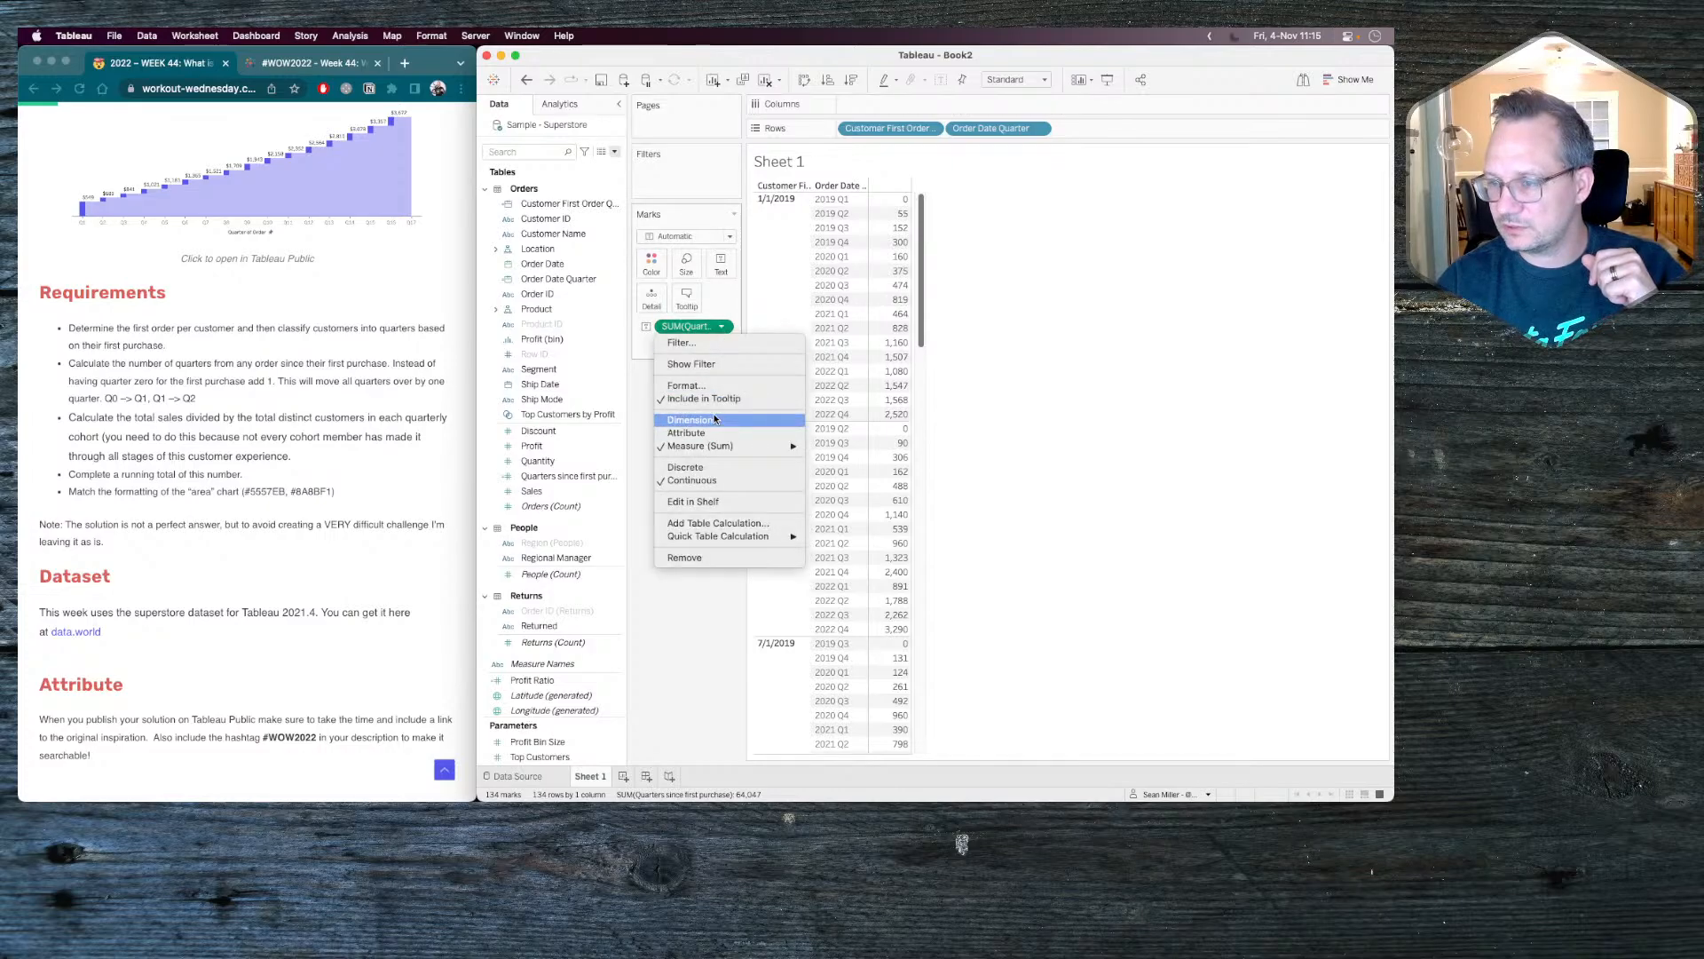
pyautogui.click(713, 425)
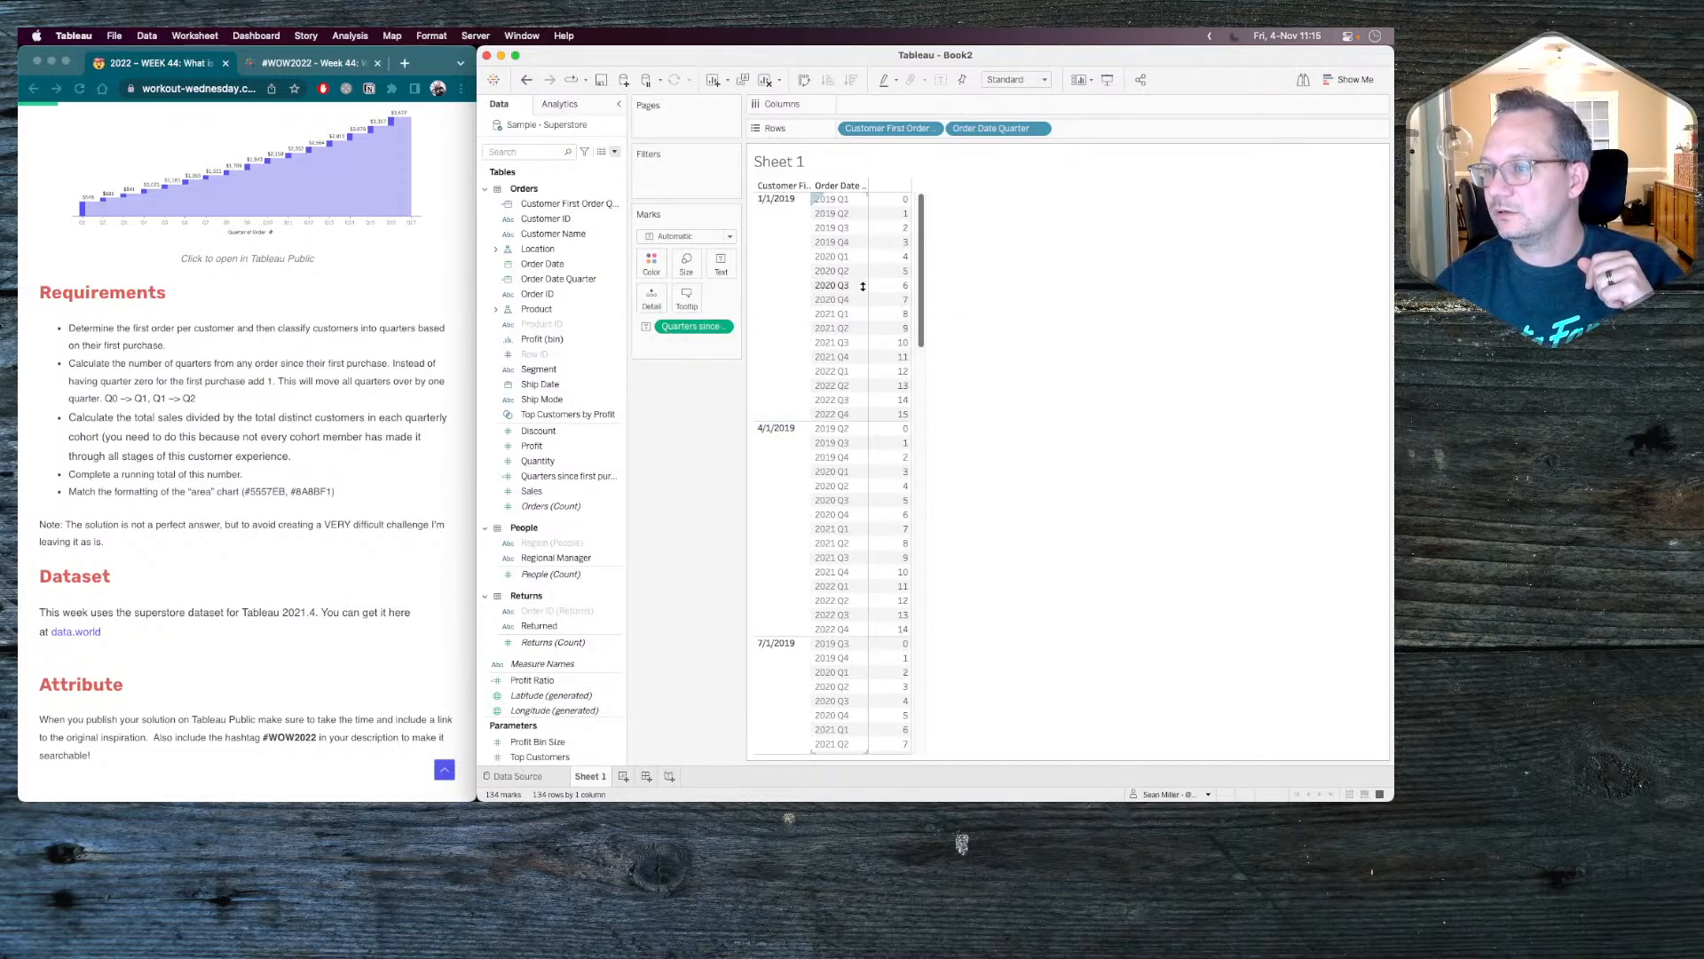
pyautogui.moveTo(877, 231)
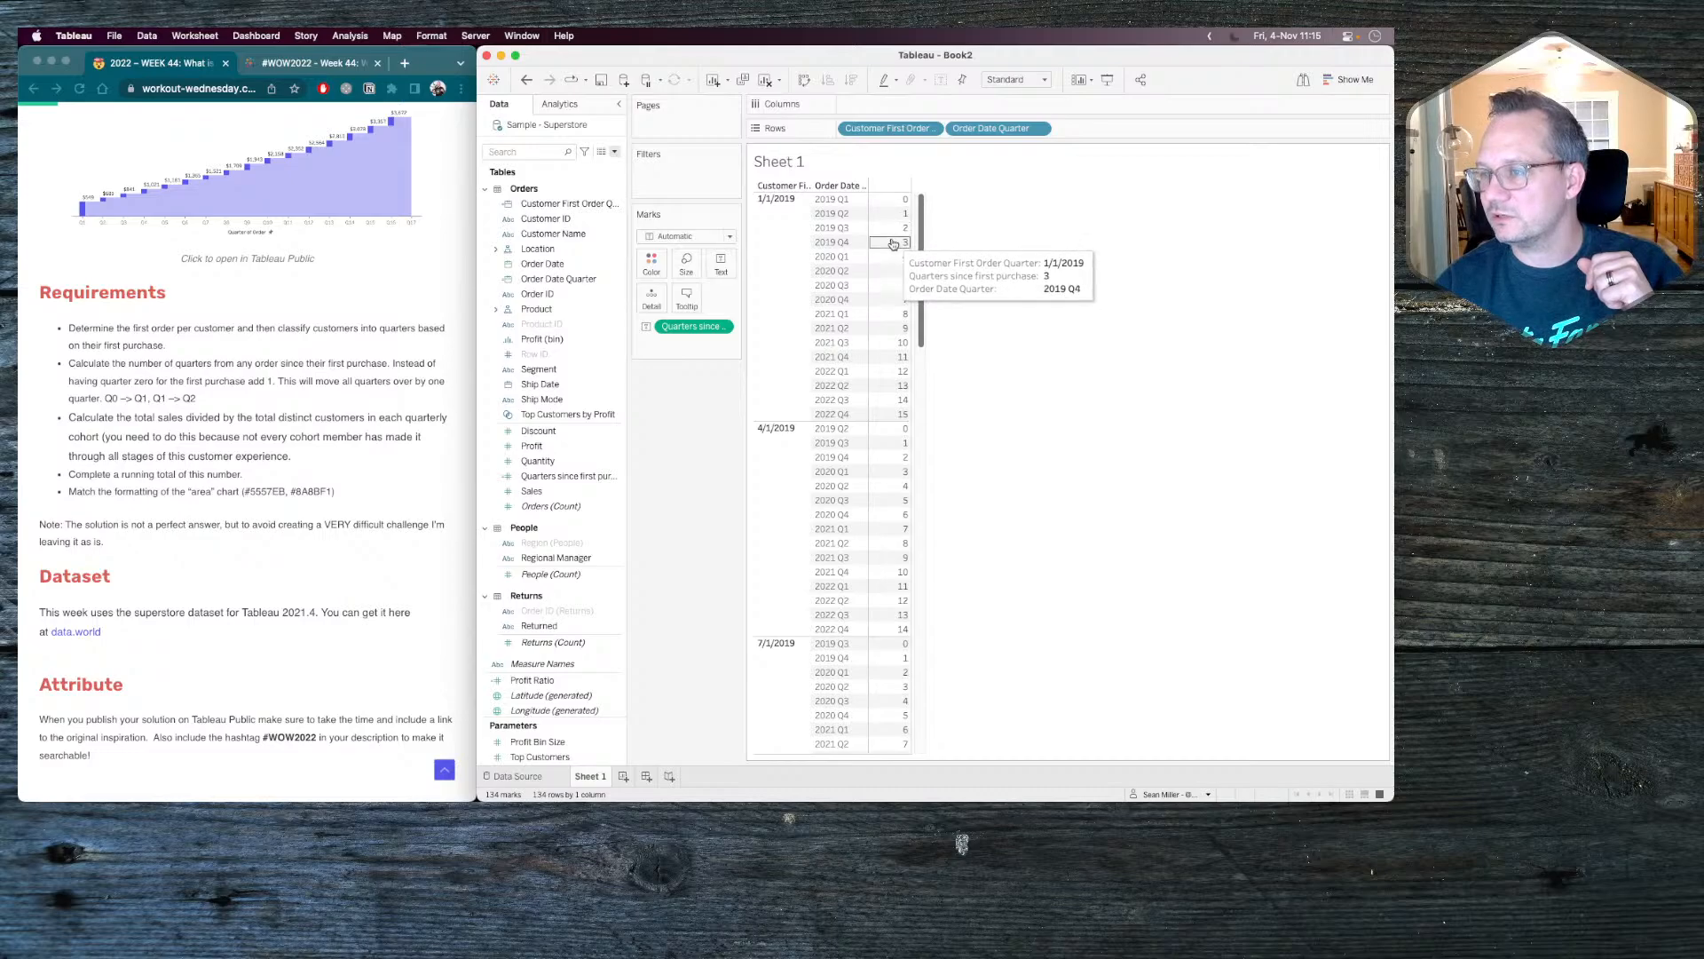
pyautogui.click(804, 202)
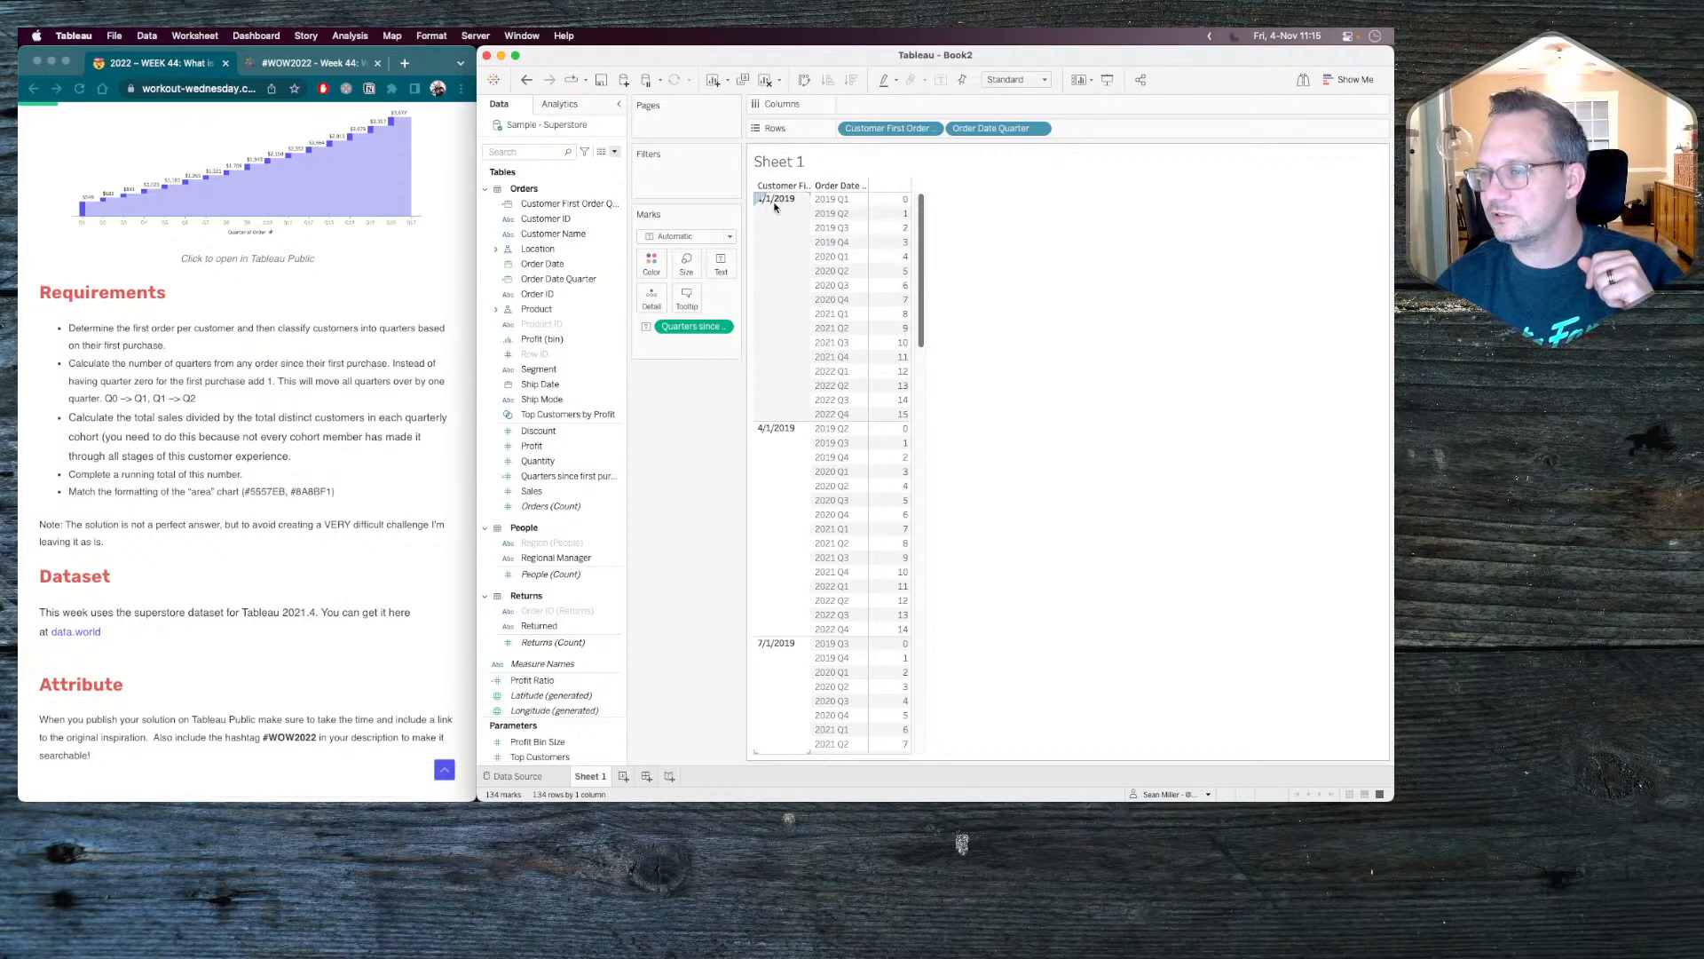
pyautogui.click(834, 200)
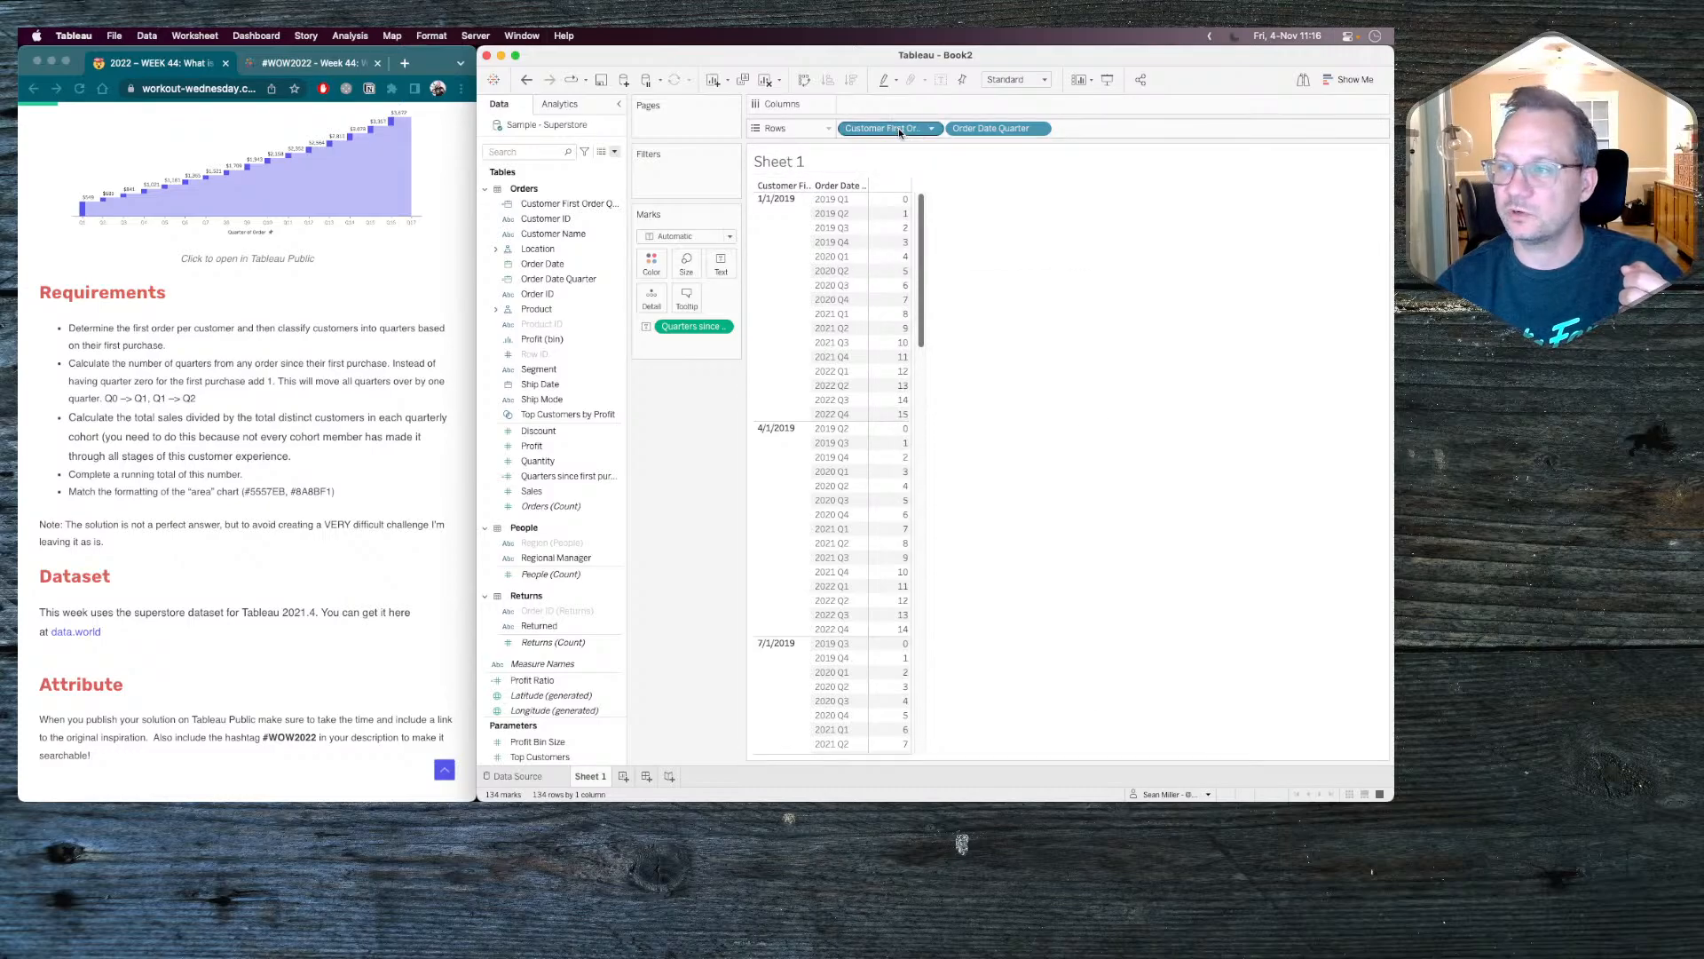
# Clear the sheet and start a new calculated field based on Customer First Order Quarter.
pyautogui.click(763, 82)
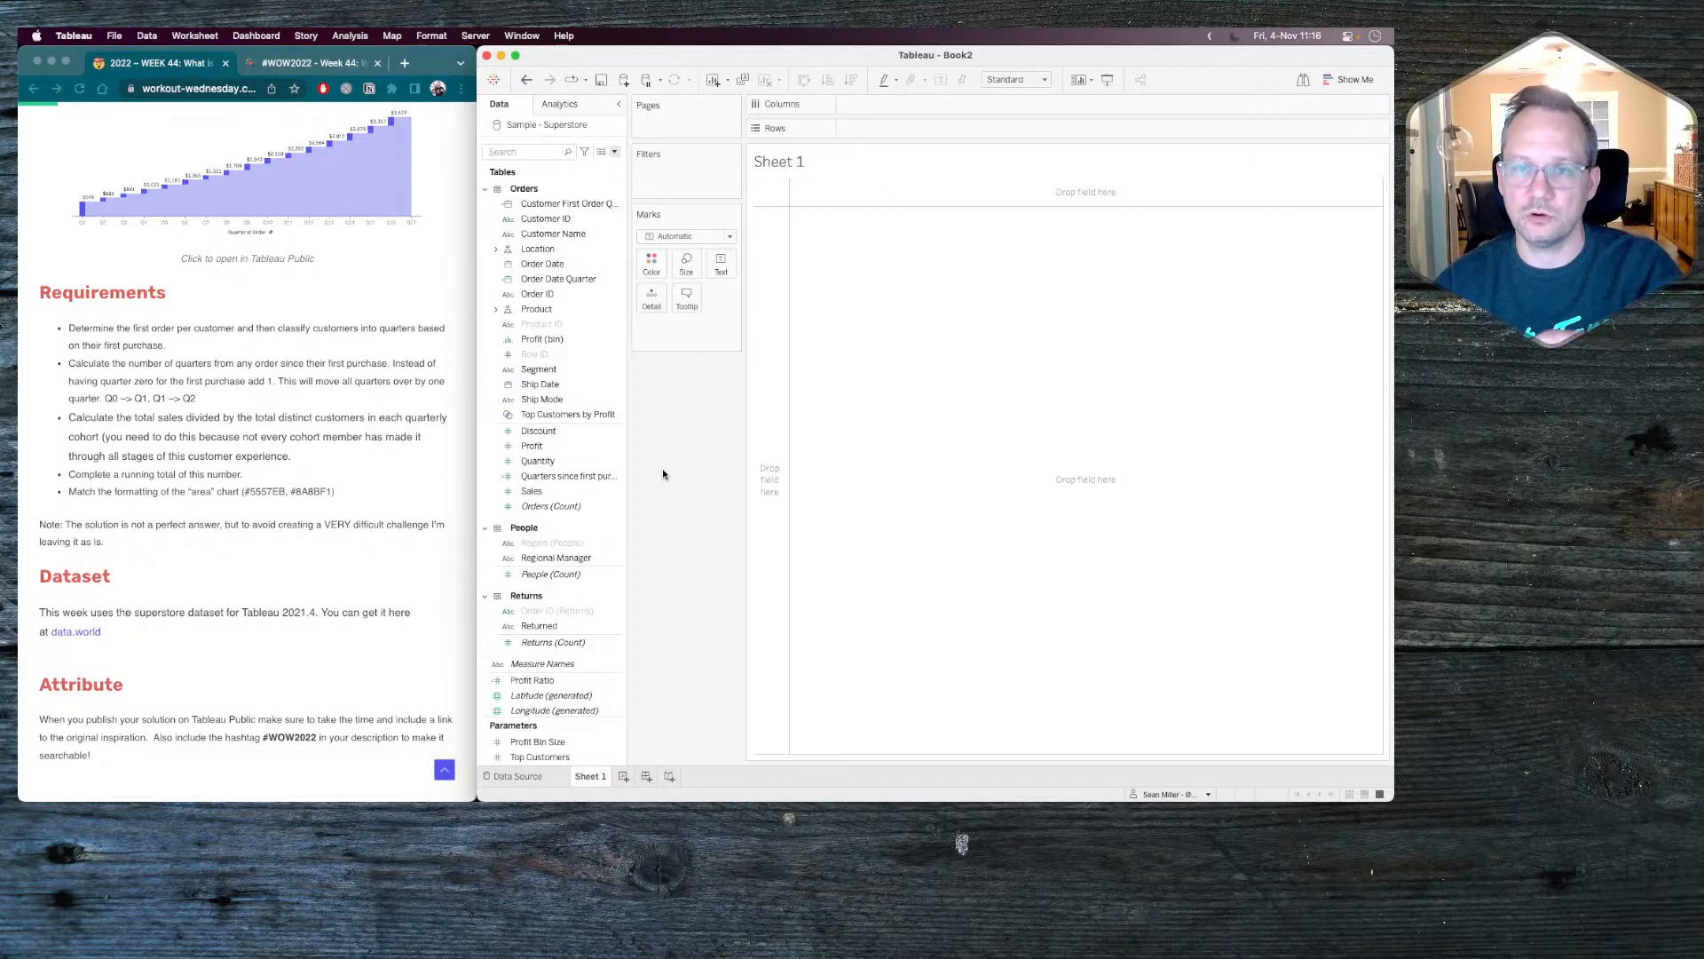
pyautogui.click(603, 234)
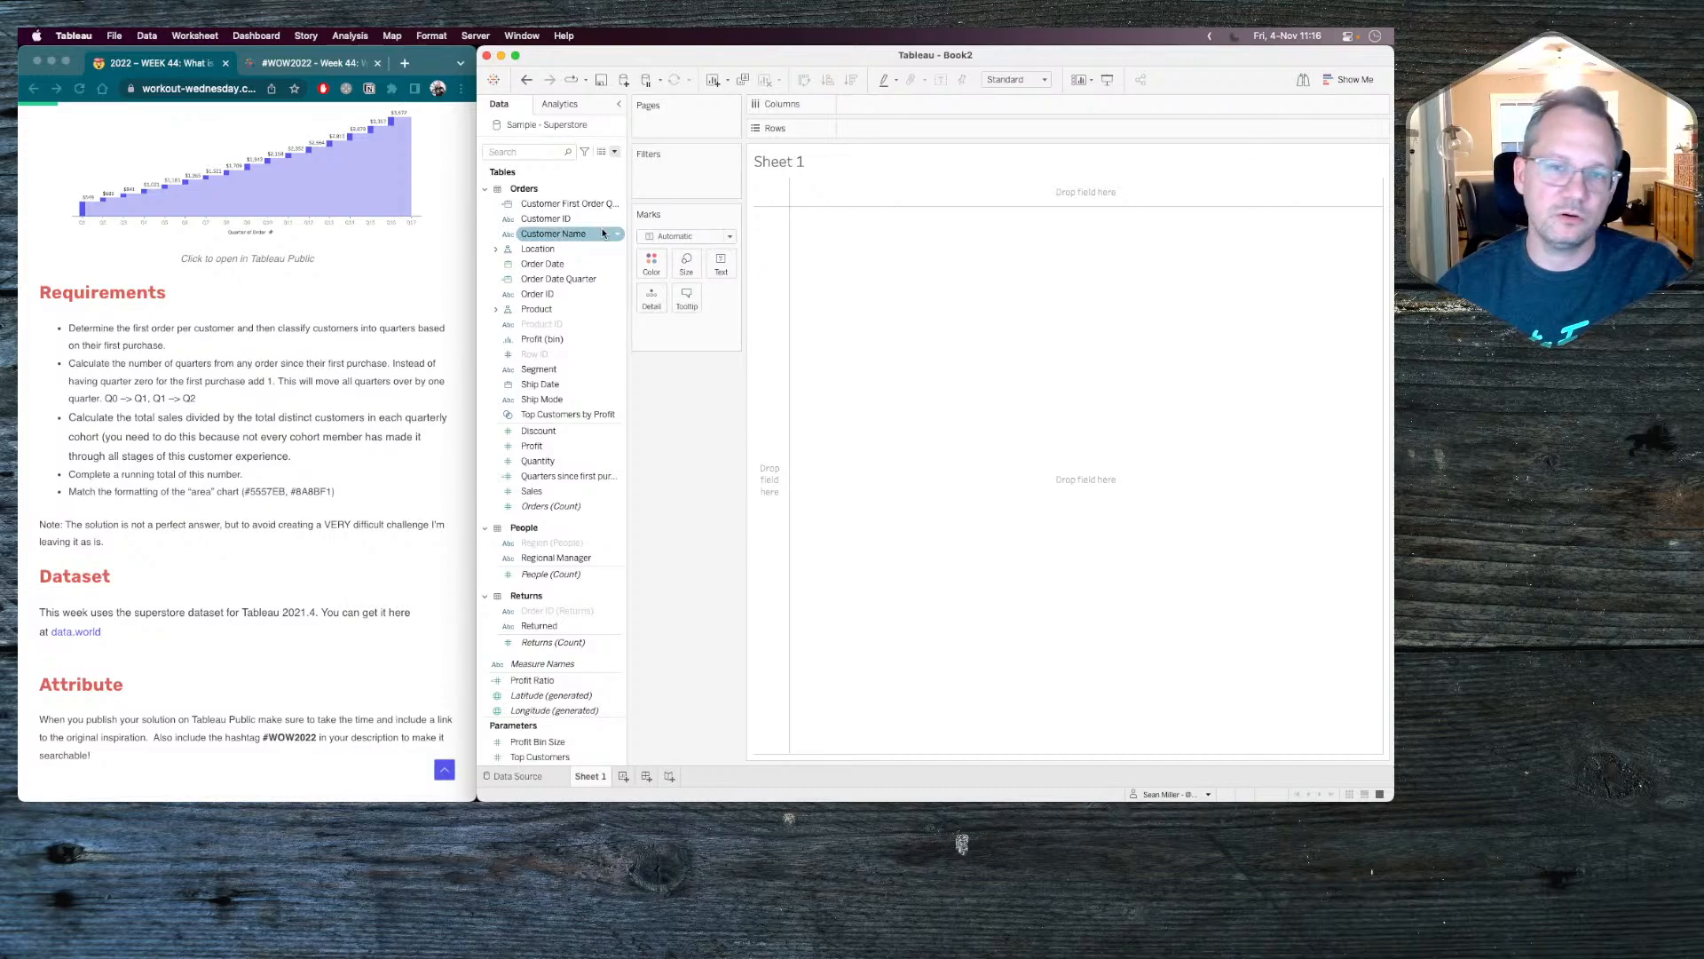
pyautogui.click(551, 477)
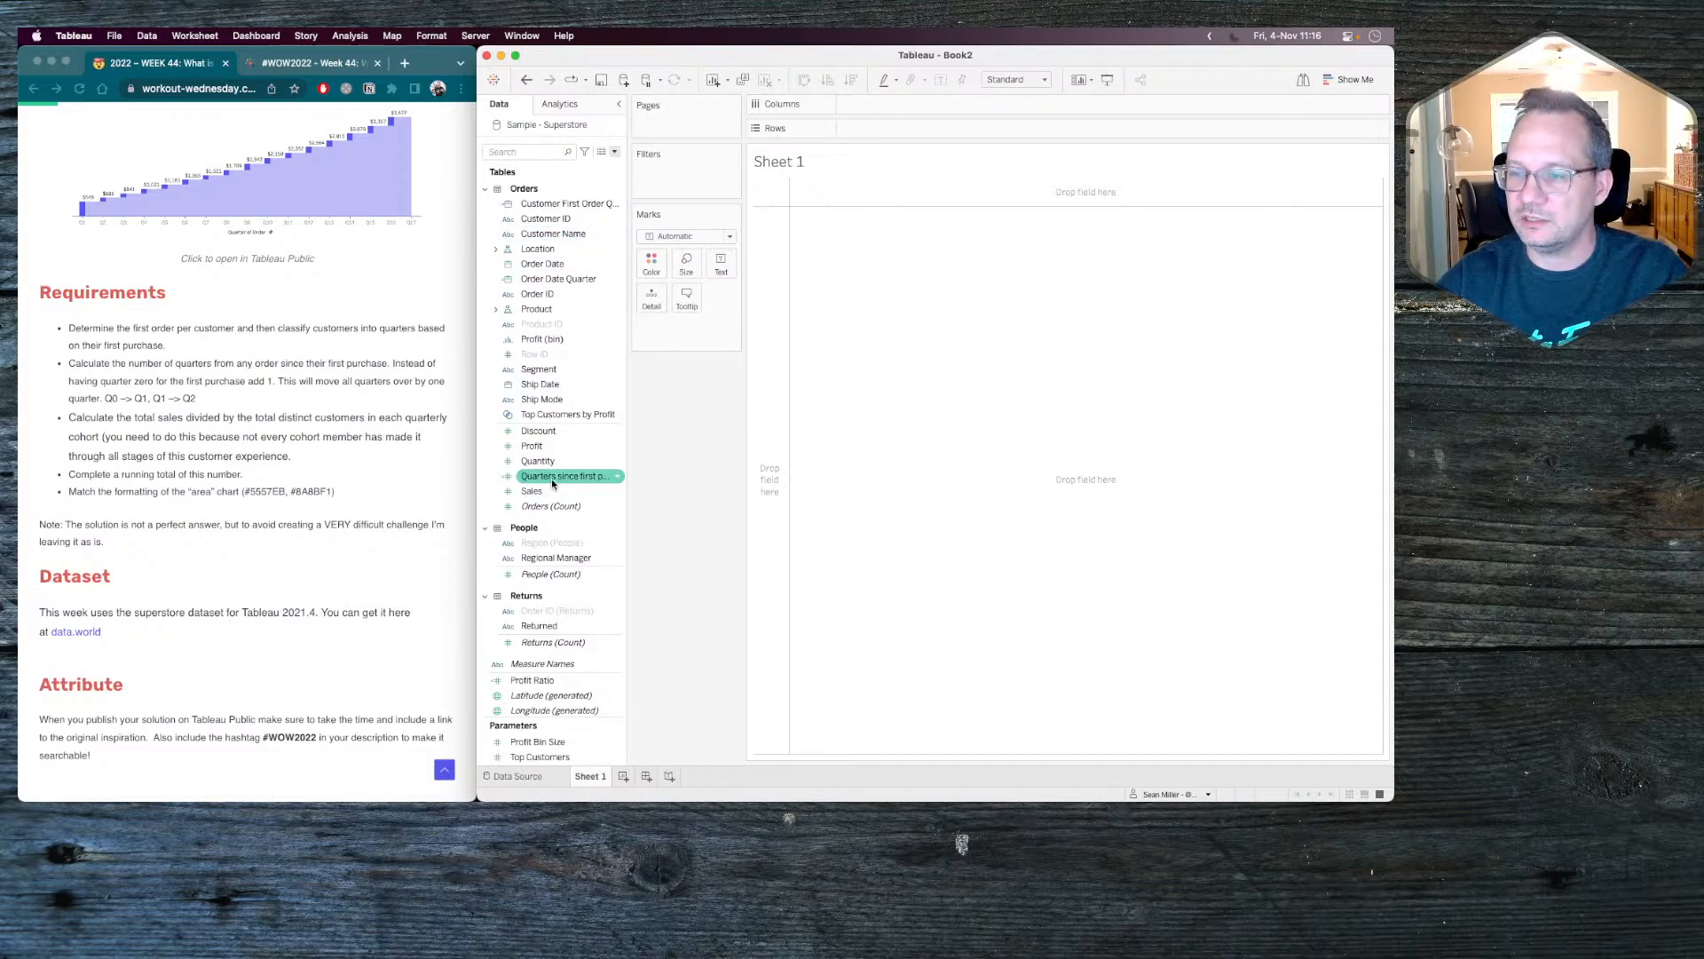
pyautogui.rightClick(551, 480)
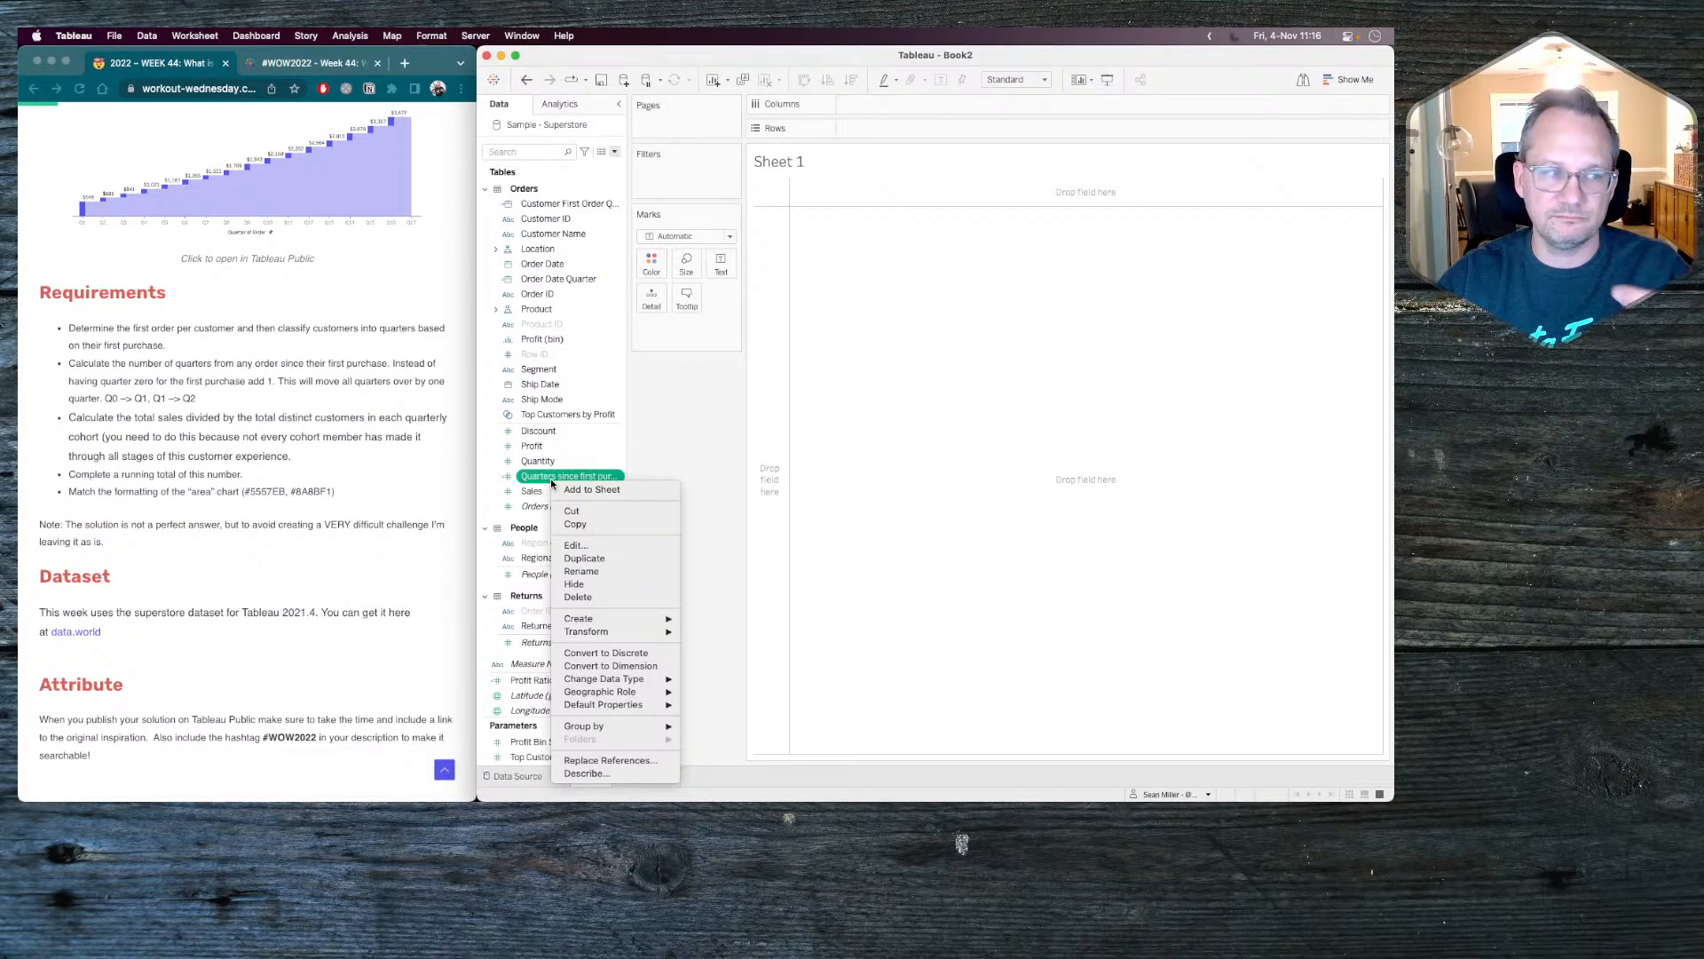
pyautogui.click(569, 205)
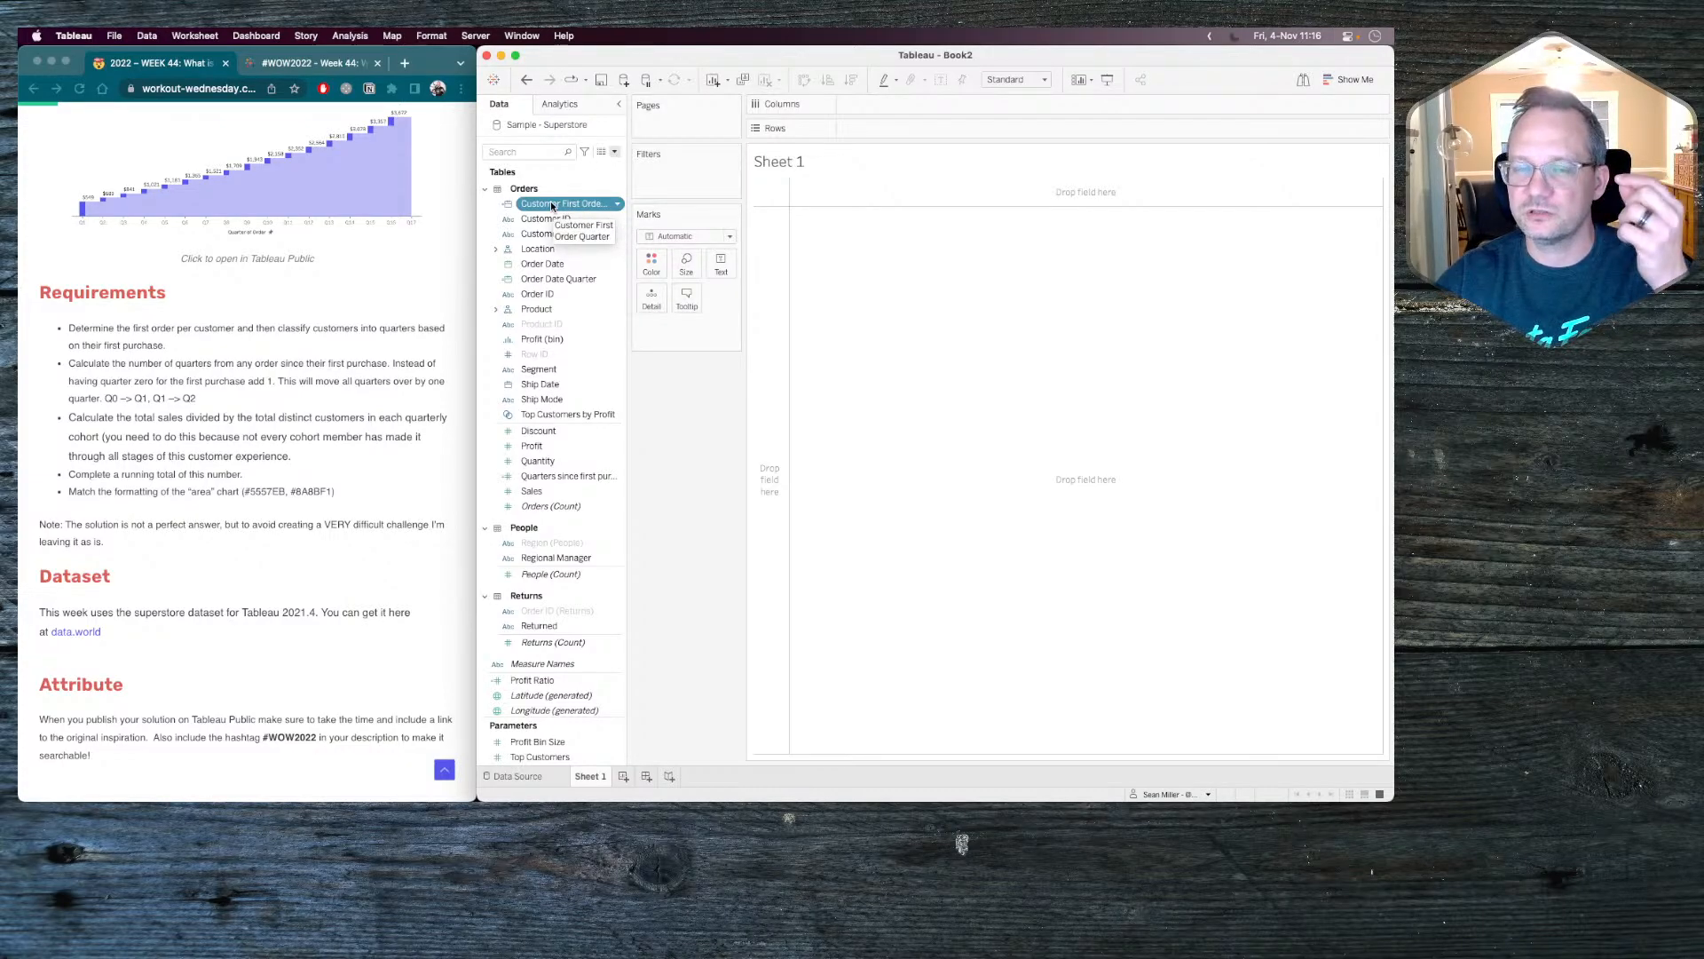
pyautogui.rightClick(551, 201)
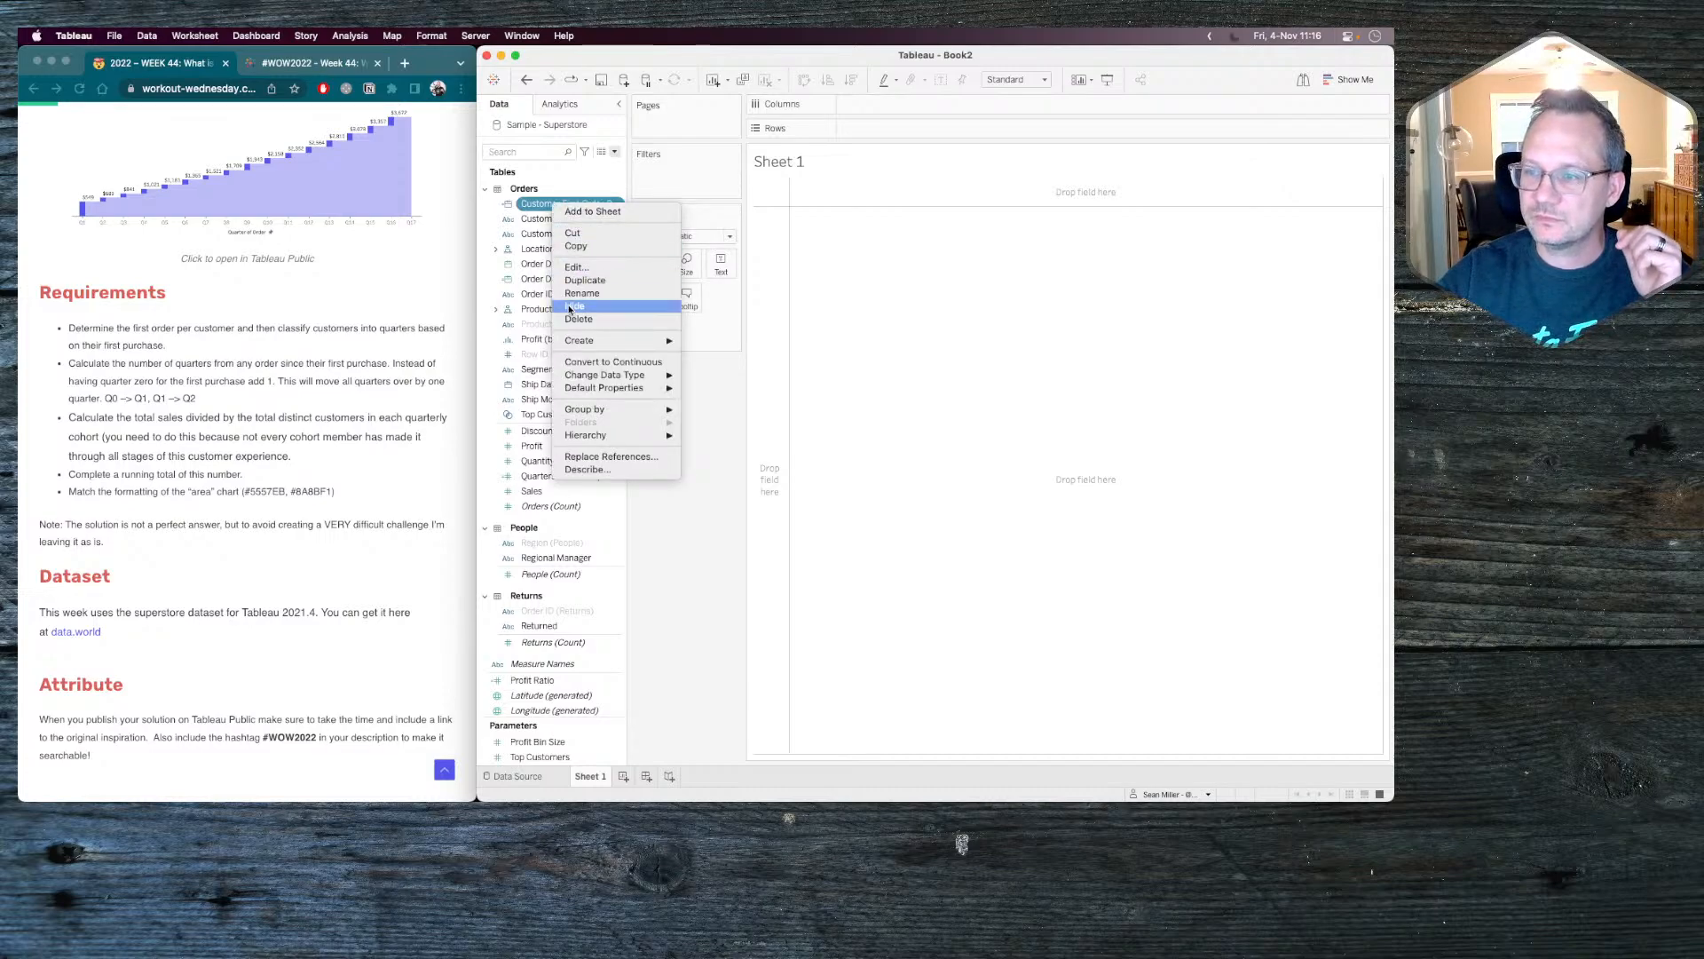
pyautogui.moveTo(644, 344)
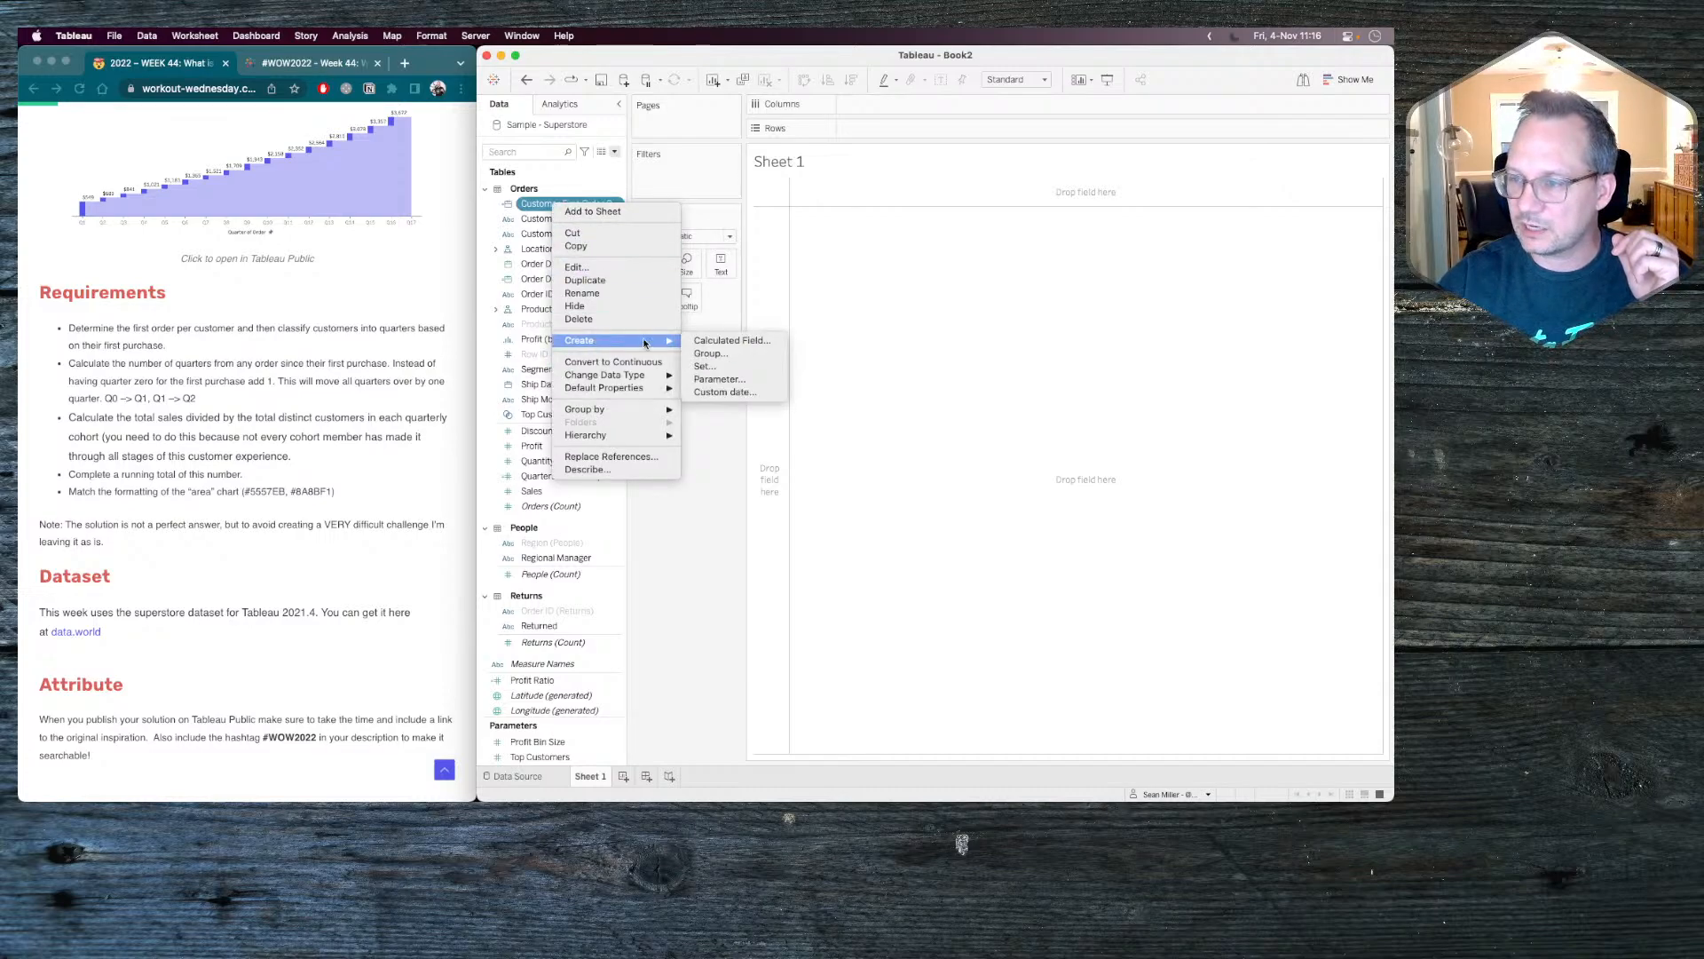
pyautogui.click(749, 342)
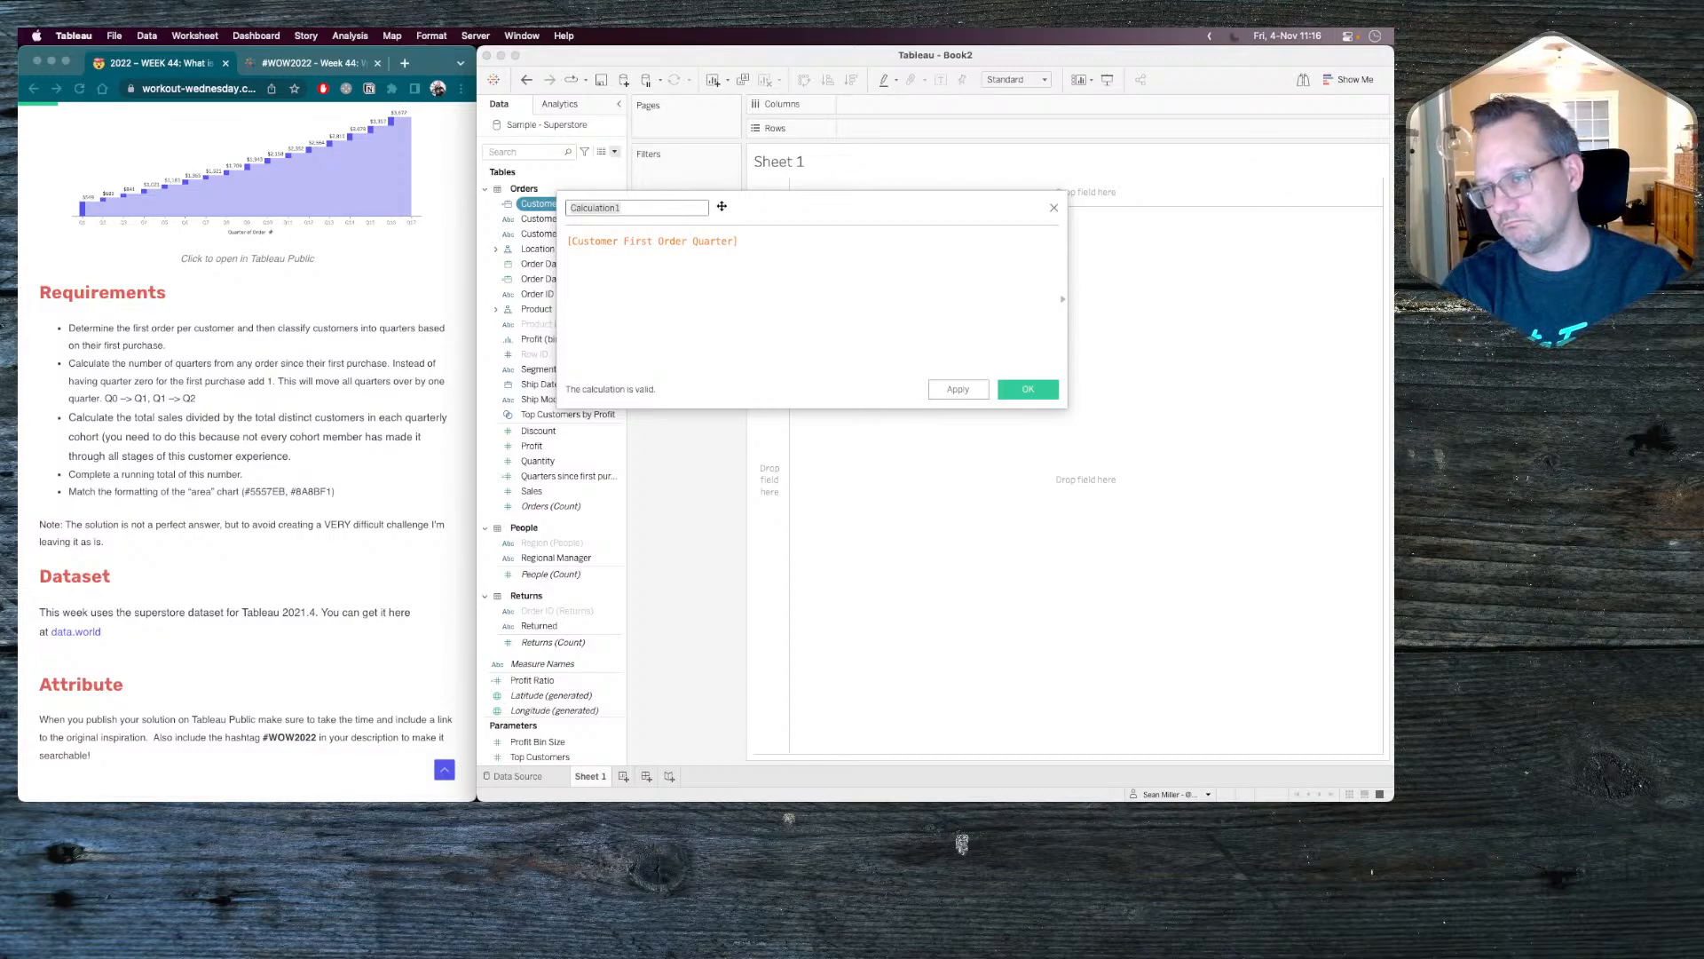
# Name the calculated field "Customers per first purchase quarter".
pyautogui.write('Customers bp')
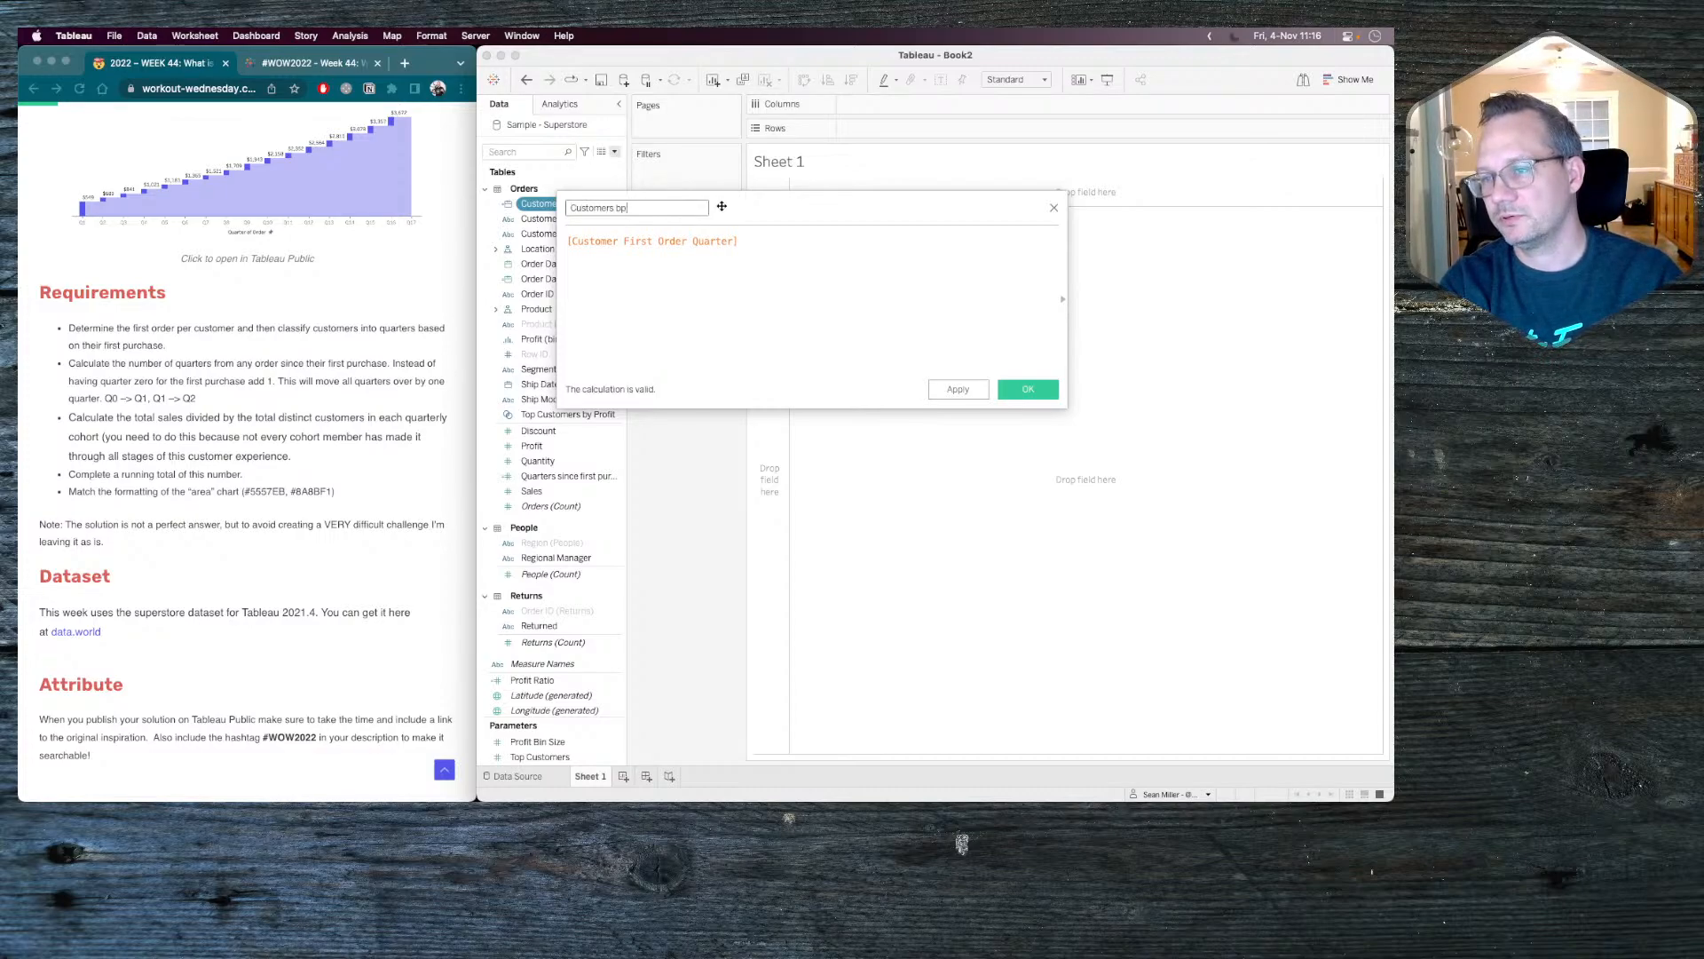
pyautogui.press('BackSpace')
pyautogui.press('BackSpace')
pyautogui.write('per first ')
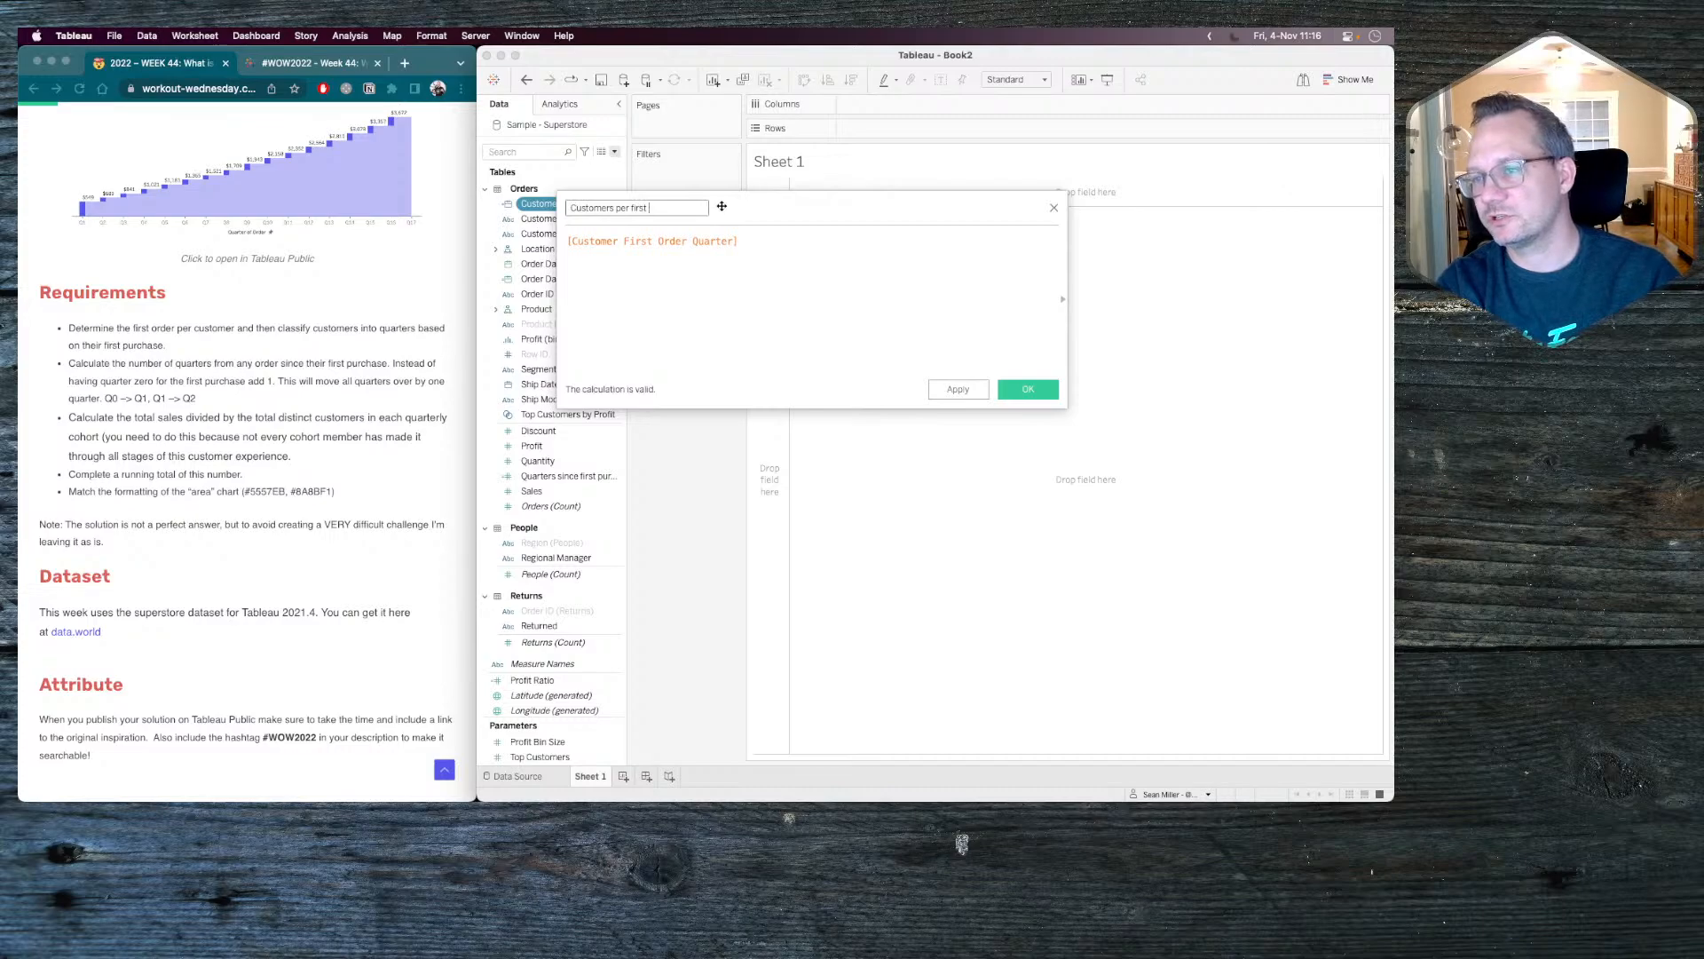
pyautogui.write('quar')
pyautogui.press('BackSpace')
pyautogui.press('BackSpace')
pyautogui.press('BackSpace')
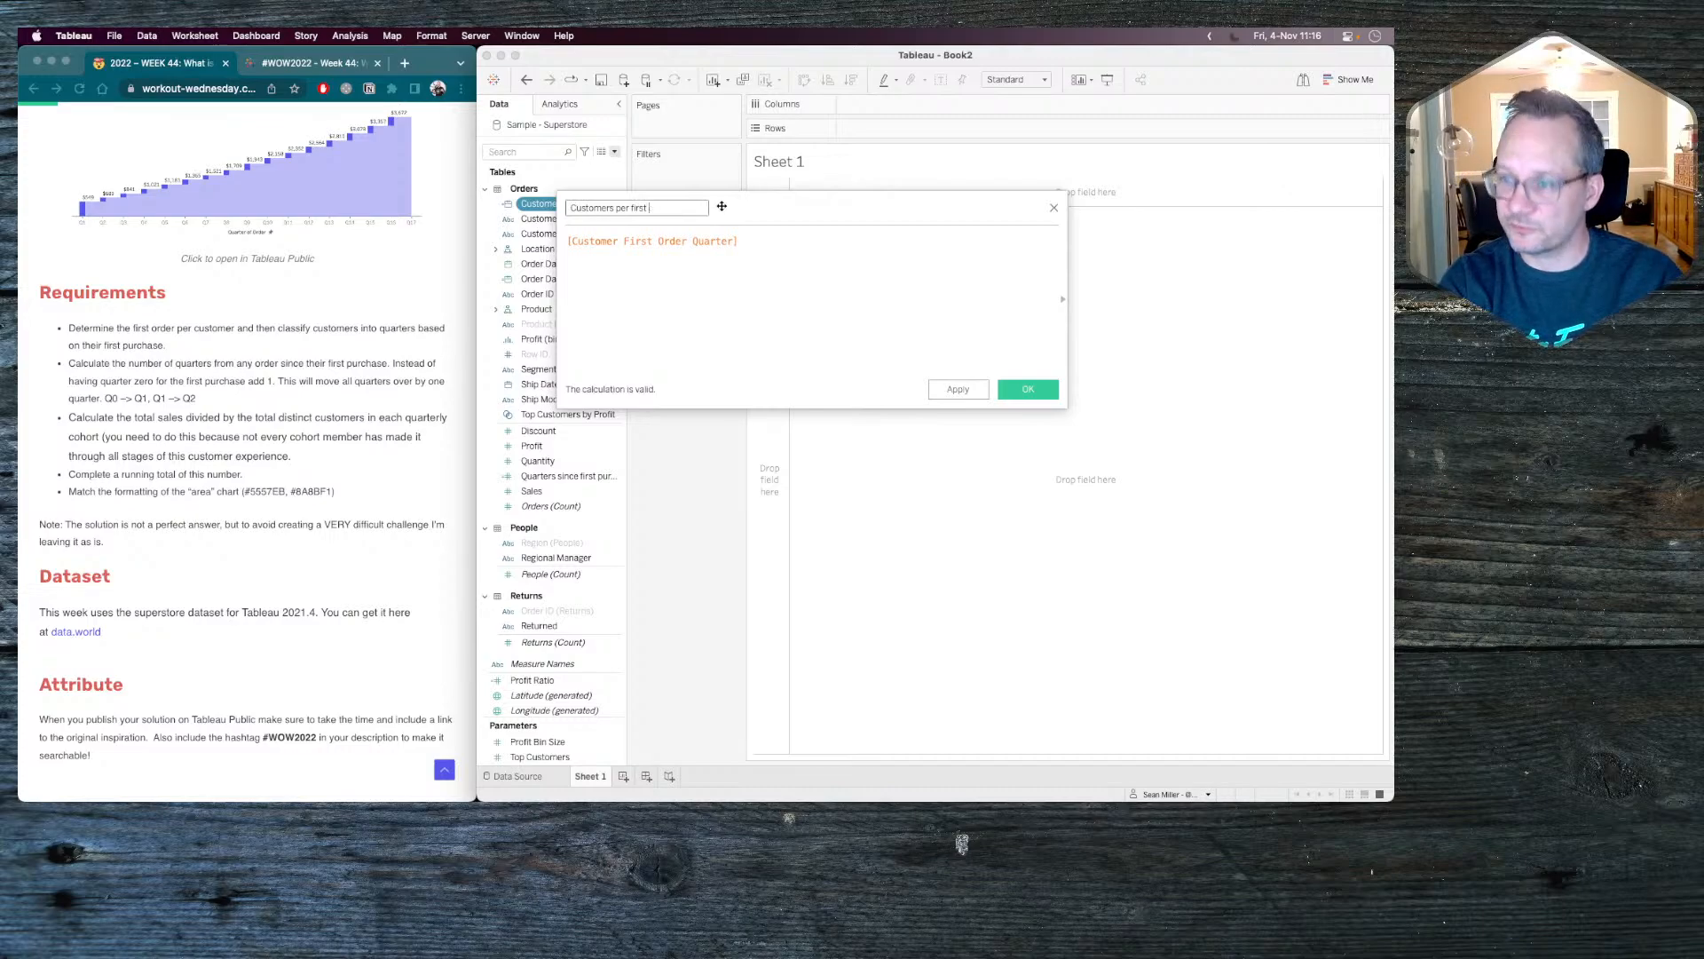
pyautogui.write('purcha')
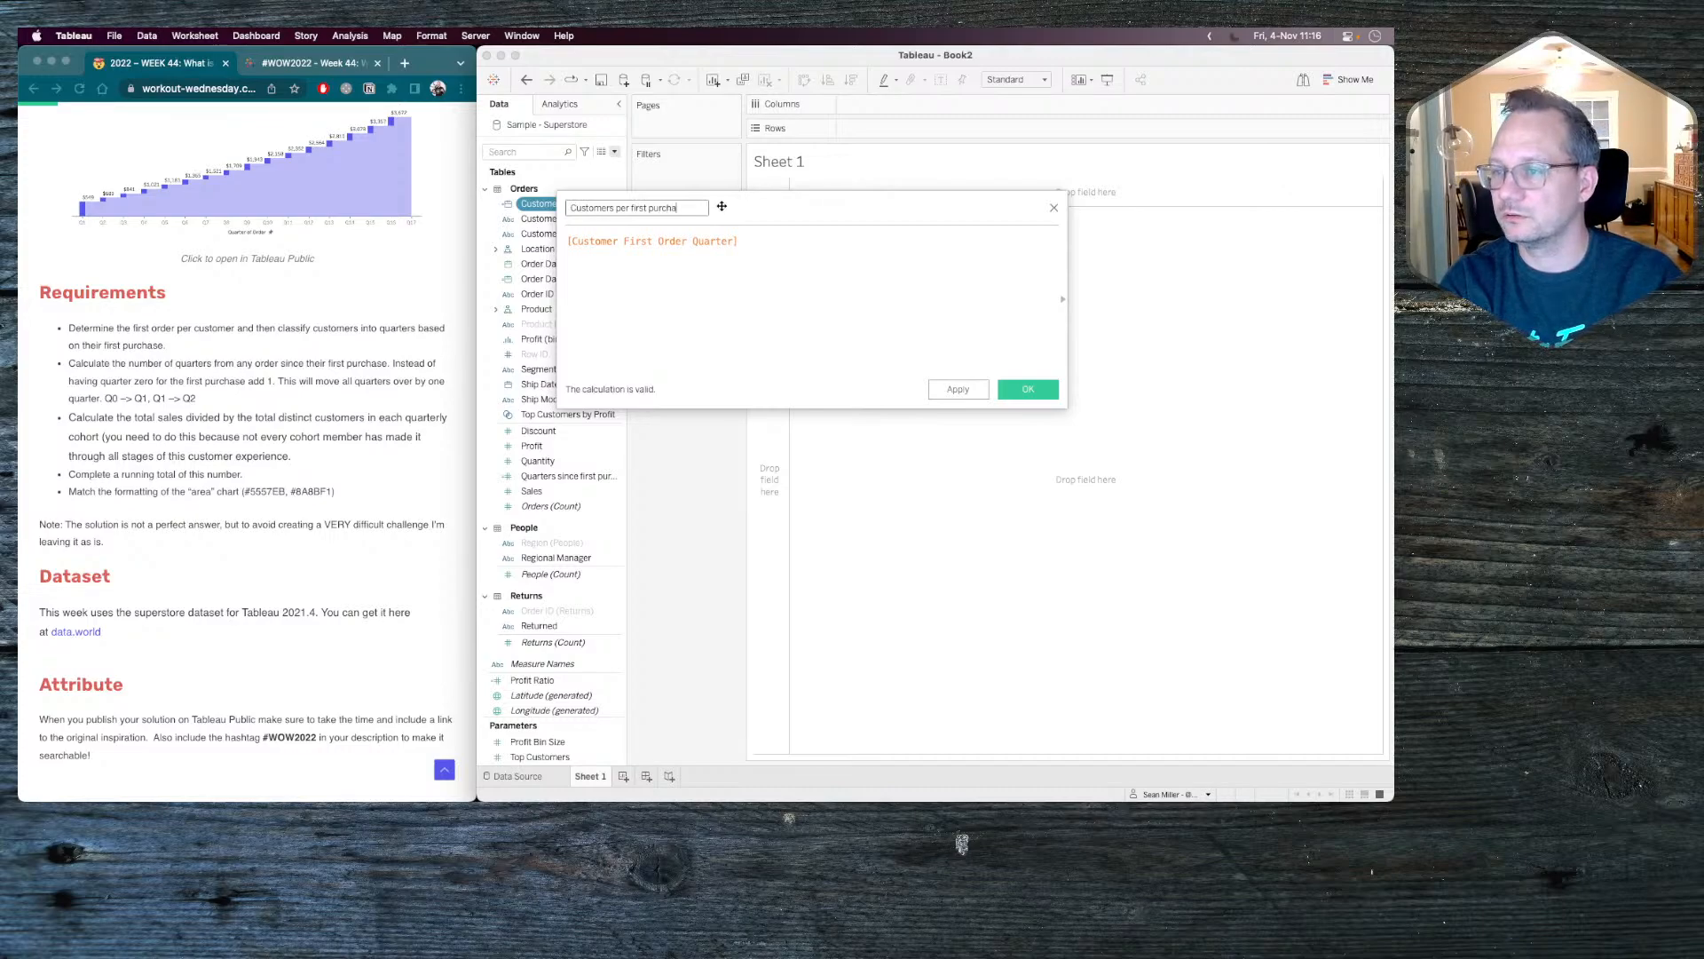
pyautogui.write('se quarter')
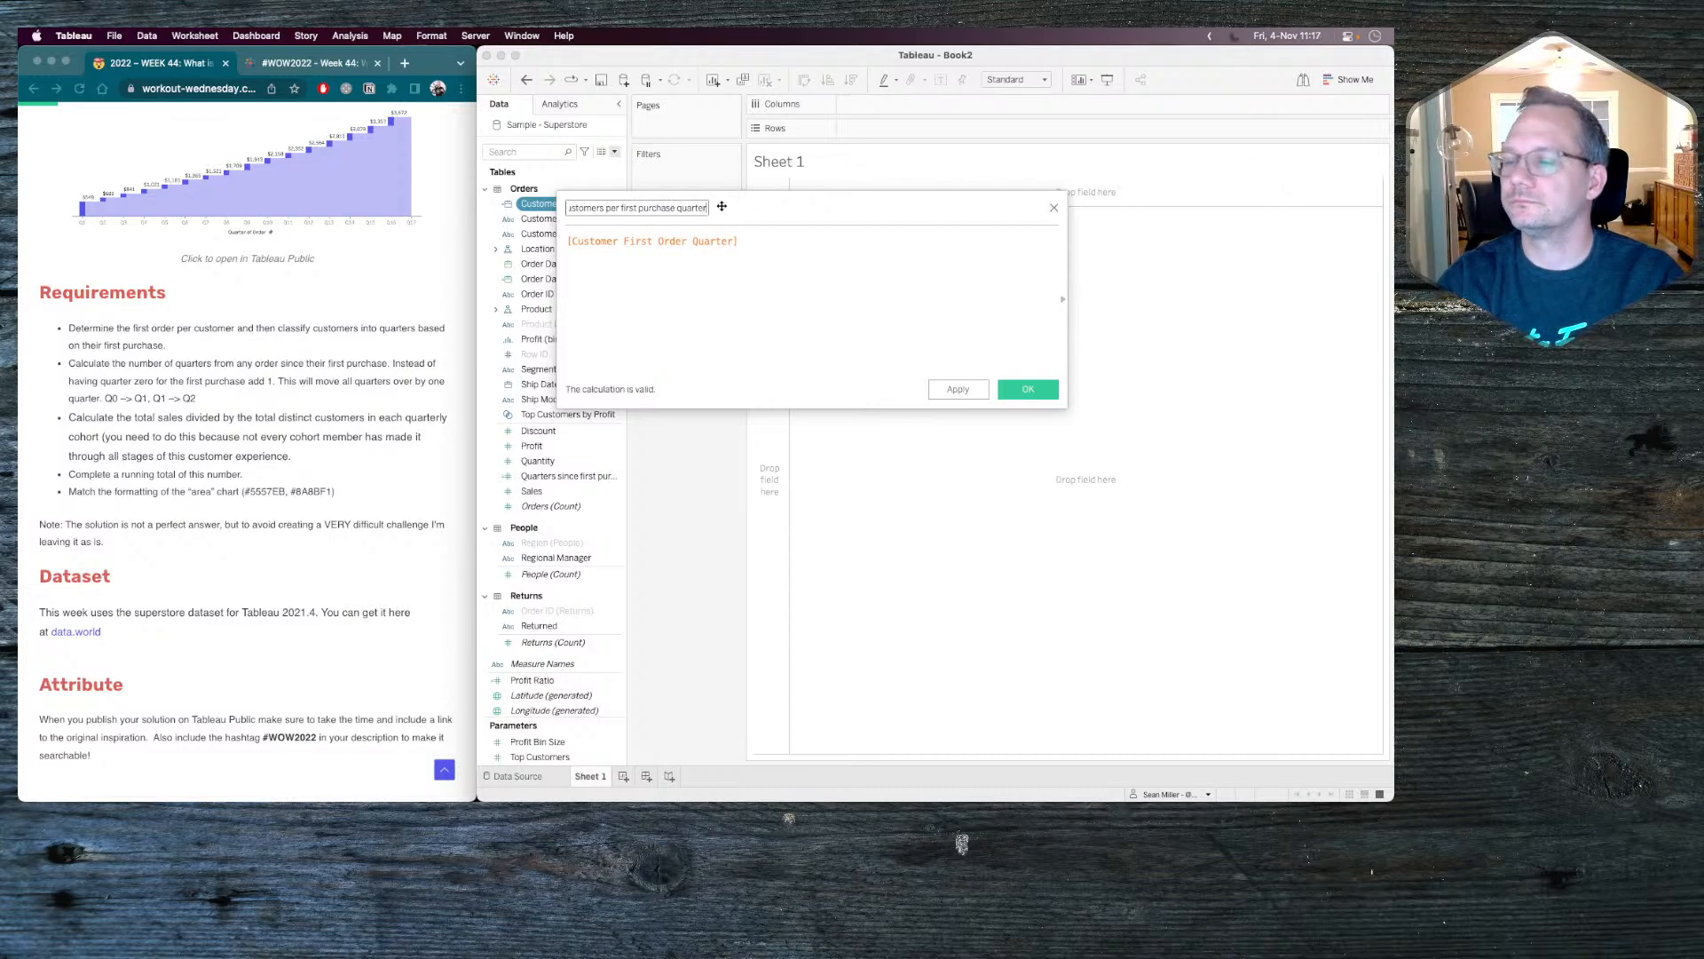
pyautogui.press('super+Left')
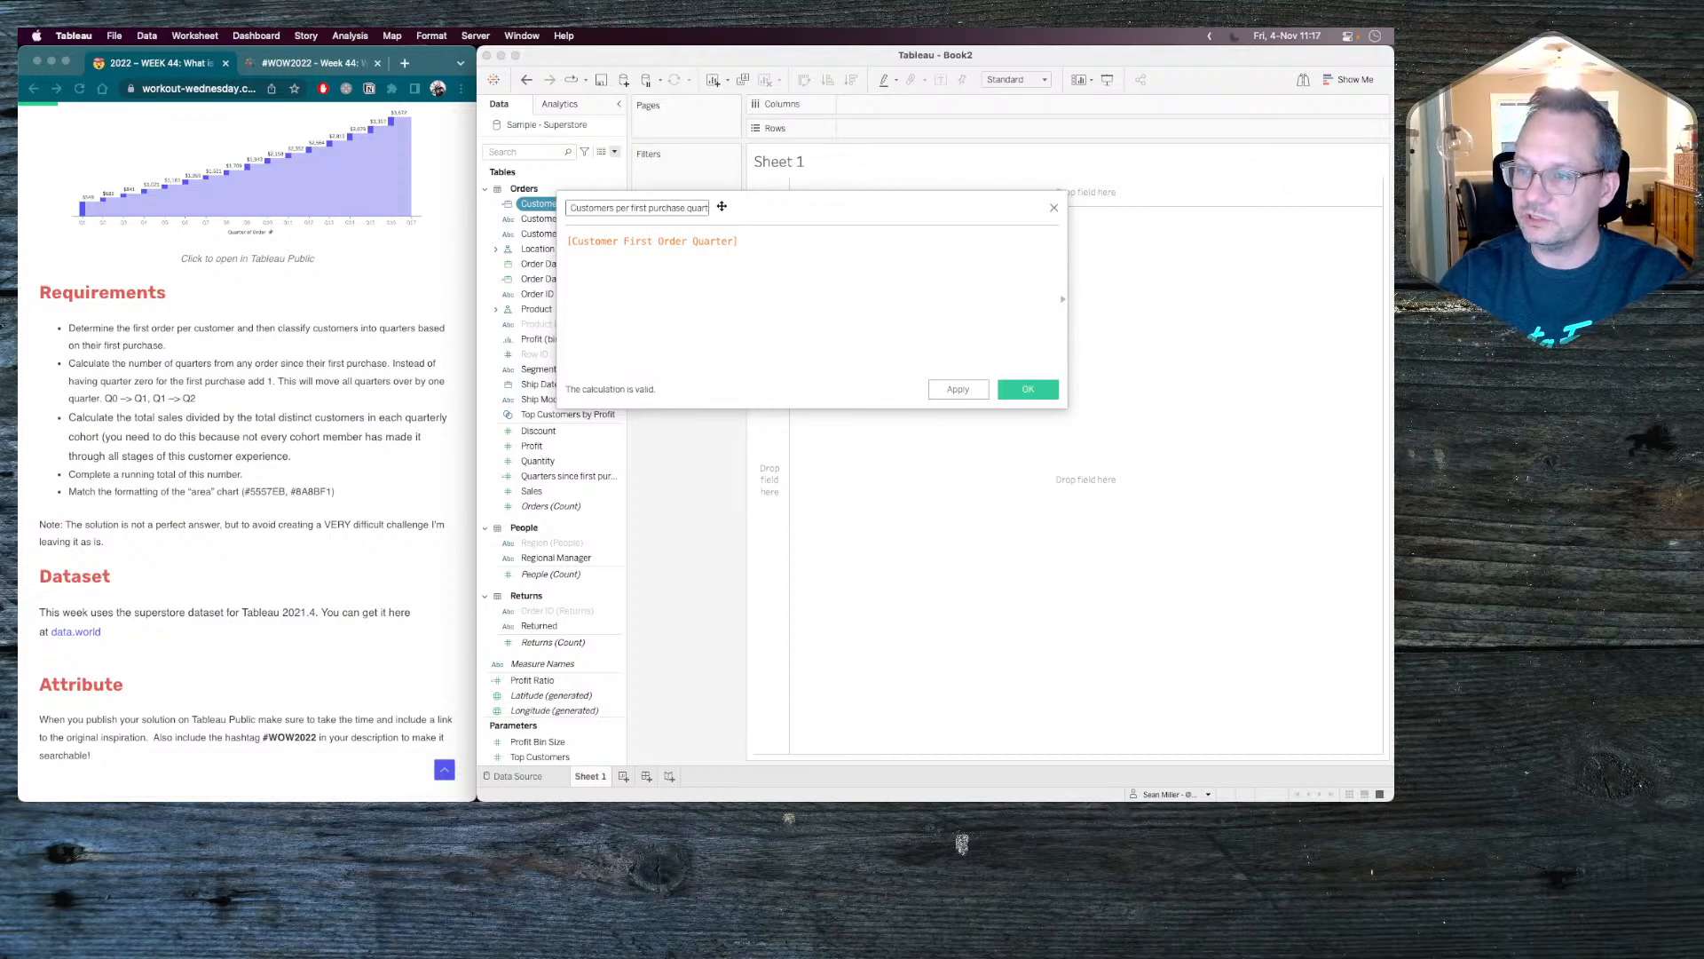
# Write the formula { FIXED [Customer First Order Quarter]:COUNTD([Customer ID])} in the calculated field.
pyautogui.click(572, 239)
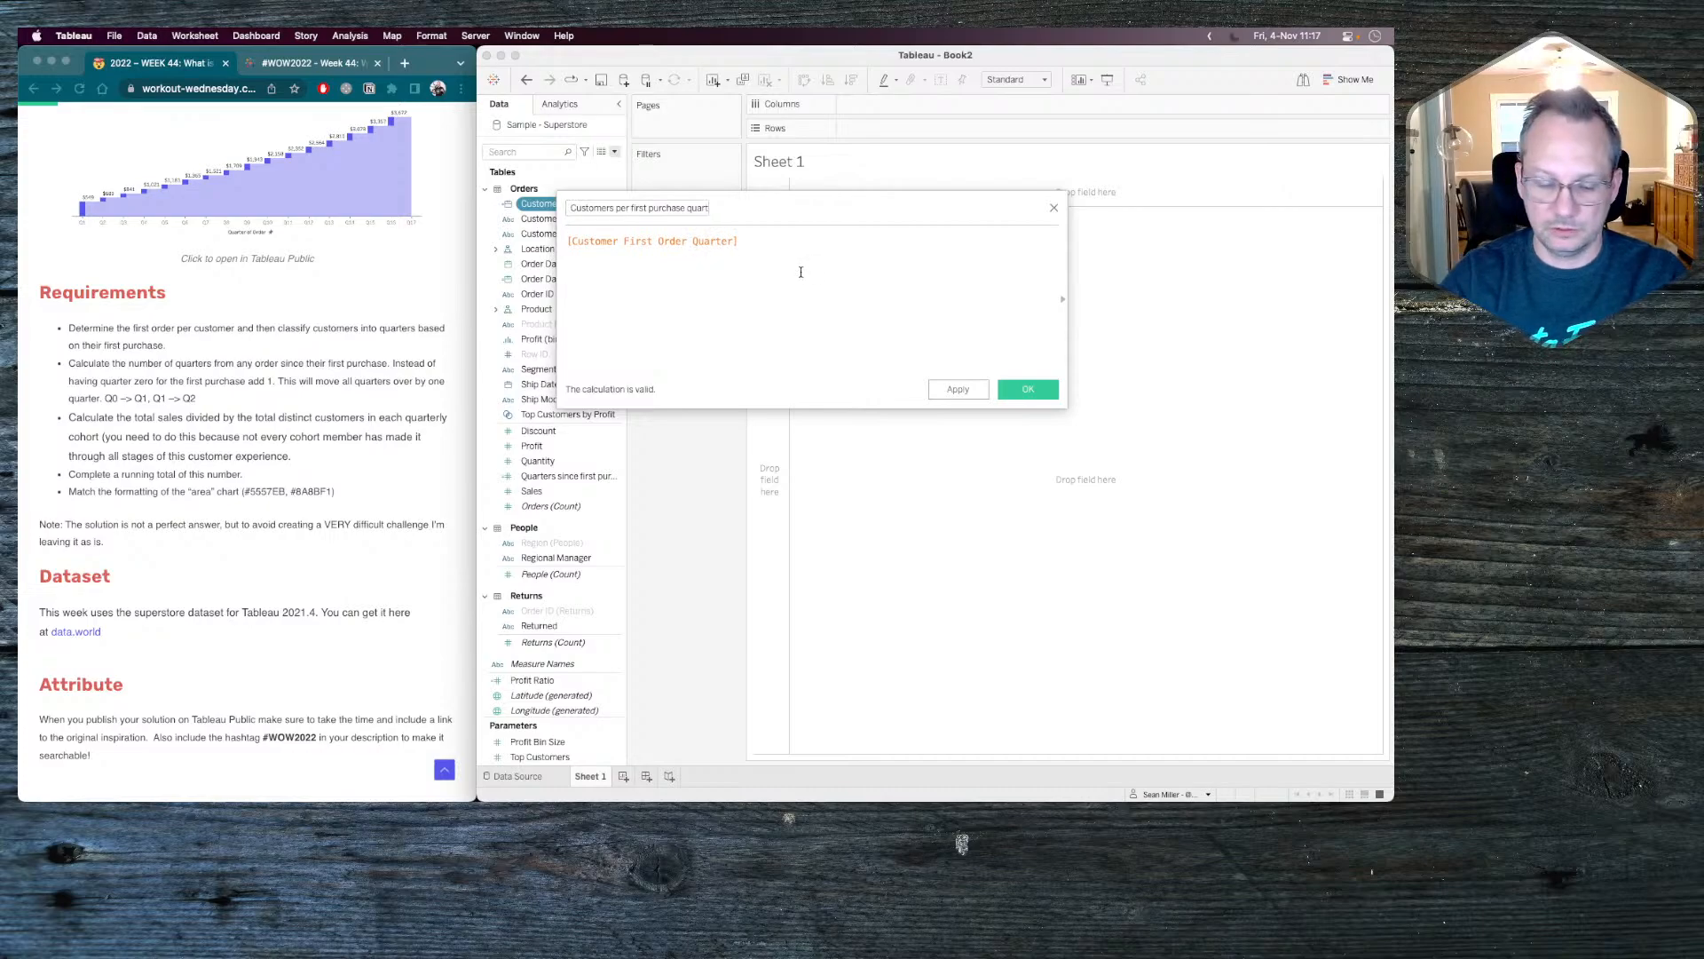
pyautogui.write('{ FIXED')
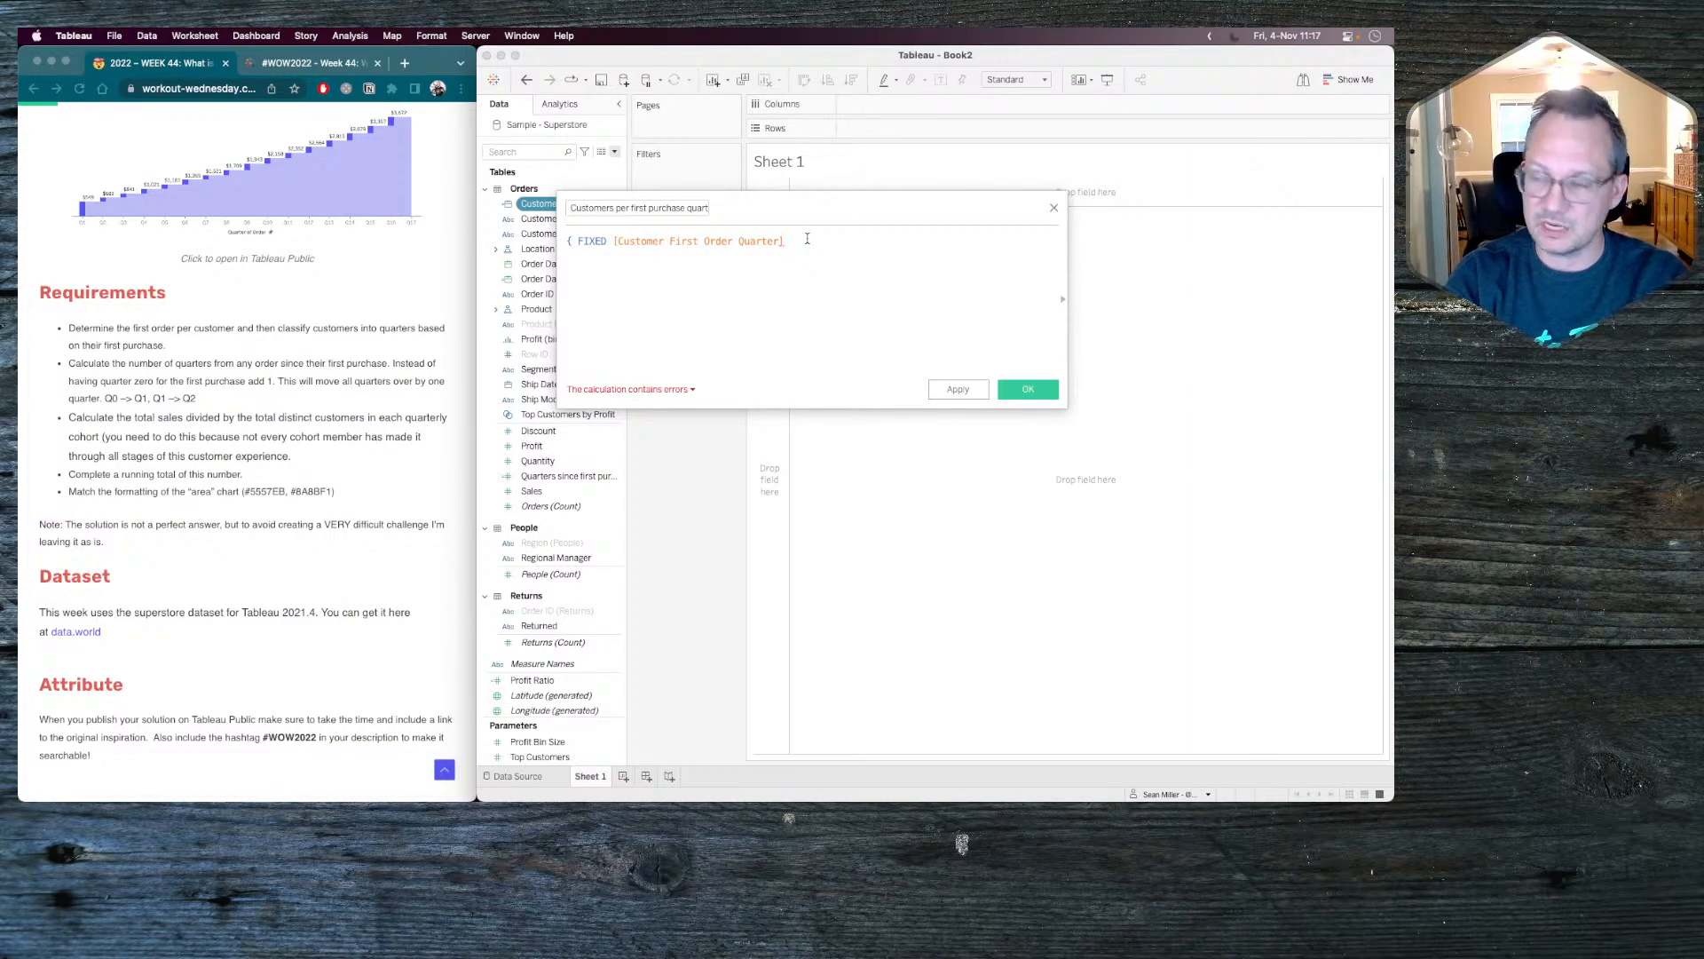
pyautogui.write(':countd')
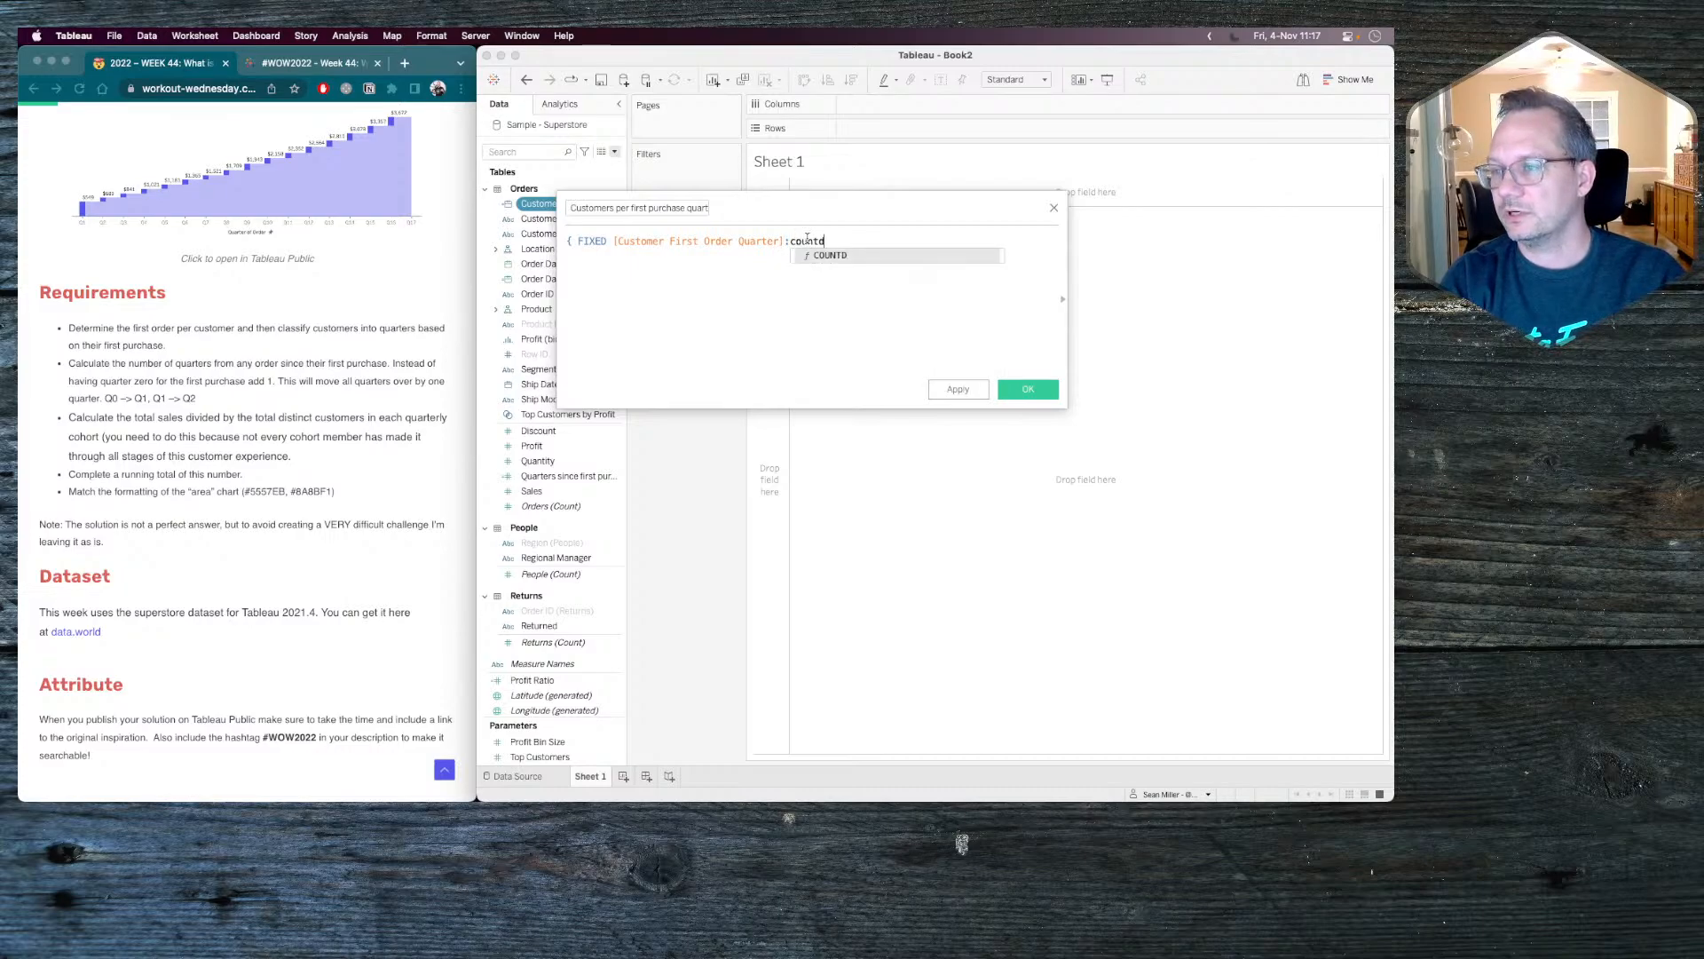
pyautogui.press('Return')
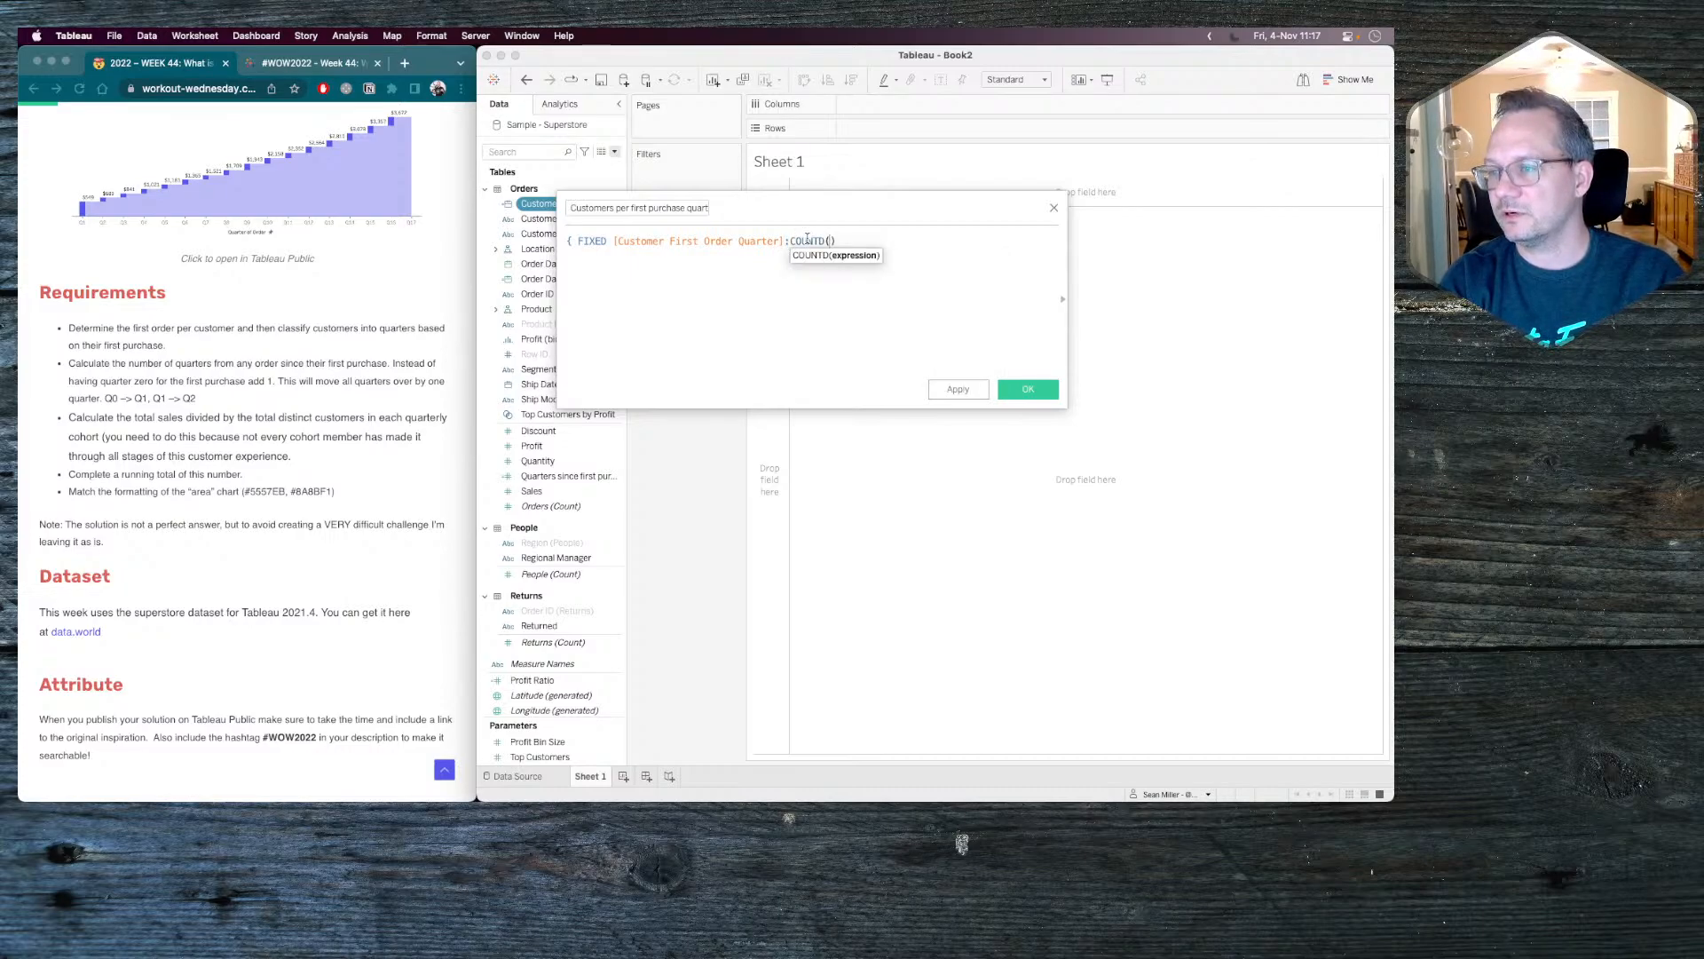
pyautogui.write('custom')
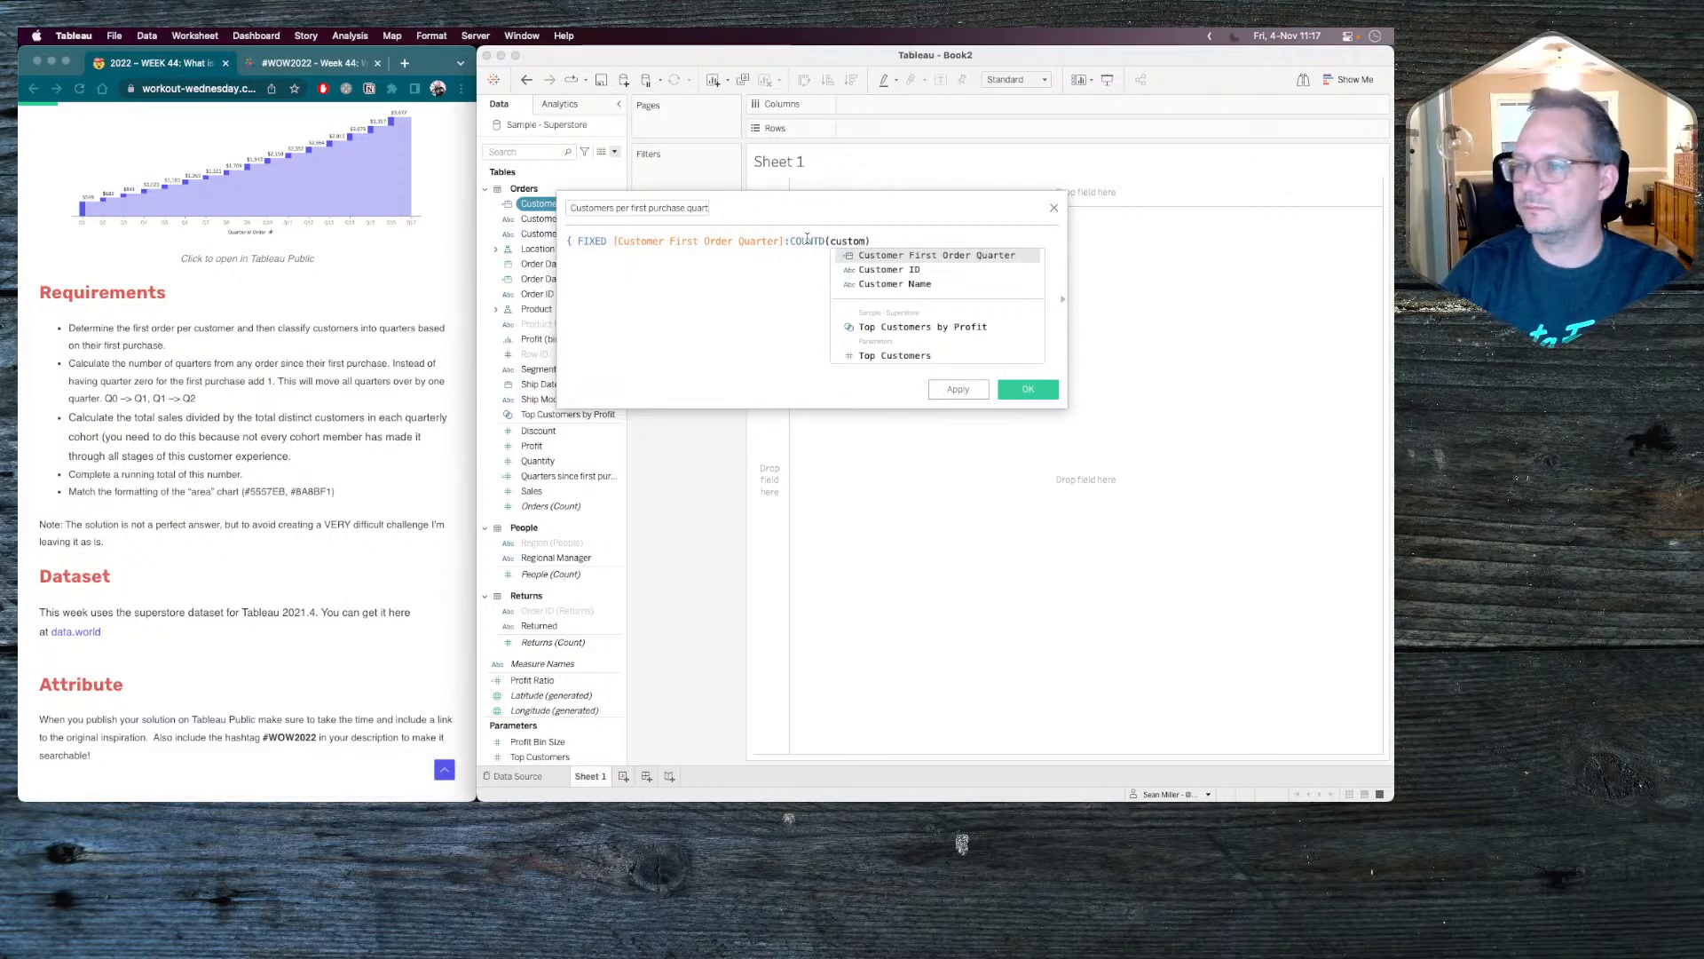
pyautogui.press('Down')
pyautogui.press('Return')
pyautogui.write('}')
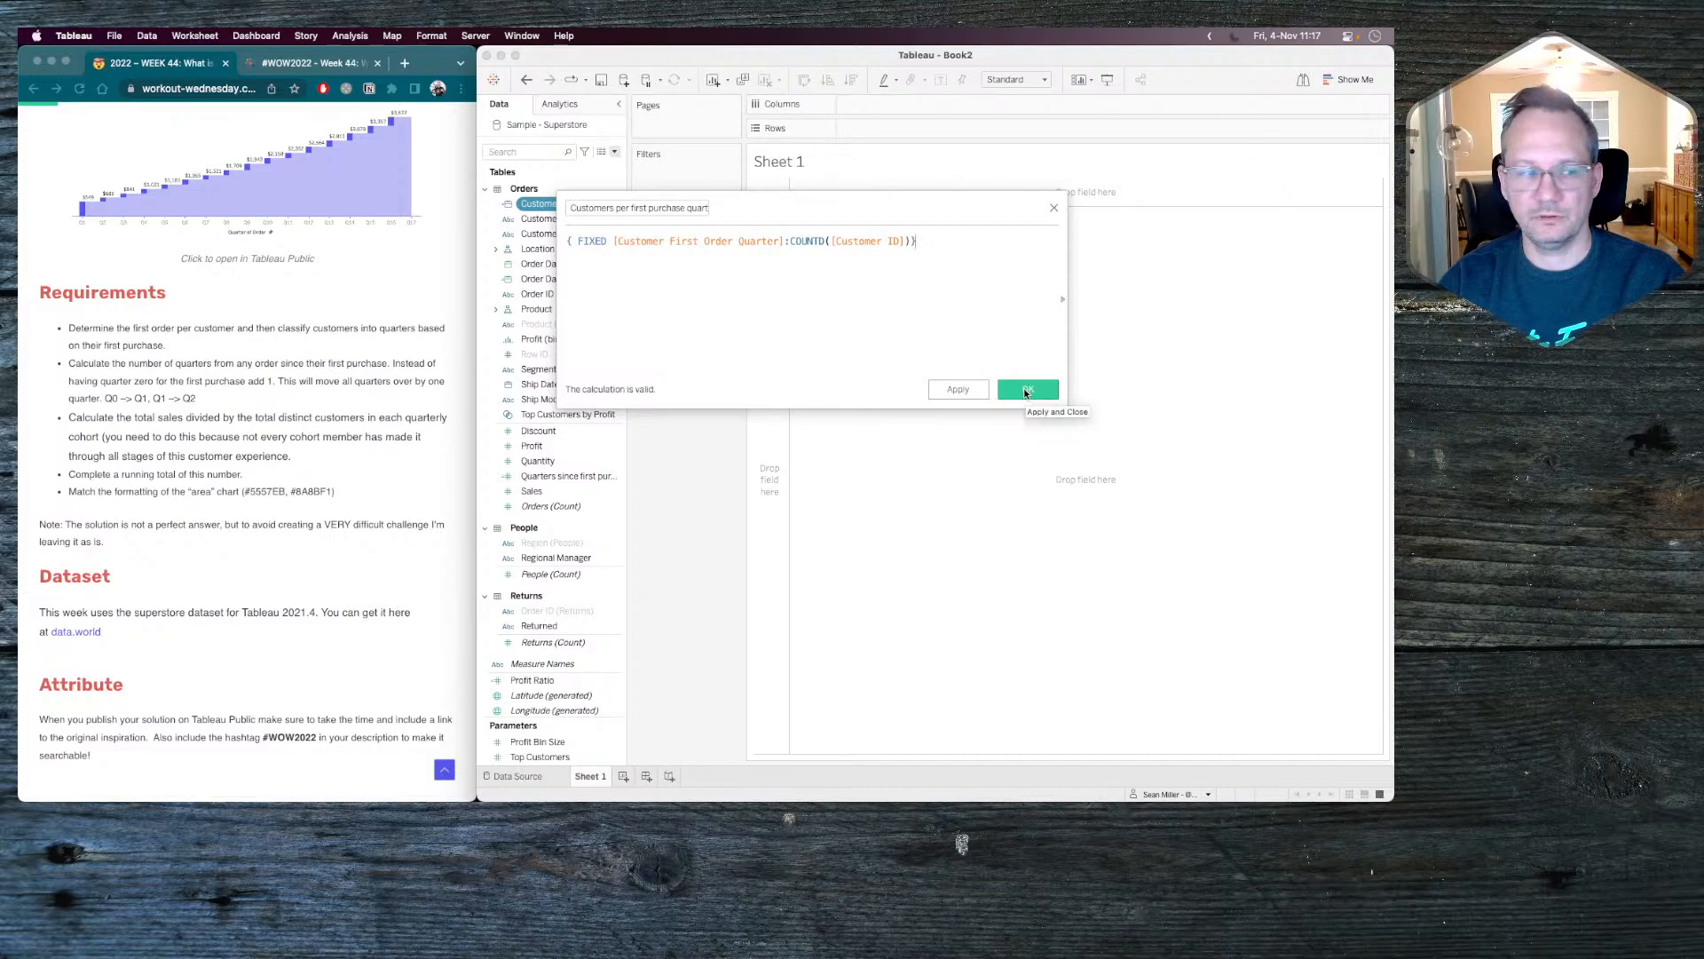
# Save the calculated field and list Customer First Order Quarter in the rows as a discrete exact date.
pyautogui.click(1026, 390)
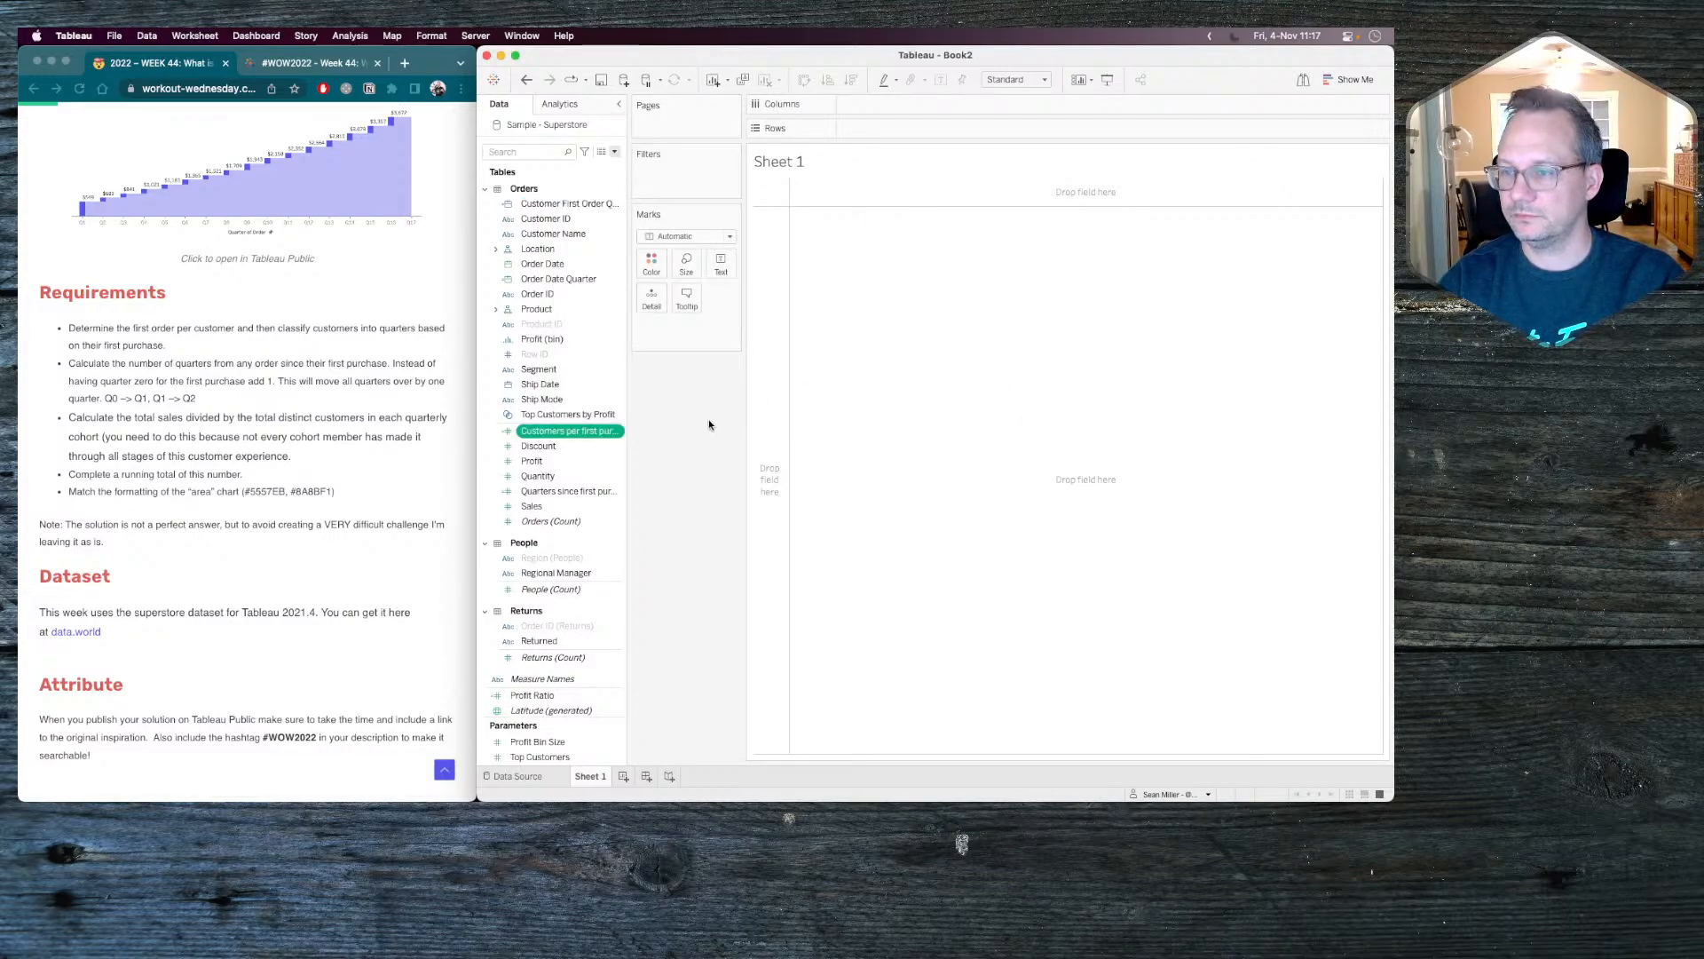
pyautogui.moveTo(568, 203); pyautogui.dragTo(904, 129)
pyautogui.click(931, 128)
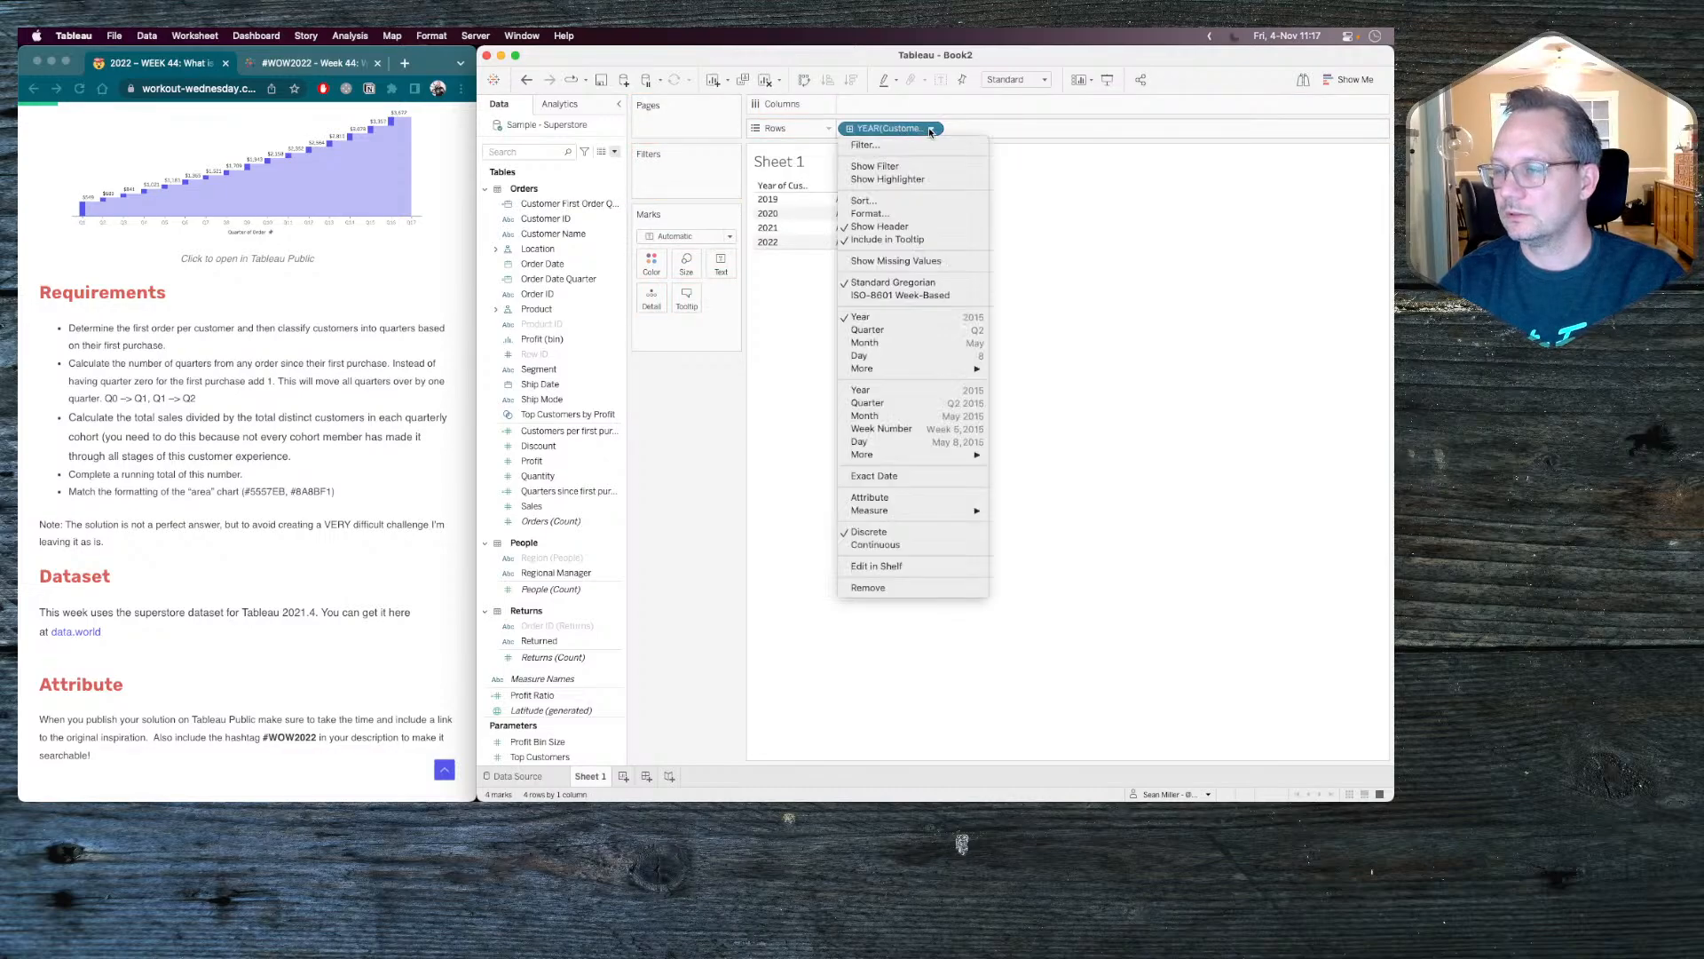
pyautogui.click(890, 478)
pyautogui.click(932, 129)
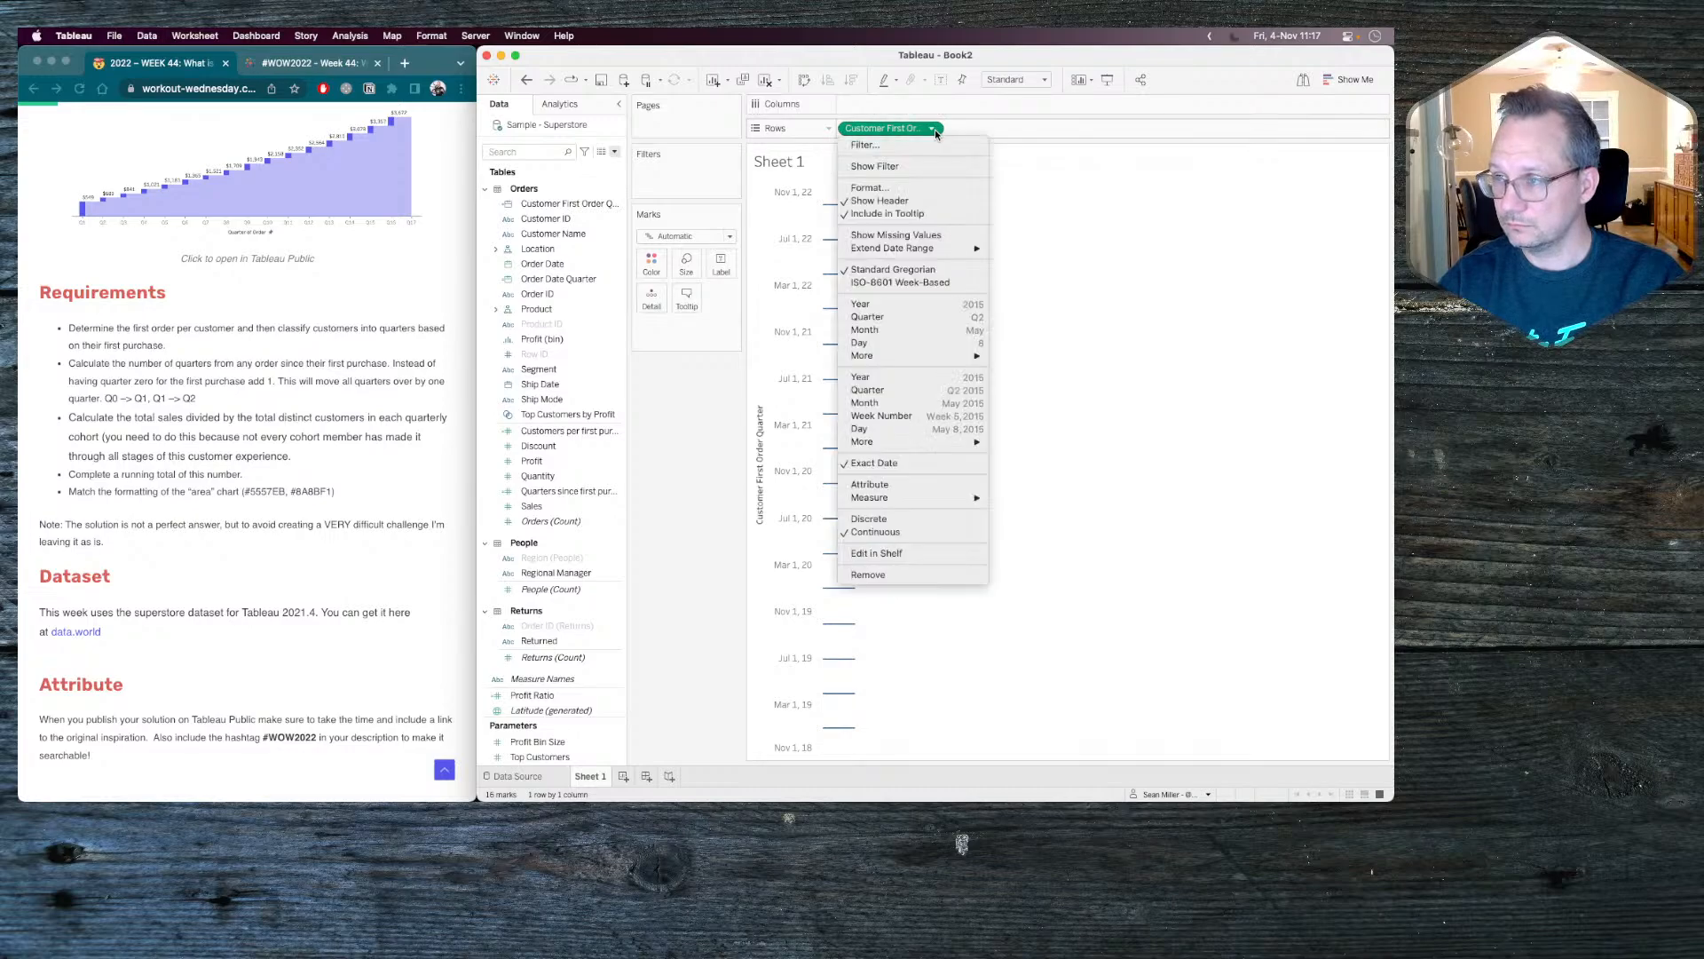
pyautogui.click(887, 519)
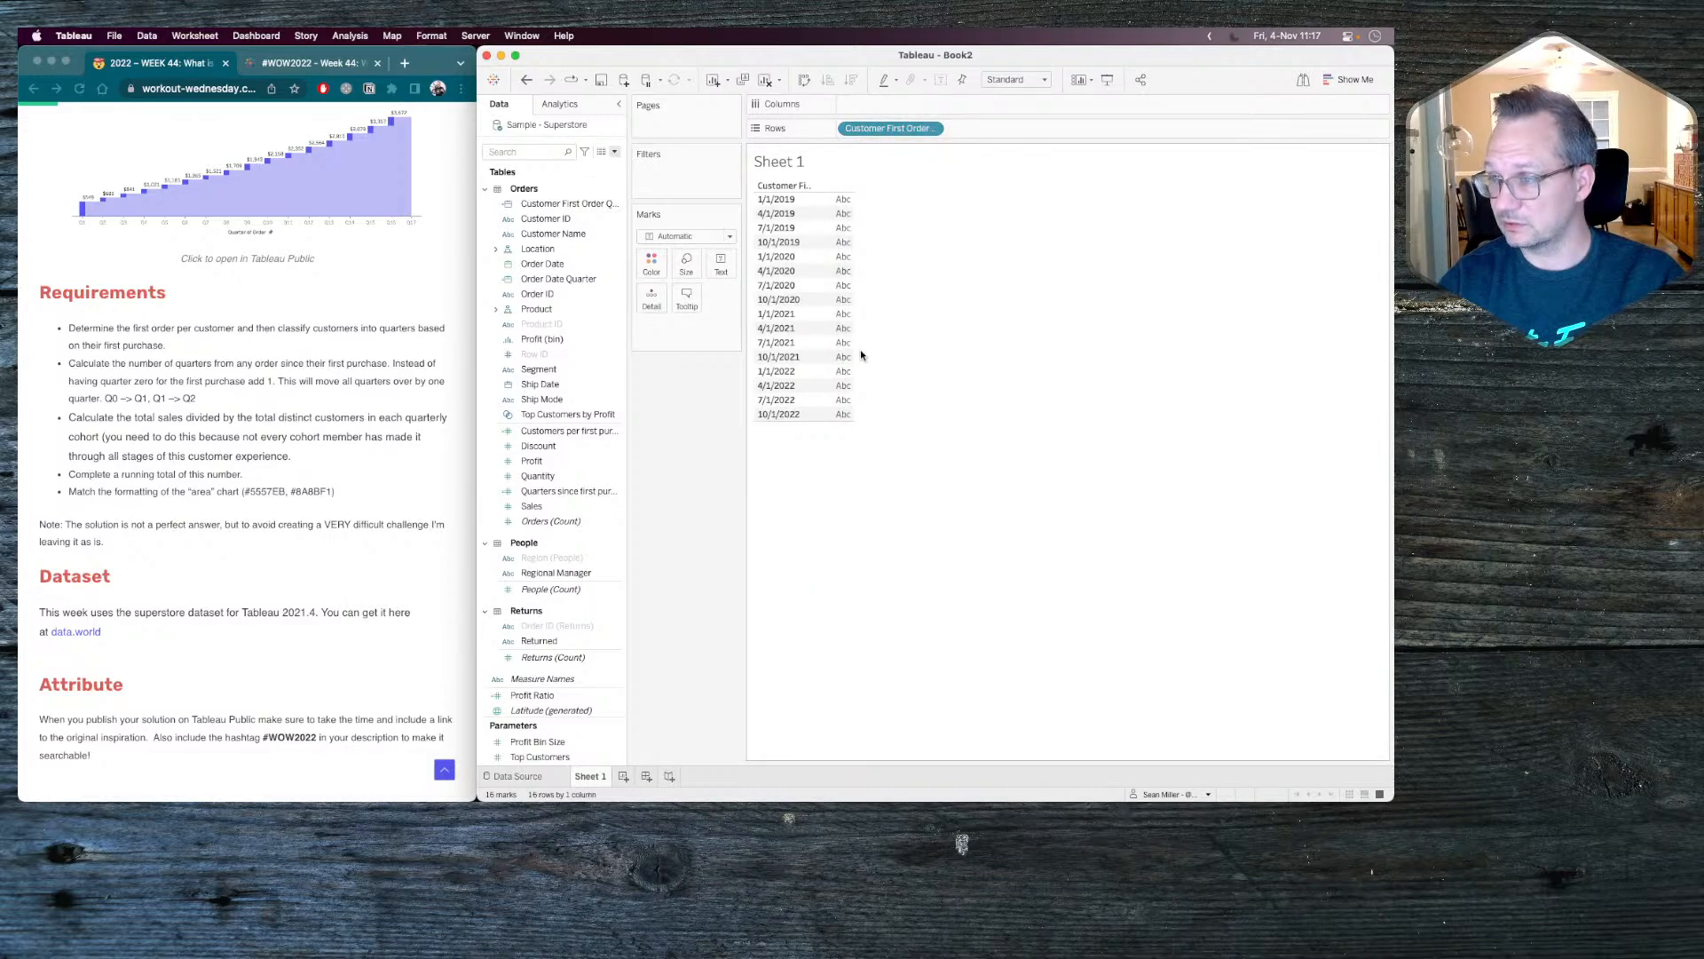
# Add Order Date Quarter to the rows after Customer First Order Quarter as a discrete date.
pyautogui.moveTo(558, 278); pyautogui.dragTo(1016, 135)
pyautogui.click(1040, 130)
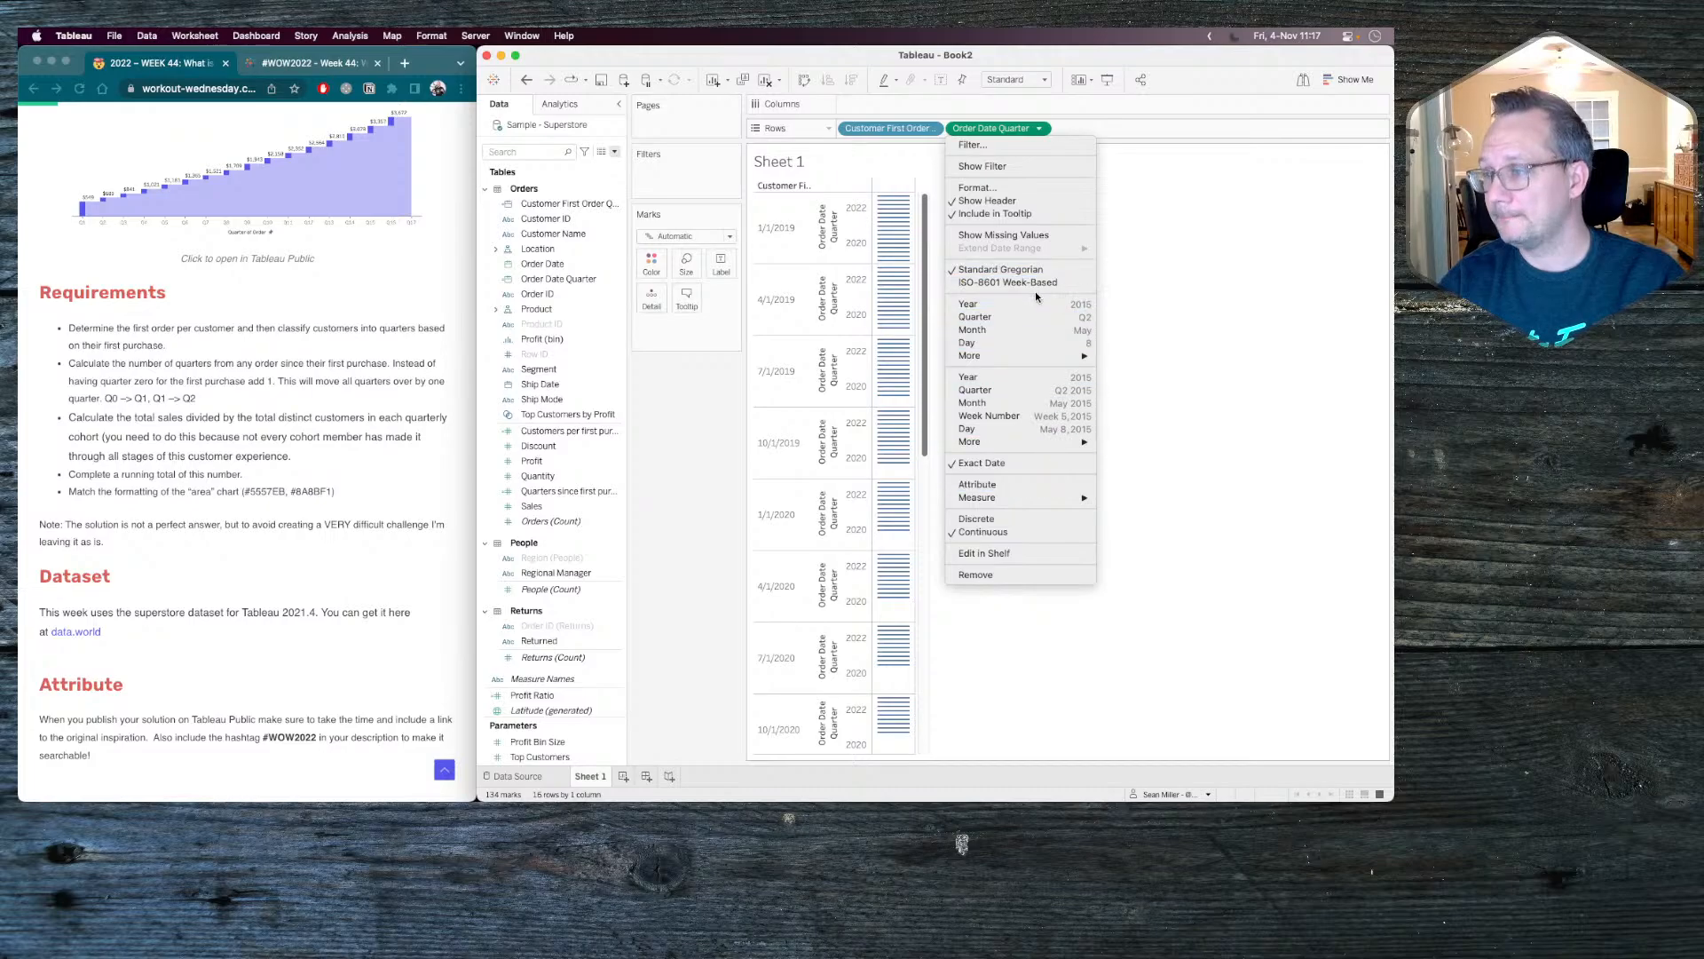
pyautogui.click(1009, 527)
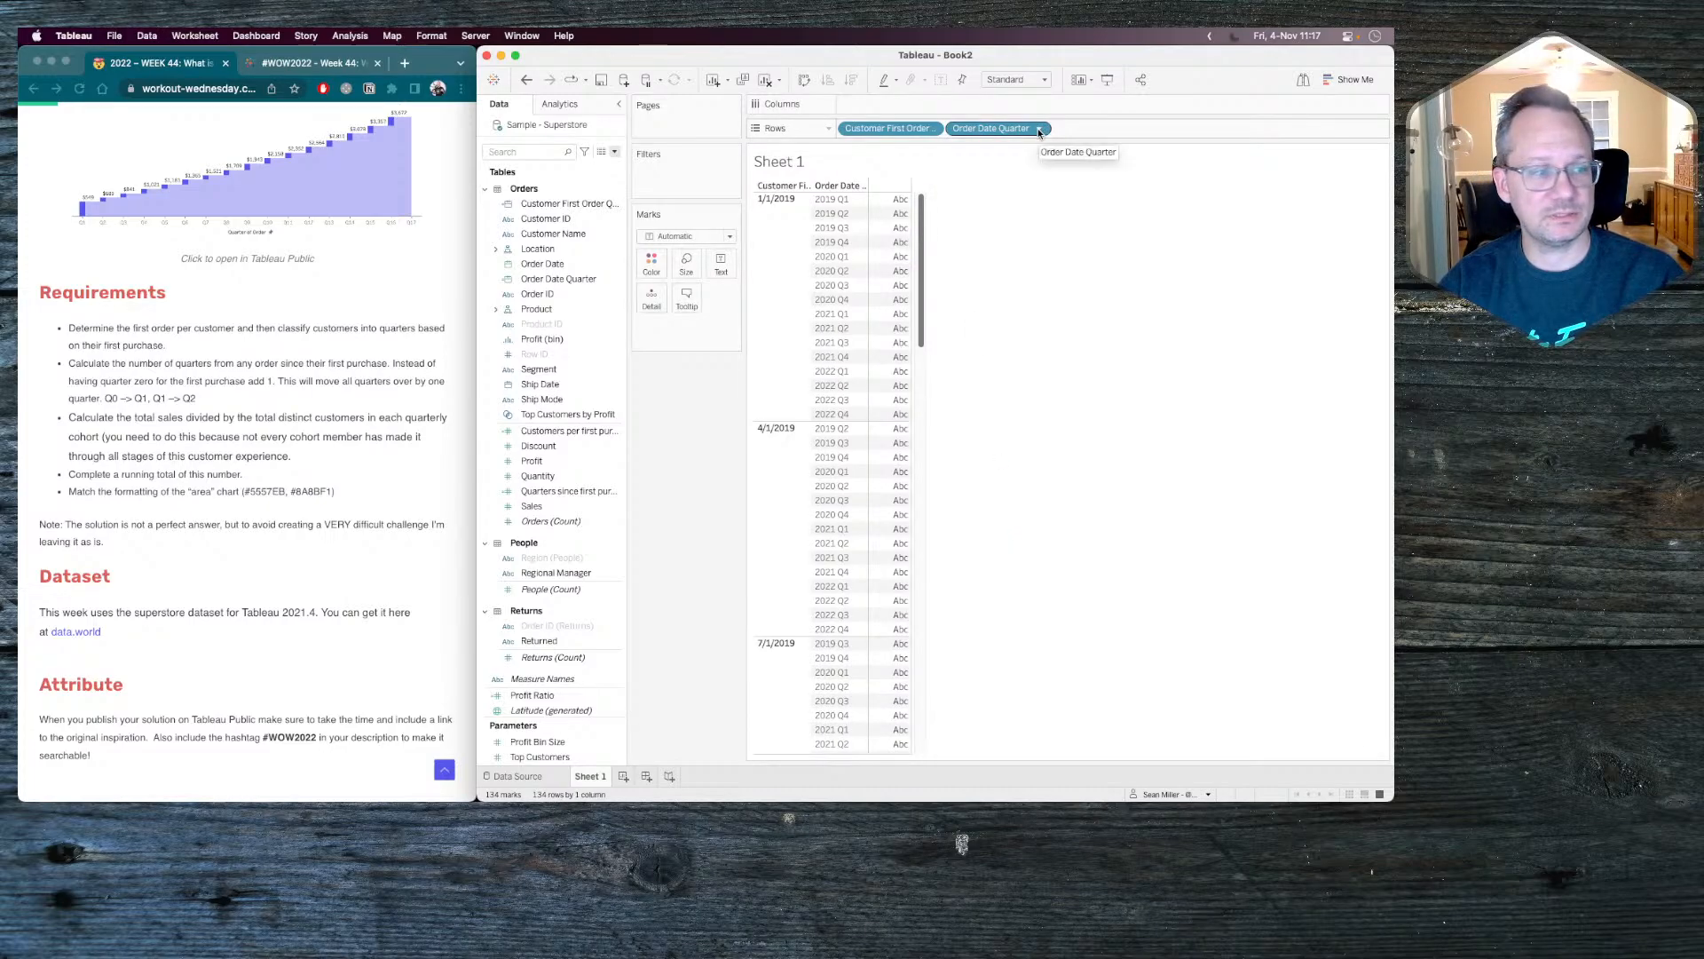
pyautogui.click(513, 283)
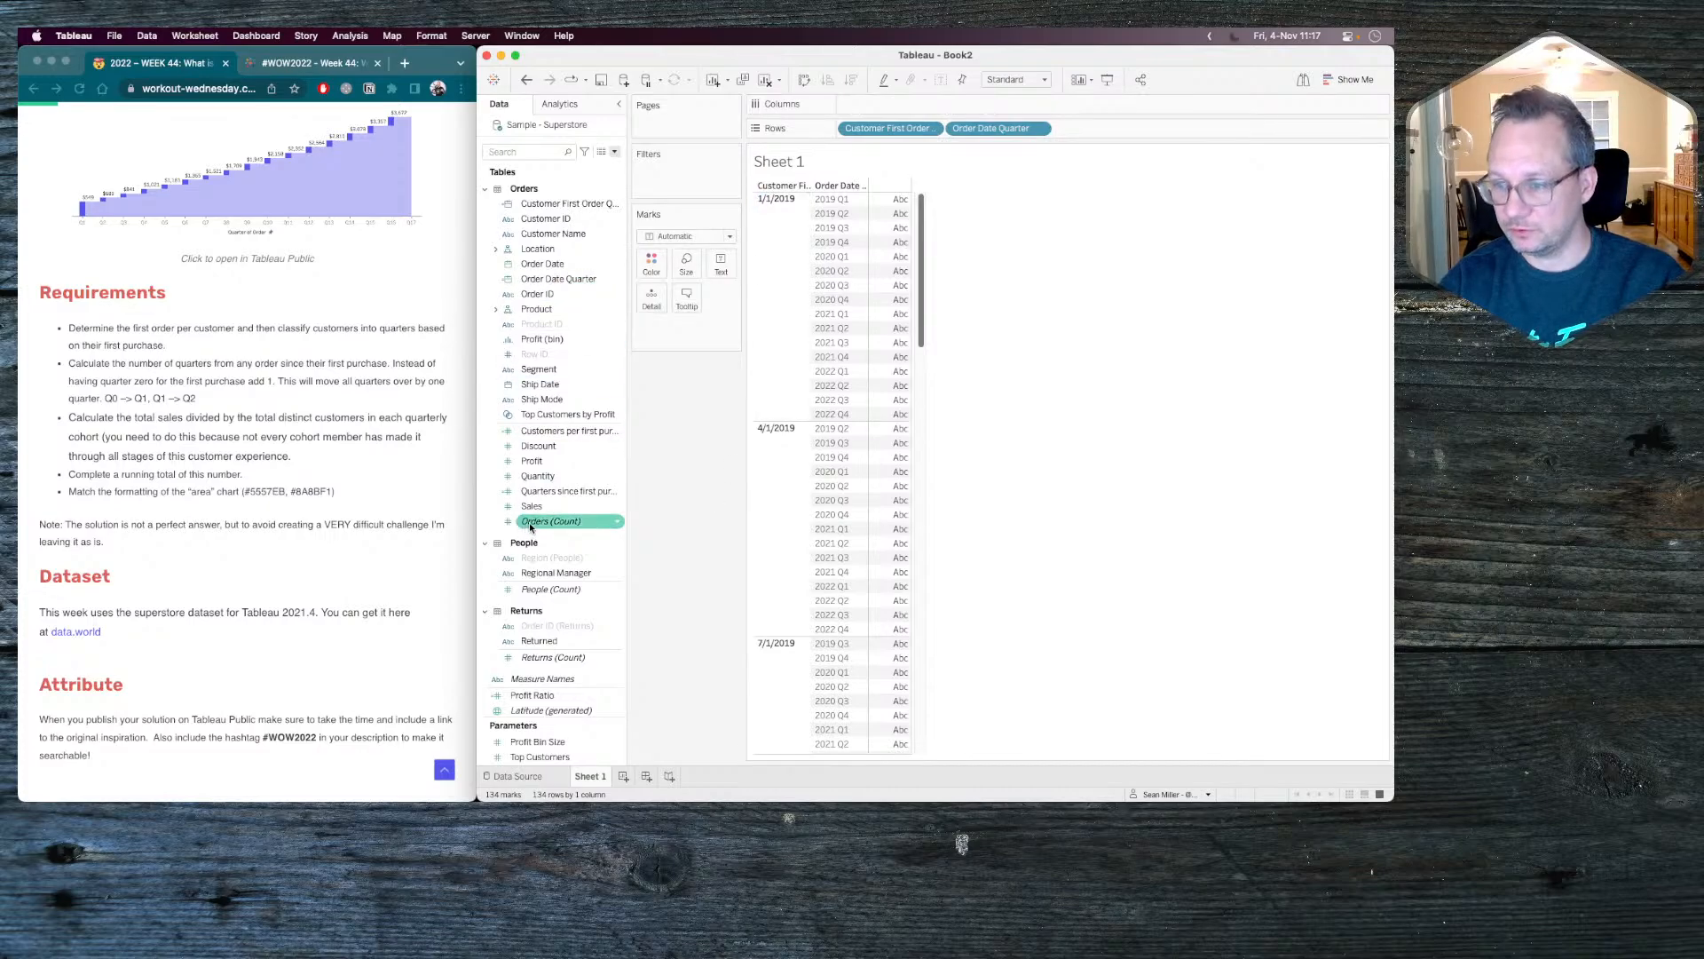
# Add Quarters since first purchase as the third row field and make it a discrete dimension.
pyautogui.moveTo(569, 491); pyautogui.dragTo(1129, 126)
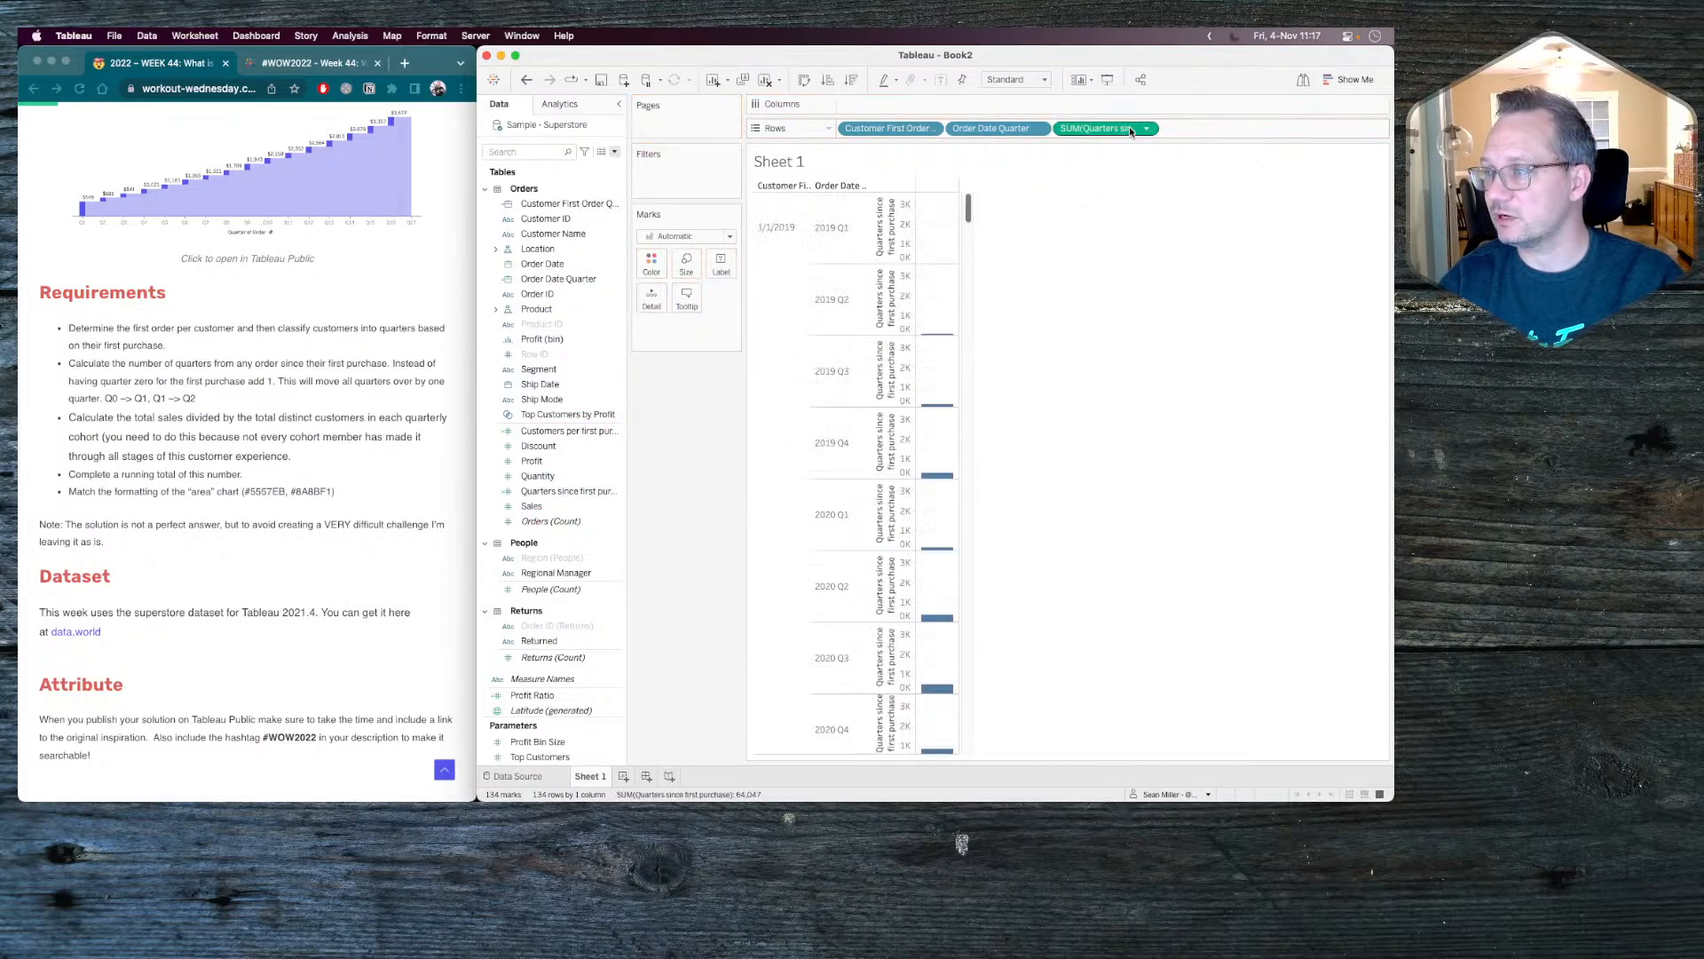
pyautogui.click(1147, 127)
pyautogui.click(1137, 235)
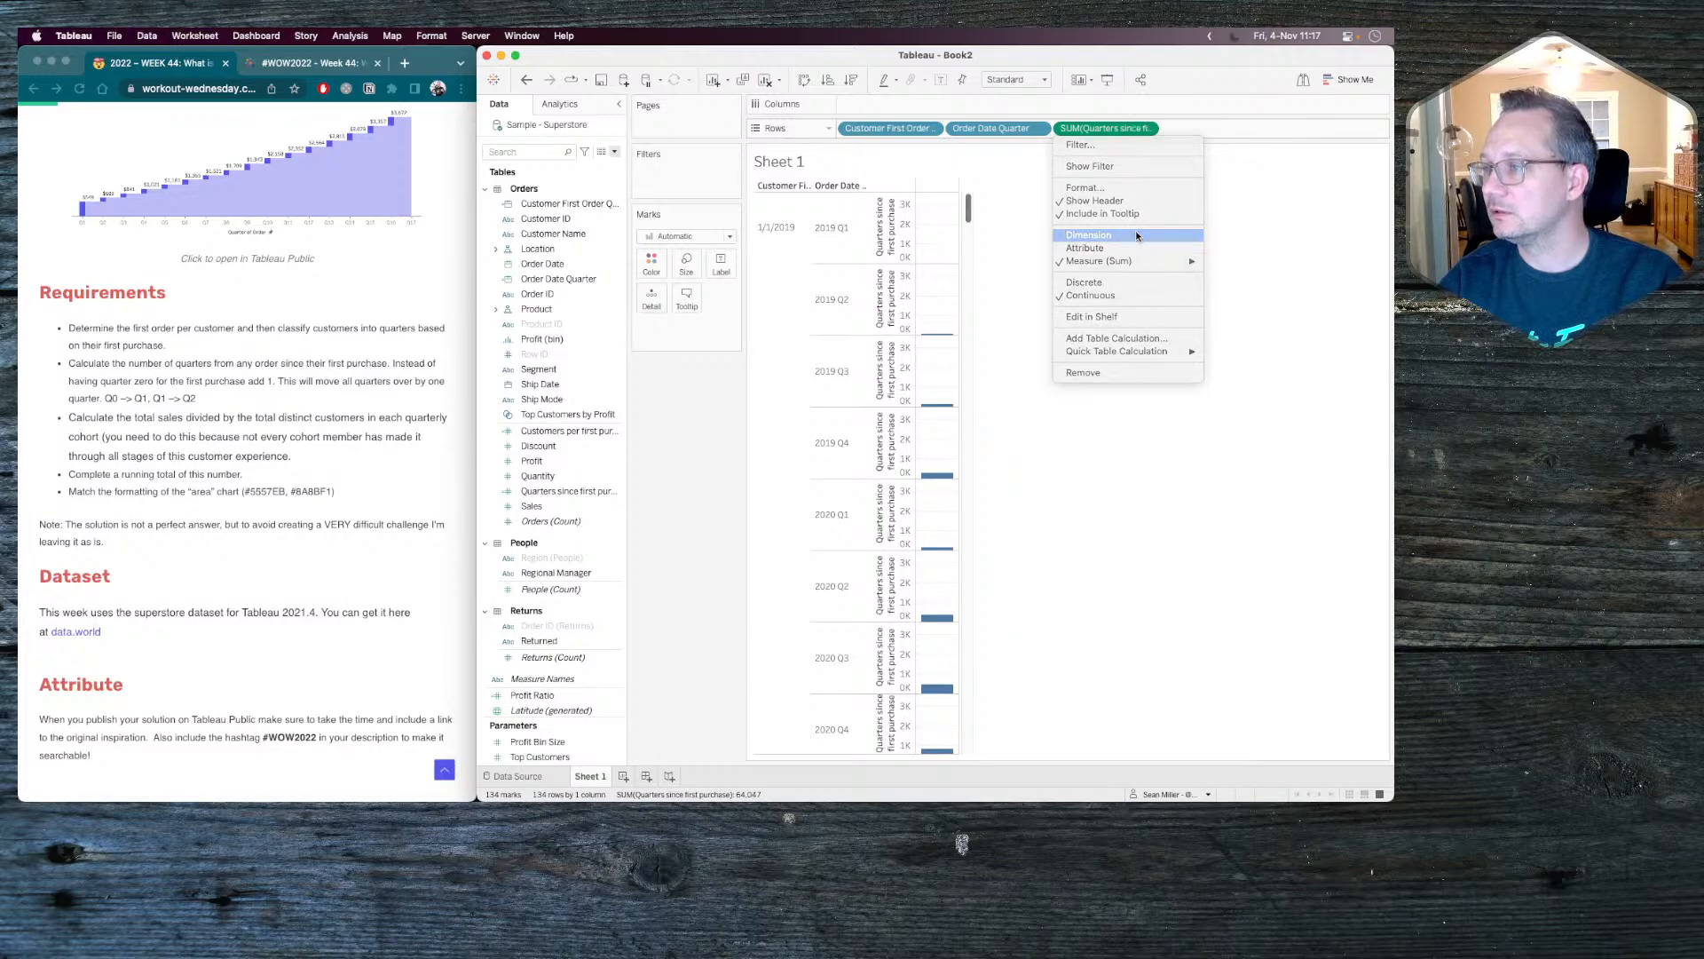
pyautogui.click(1147, 128)
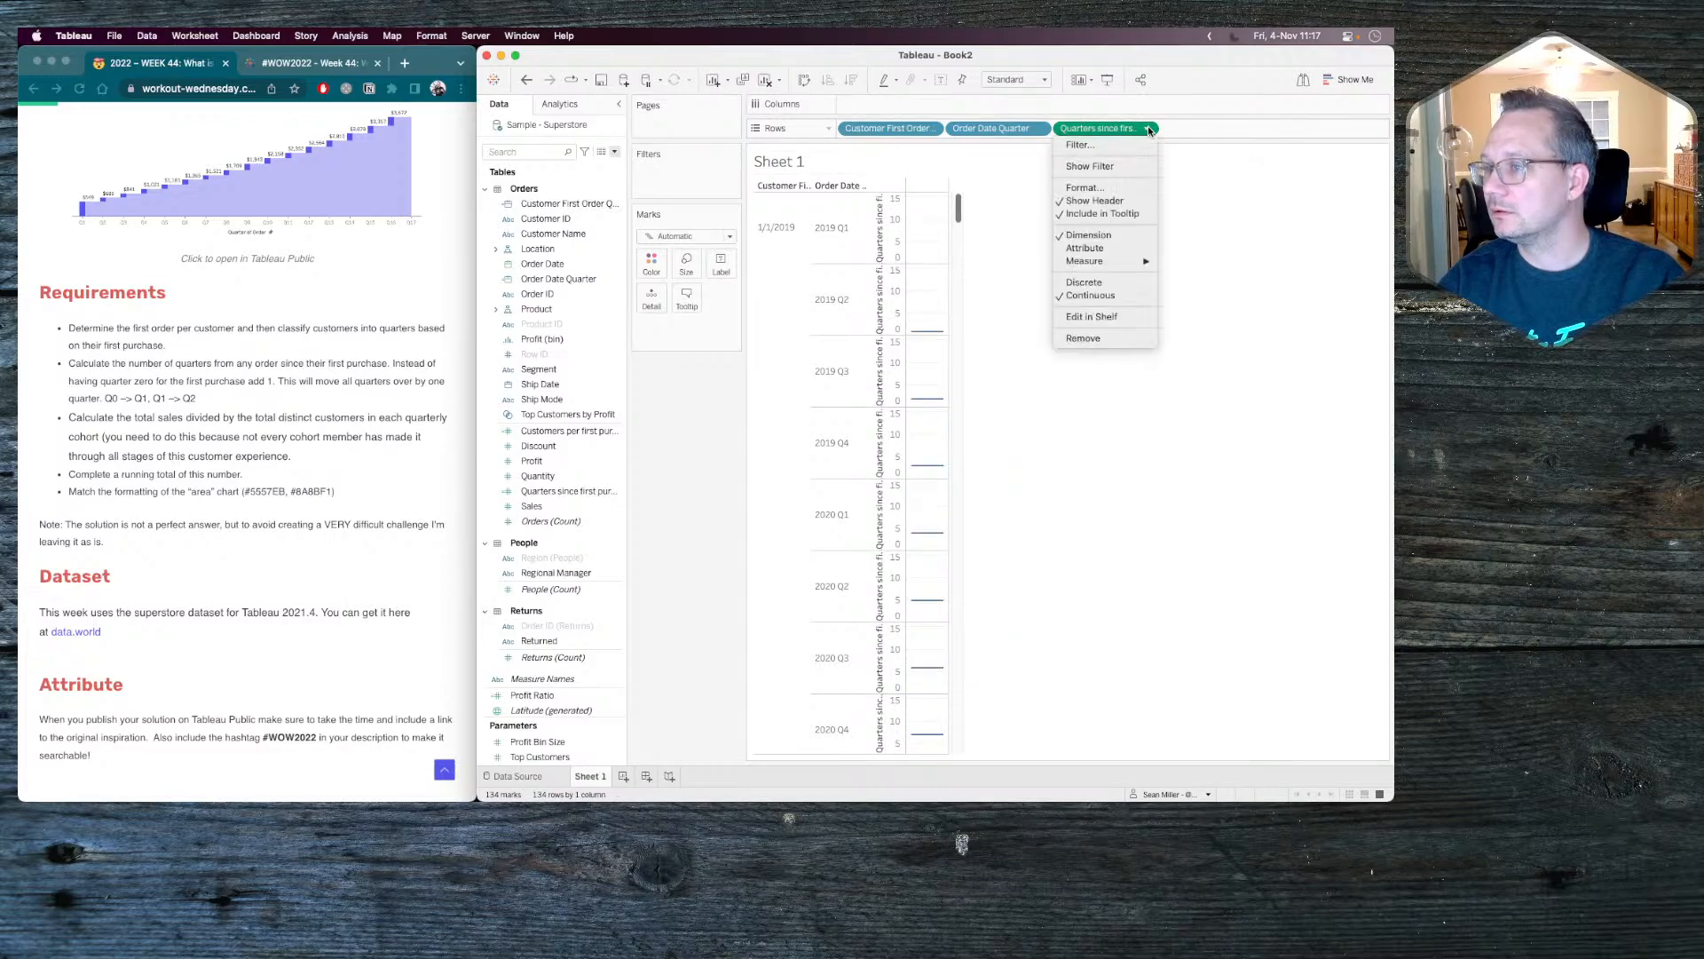
pyautogui.click(1106, 282)
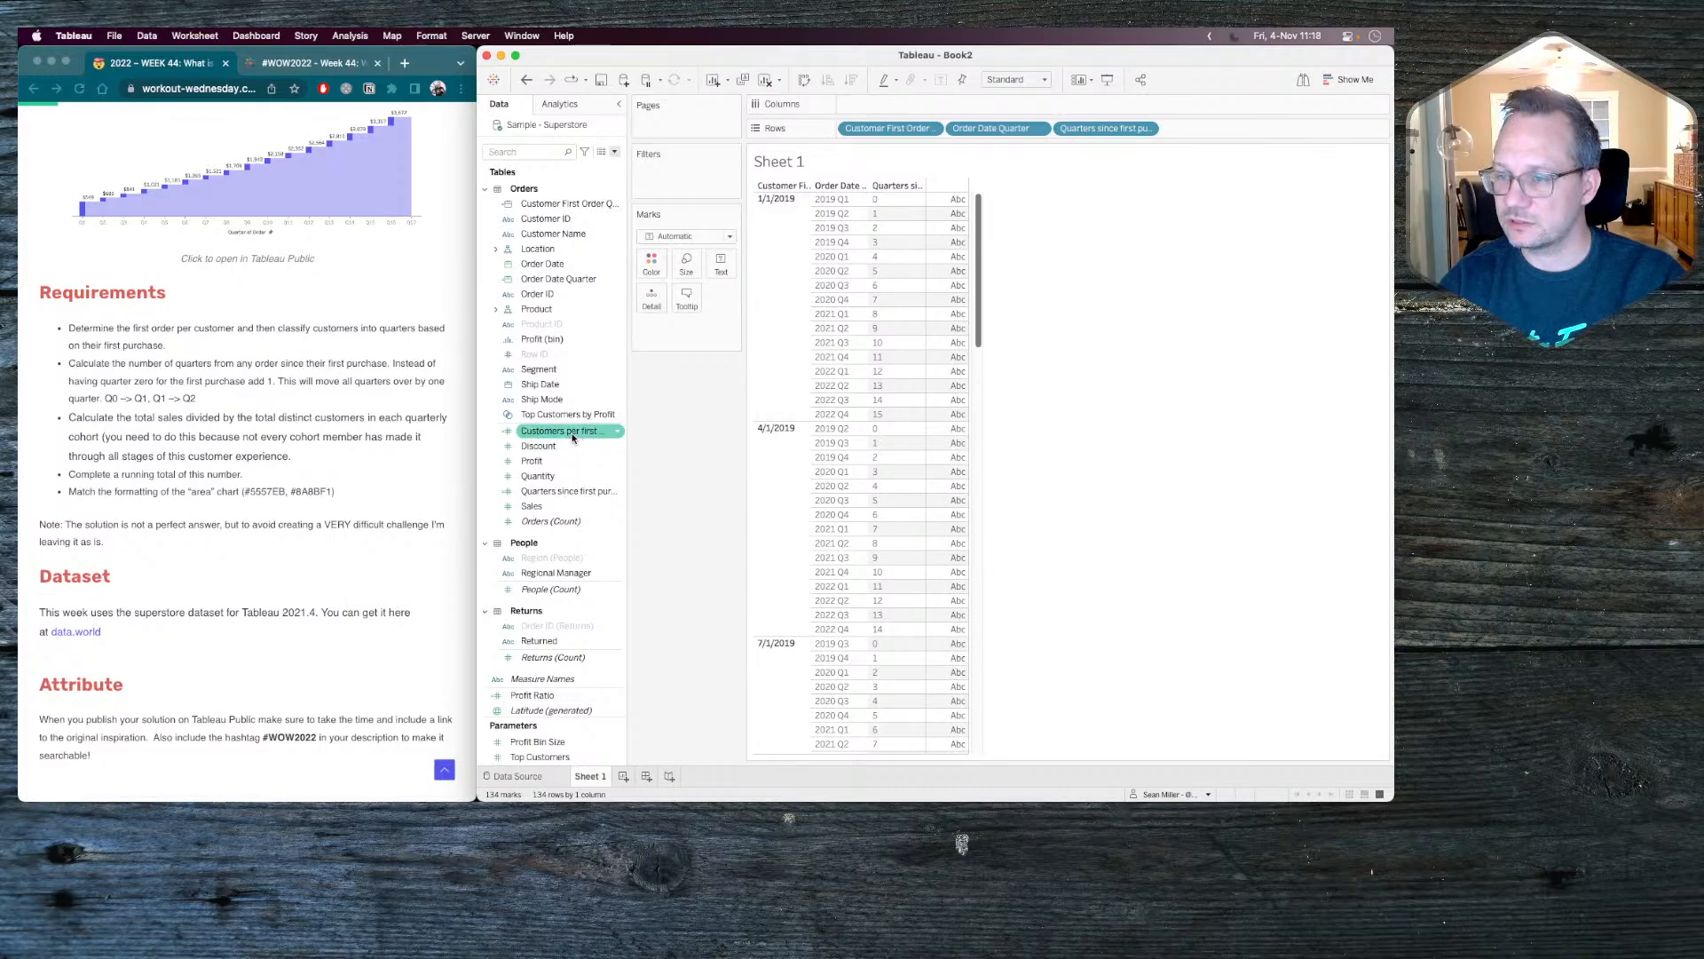
# Show Customers per first purchase quarter and Sales as value columns in the table.
pyautogui.moveTo(568, 433); pyautogui.dragTo(722, 270)
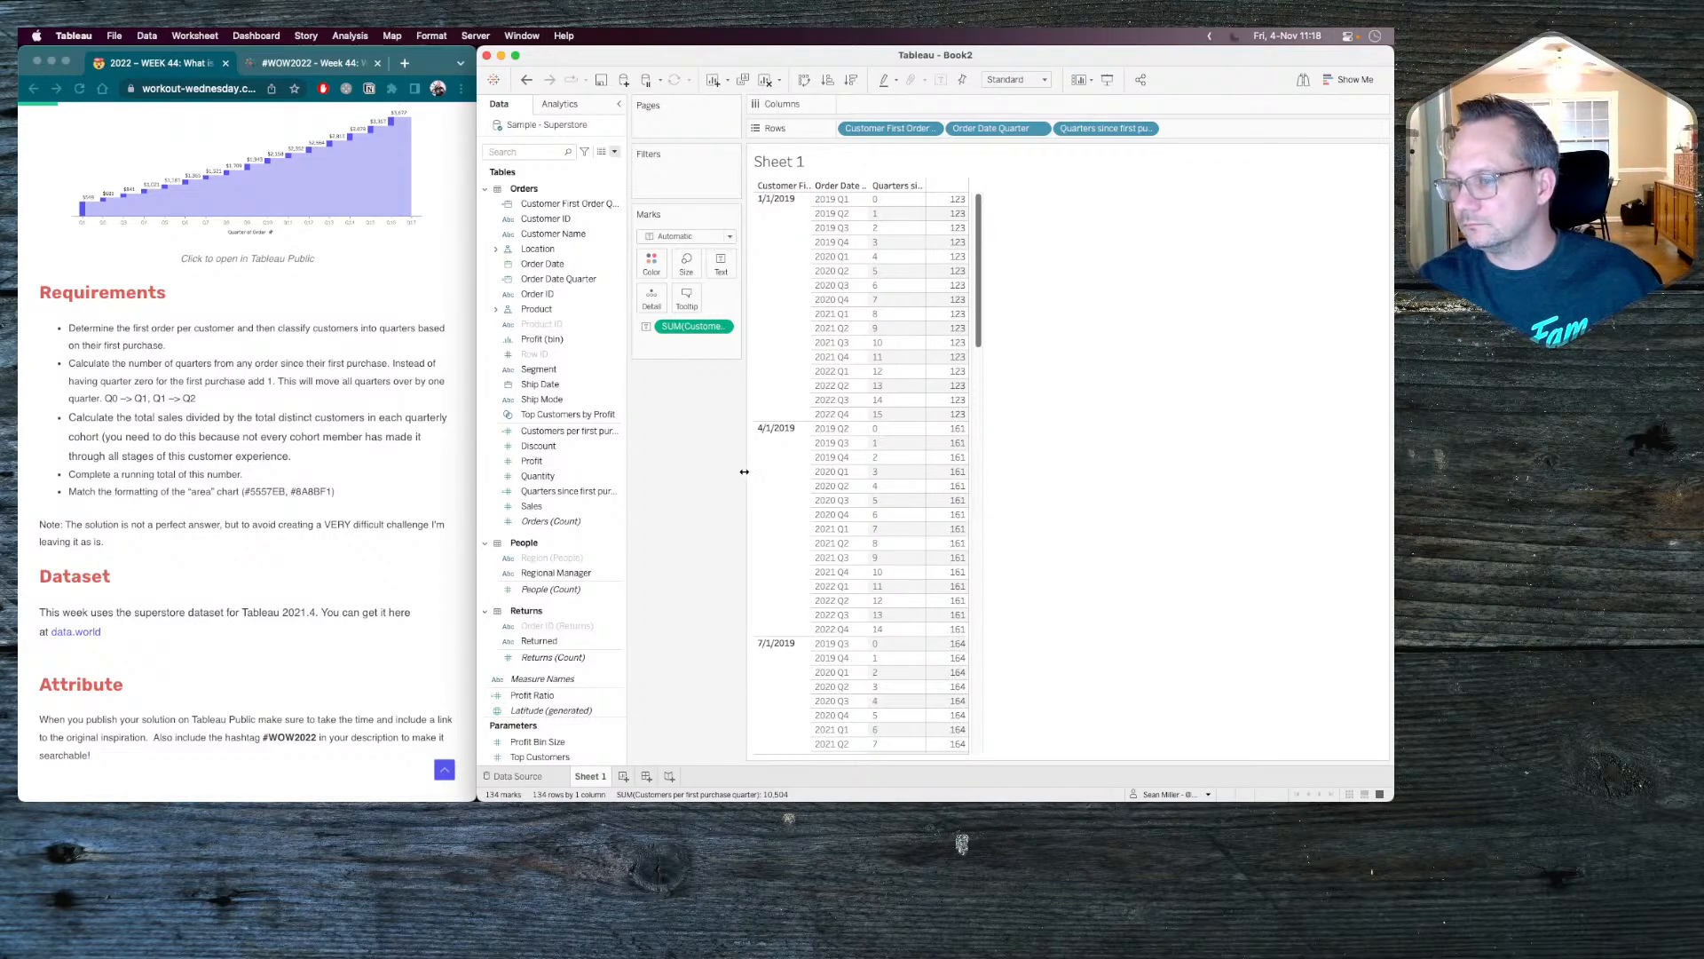
pyautogui.moveTo(533, 506); pyautogui.dragTo(586, 497)
pyautogui.doubleClick(536, 508)
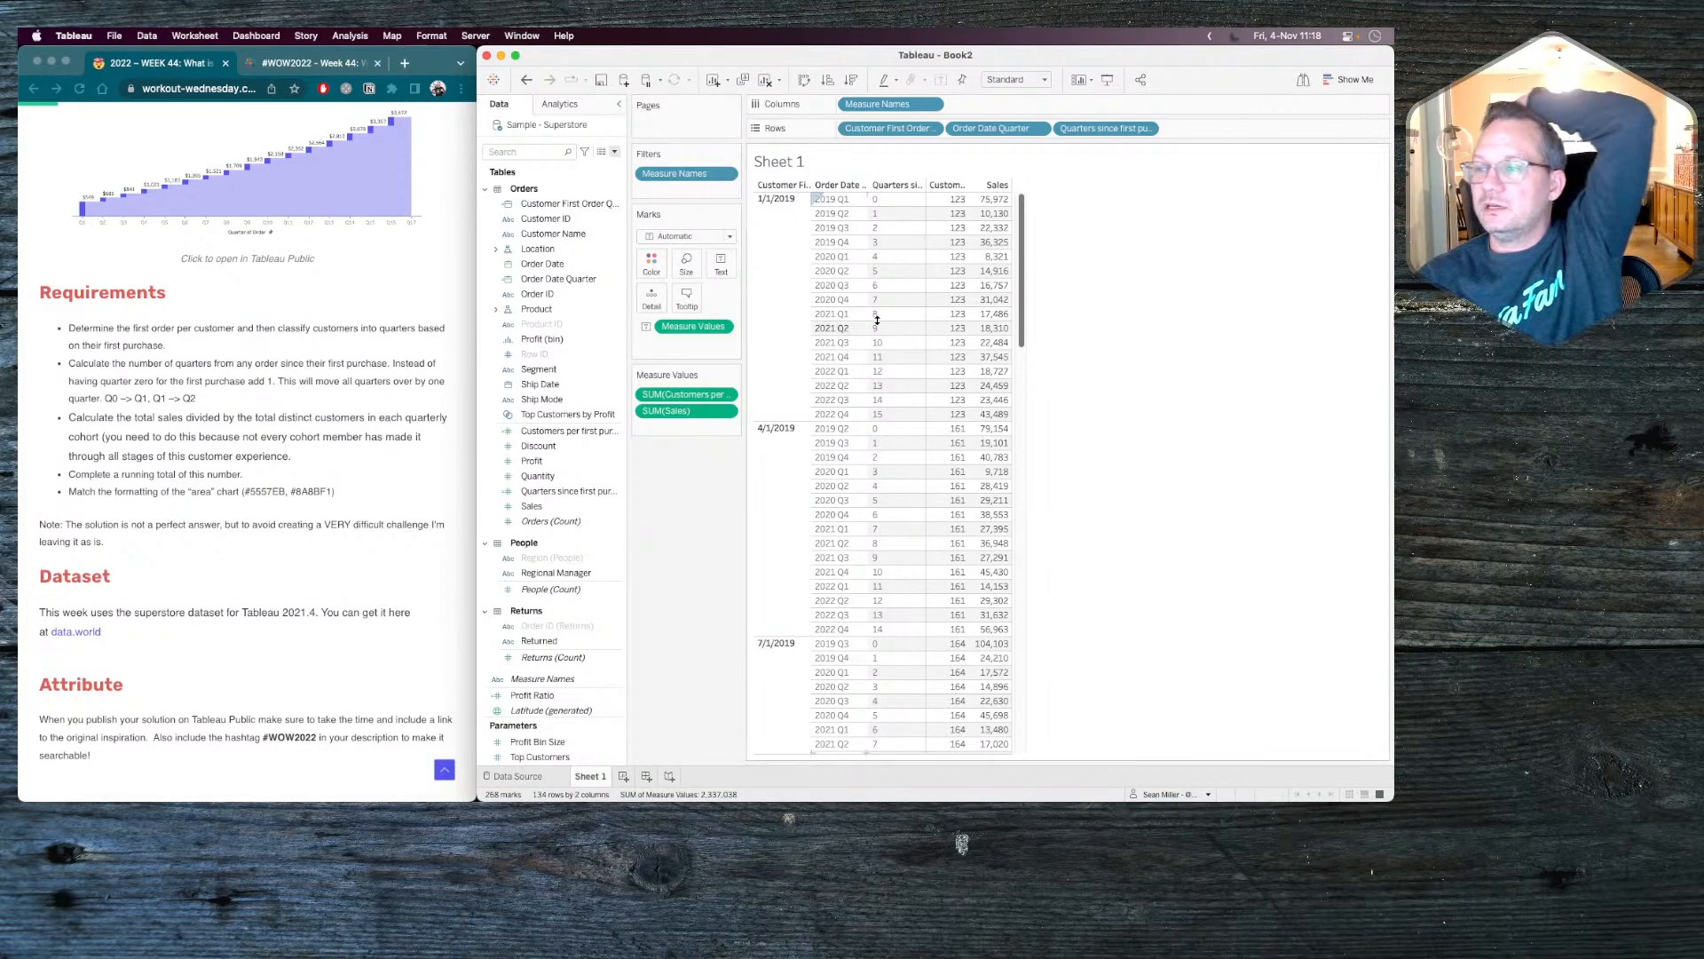
# Examine the customer counts and sales across order quarters for the 1/1/2019 and 4/1/2019 cohorts.
pyautogui.moveTo(948, 212)
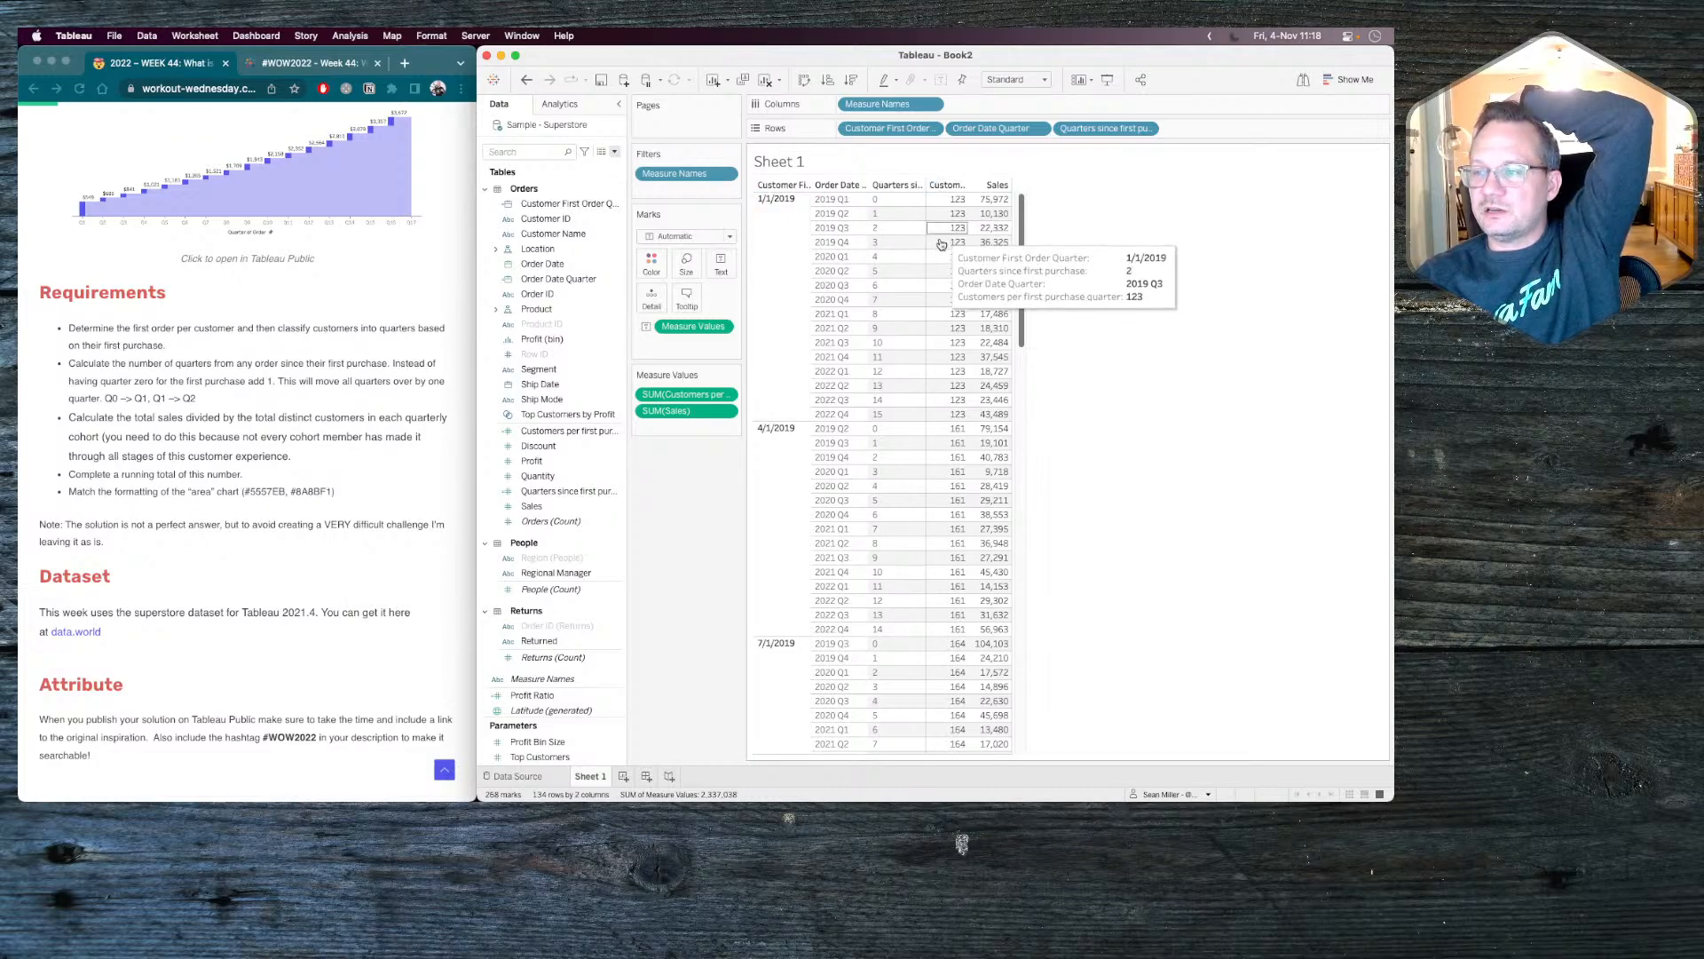
pyautogui.moveTo(944, 394)
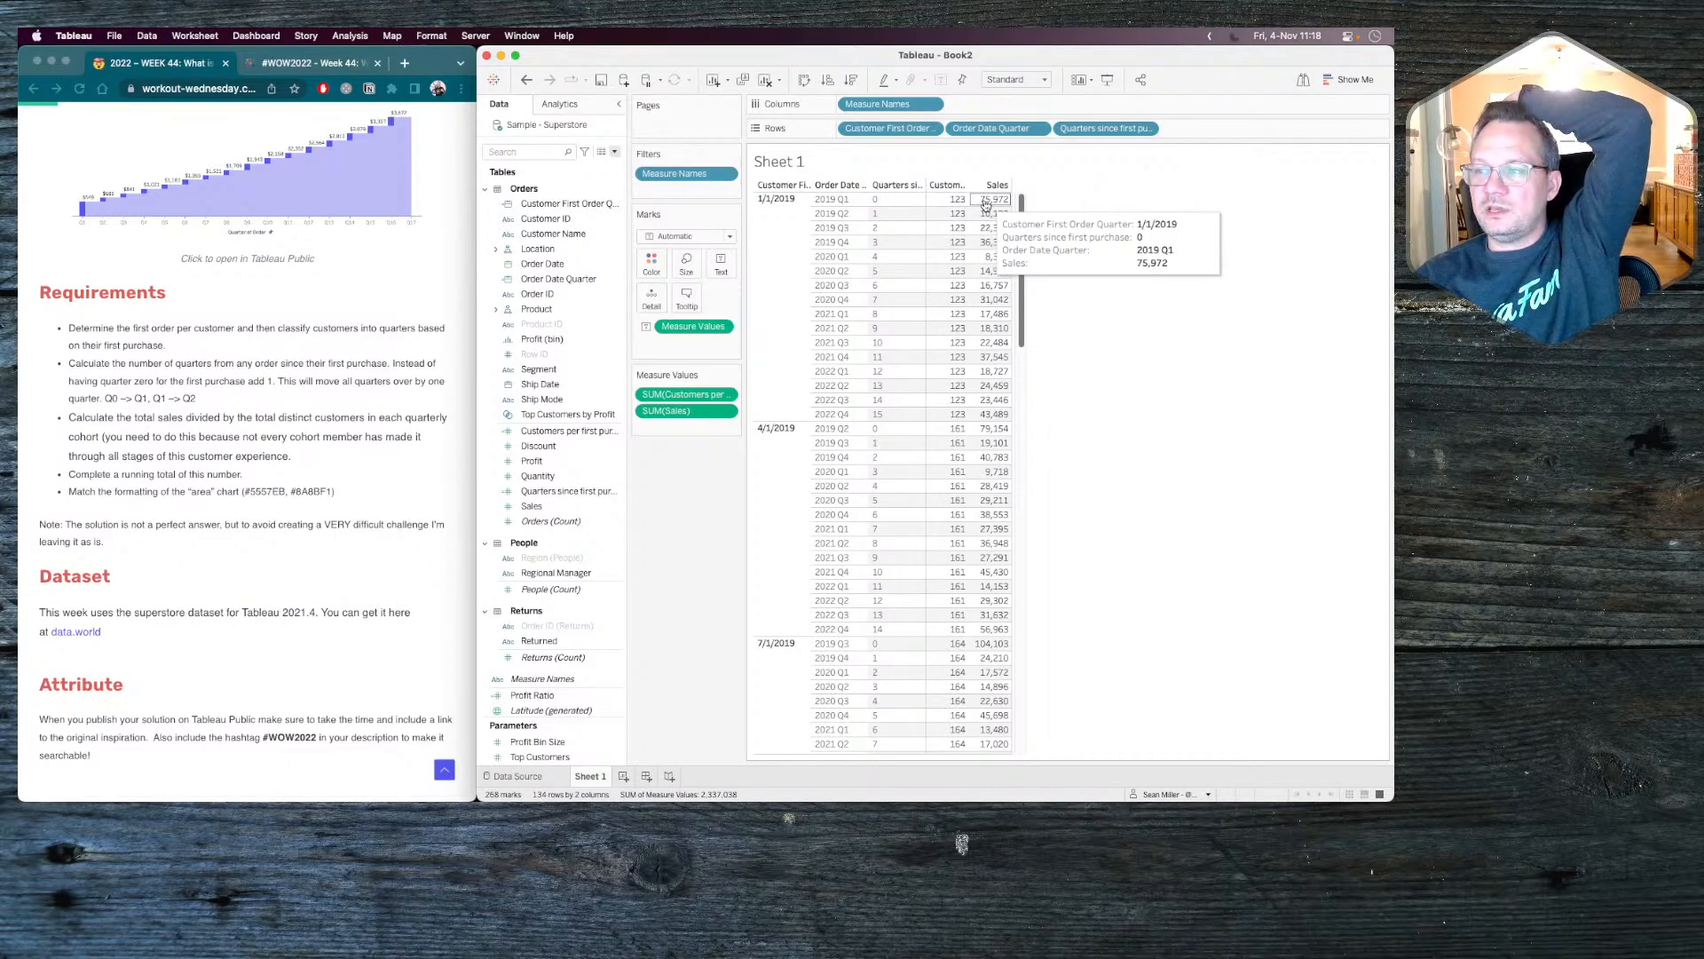
pyautogui.click(792, 246)
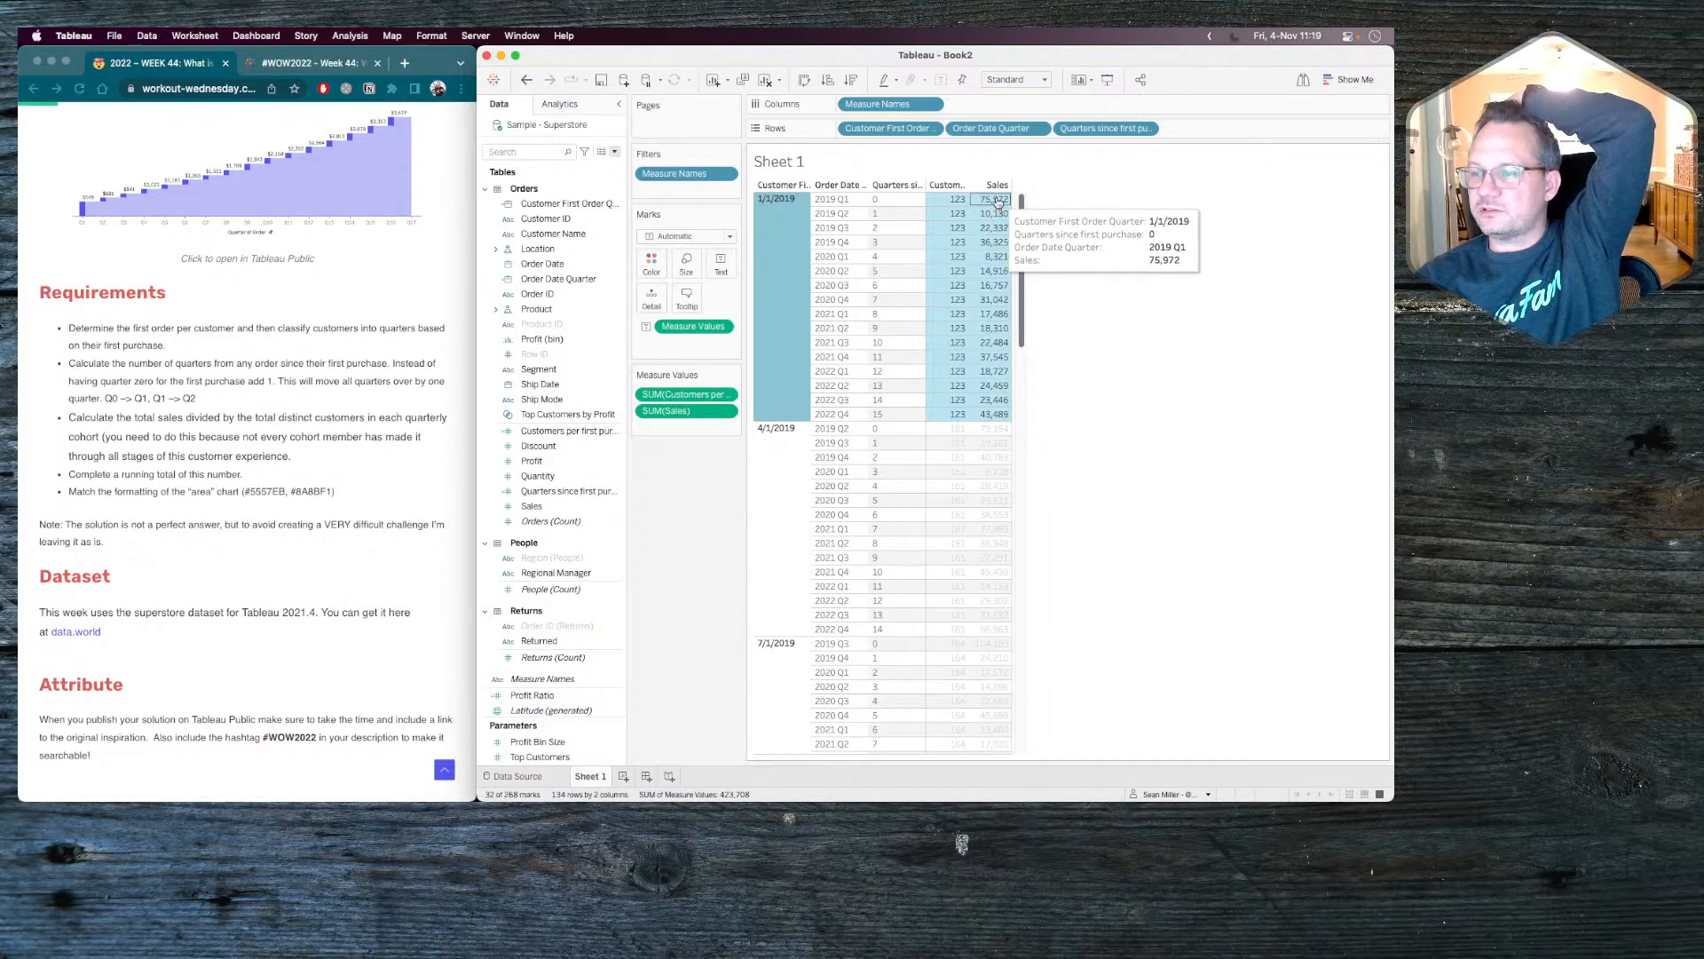
pyautogui.click(790, 506)
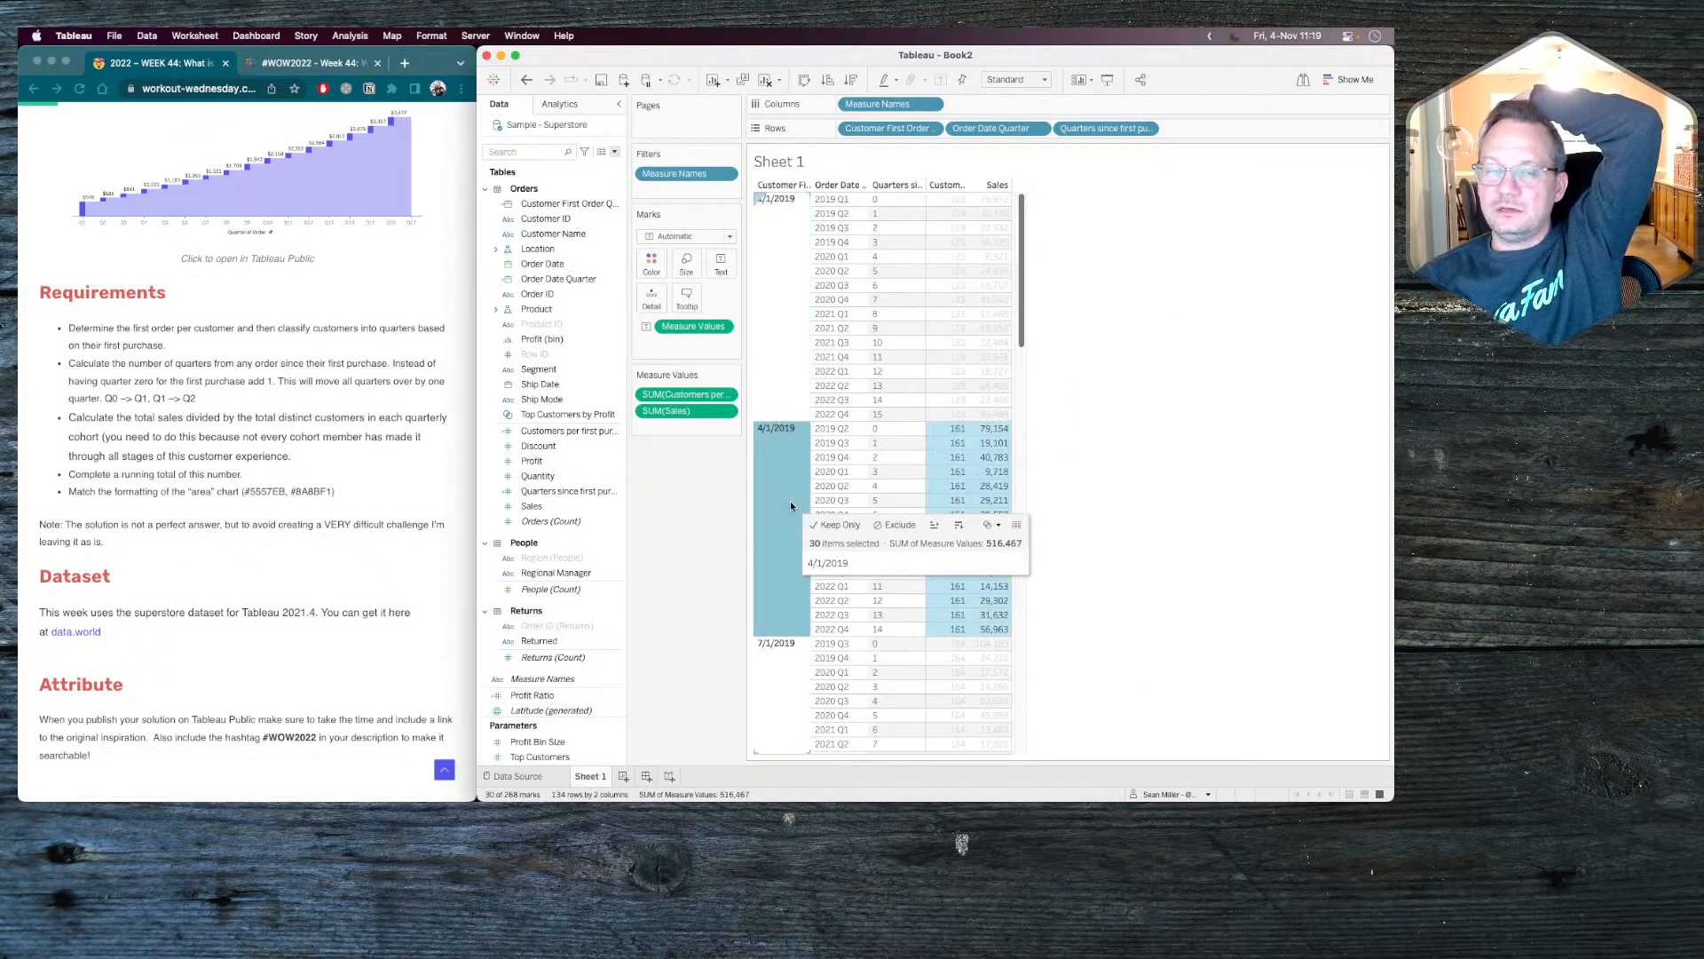
pyautogui.moveTo(955, 433)
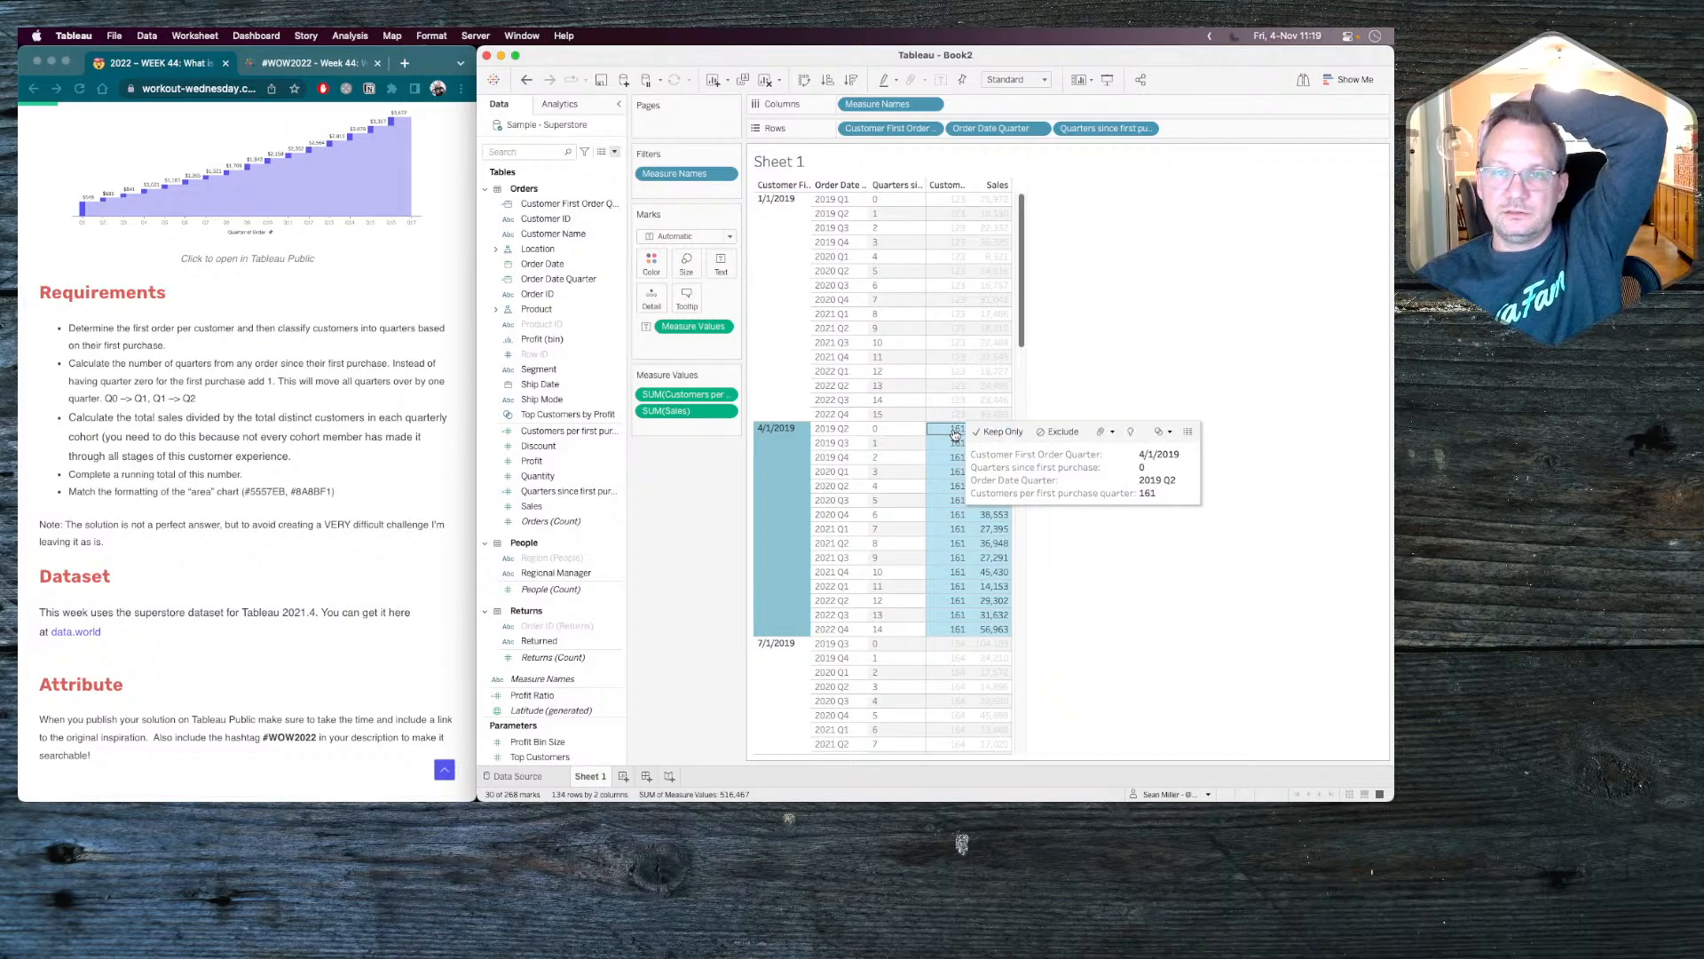
pyautogui.moveTo(804, 495)
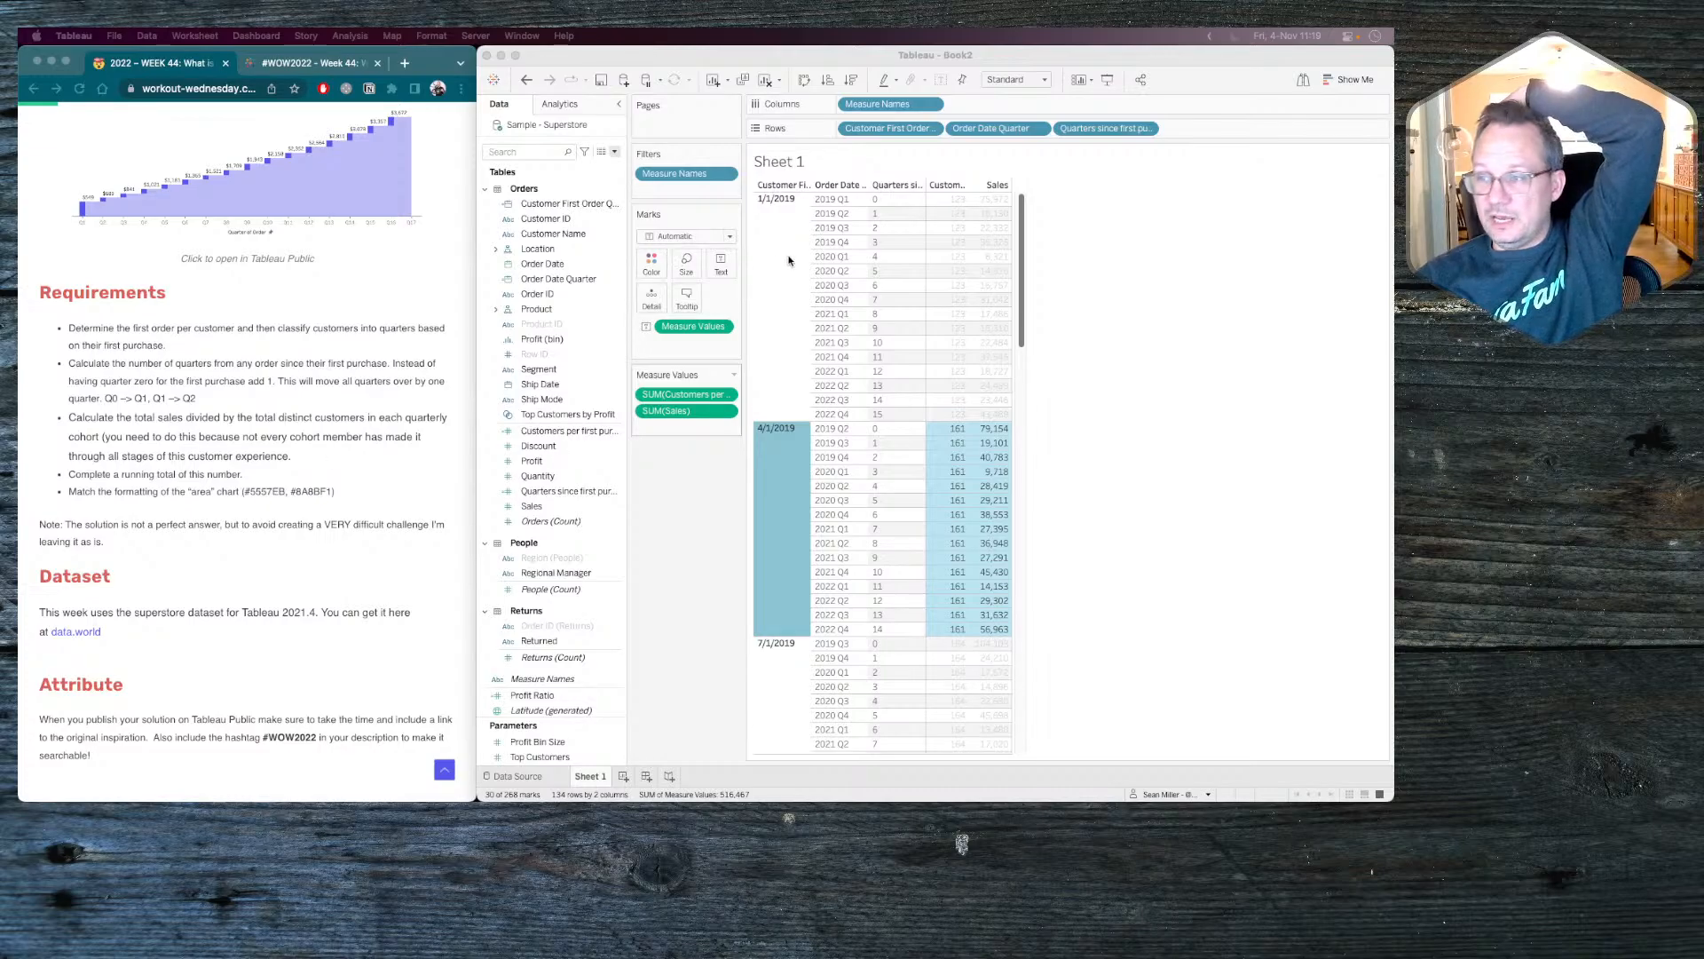
pyautogui.click(1074, 221)
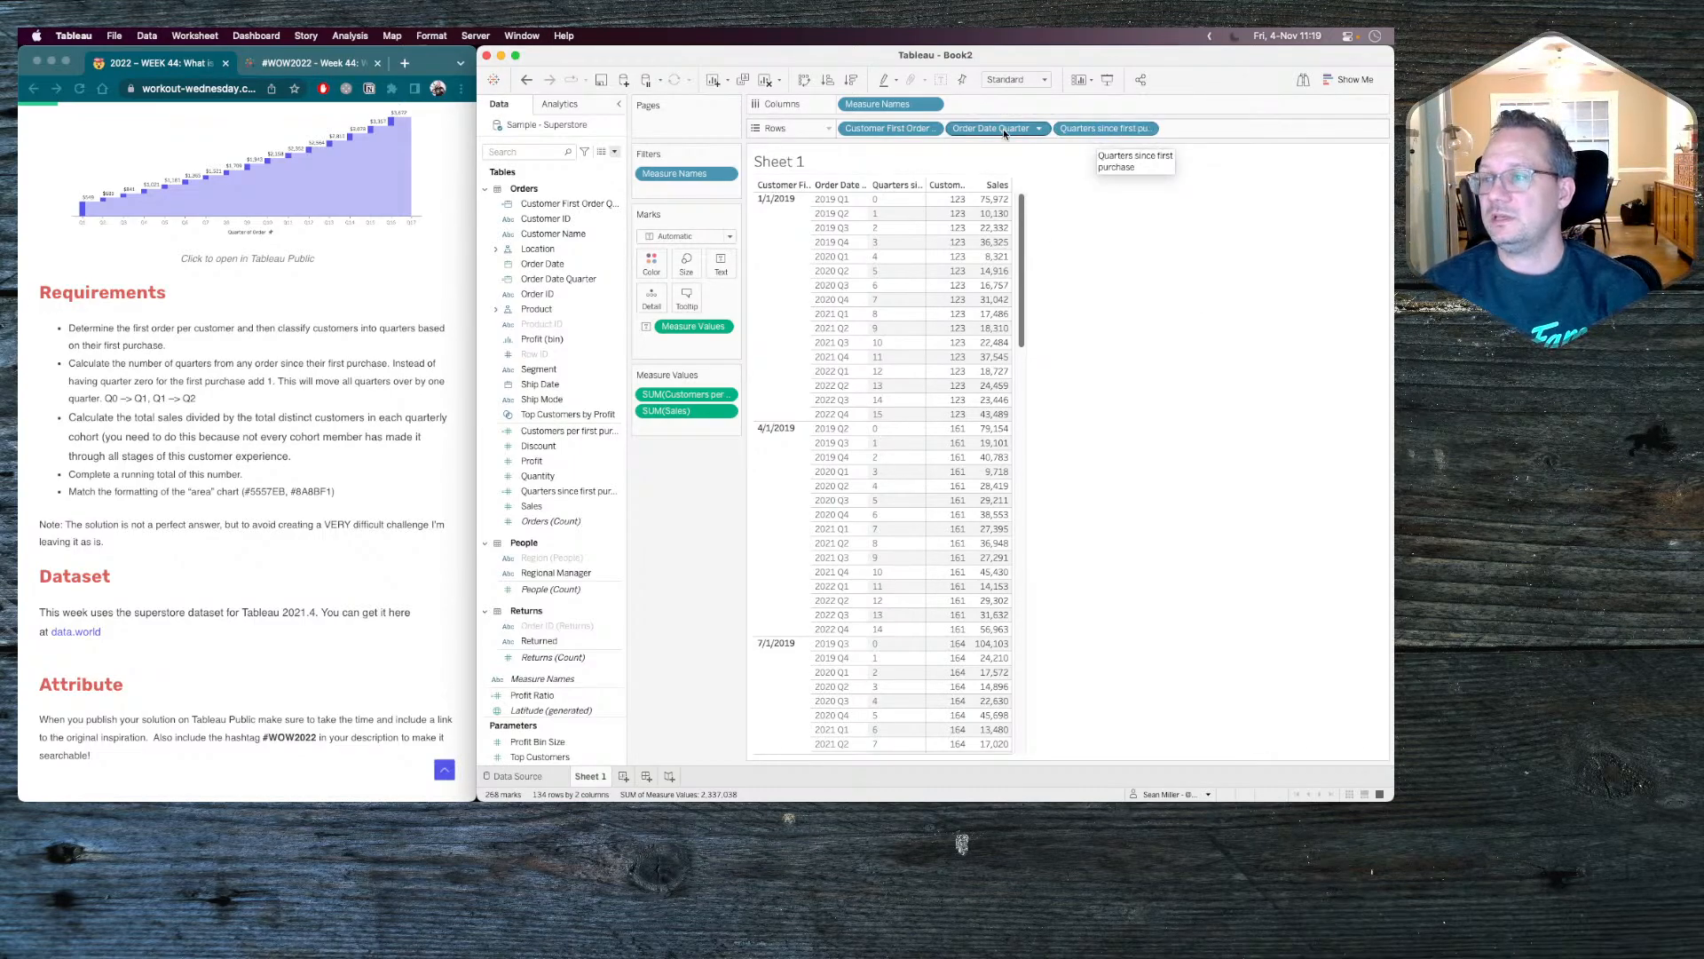
# Replace Customer First Order Quarter in the rows with Quarters since first purchase and remove Order Date Quarter.
pyautogui.moveTo(1094, 130); pyautogui.dragTo(887, 130)
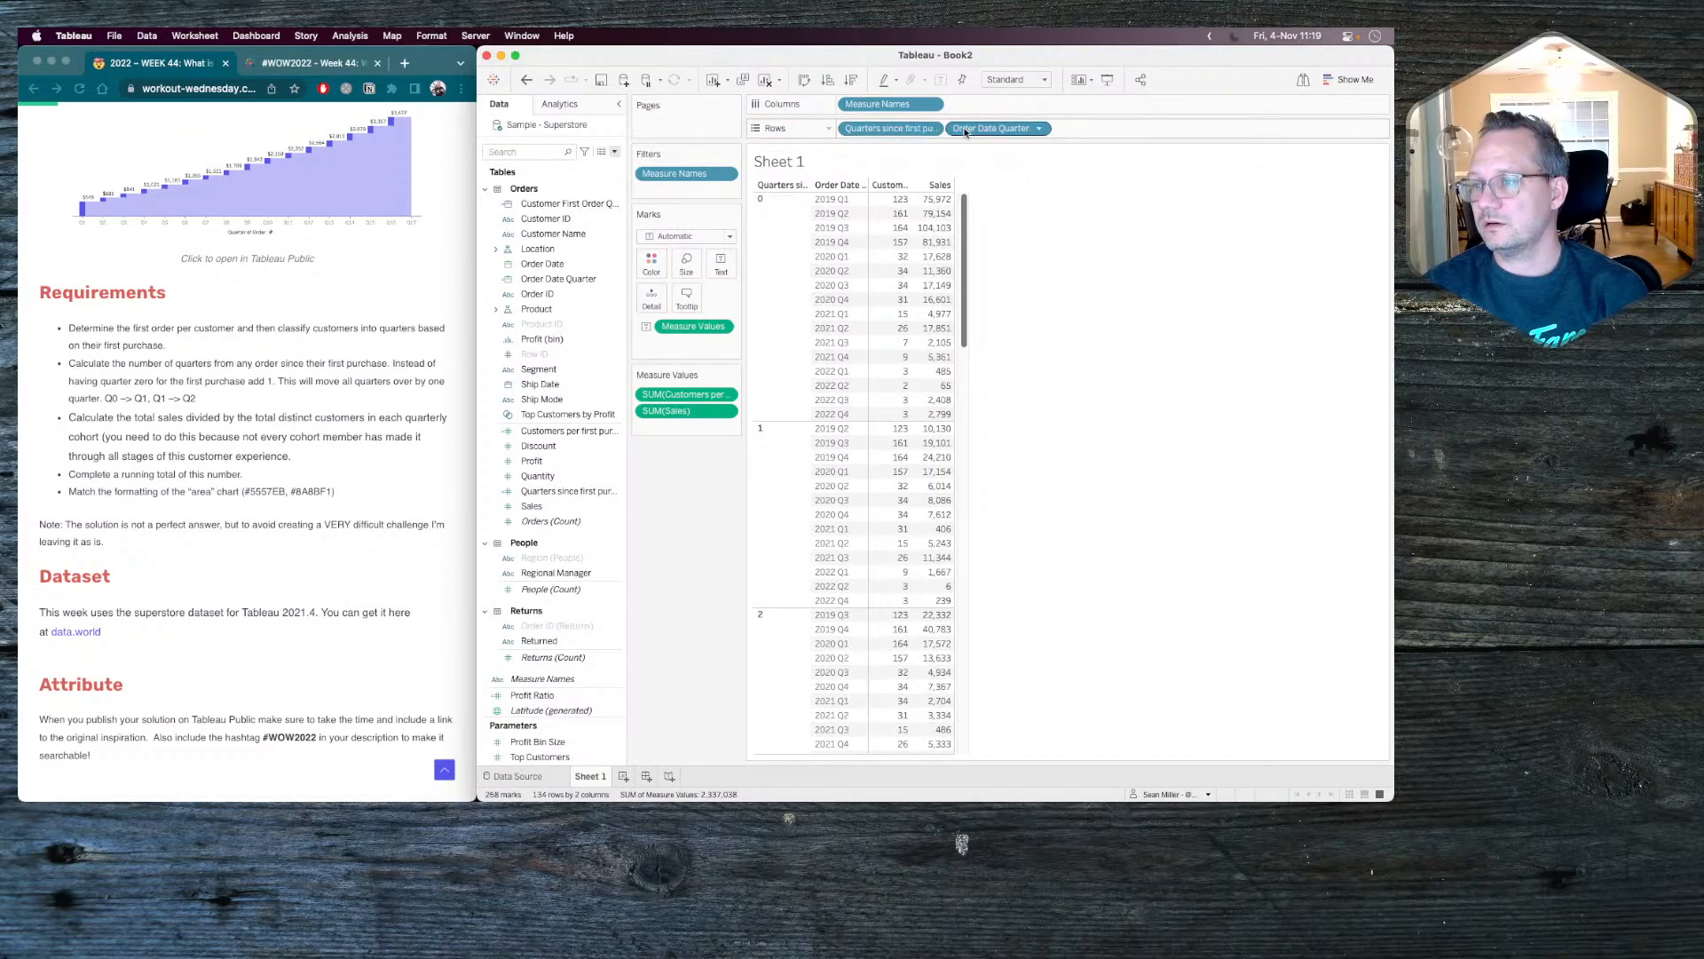
pyautogui.moveTo(999, 132); pyautogui.dragTo(683, 496)
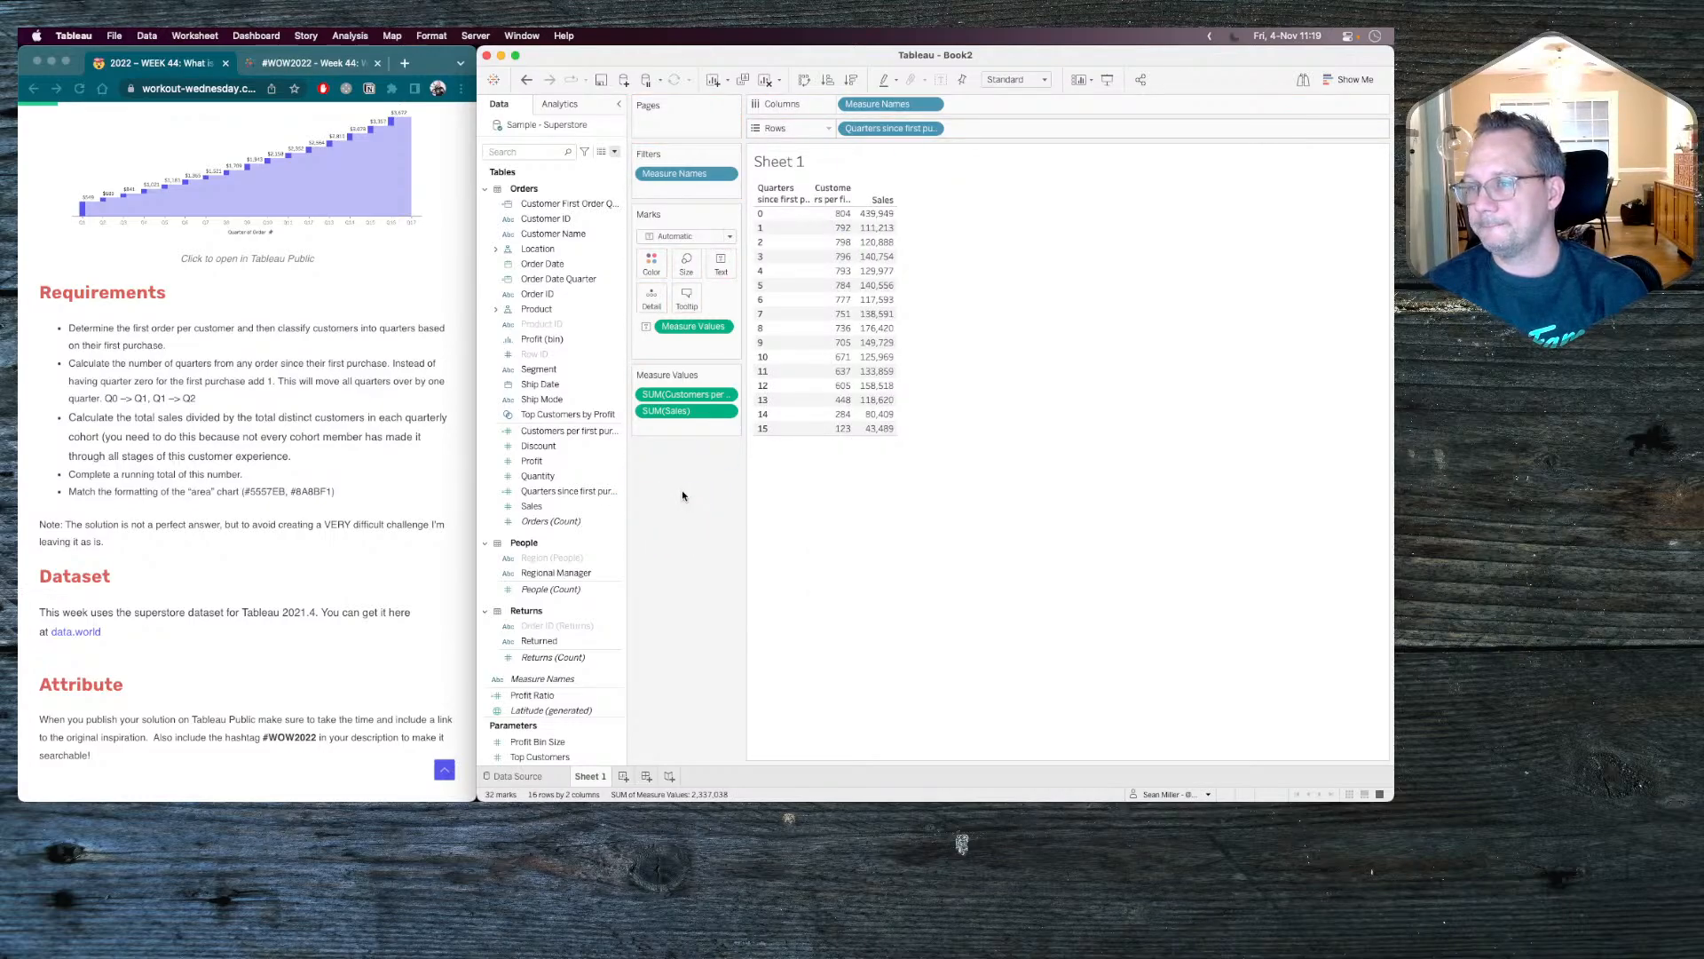
pyautogui.moveTo(835, 218)
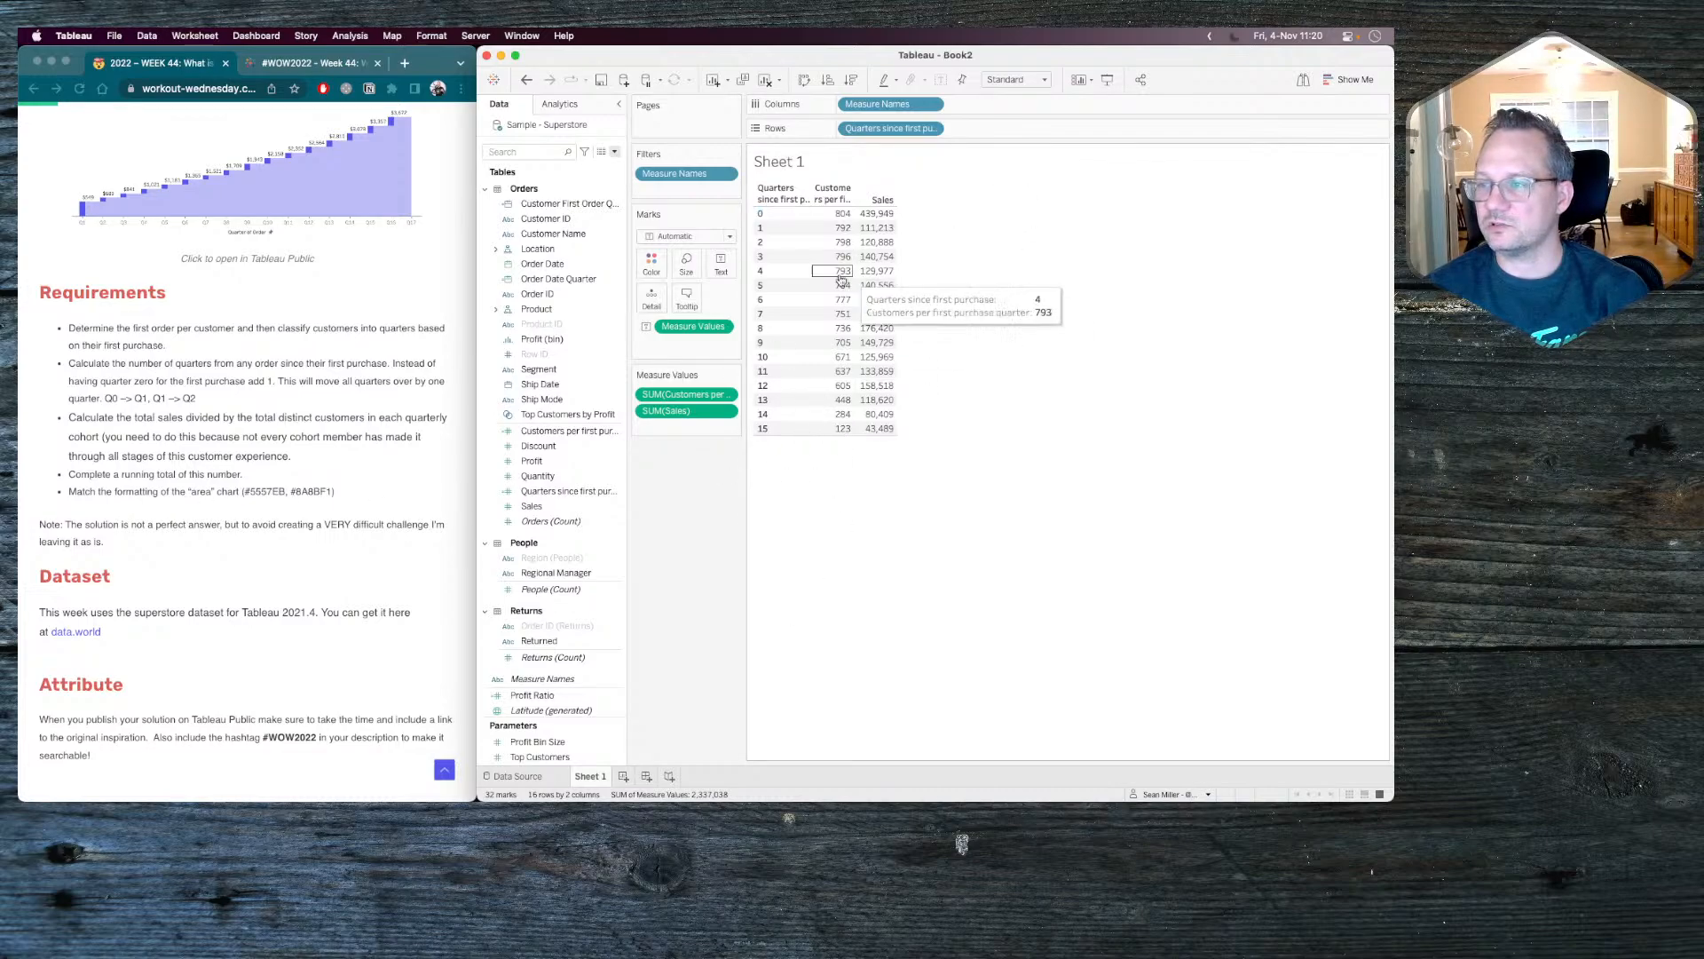
# Create a new calculated field named "Sales per customer".
pyautogui.click(615, 152)
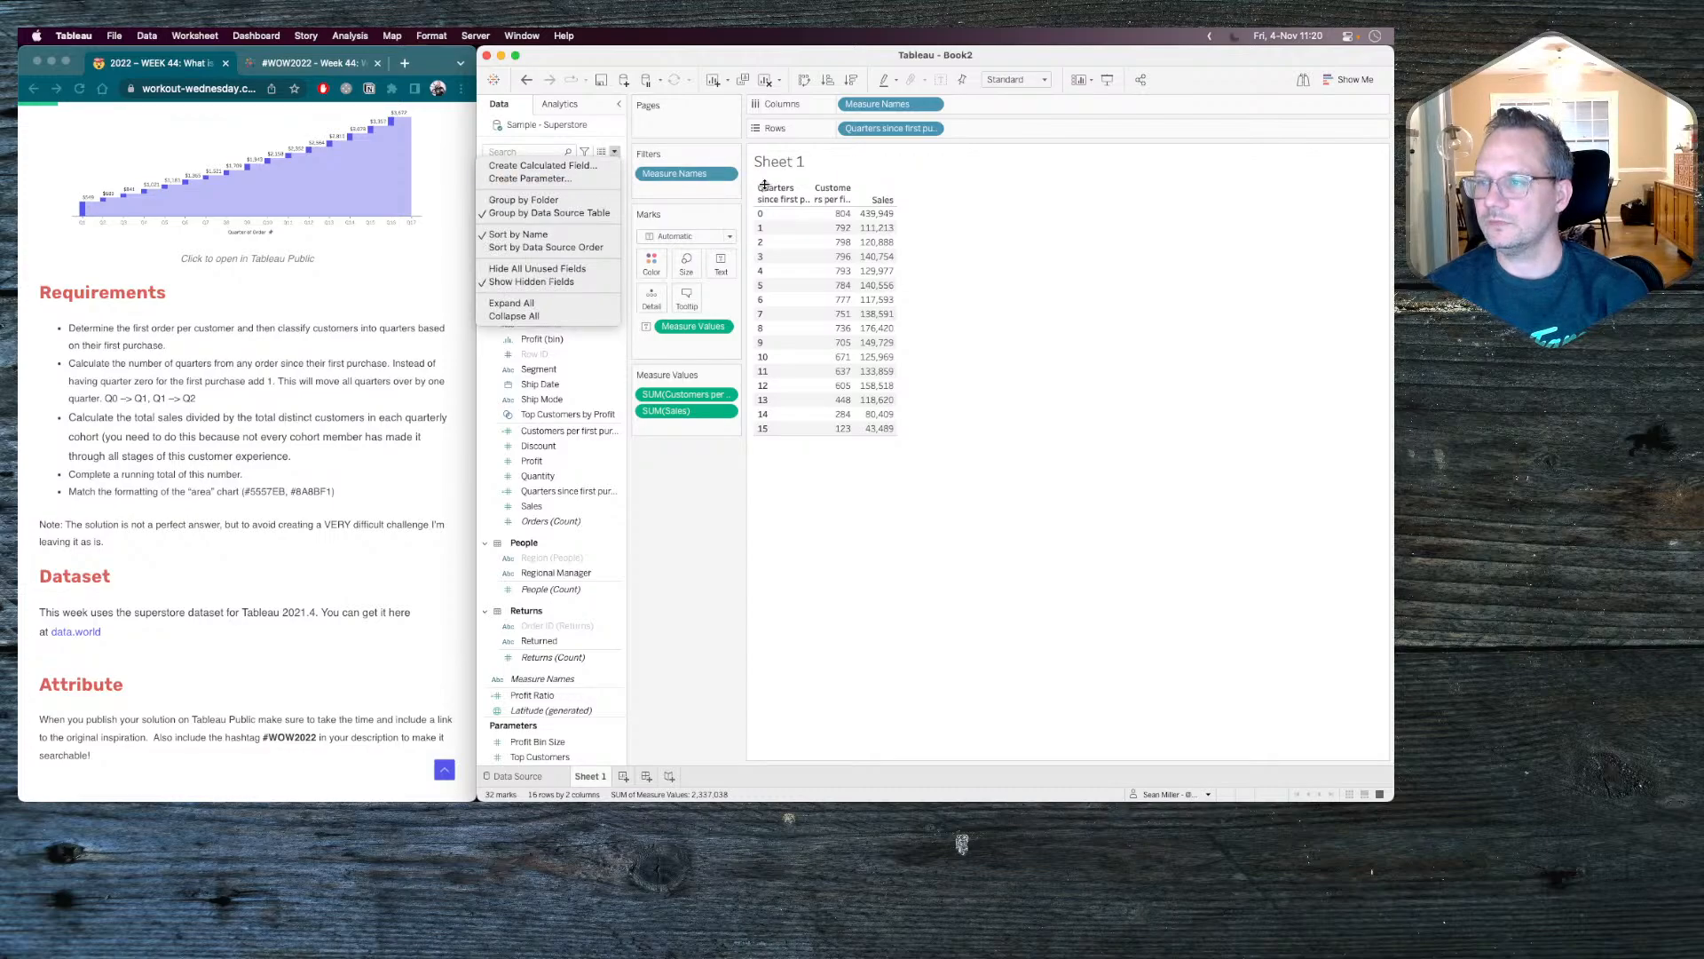
pyautogui.click(589, 165)
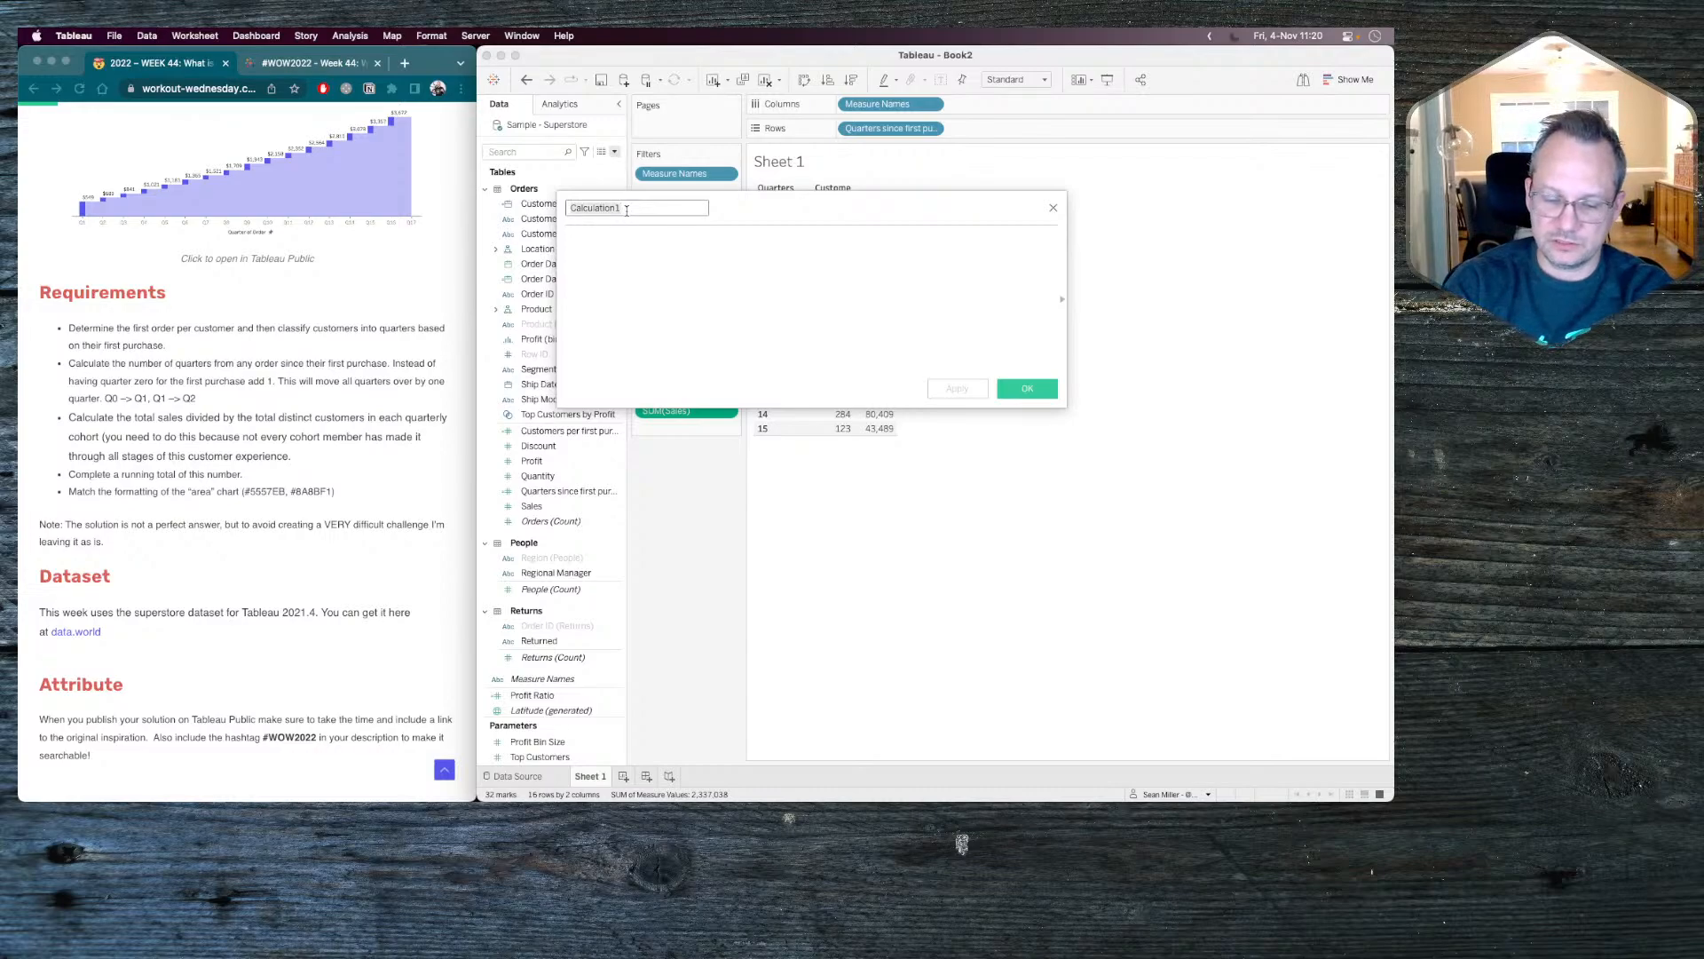
pyautogui.write('Salers')
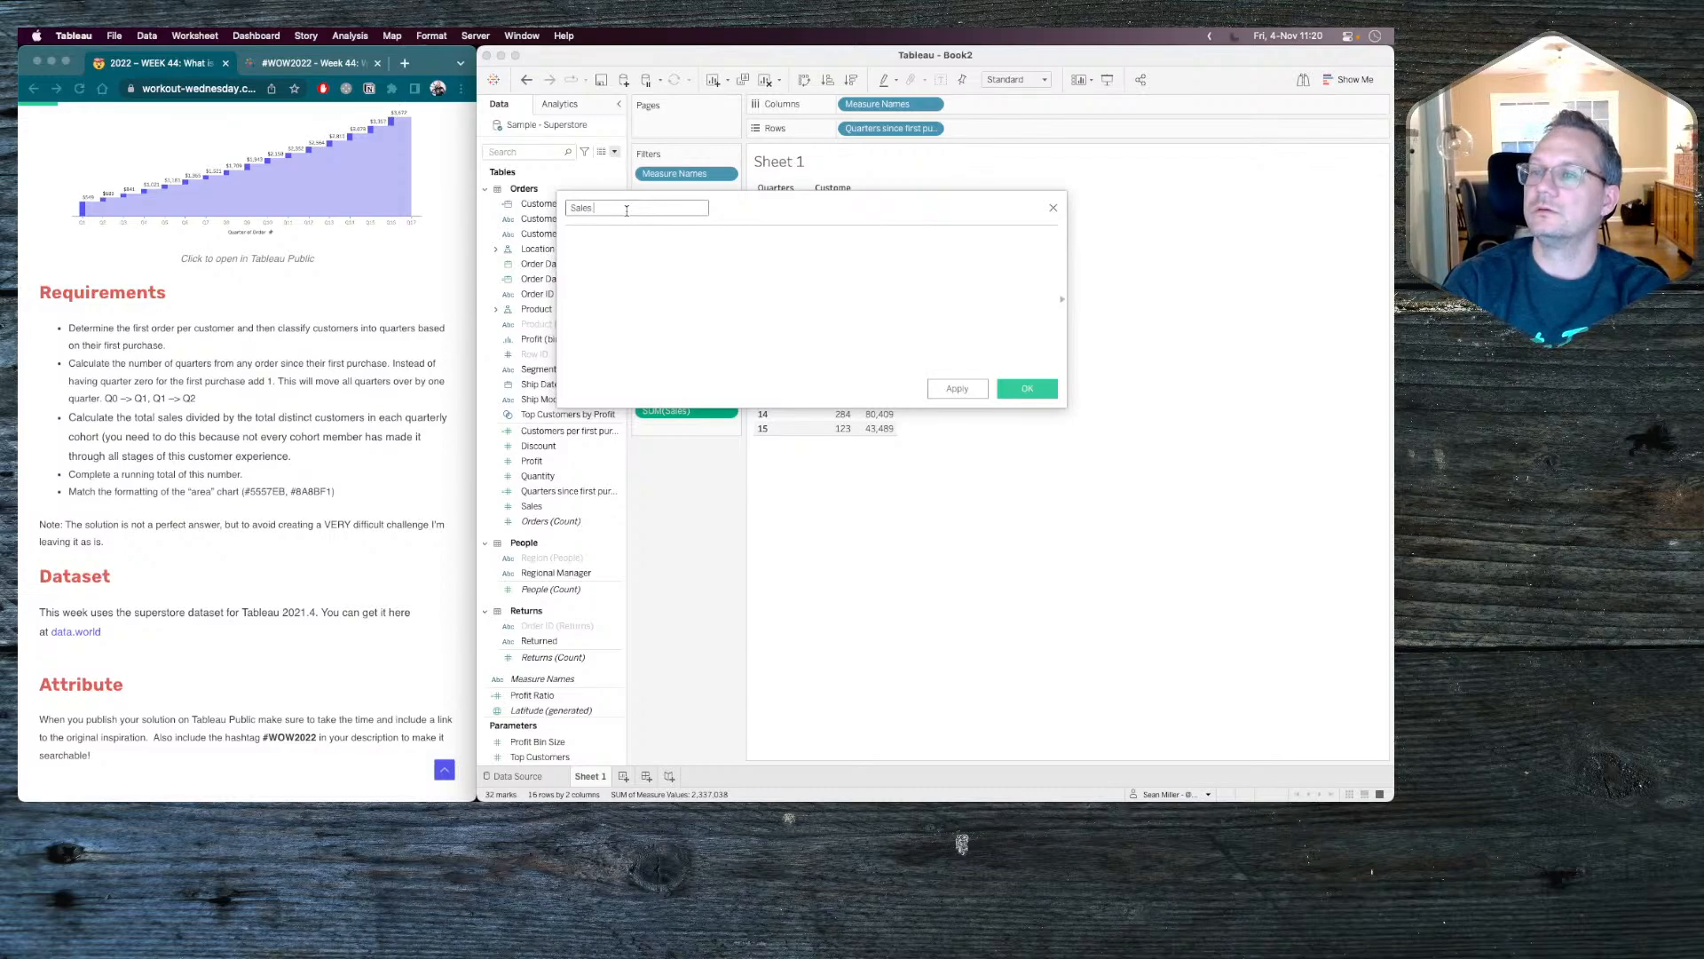
pyautogui.write('per custom')
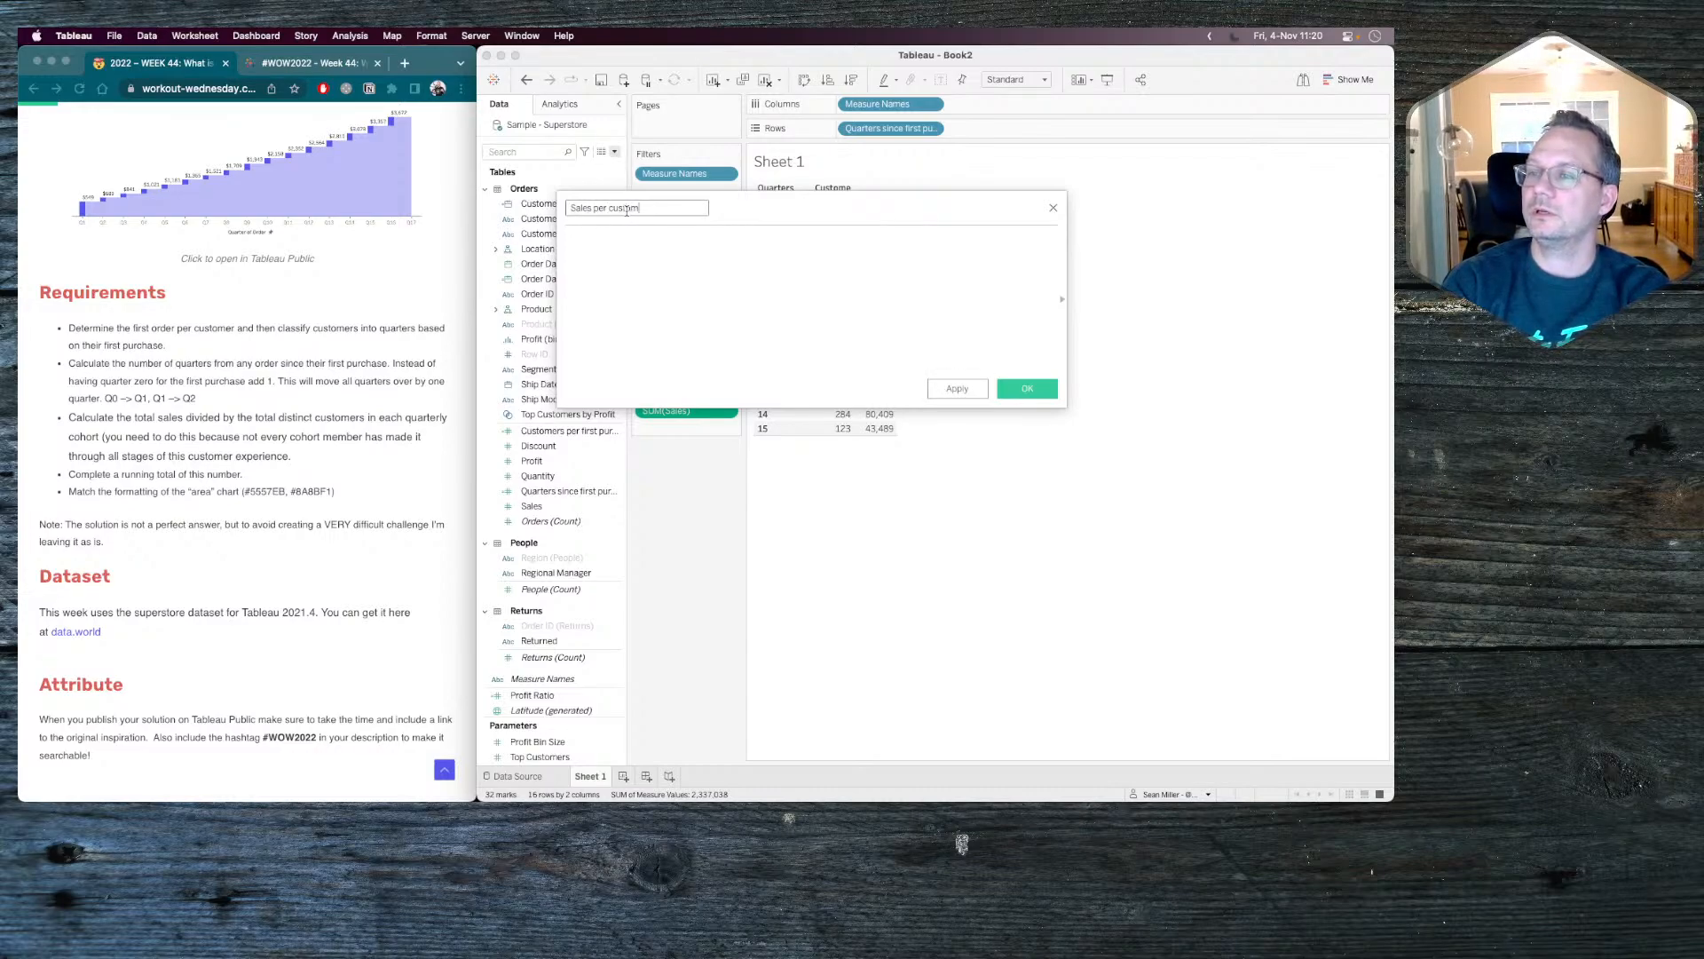
pyautogui.write('ersum')
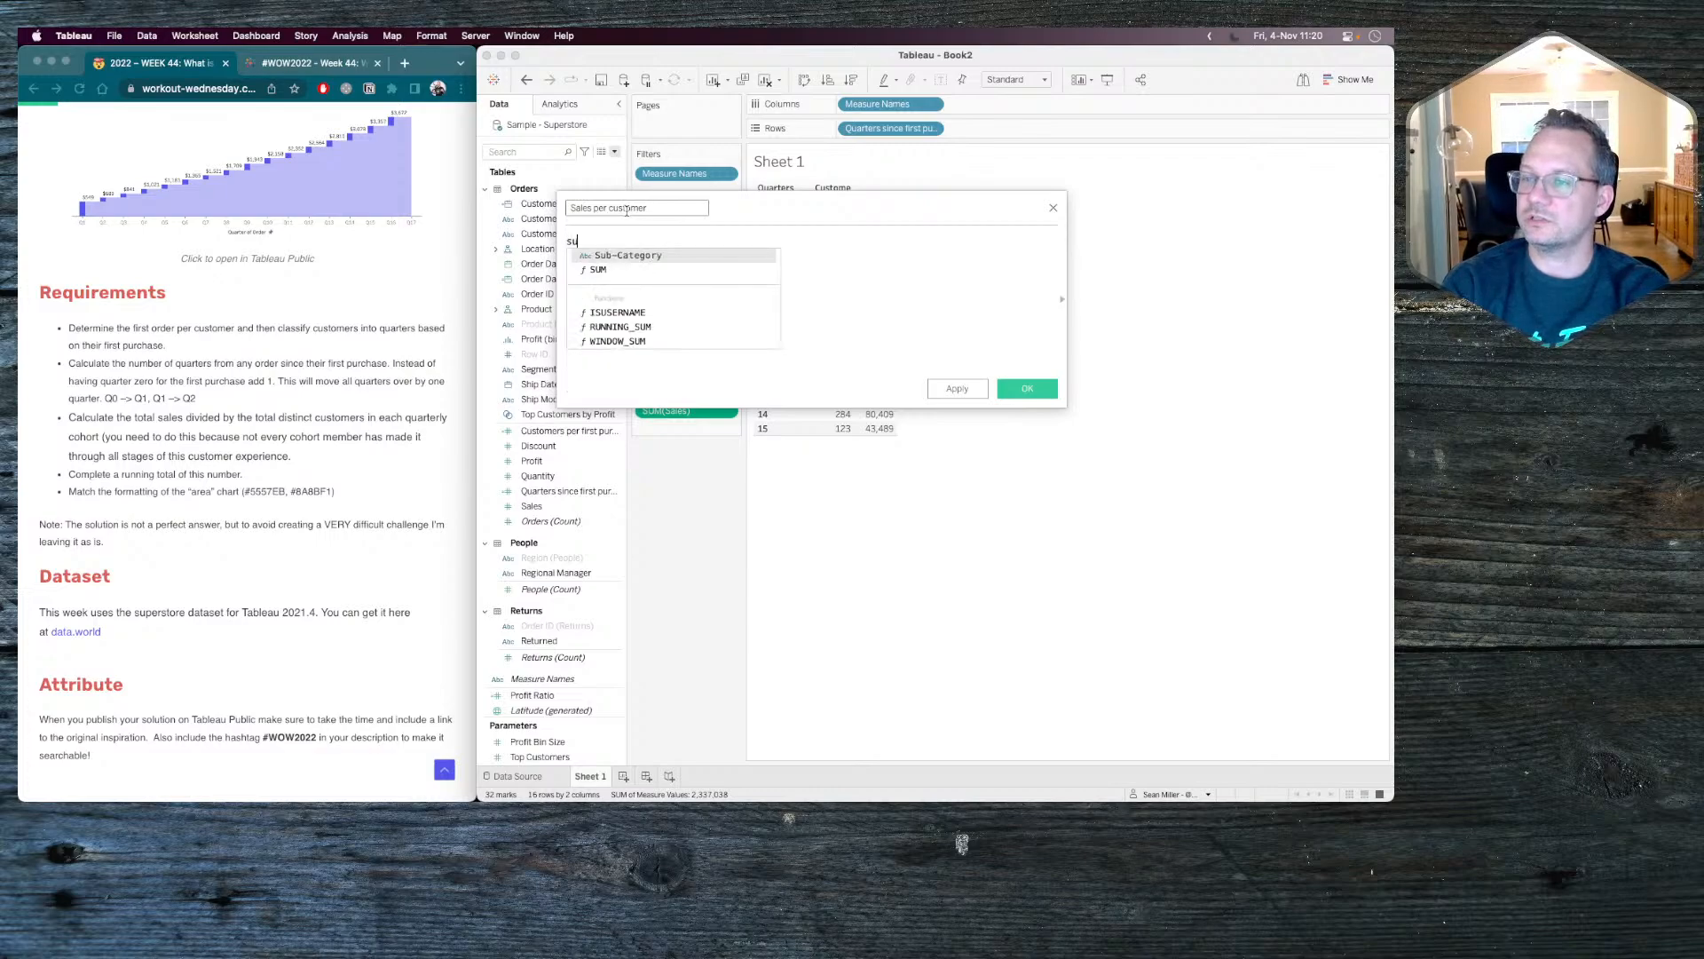
# Begin the Sales per customer formula with SUM([Sales])/.
pyautogui.press('BackSpace')
pyautogui.press('BackSpace')
pyautogui.press('BackSpace')
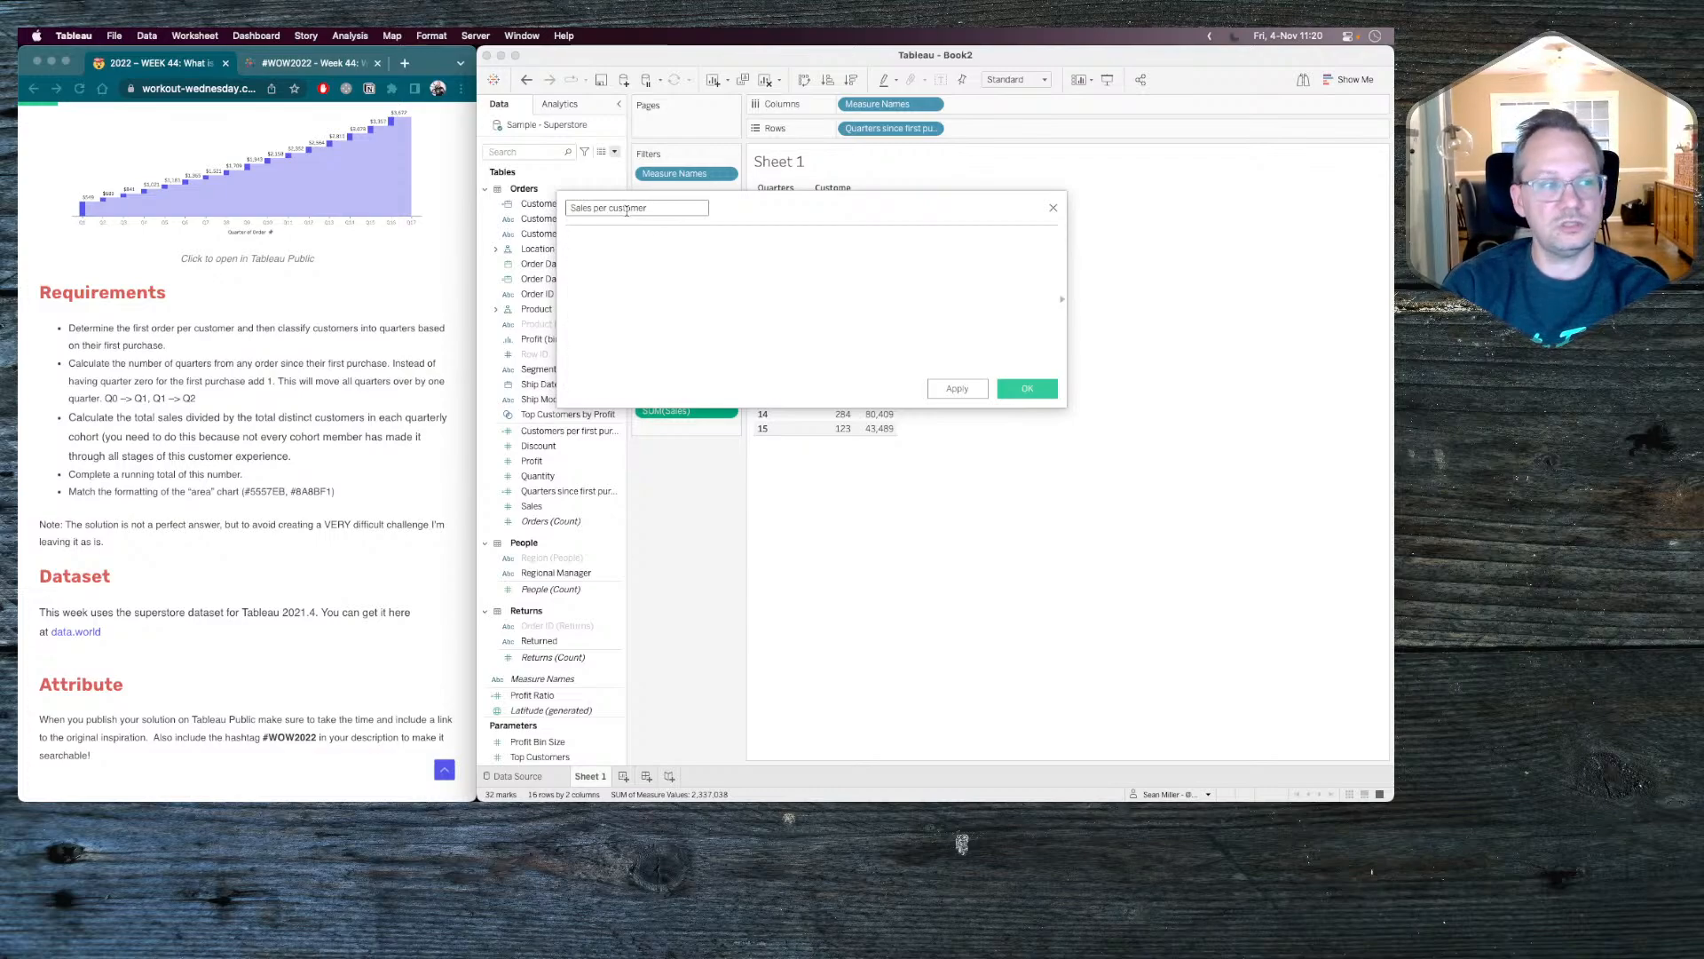
pyautogui.write('sum')
pyautogui.press('Return')
pyautogui.write('sal')
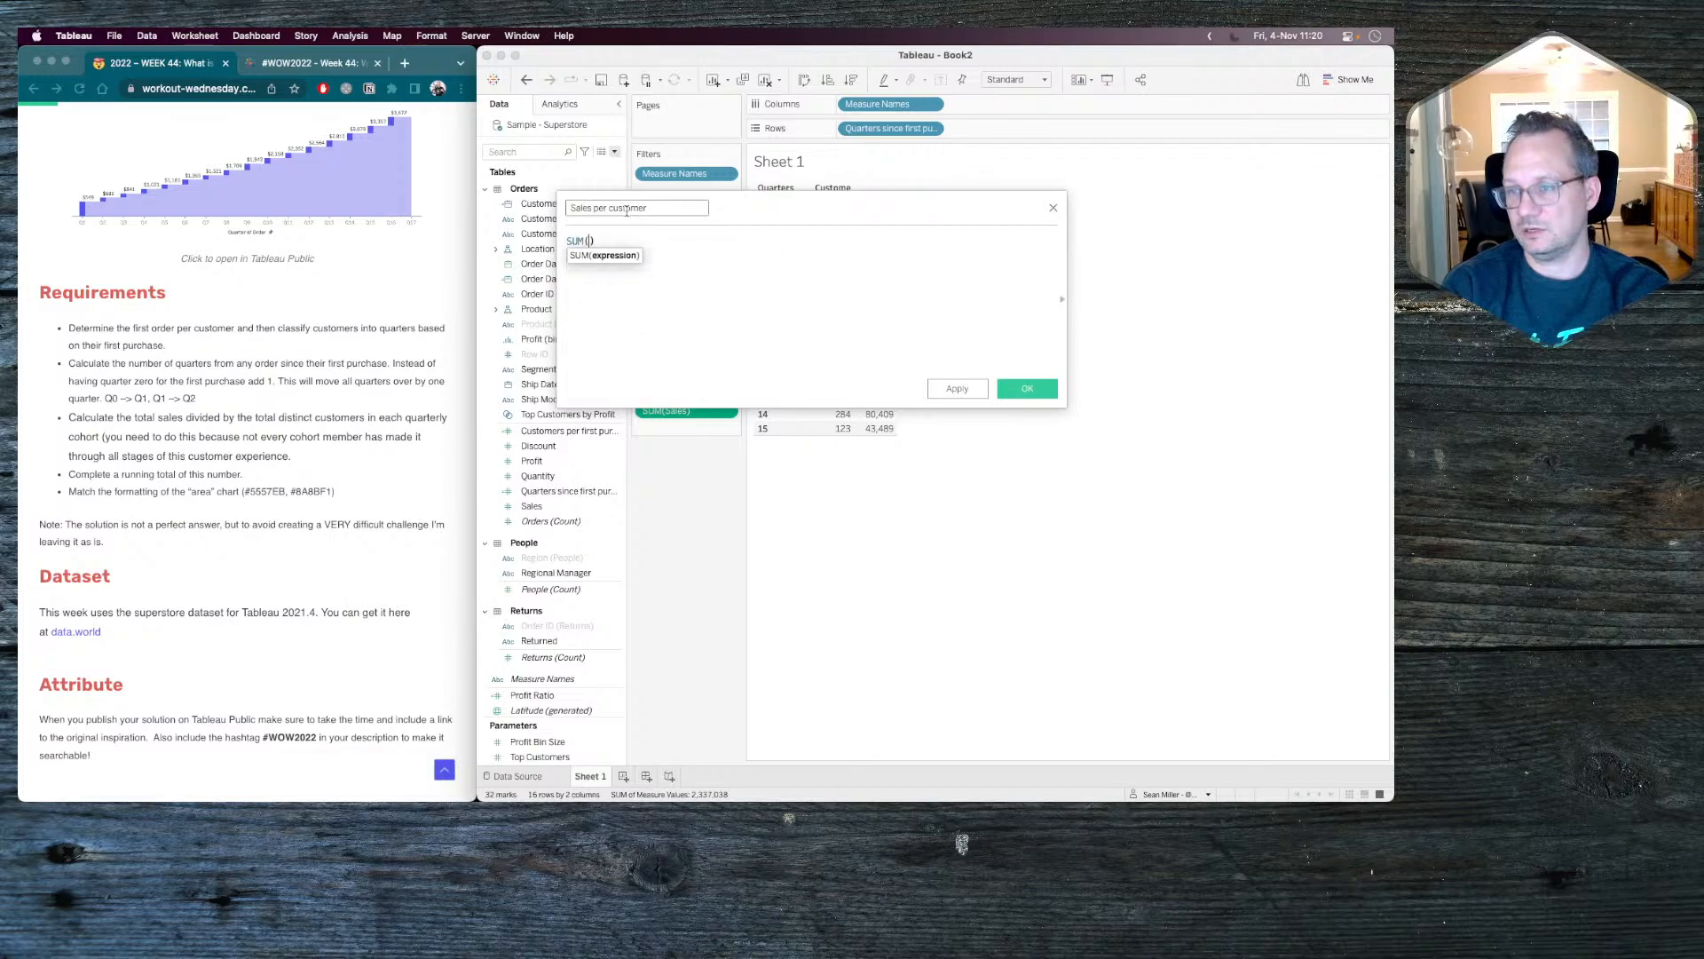
pyautogui.press('Return')
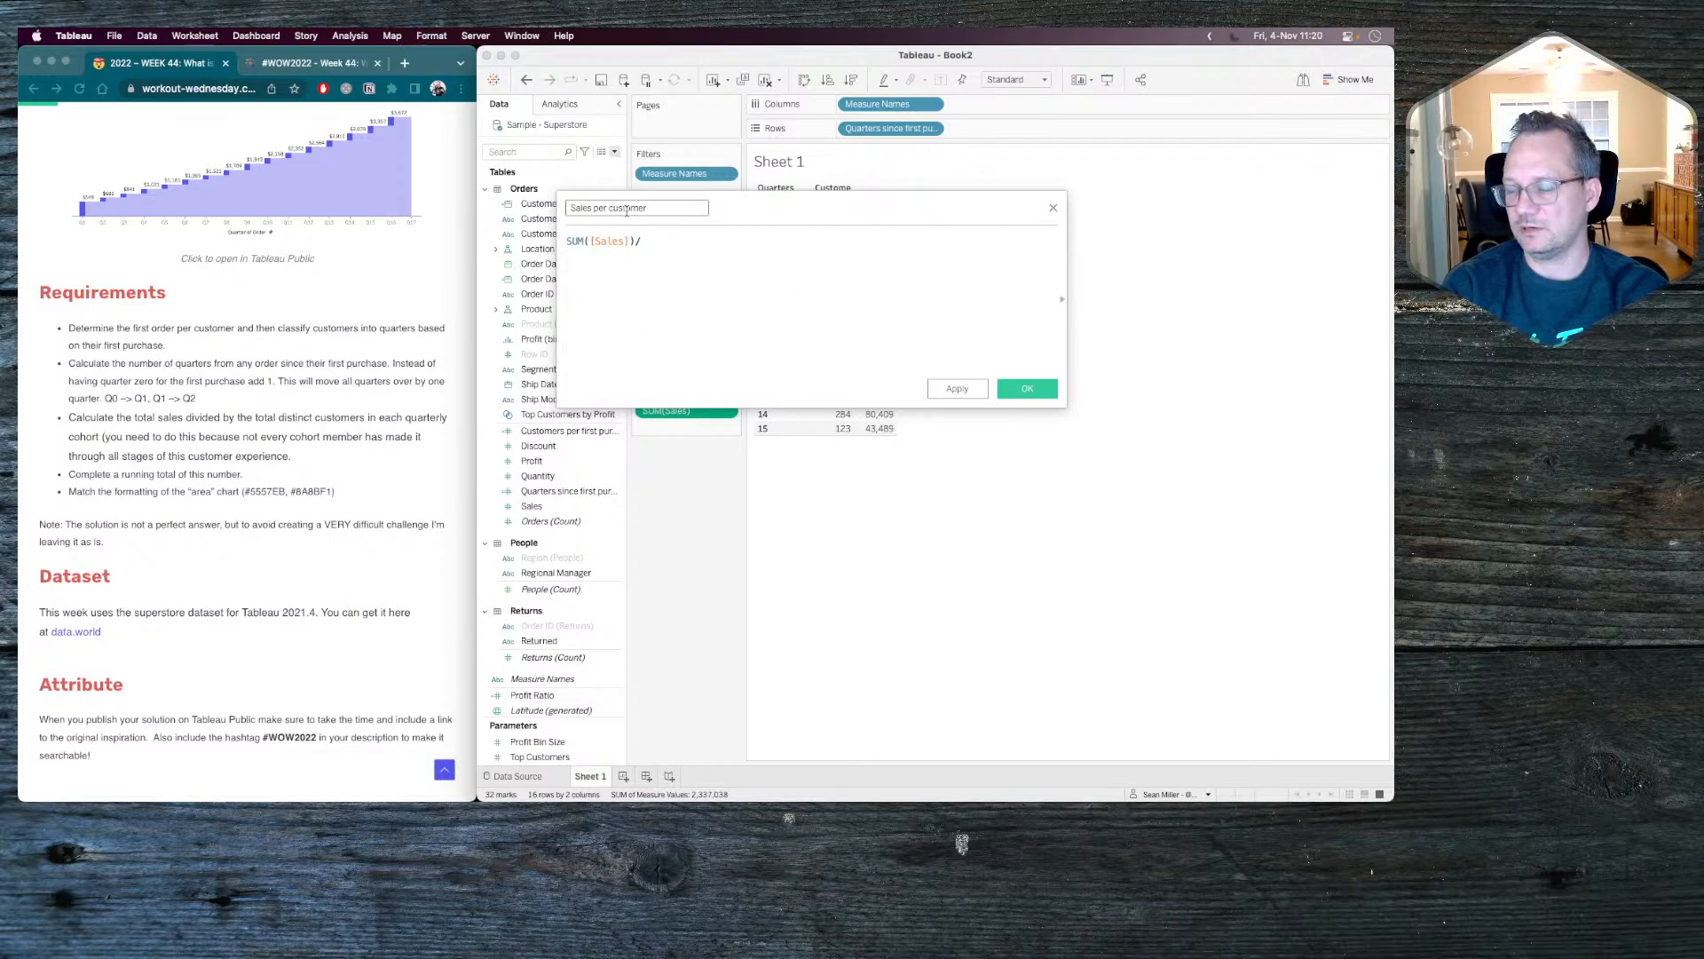
# Complete the Sales per customer formula as SUM([Sales])/SUM([Customers per first purchase quarter]) and save the field.
pyautogui.write('sum')
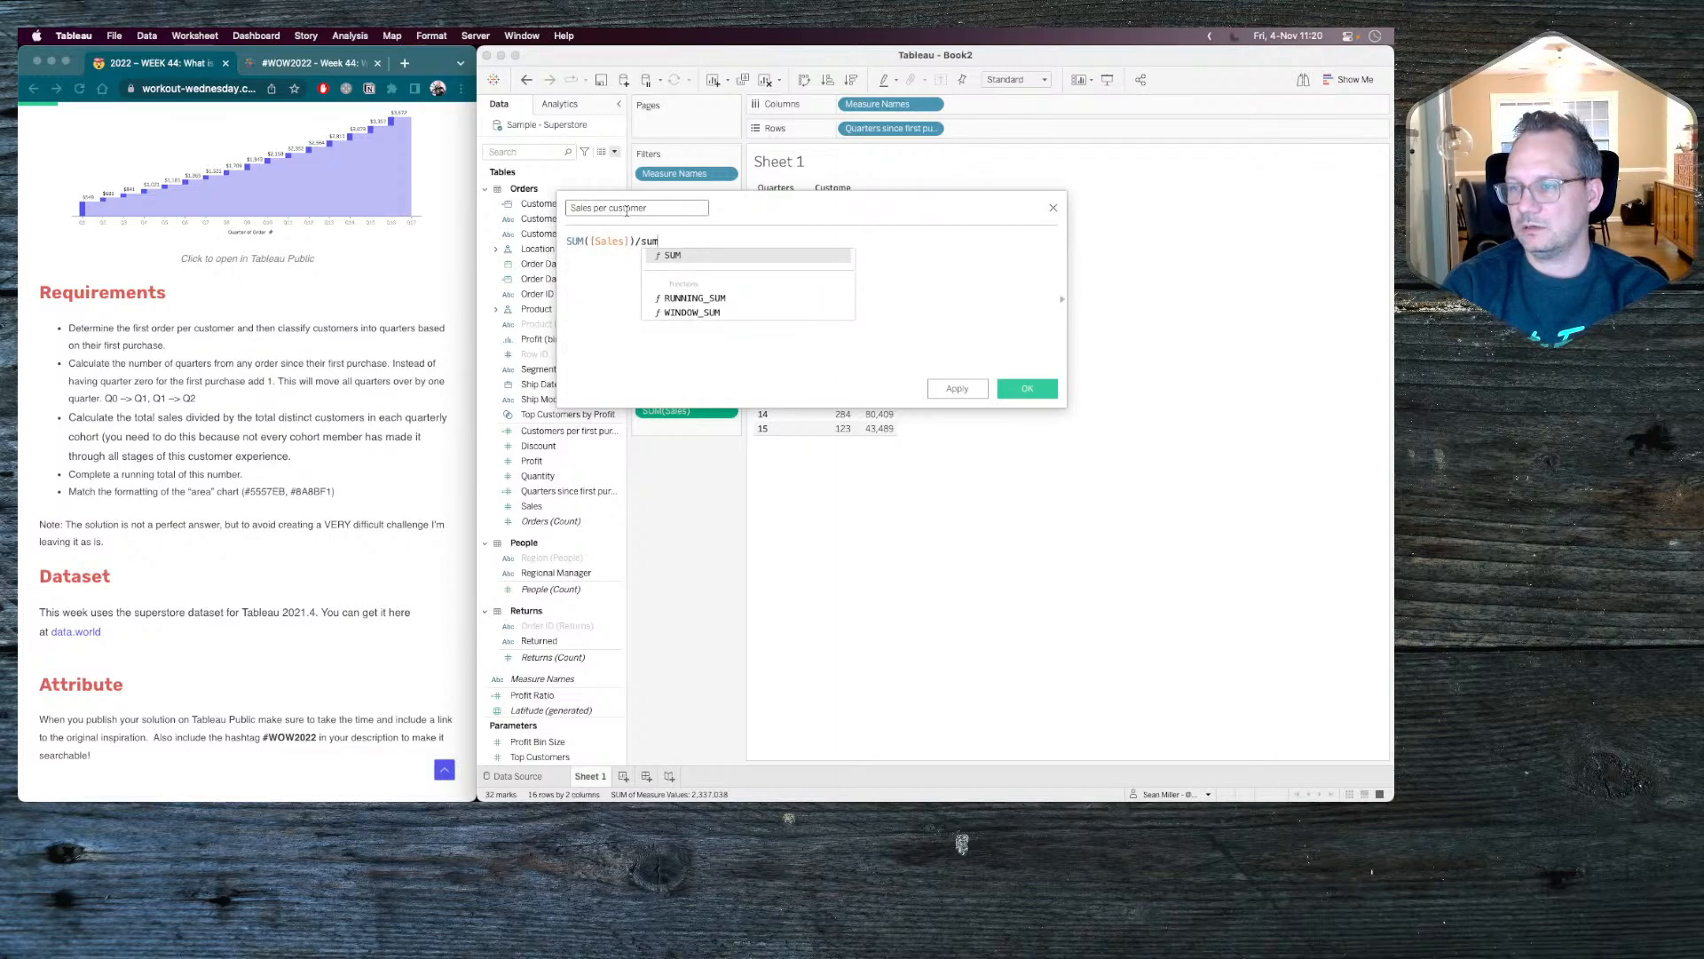
pyautogui.press('BackSpace')
pyautogui.press('BackSpace')
pyautogui.press('BackSpace')
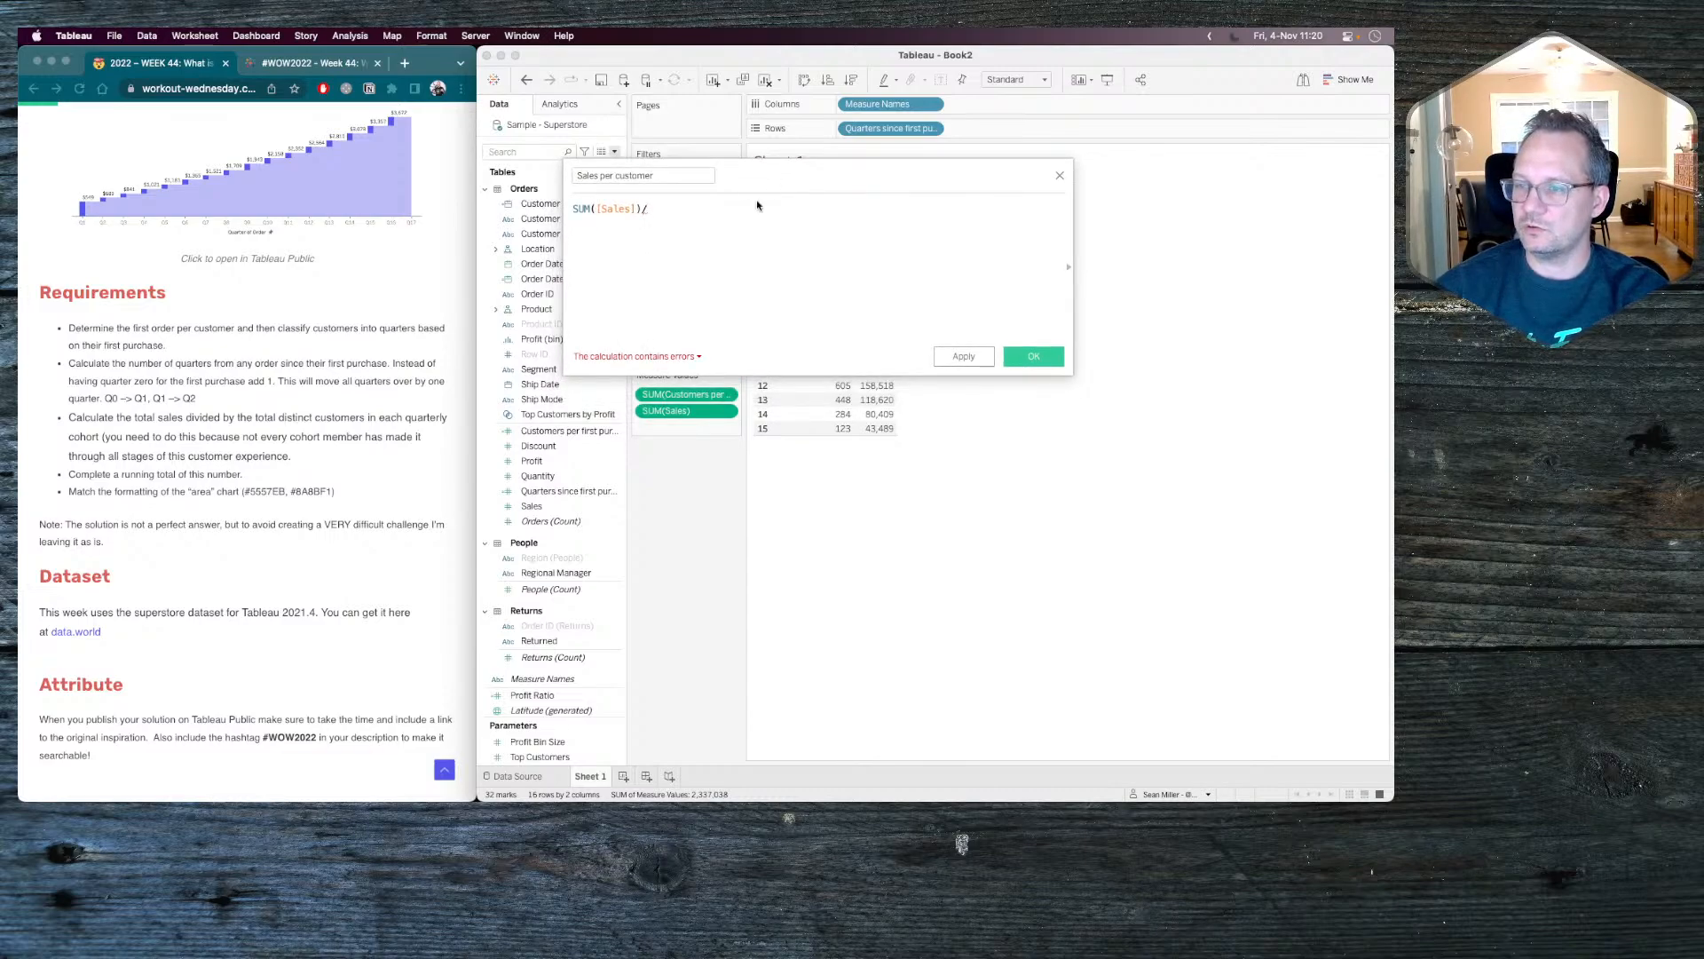
pyautogui.click(574, 433)
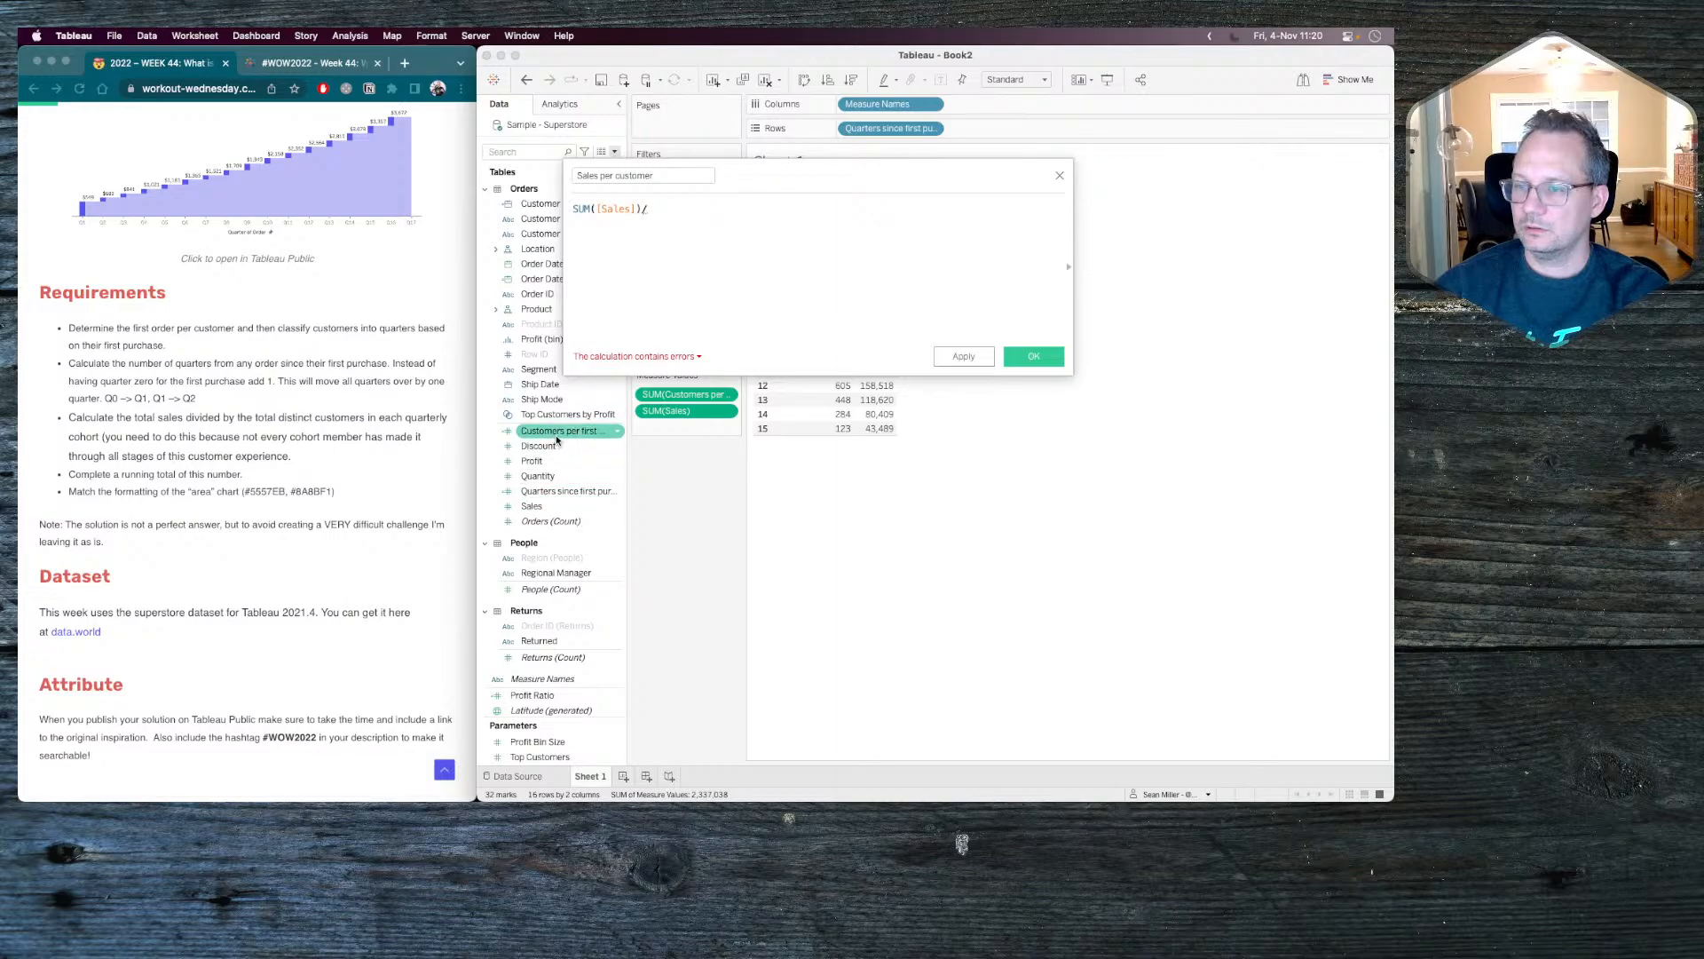
pyautogui.moveTo(555, 434); pyautogui.dragTo(750, 250)
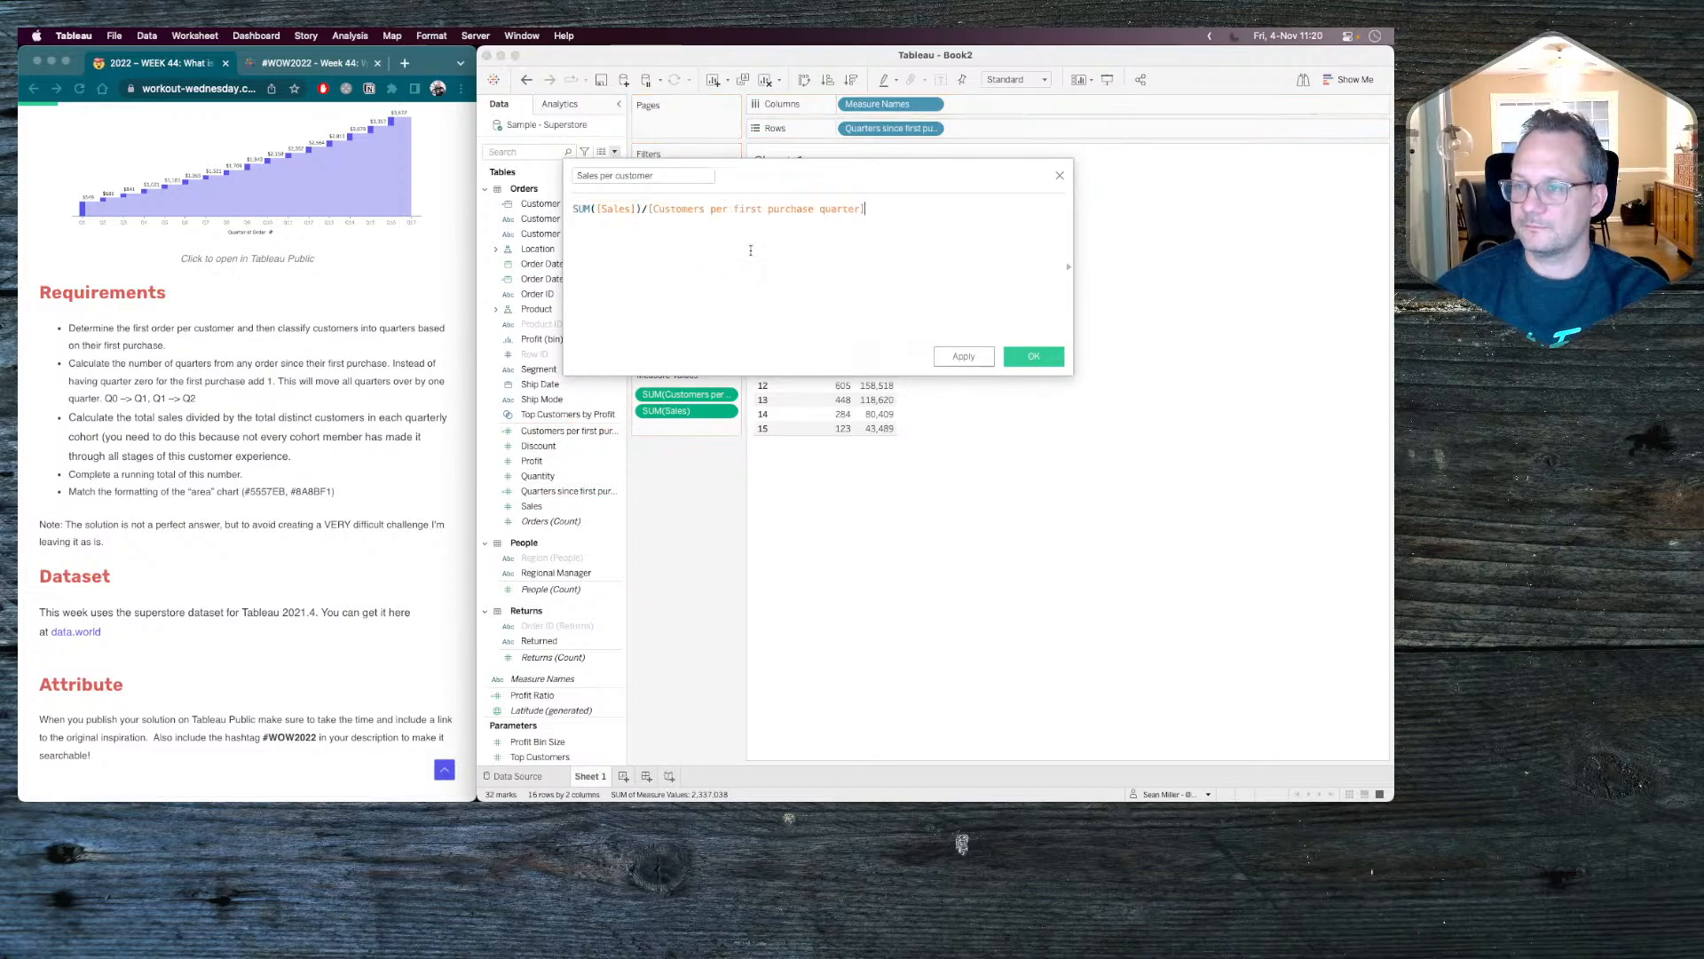
pyautogui.click(647, 208)
pyautogui.write('SUM((')
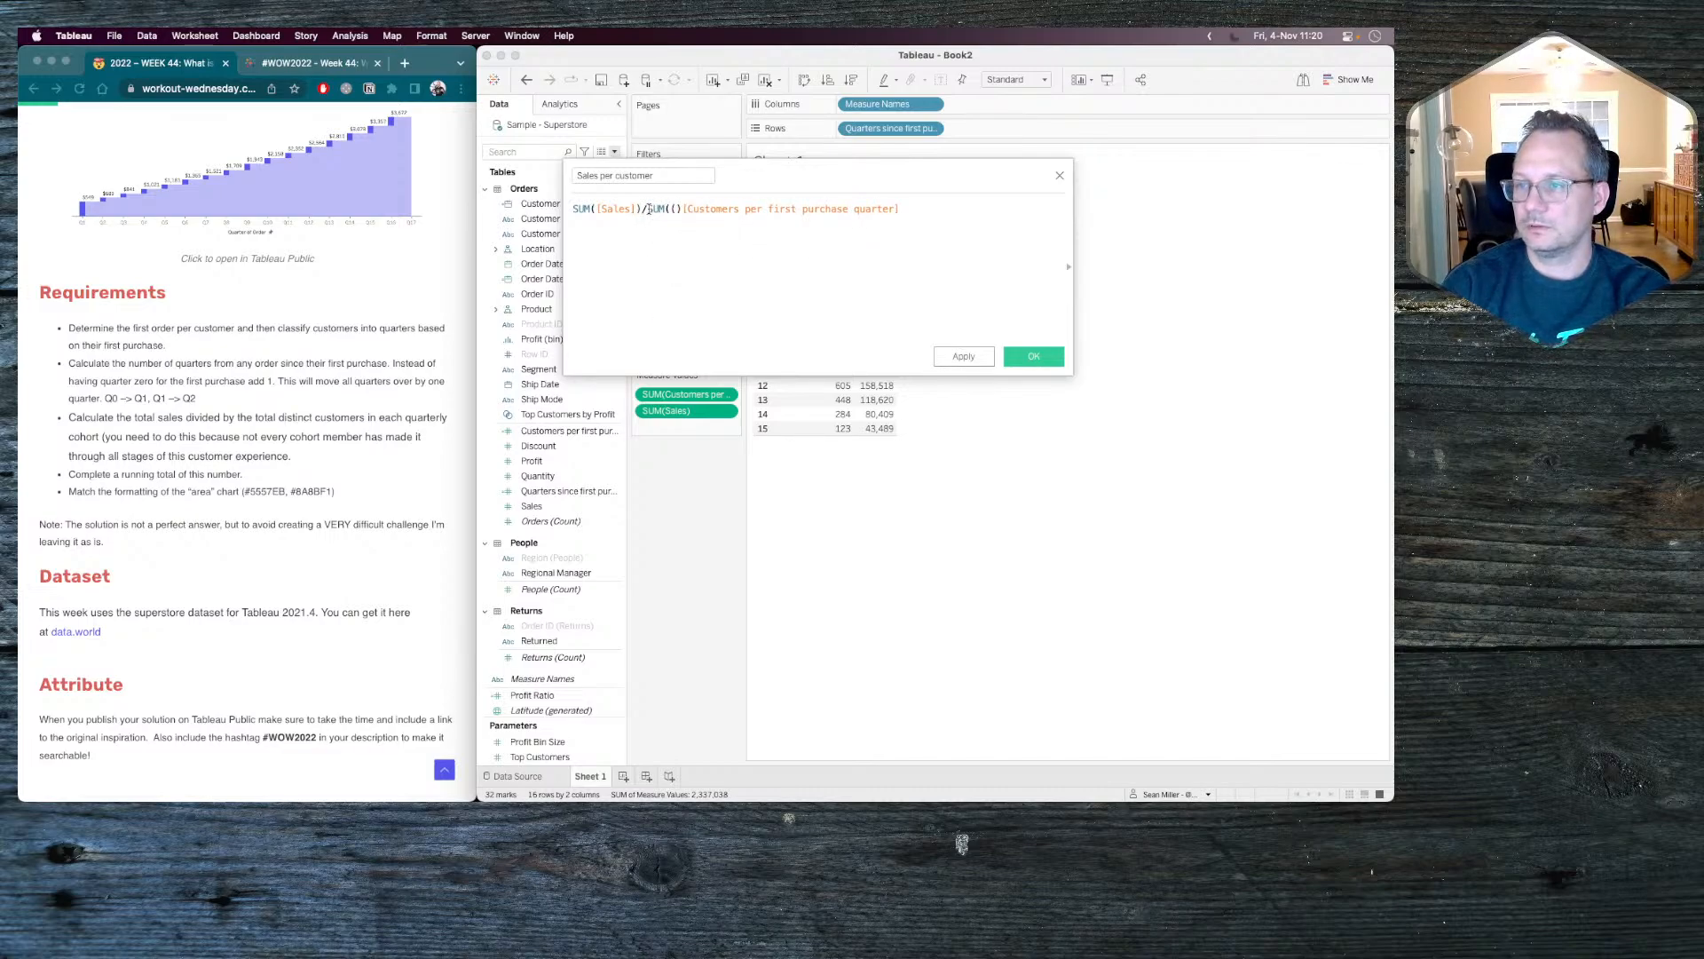
pyautogui.press('Delete')
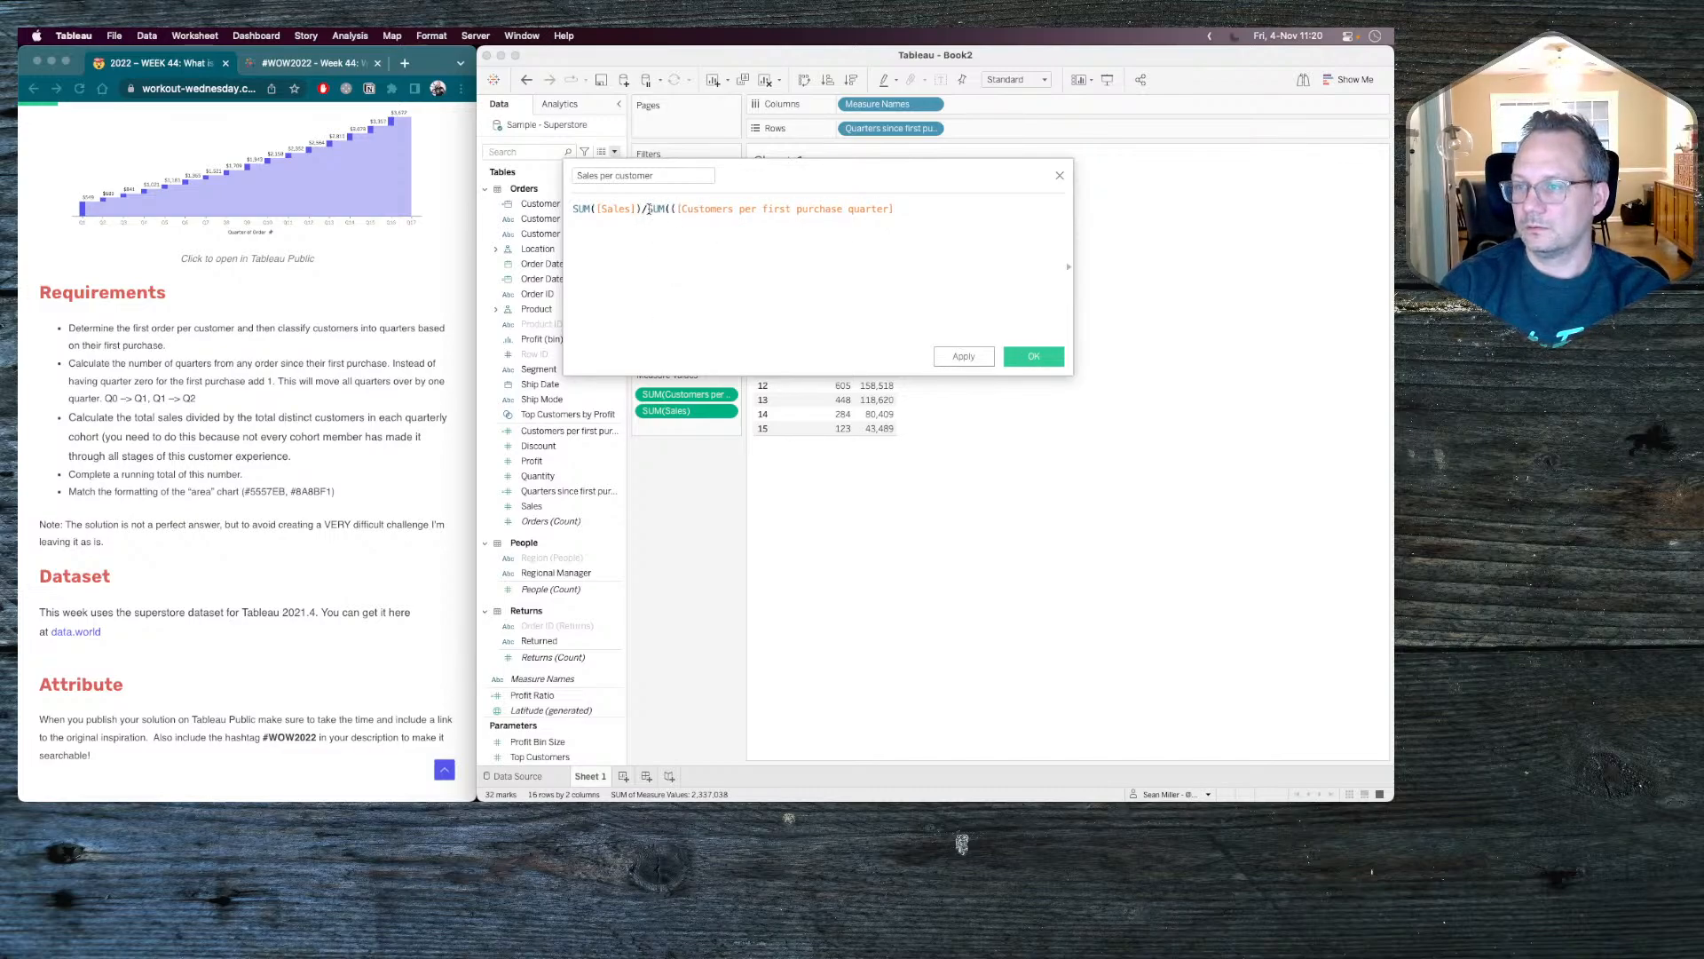
pyautogui.press('Delete')
pyautogui.press('End')
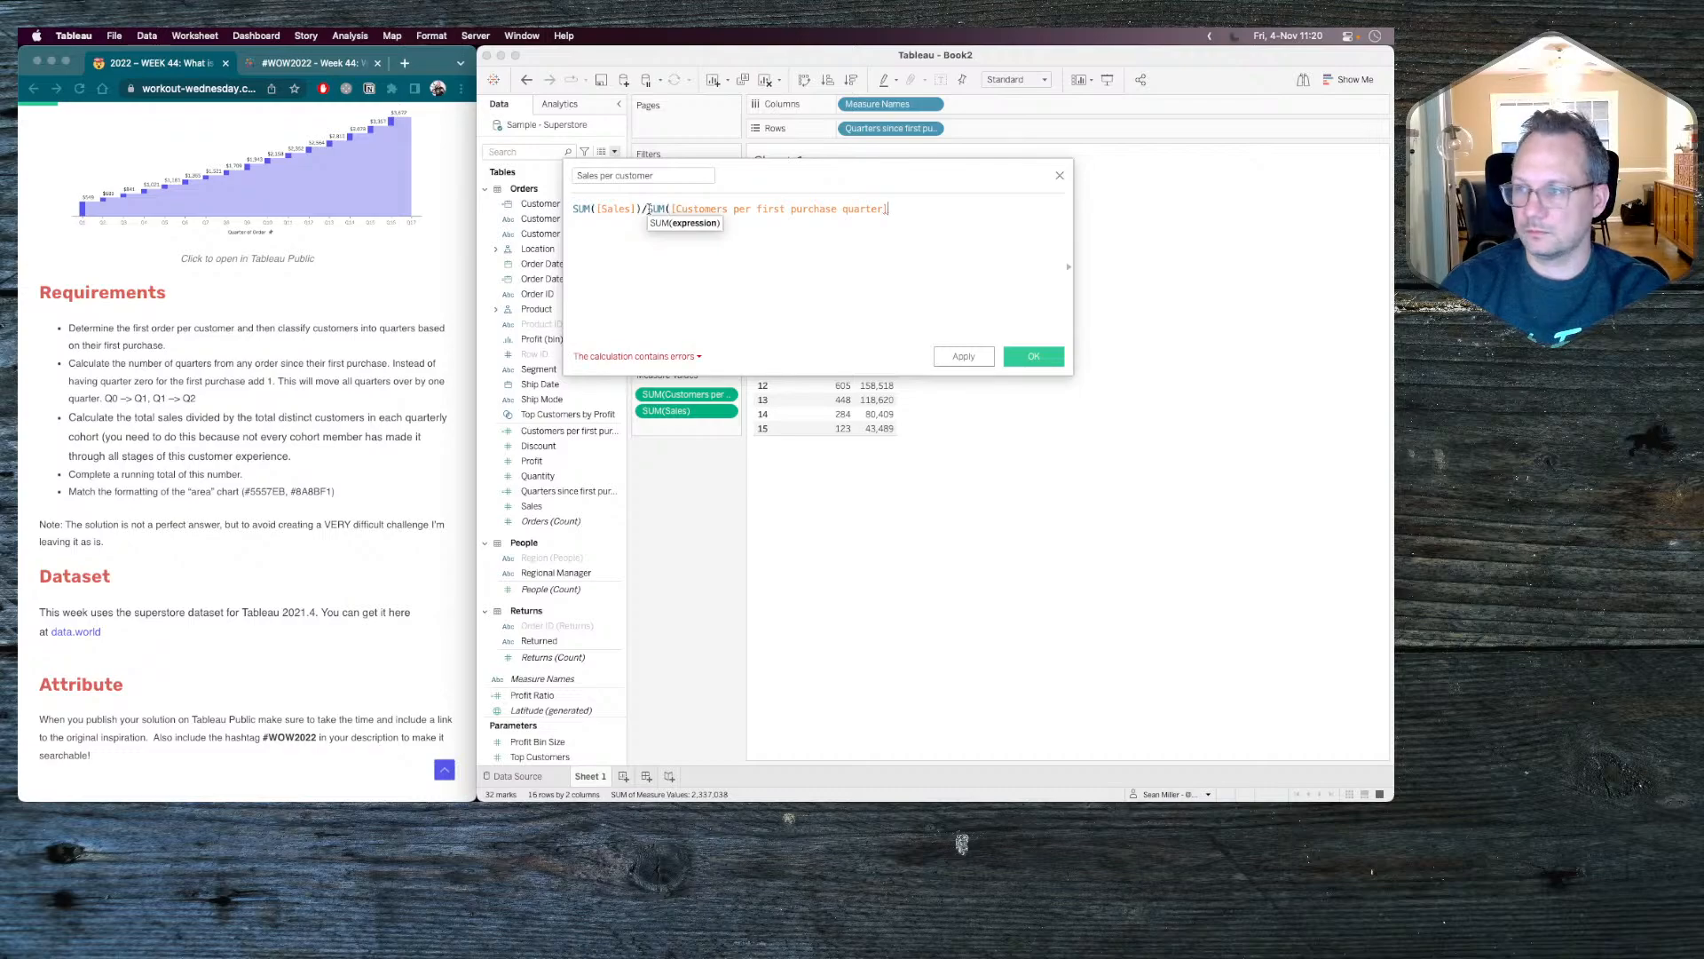
pyautogui.write(')')
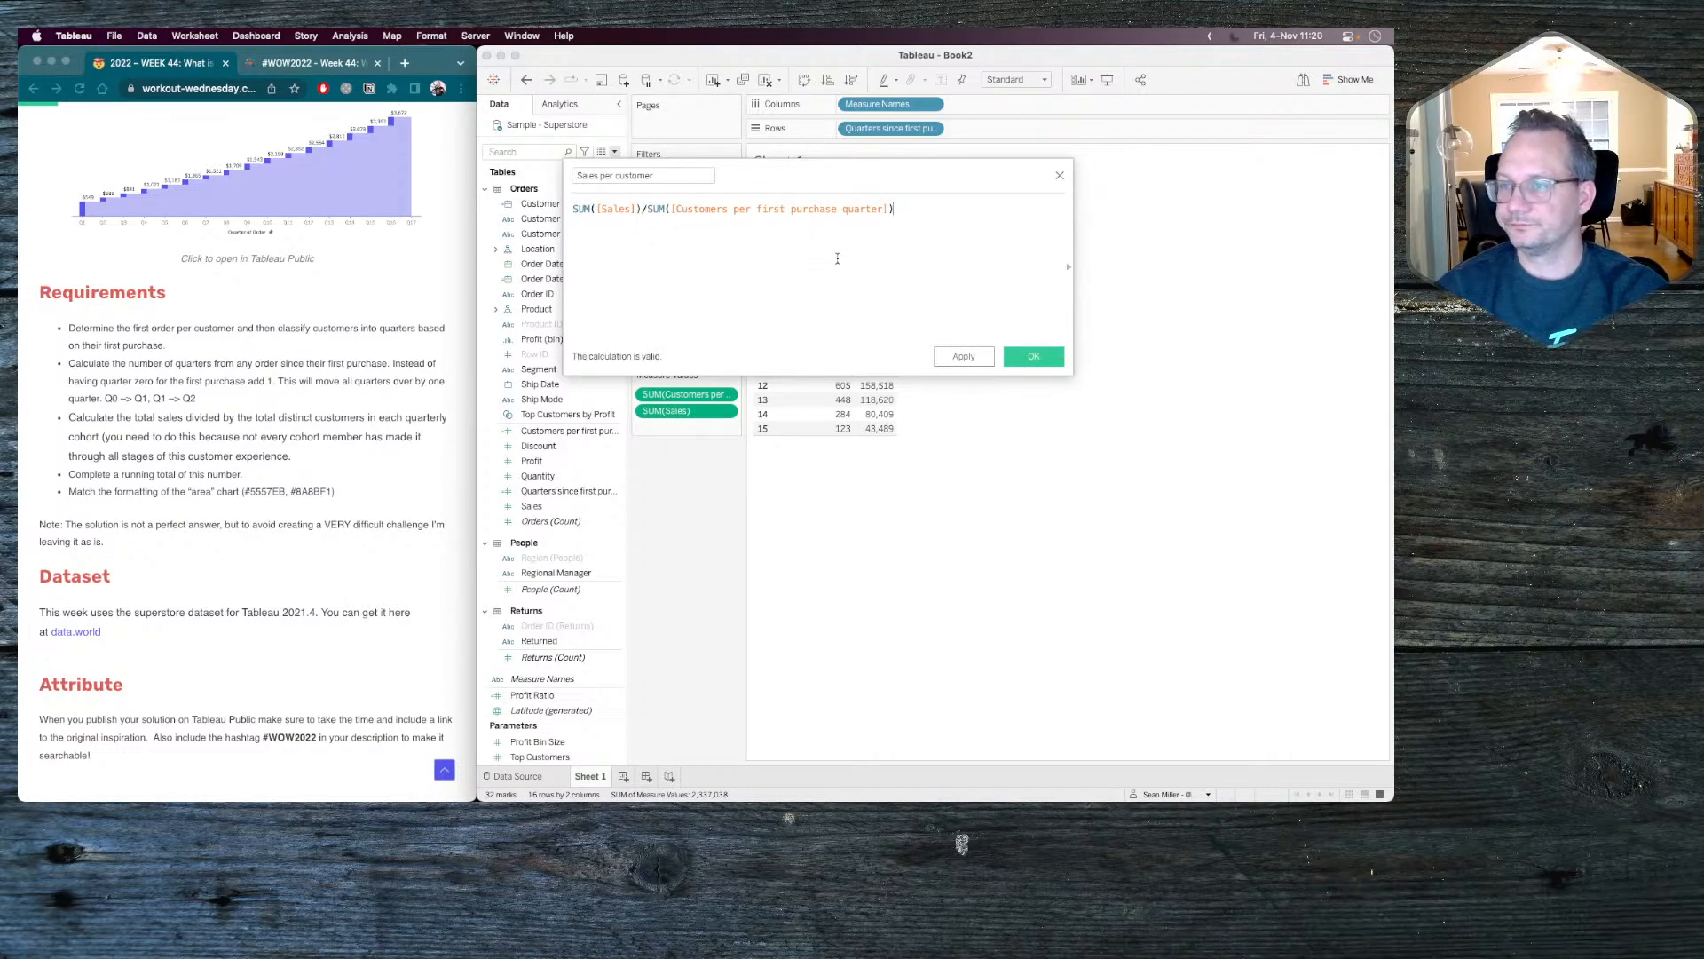
pyautogui.click(1033, 360)
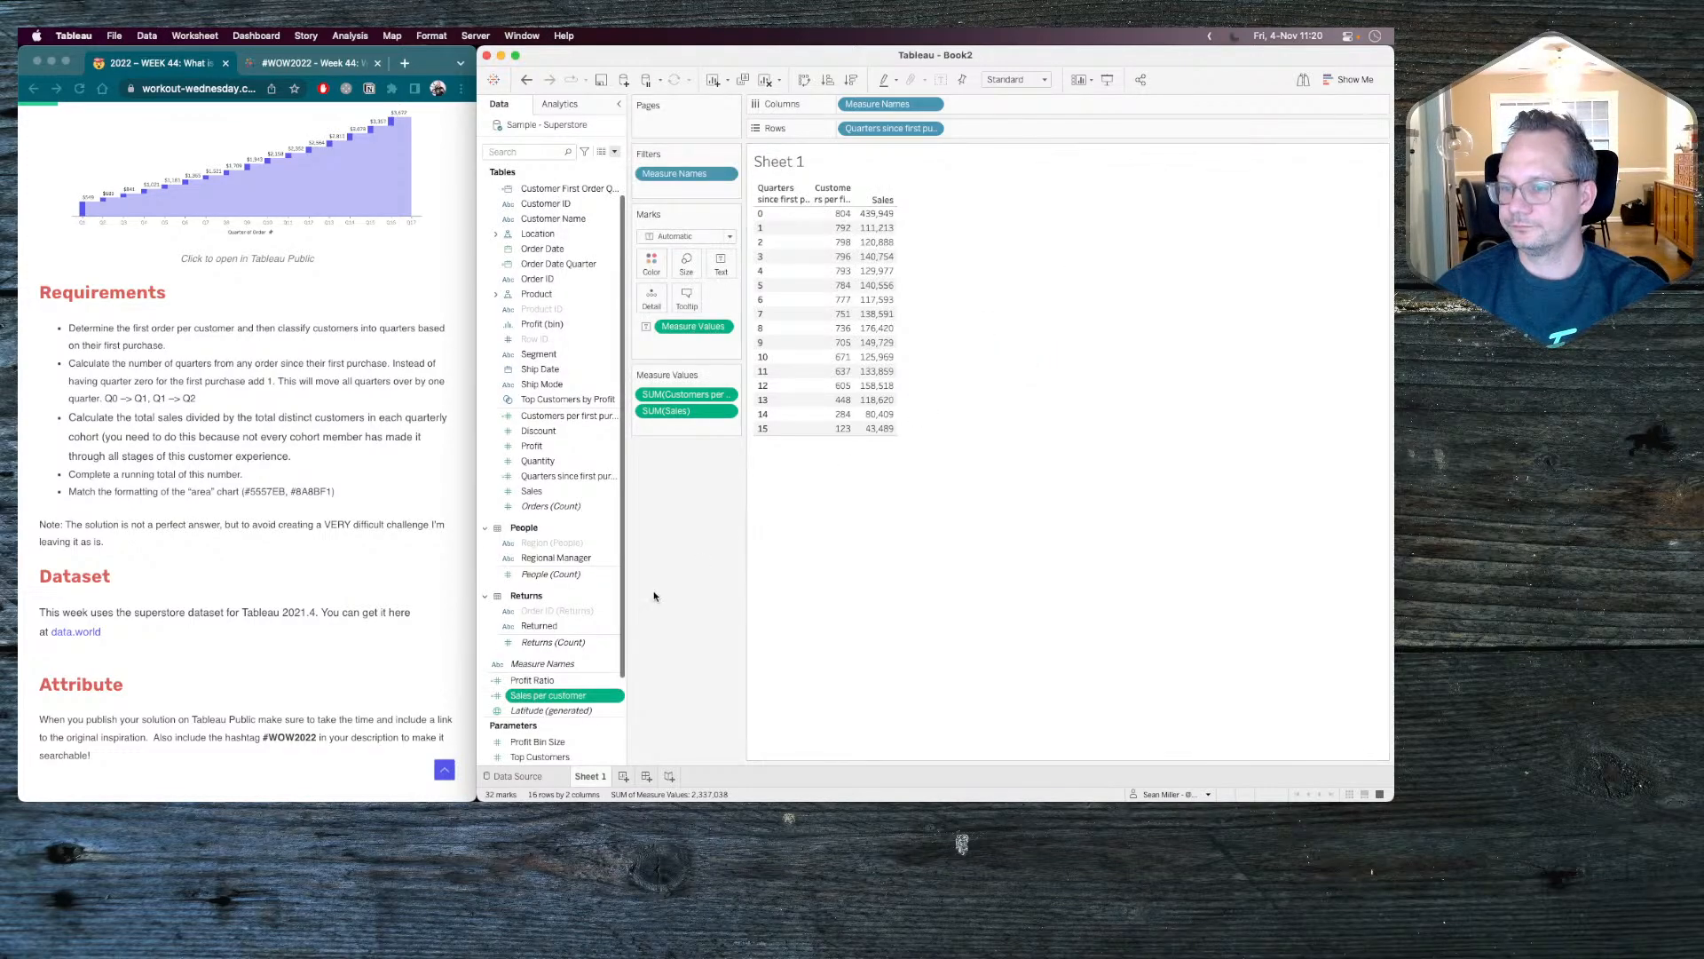
# Add Sales per customer to the table's measure values and set its default number format to Currency (Custom) with 0 decimal places.
pyautogui.moveTo(537, 696); pyautogui.dragTo(667, 423)
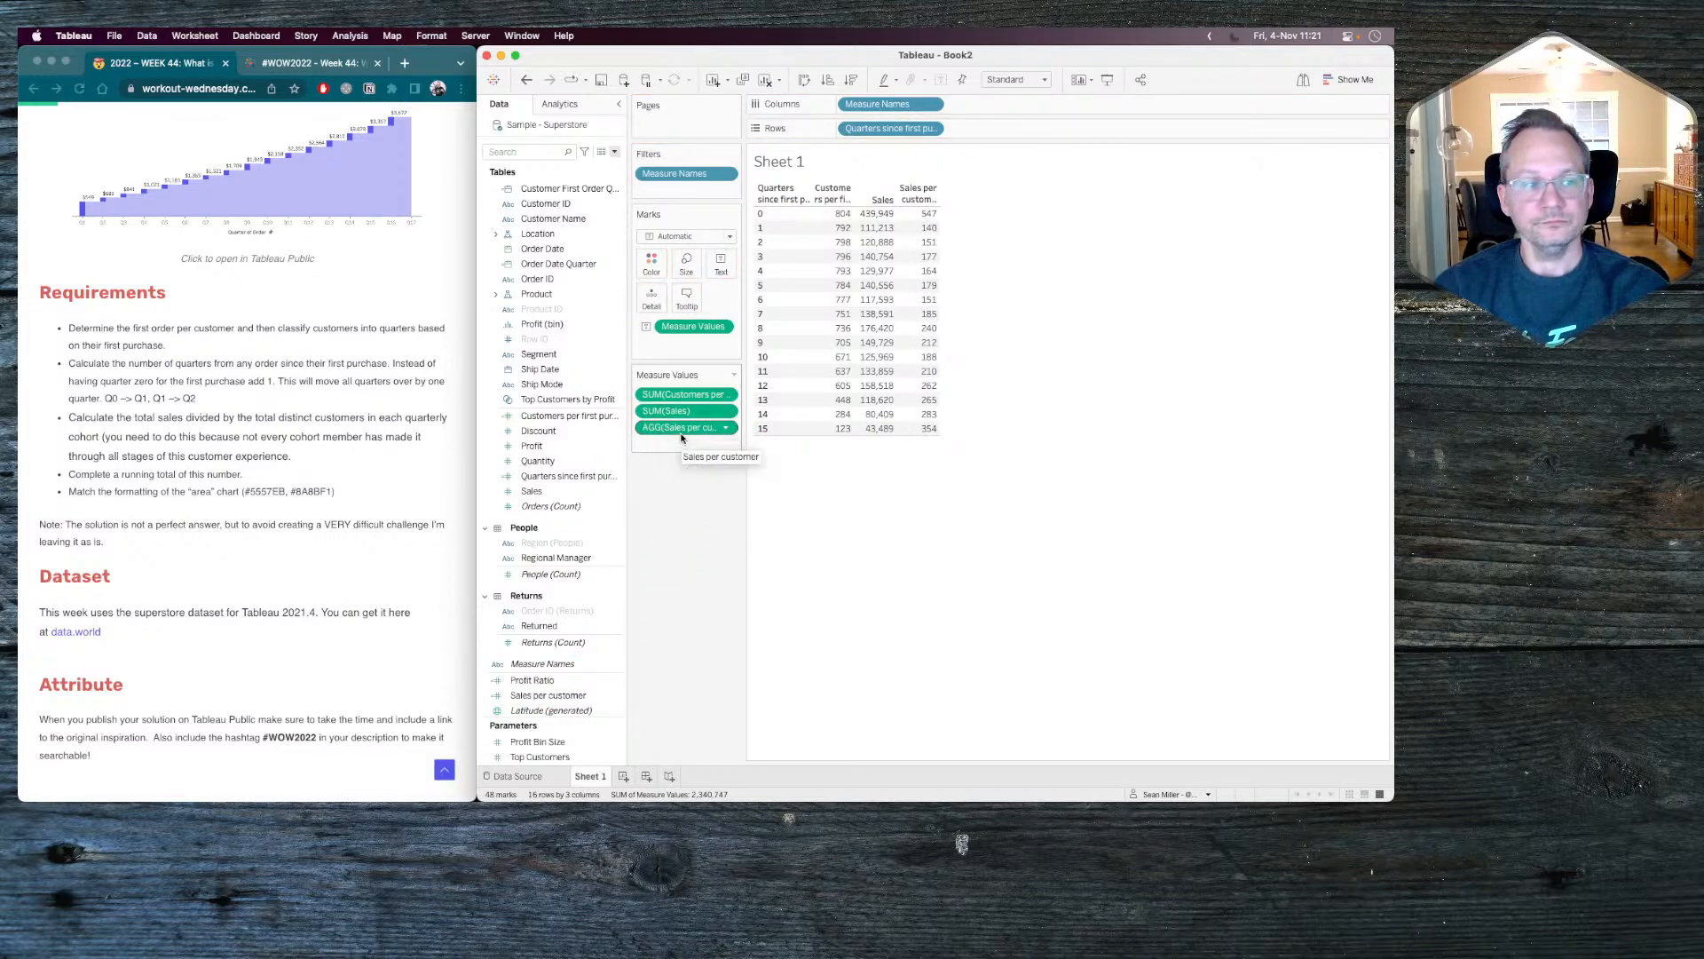
pyautogui.click(547, 681)
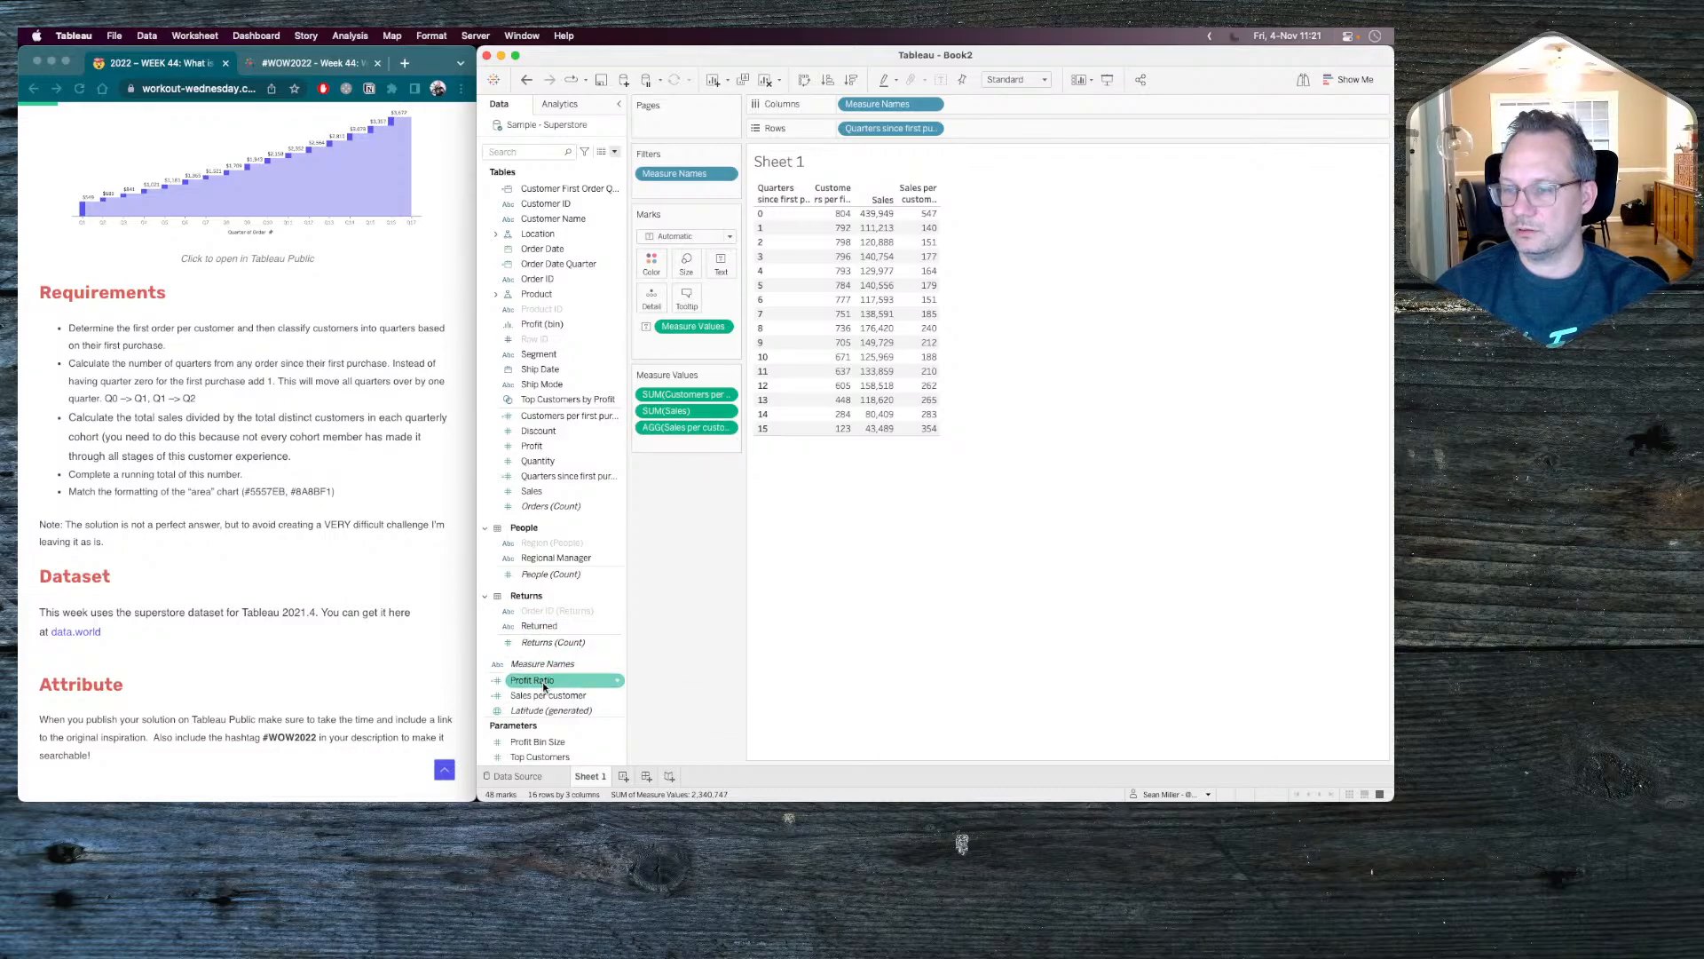
pyautogui.rightClick(540, 695)
pyautogui.moveTo(630, 557)
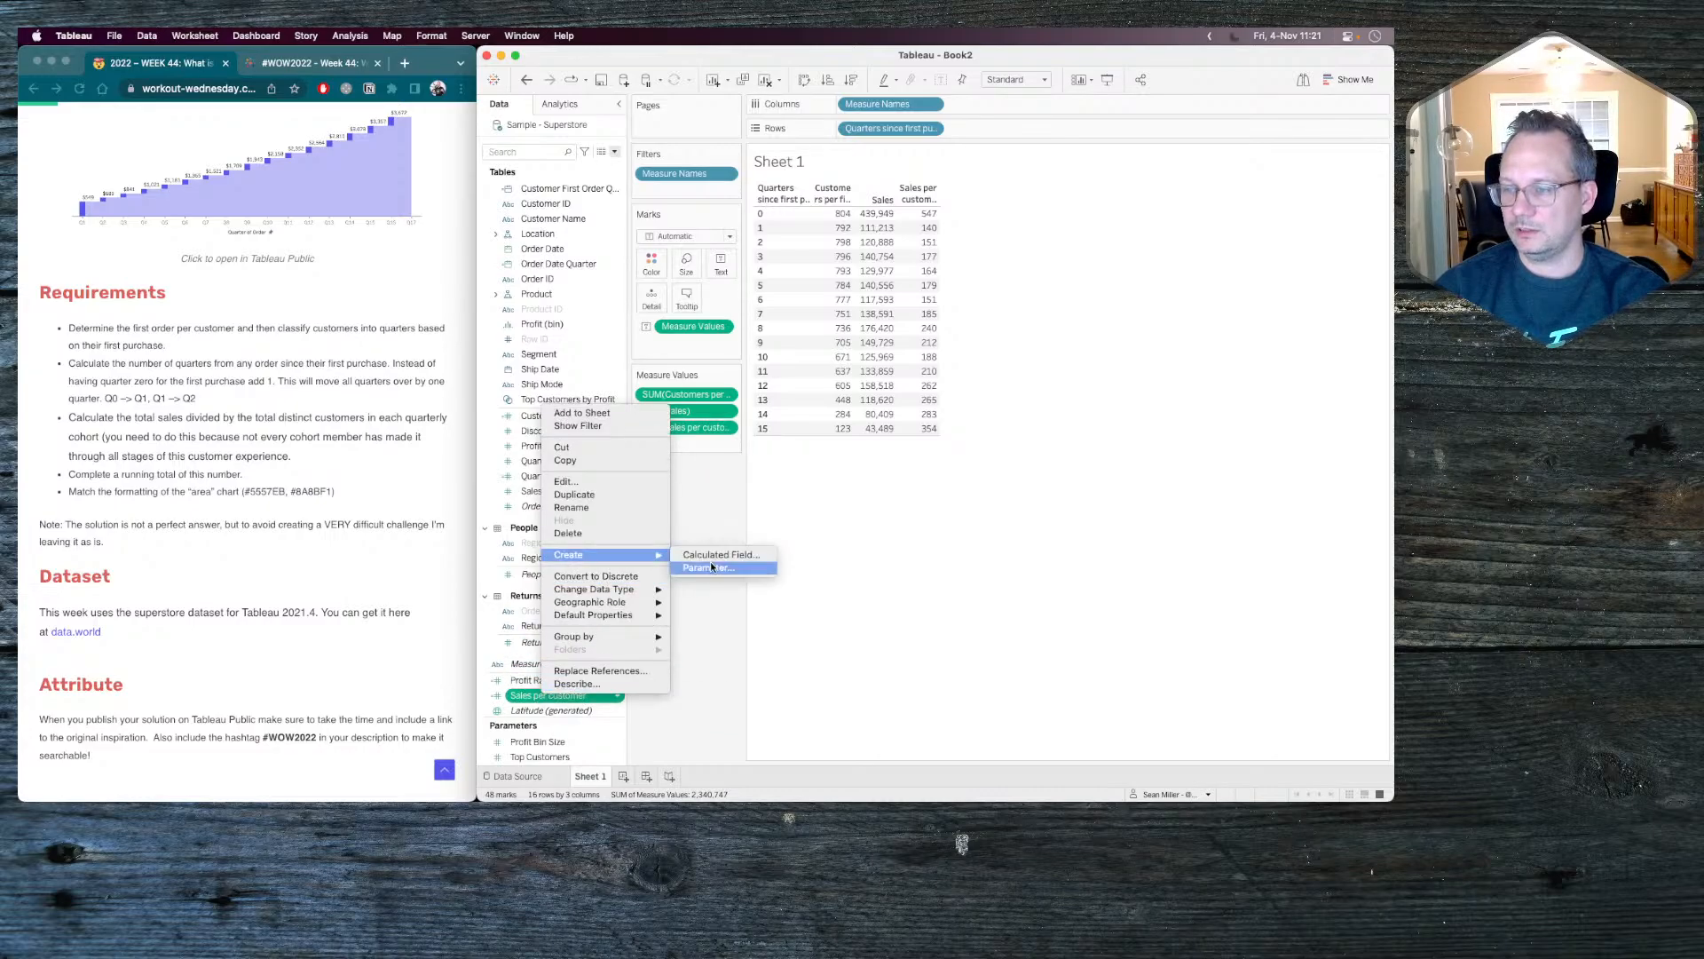
pyautogui.moveTo(606, 615)
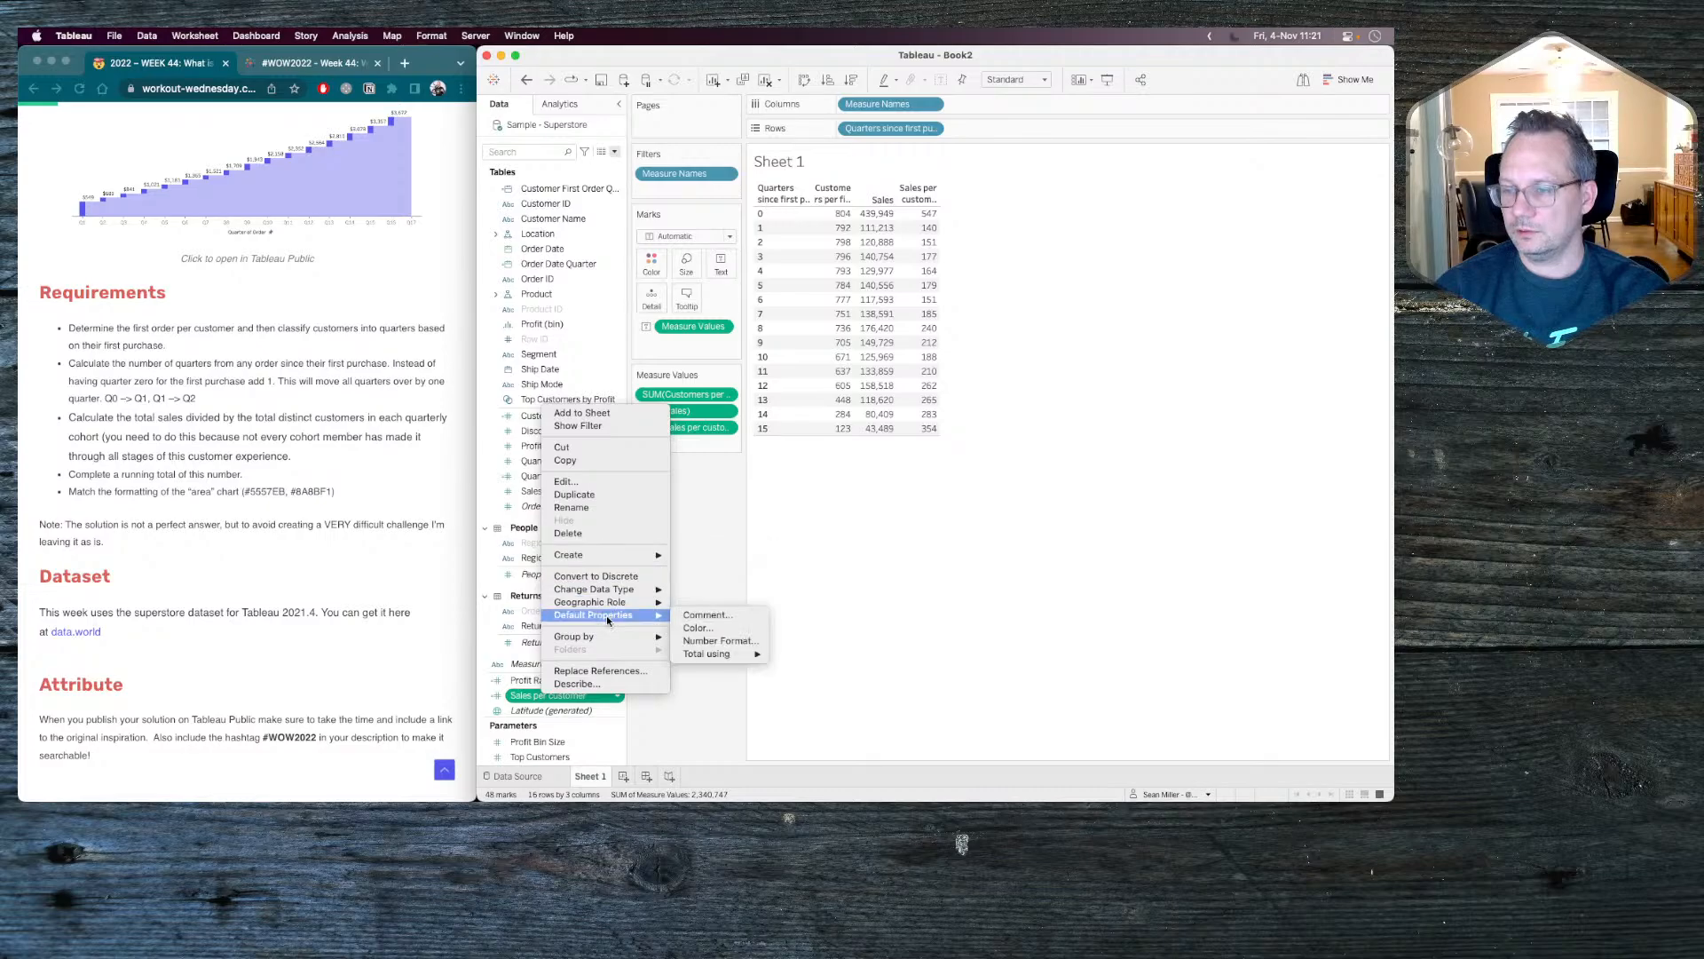
pyautogui.click(737, 641)
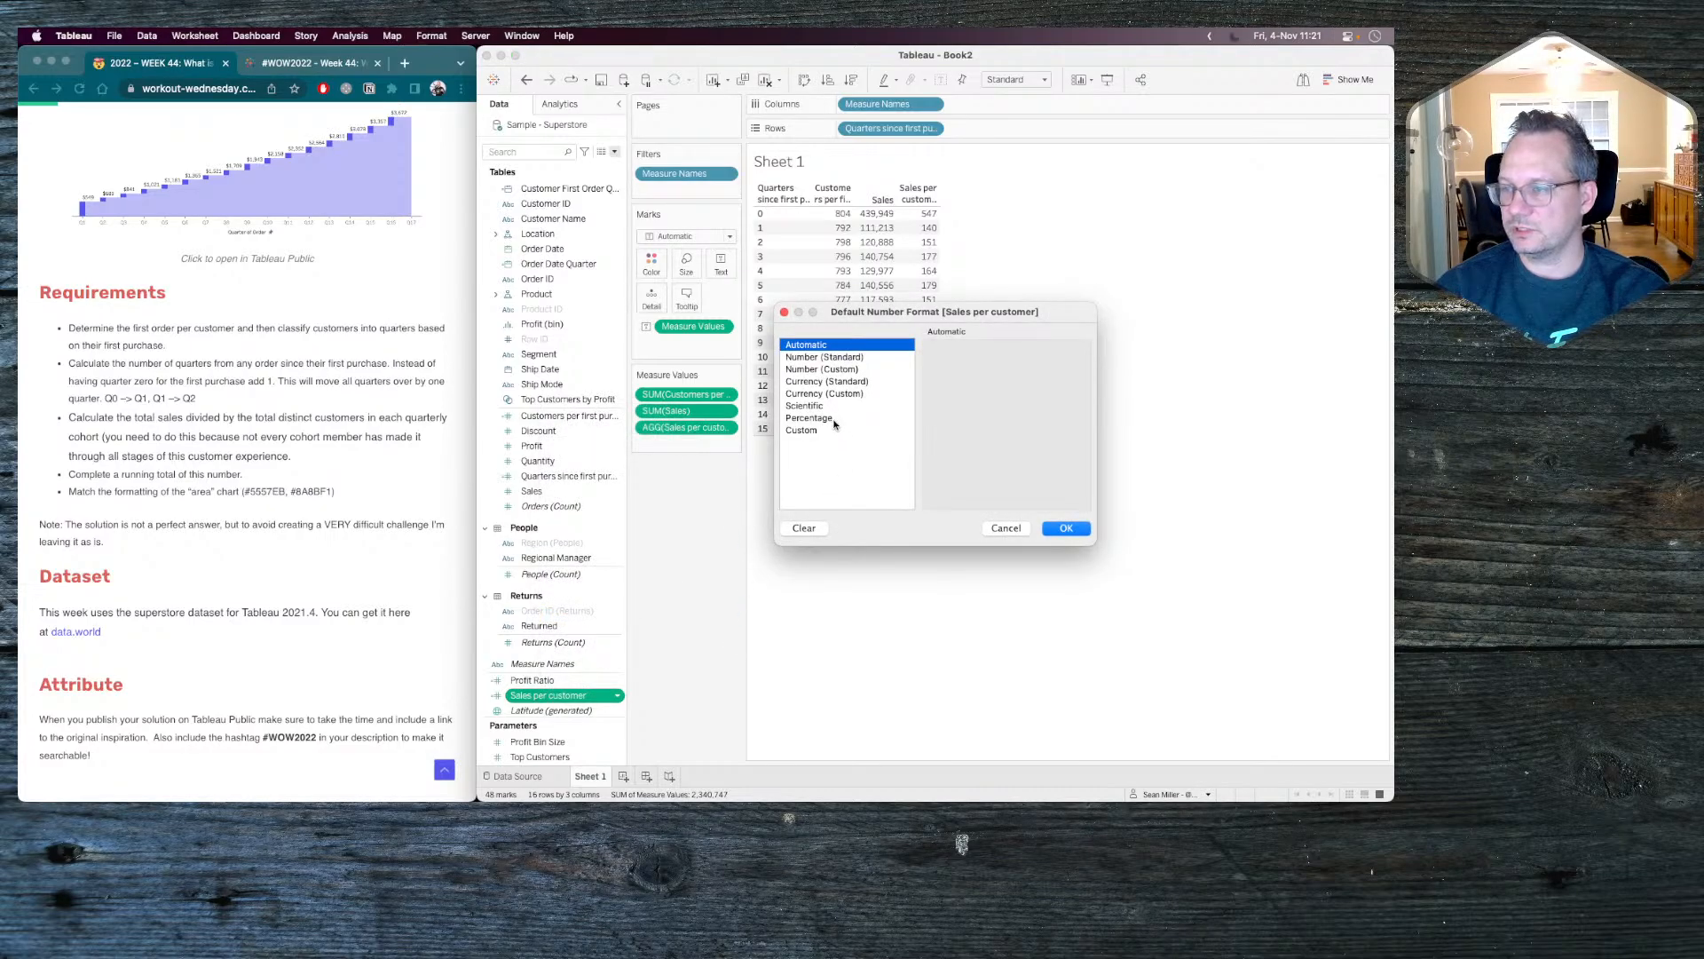
pyautogui.click(839, 392)
pyautogui.click(971, 372)
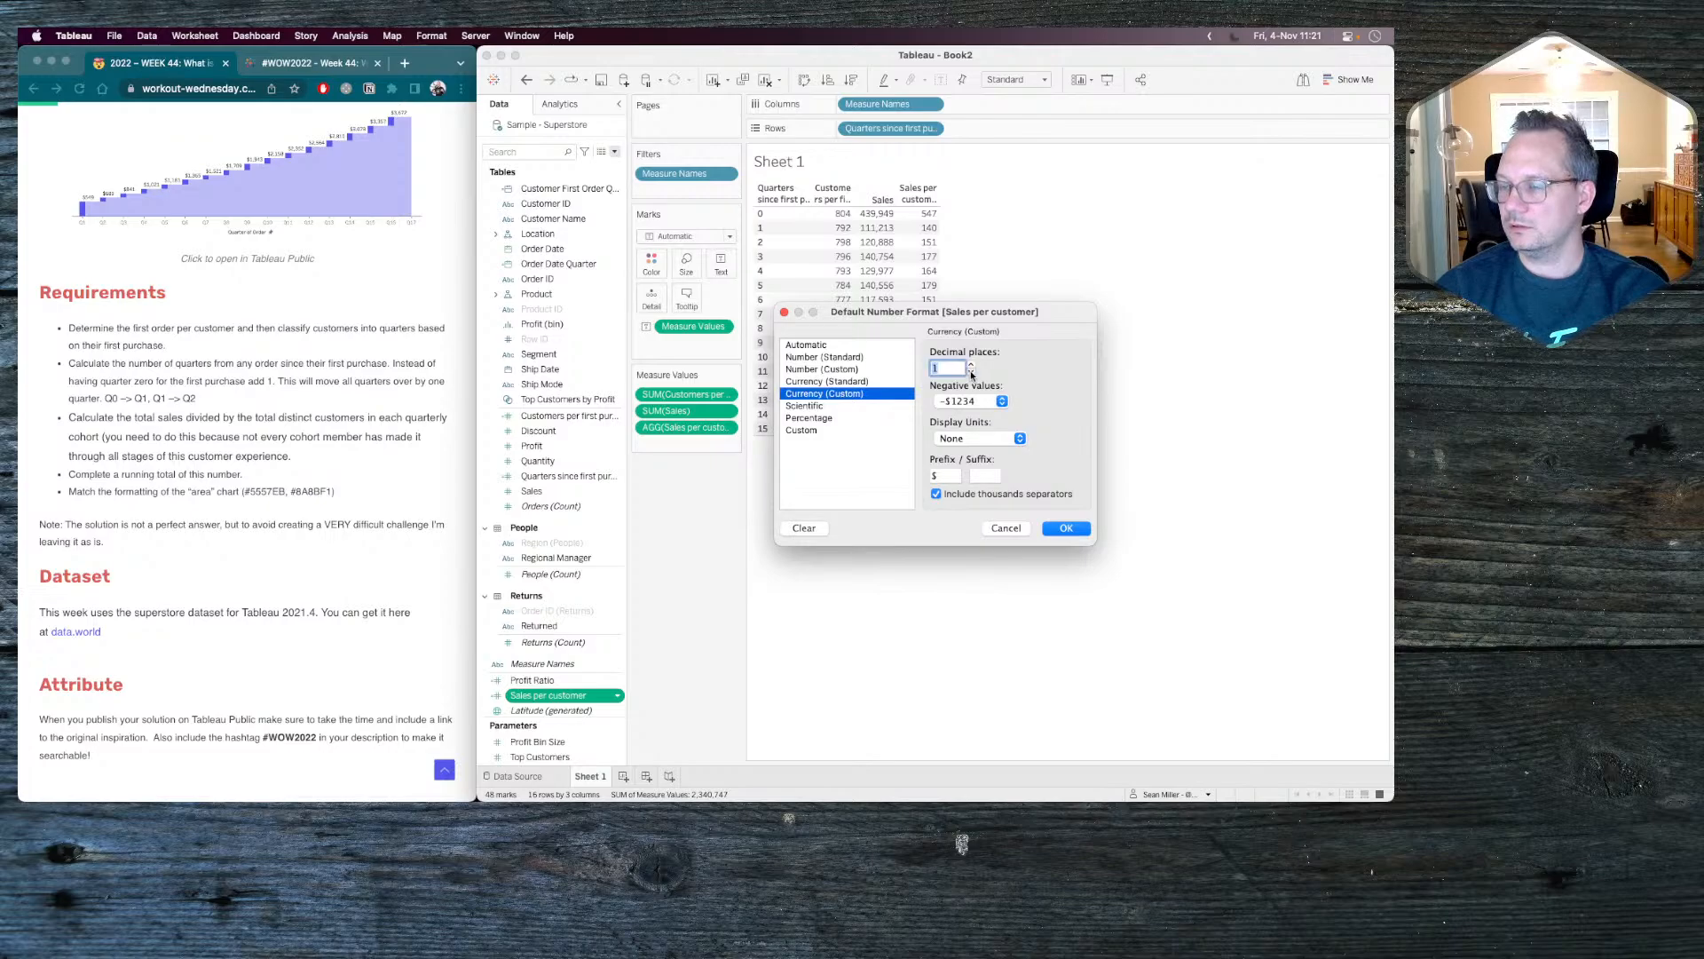
pyautogui.click(1067, 528)
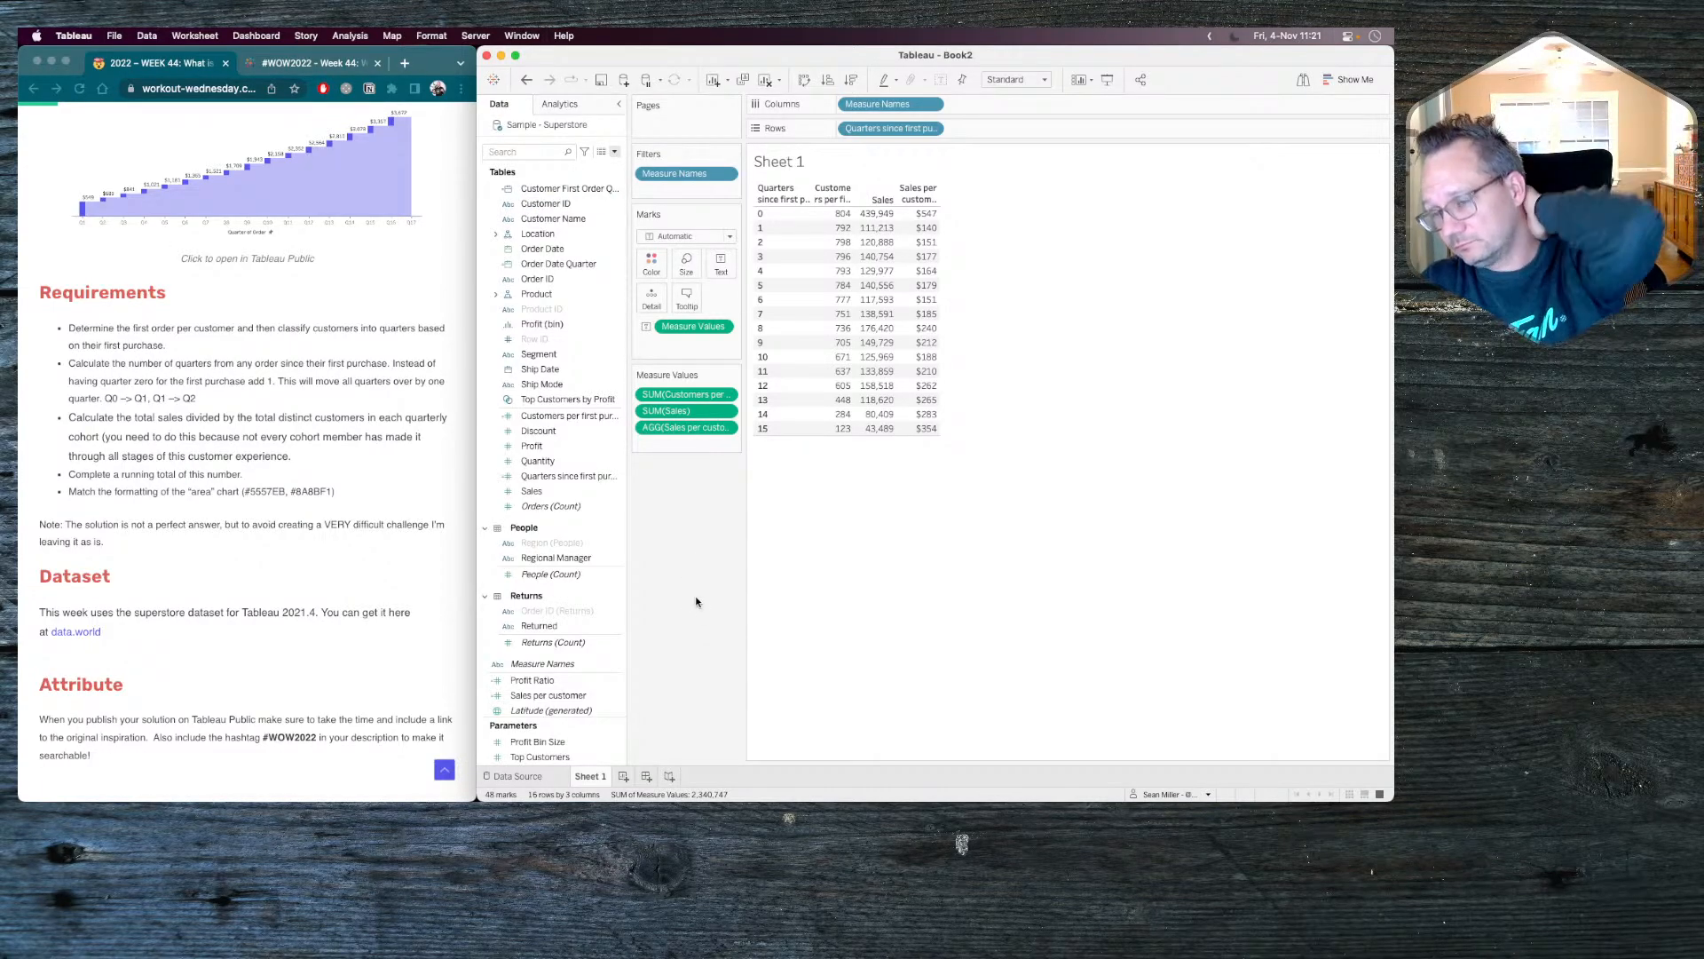
pyautogui.click(614, 152)
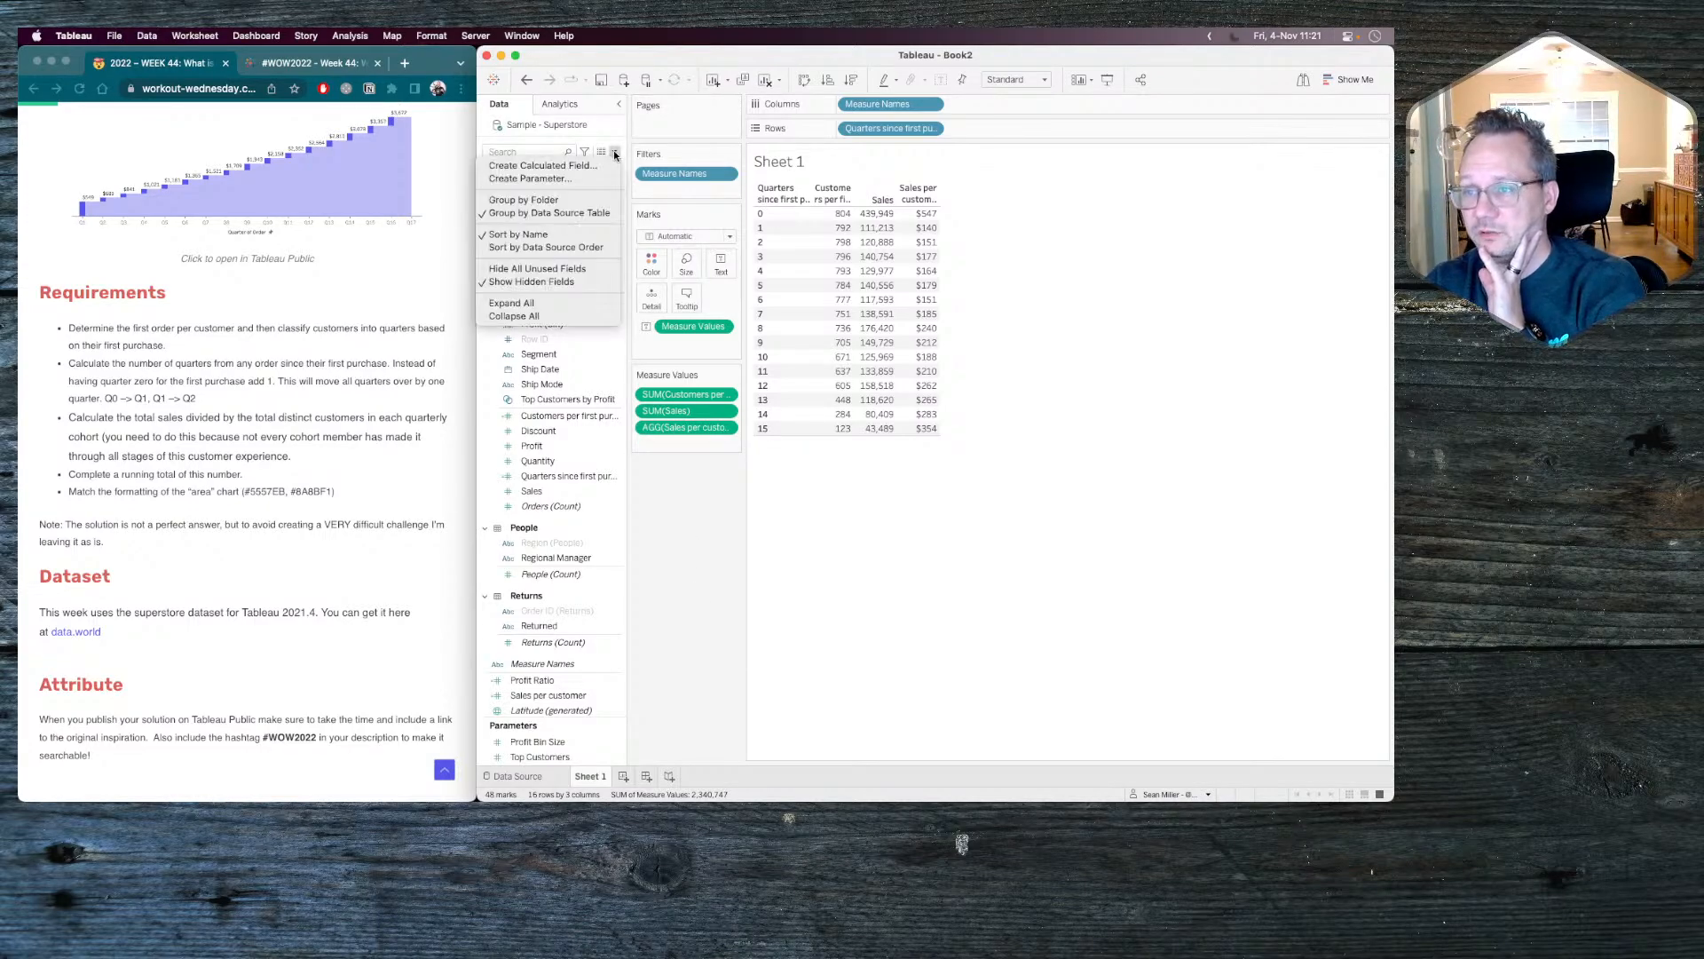
pyautogui.press('Escape')
pyautogui.click(904, 214)
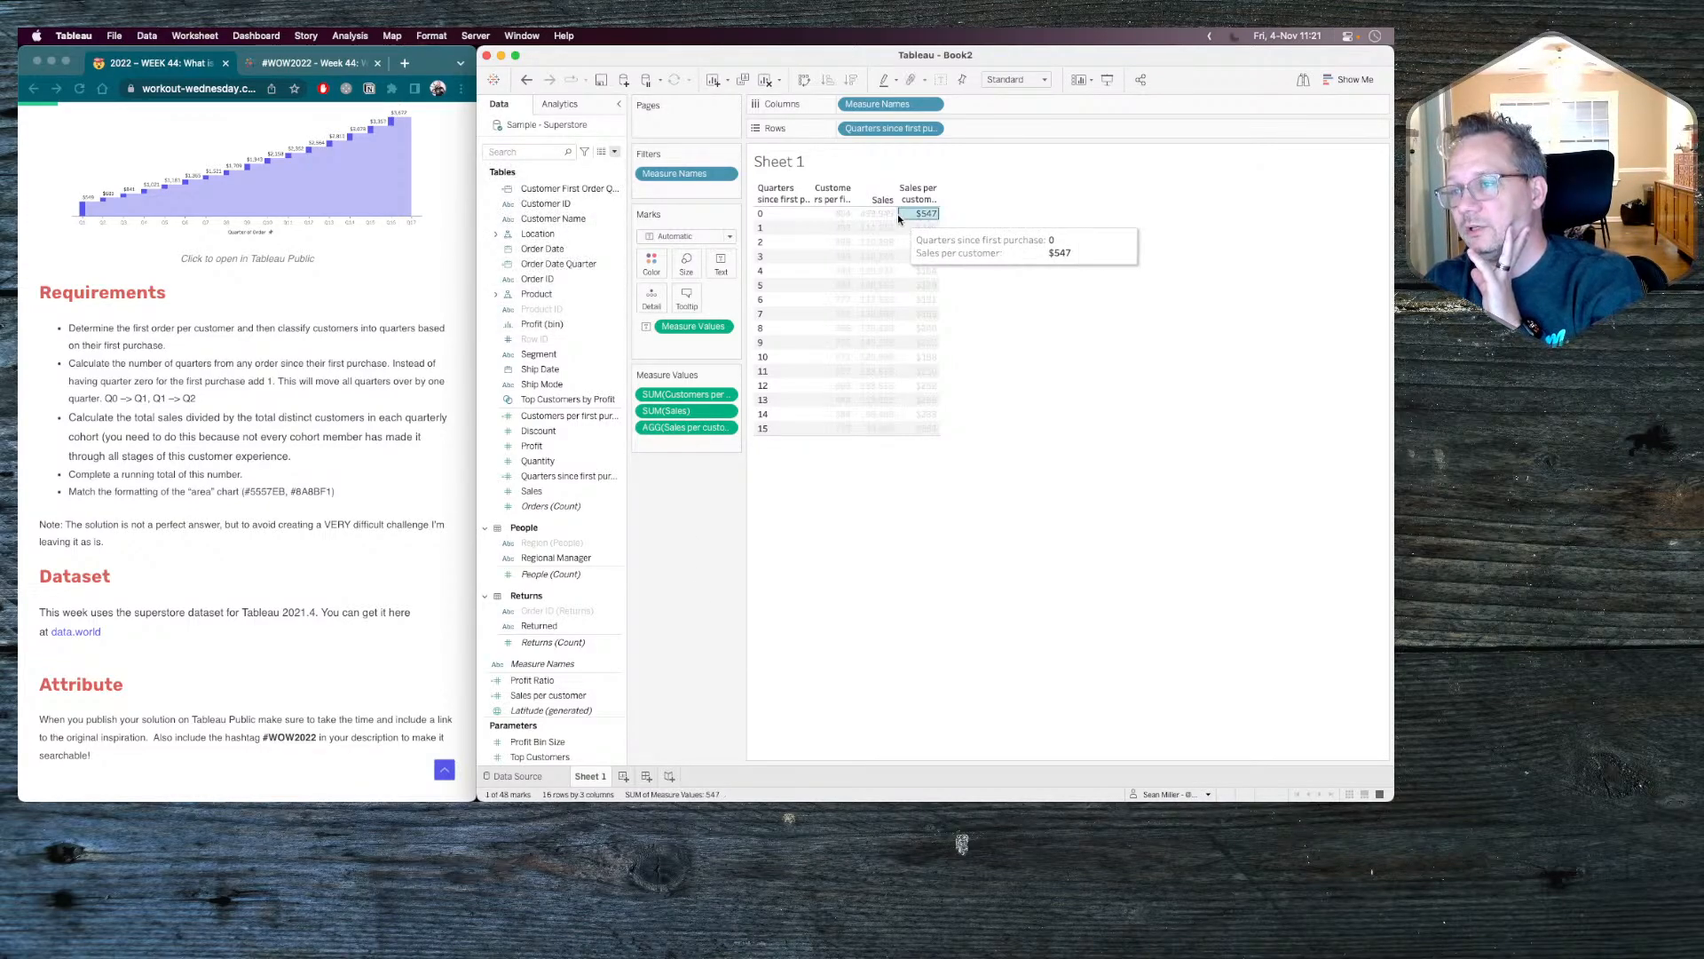
pyautogui.click(907, 215)
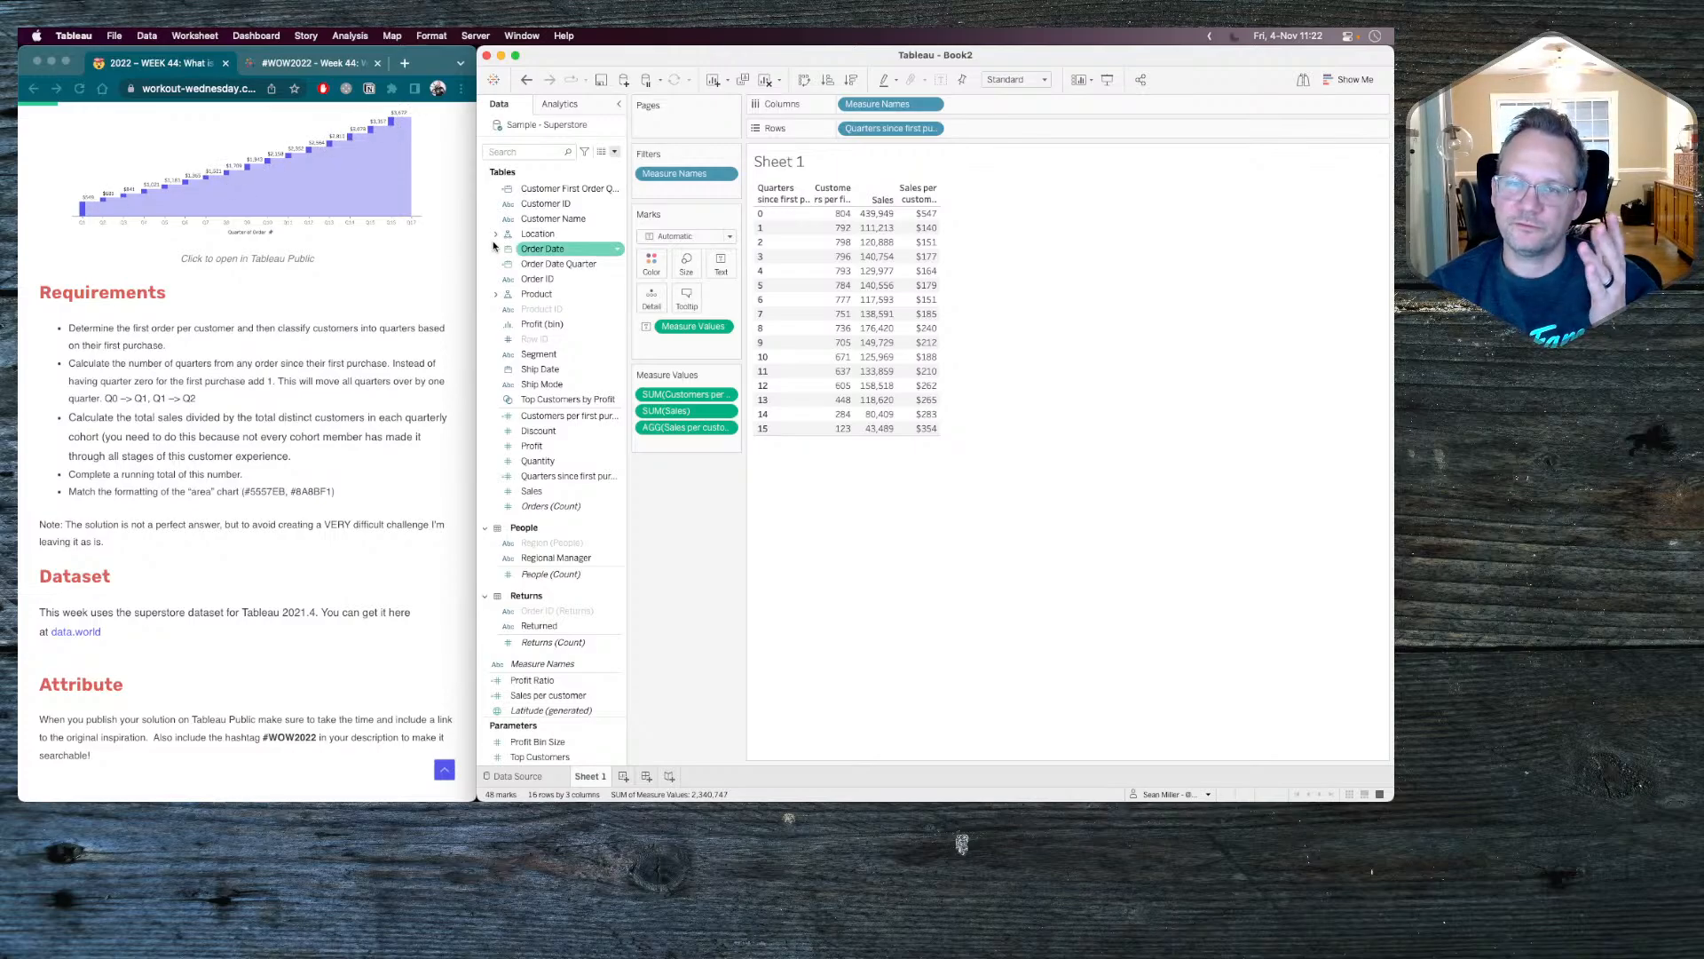
# Create a new calculated field with the formula RUNNING_SUM([Sales per customer]).
pyautogui.click(613, 152)
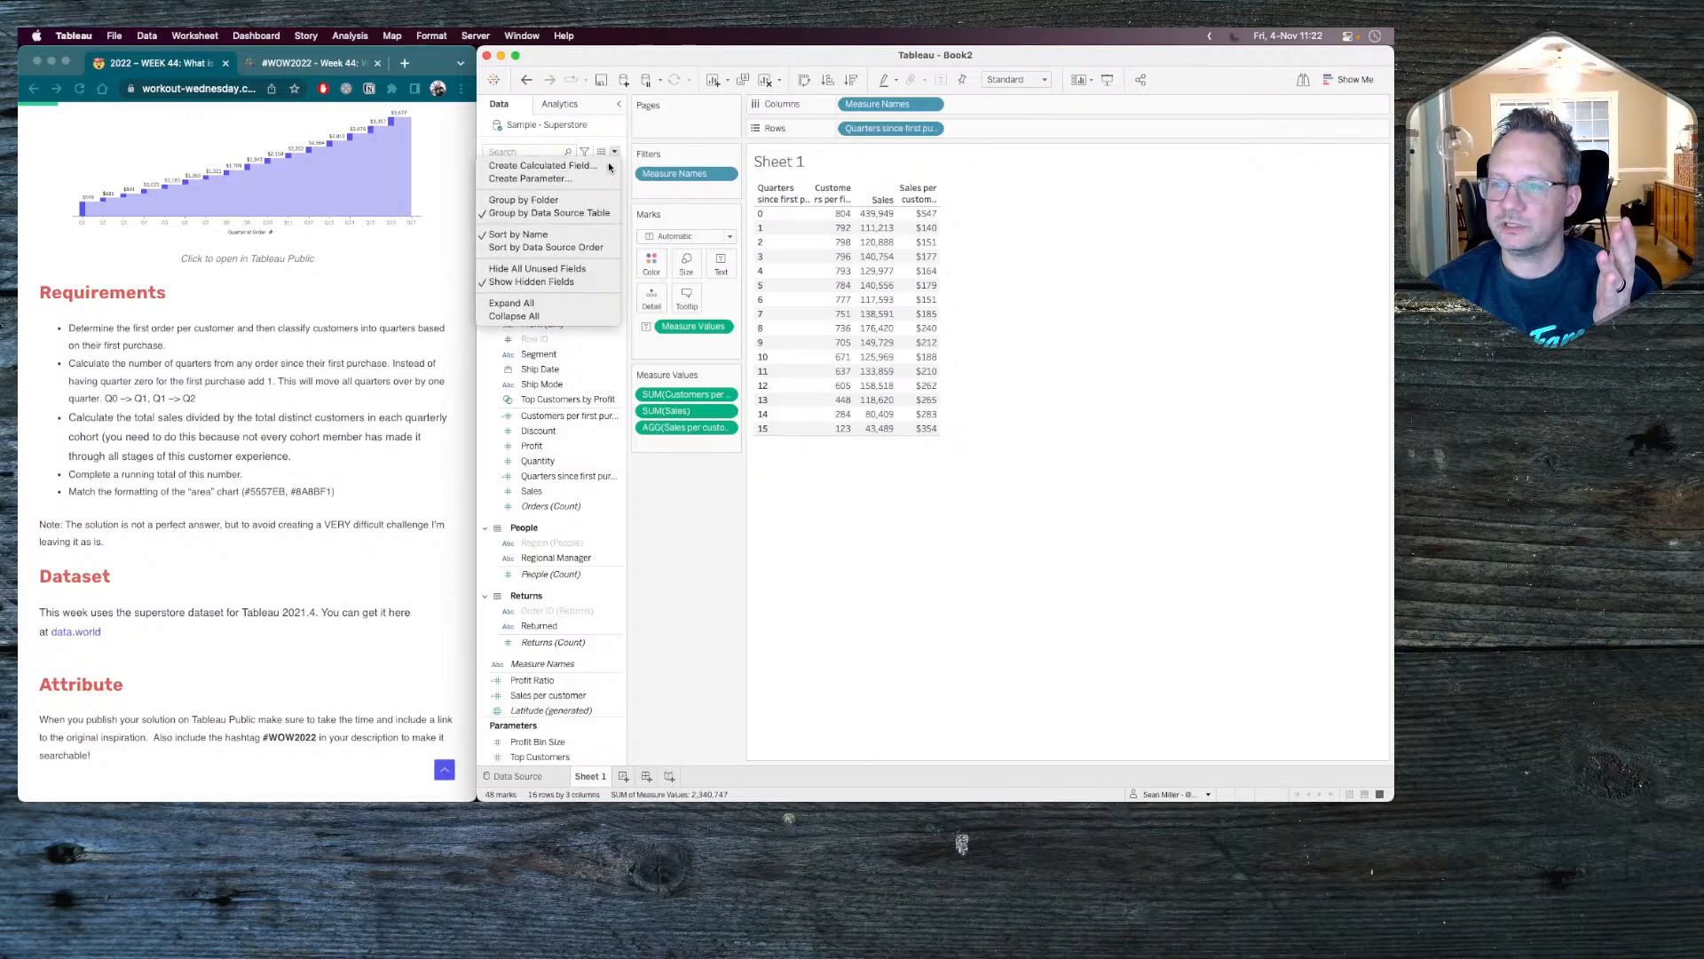
pyautogui.click(608, 165)
pyautogui.click(649, 213)
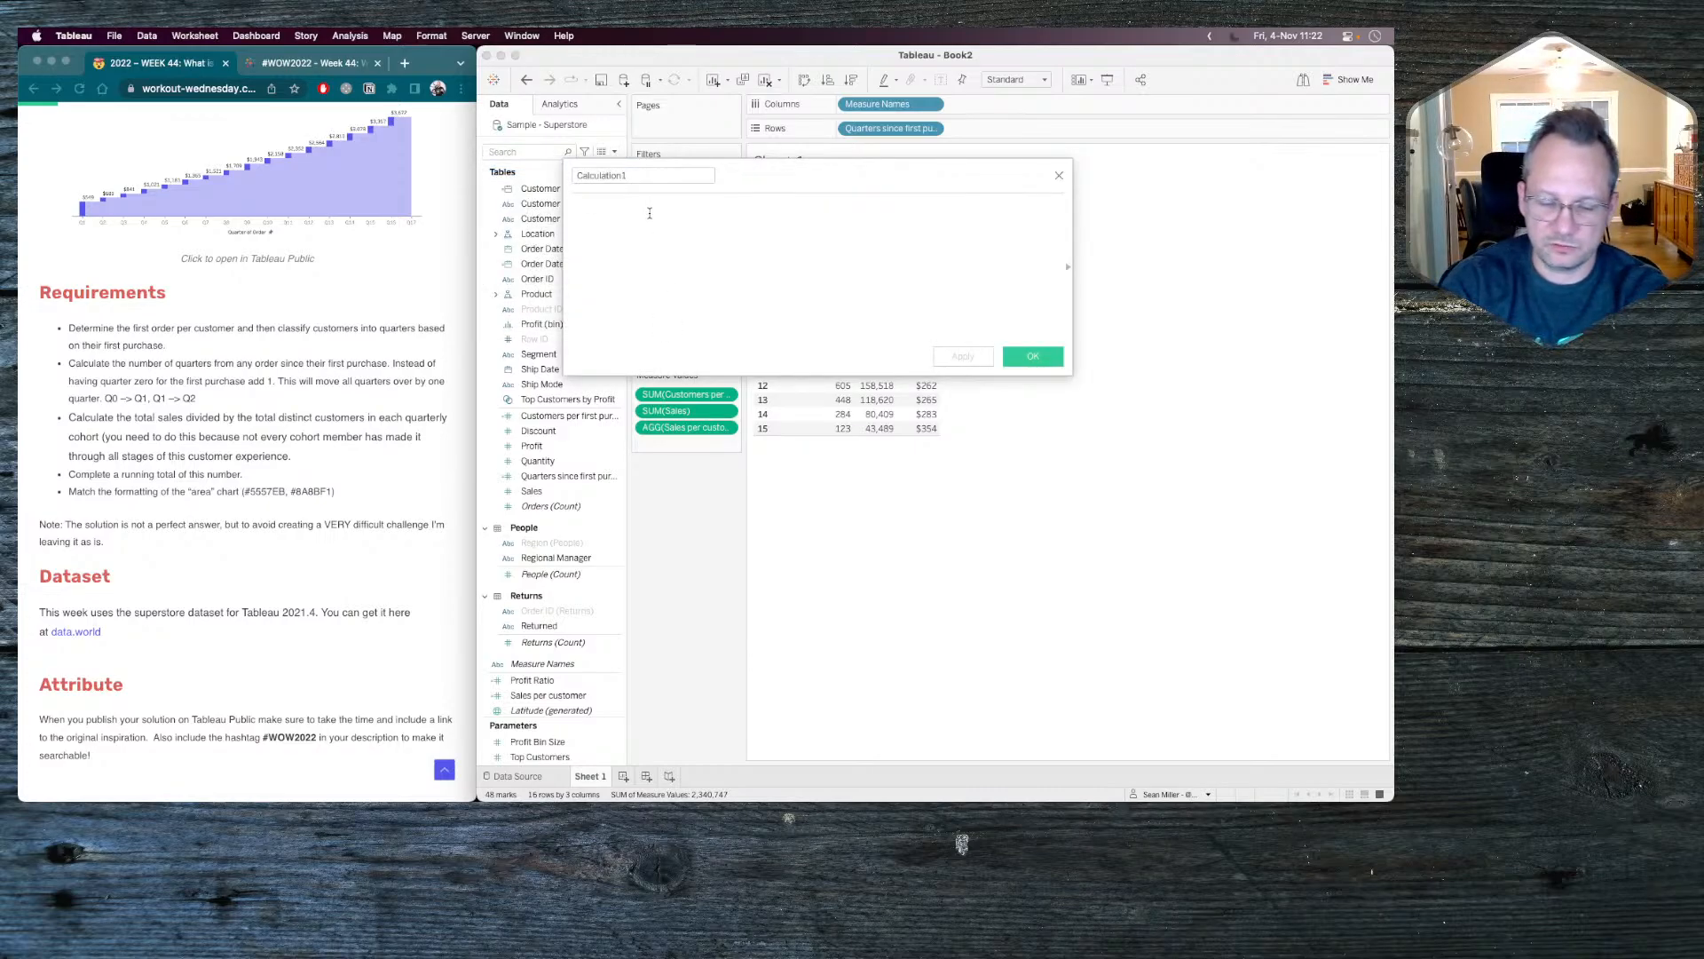
pyautogui.write('running')
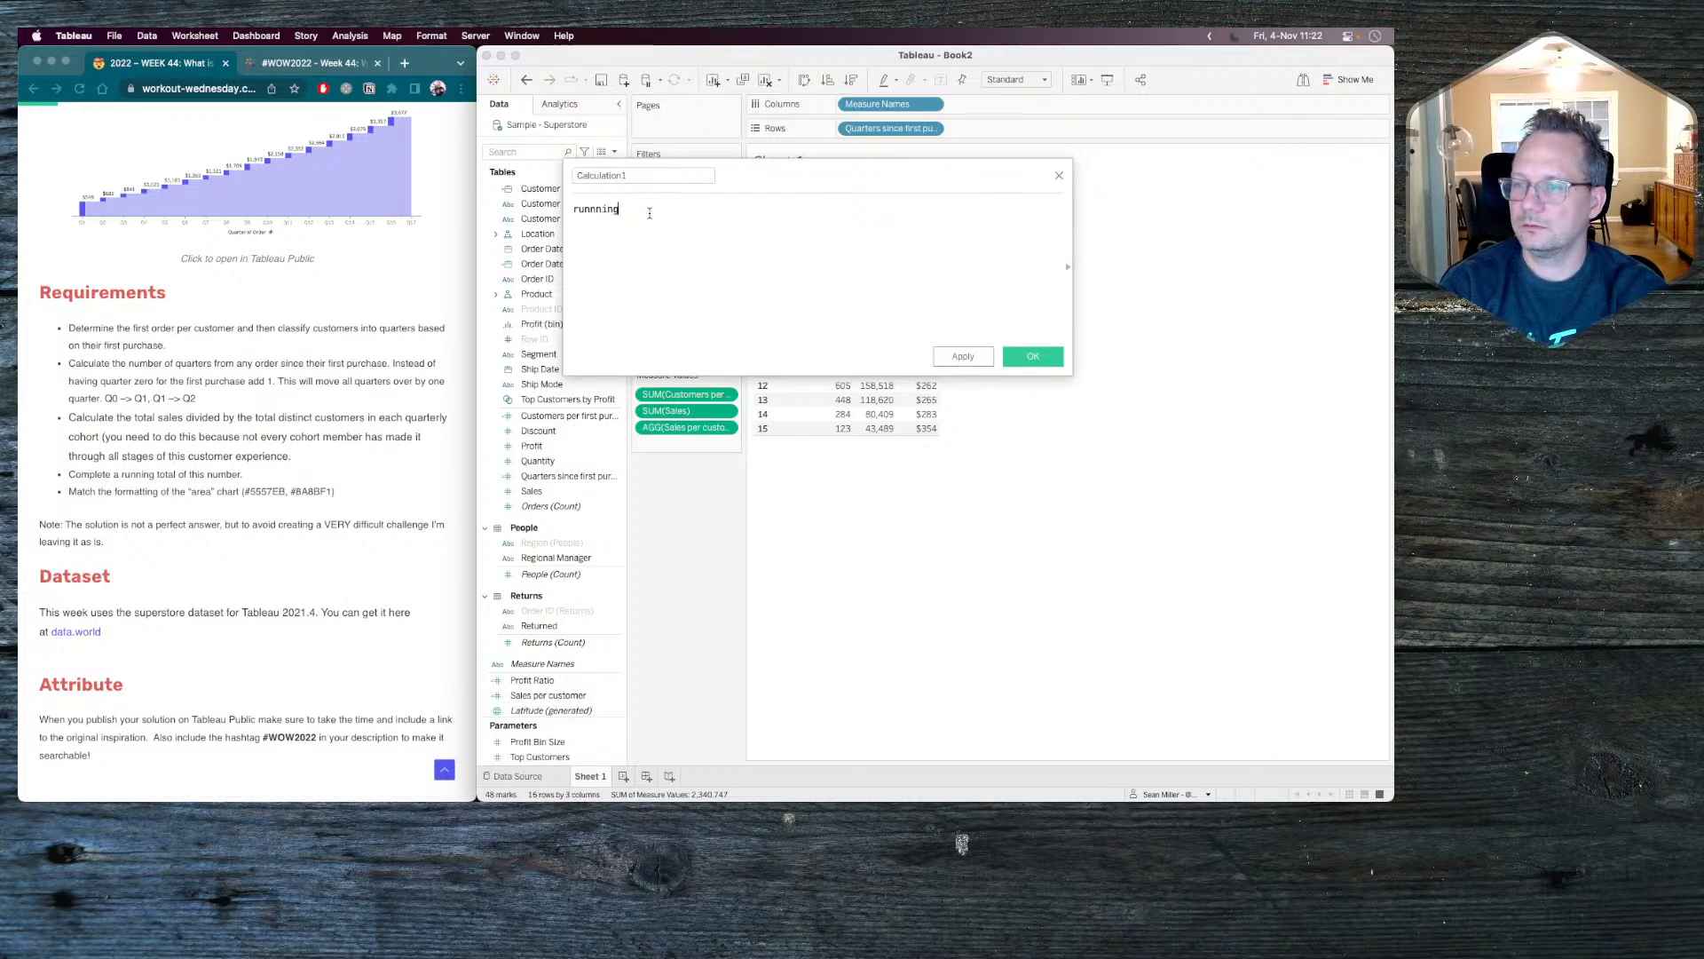
pyautogui.press('BackSpace')
pyautogui.press('BackSpace')
pyautogui.press('BackSpace')
pyautogui.press('BackSpace')
pyautogui.press('BackSpace')
pyautogui.press('BackSpace')
pyautogui.press('BackSpace')
pyautogui.write('R')
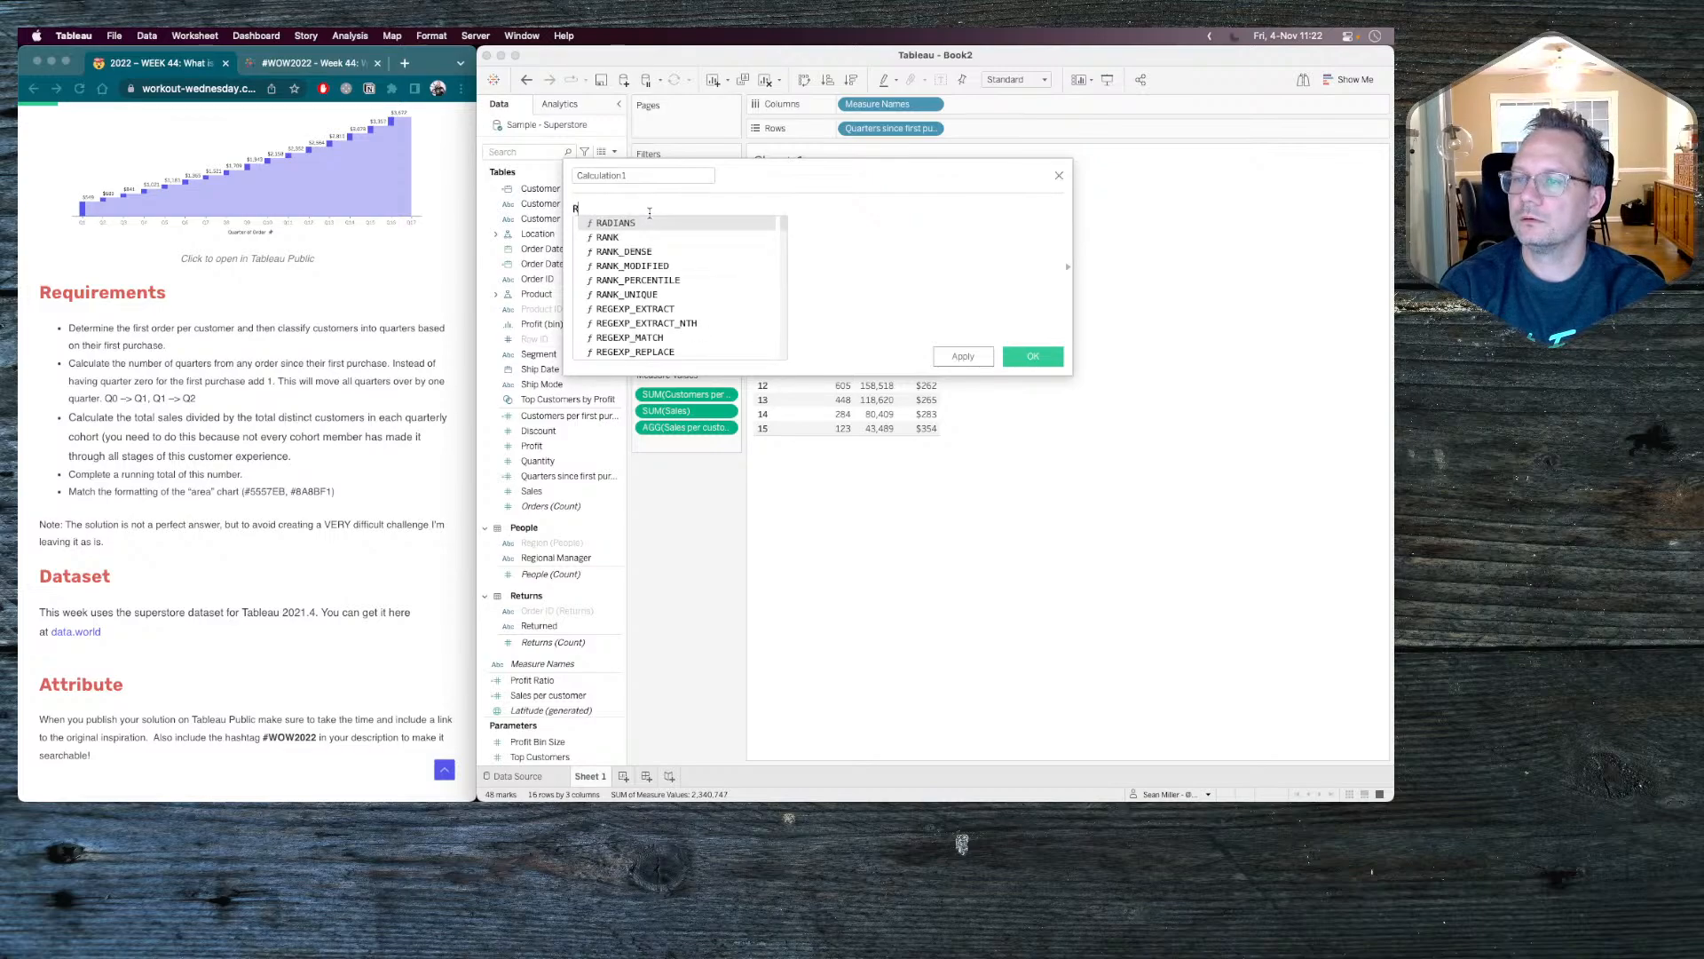
pyautogui.write('unnin')
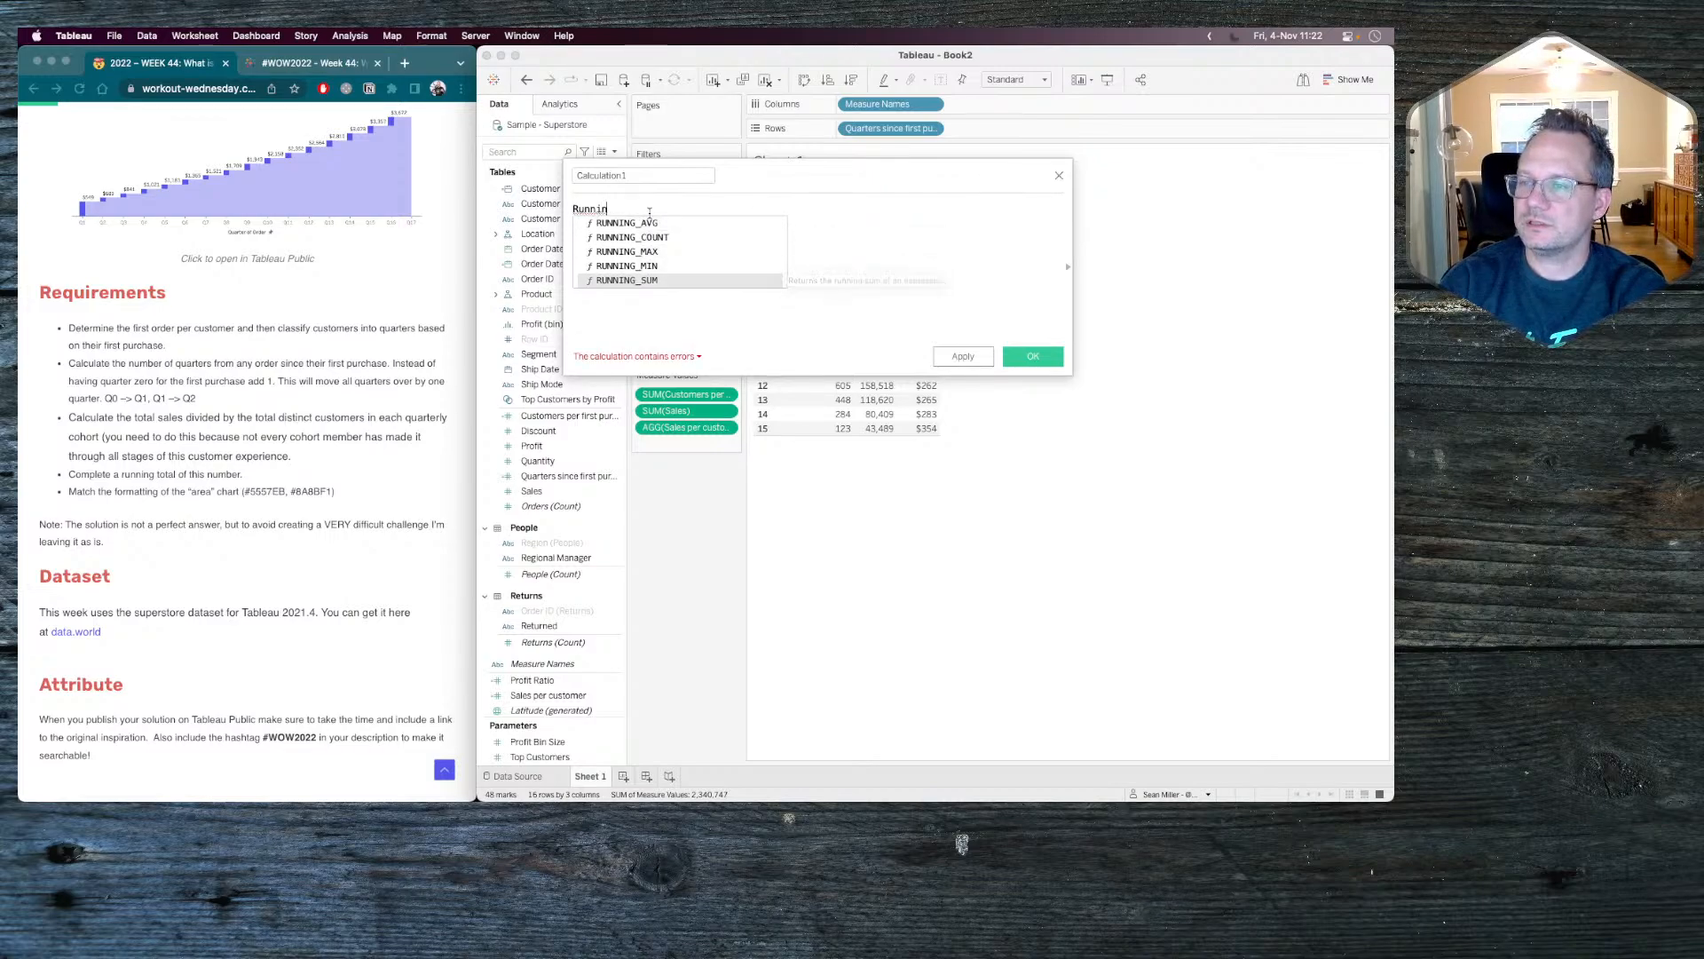
pyautogui.press('Return')
pyautogui.write('sale')
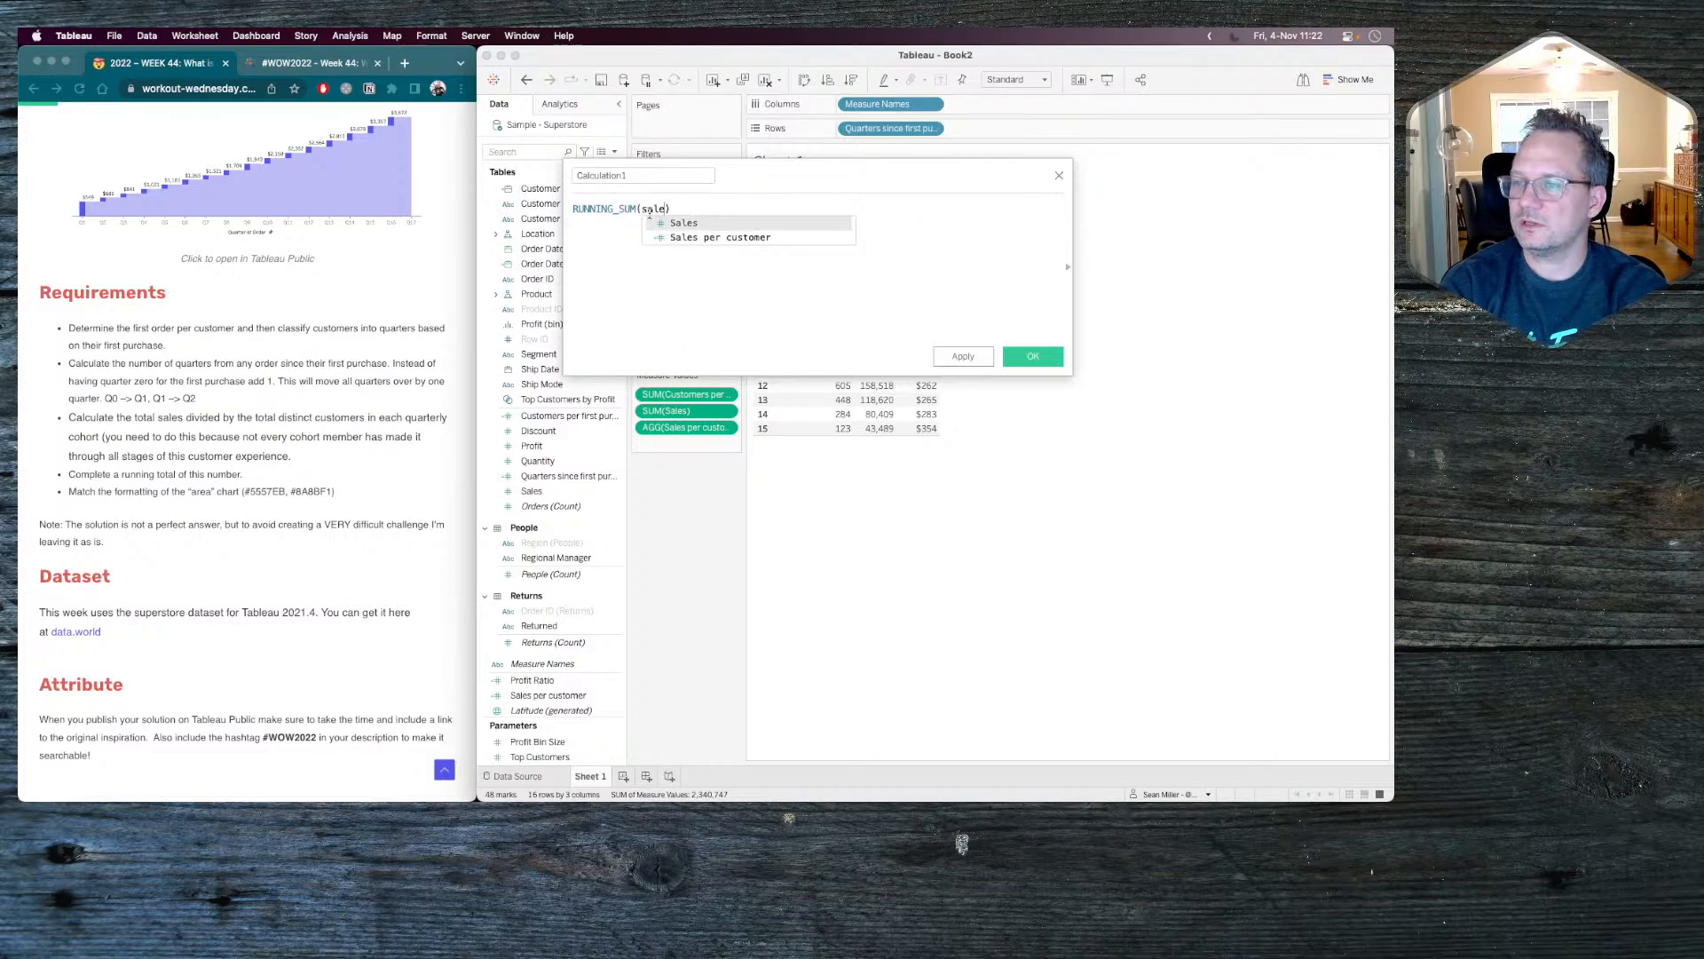
pyautogui.press('Down')
pyautogui.press('Return')
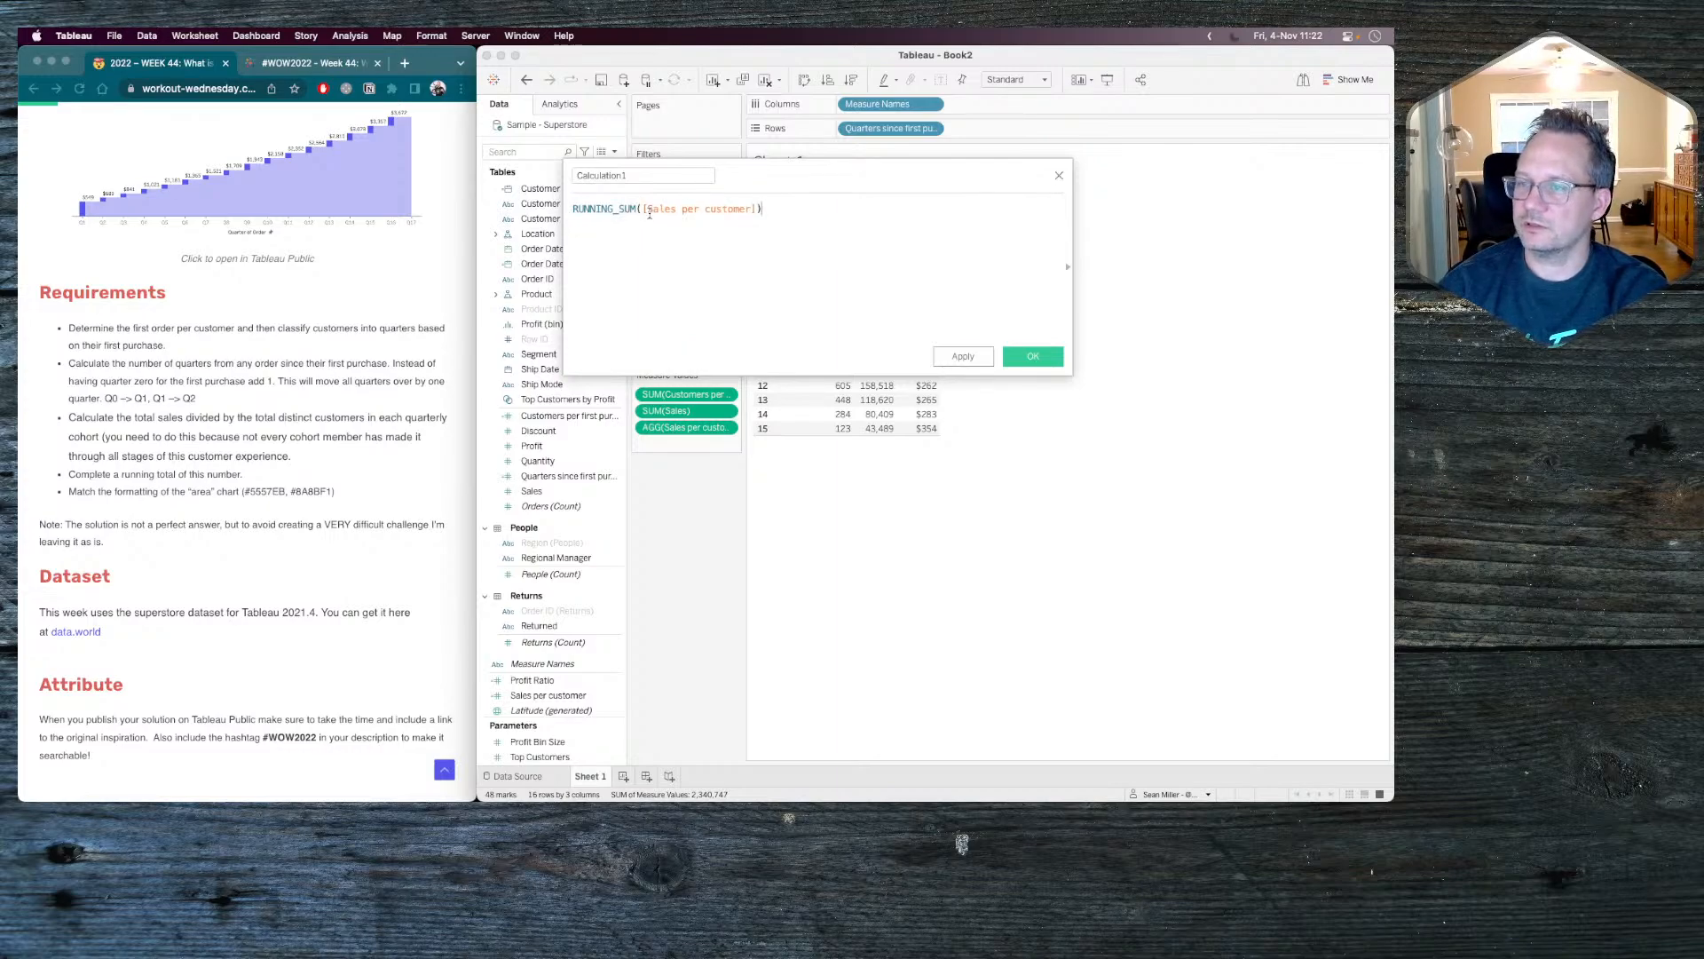
# Save the calculation as "Running Sales per Customer by Quarter" and add it to the table's measure values.
pyautogui.doubleClick(659, 174)
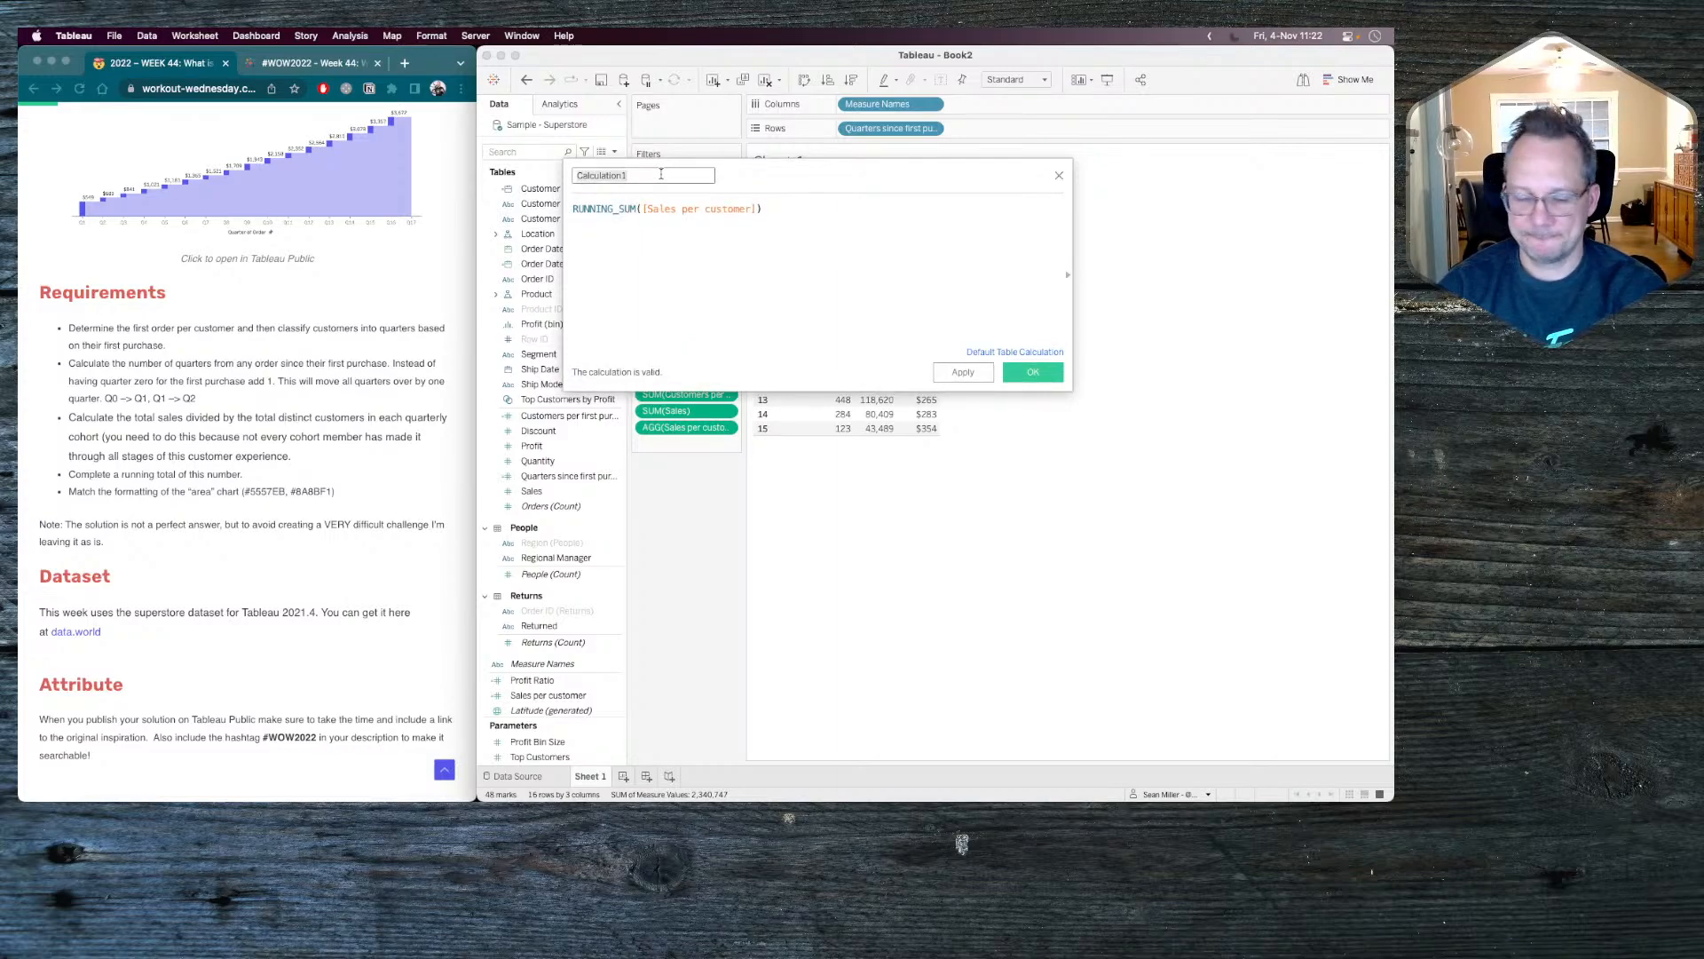
pyautogui.write('Runn')
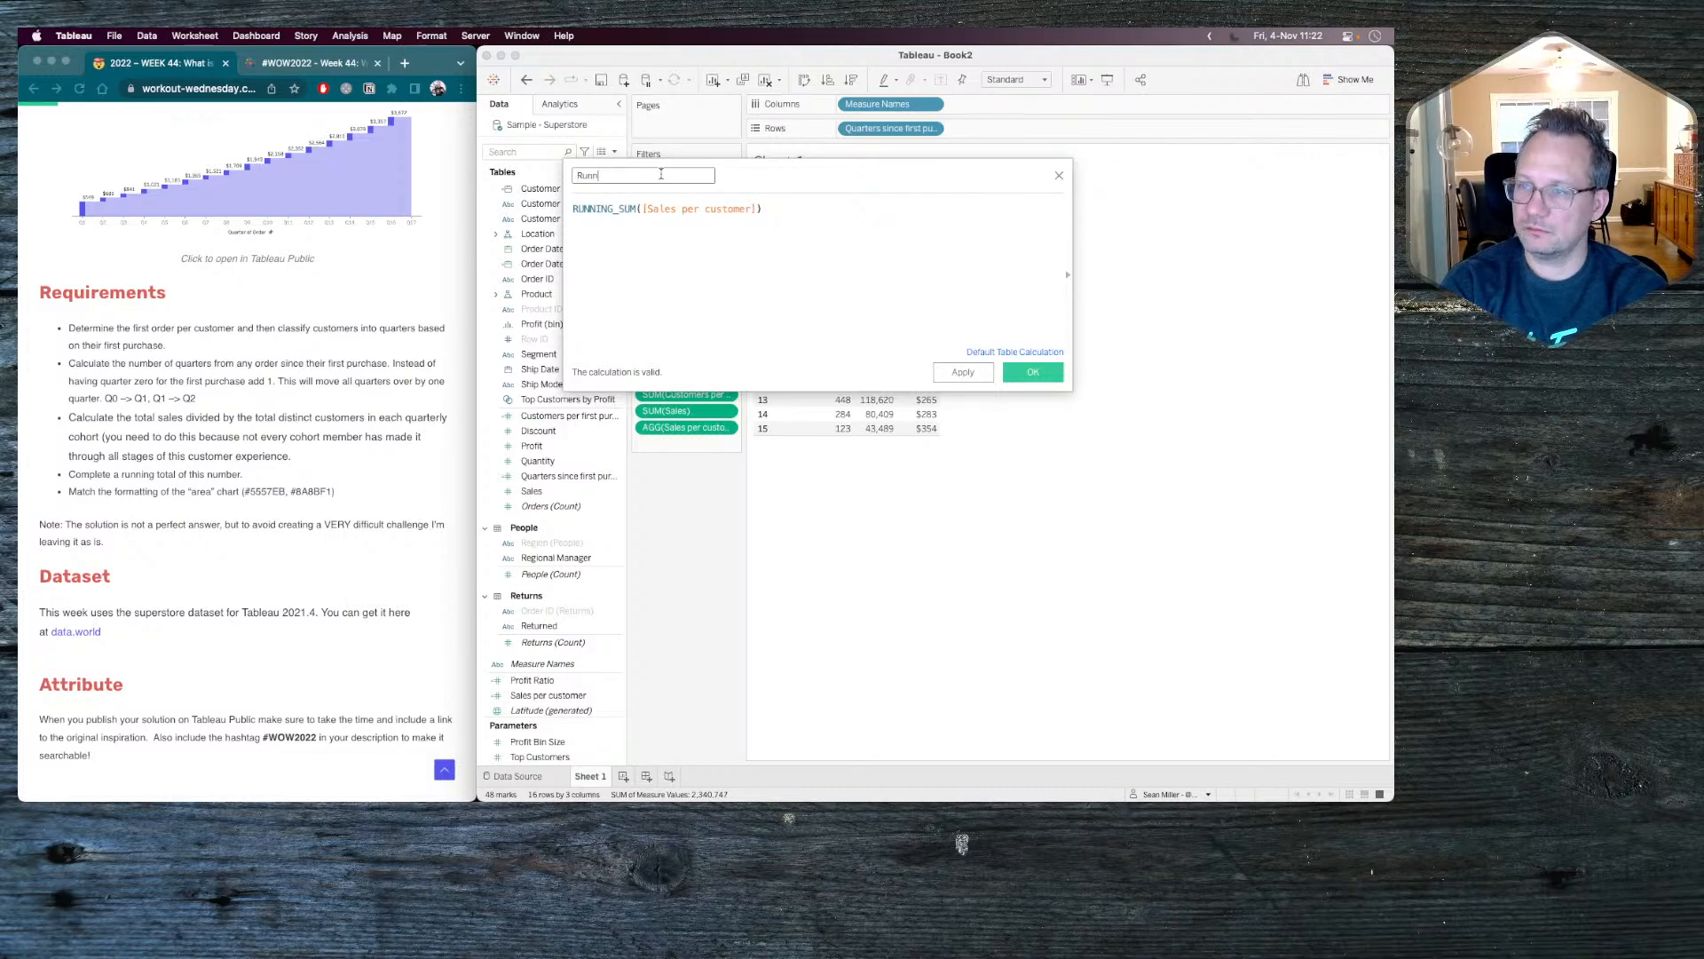
pyautogui.write('ing Sale')
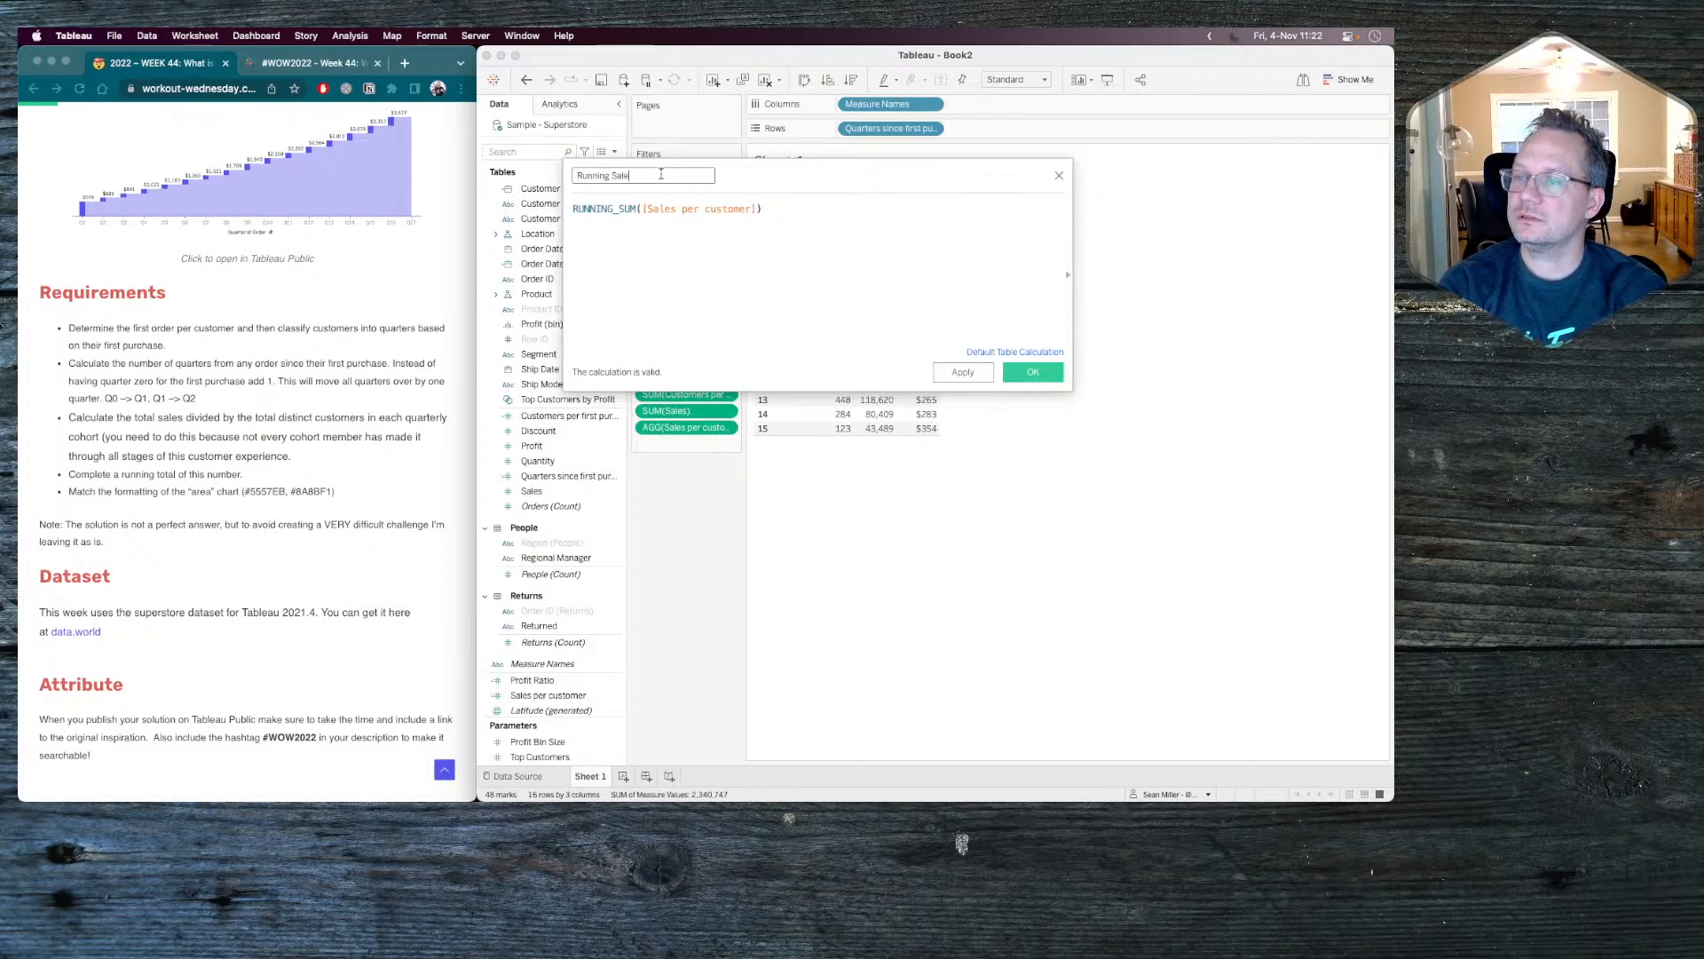
pyautogui.write('s per Customer')
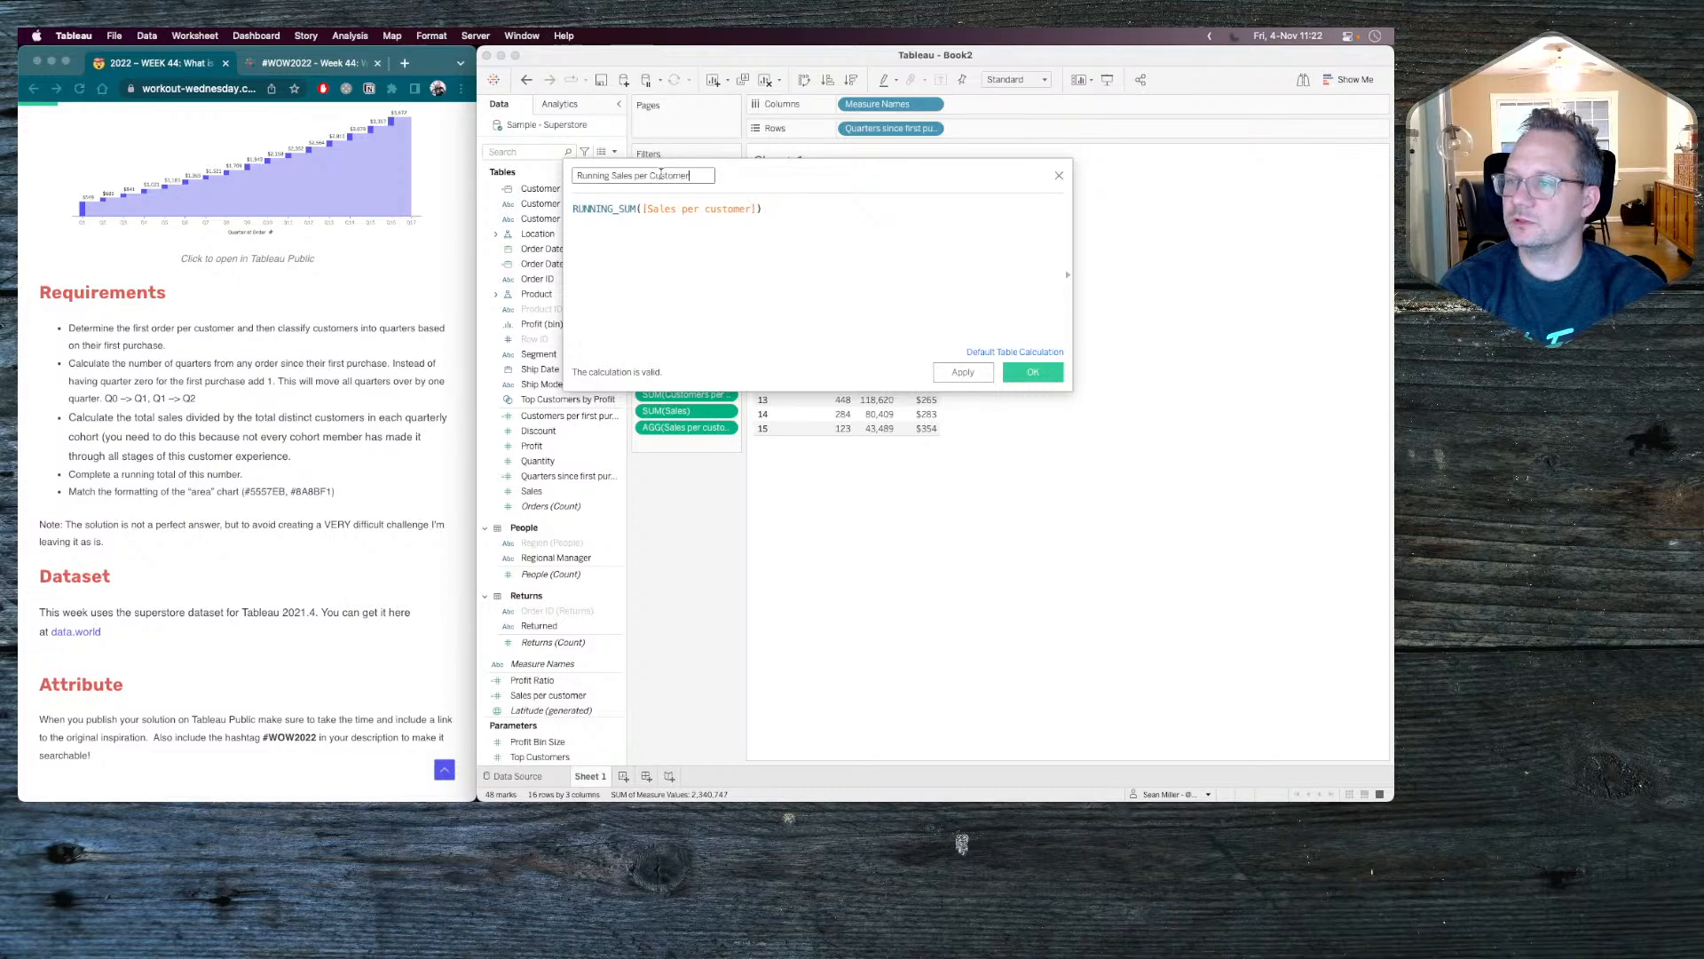
pyautogui.write(' by Quate')
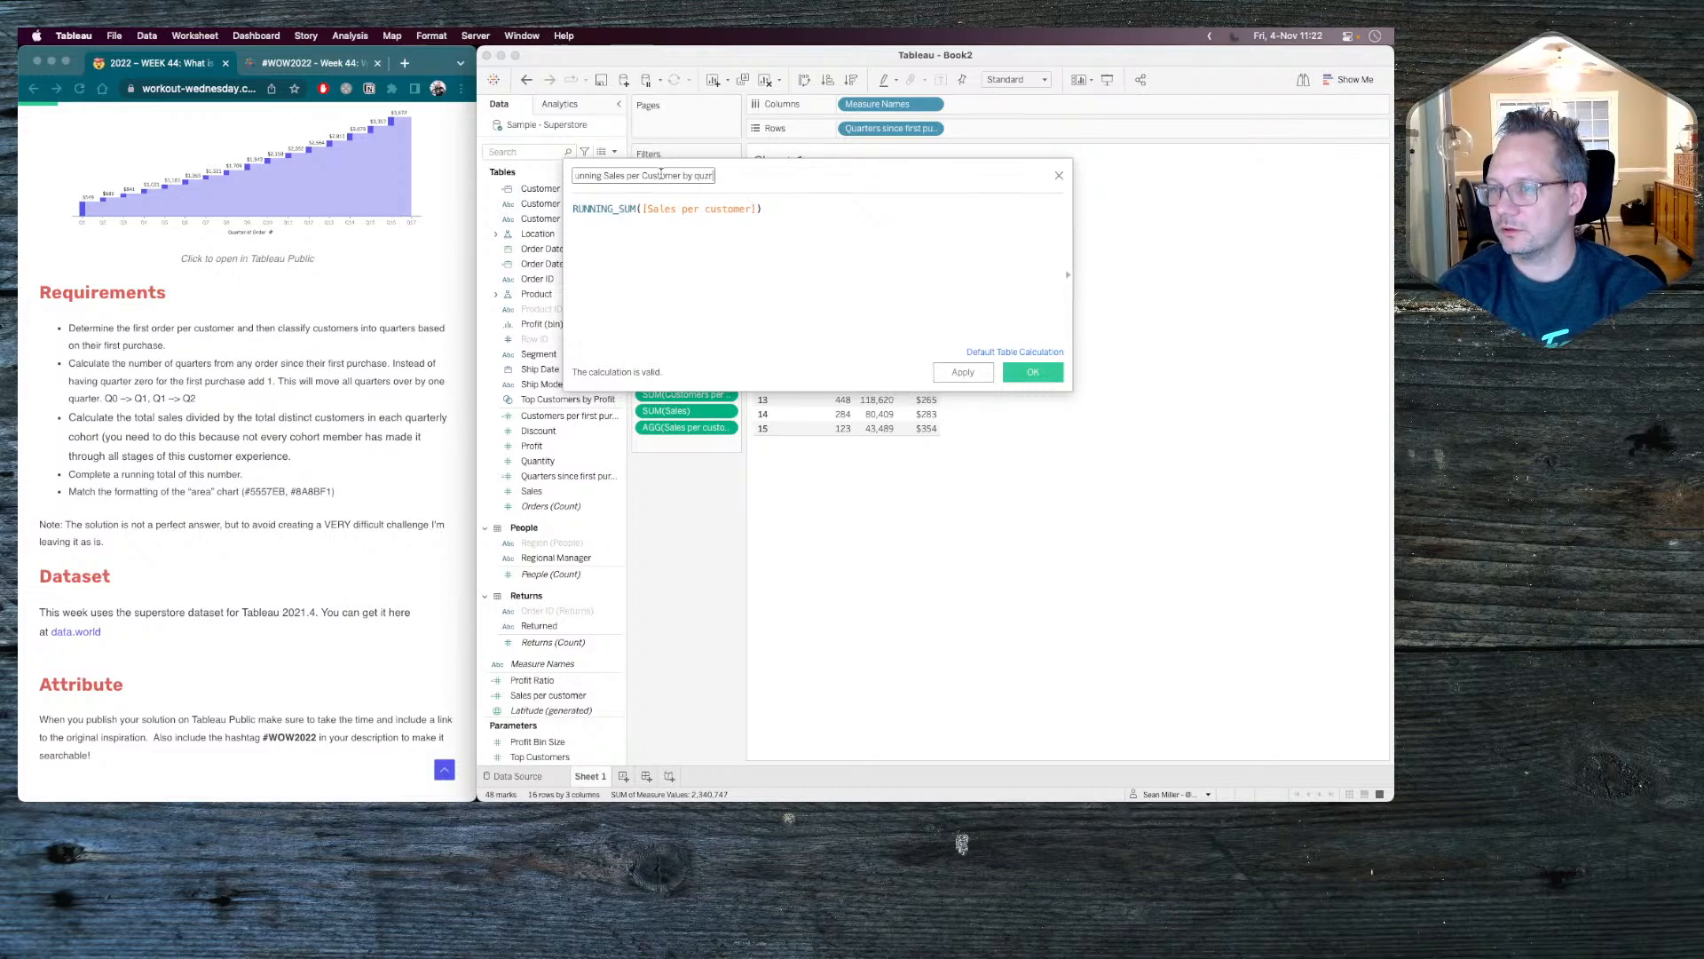
pyautogui.press('BackSpace')
pyautogui.press('BackSpace')
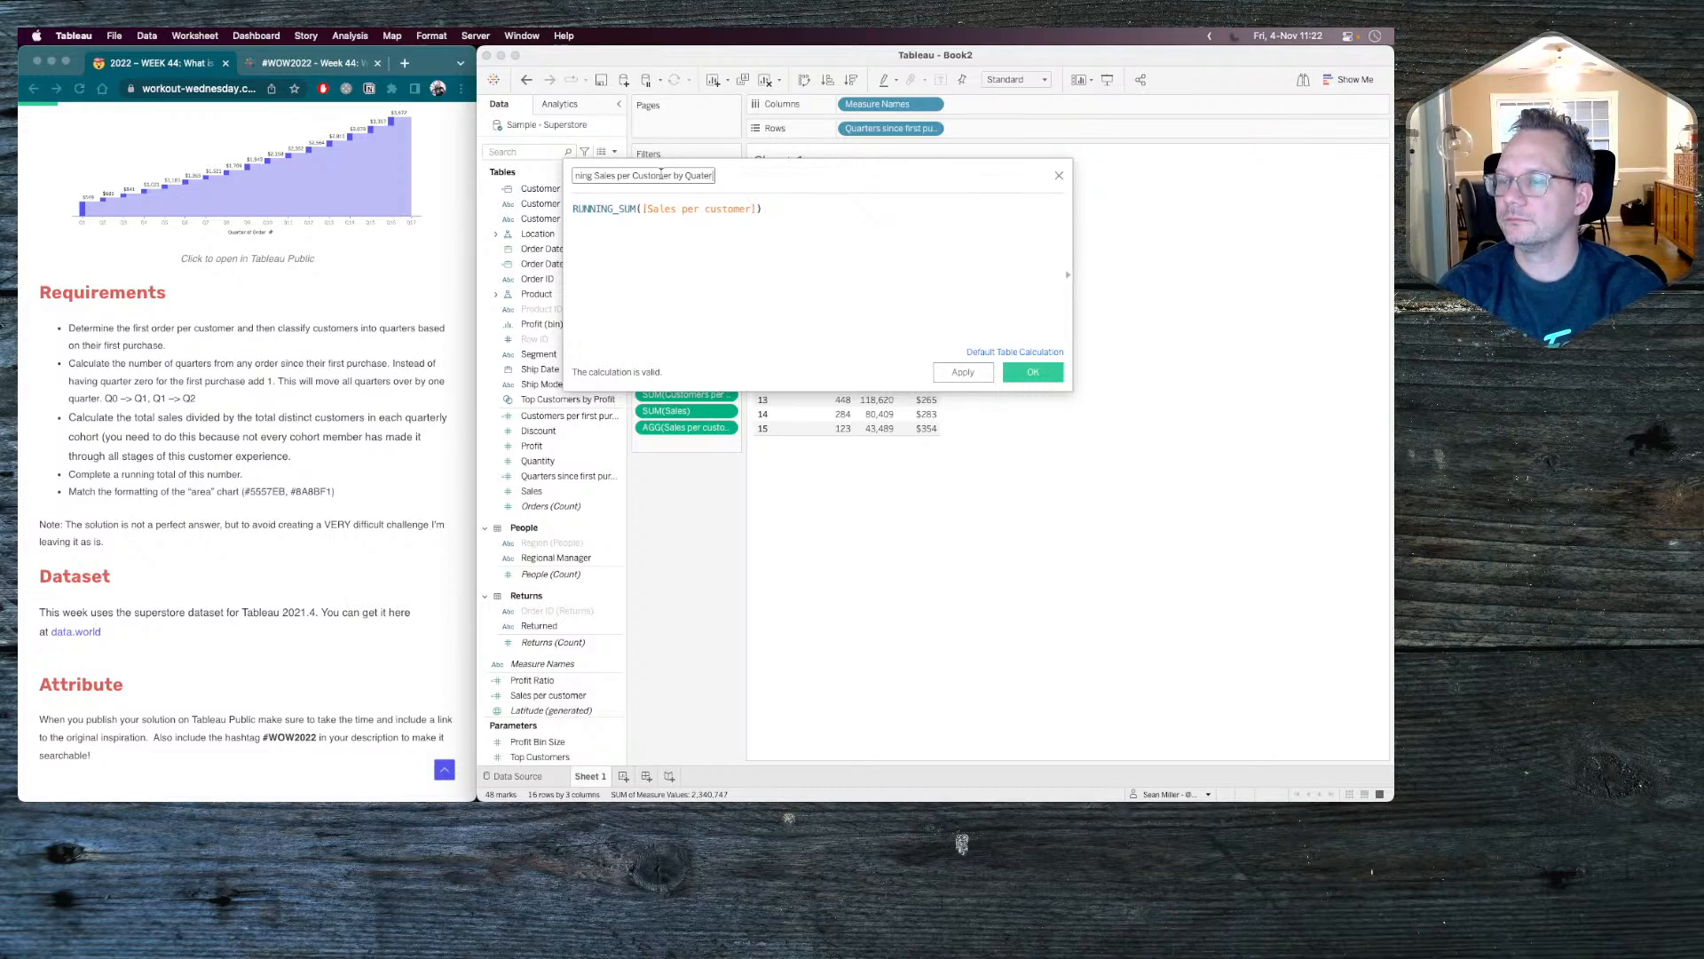
pyautogui.write('rter')
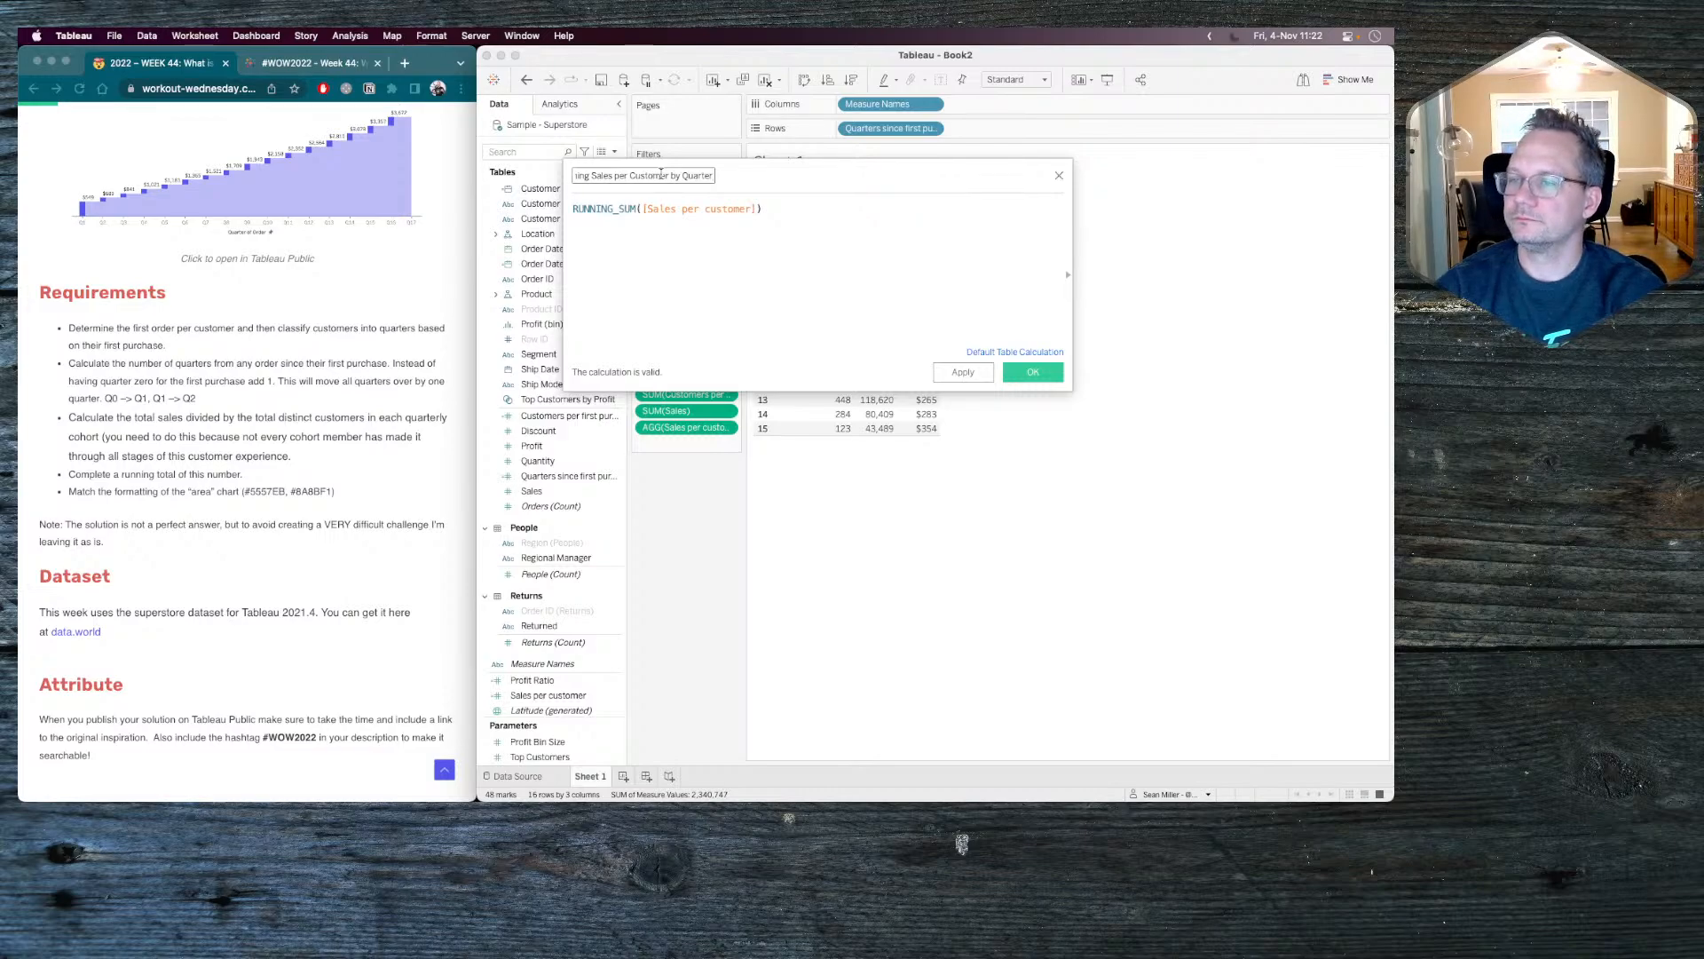
pyautogui.click(1014, 372)
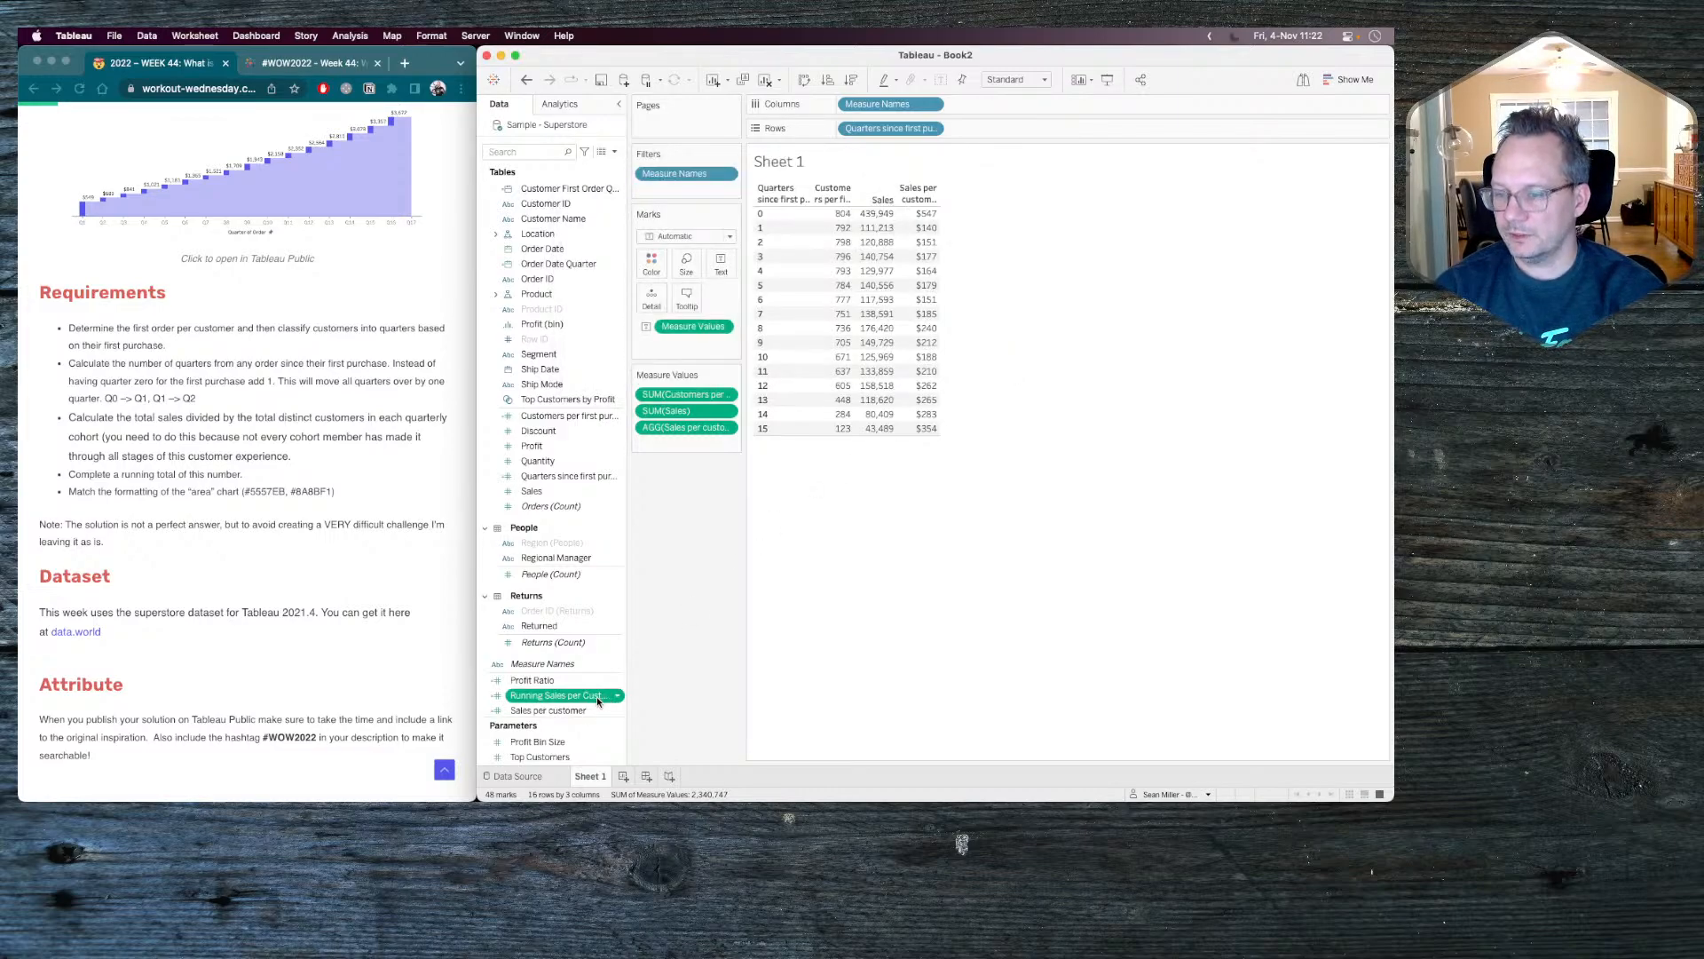
pyautogui.moveTo(585, 697); pyautogui.dragTo(704, 448)
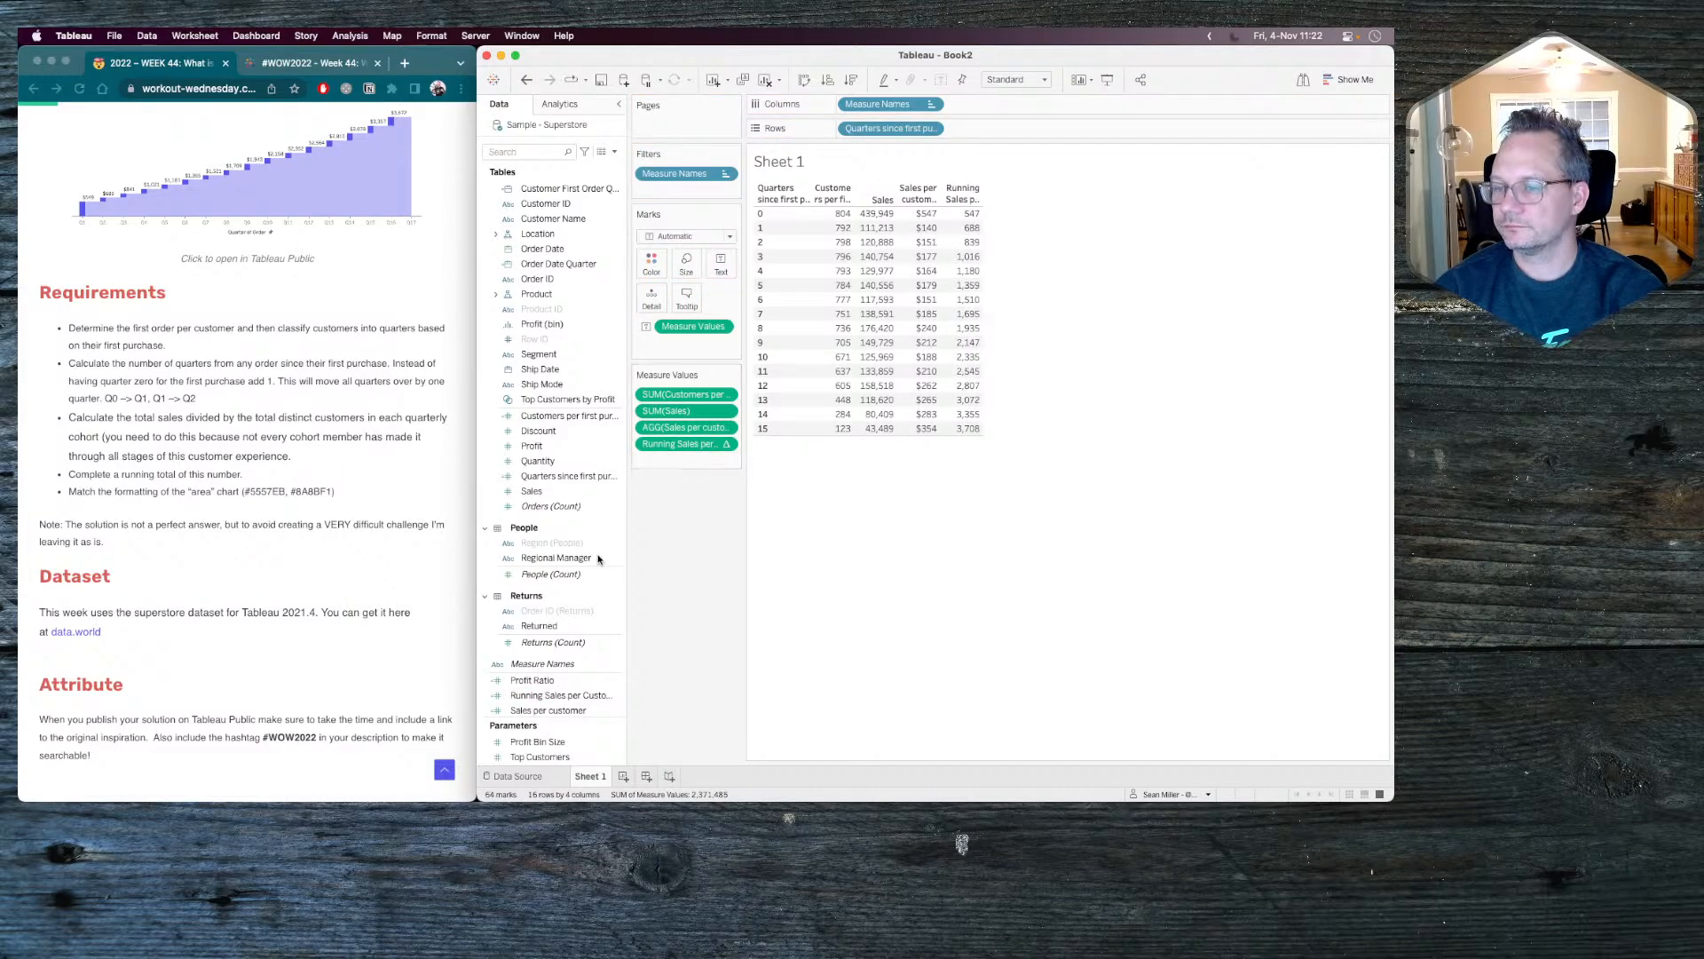
# Set the default number format of Running Sales per Customer by Quarter to Currency (Custom) with 0 decimal places.
pyautogui.rightClick(532, 695)
pyautogui.moveTo(573, 621)
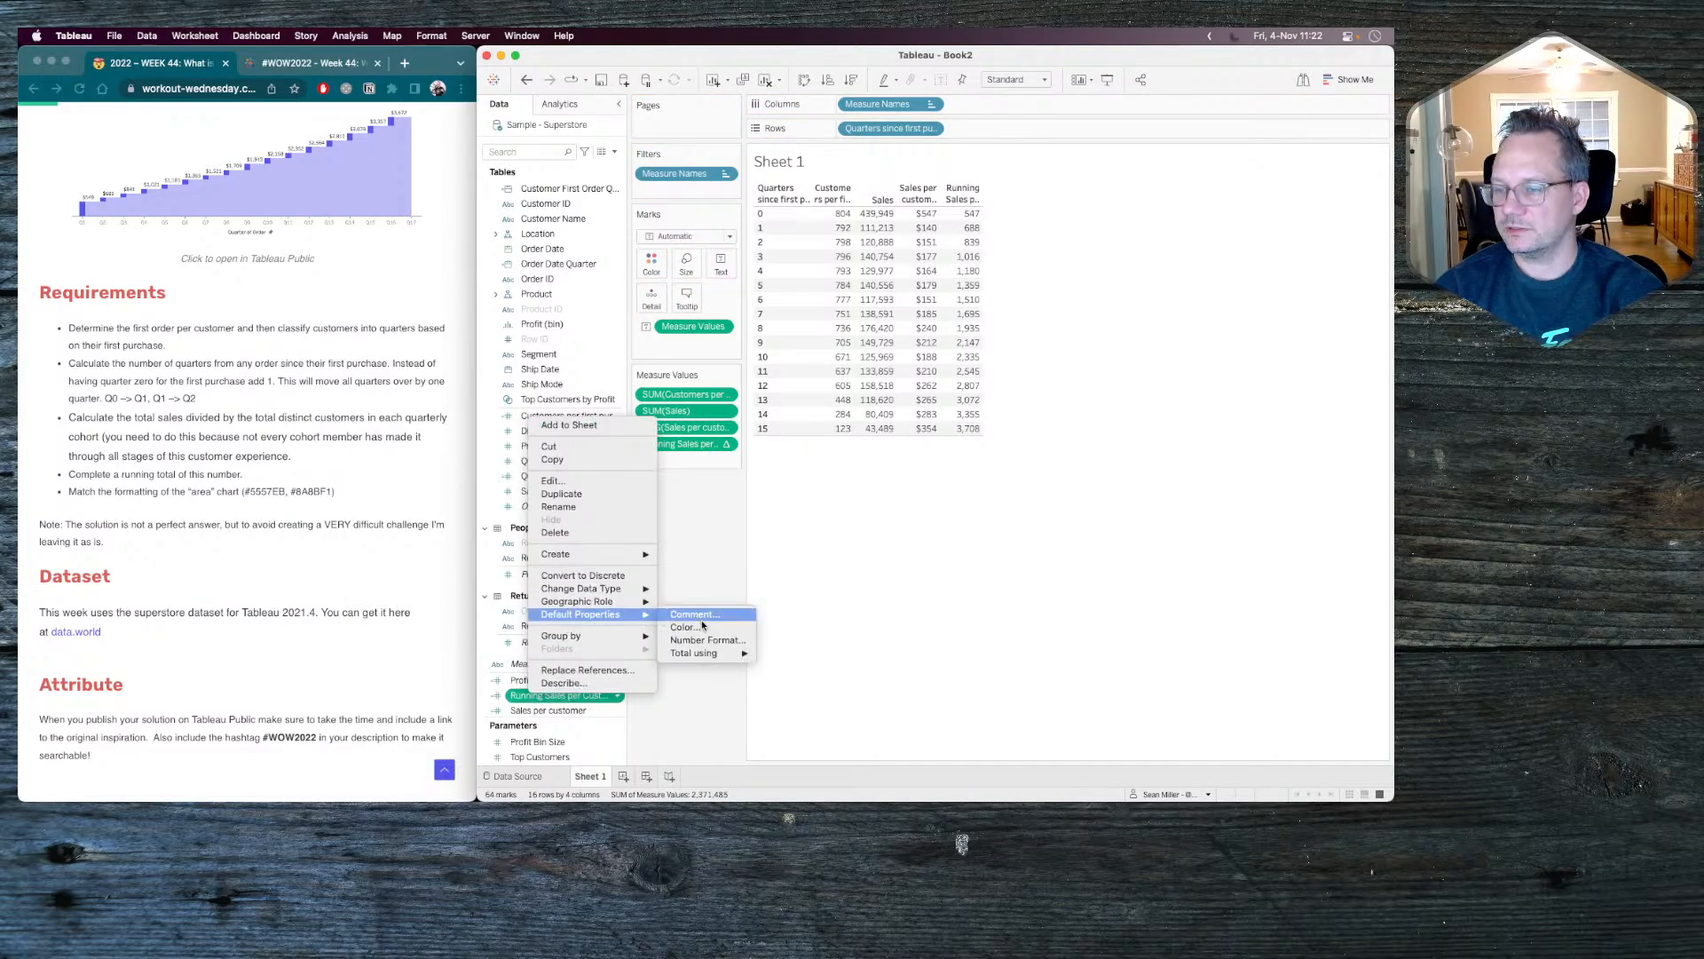
pyautogui.click(714, 637)
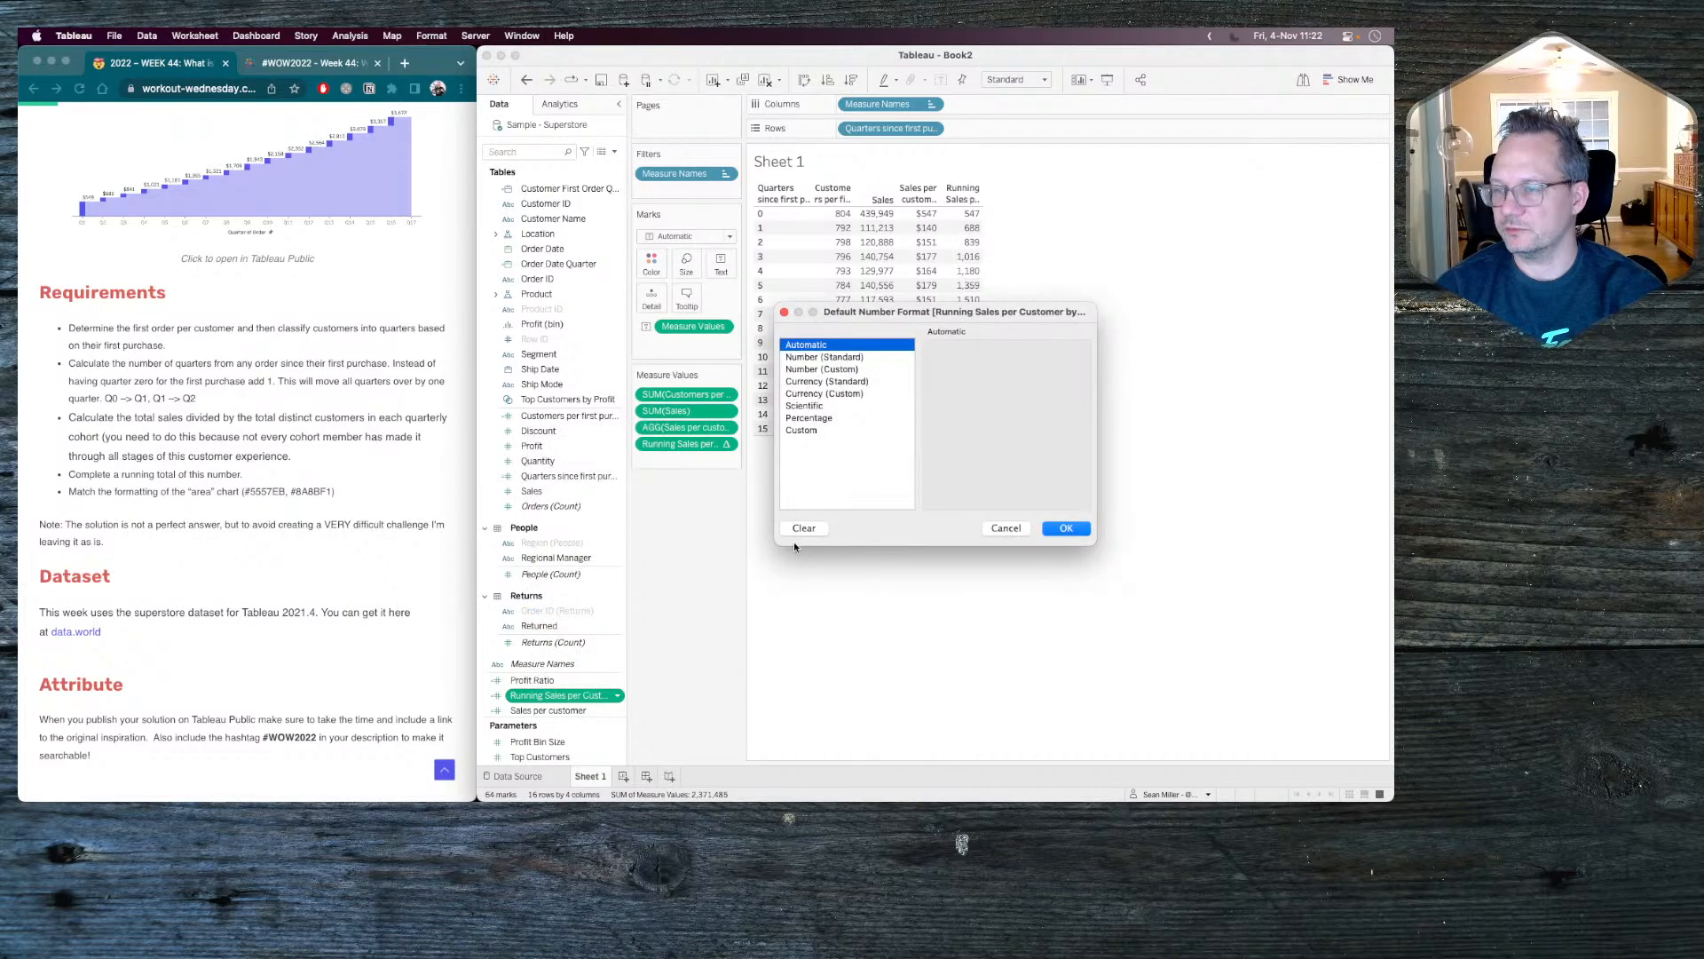
pyautogui.click(824, 394)
pyautogui.click(971, 371)
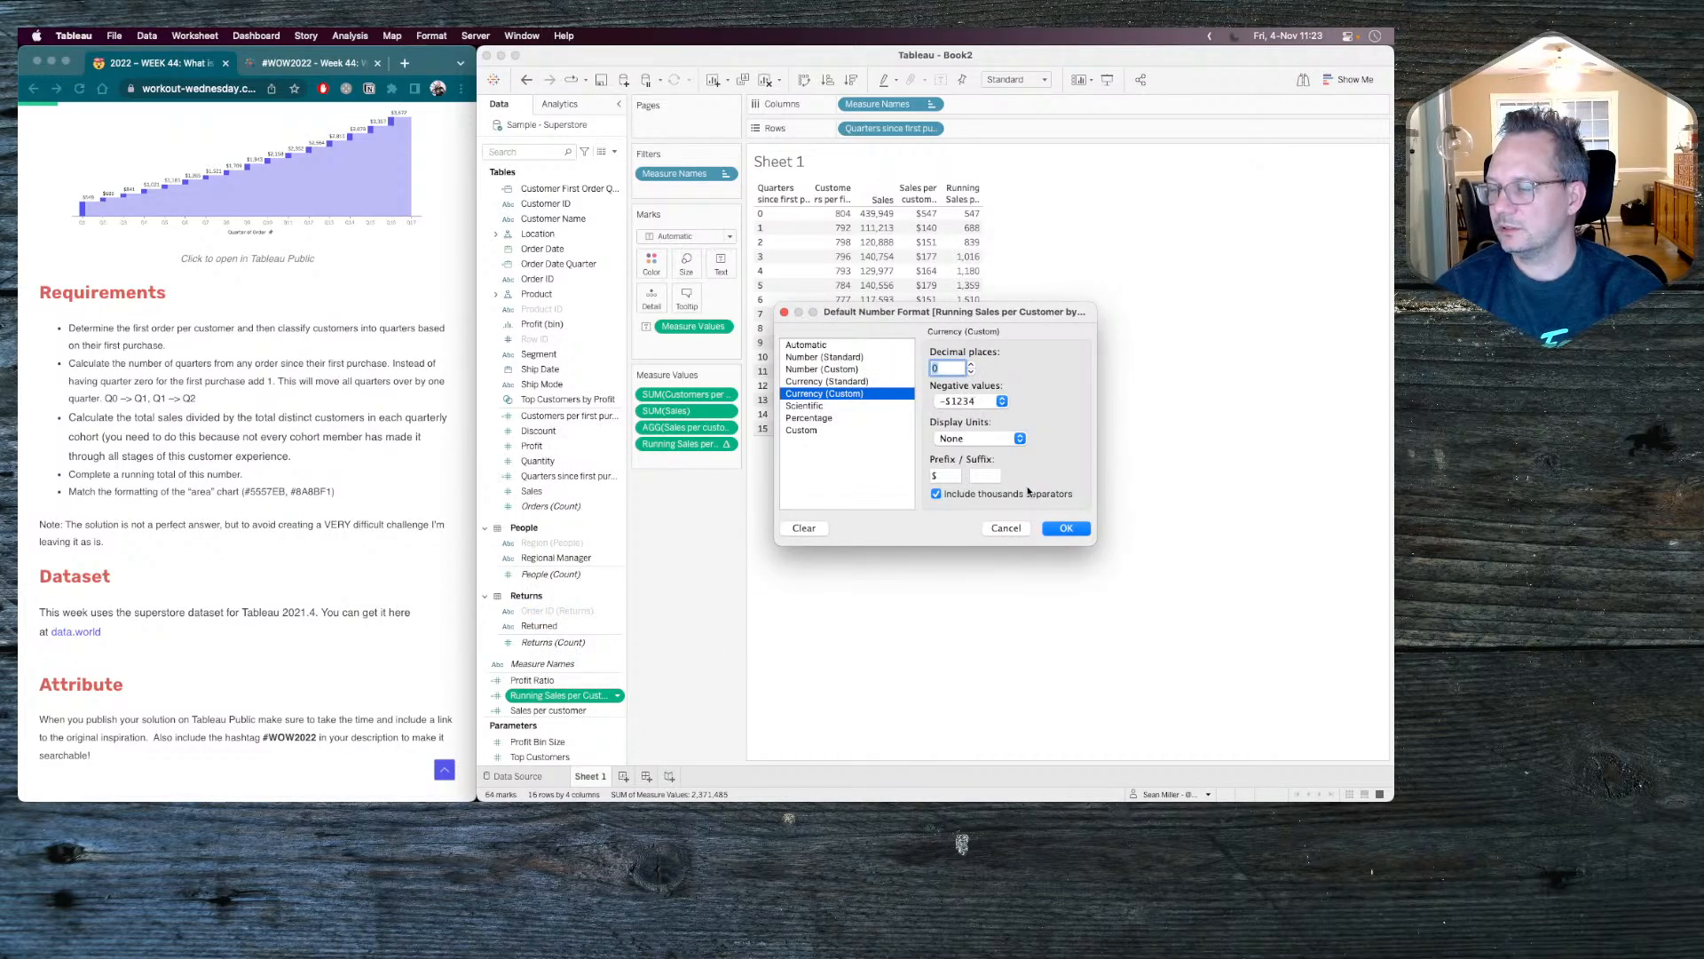
pyautogui.click(1066, 529)
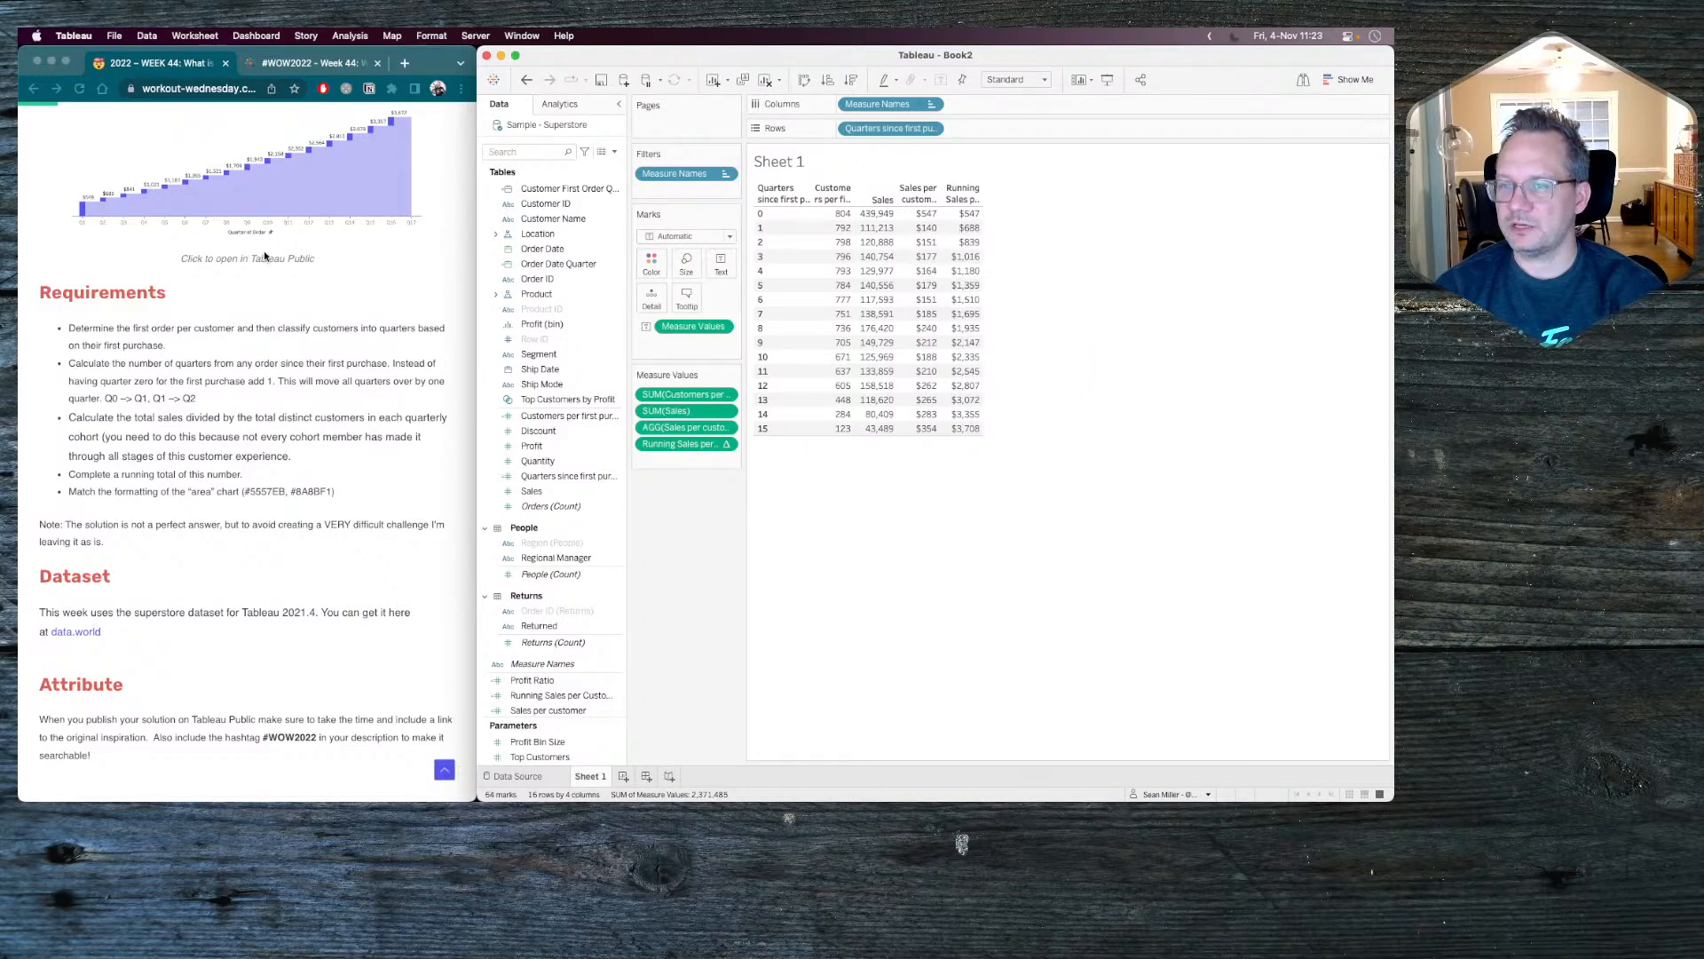
# Create a new worksheet and place Quarters since first purchase on Columns as a continuous dimension.
pyautogui.scroll(3, 266, 258)
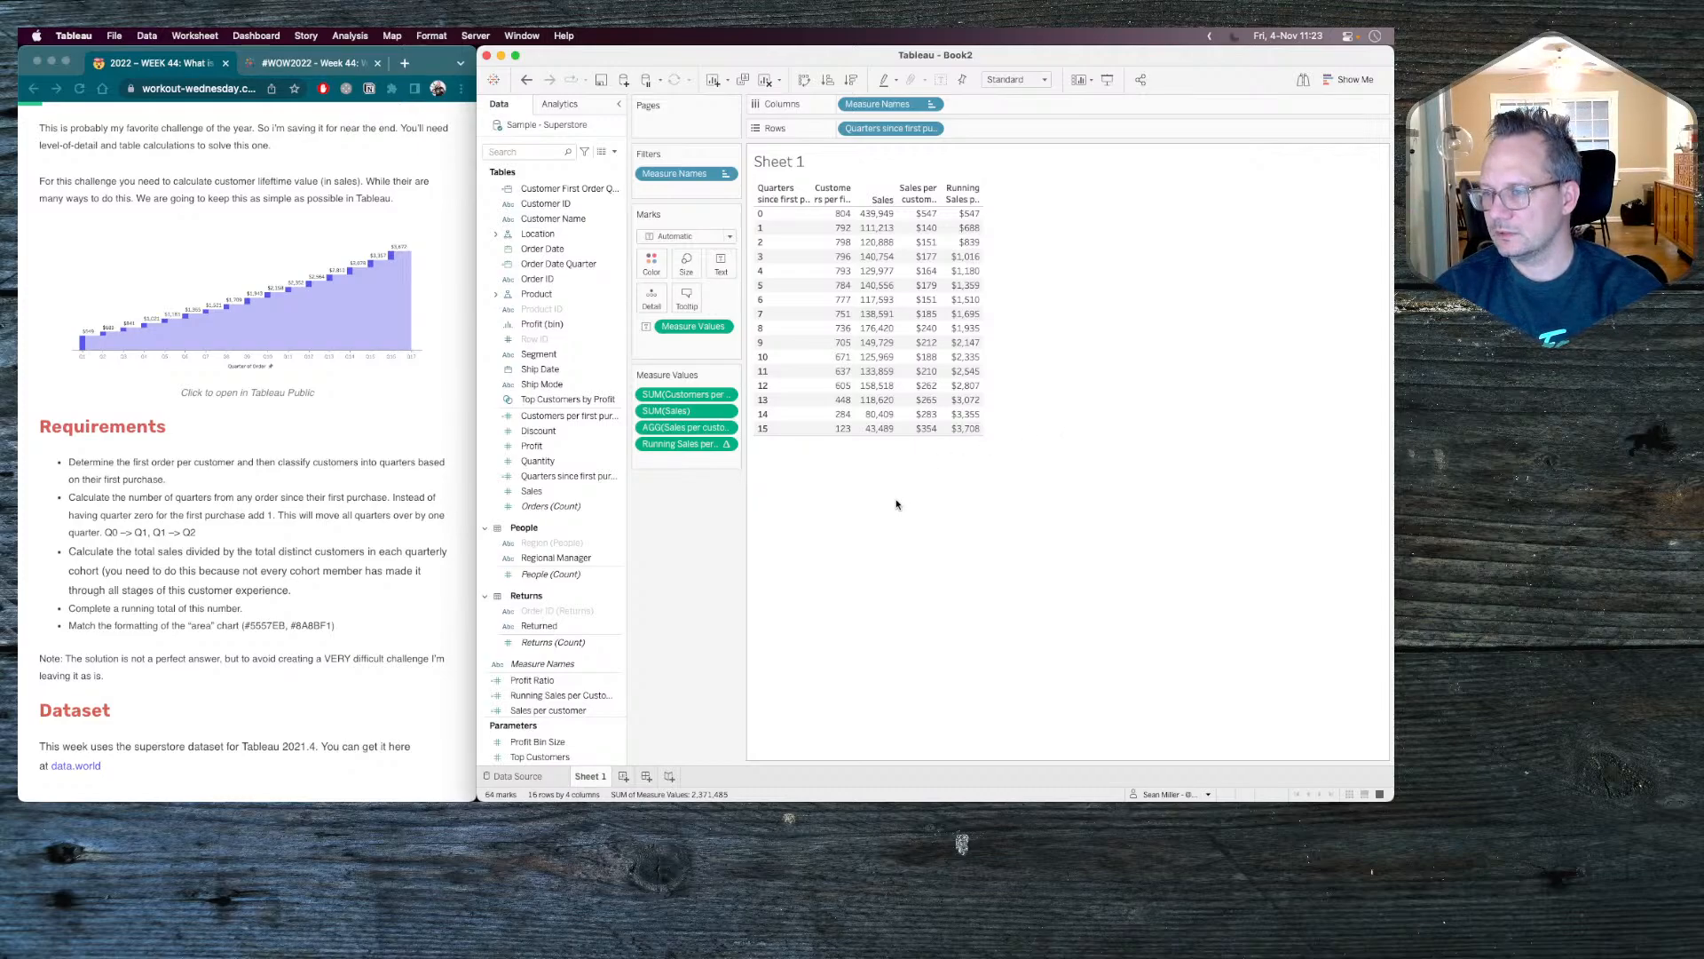
pyautogui.click(596, 690)
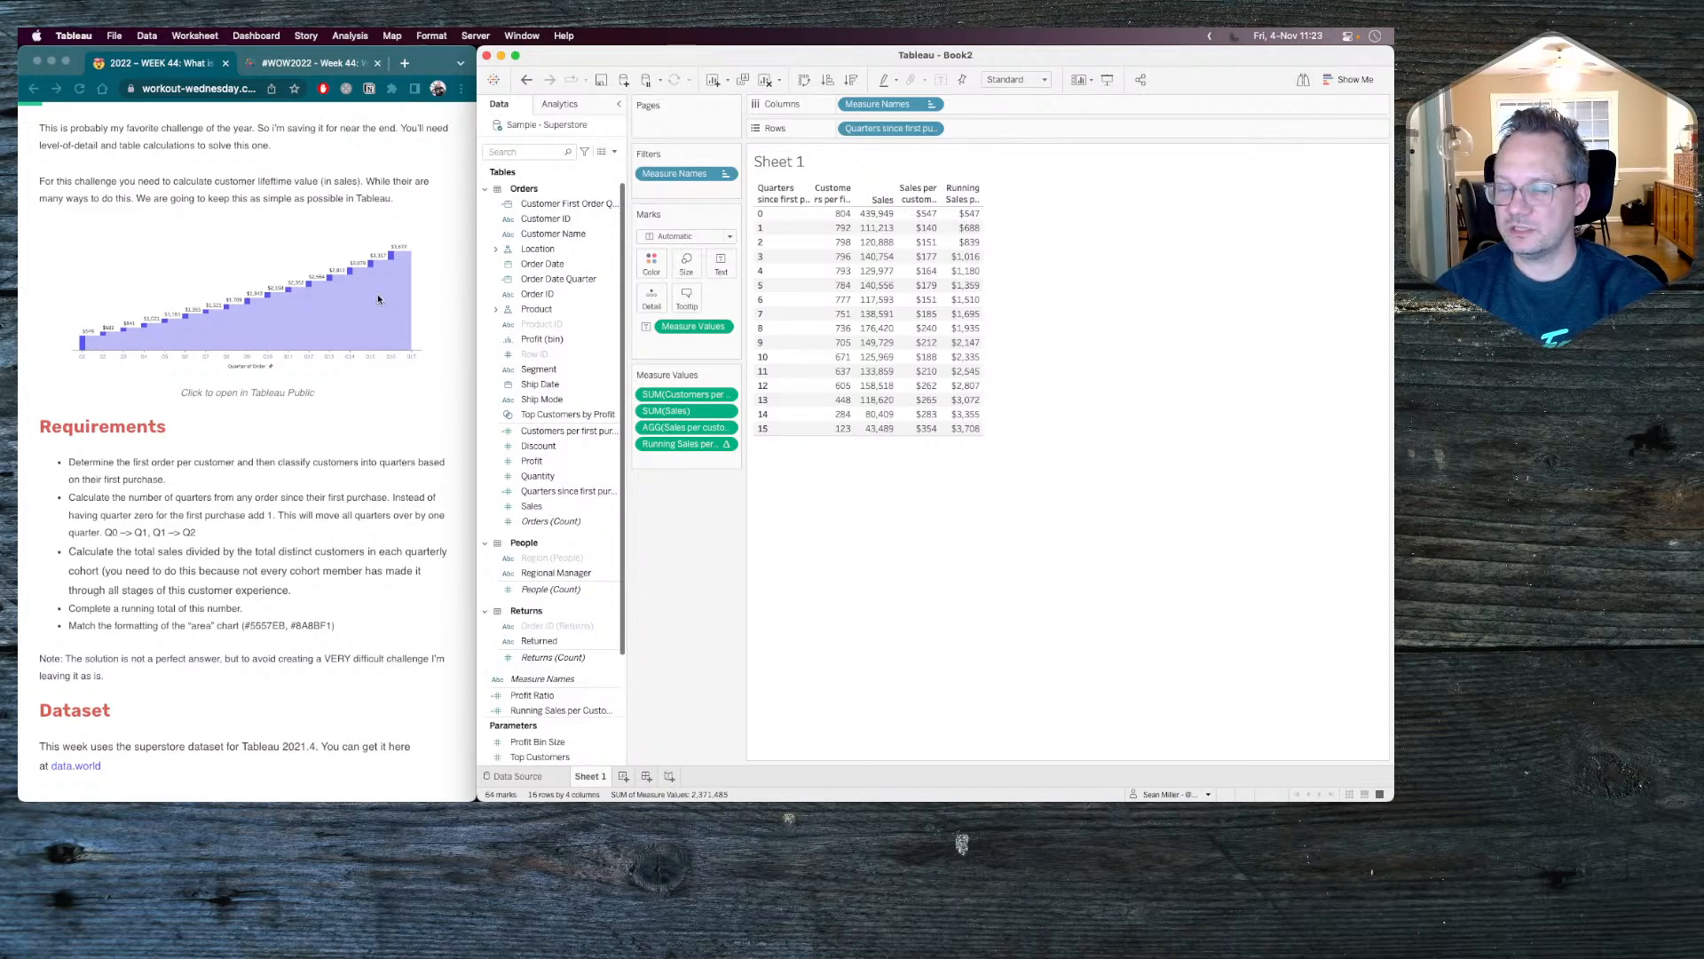
pyautogui.click(623, 777)
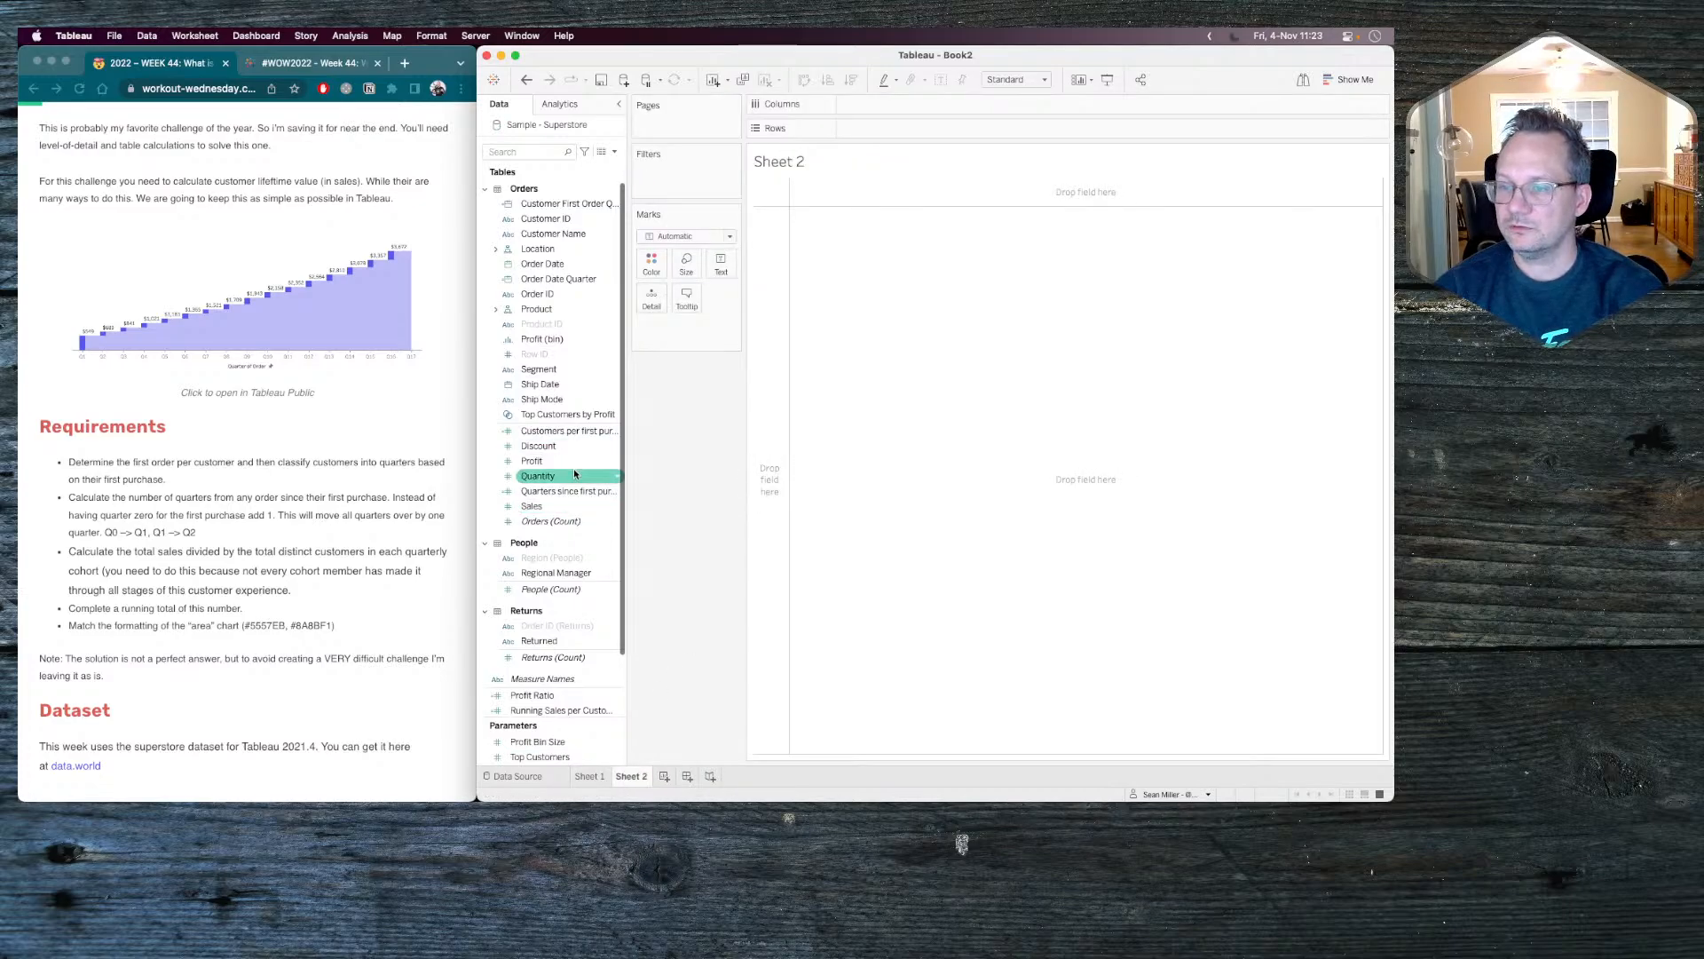
pyautogui.moveTo(561, 493)
pyautogui.mouseDown()
pyautogui.moveTo(901, 164)
pyautogui.moveTo(920, 112)
pyautogui.mouseUp()
pyautogui.click(931, 103)
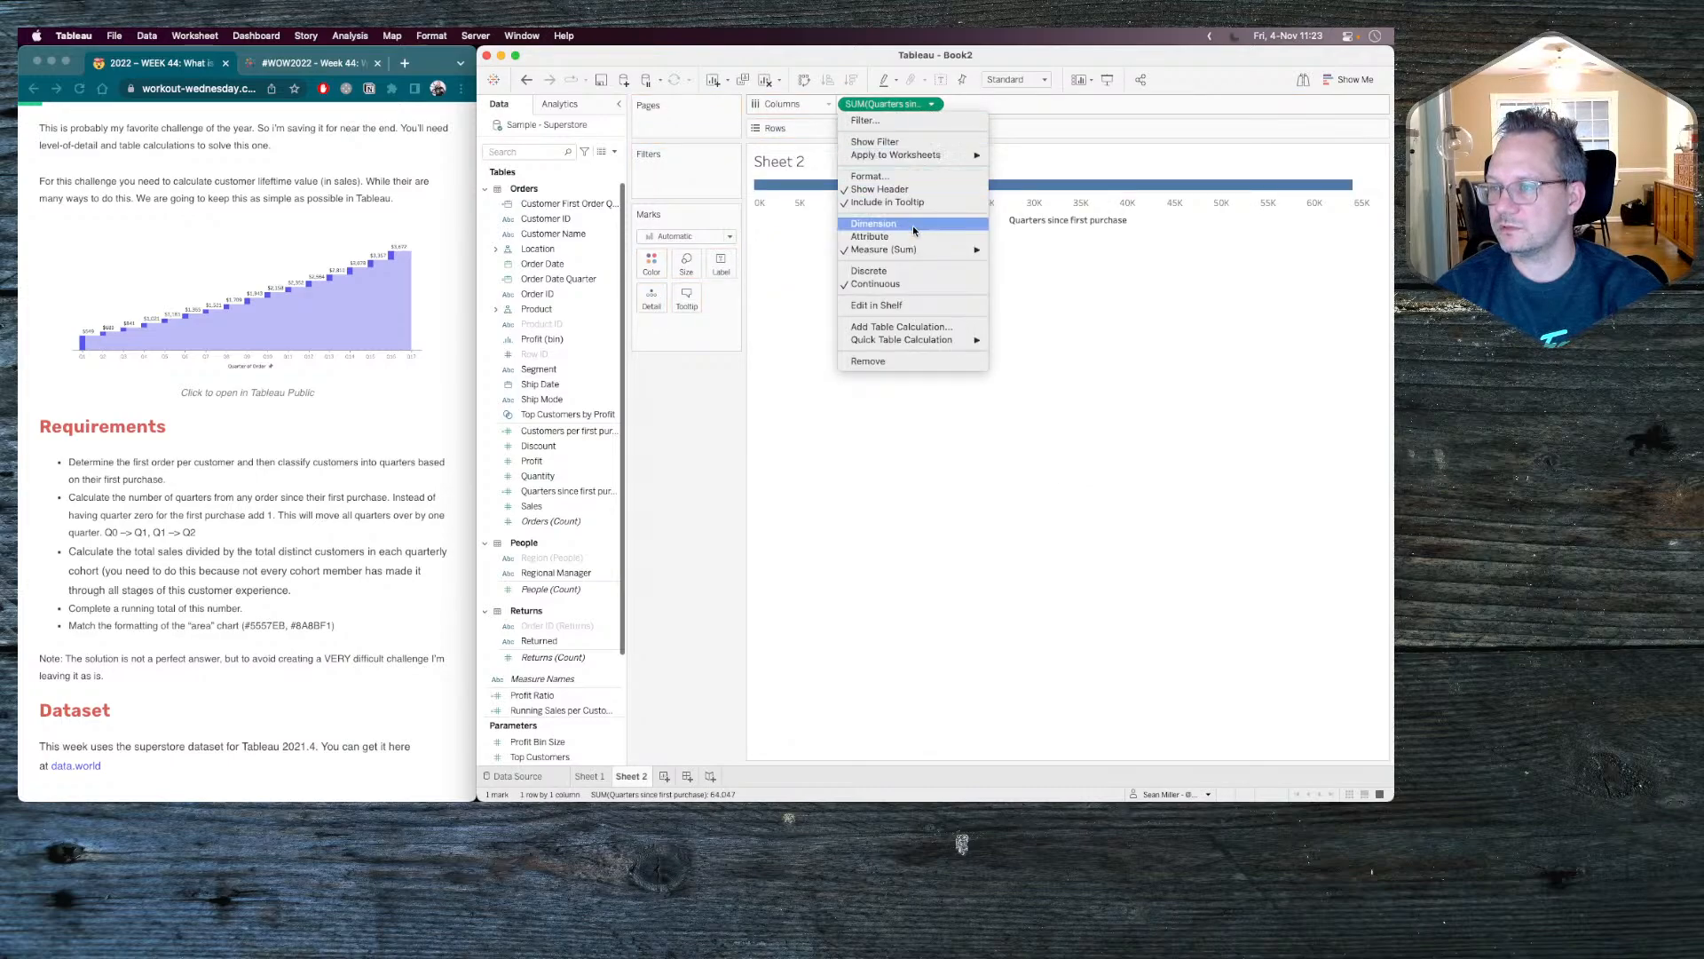
pyautogui.click(874, 271)
pyautogui.click(931, 104)
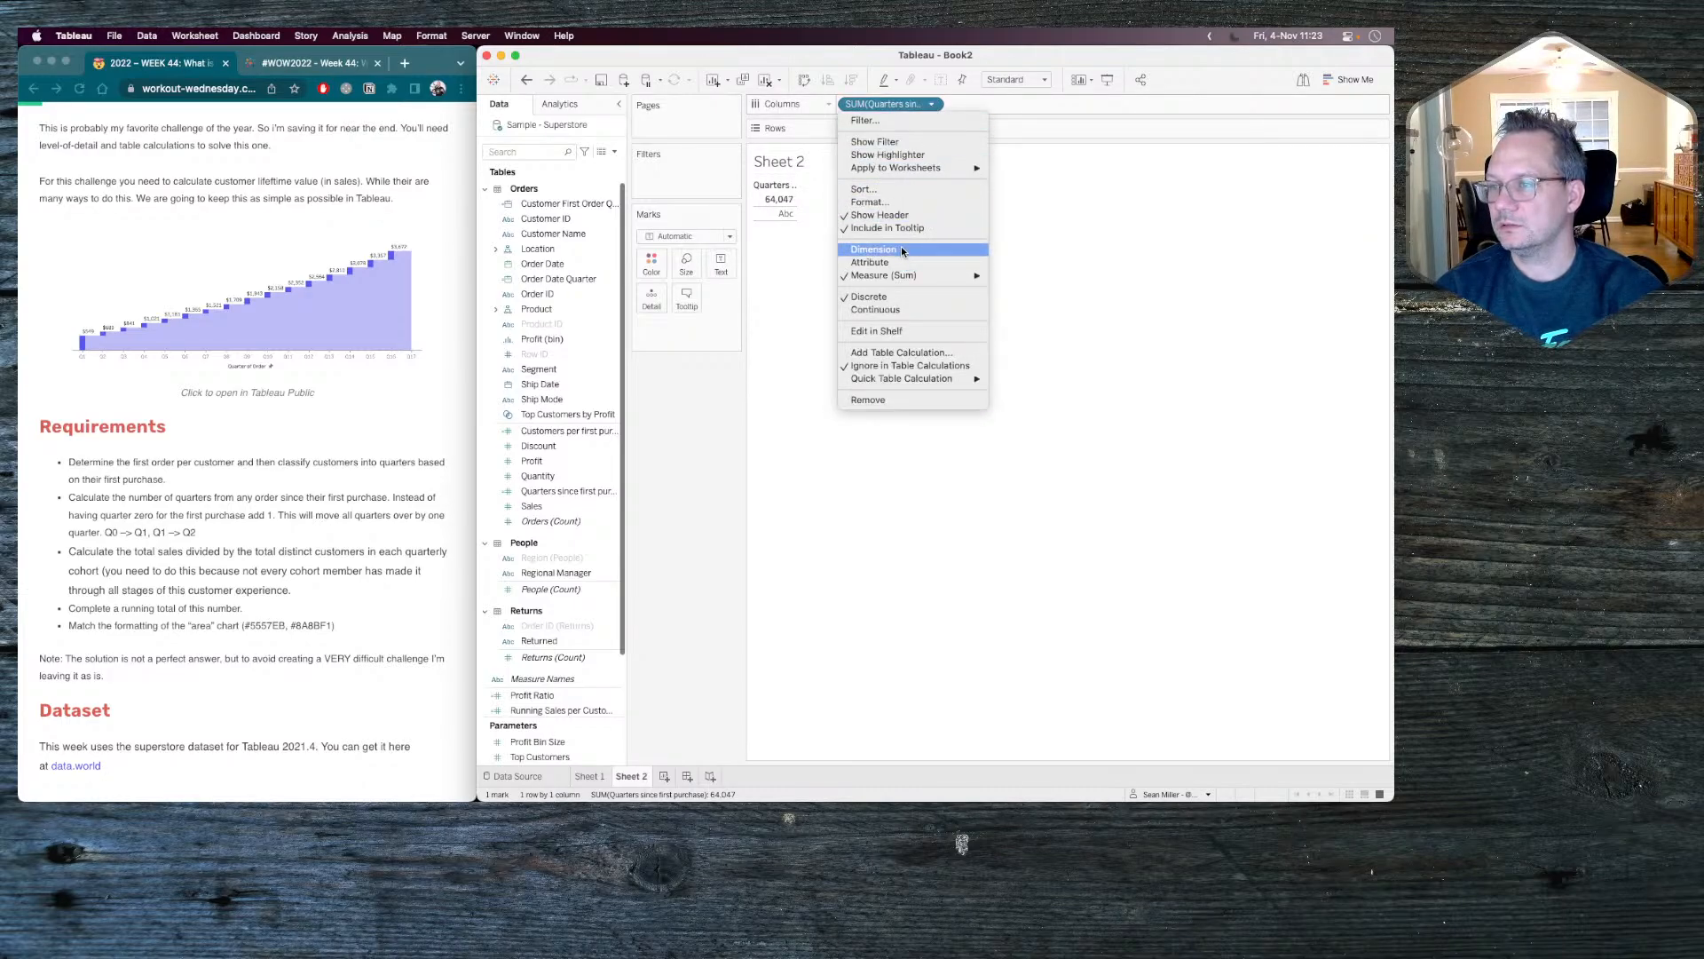
pyautogui.click(902, 248)
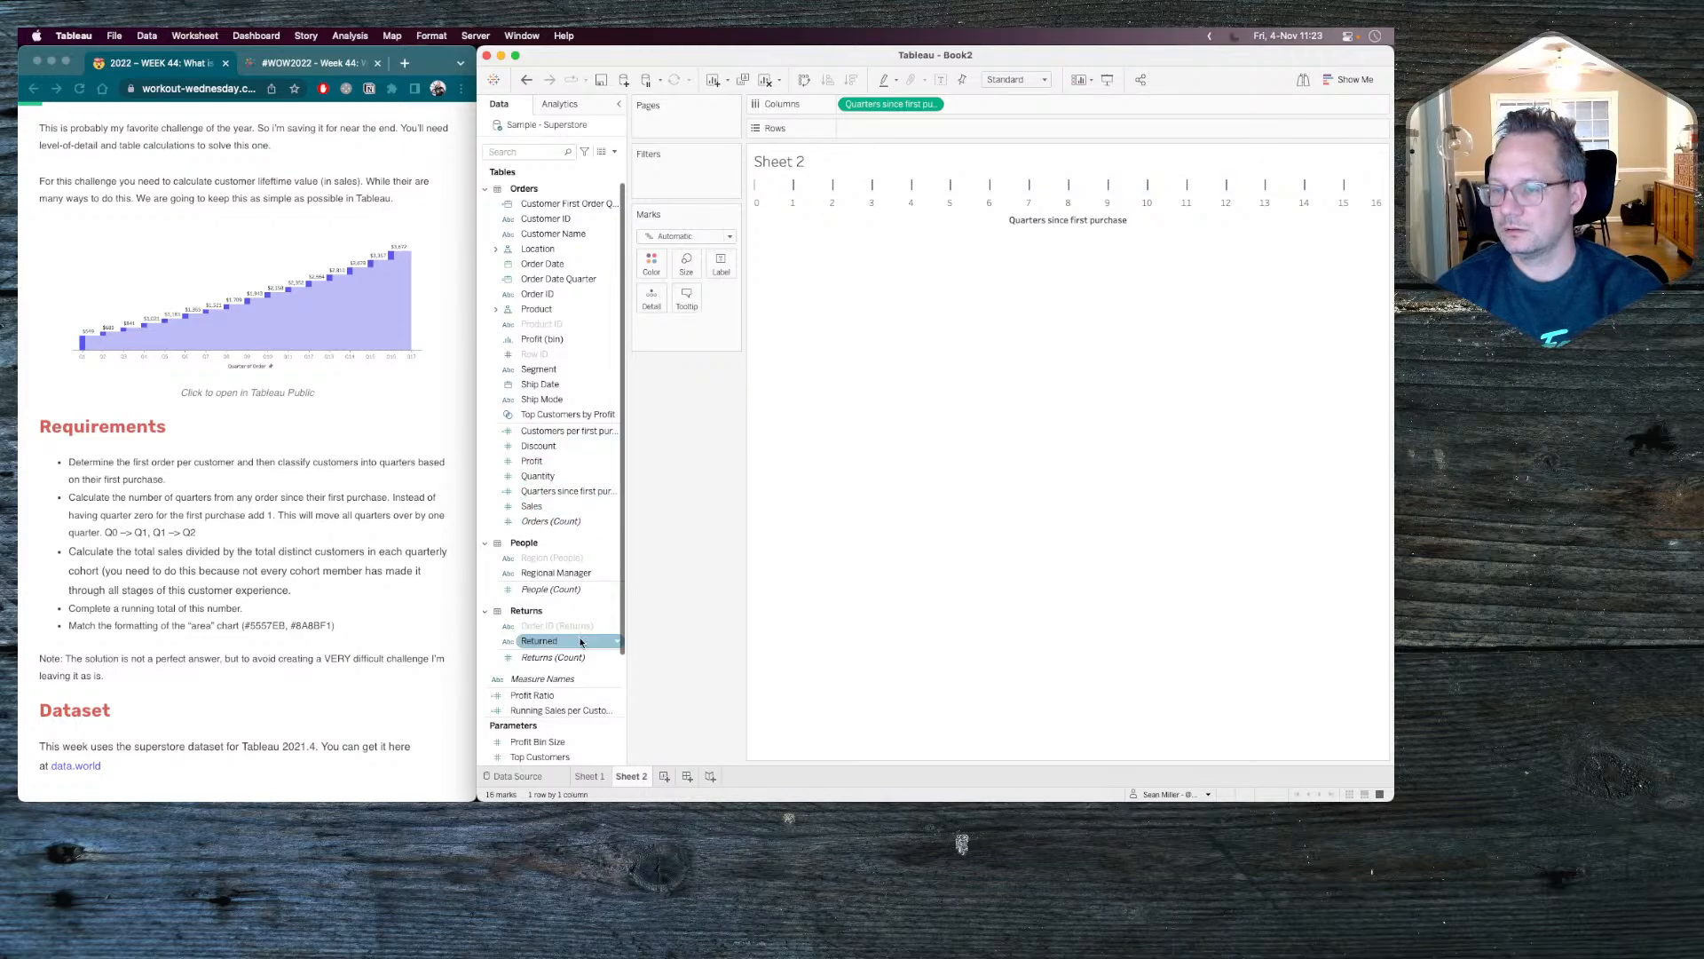
# Plot Running Sales per Customer by Quarter on Rows as Gantt bars and show the mark labels.
pyautogui.moveTo(559, 711); pyautogui.dragTo(908, 131)
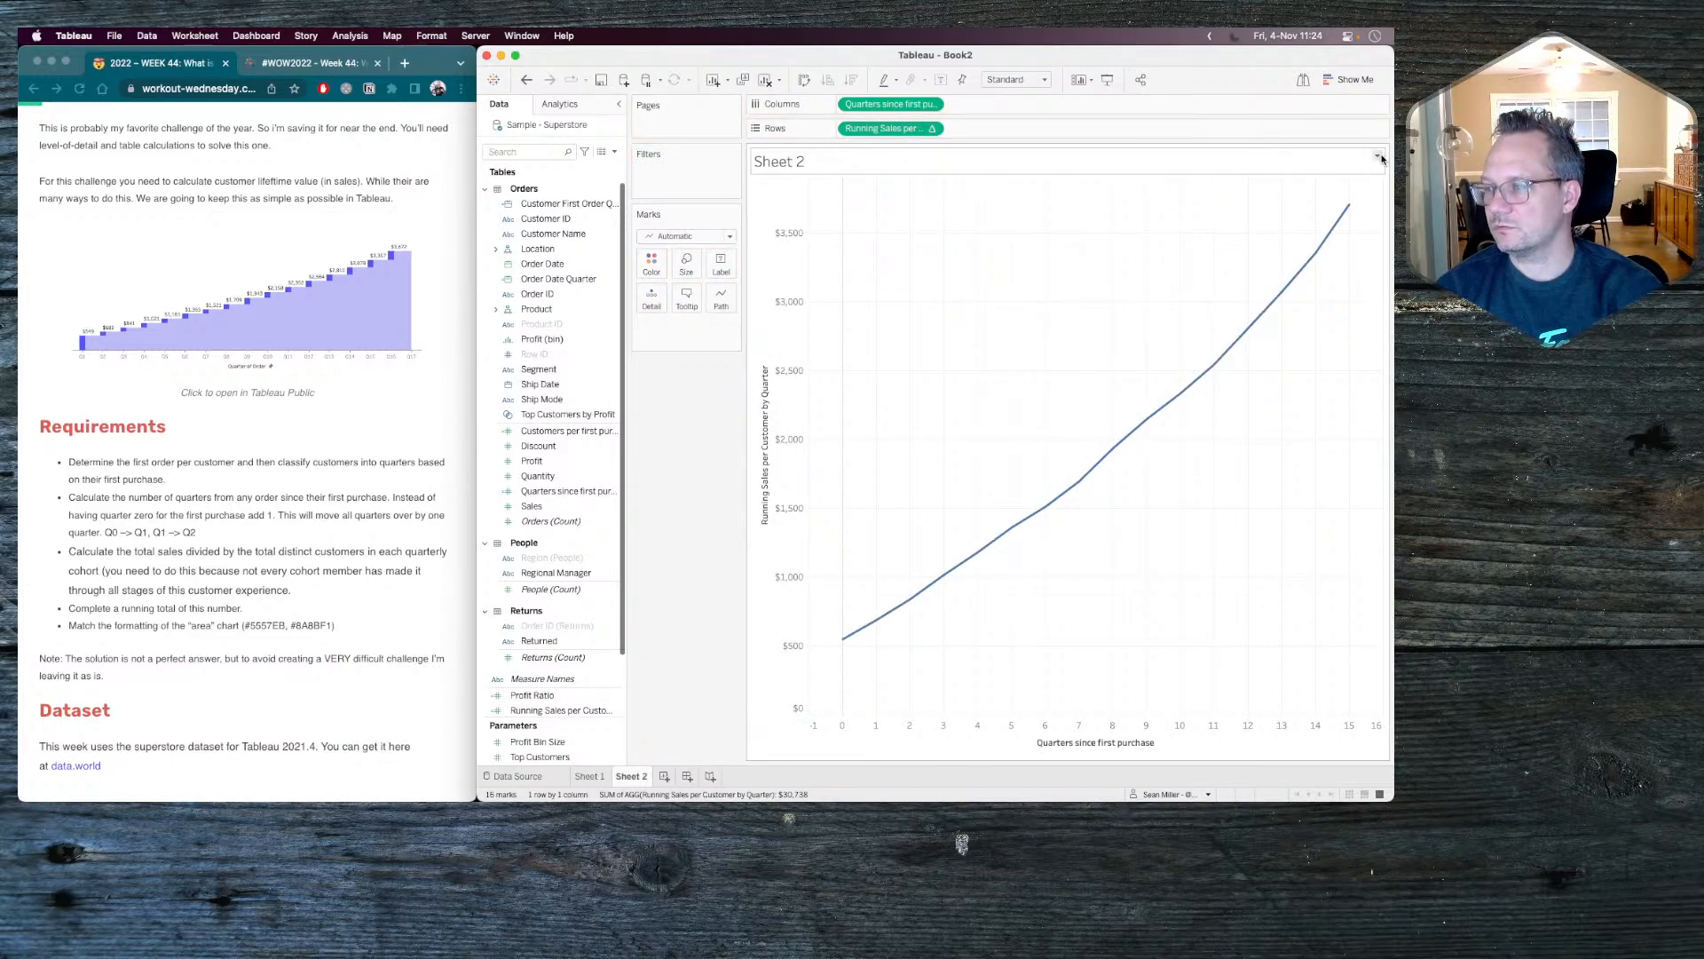
pyautogui.click(678, 236)
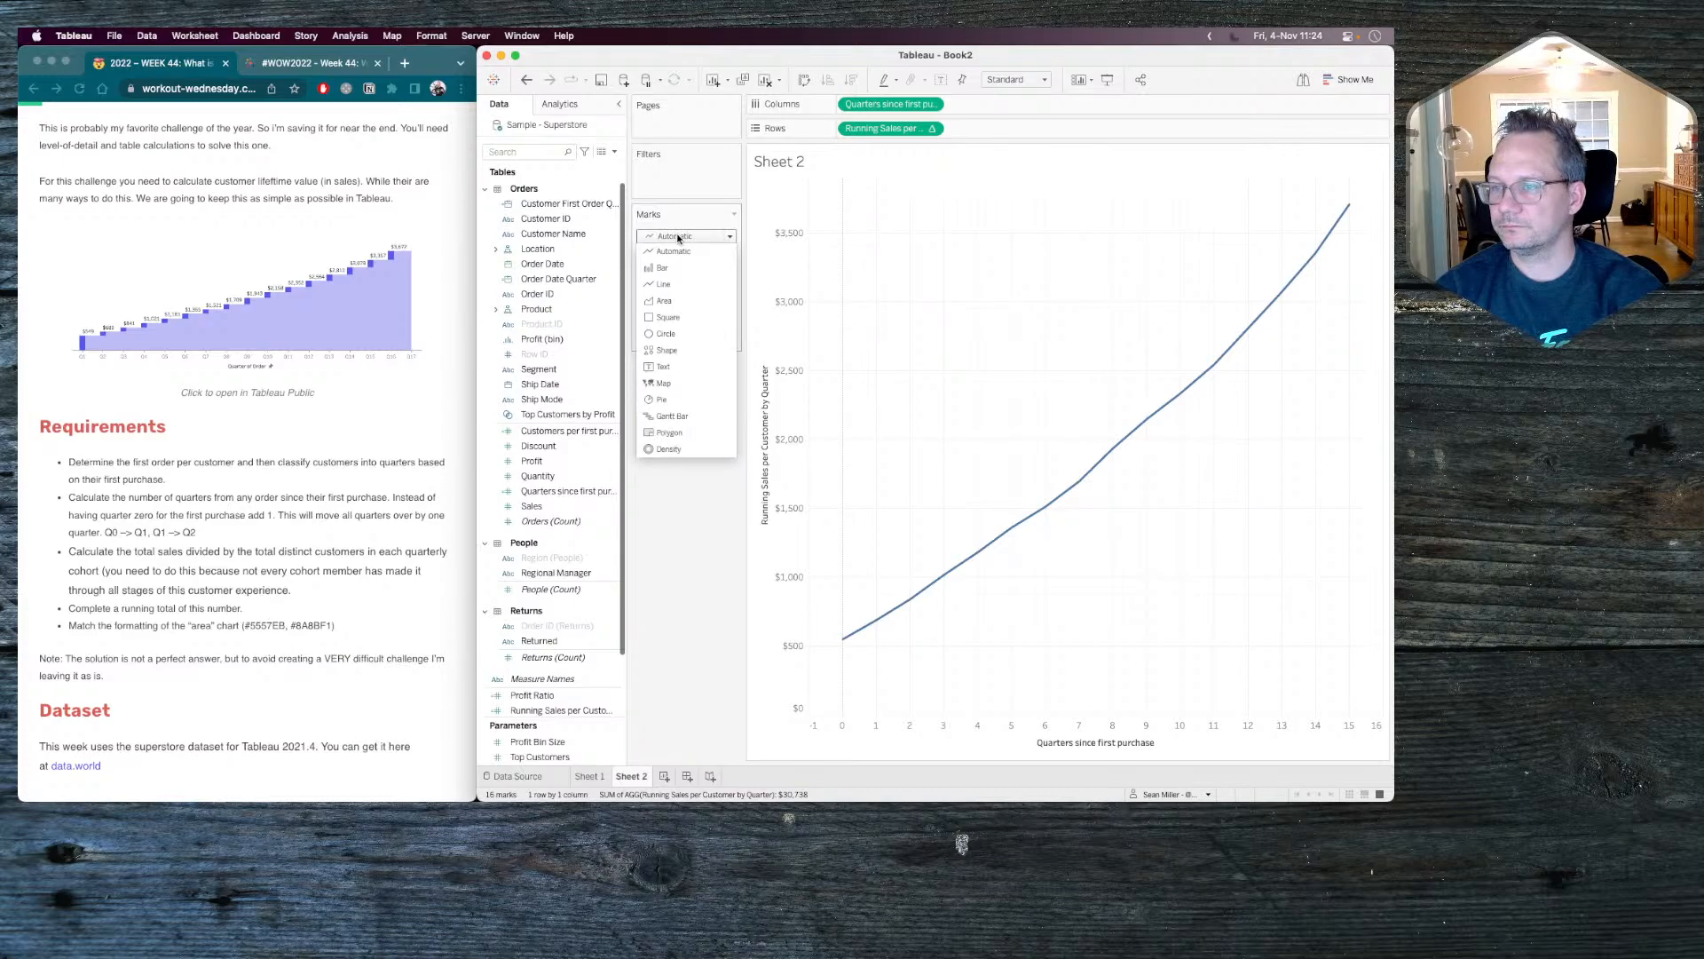
pyautogui.click(672, 417)
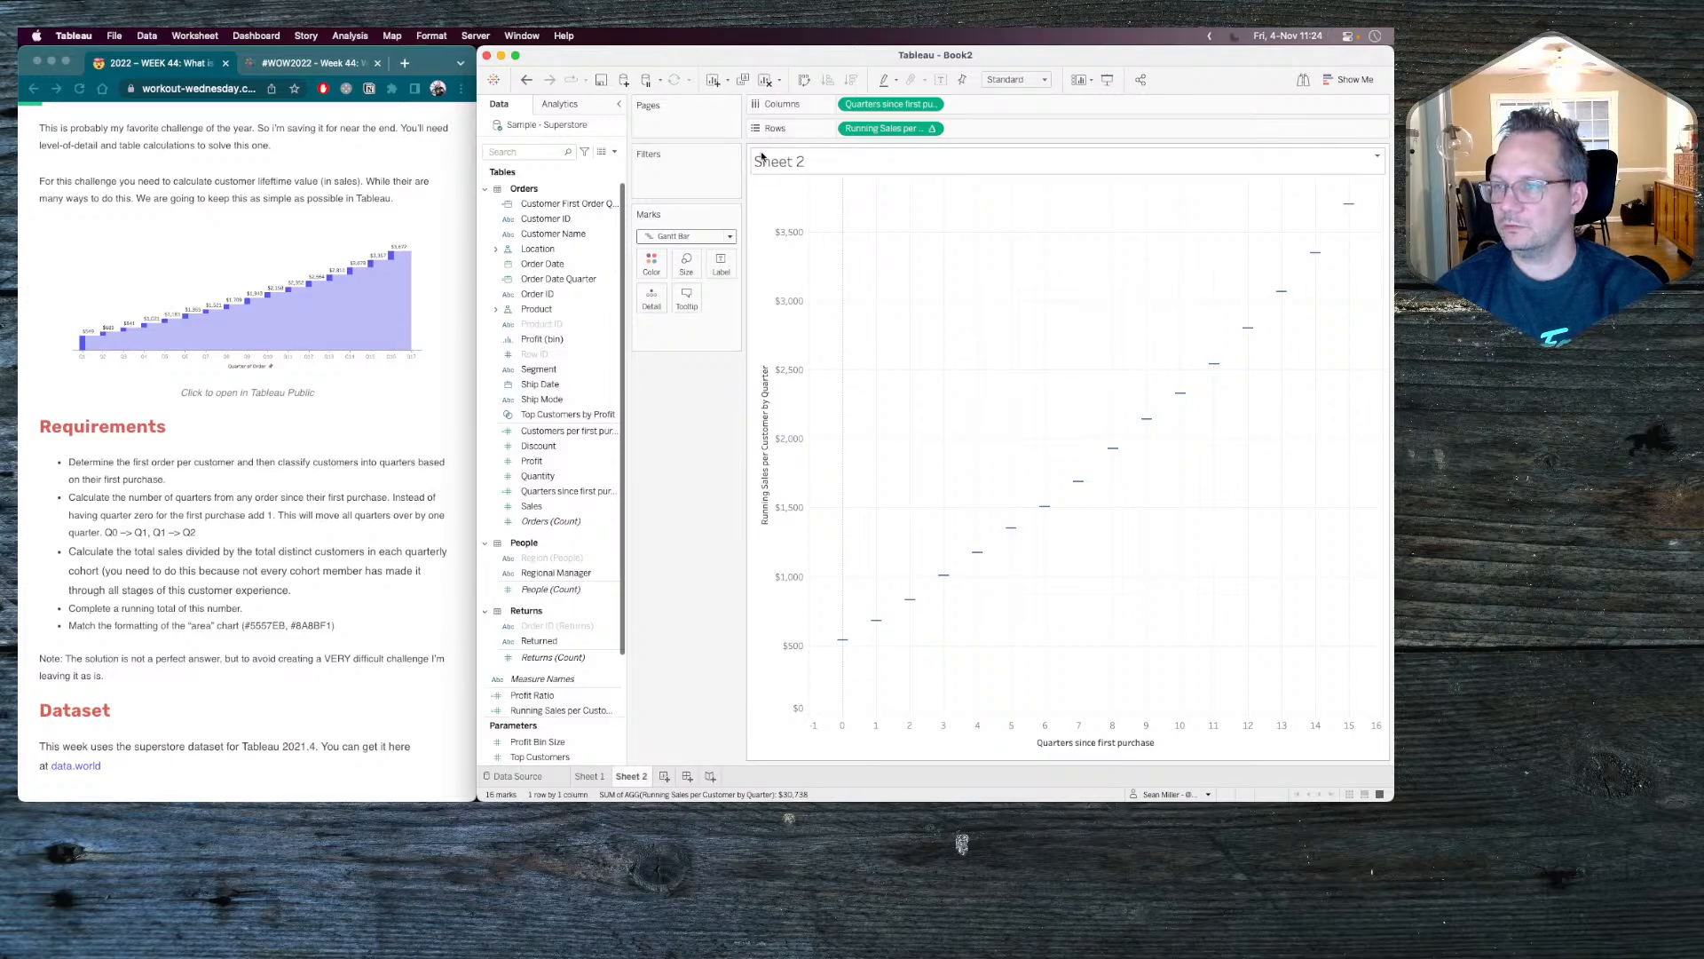
pyautogui.click(943, 81)
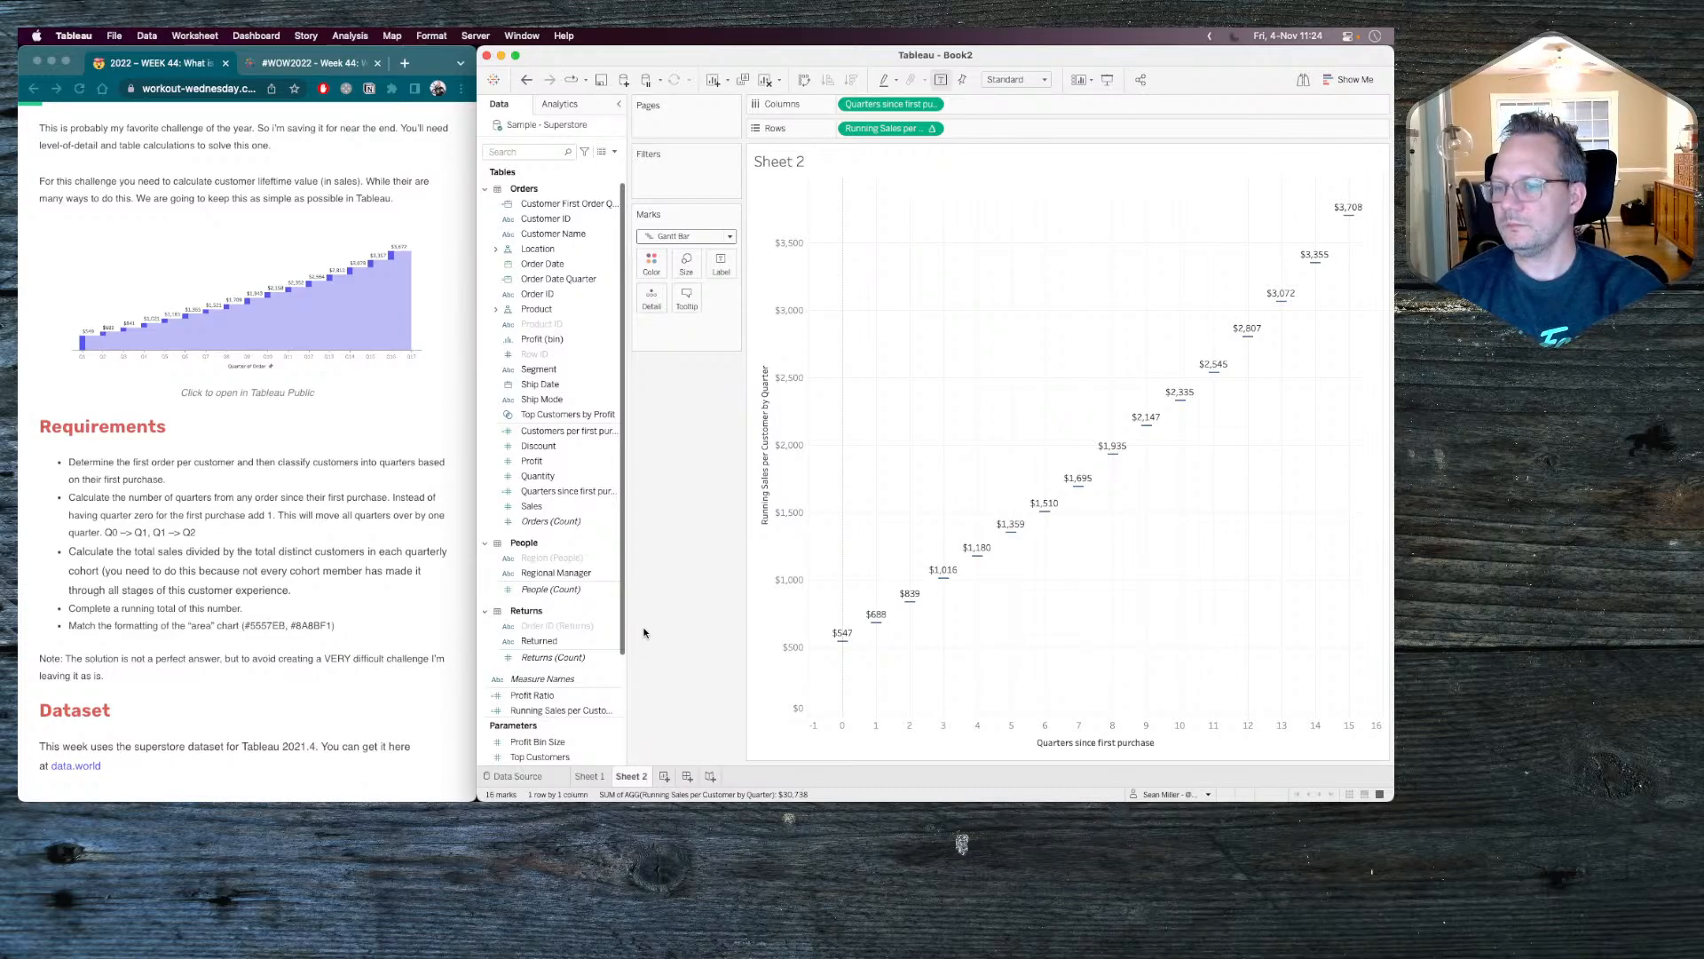
pyautogui.click(608, 712)
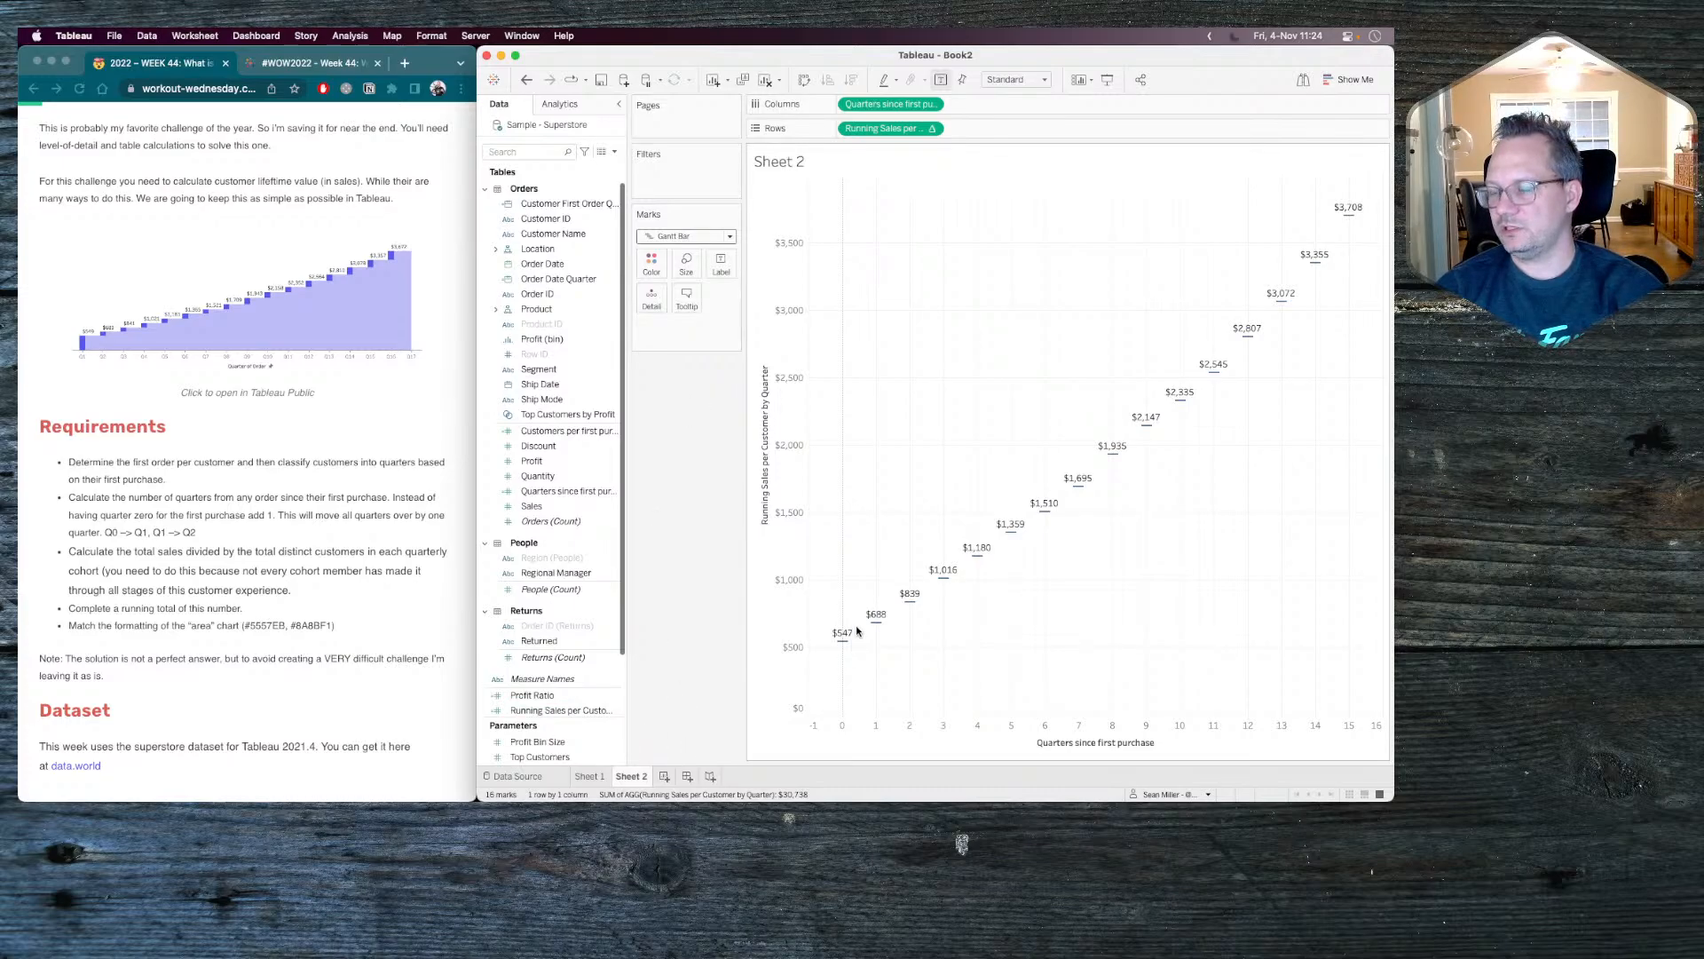
# Switch to the browser and examine the bars and area of the reference lifetime value chart on Tableau Public.
pyautogui.click(322, 62)
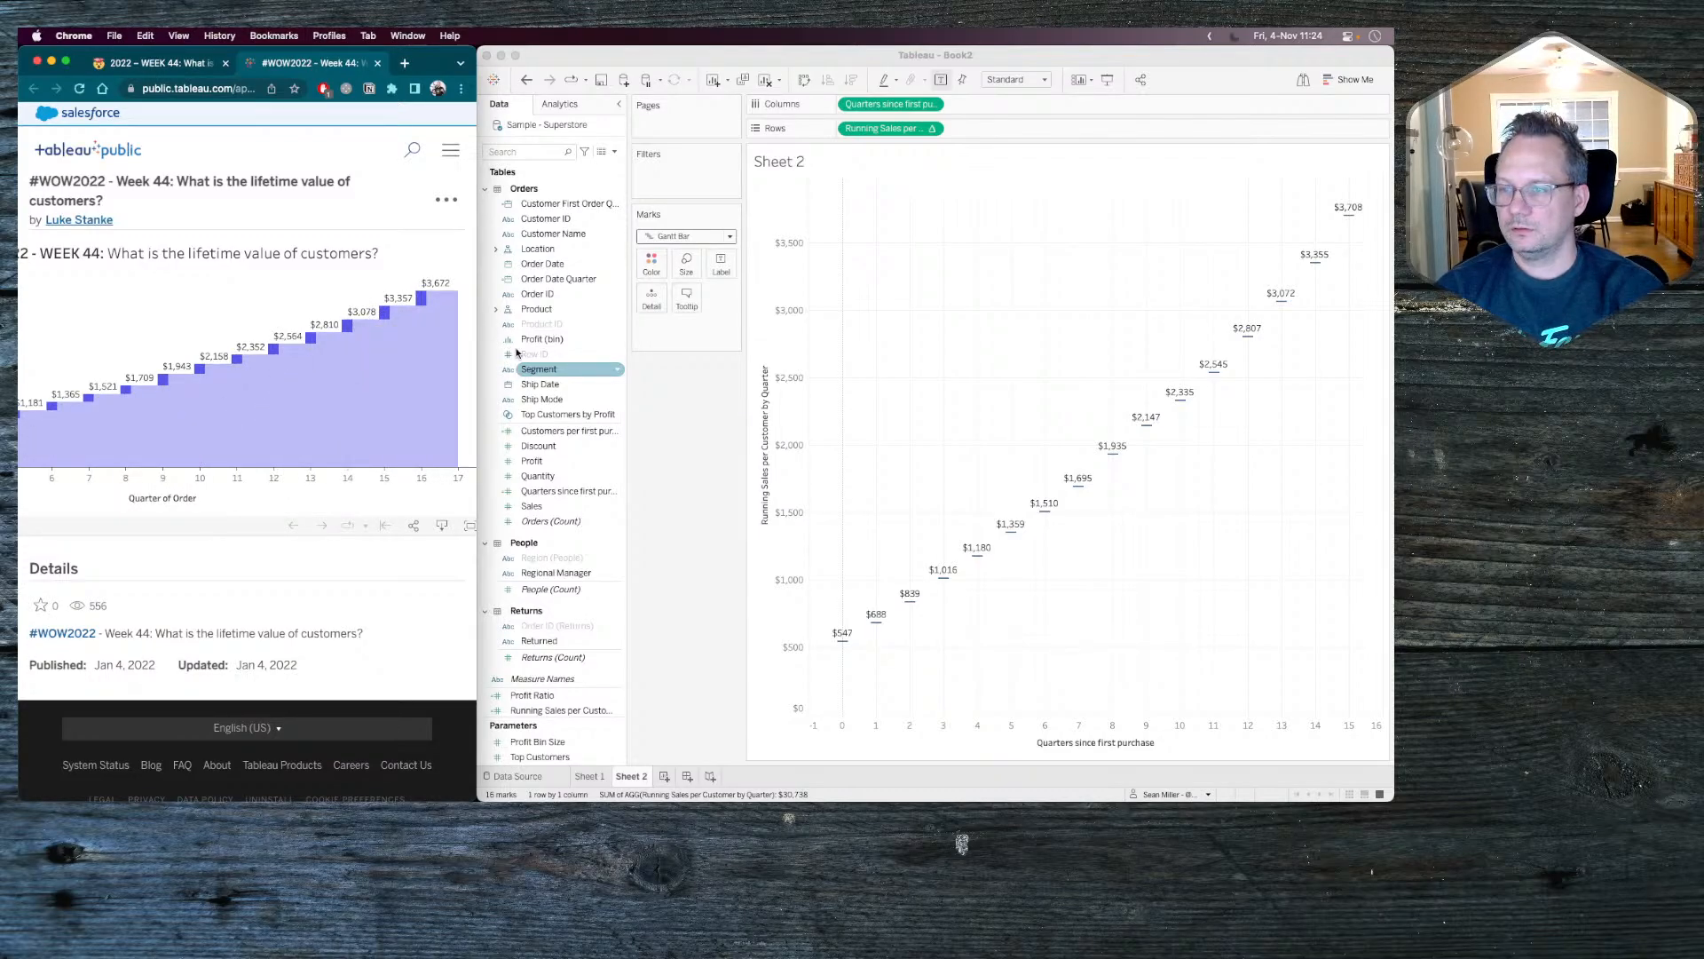
pyautogui.click(671, 412)
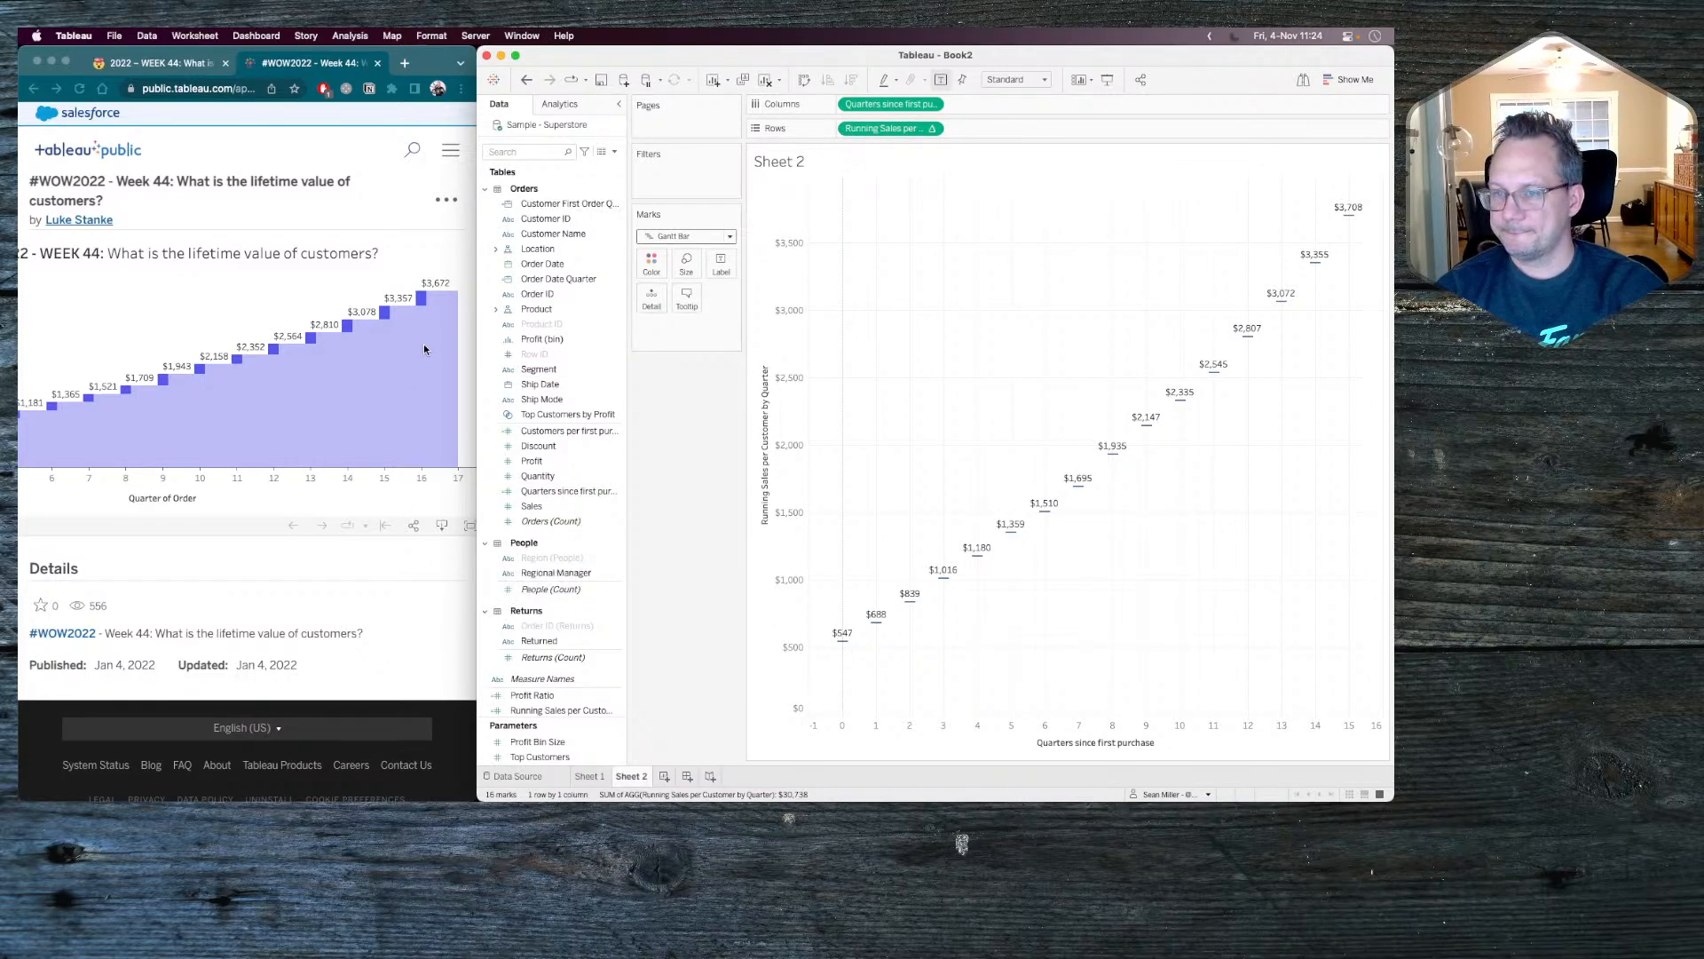
pyautogui.click(413, 302)
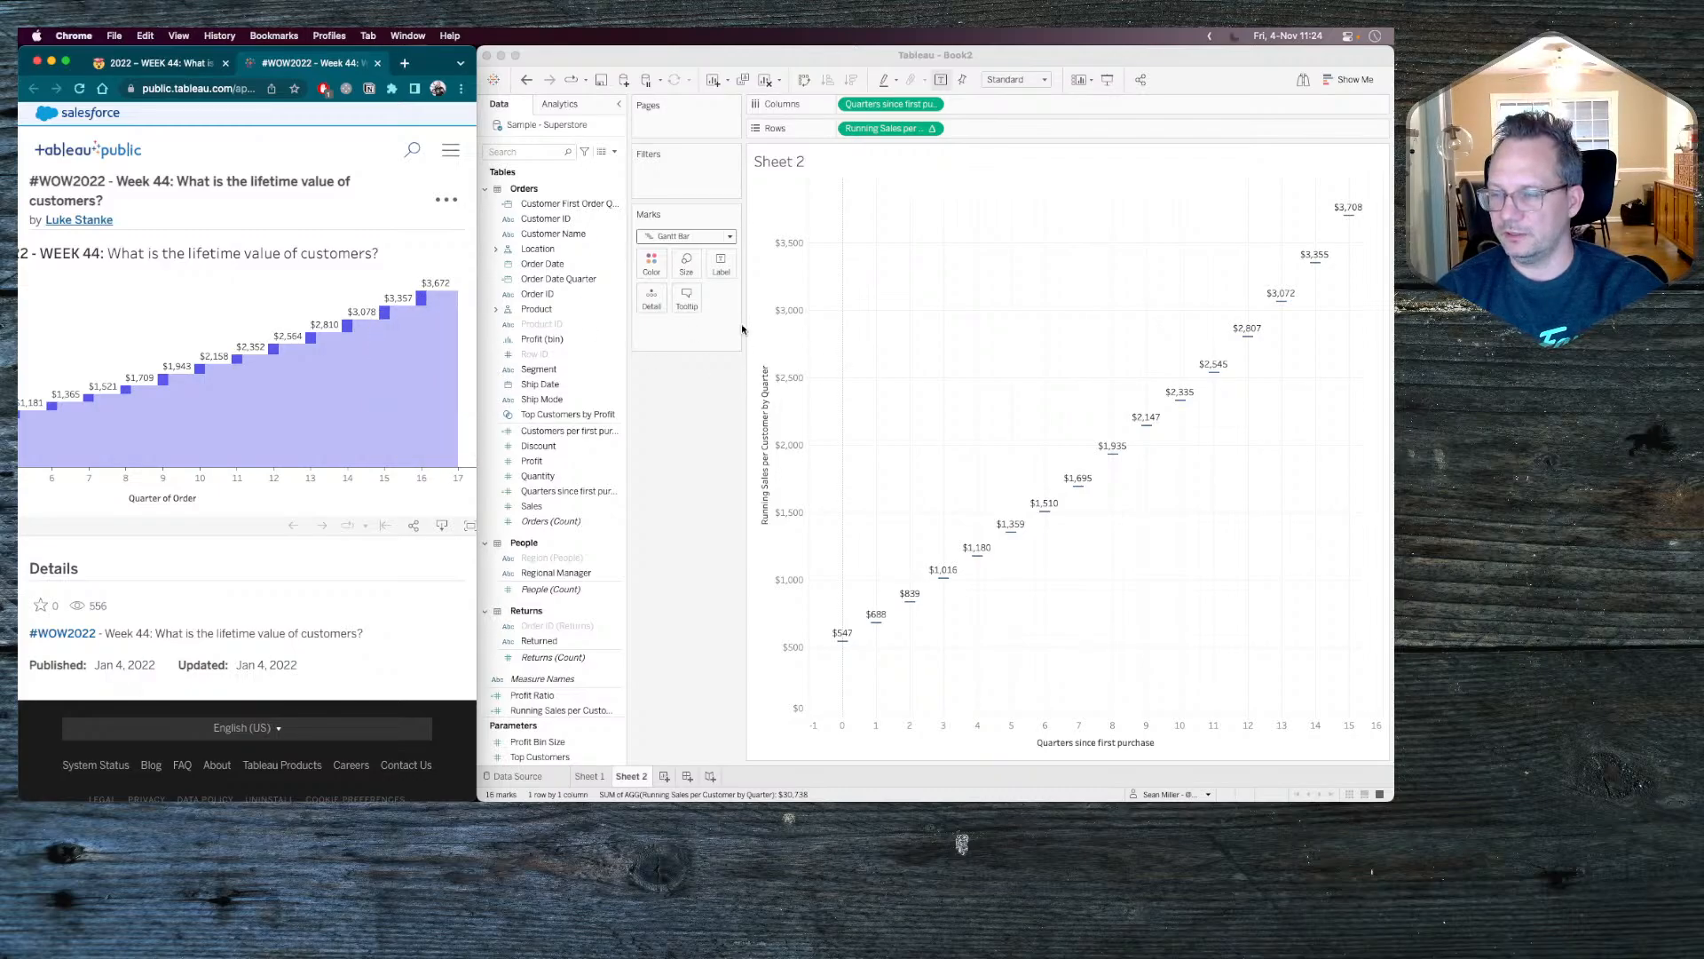
pyautogui.click(707, 430)
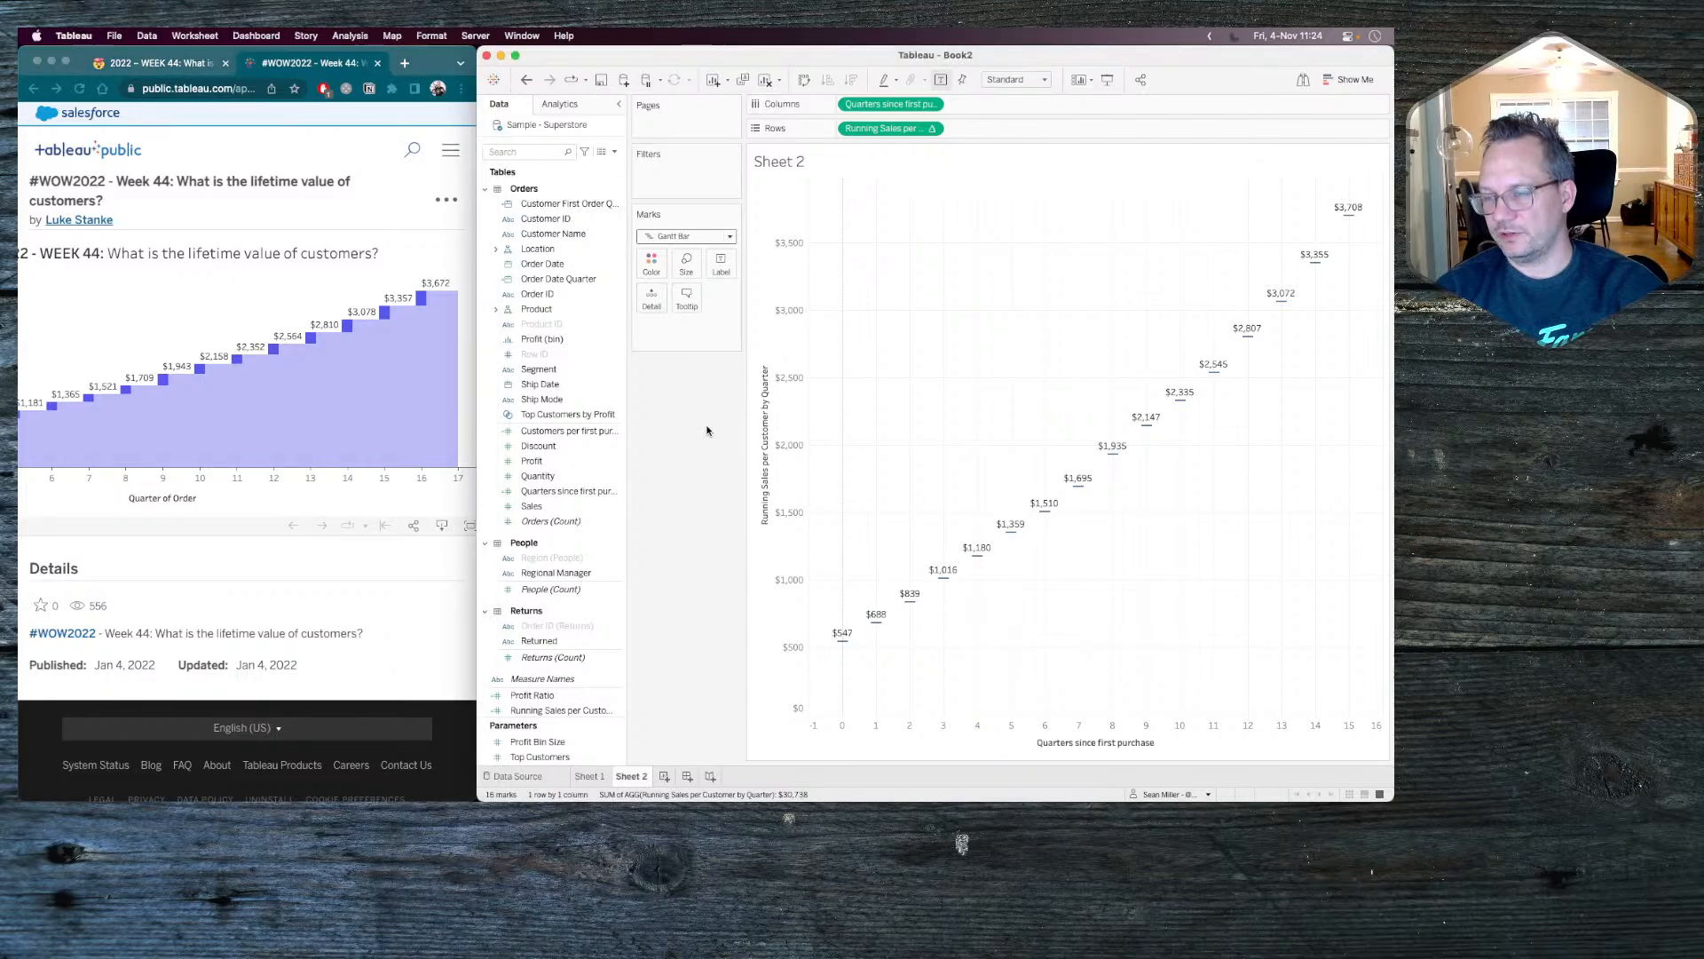
pyautogui.click(603, 710)
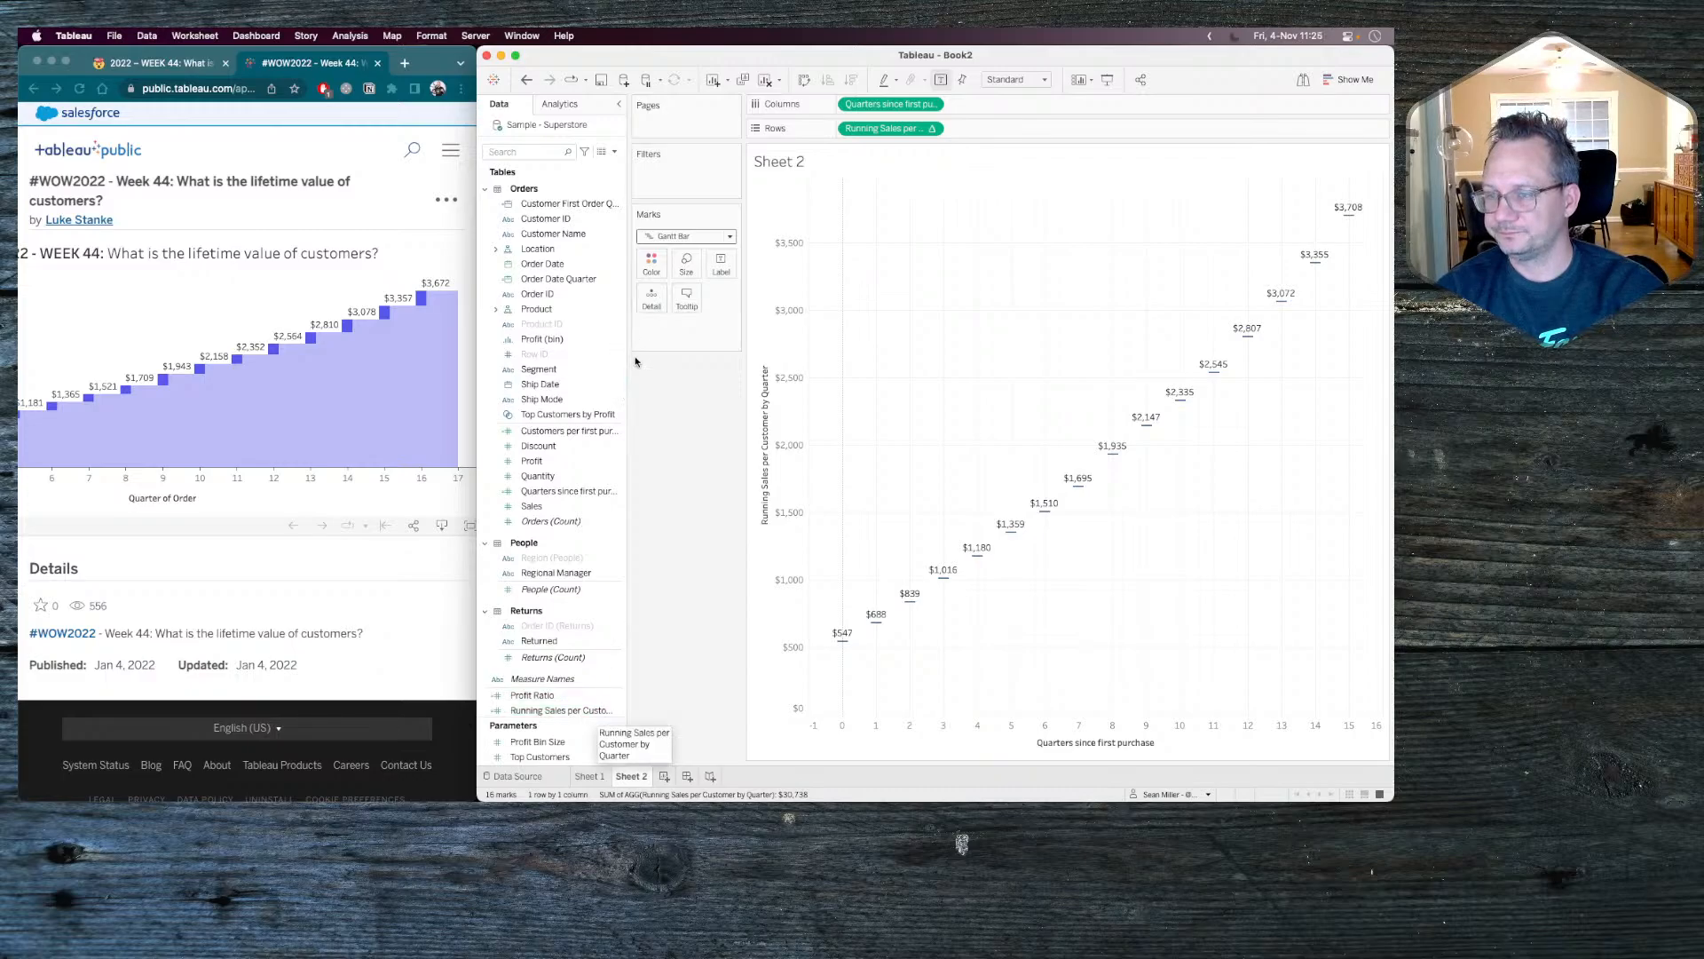
pyautogui.click(650, 761)
# Return to Sheet 1 and check the table calculation settings of Running Sales per Customer by Quarter.
pyautogui.click(590, 776)
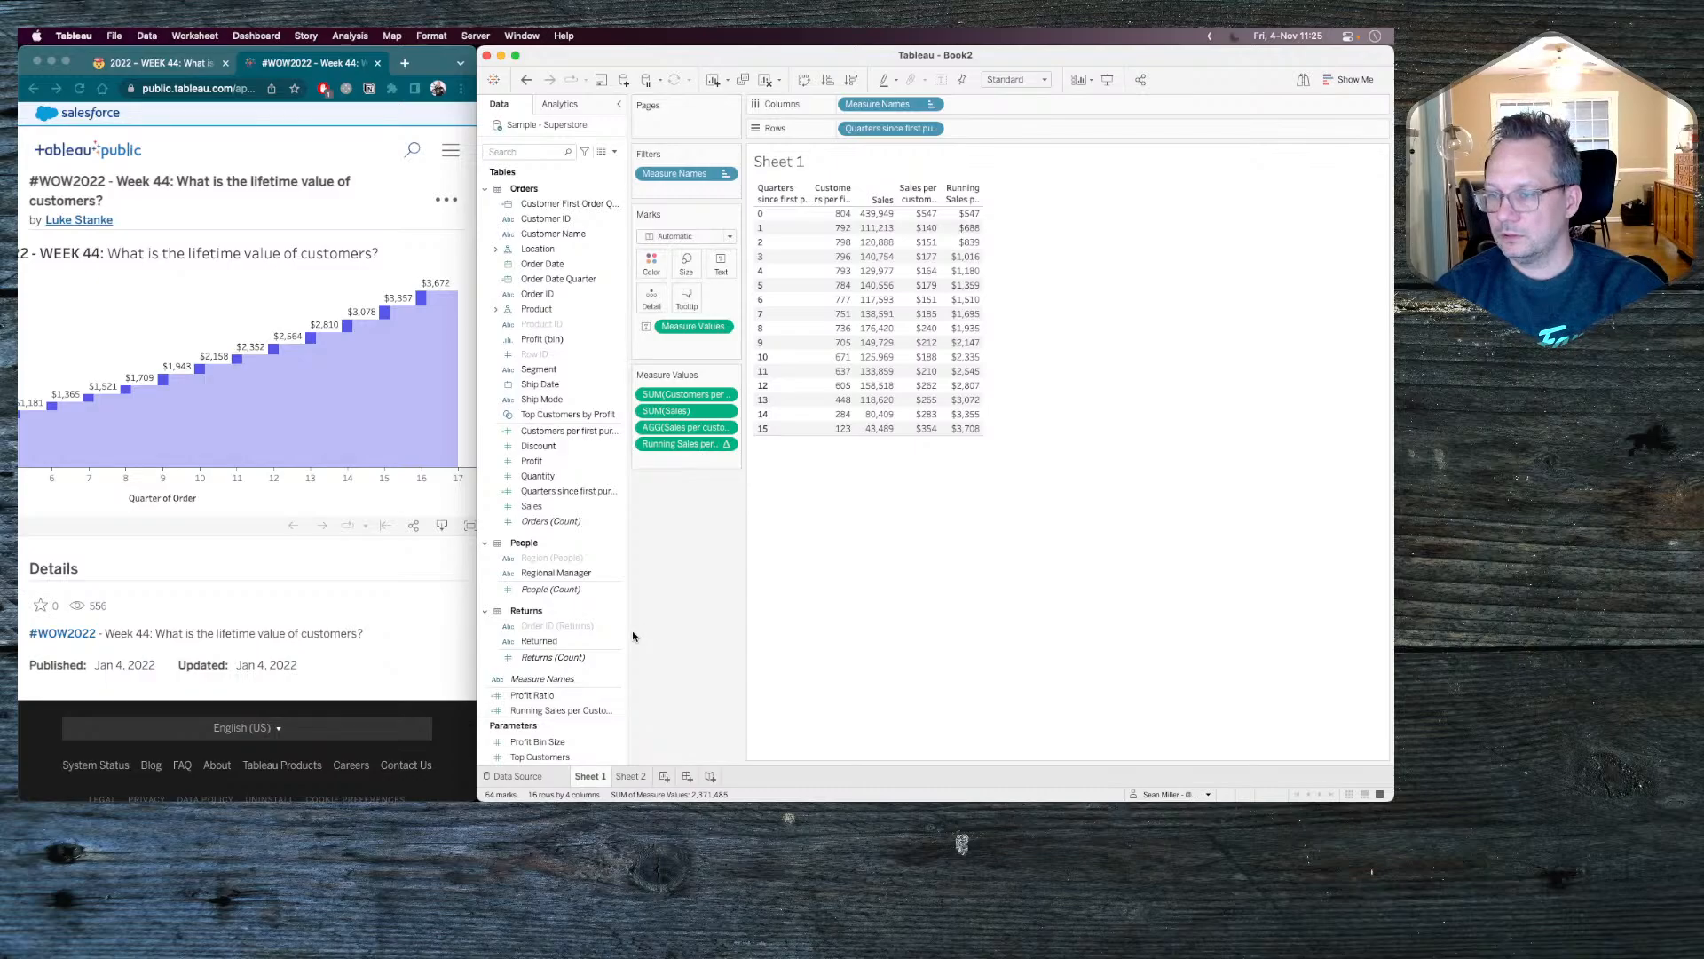
pyautogui.click(725, 445)
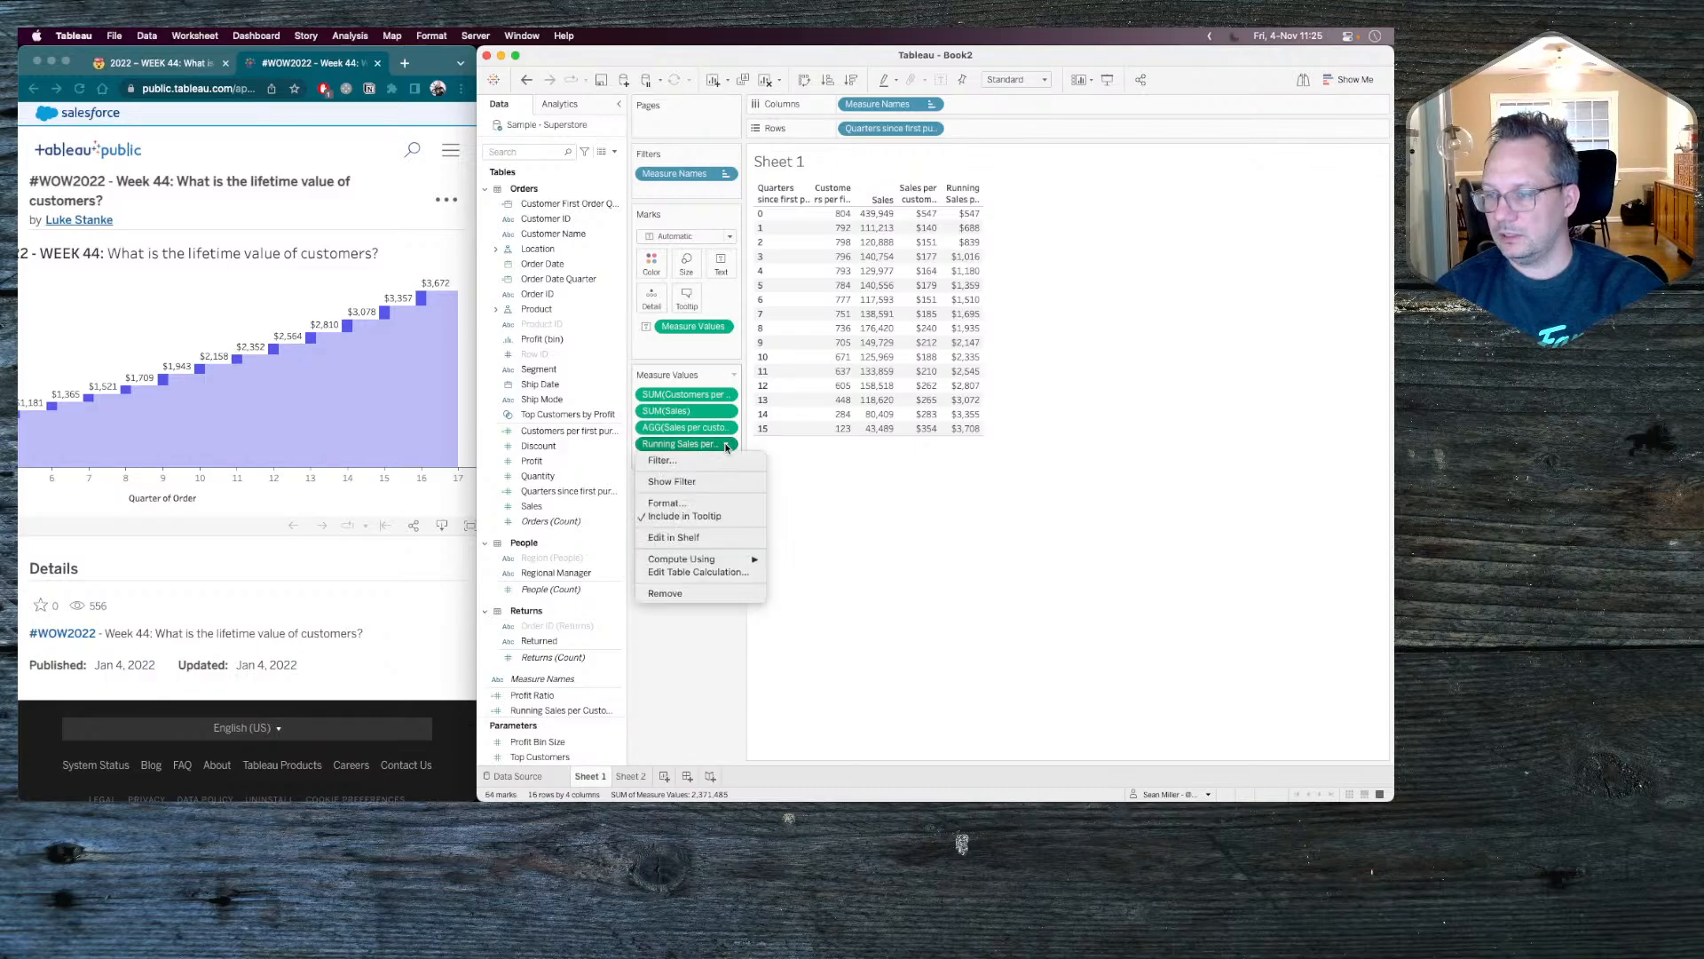
pyautogui.click(709, 578)
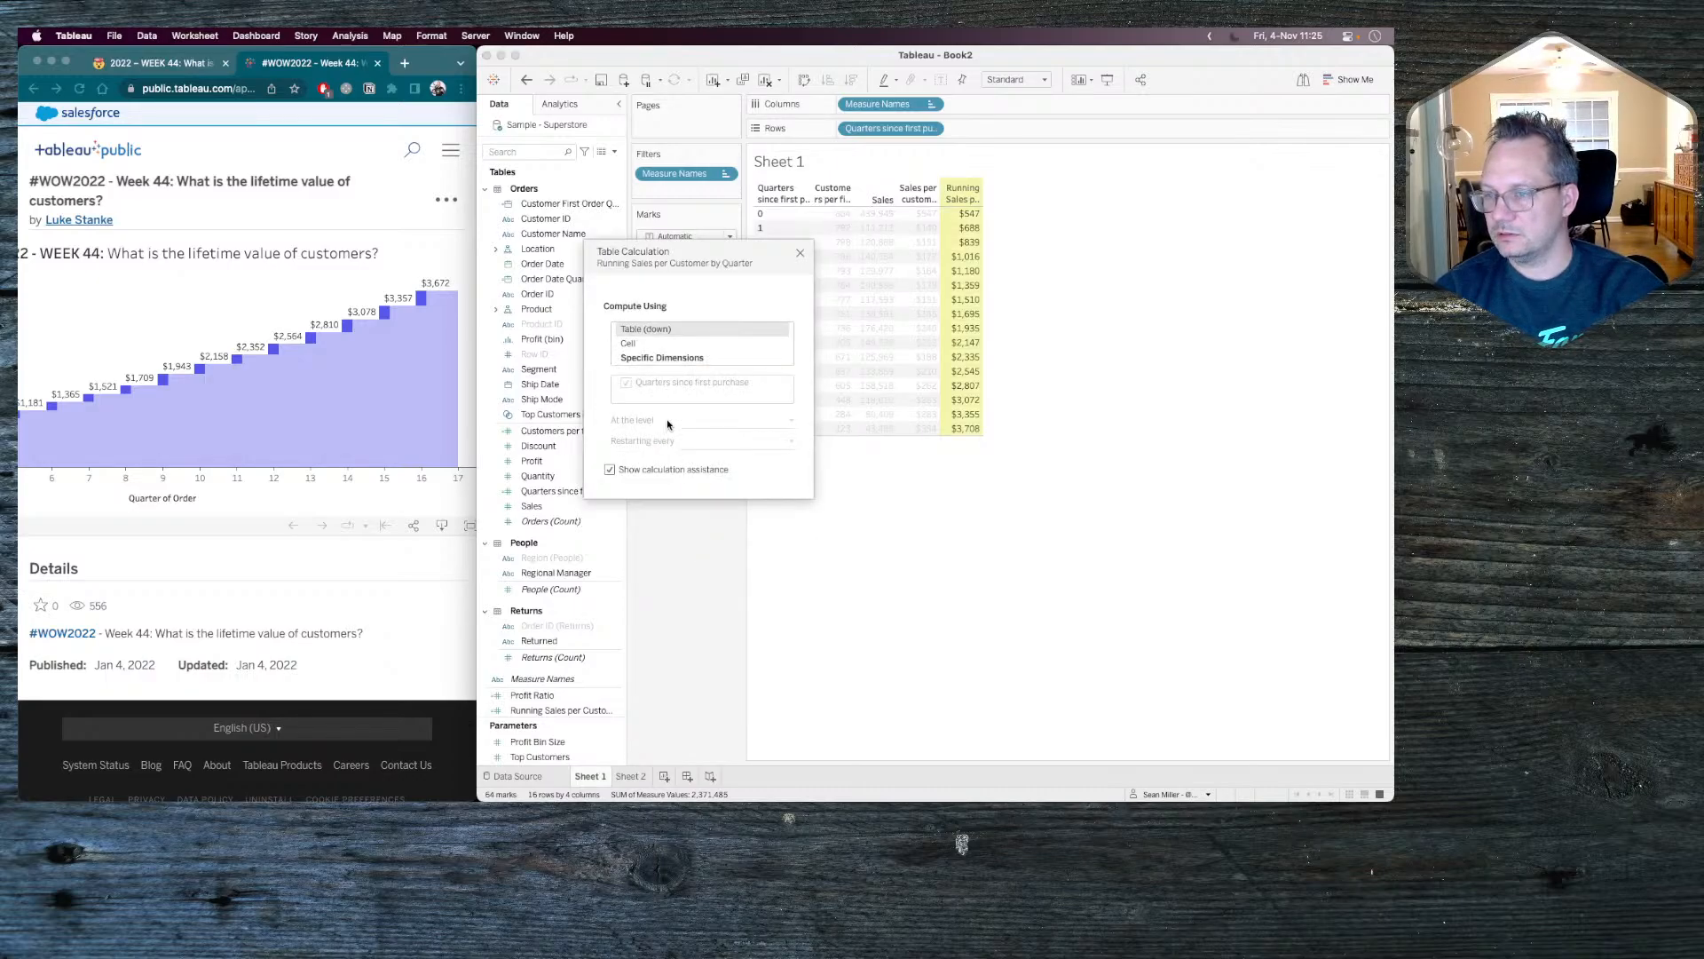
pyautogui.click(801, 256)
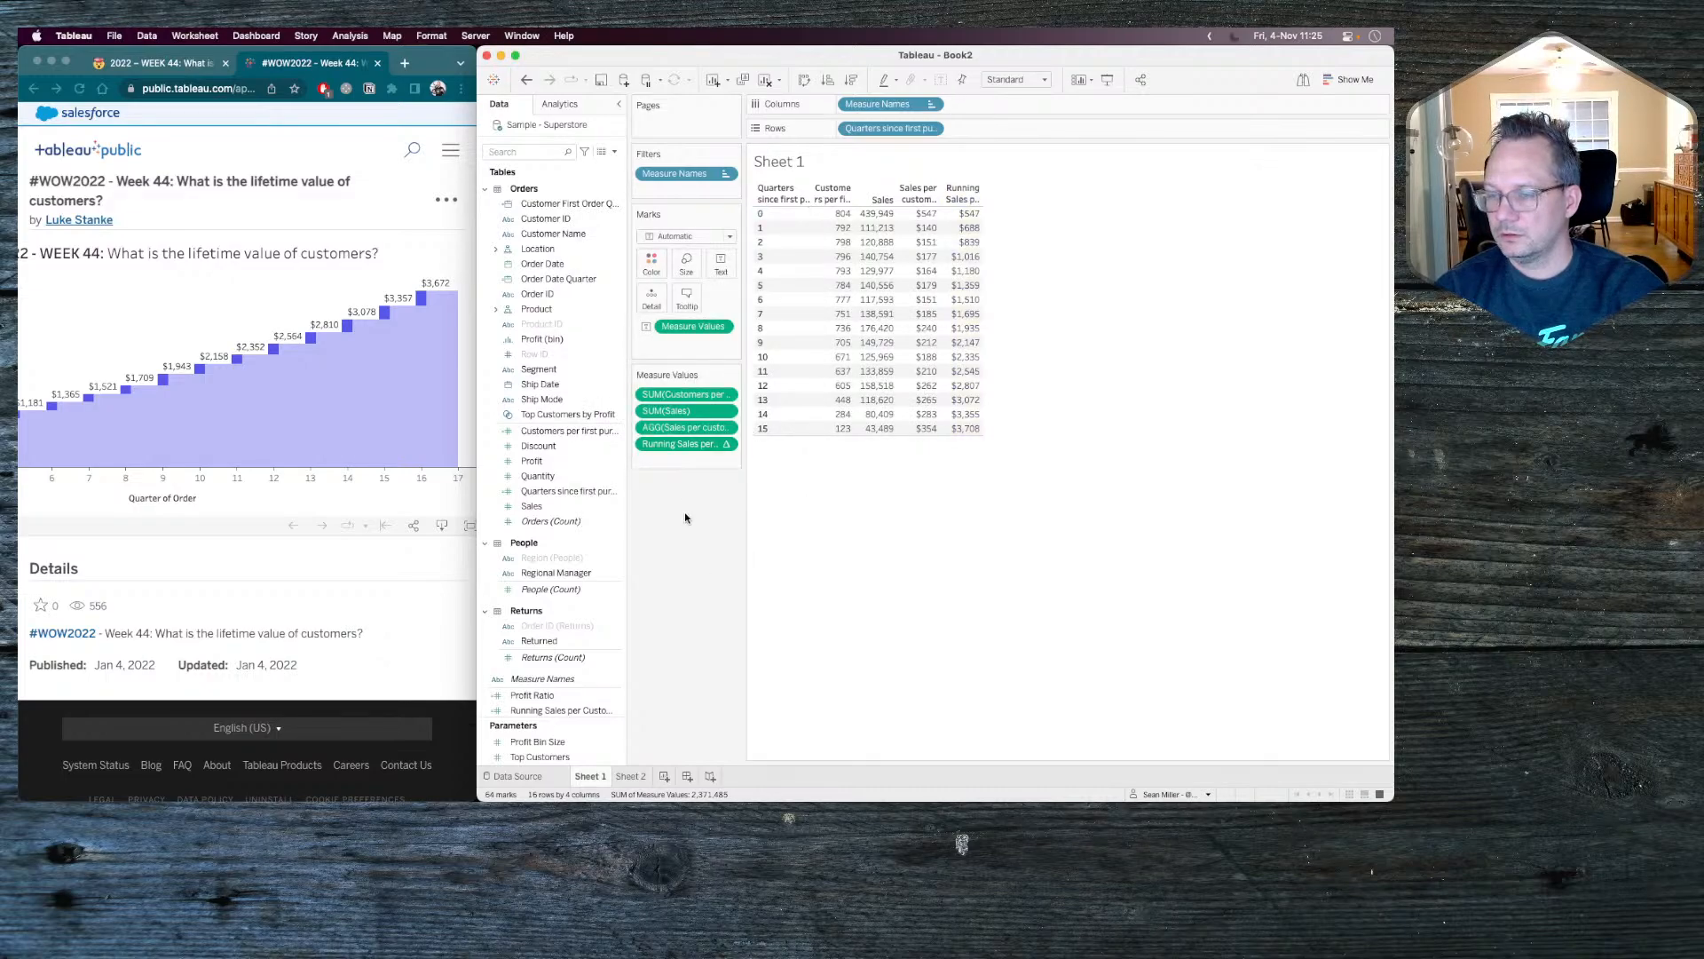
pyautogui.click(585, 709)
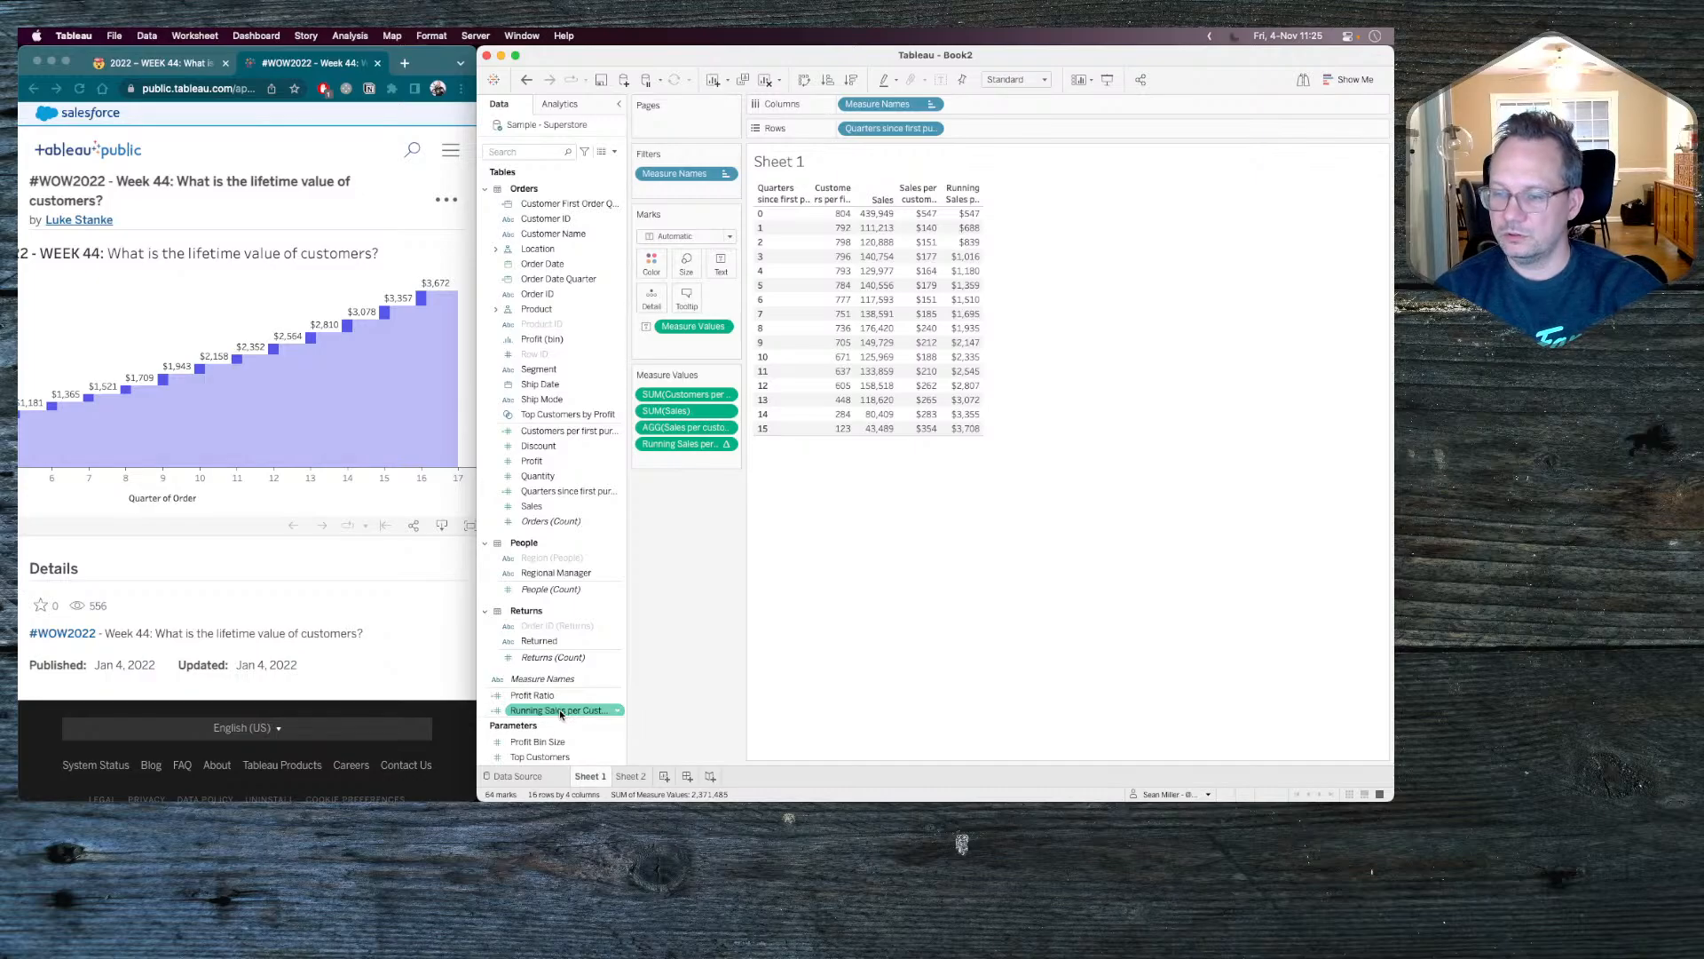
pyautogui.click(559, 711)
pyautogui.scroll(-1, 559, 711)
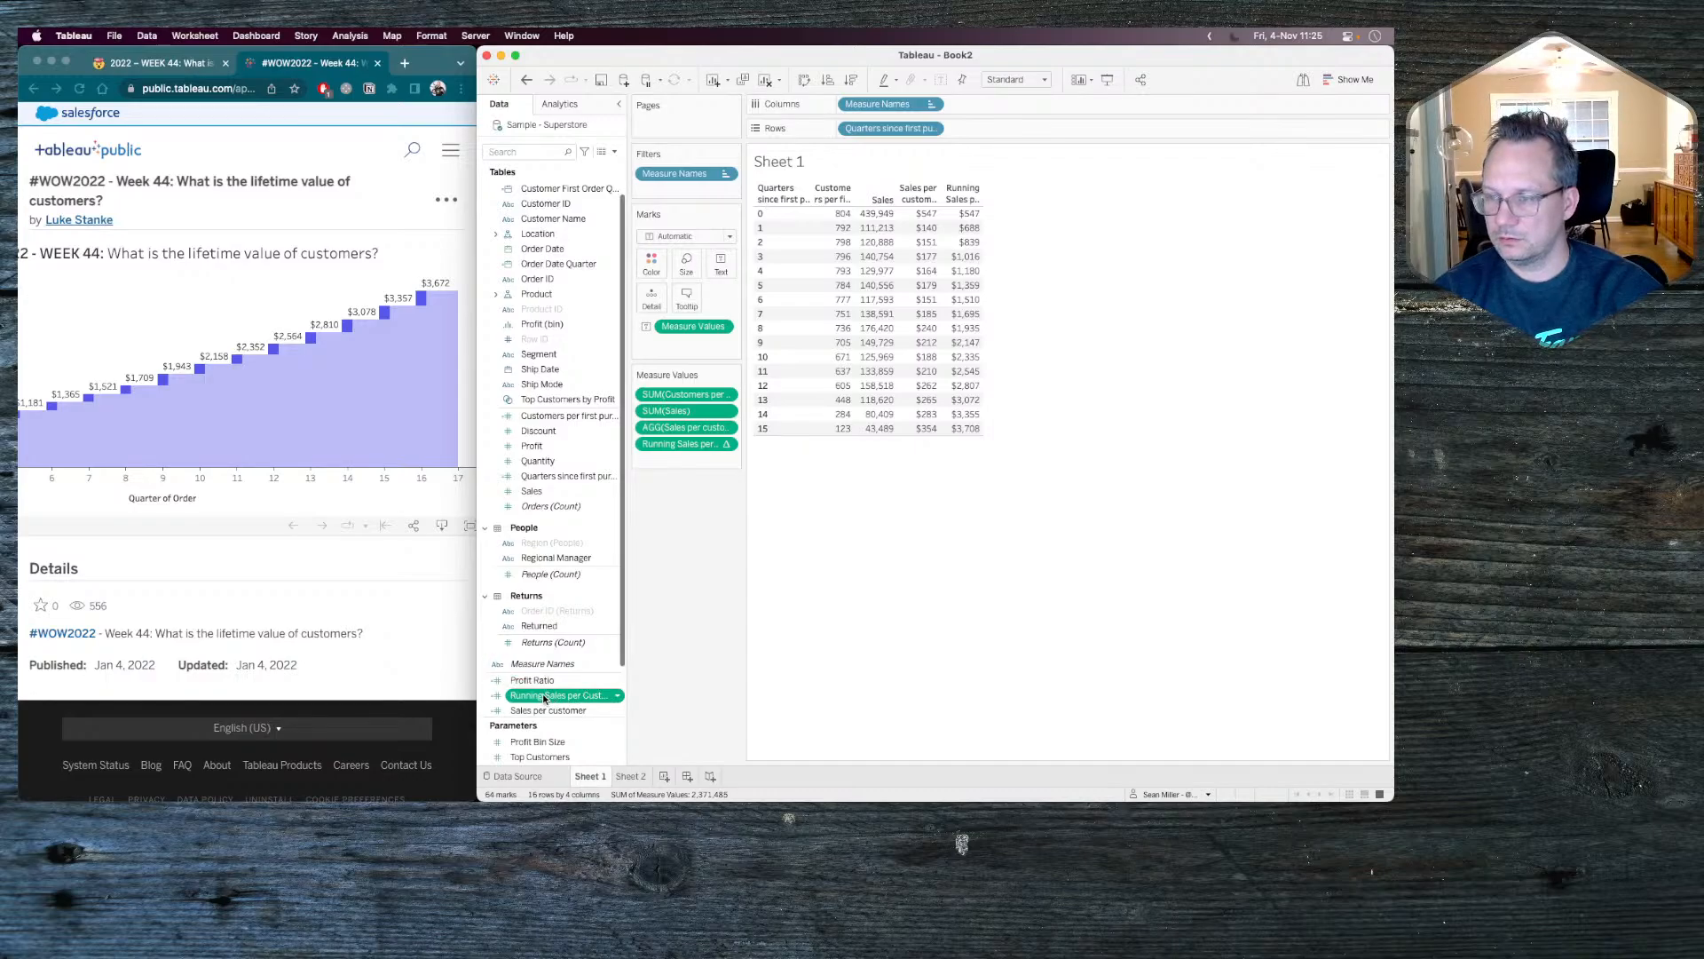
# Apply a Running Total quick table calculation to Sales per customer and add a second, plain Sales per customer above it.
pyautogui.click(726, 427)
pyautogui.moveTo(755, 568)
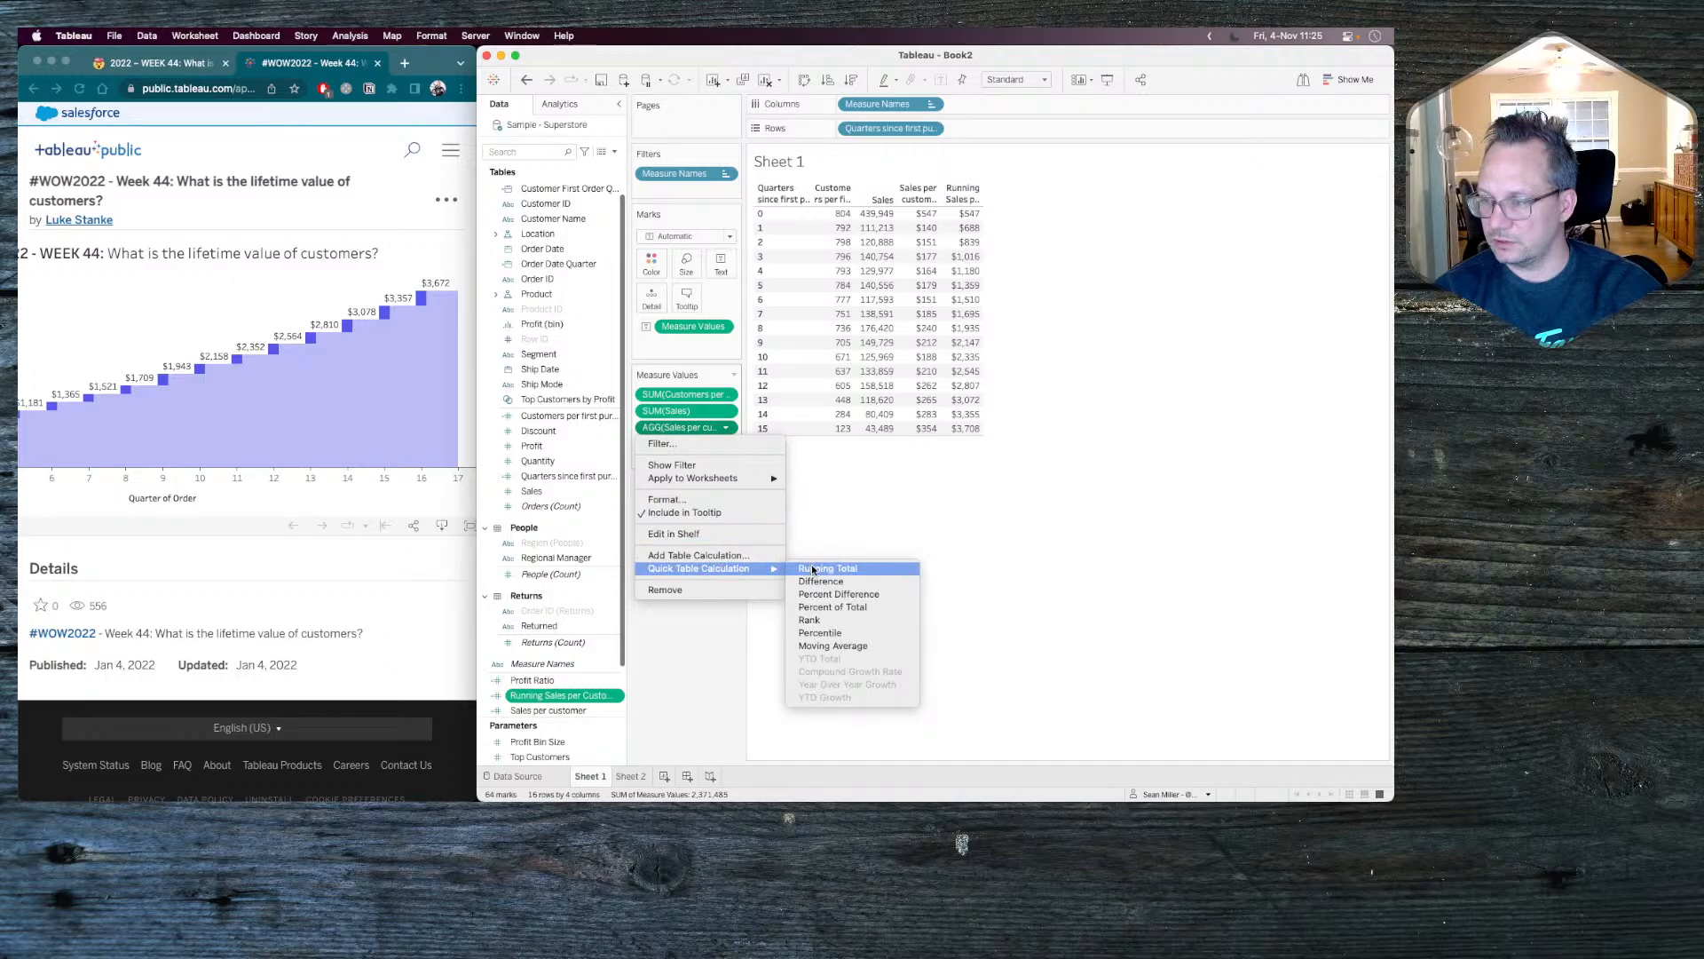
pyautogui.click(812, 569)
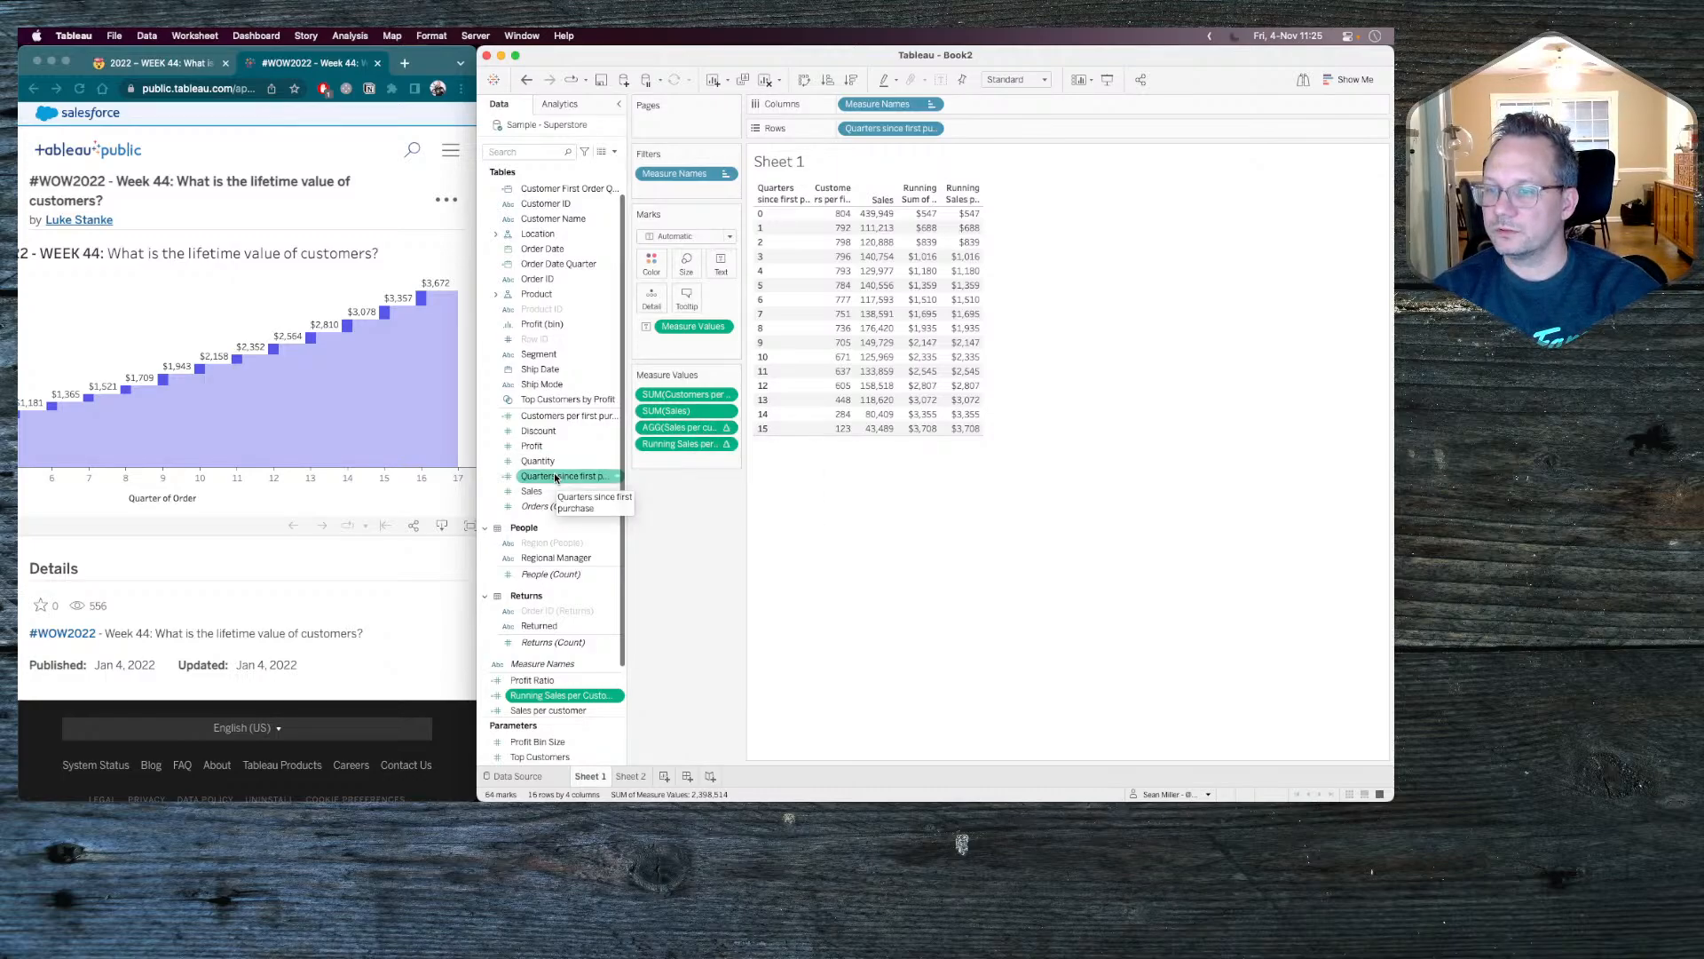
pyautogui.scroll(-3, 540, 355)
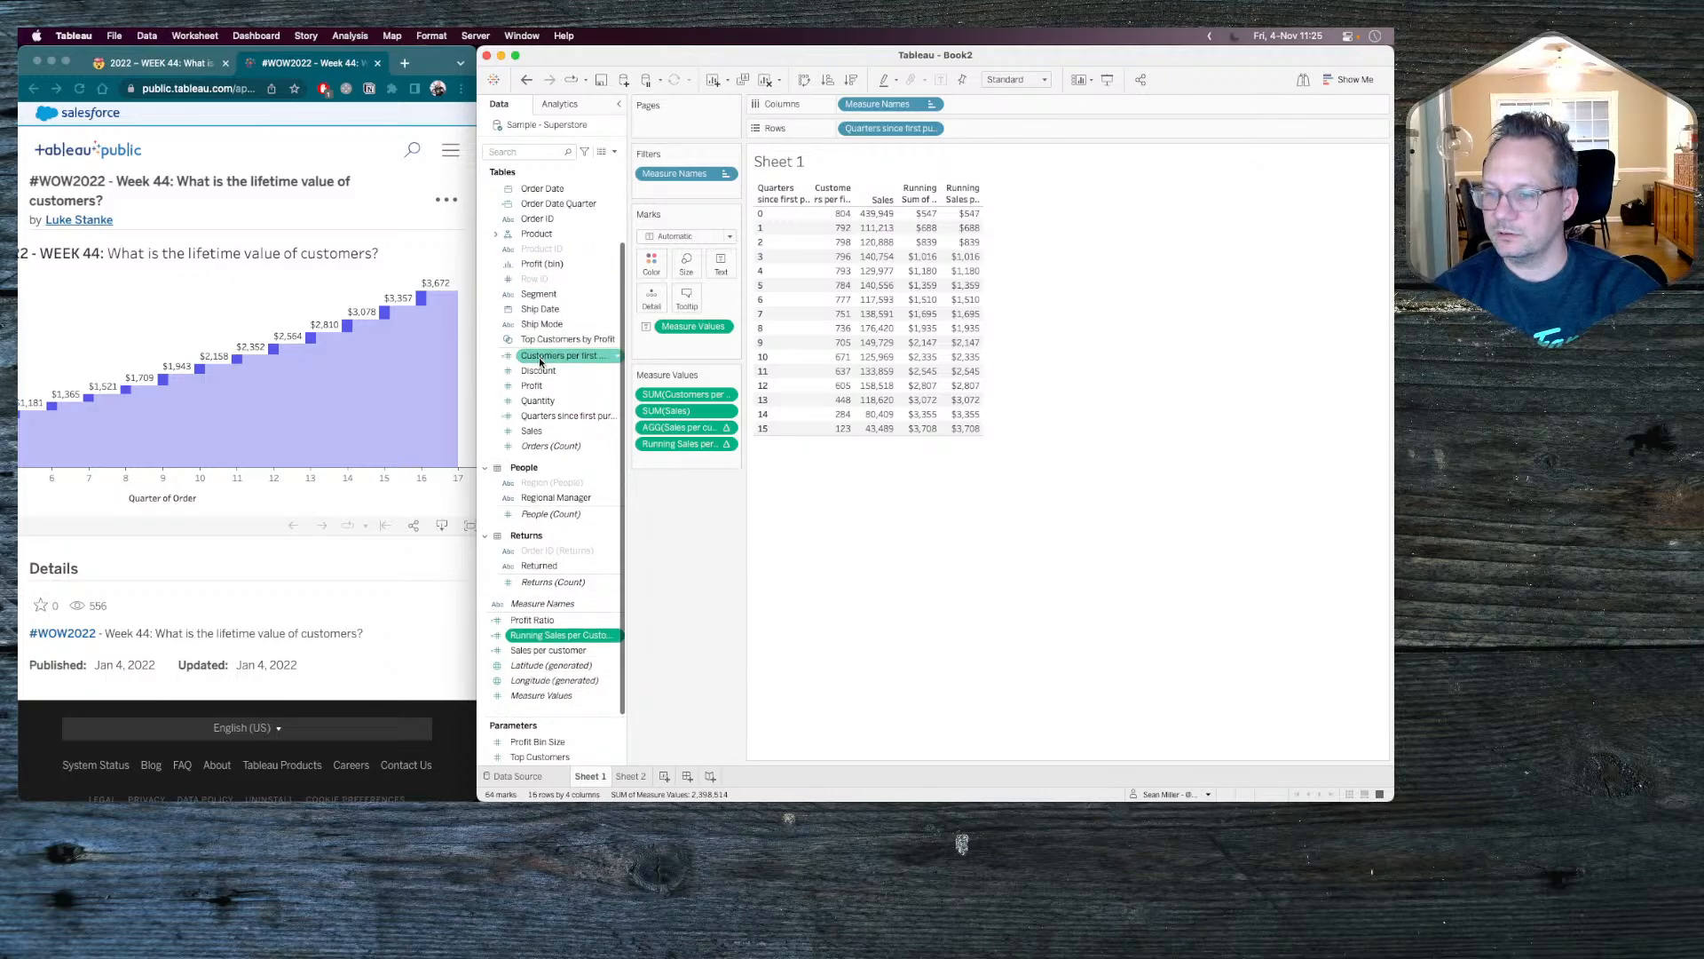
pyautogui.click(529, 651)
pyautogui.moveTo(529, 657); pyautogui.dragTo(712, 430)
# Add a secondary Difference From calculation along Table (down) to the Sales per customer running total, and place Running Sales per Customer by Quarter above it.
pyautogui.click(726, 444)
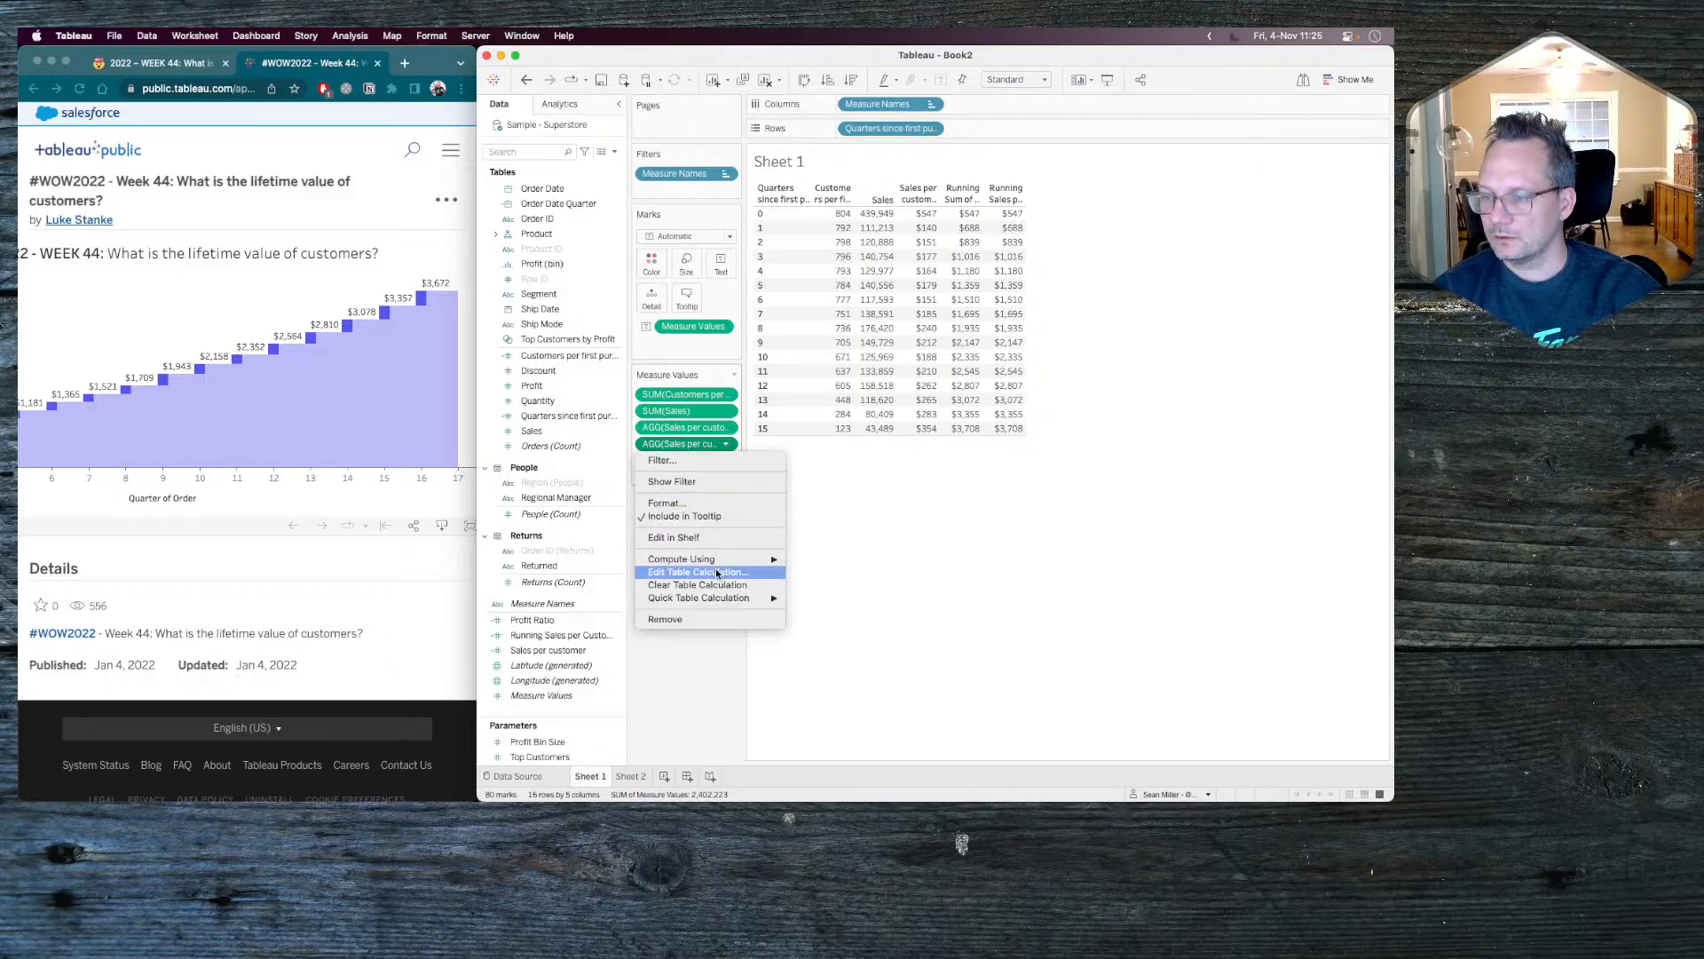
pyautogui.moveTo(696, 562)
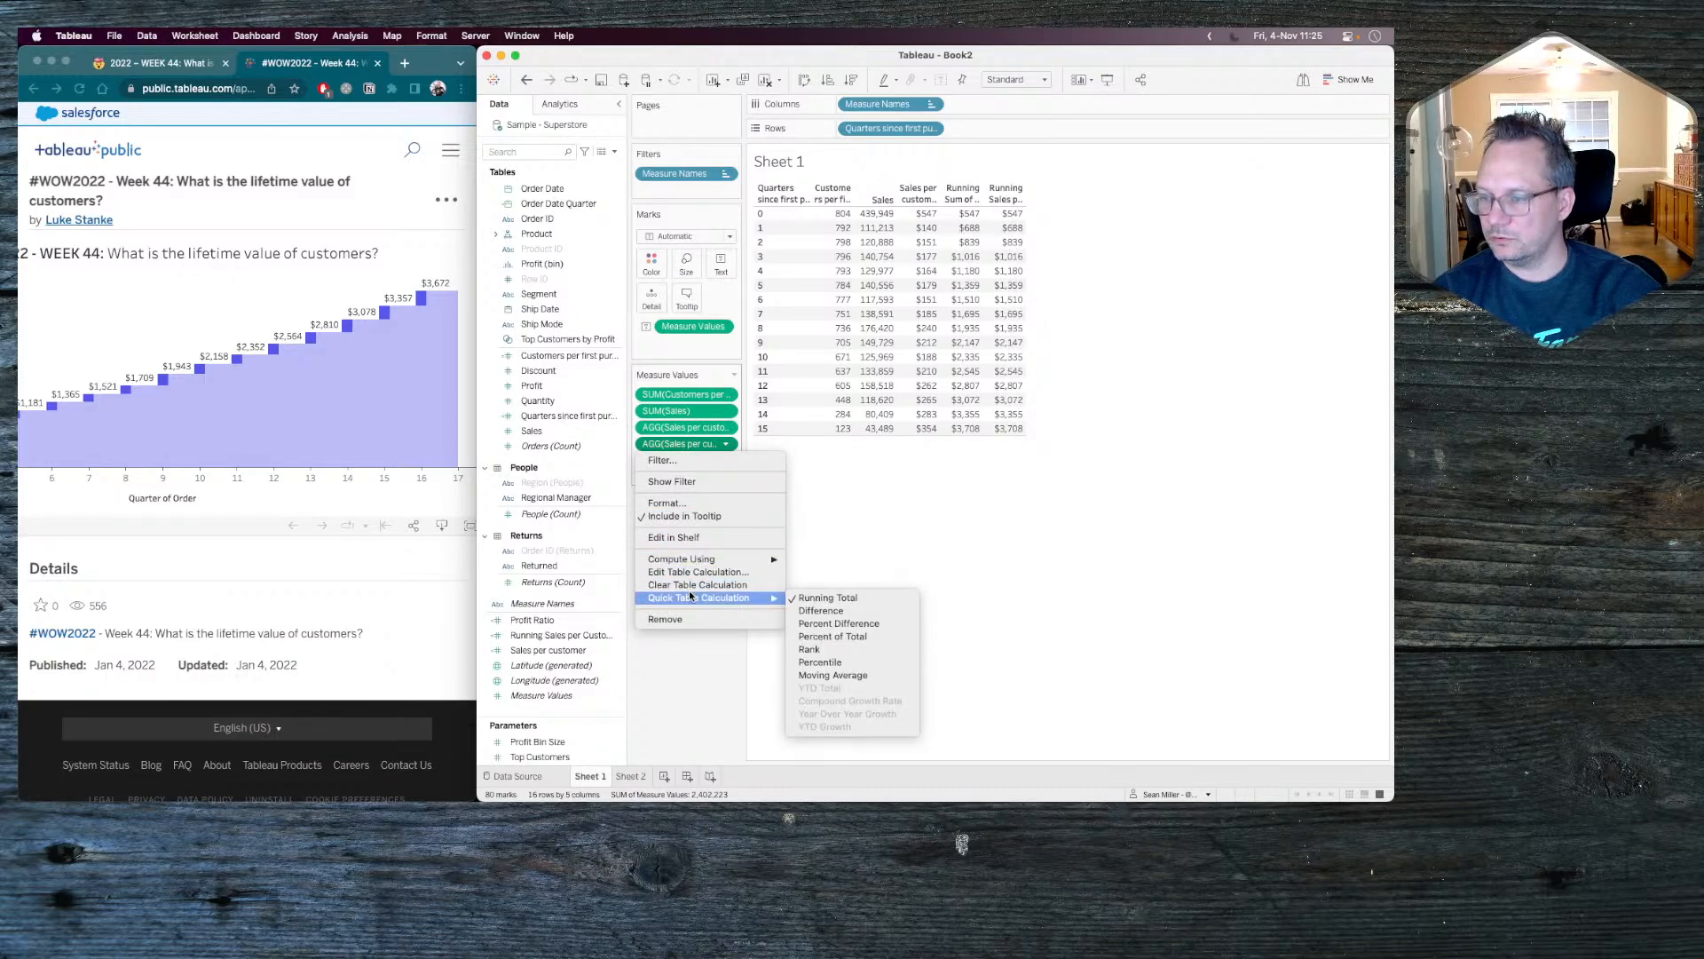
pyautogui.click(684, 575)
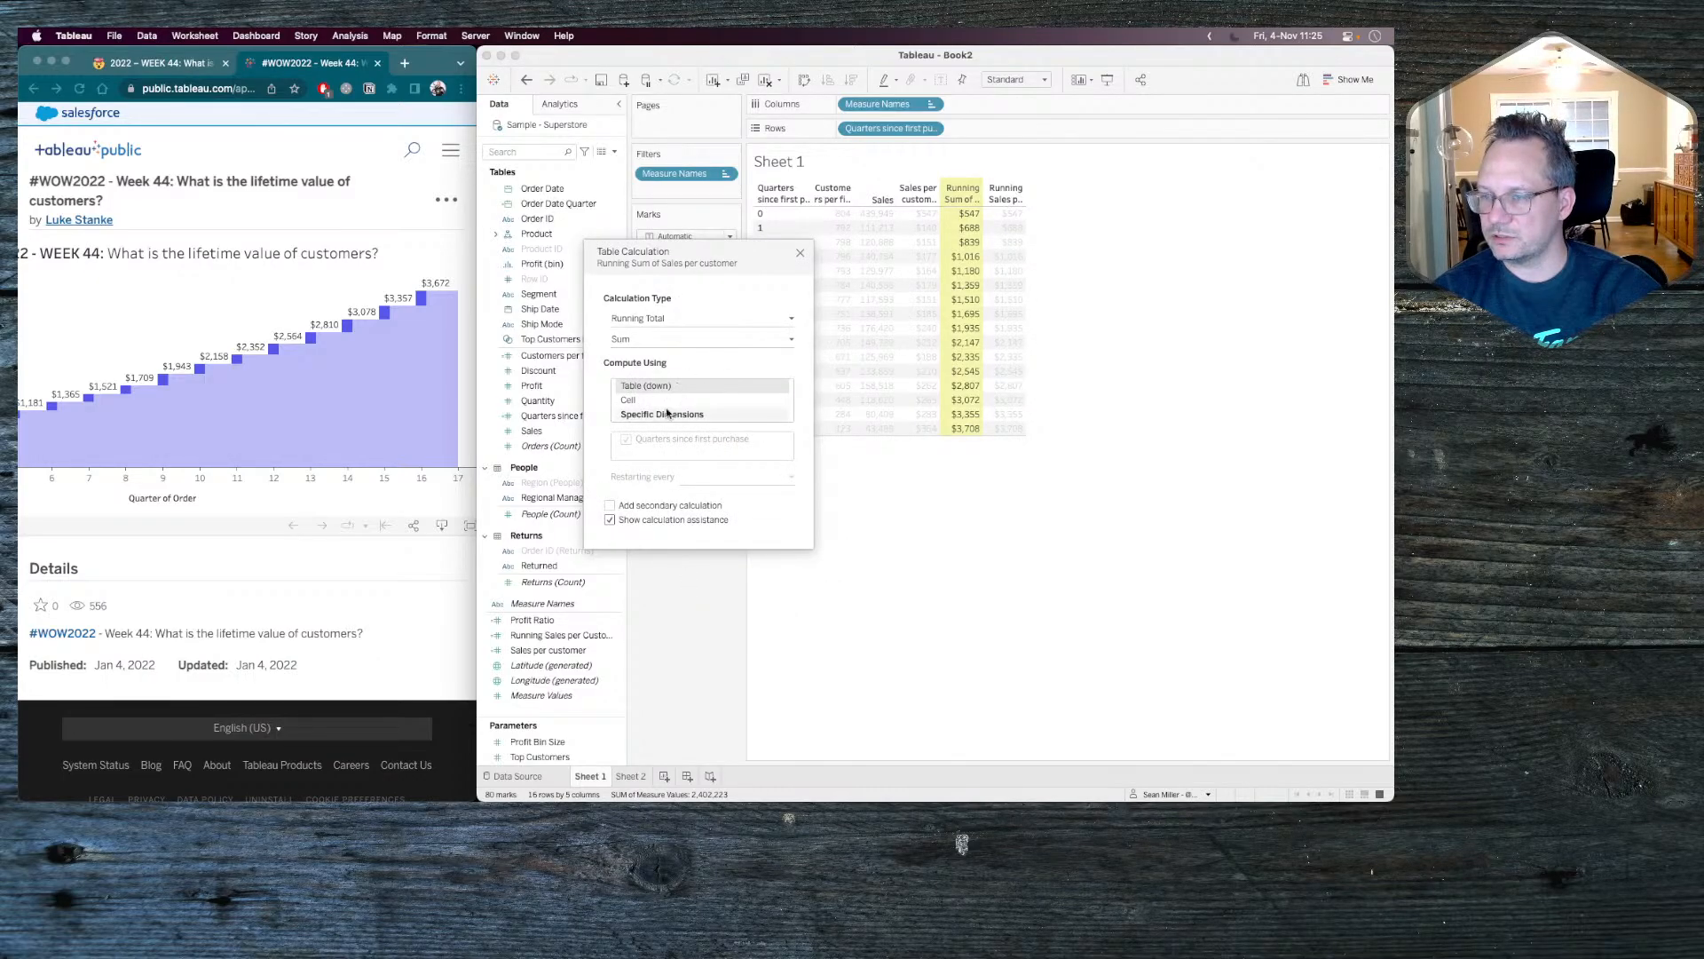
pyautogui.click(613, 505)
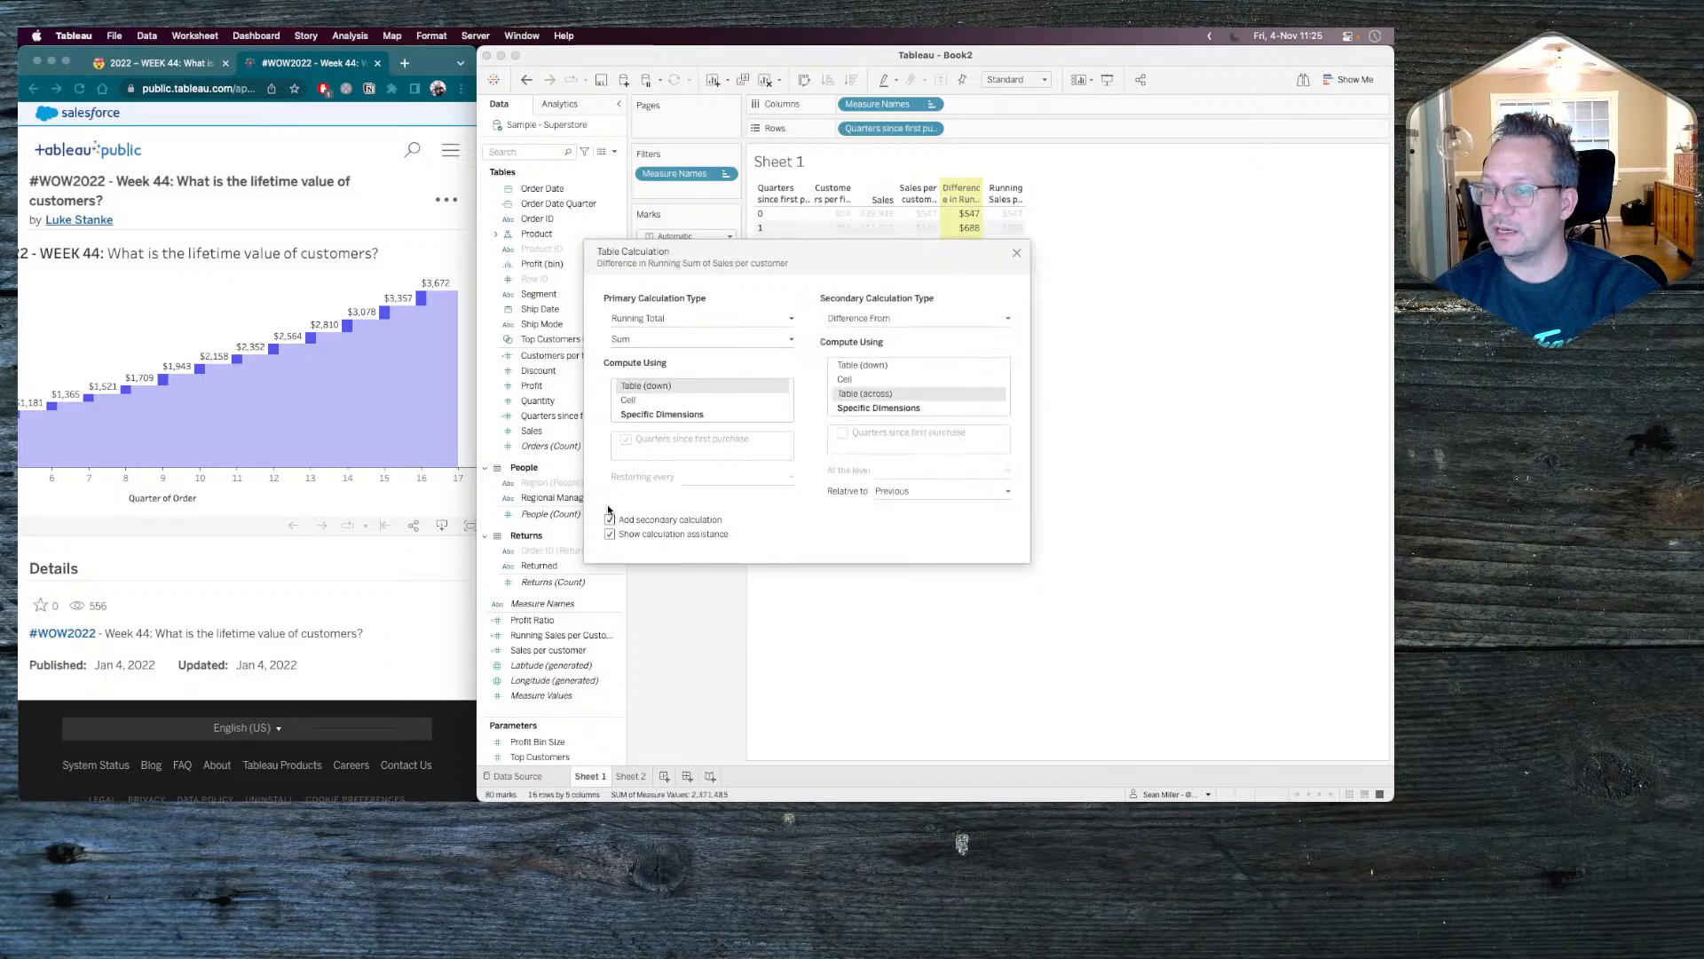
pyautogui.click(883, 318)
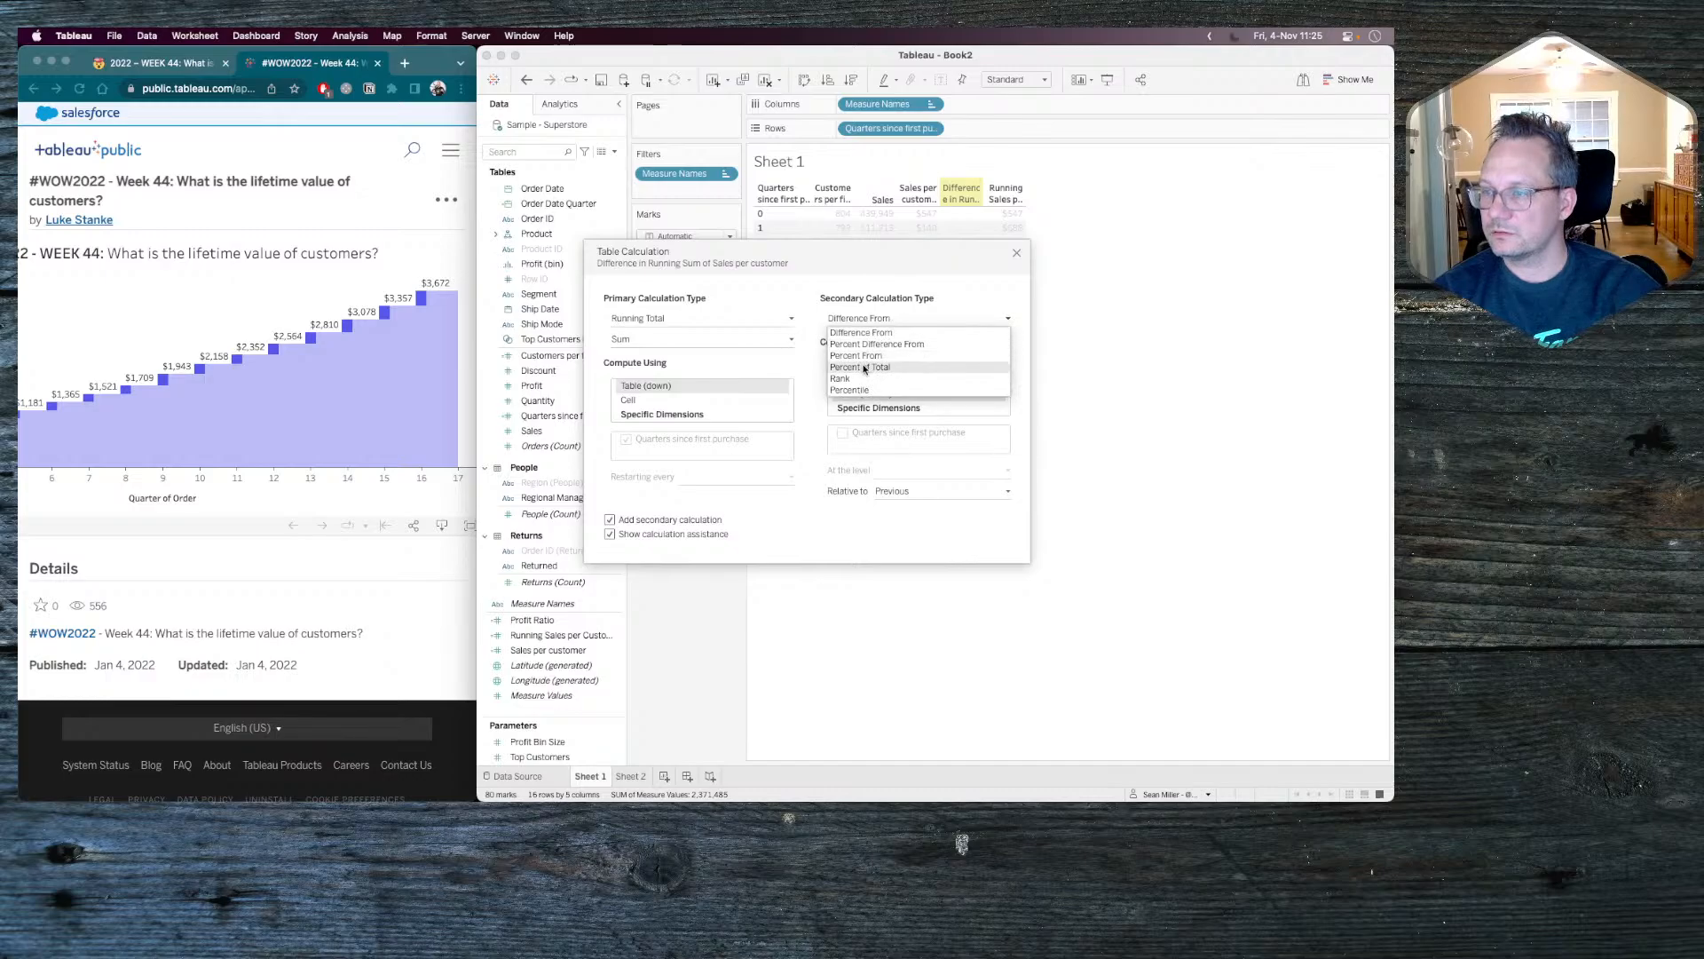
pyautogui.click(926, 292)
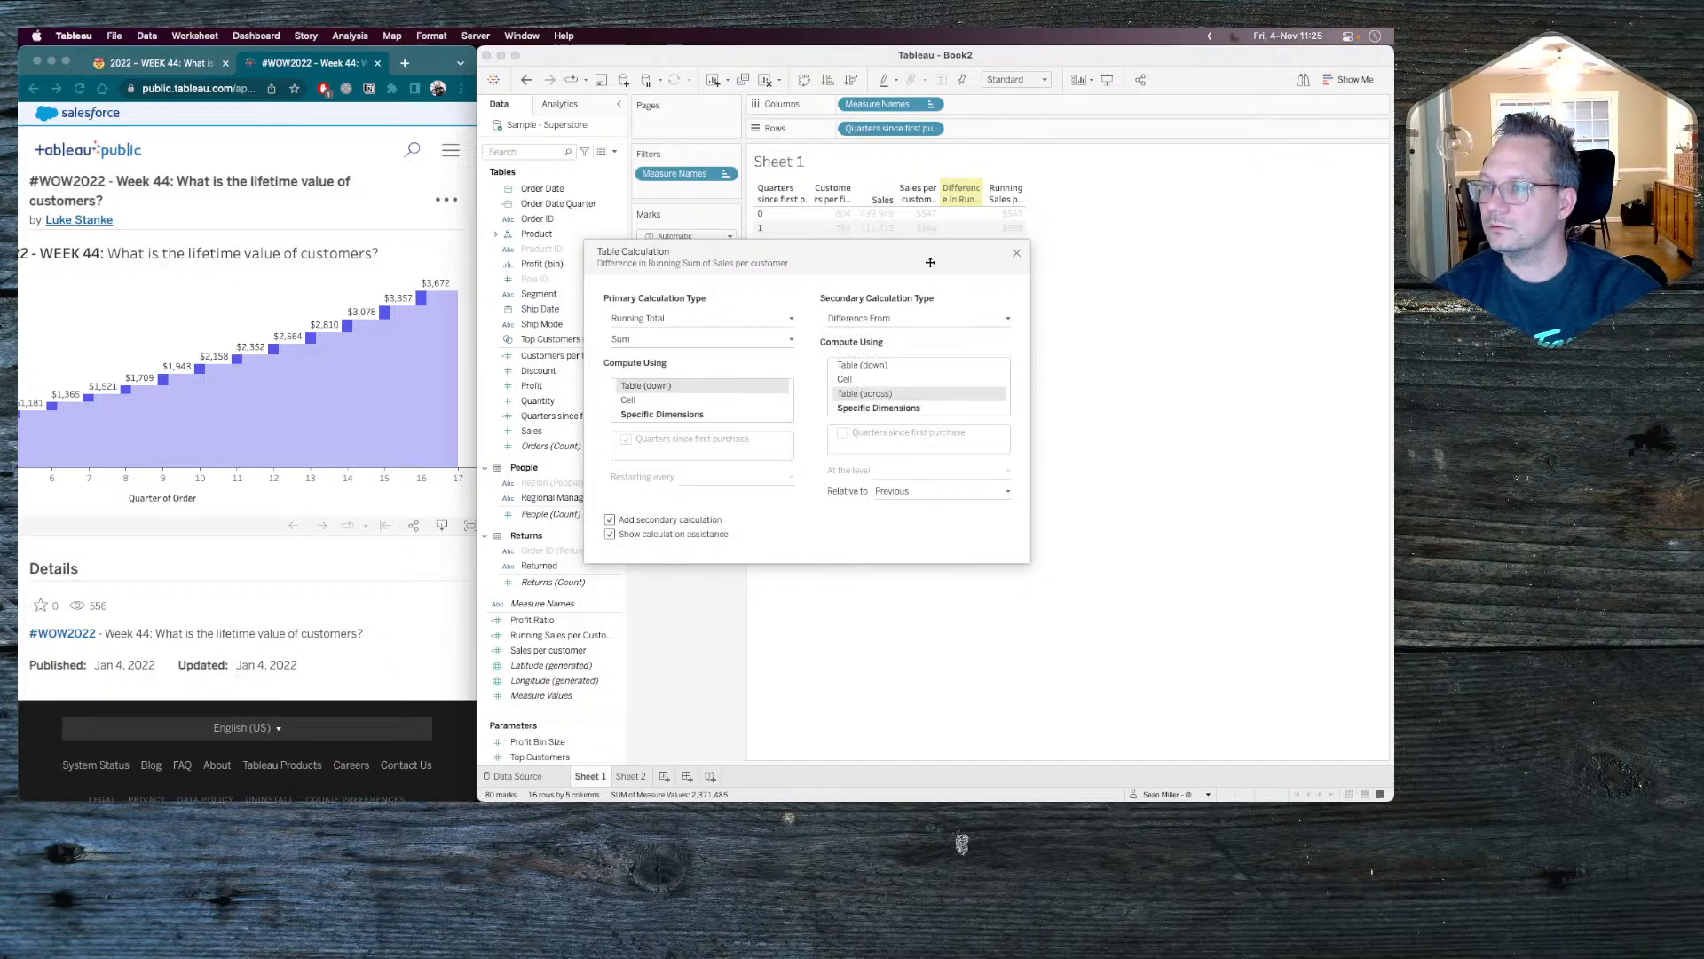
pyautogui.moveTo(930, 262); pyautogui.dragTo(1014, 459)
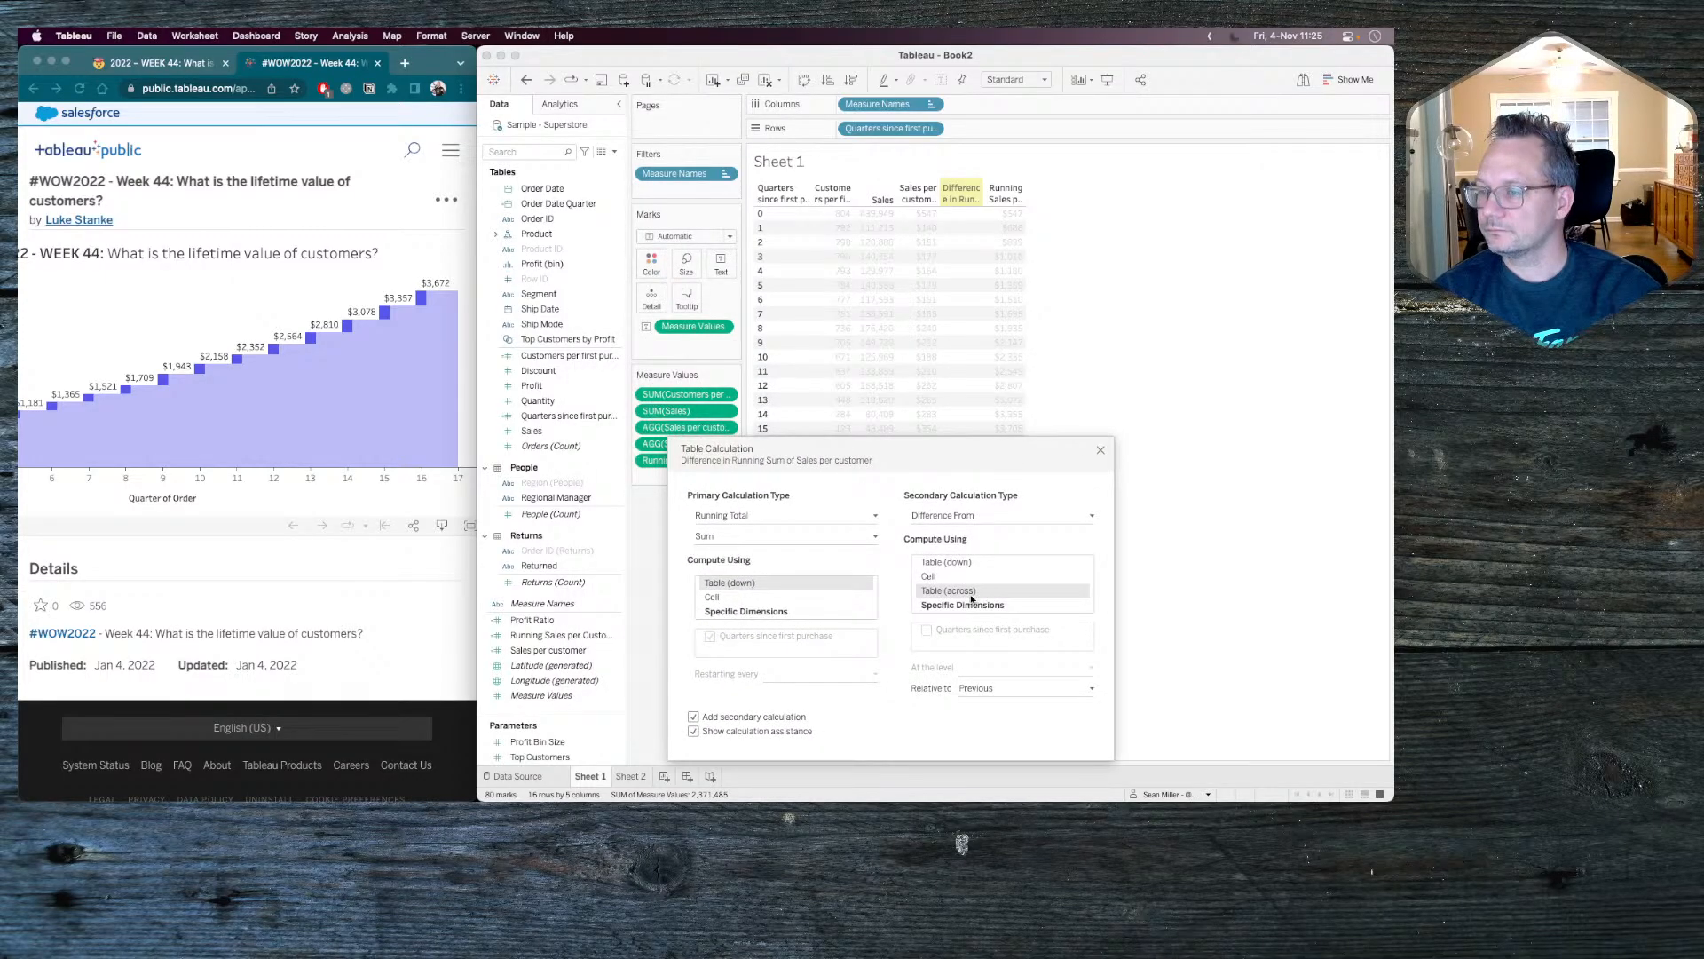
pyautogui.click(952, 562)
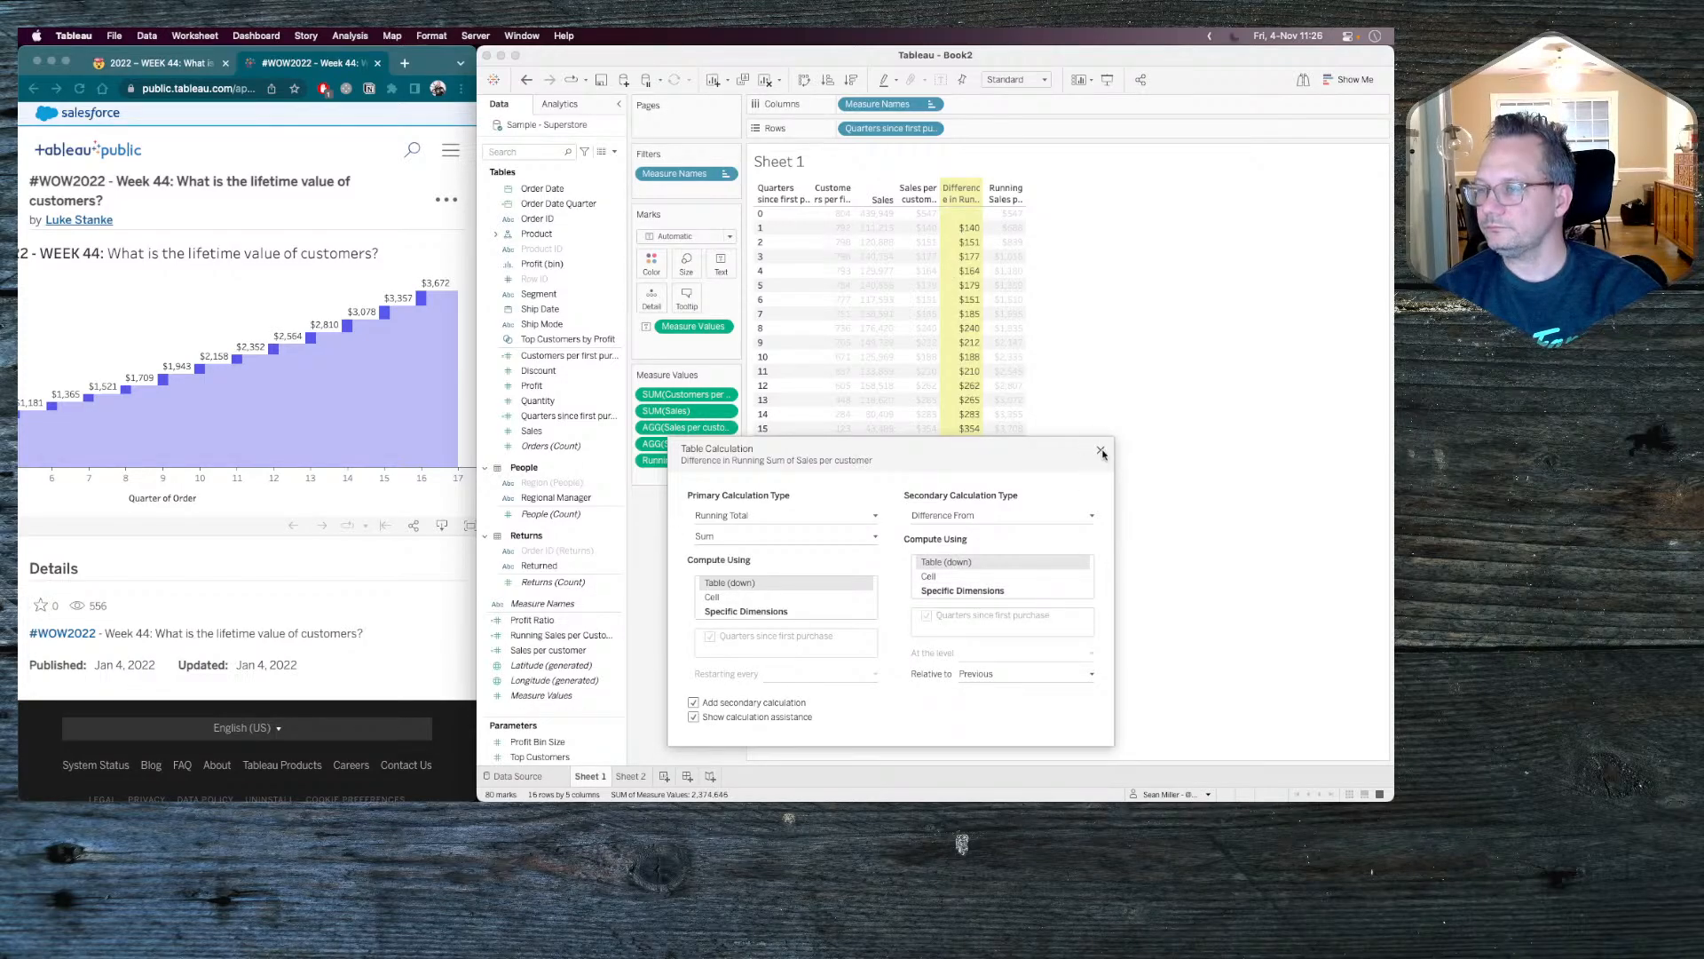
pyautogui.click(1101, 452)
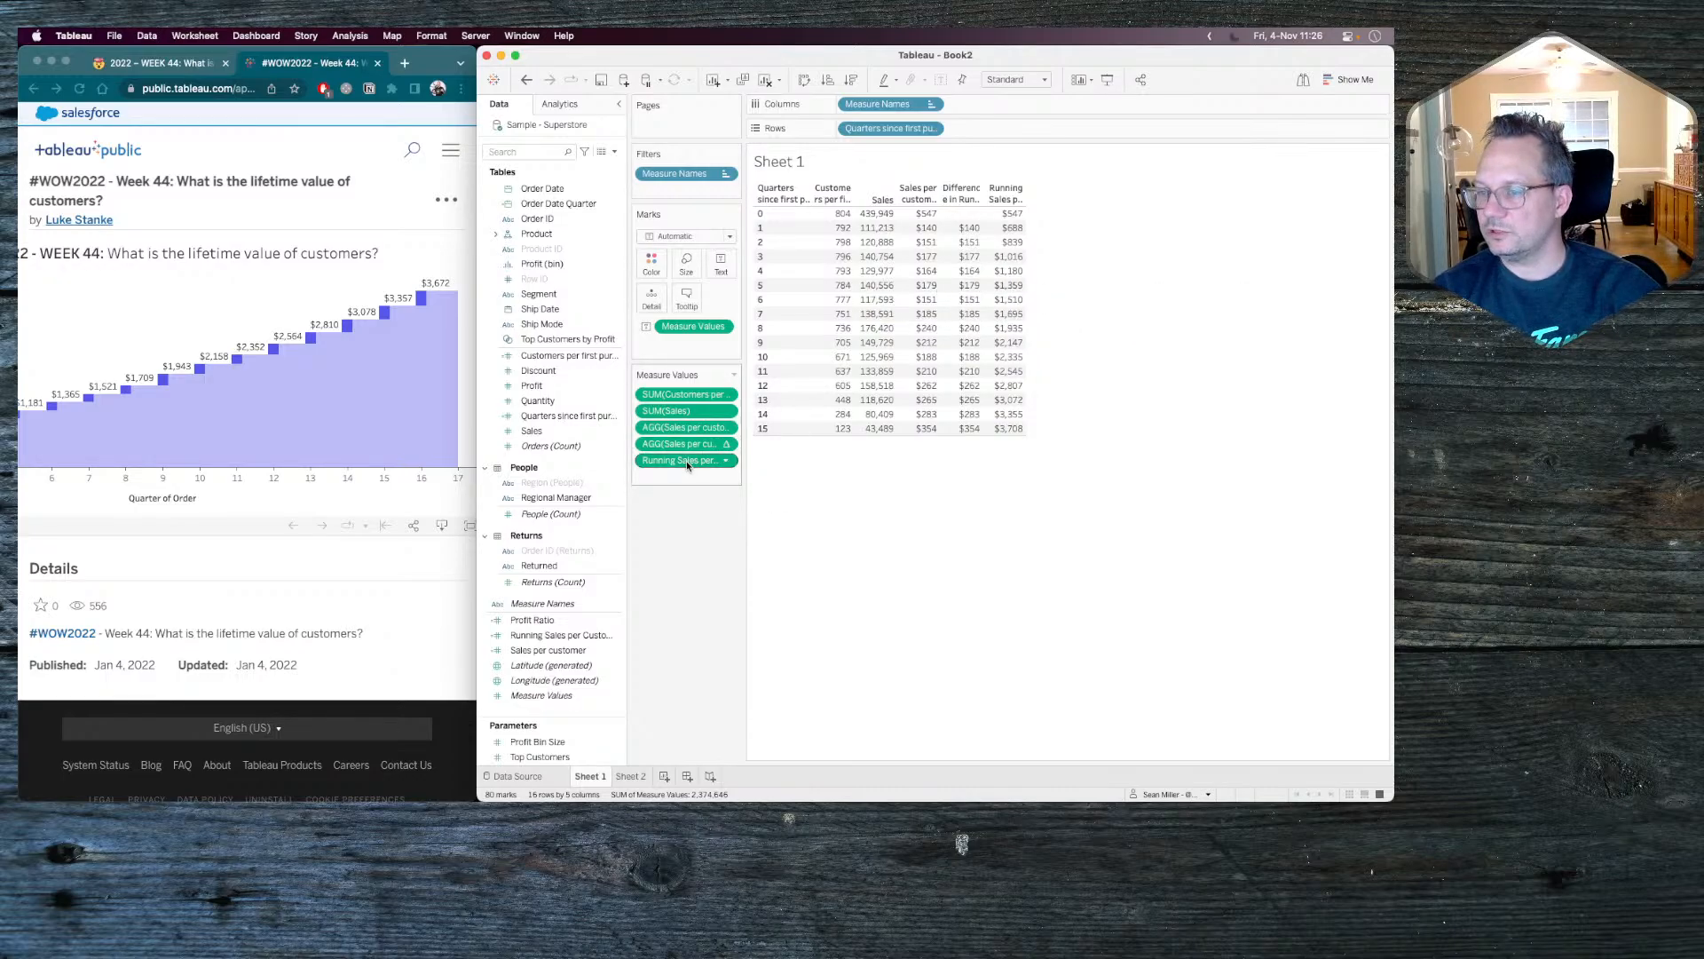
pyautogui.moveTo(685, 461); pyautogui.dragTo(689, 439)
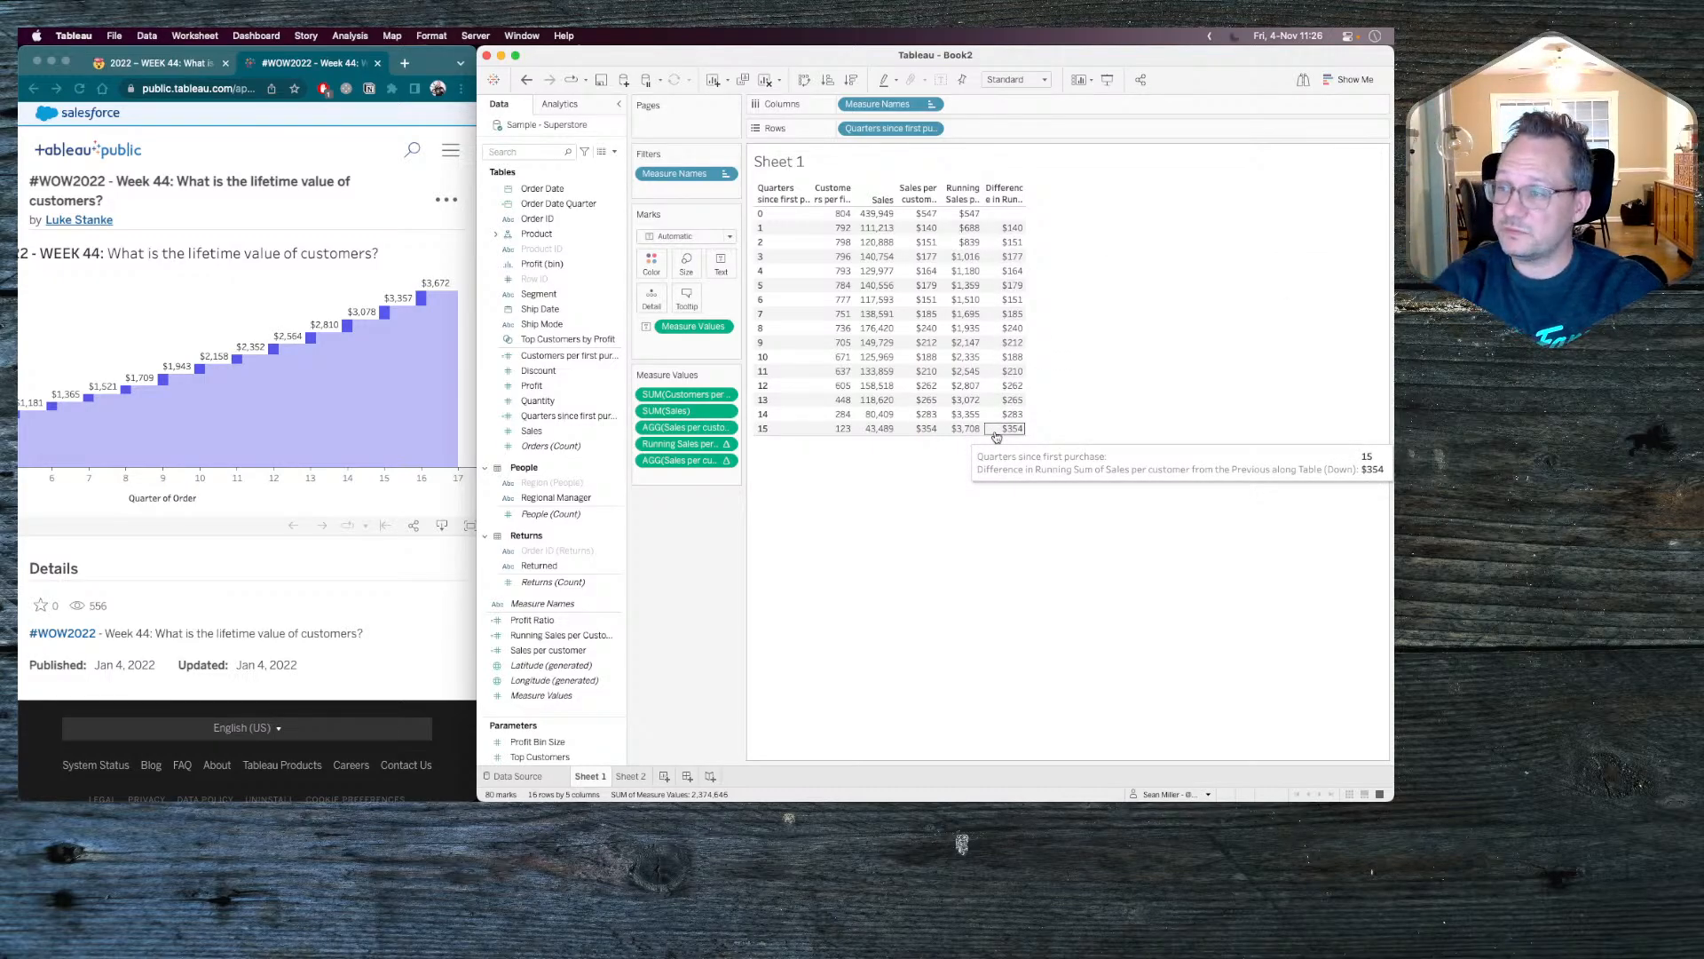
pyautogui.hscroll(-5, 345, 418)
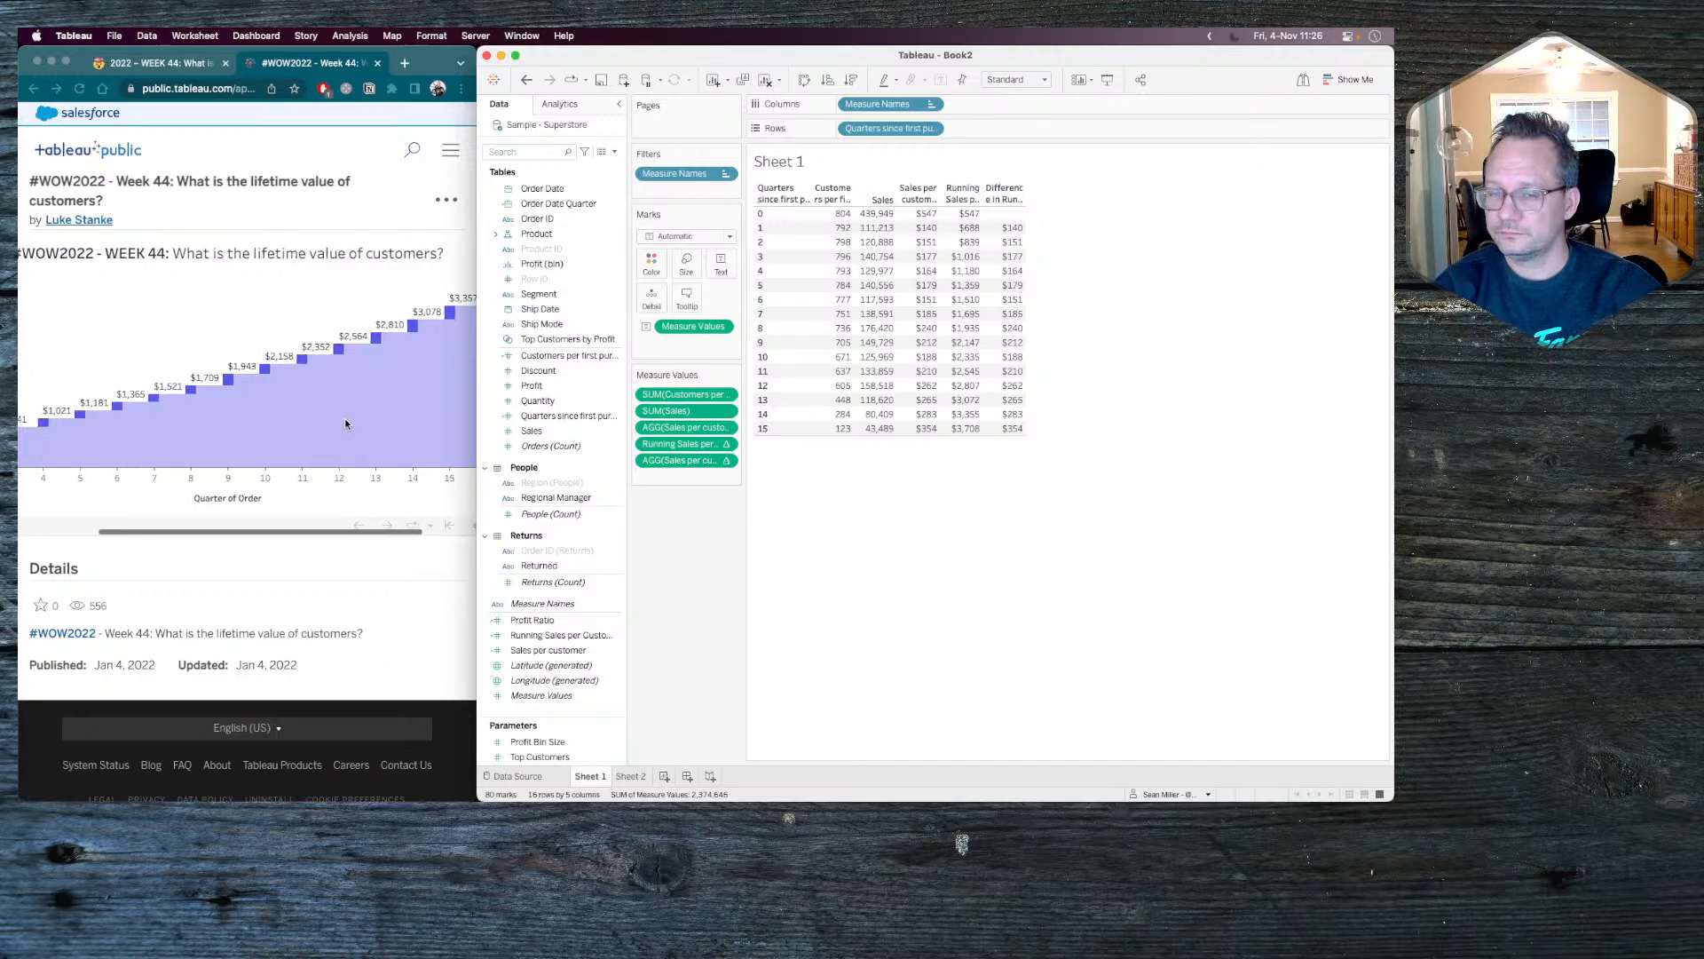
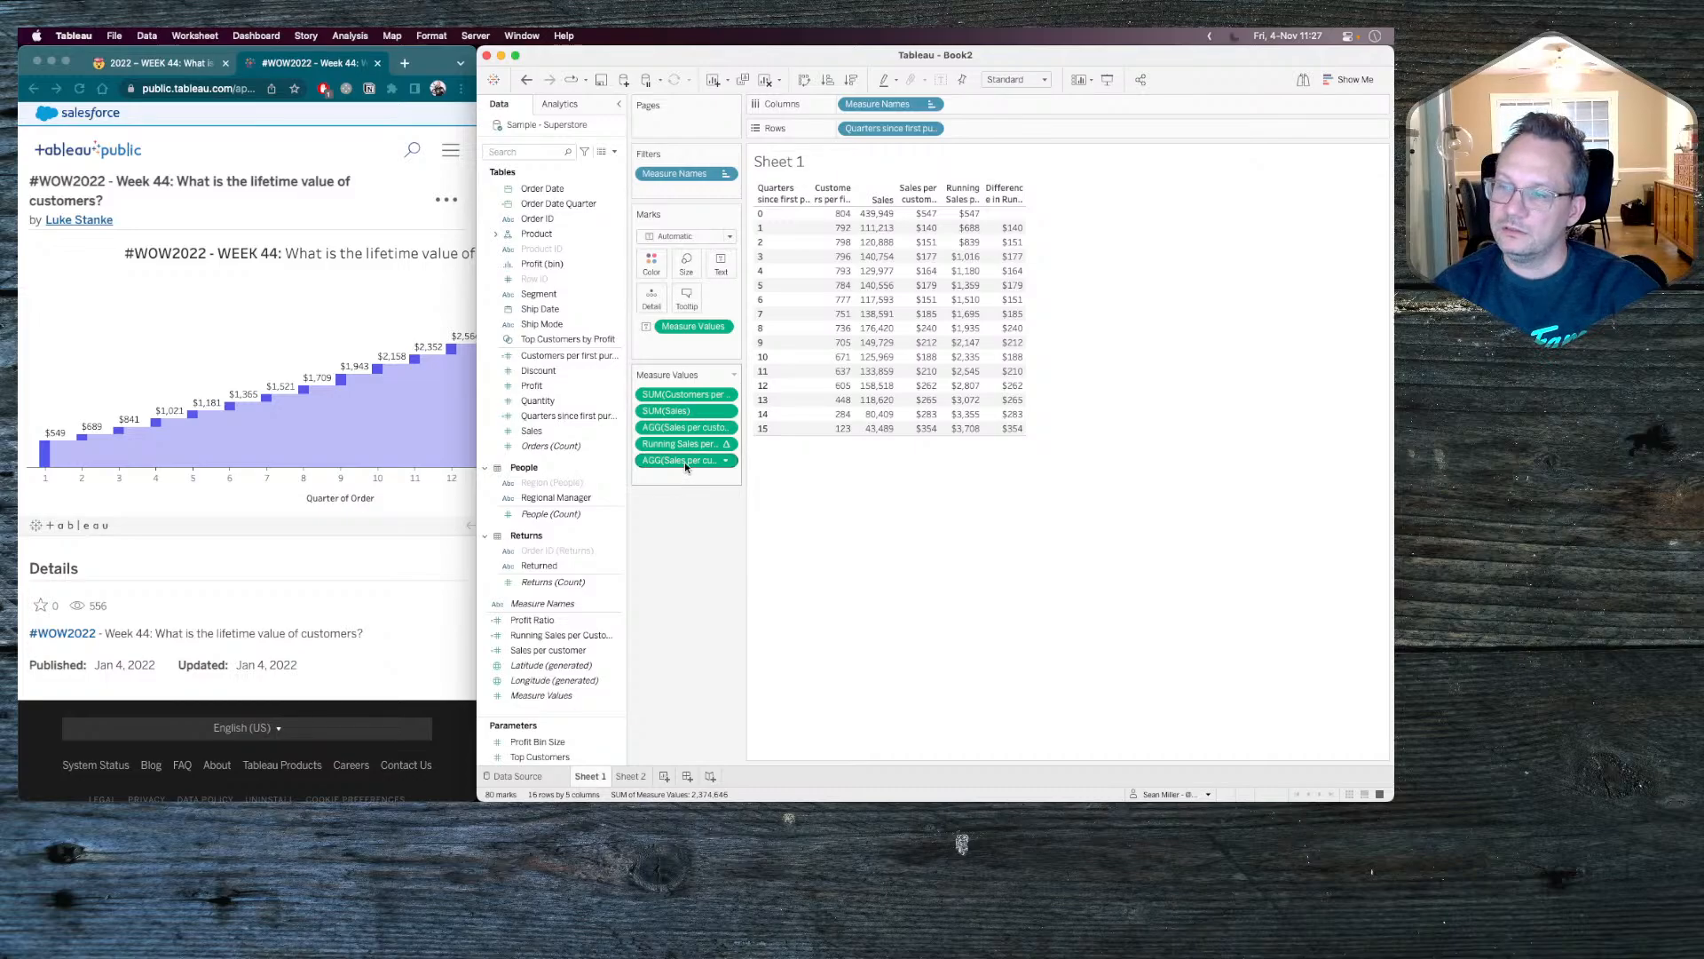
# Save the secondary-difference Sales per customer measure as a reusable calculated field named Difference from Running Sum.
pyautogui.moveTo(685, 461)
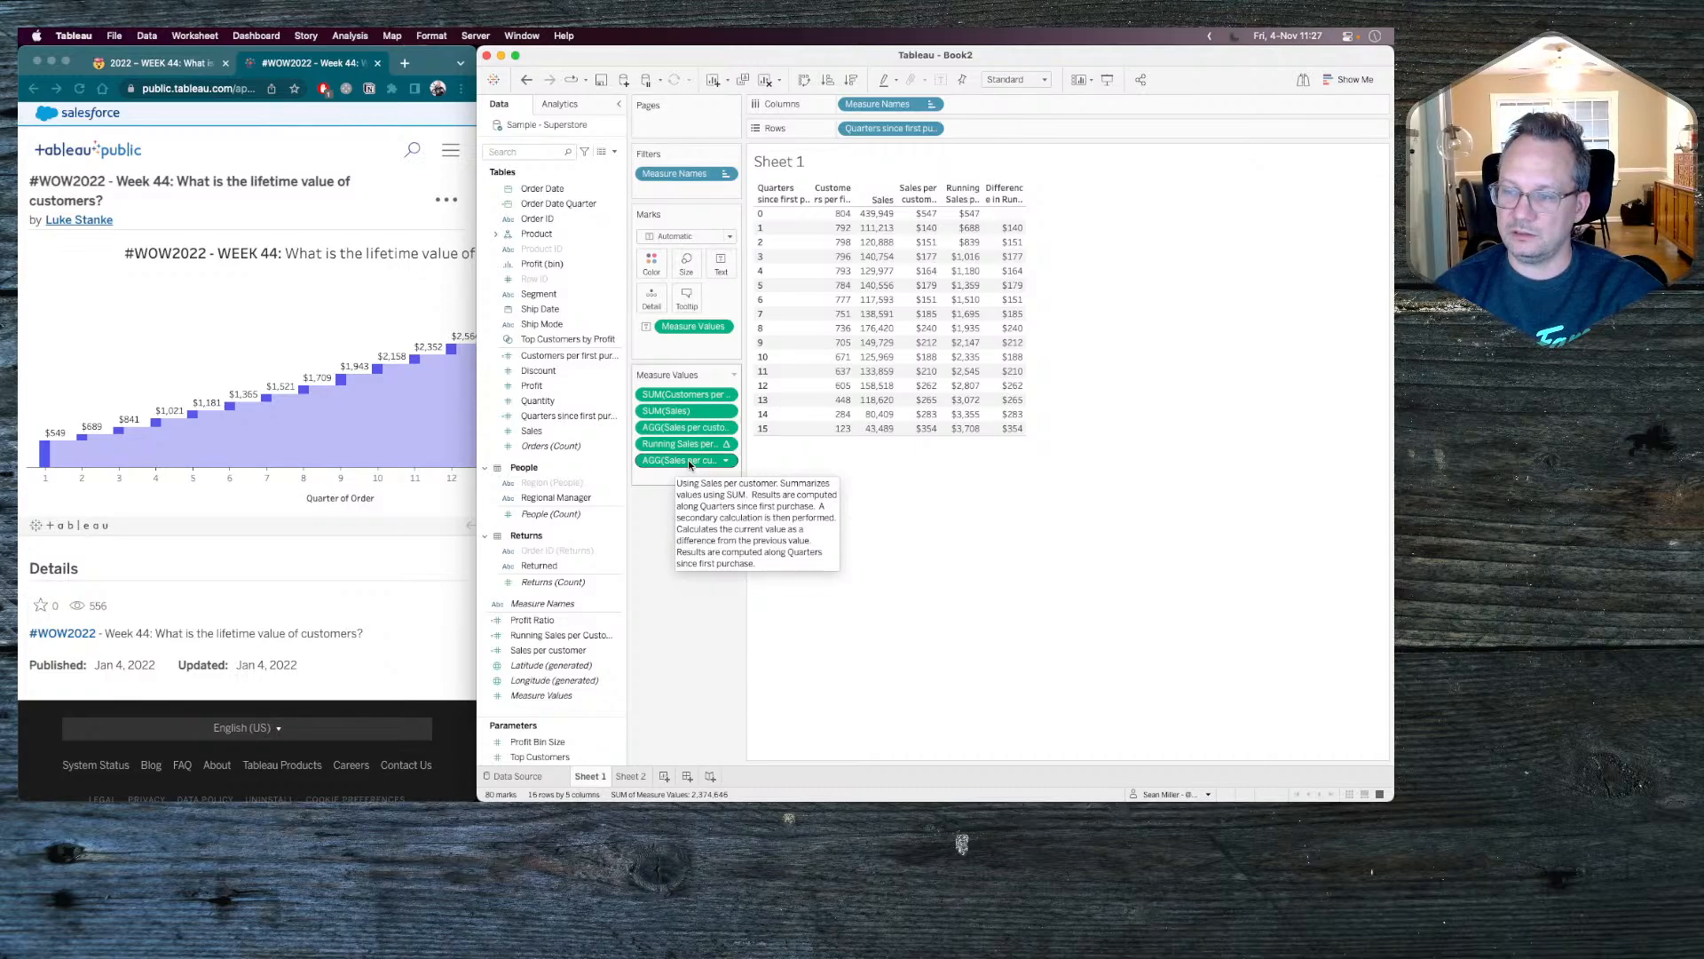
pyautogui.moveTo(688, 464); pyautogui.dragTo(574, 476)
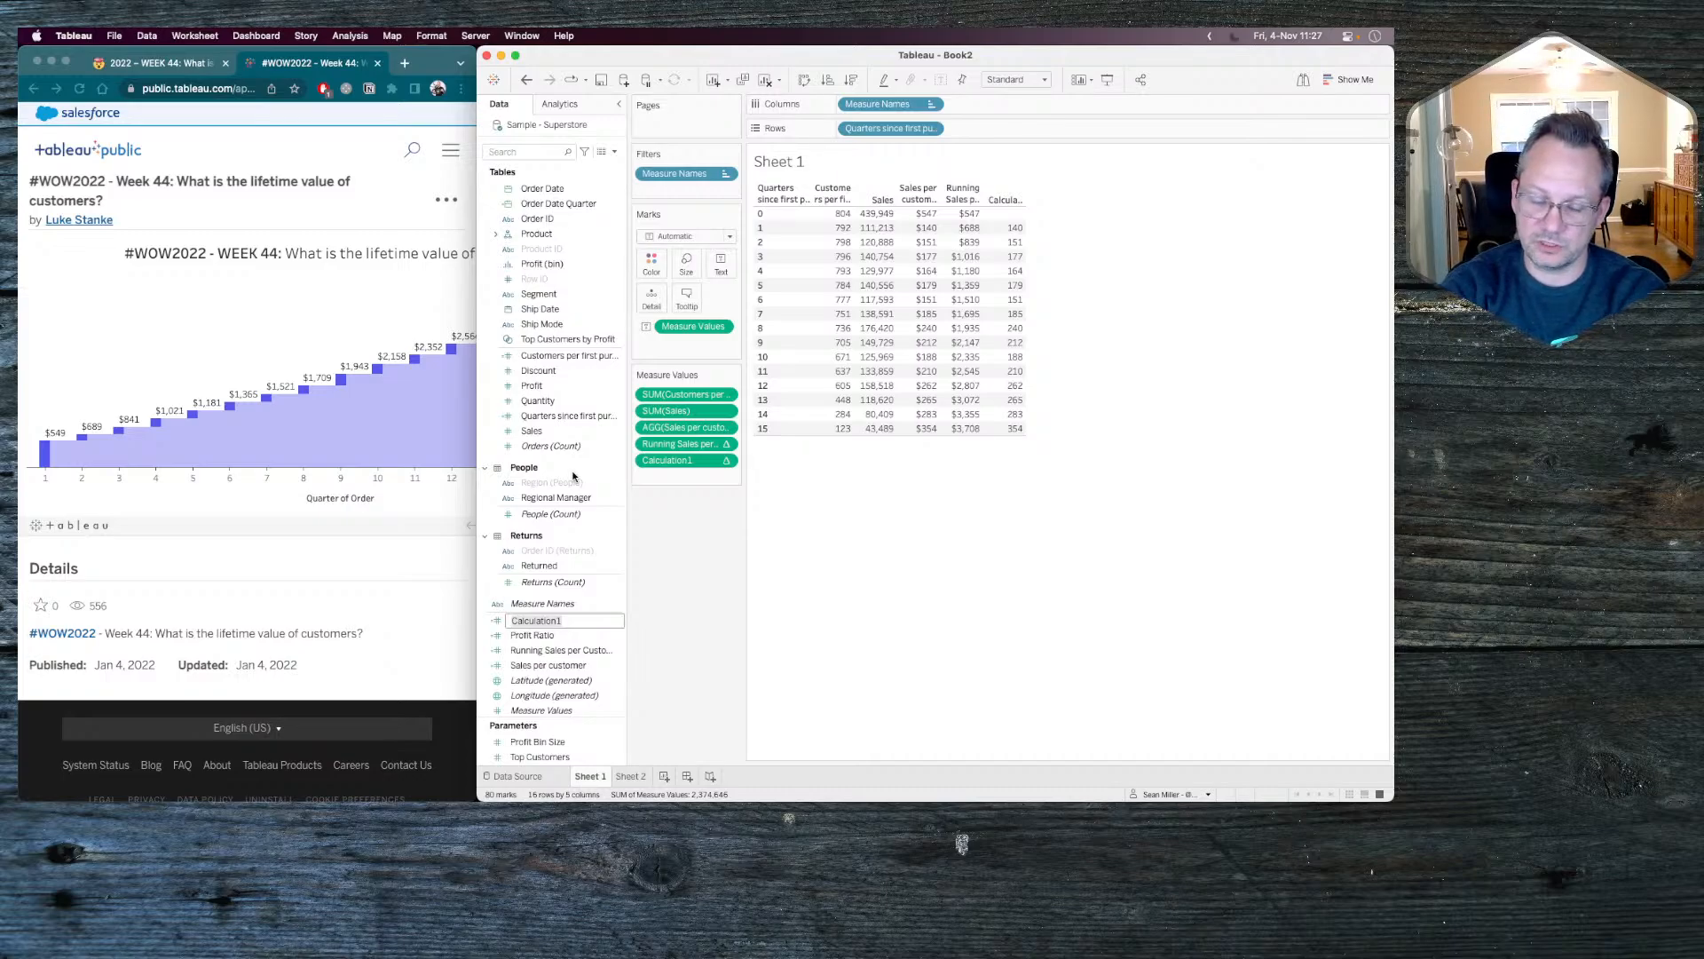
pyautogui.write('Difference in R')
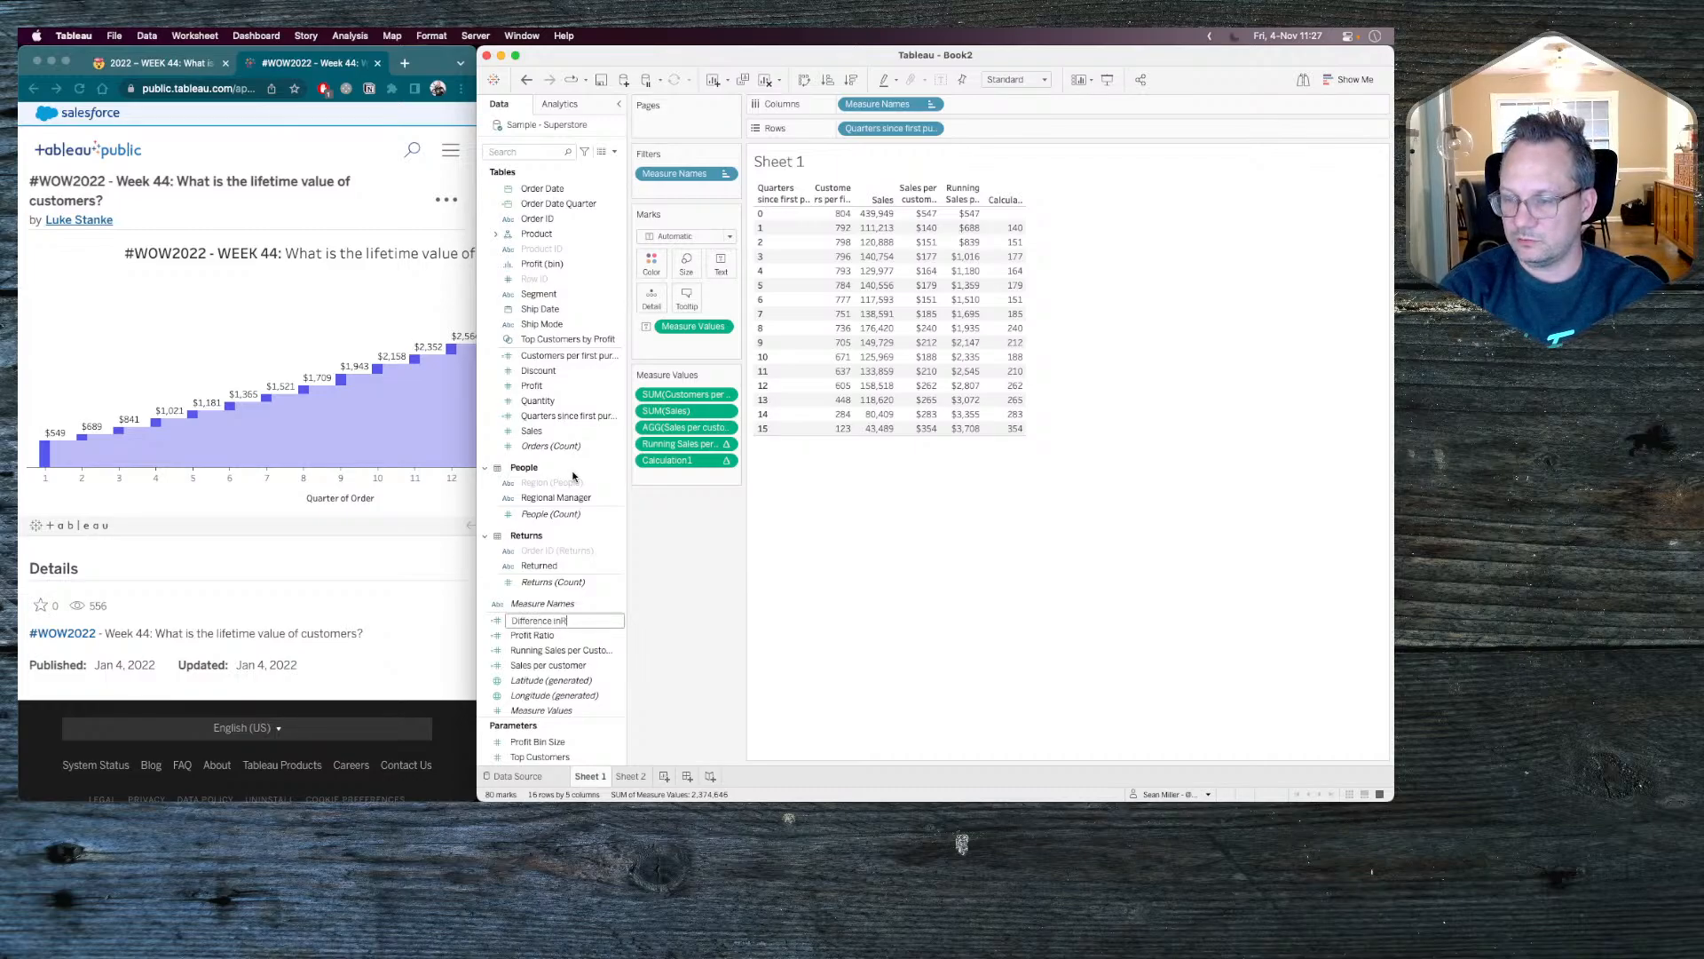
pyautogui.press('BackSpace')
pyautogui.write('from ')
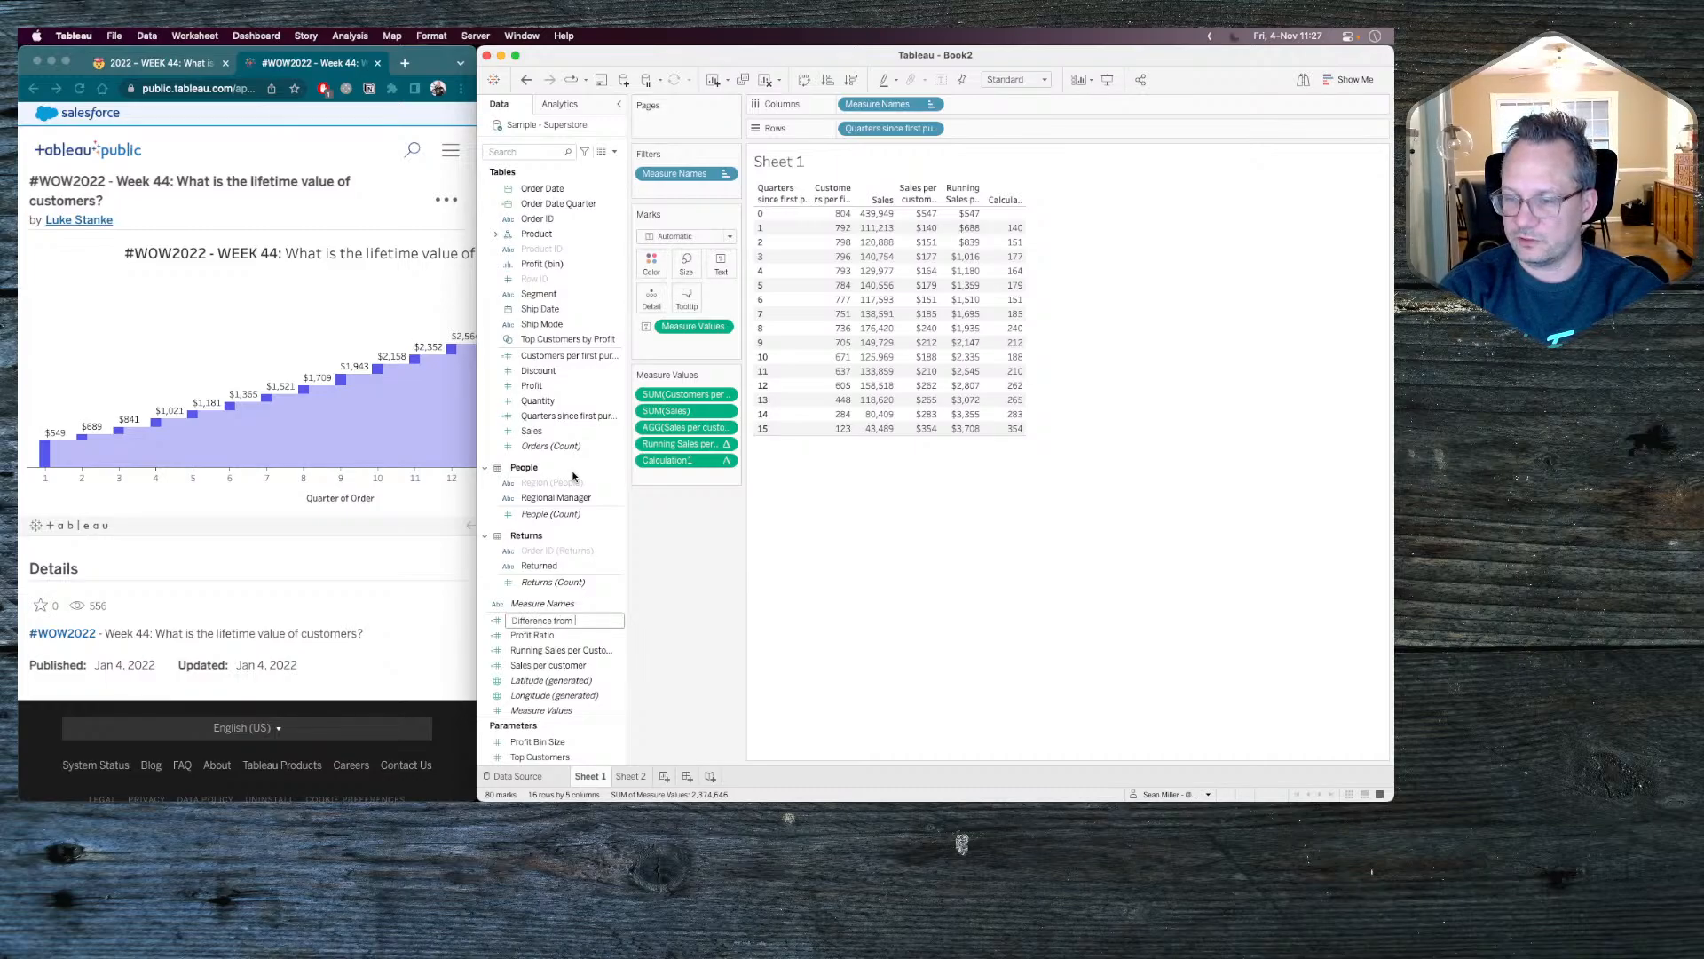
pyautogui.write('Runn')
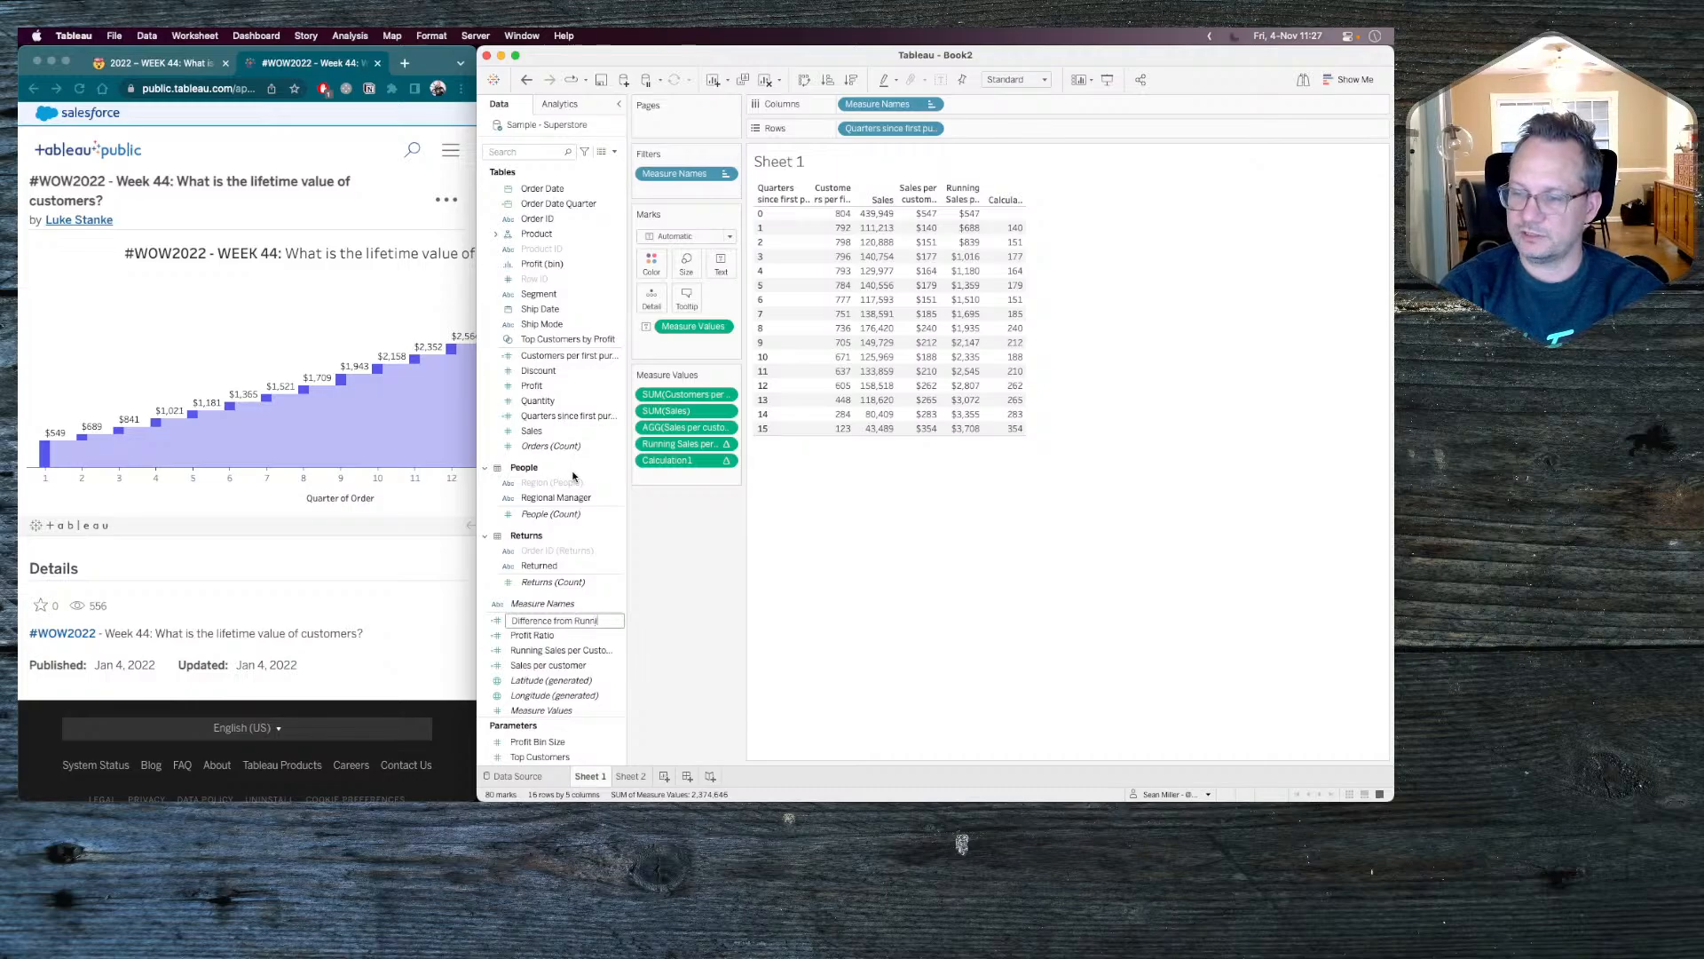
pyautogui.write('ing Sum')
pyautogui.press('Return')
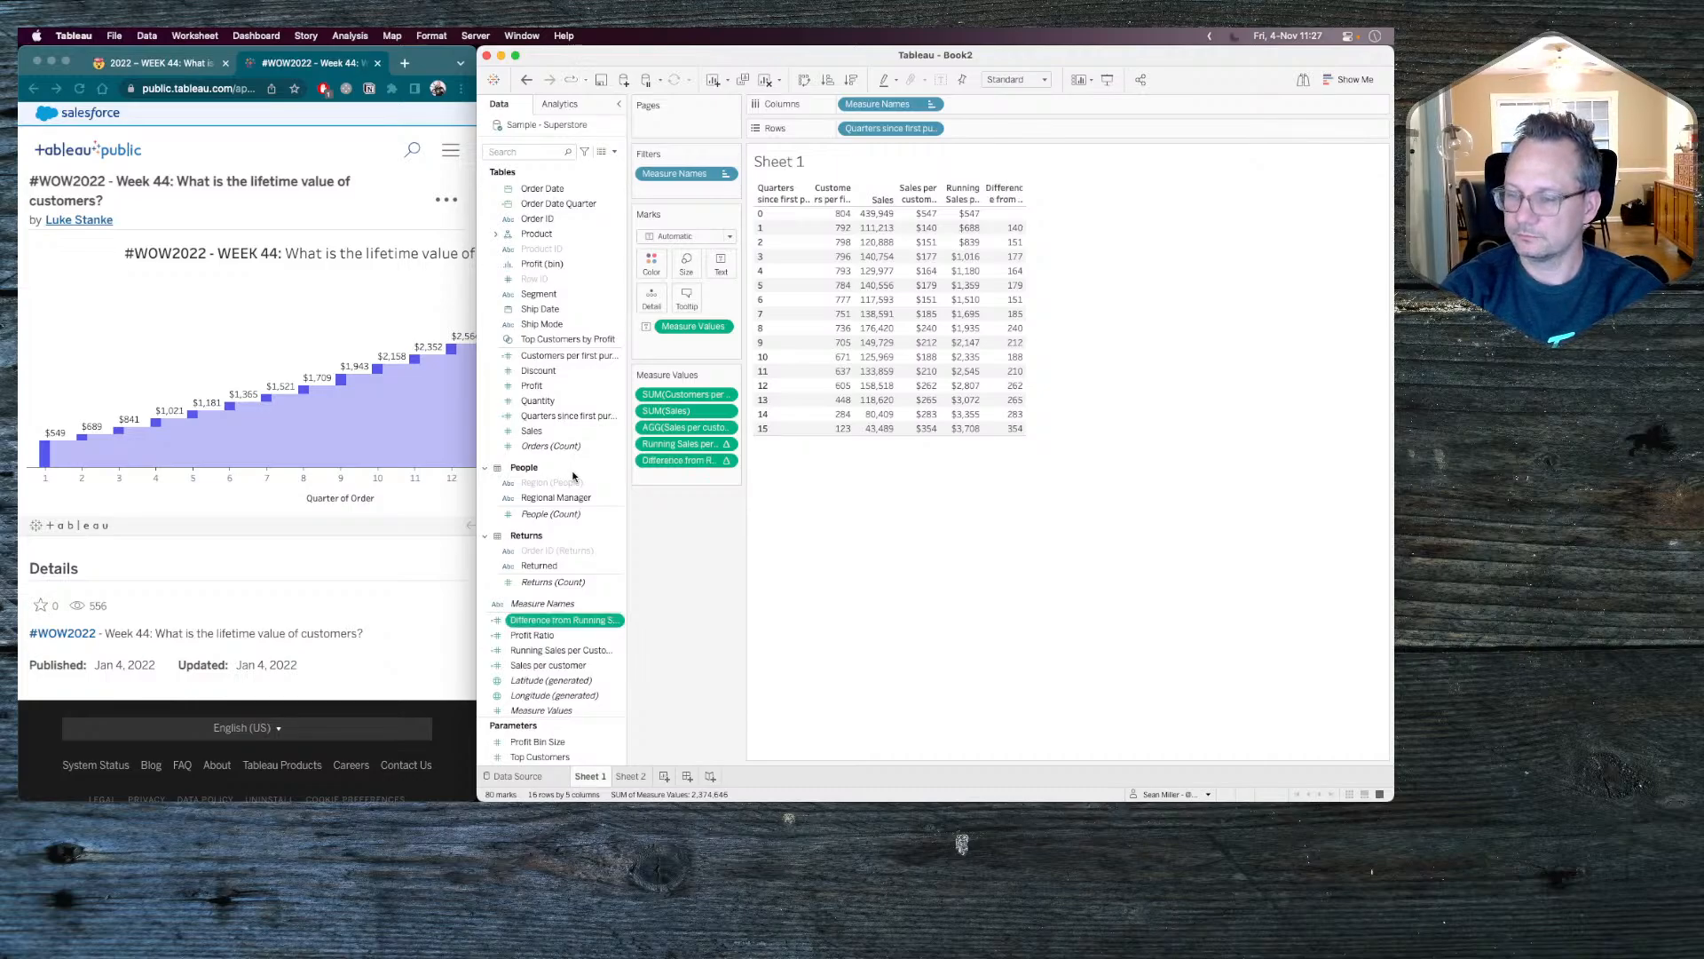
# Open the Difference from Running Sum calculation, review its RUNNING_SUM and LOOKUP formula, and close it without changes.
pyautogui.rightClick(550, 621)
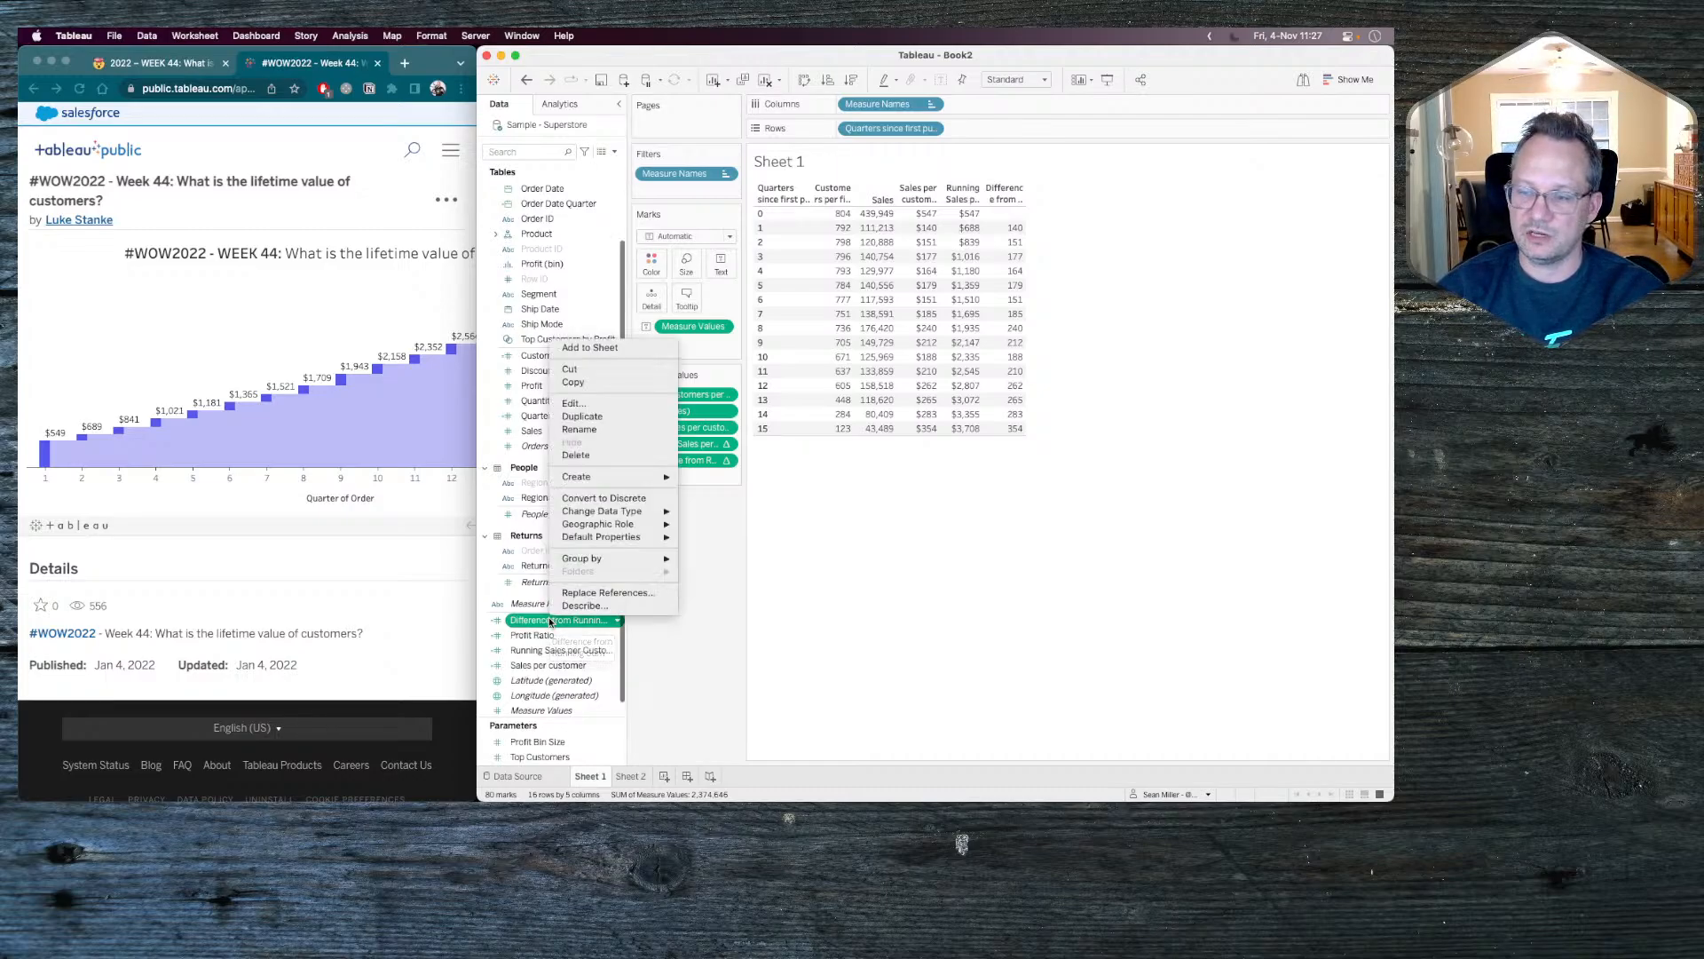
pyautogui.click(597, 402)
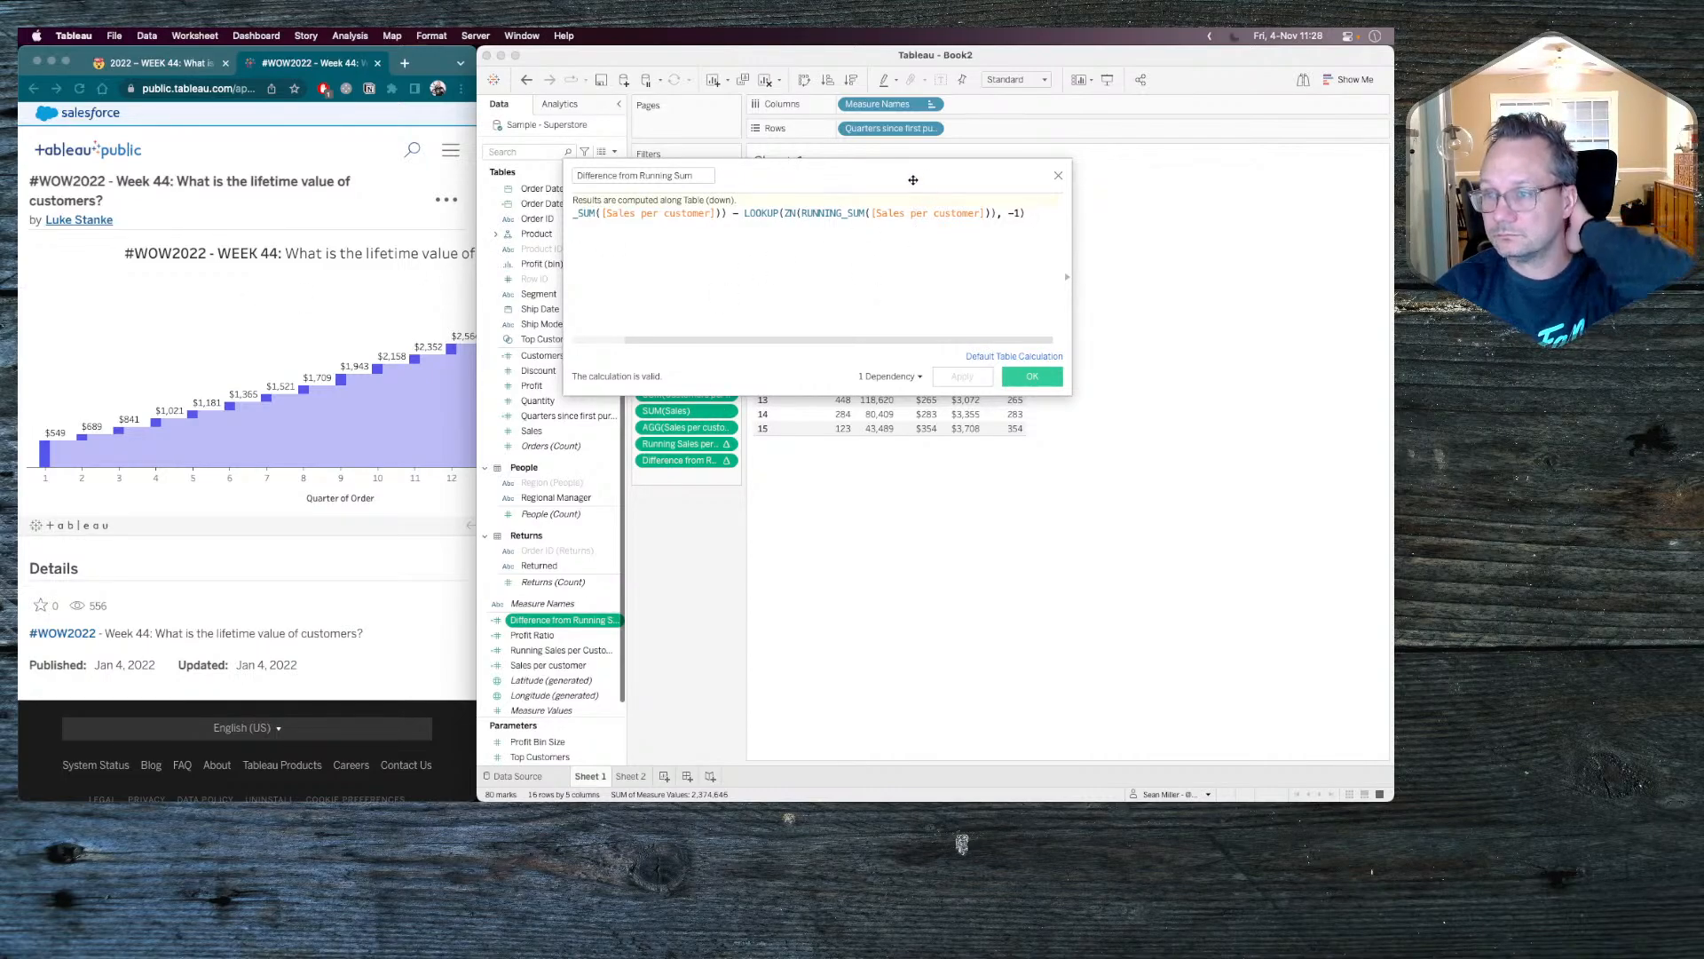
pyautogui.moveTo(912, 179); pyautogui.dragTo(1006, 308)
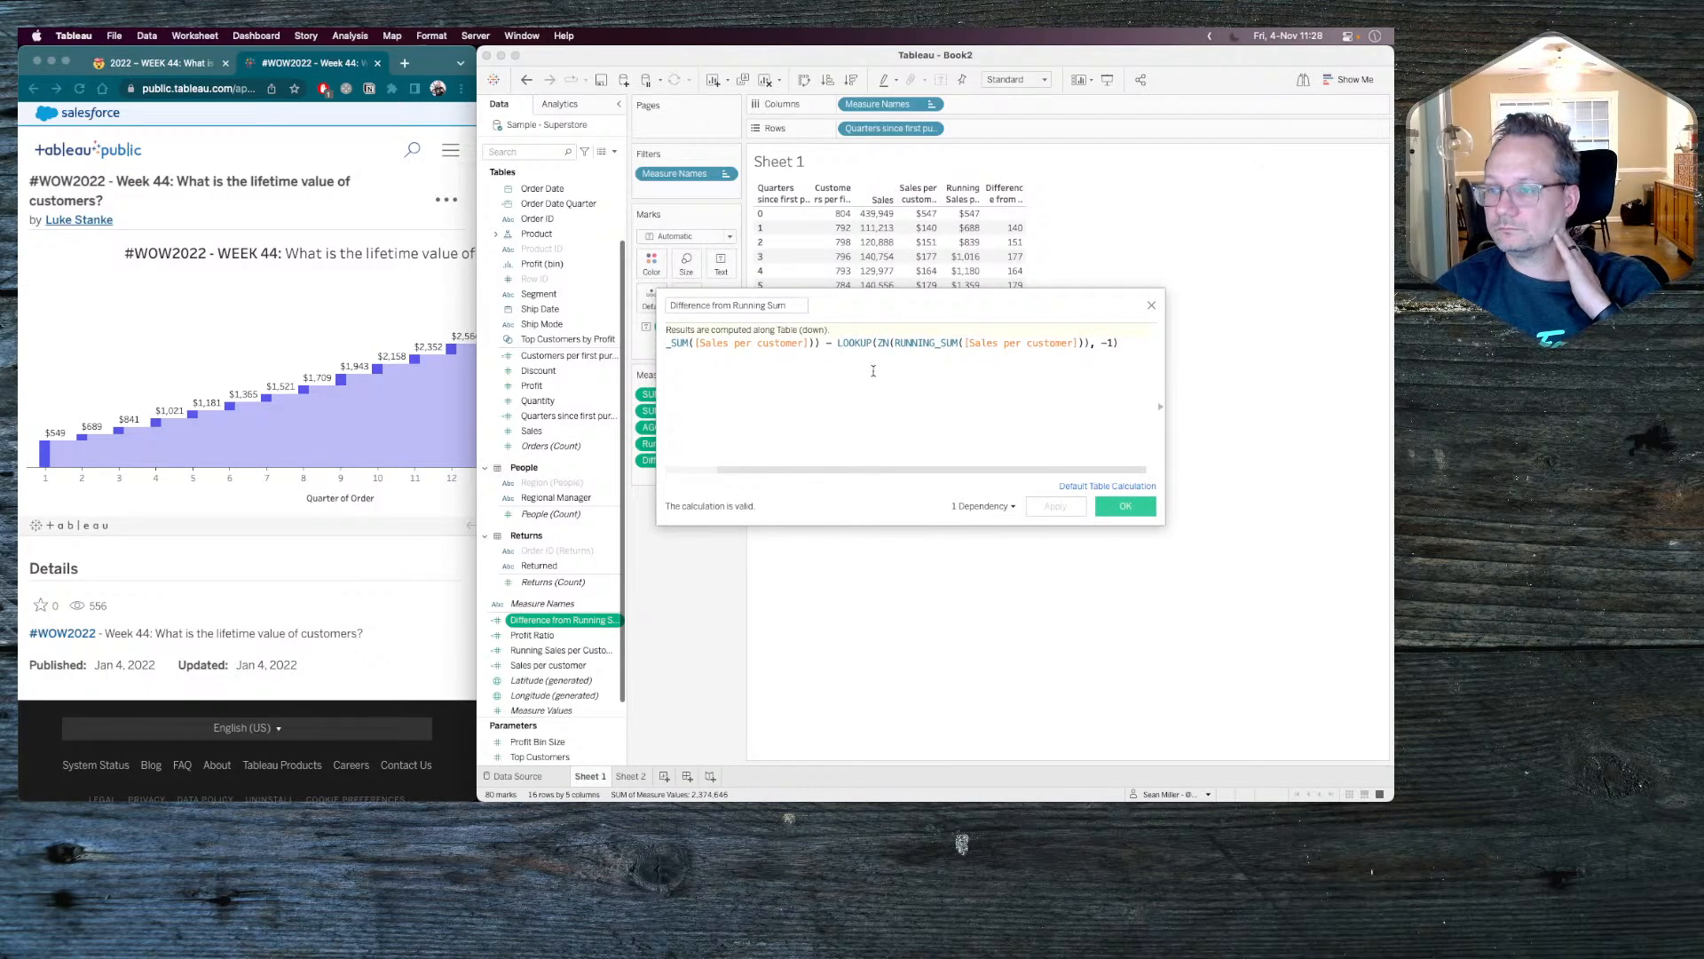
pyautogui.hscroll(-2, 874, 371)
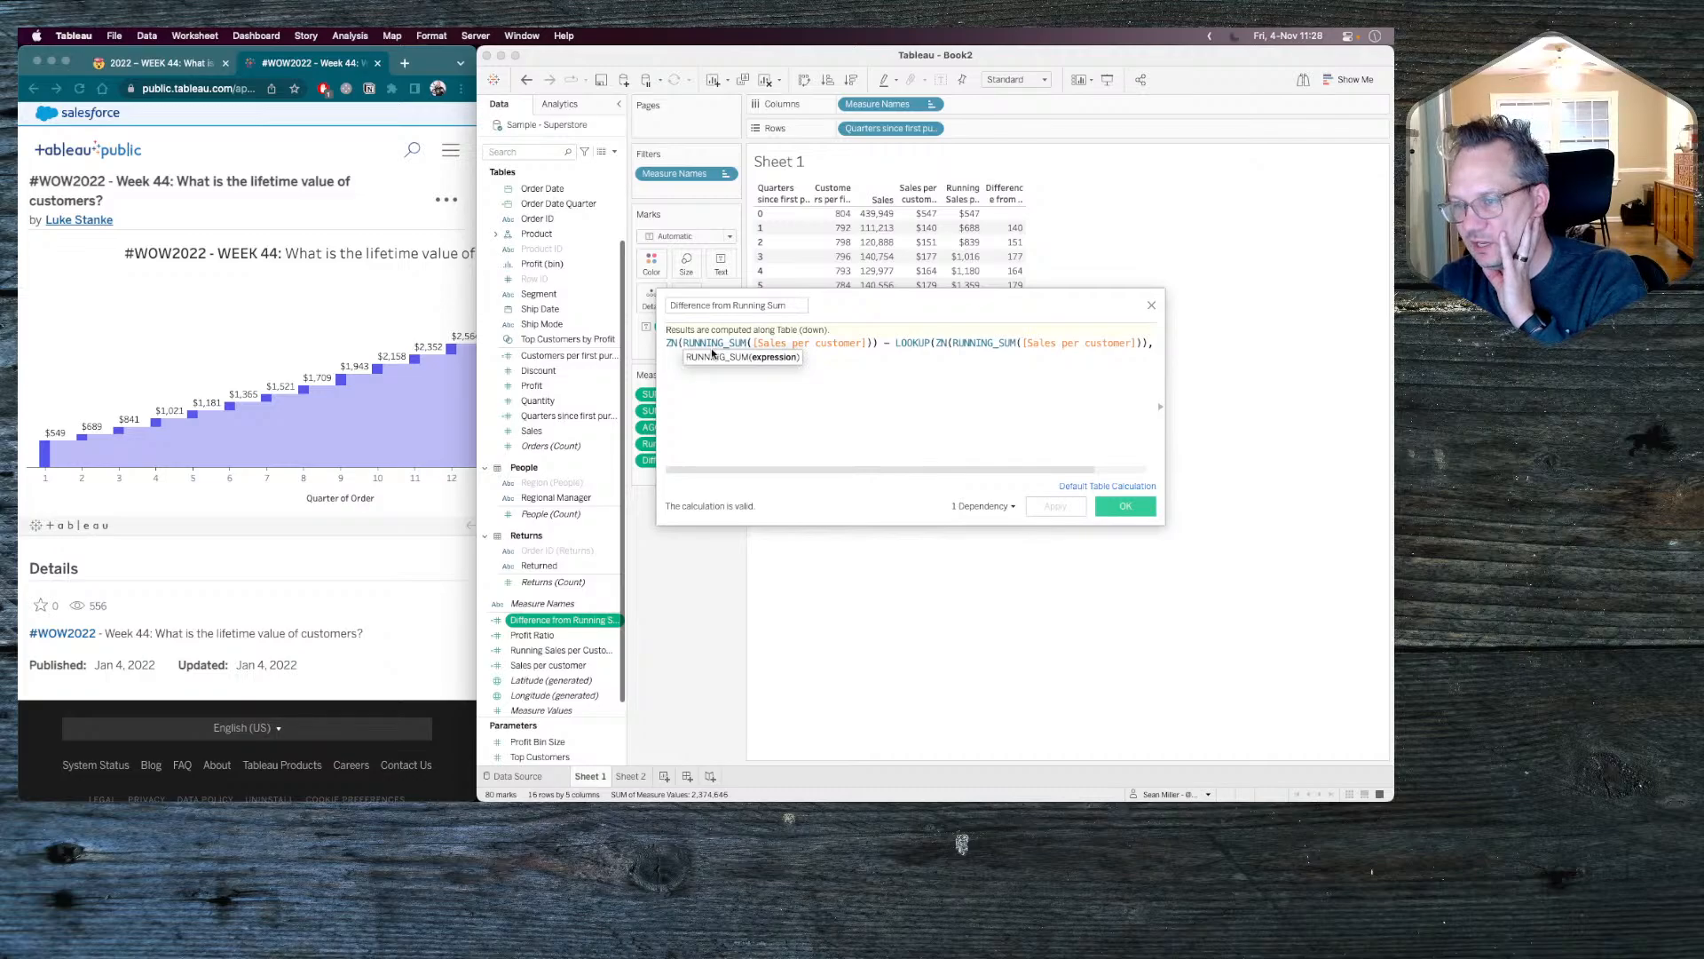
pyautogui.click(671, 342)
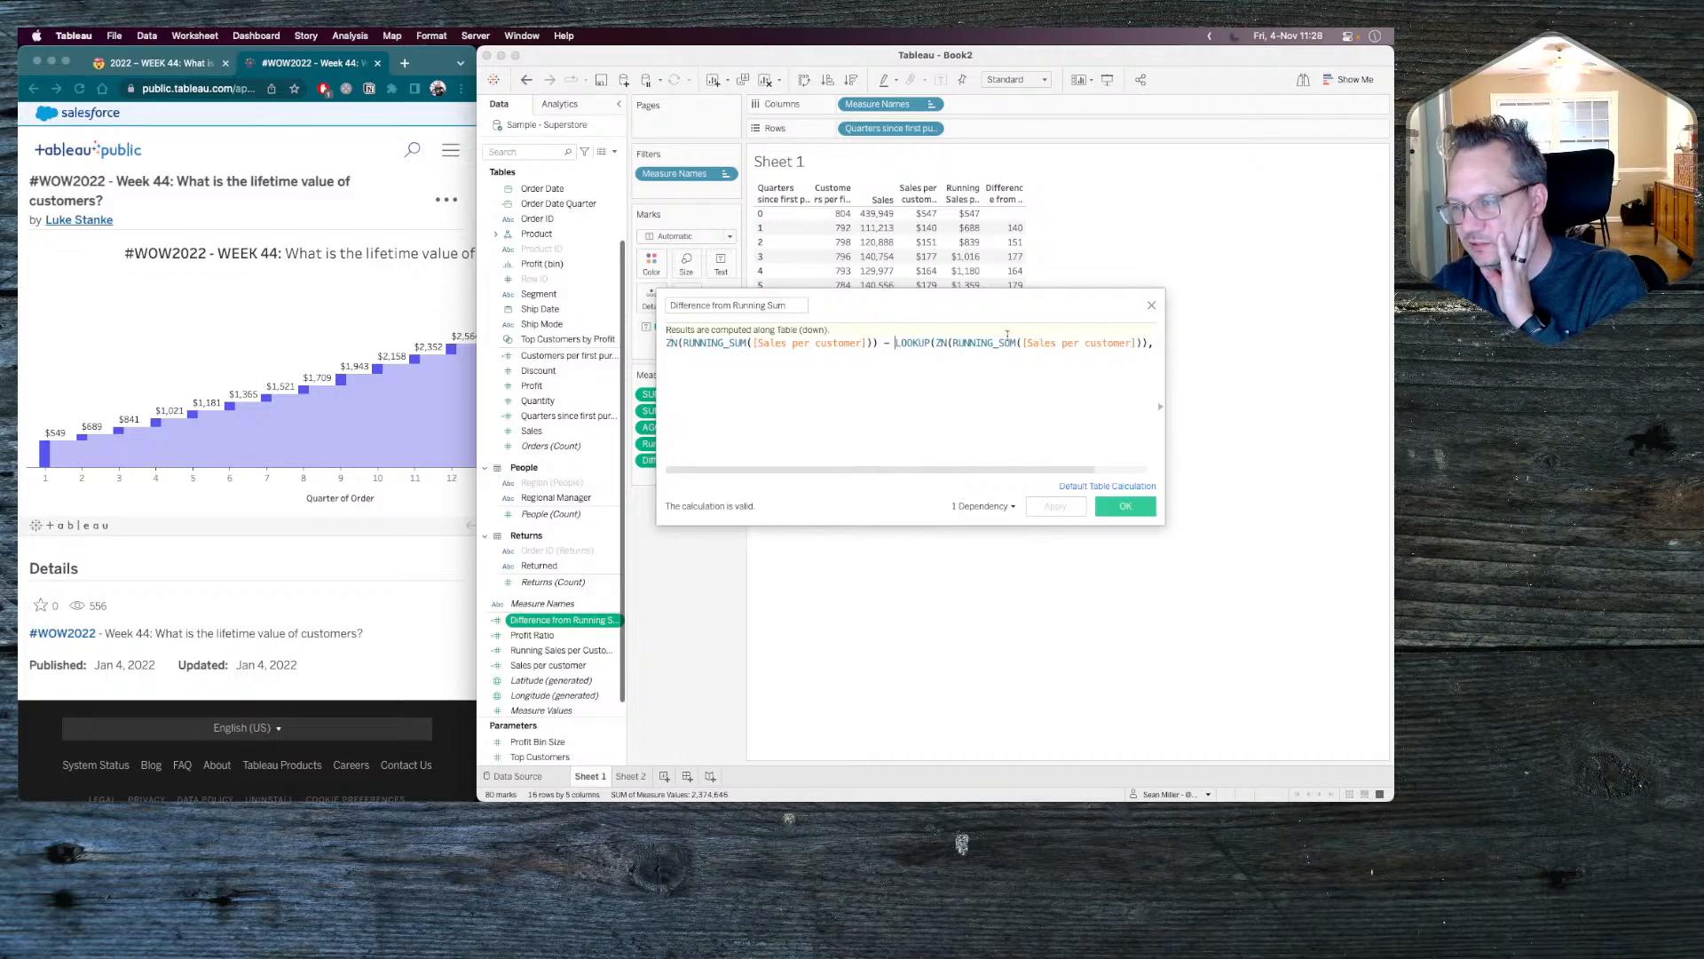
pyautogui.click(1151, 305)
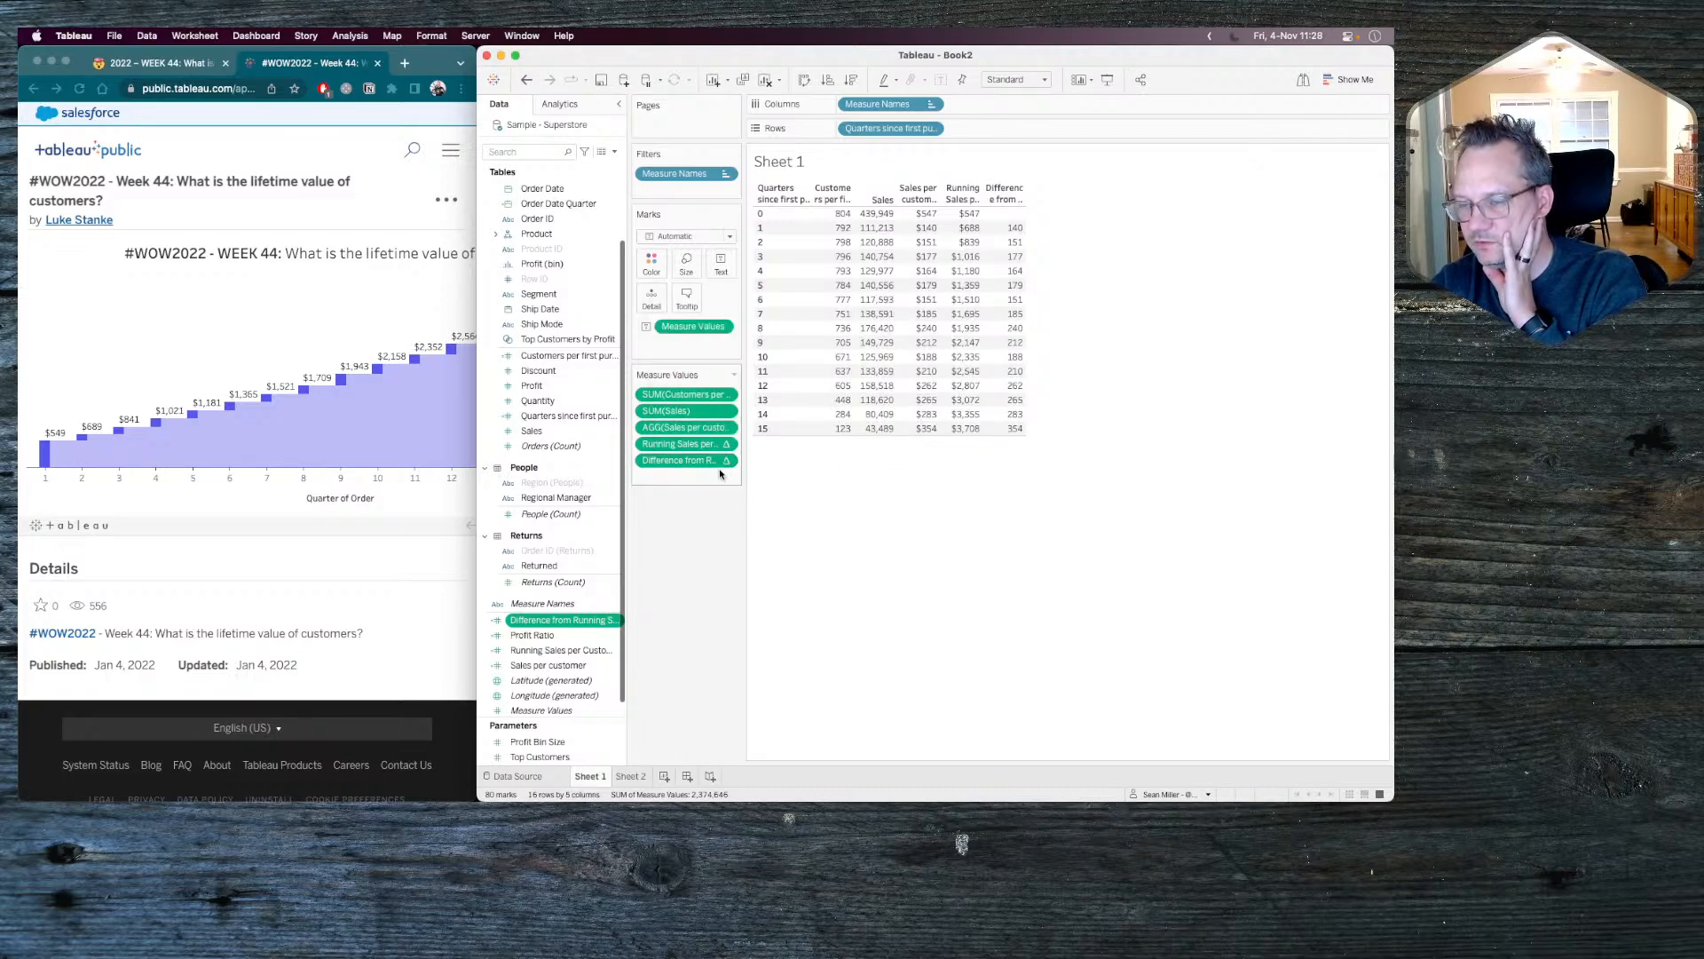
# On Sheet 2, size the Gantt bars by Difference from Running Sum and check the bars' tooltips.
pyautogui.click(634, 776)
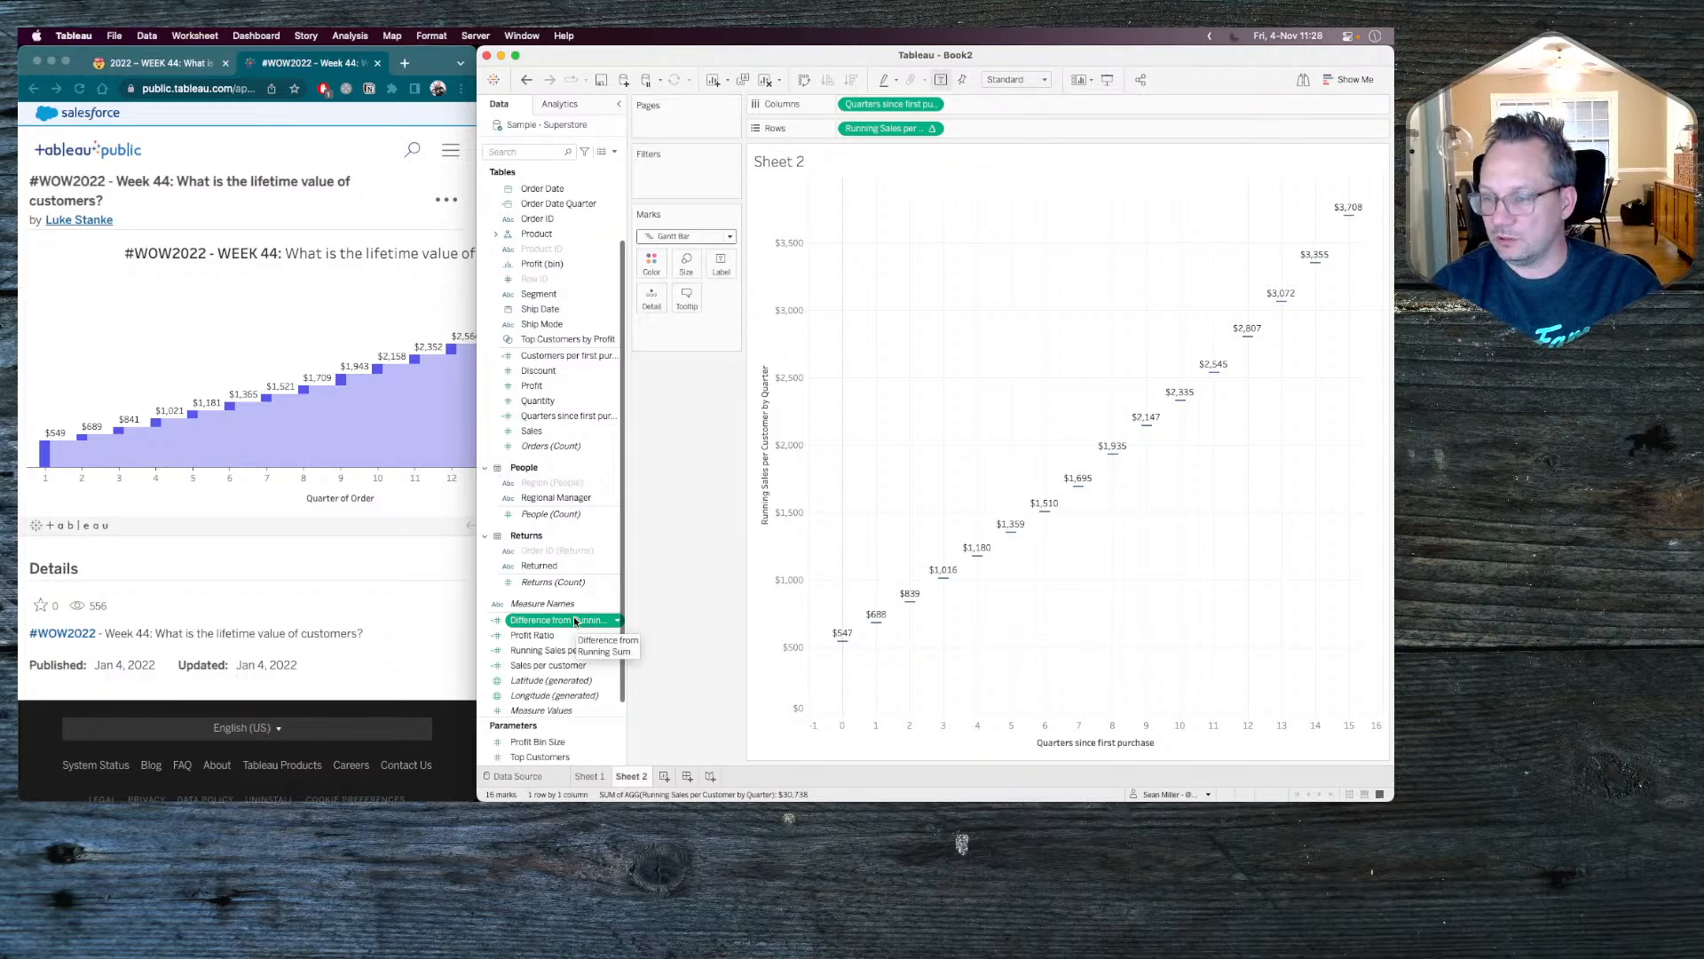
pyautogui.moveTo(559, 623)
pyautogui.mouseDown()
pyautogui.moveTo(852, 635)
pyautogui.moveTo(661, 648)
pyautogui.moveTo(551, 627)
pyautogui.mouseUp()
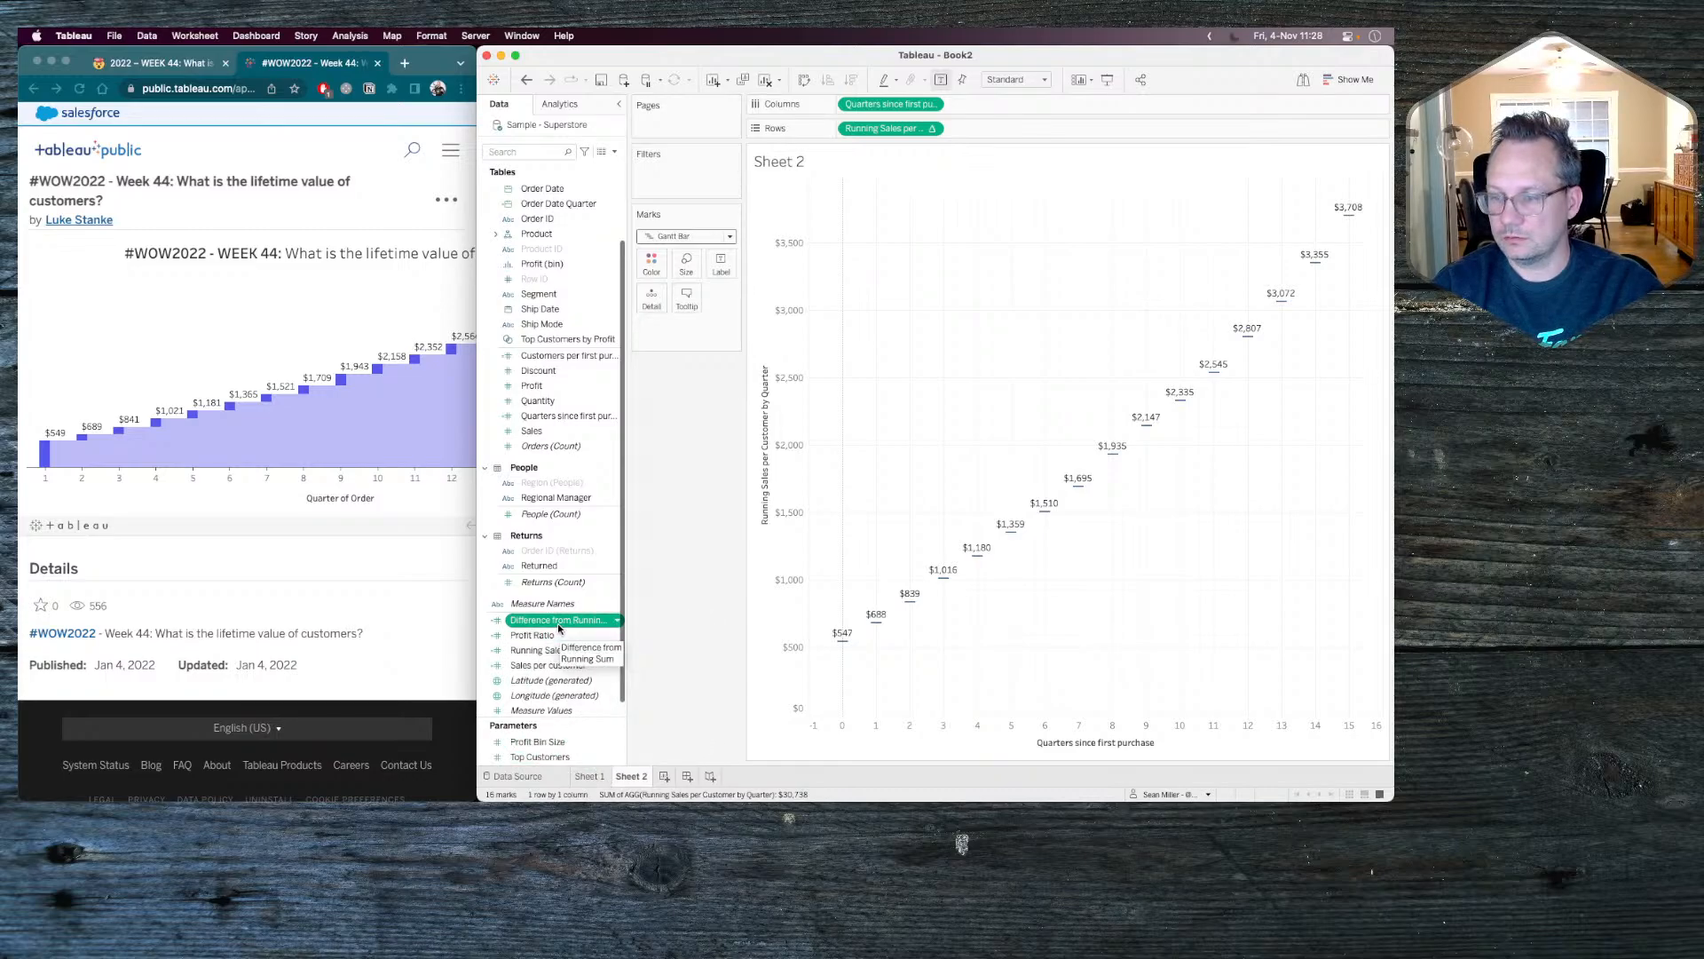
pyautogui.moveTo(557, 623); pyautogui.dragTo(686, 265)
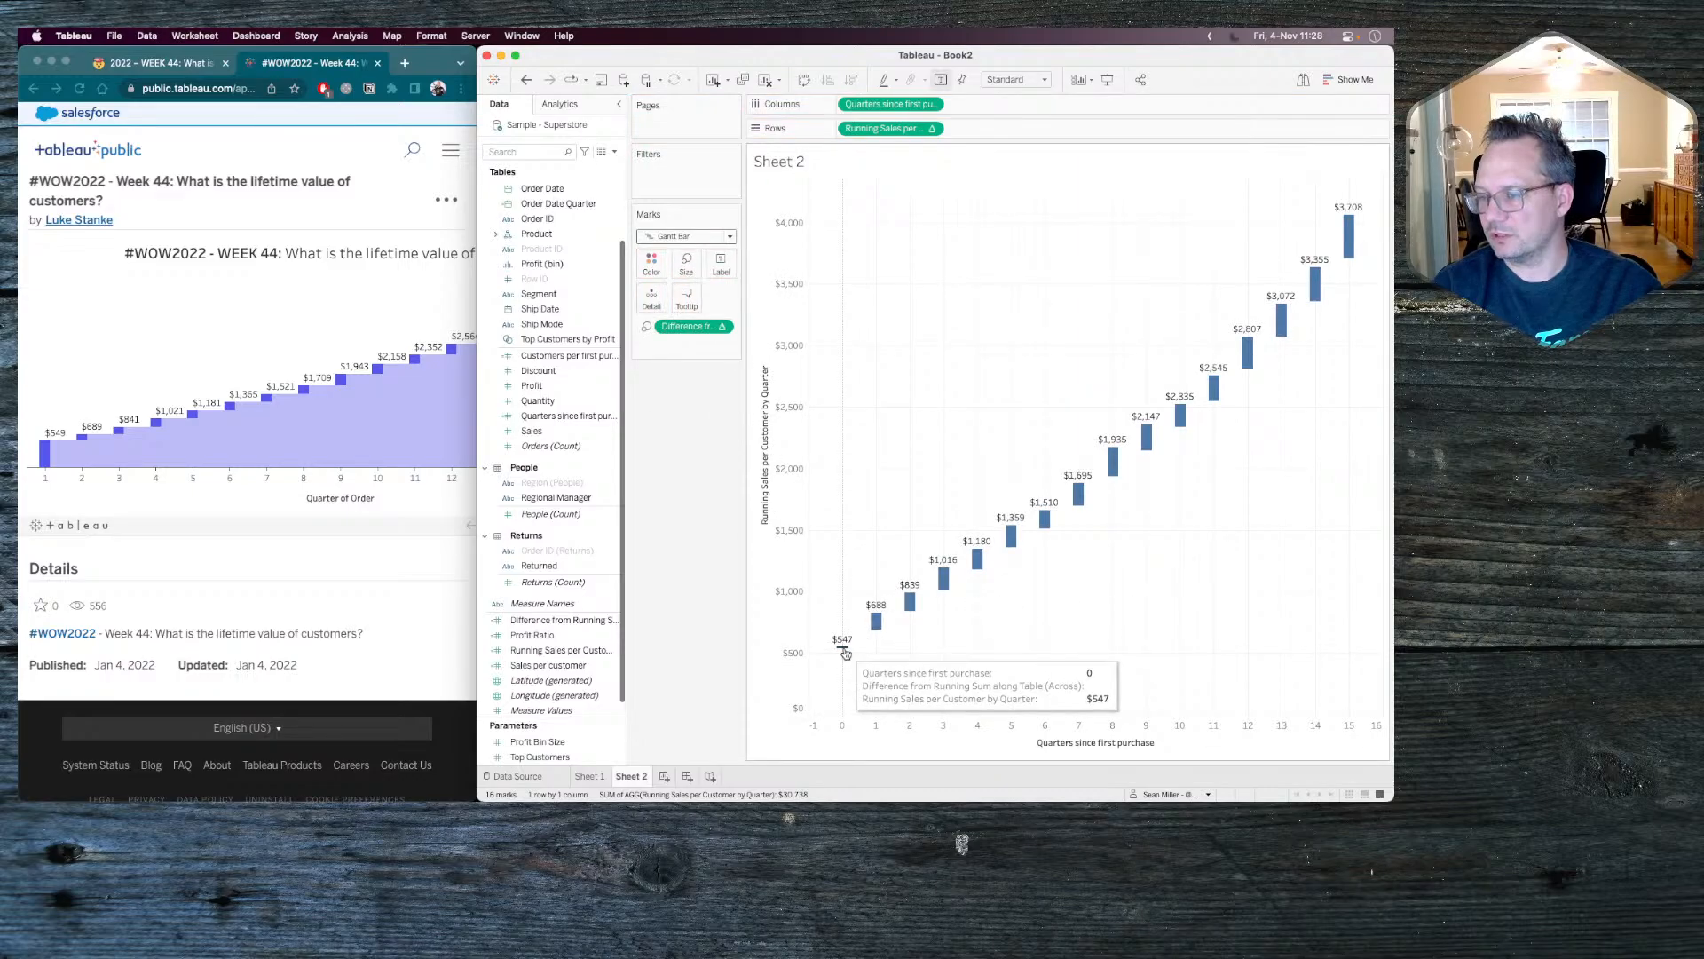
pyautogui.moveTo(879, 622)
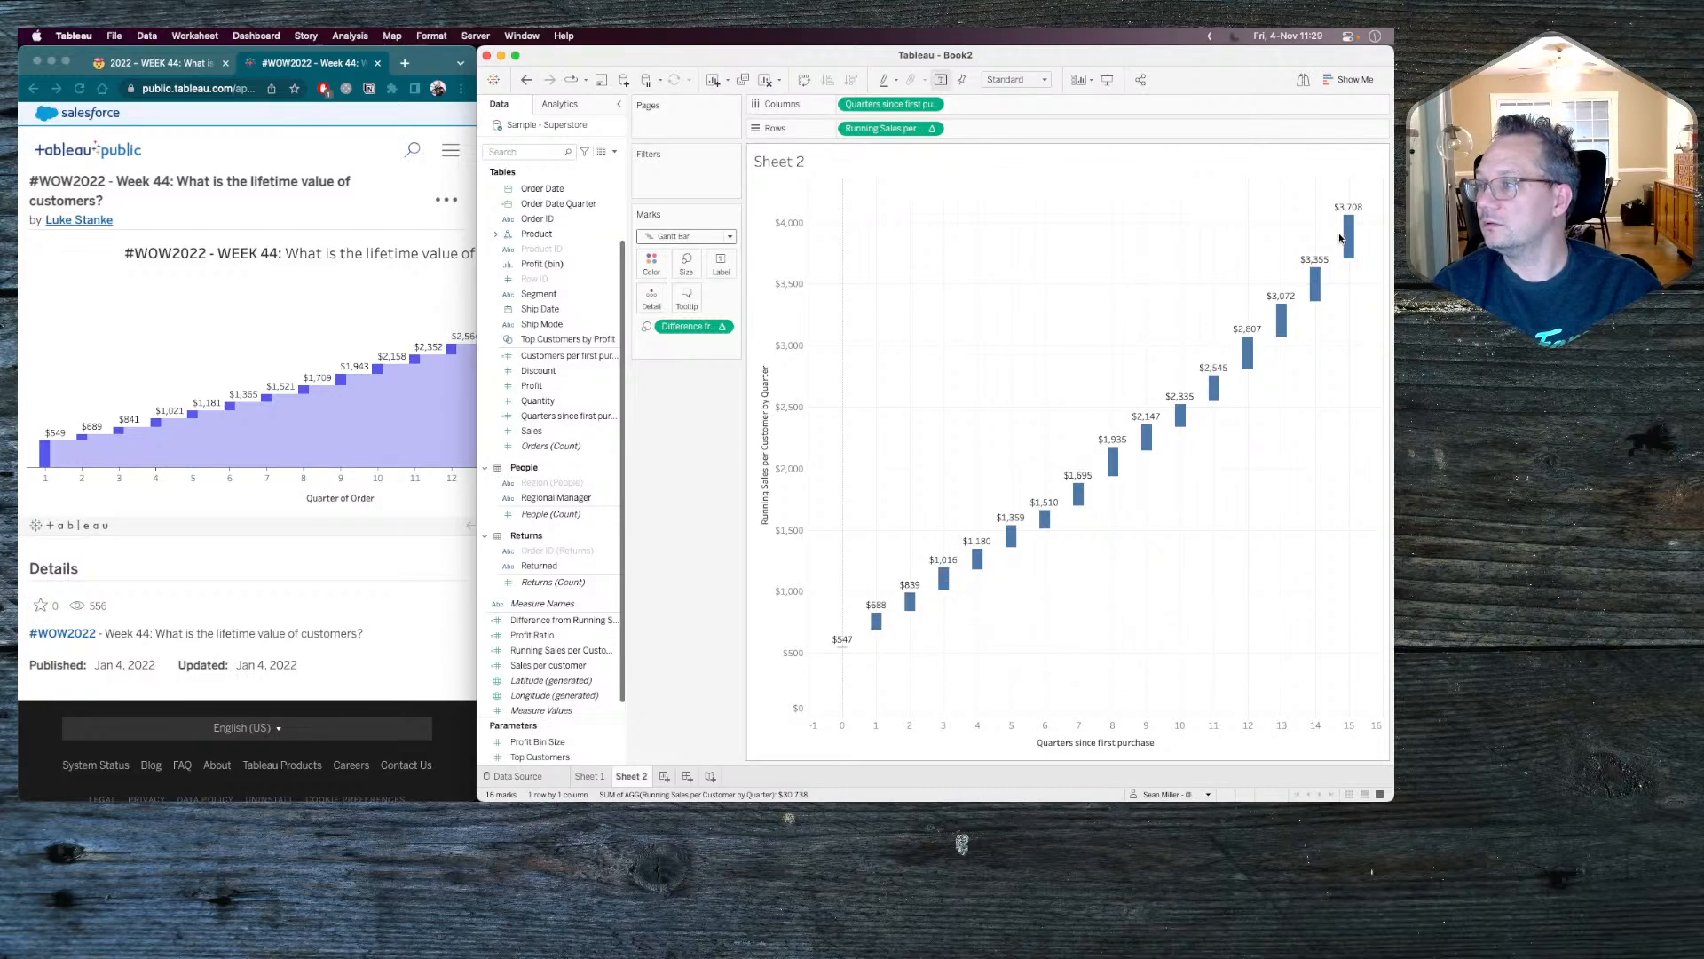
pyautogui.moveTo(844, 654)
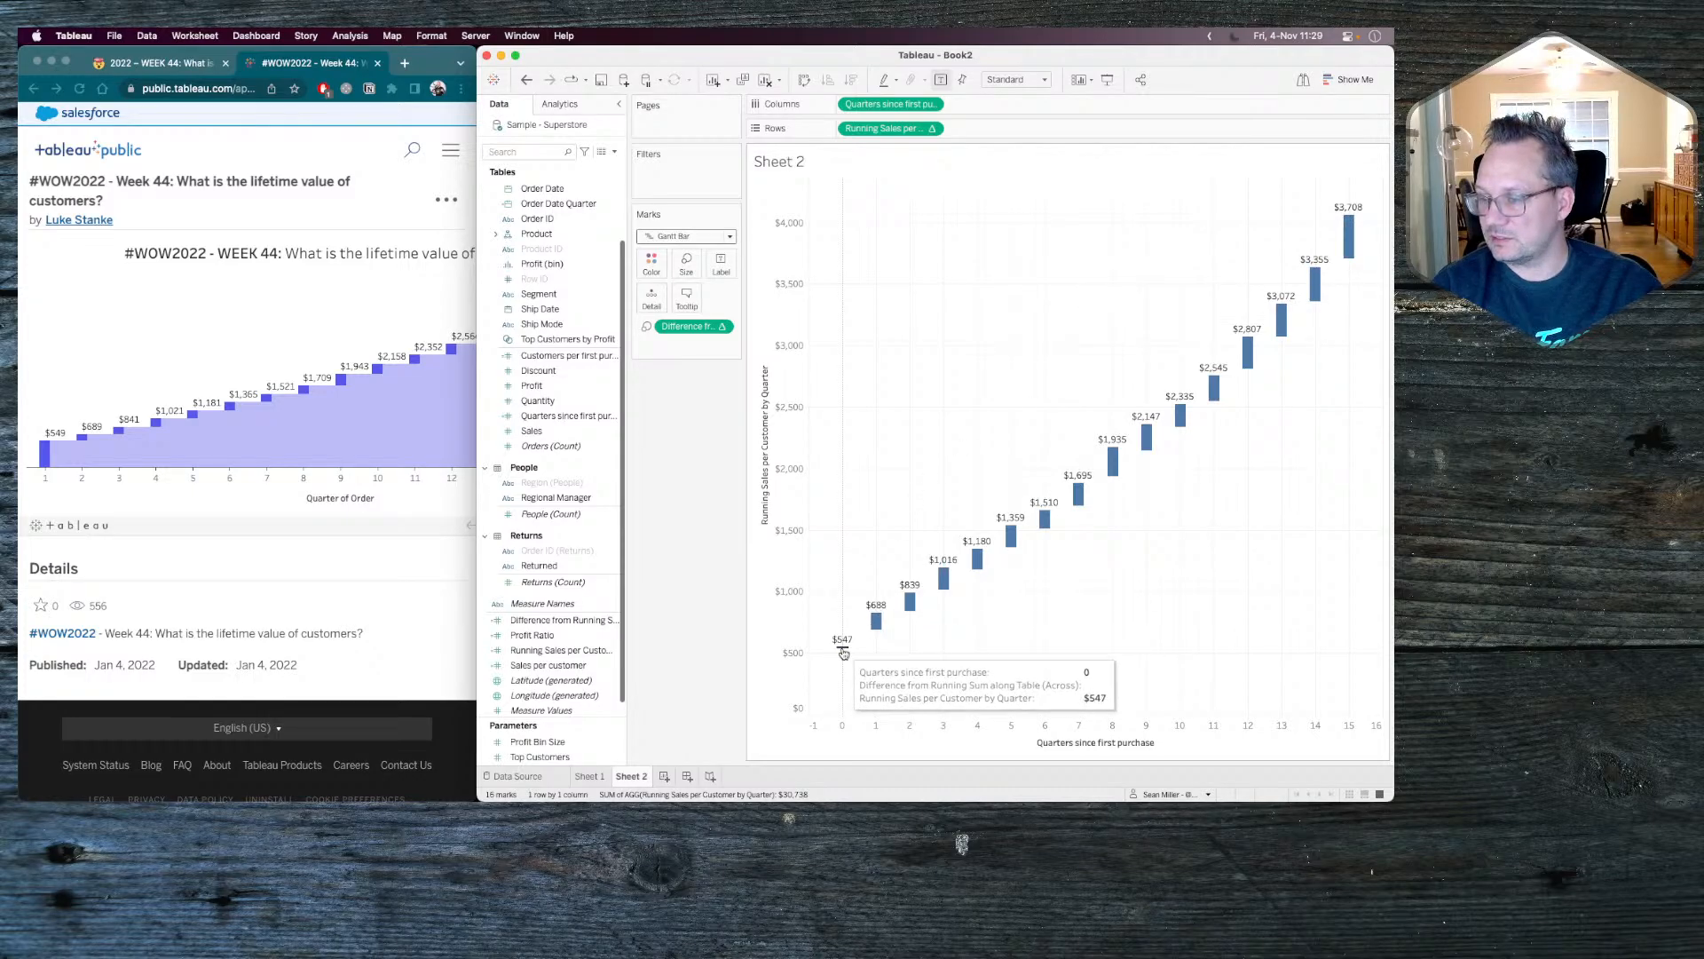
# Negate the Gantt bars' size measure to -[Difference from Running Sum] and inspect the quarter 2 bar.
pyautogui.click(600, 518)
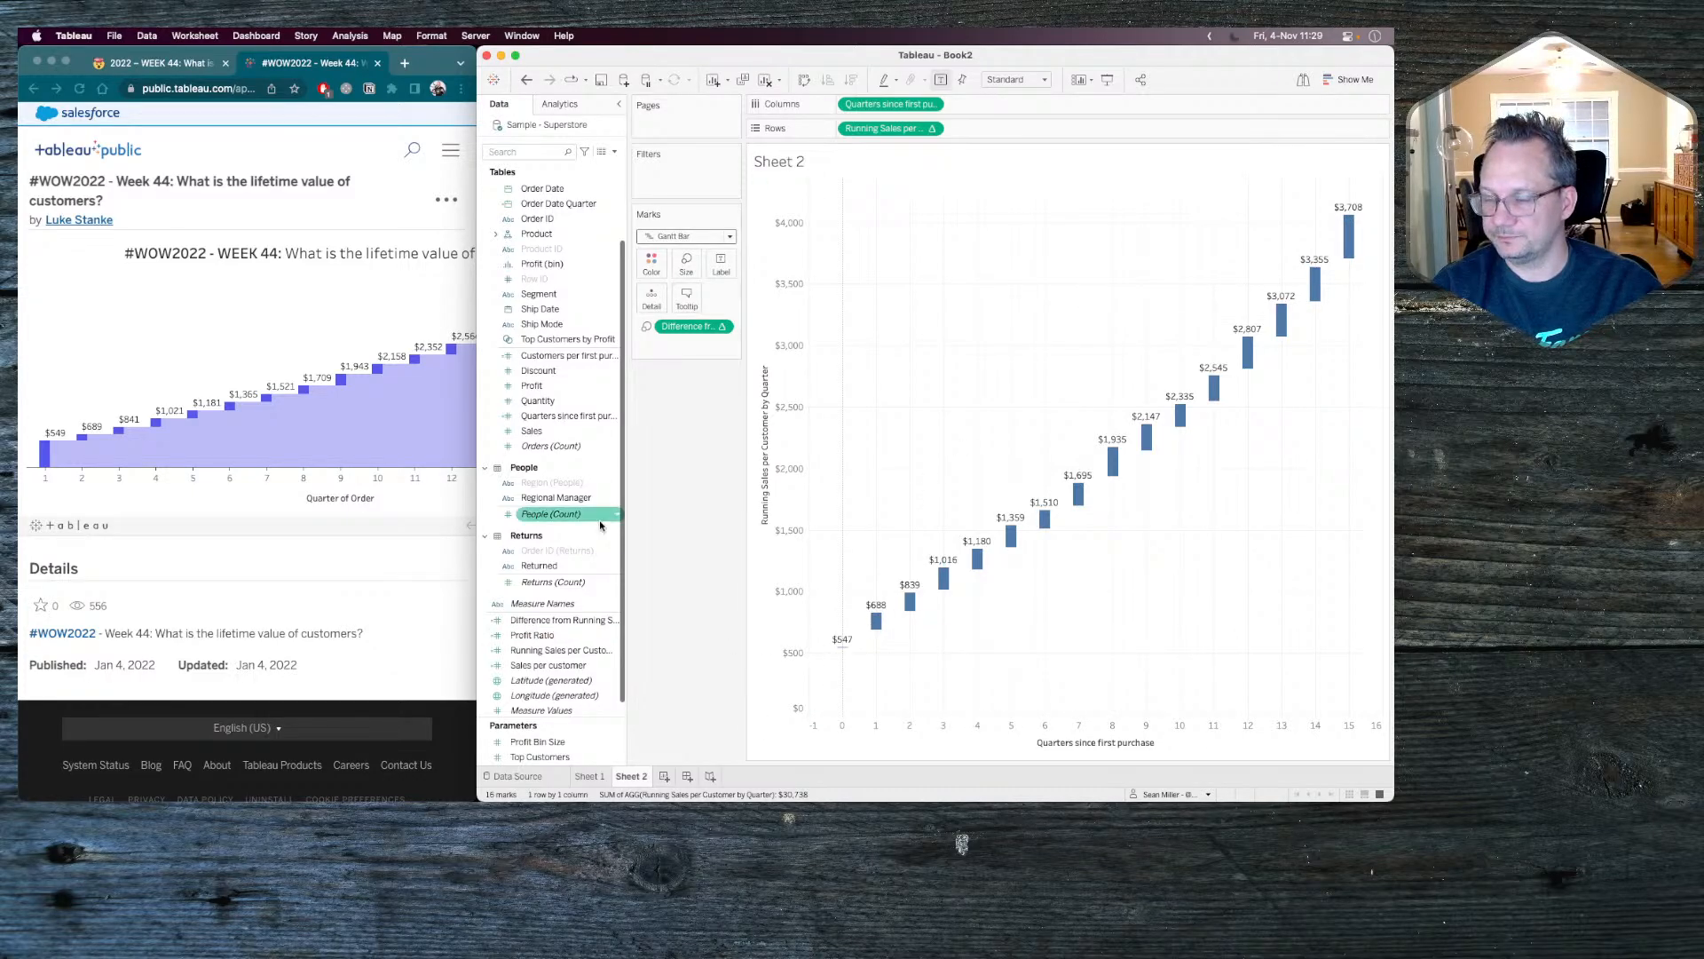
pyautogui.doubleClick(686, 327)
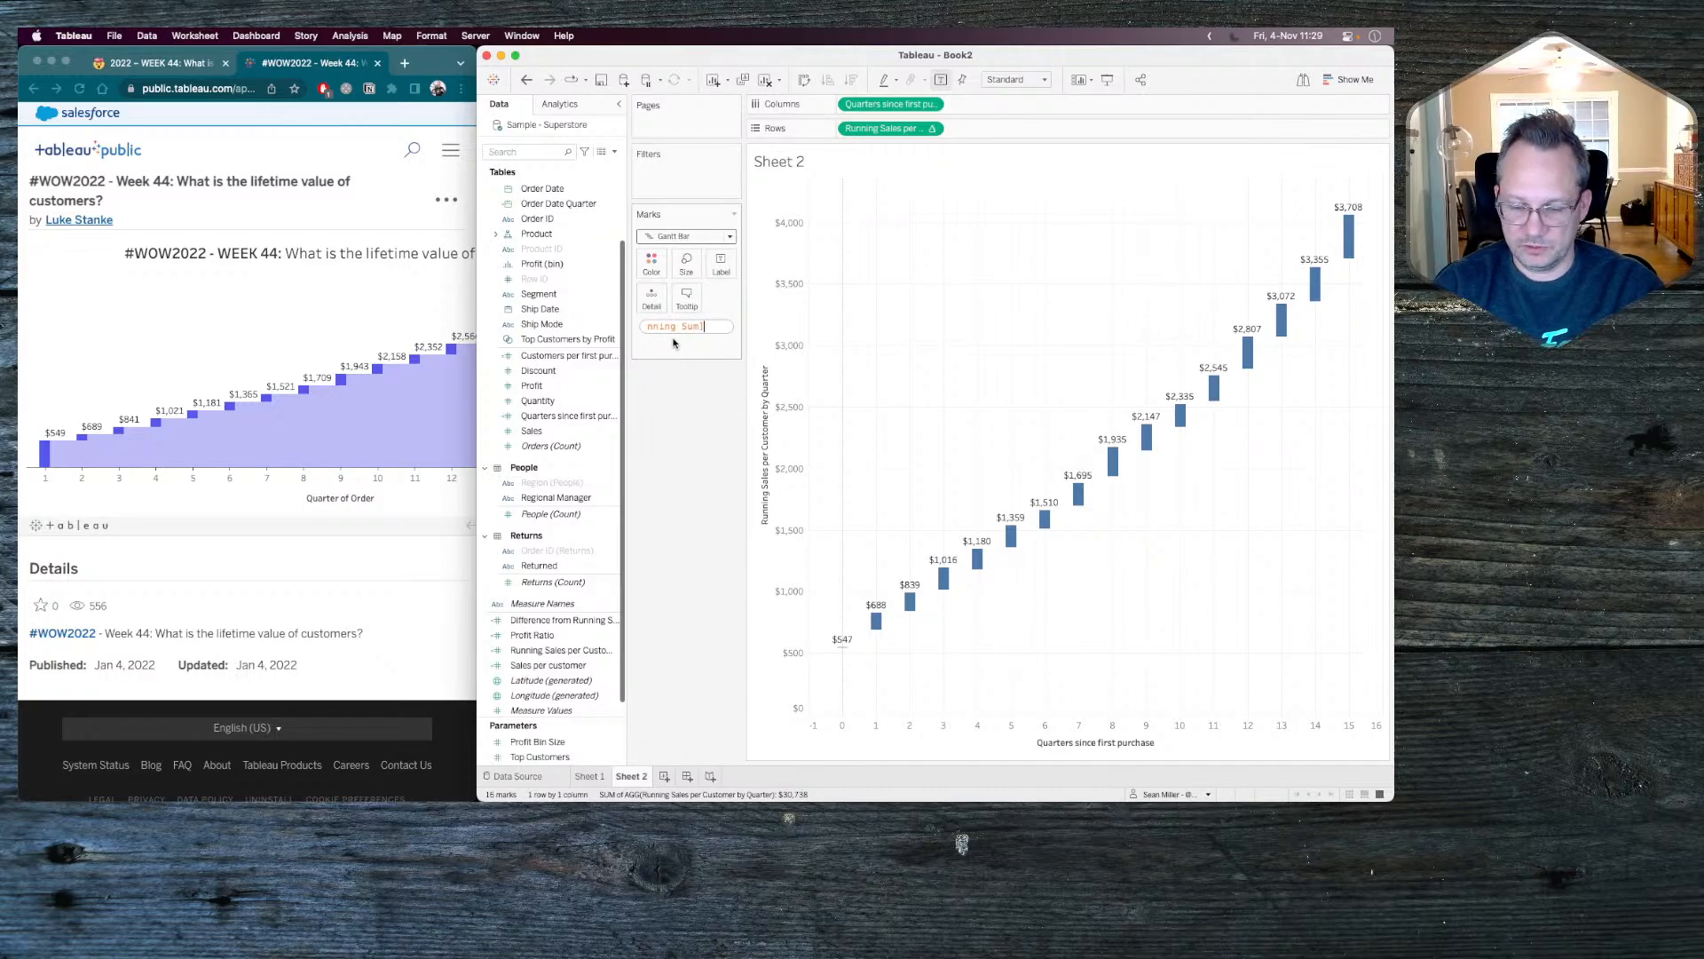
pyautogui.write('-[Difference f')
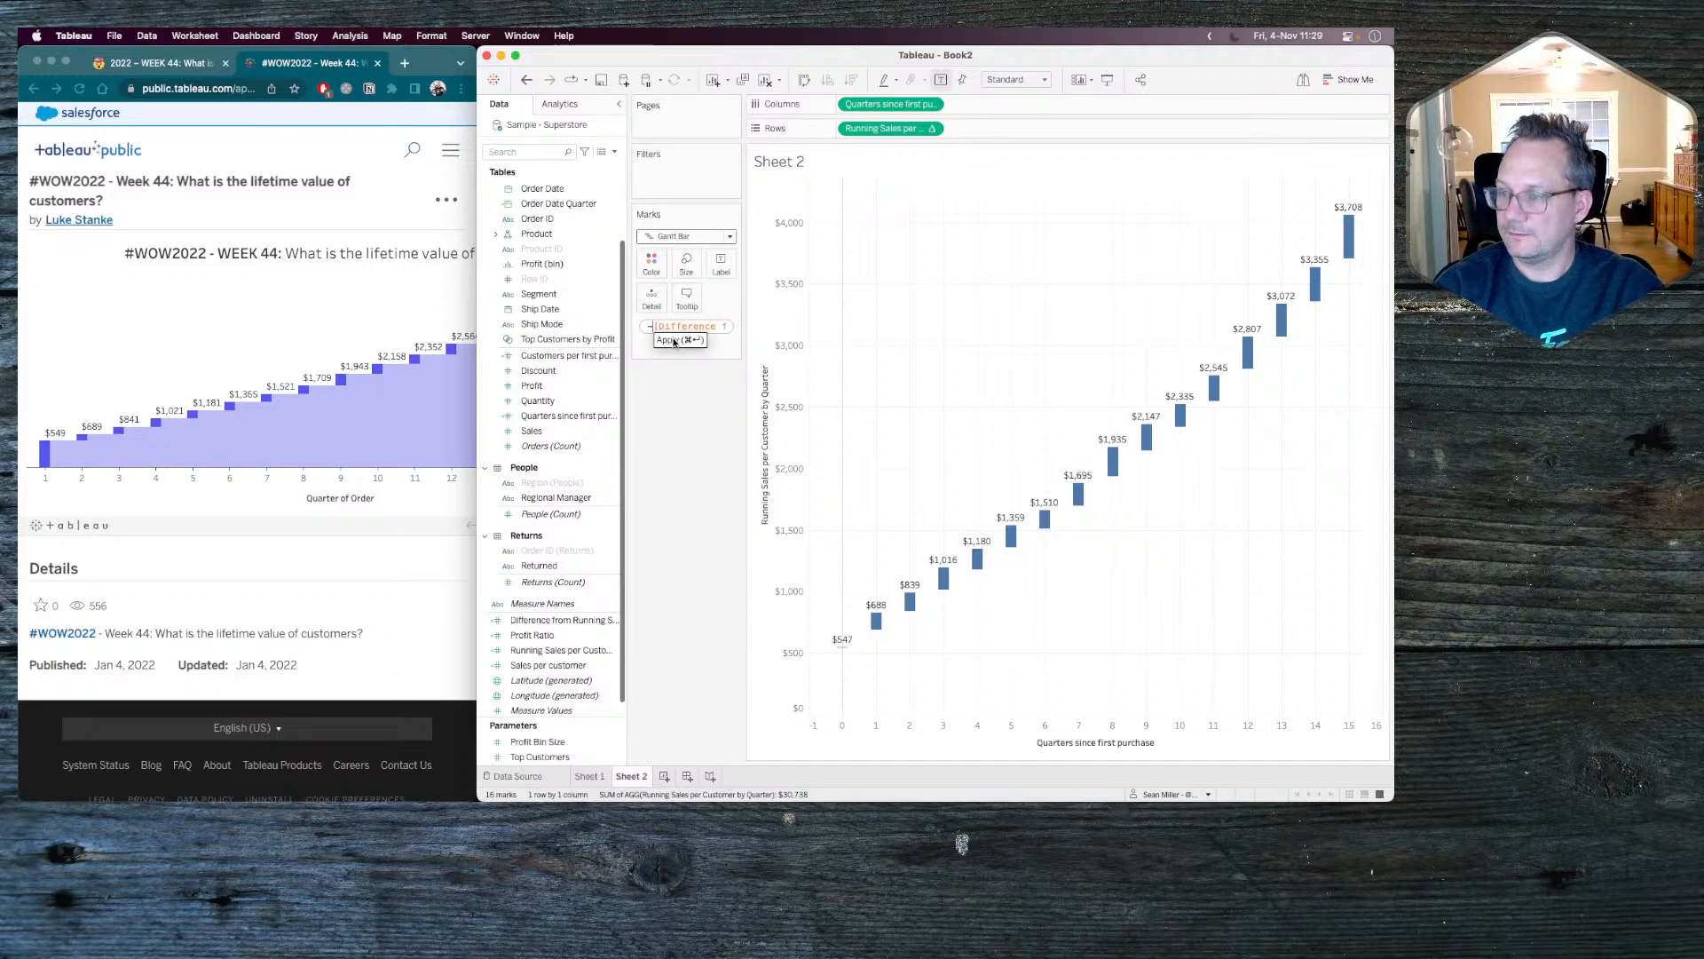
pyautogui.click(675, 340)
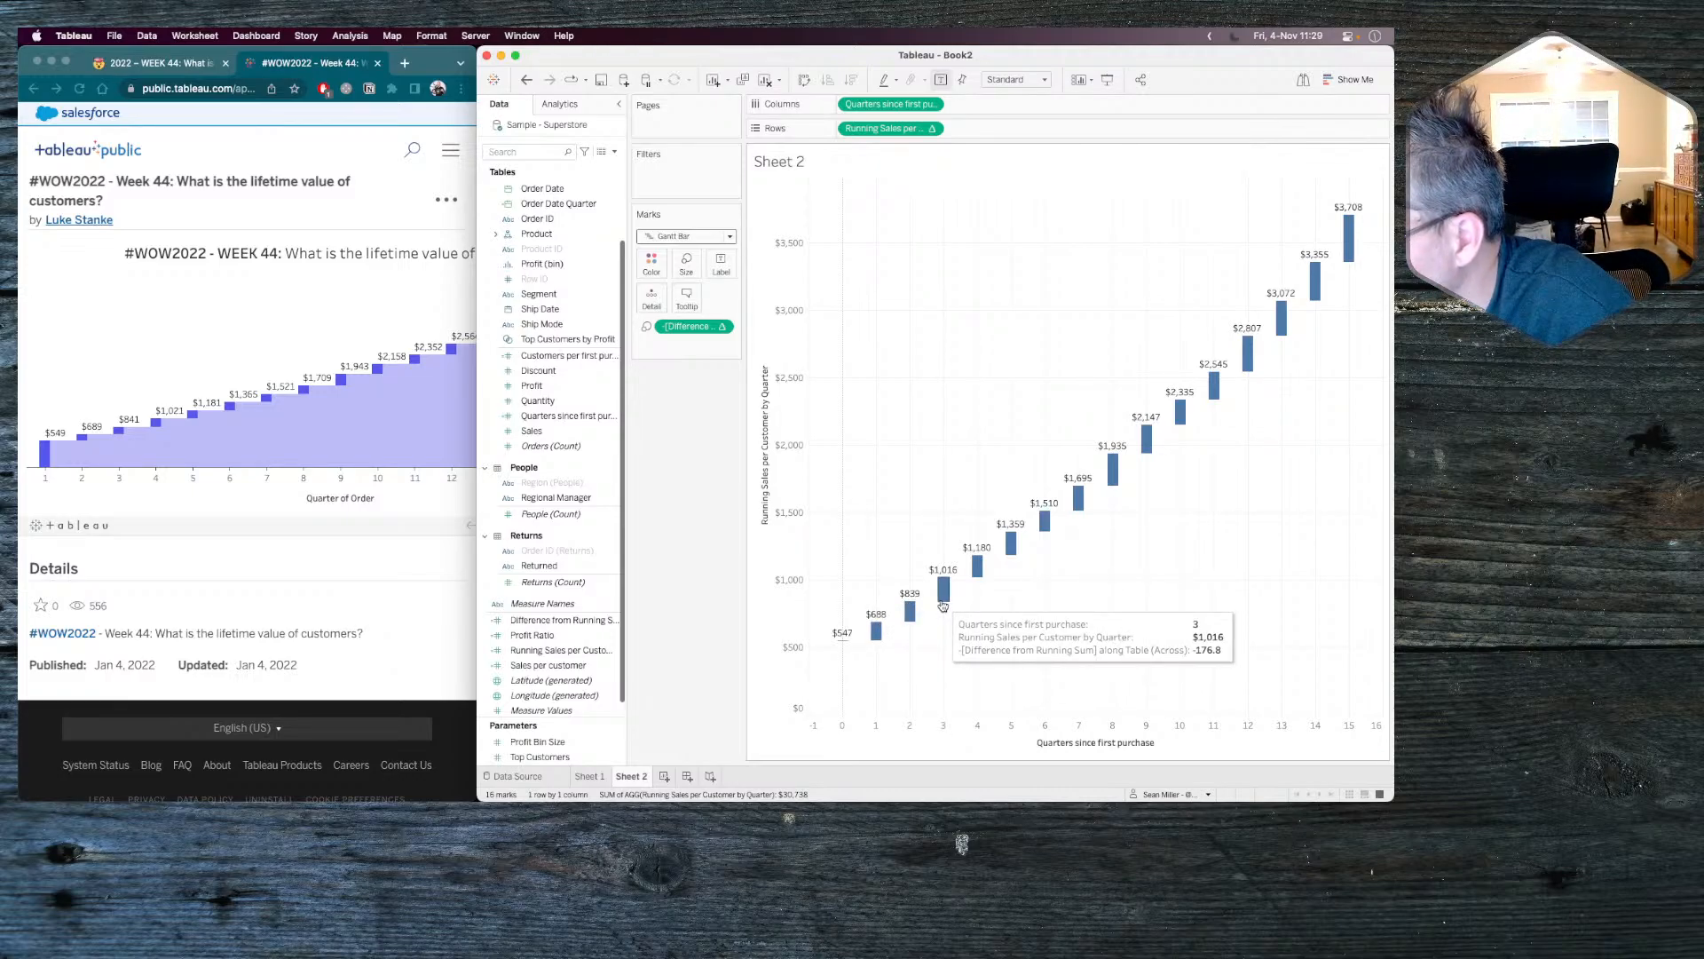
pyautogui.click(910, 605)
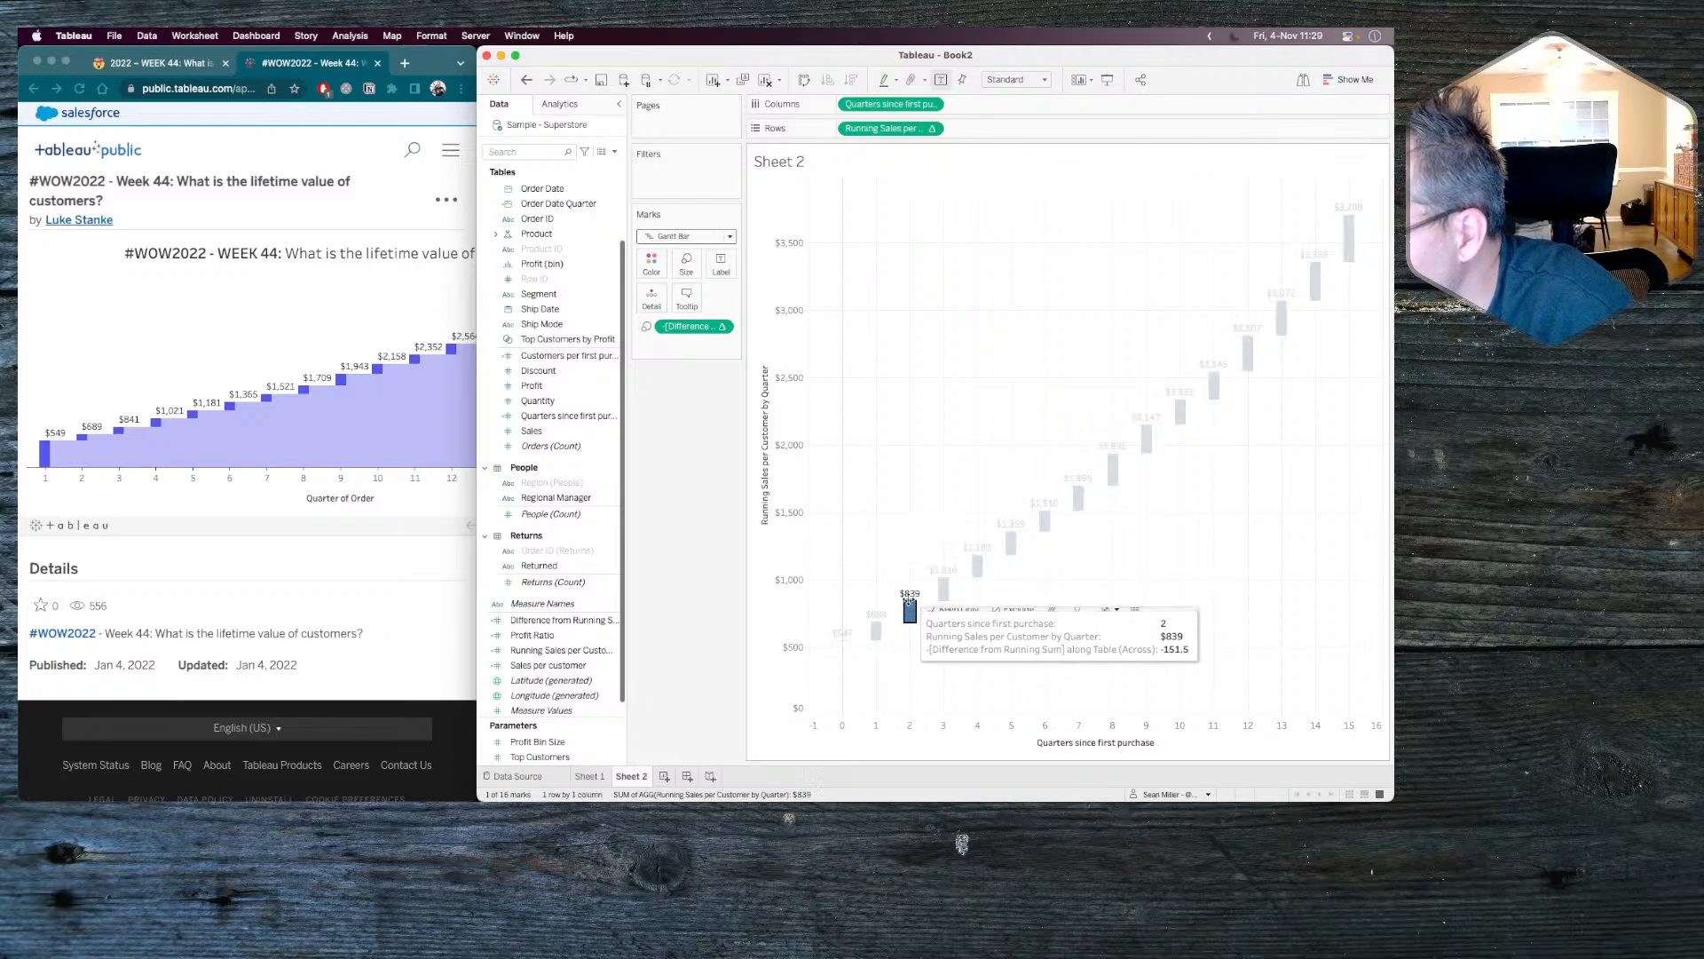
pyautogui.click(906, 559)
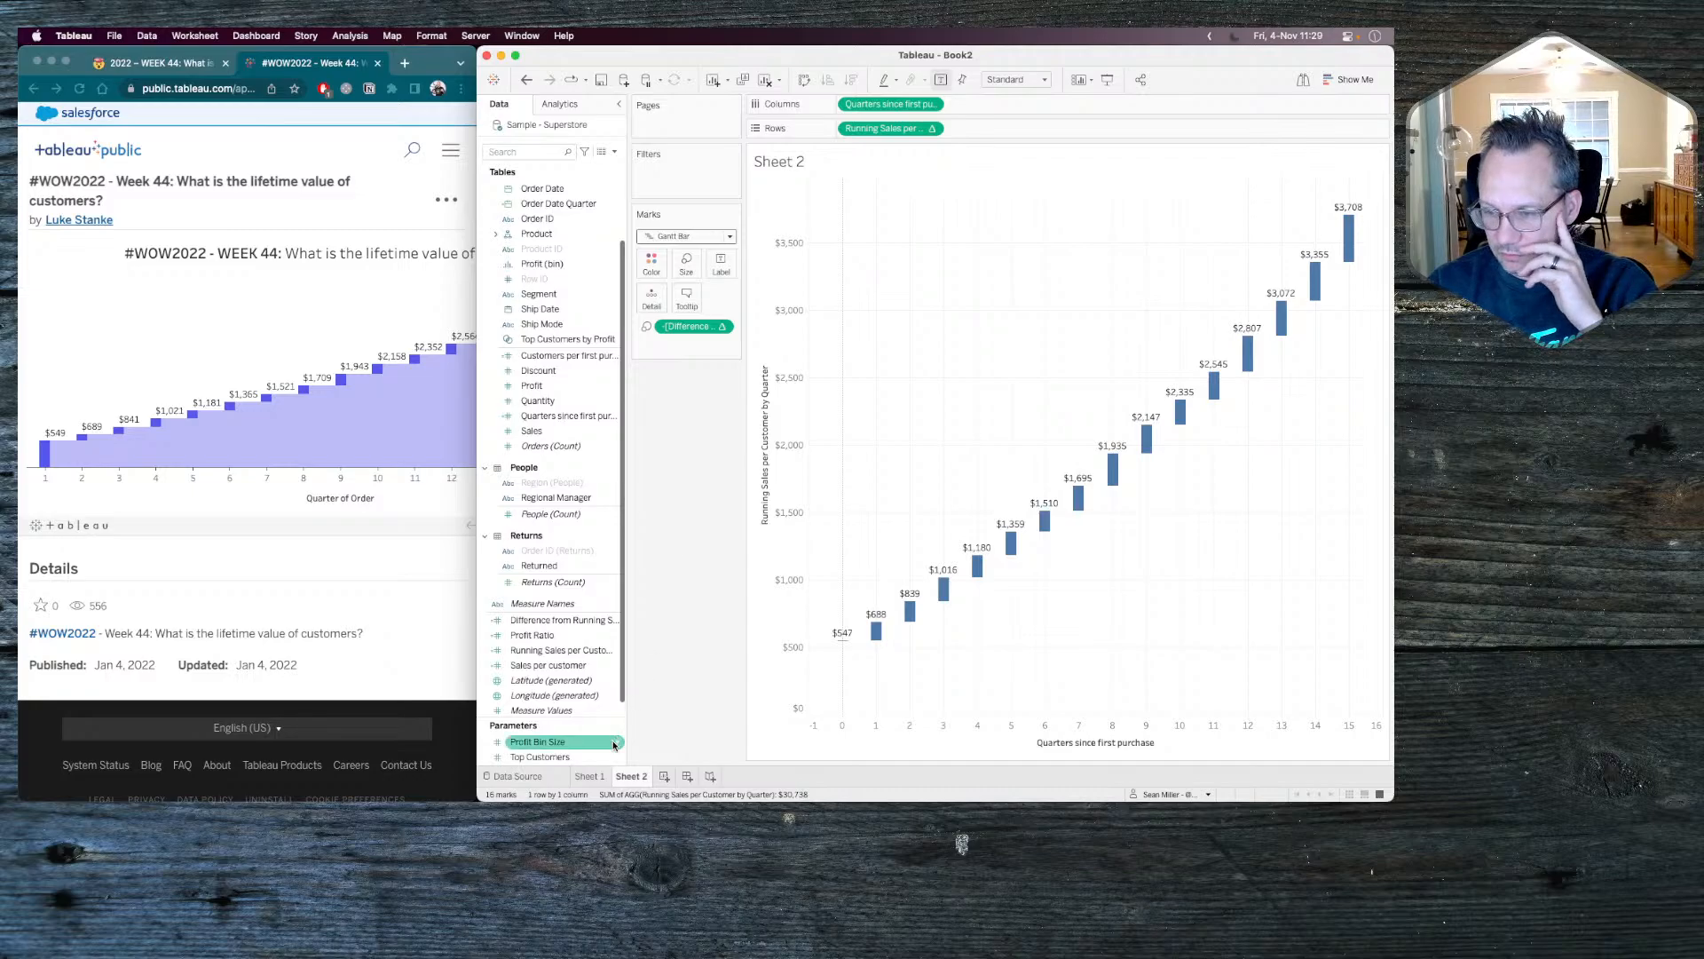
# Return to Sheet 1 and check the Difference from Running Sum column, especially the cell for quarter 0.
pyautogui.click(590, 776)
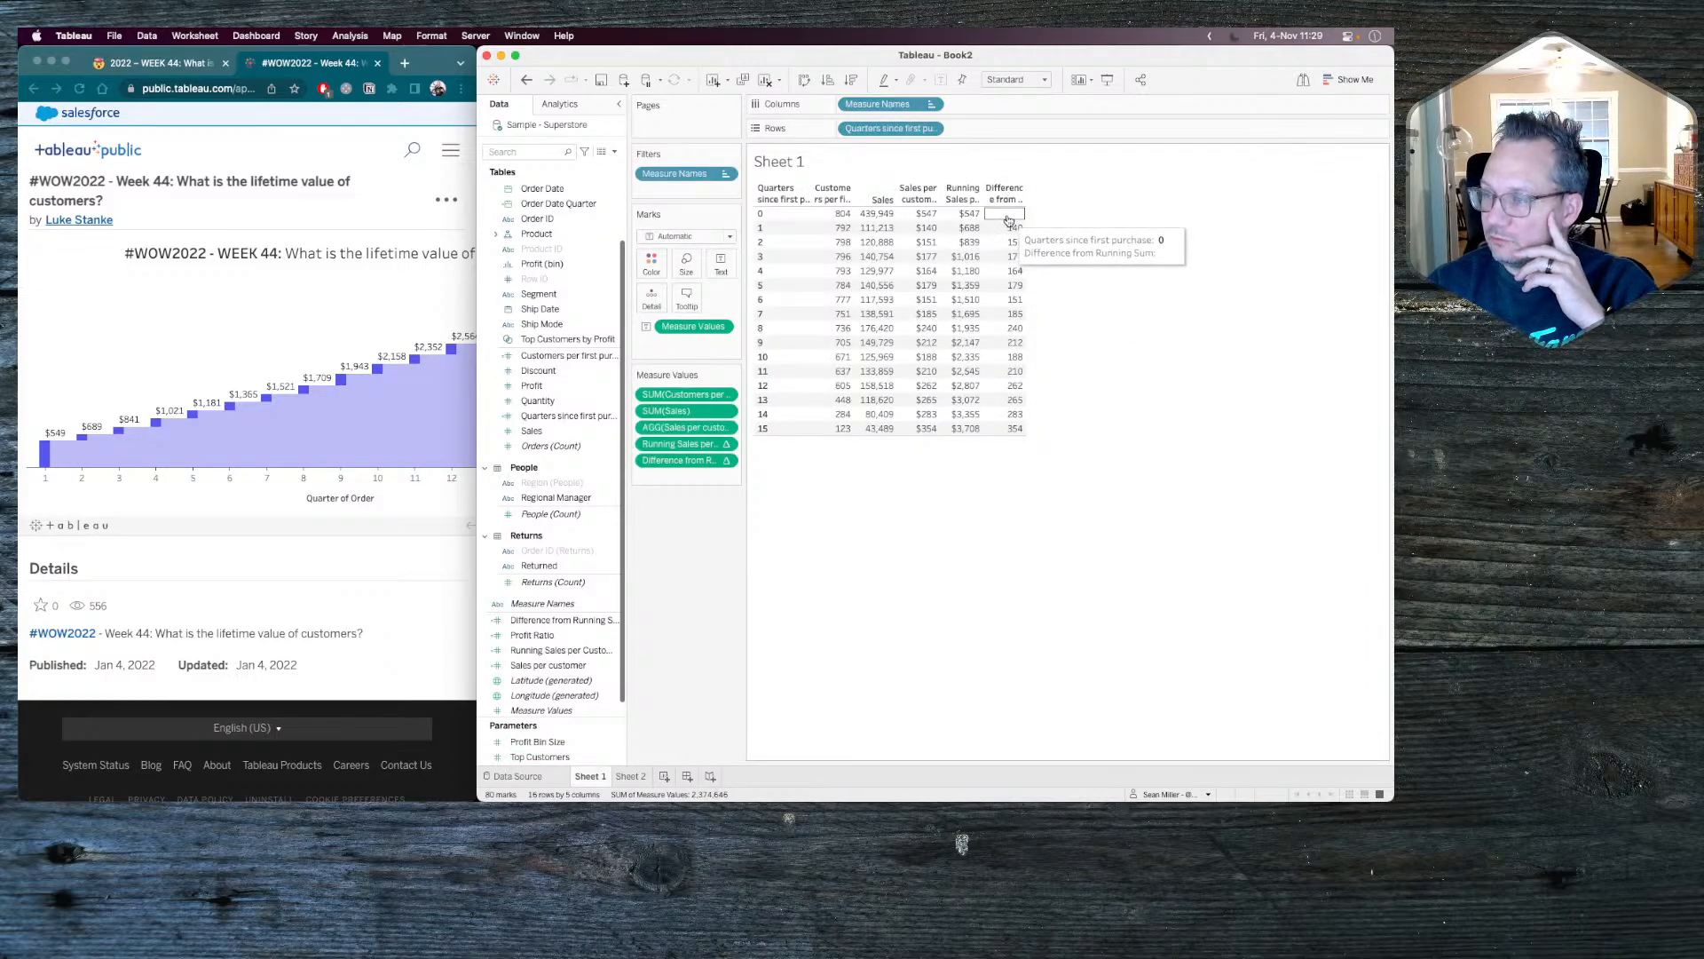
pyautogui.click(1006, 214)
pyautogui.click(1006, 470)
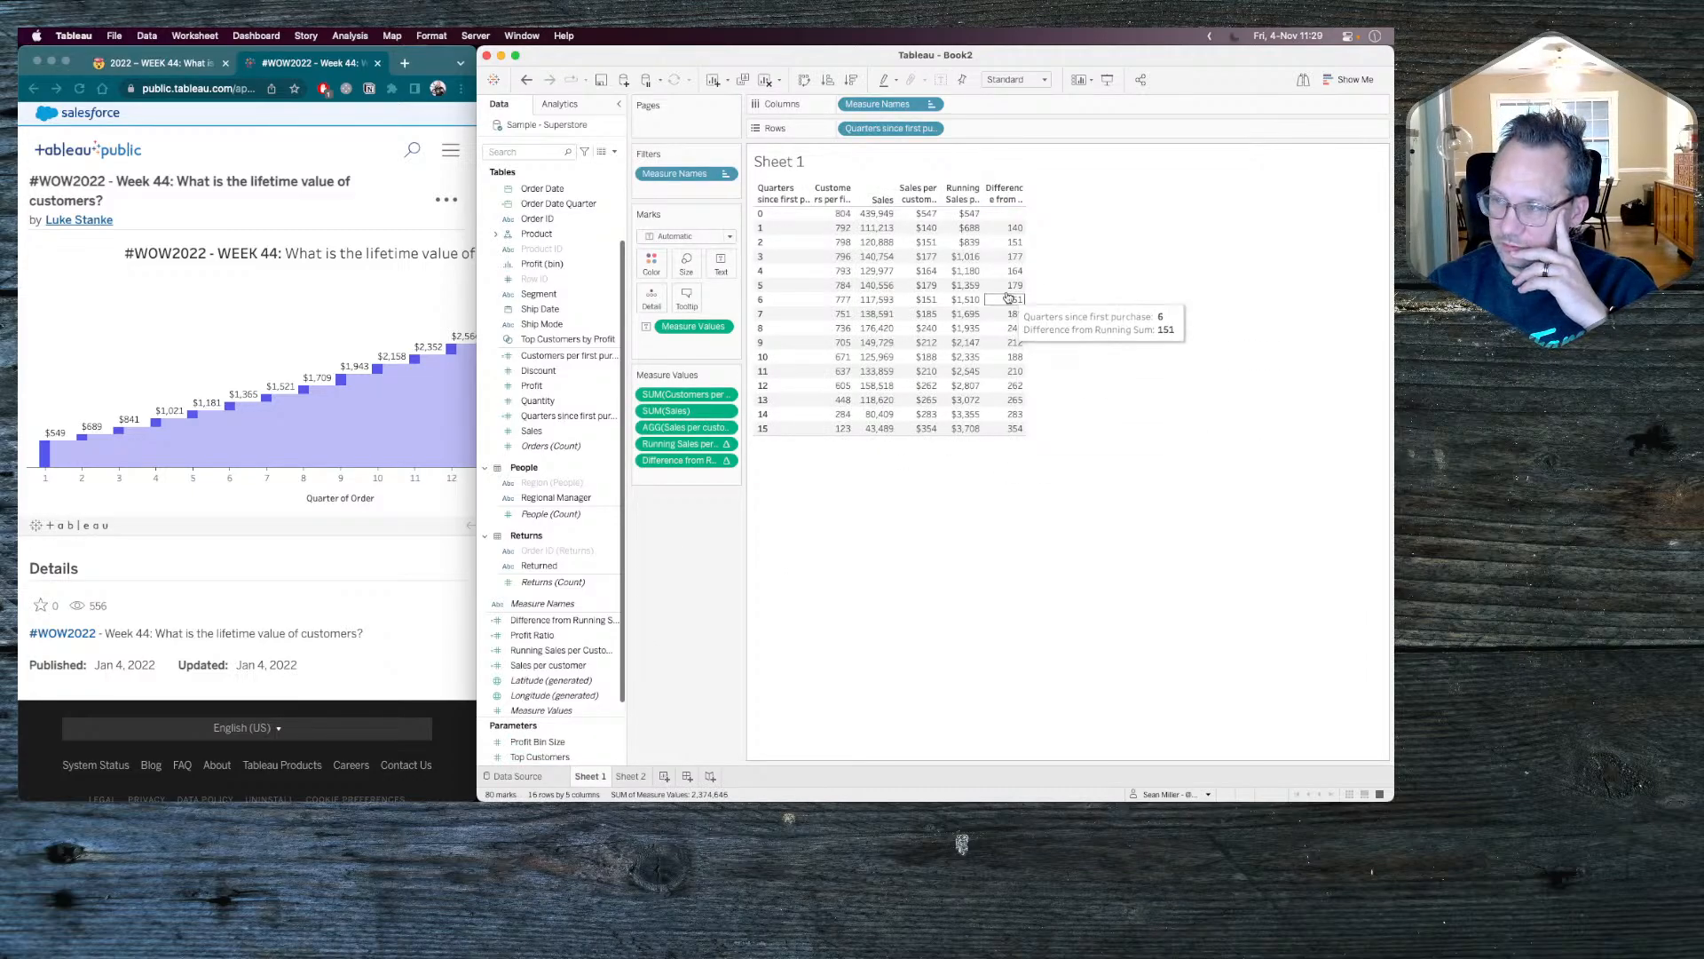
pyautogui.click(1022, 218)
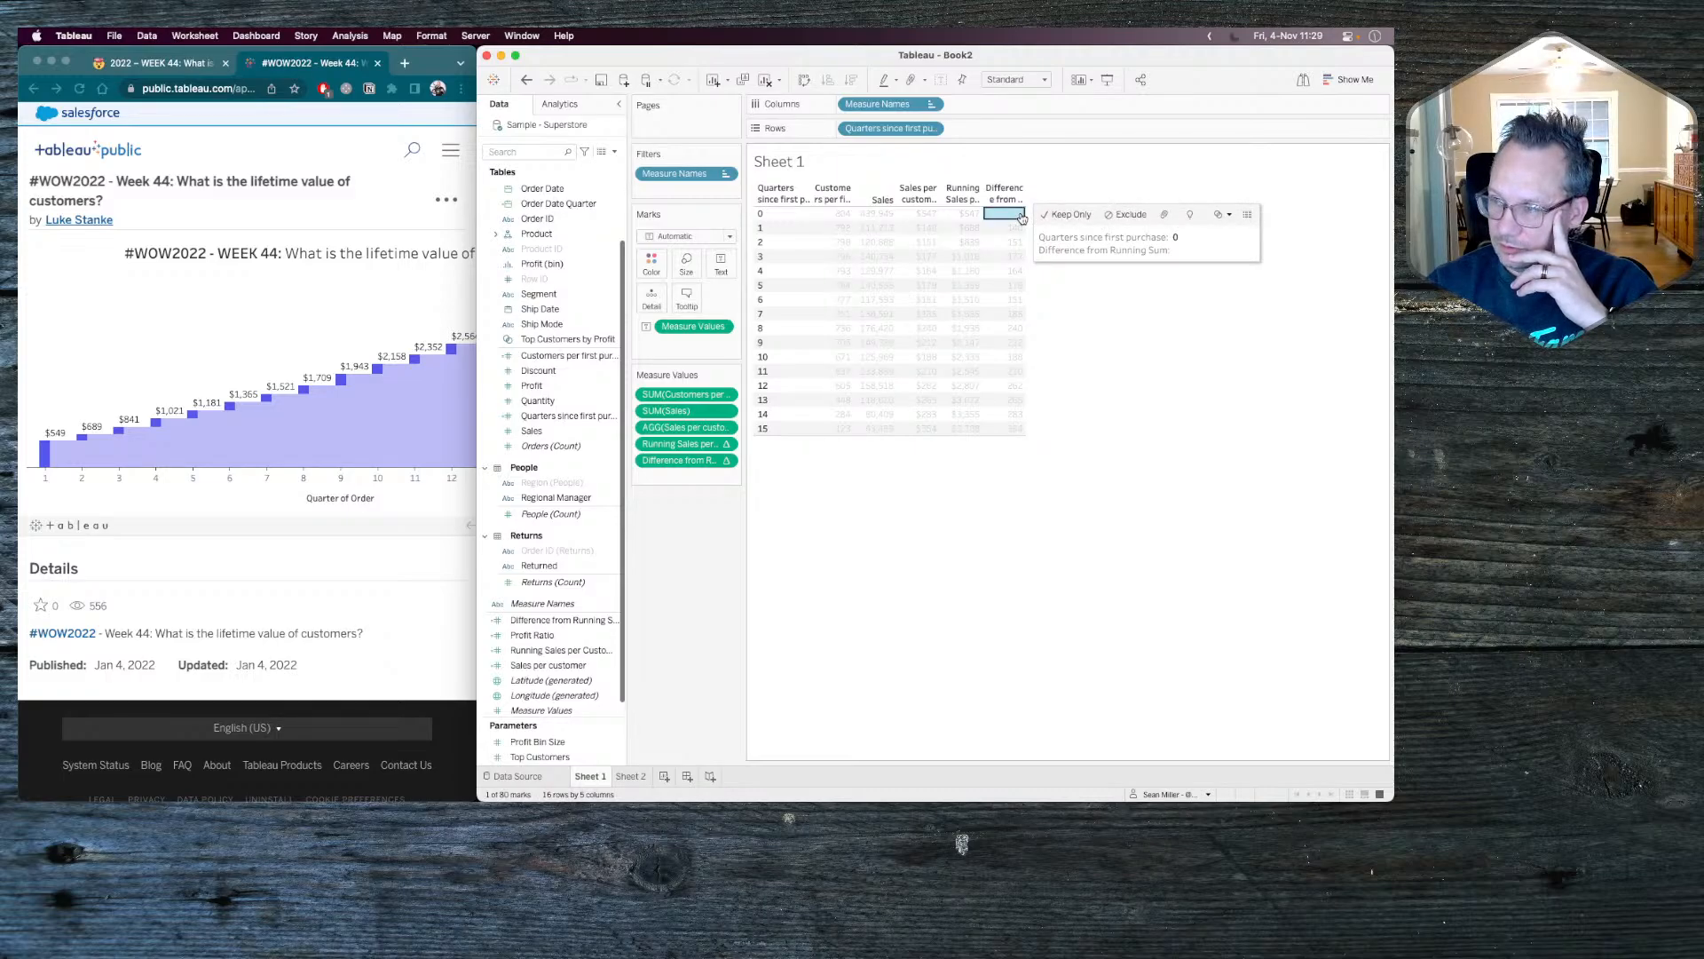
pyautogui.click(1022, 218)
# Create a calculated field whose formula begins with IFNULL( around [Difference from Running Sum].
pyautogui.click(616, 151)
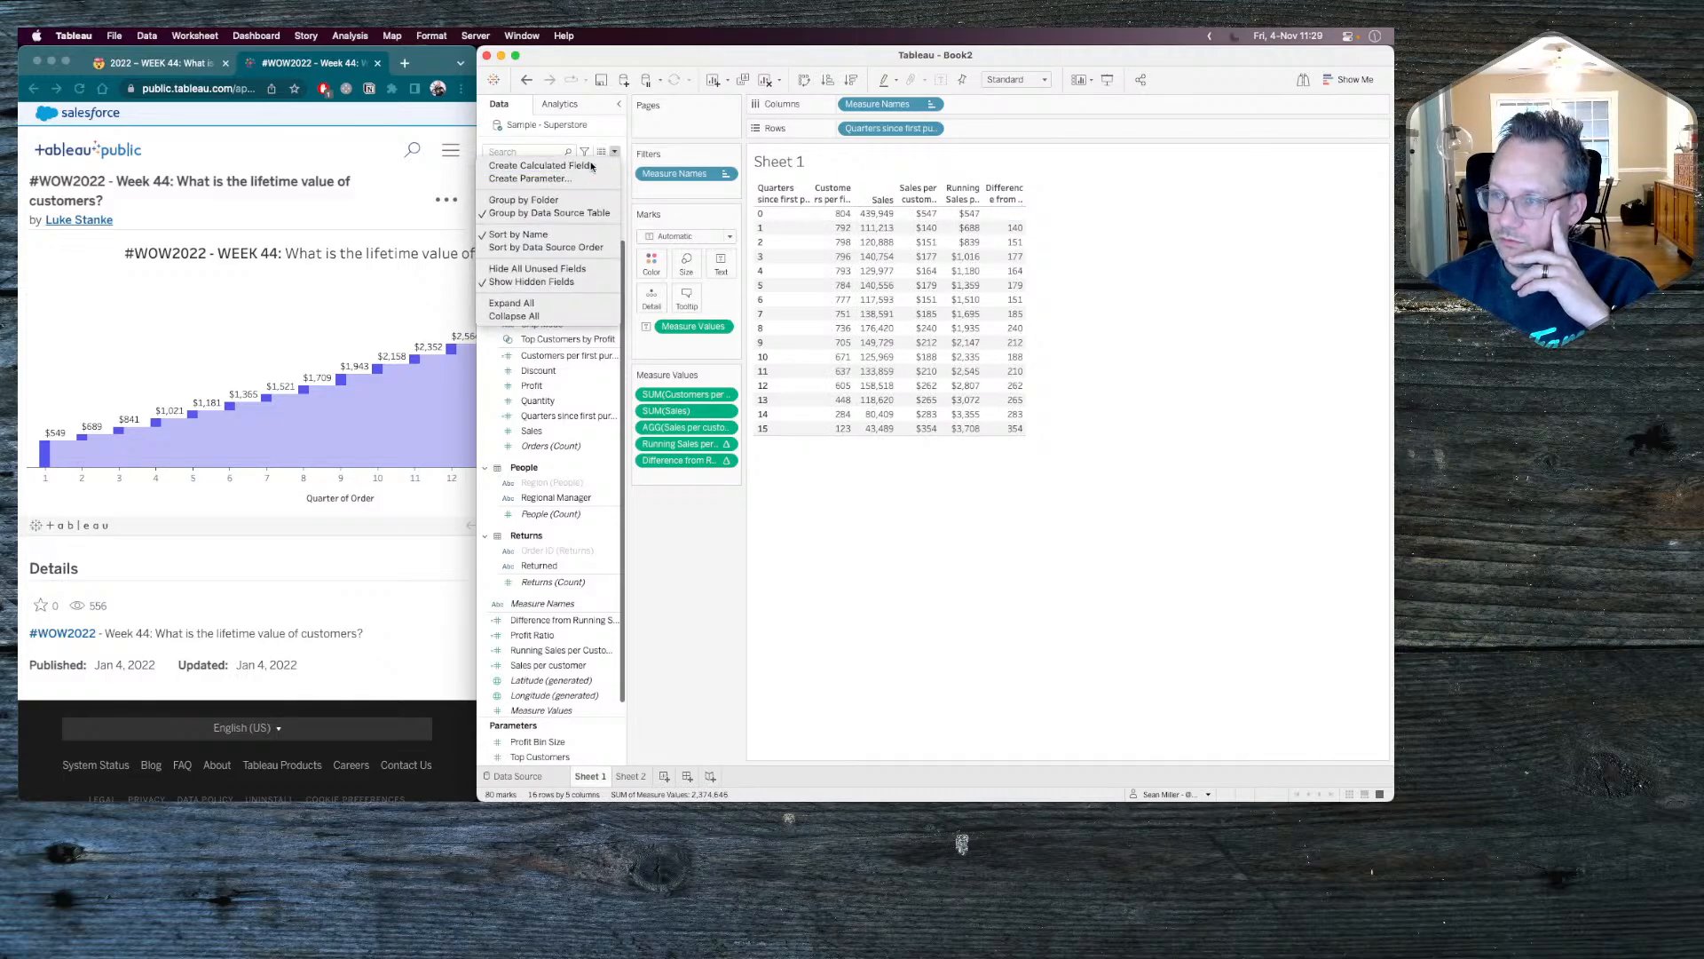
pyautogui.click(551, 166)
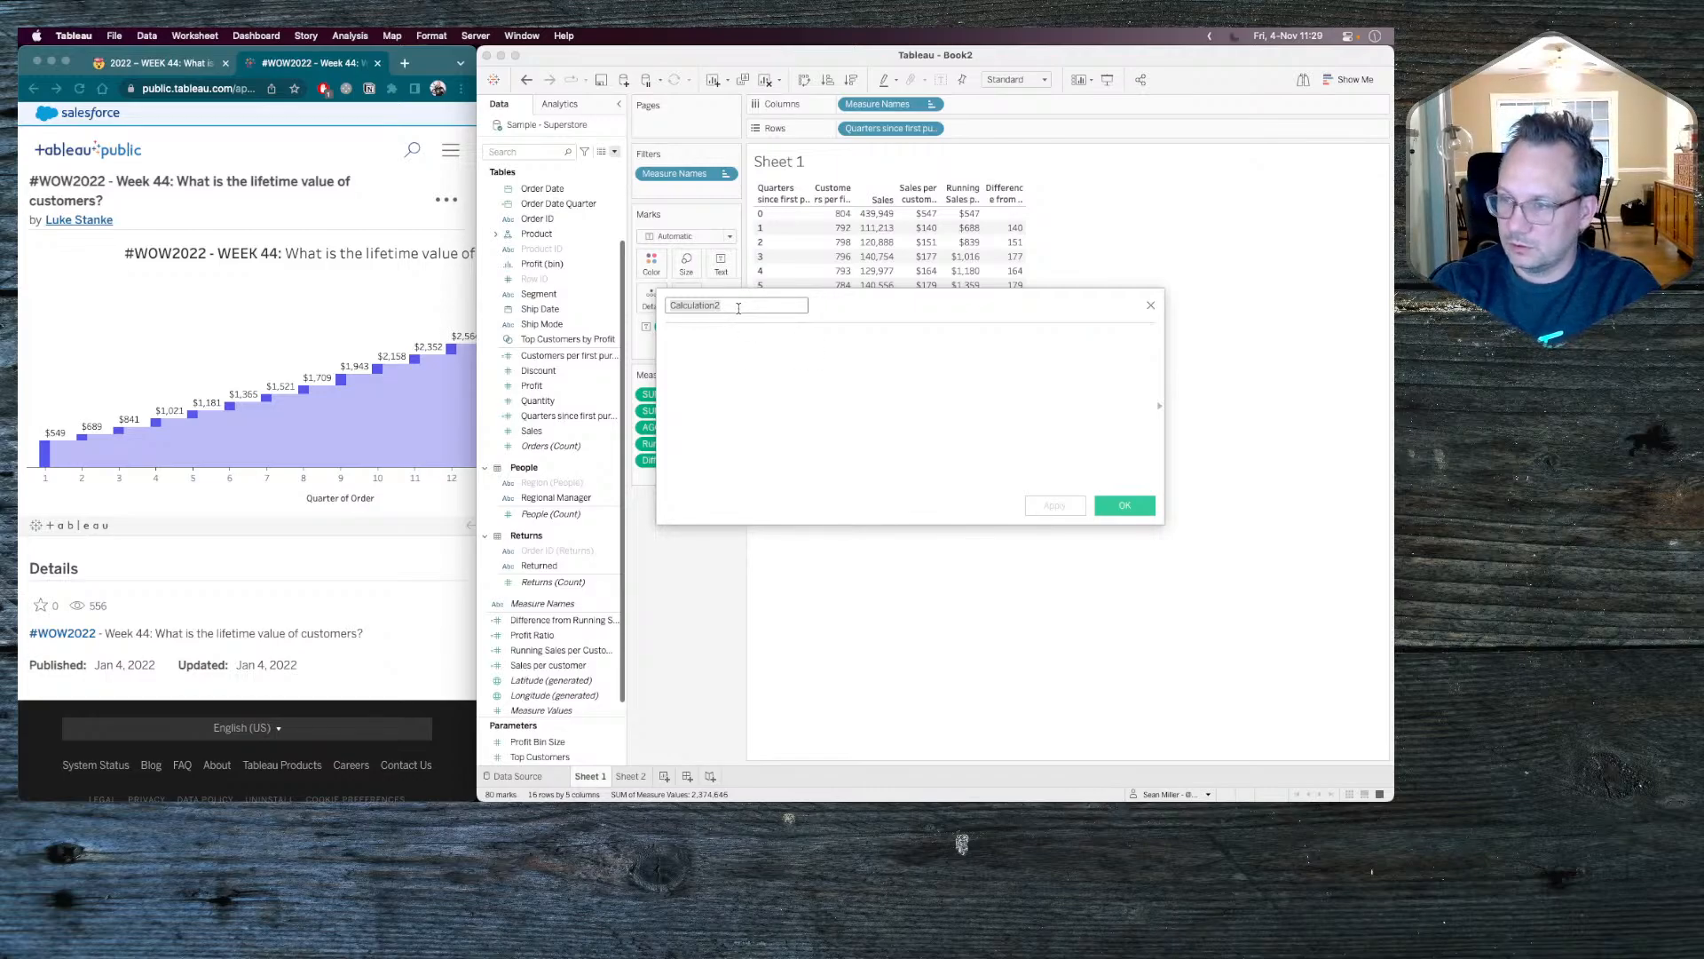
pyautogui.write('if ')
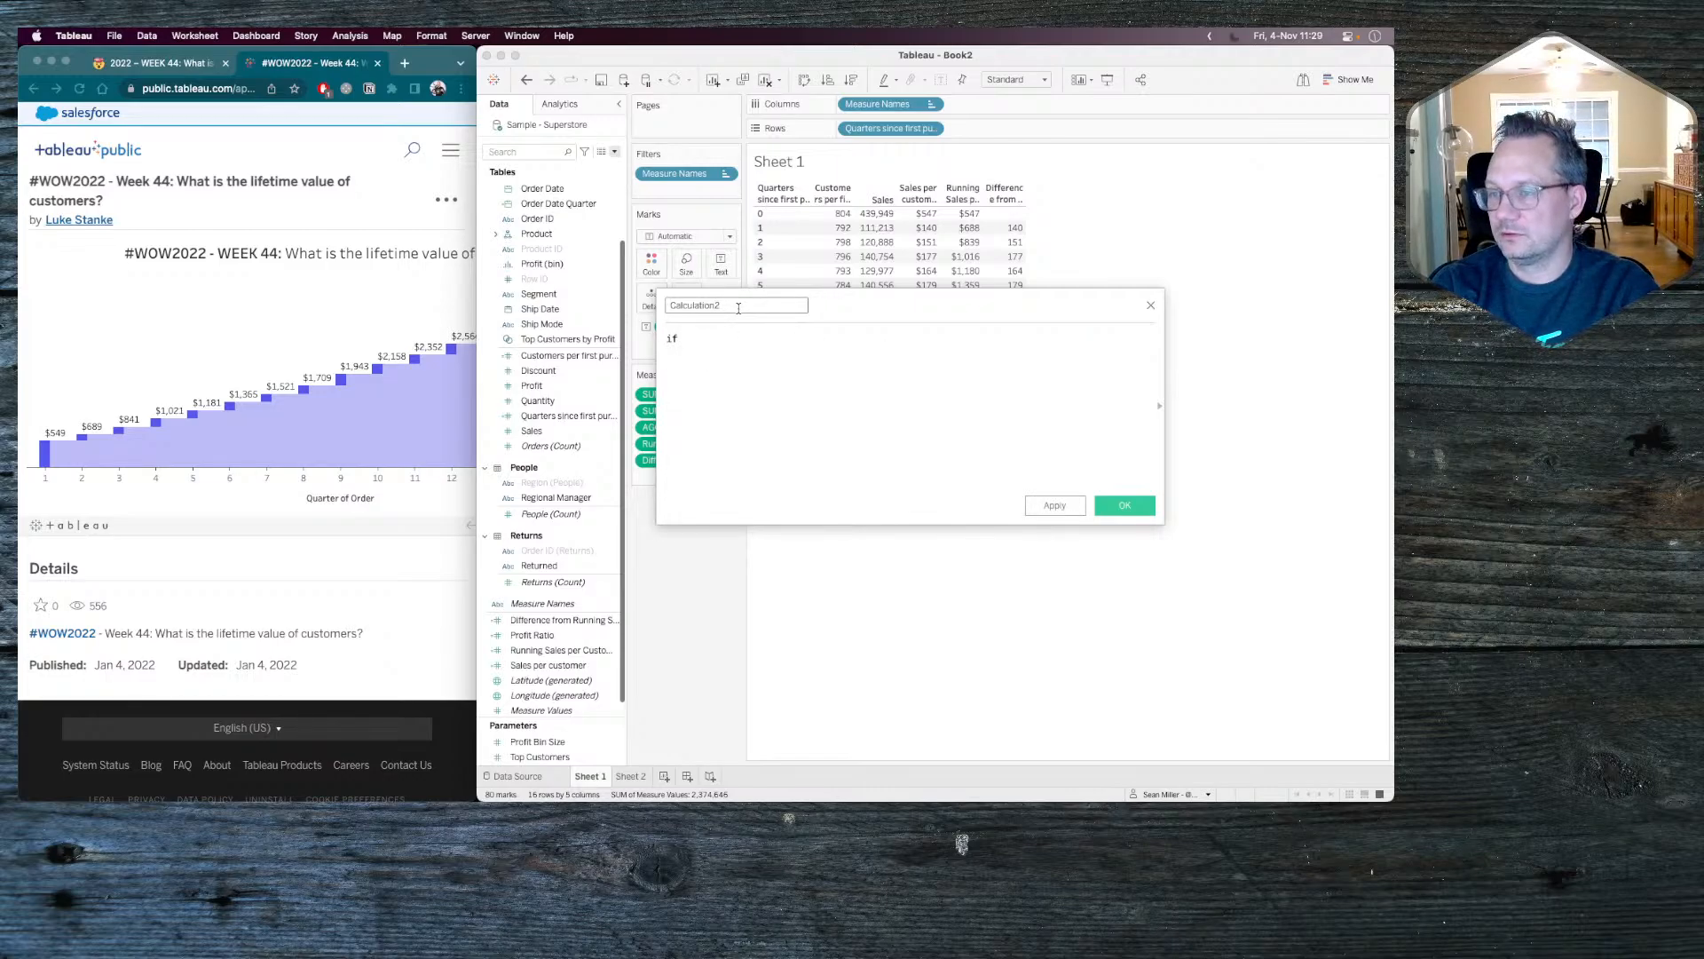
pyautogui.write('[Difference from Running Sum]')
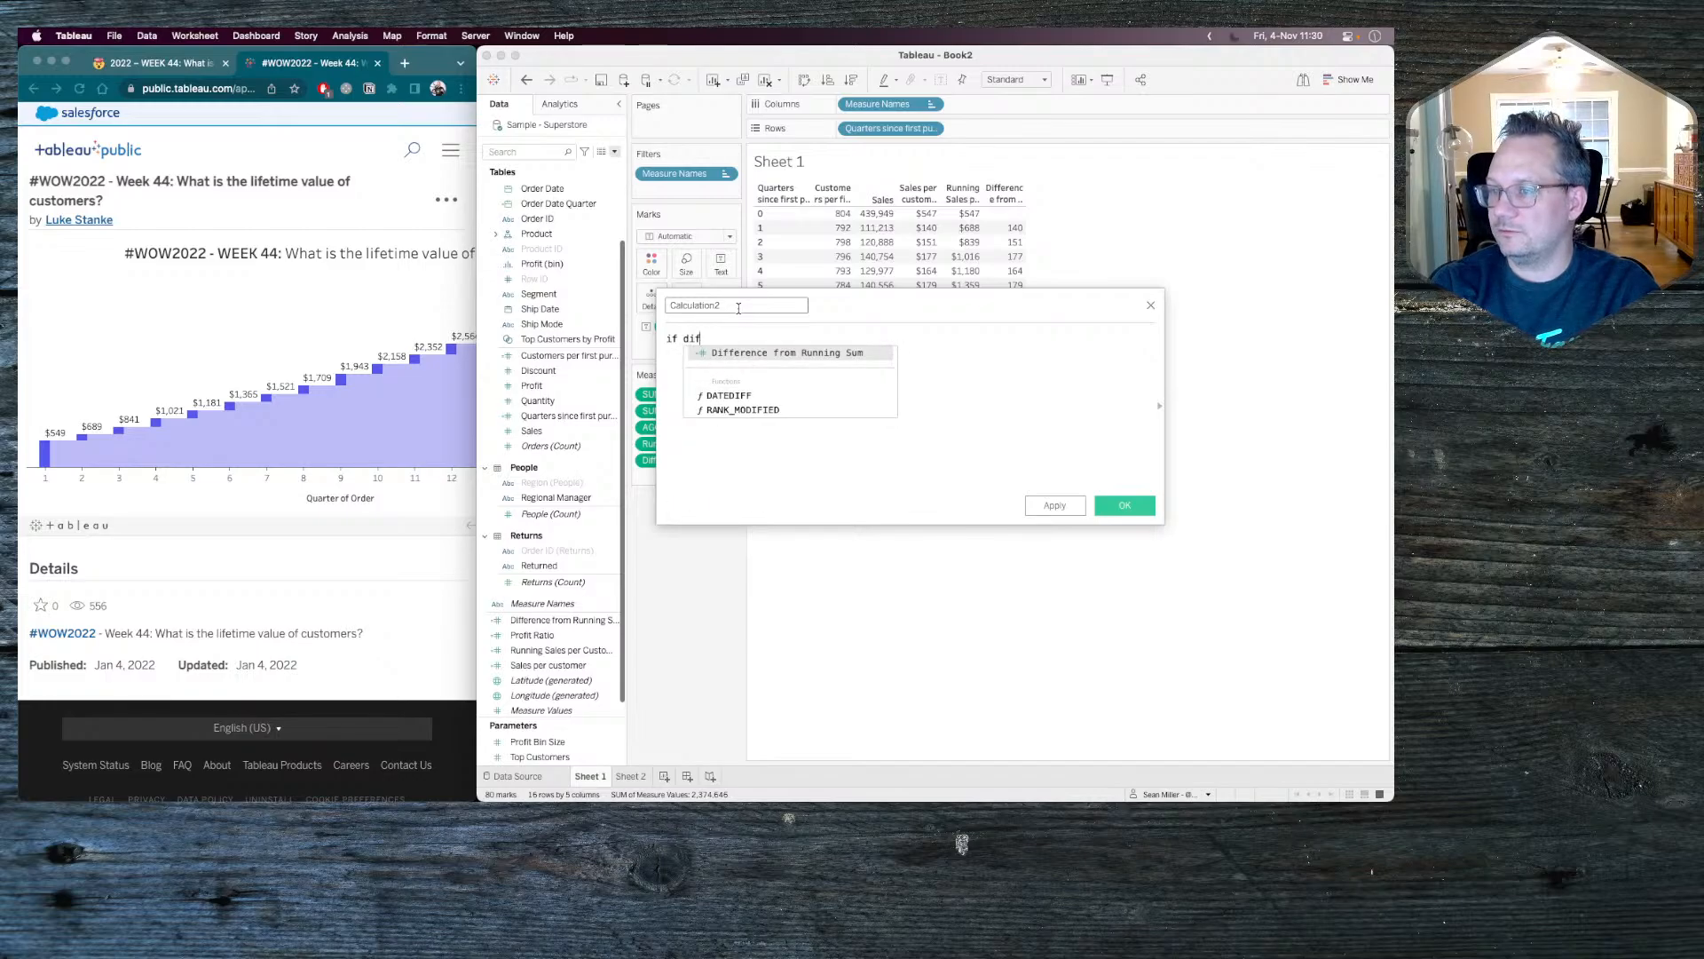
pyautogui.press('Return')
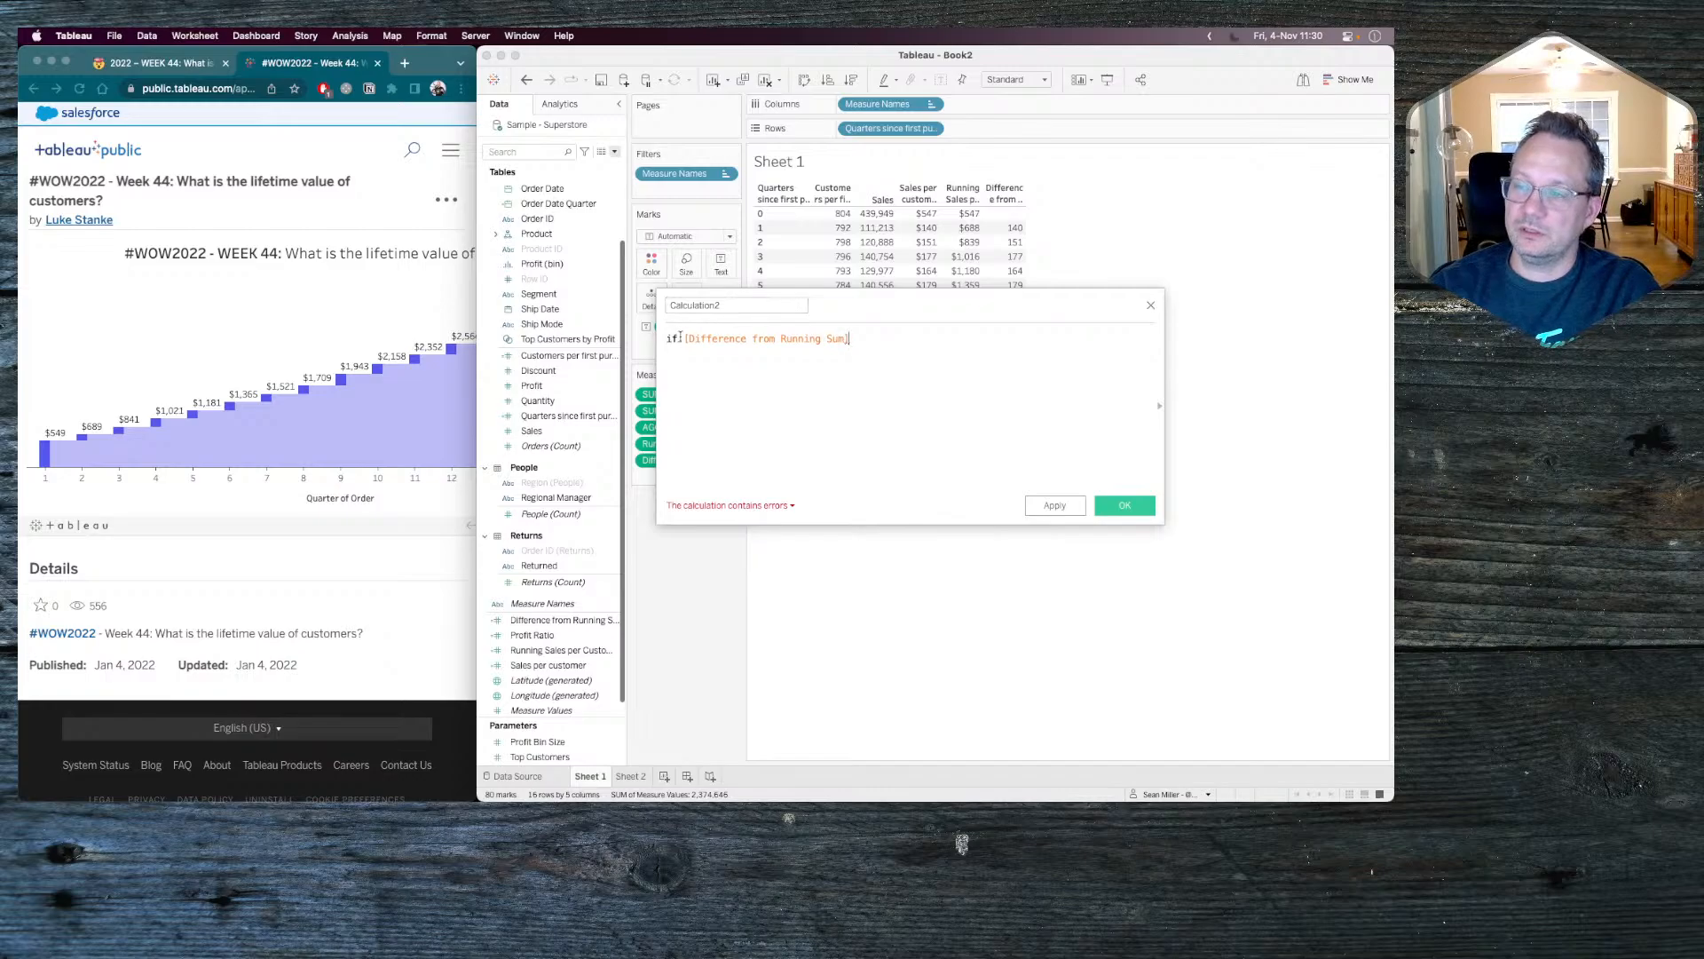
pyautogui.press('BackSpace')
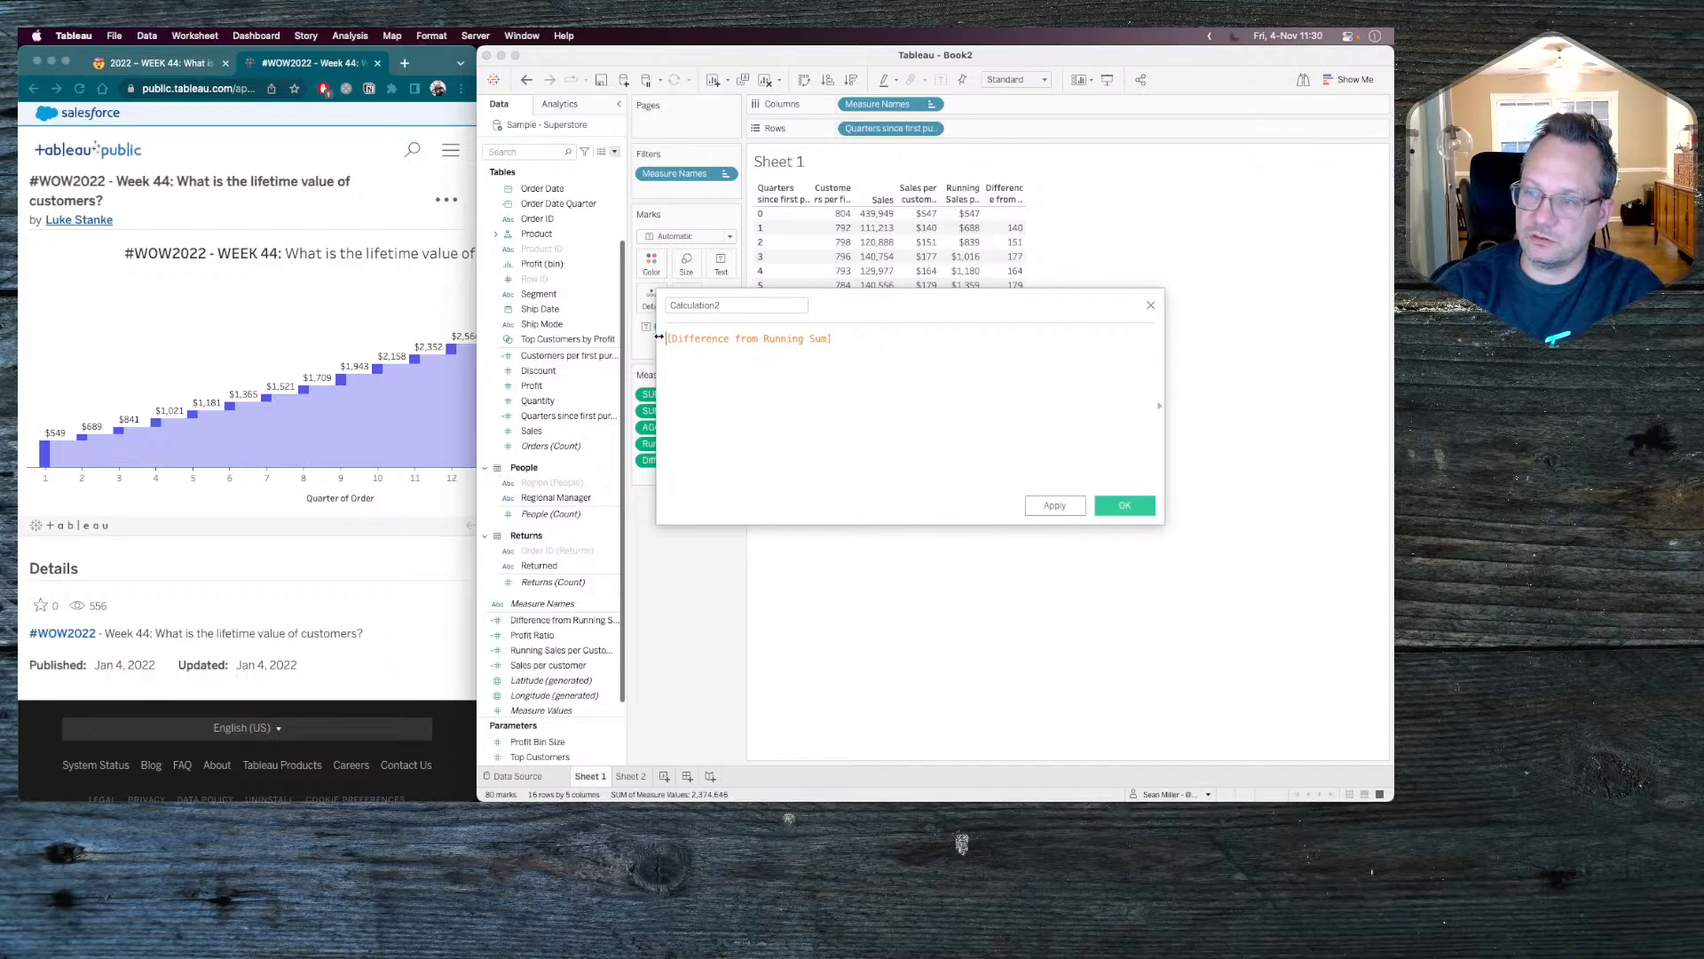
pyautogui.write('ifn')
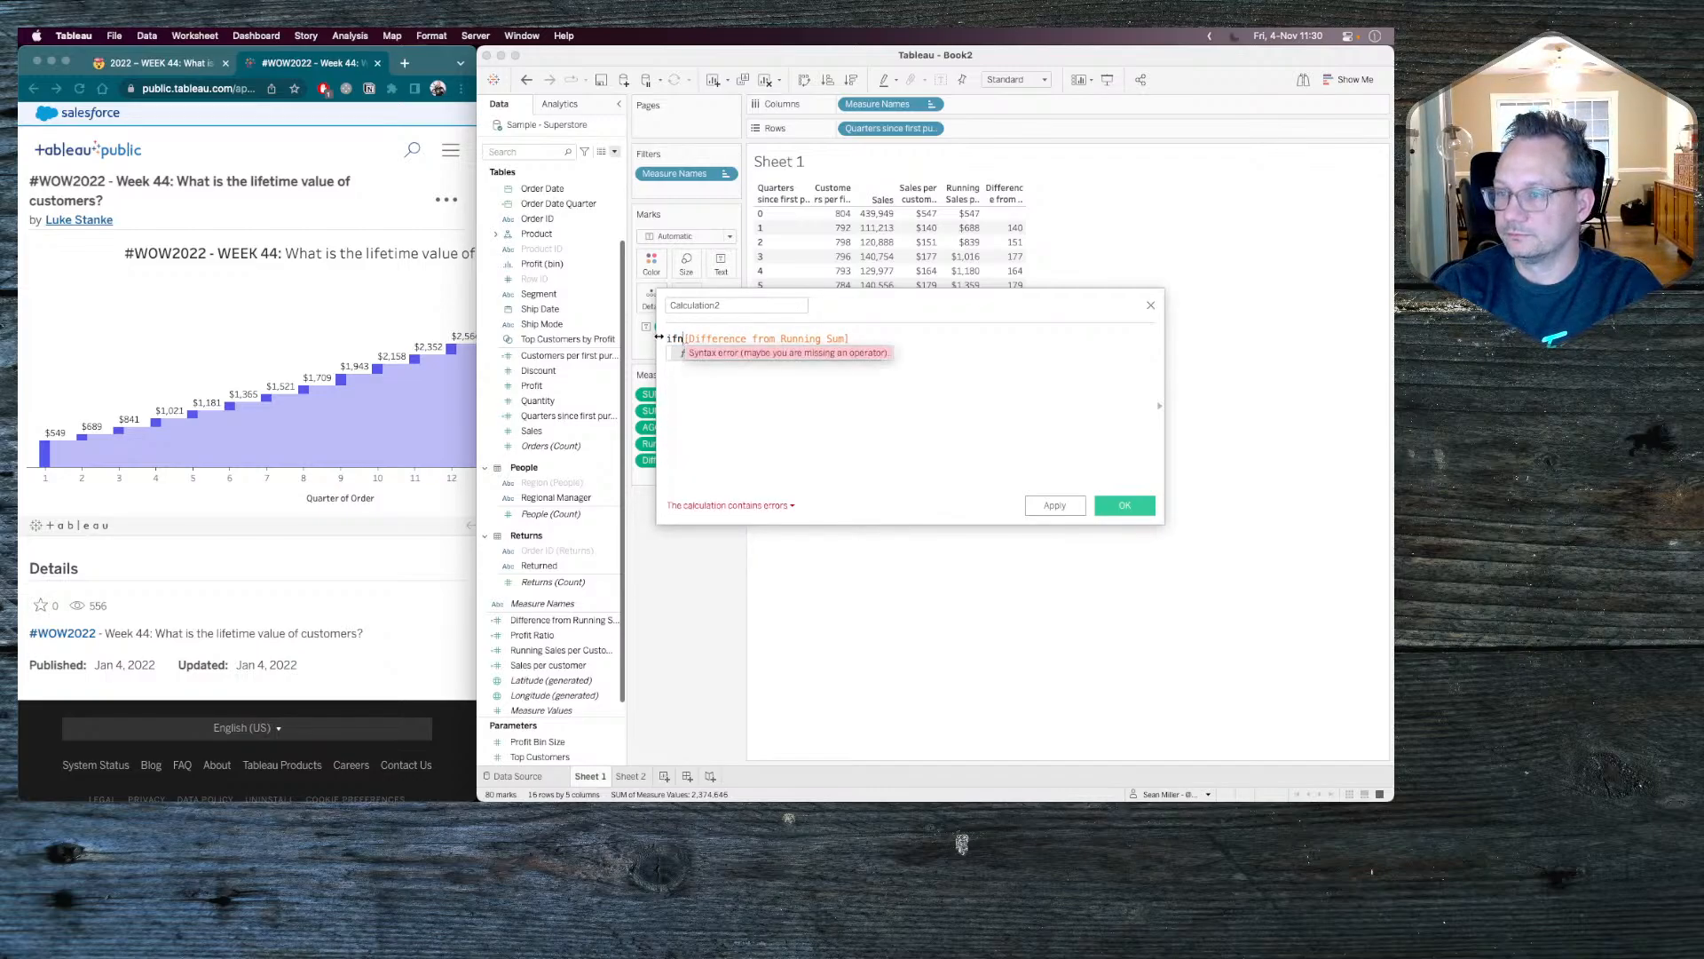
pyautogui.press('Return')
pyautogui.press('Delete')
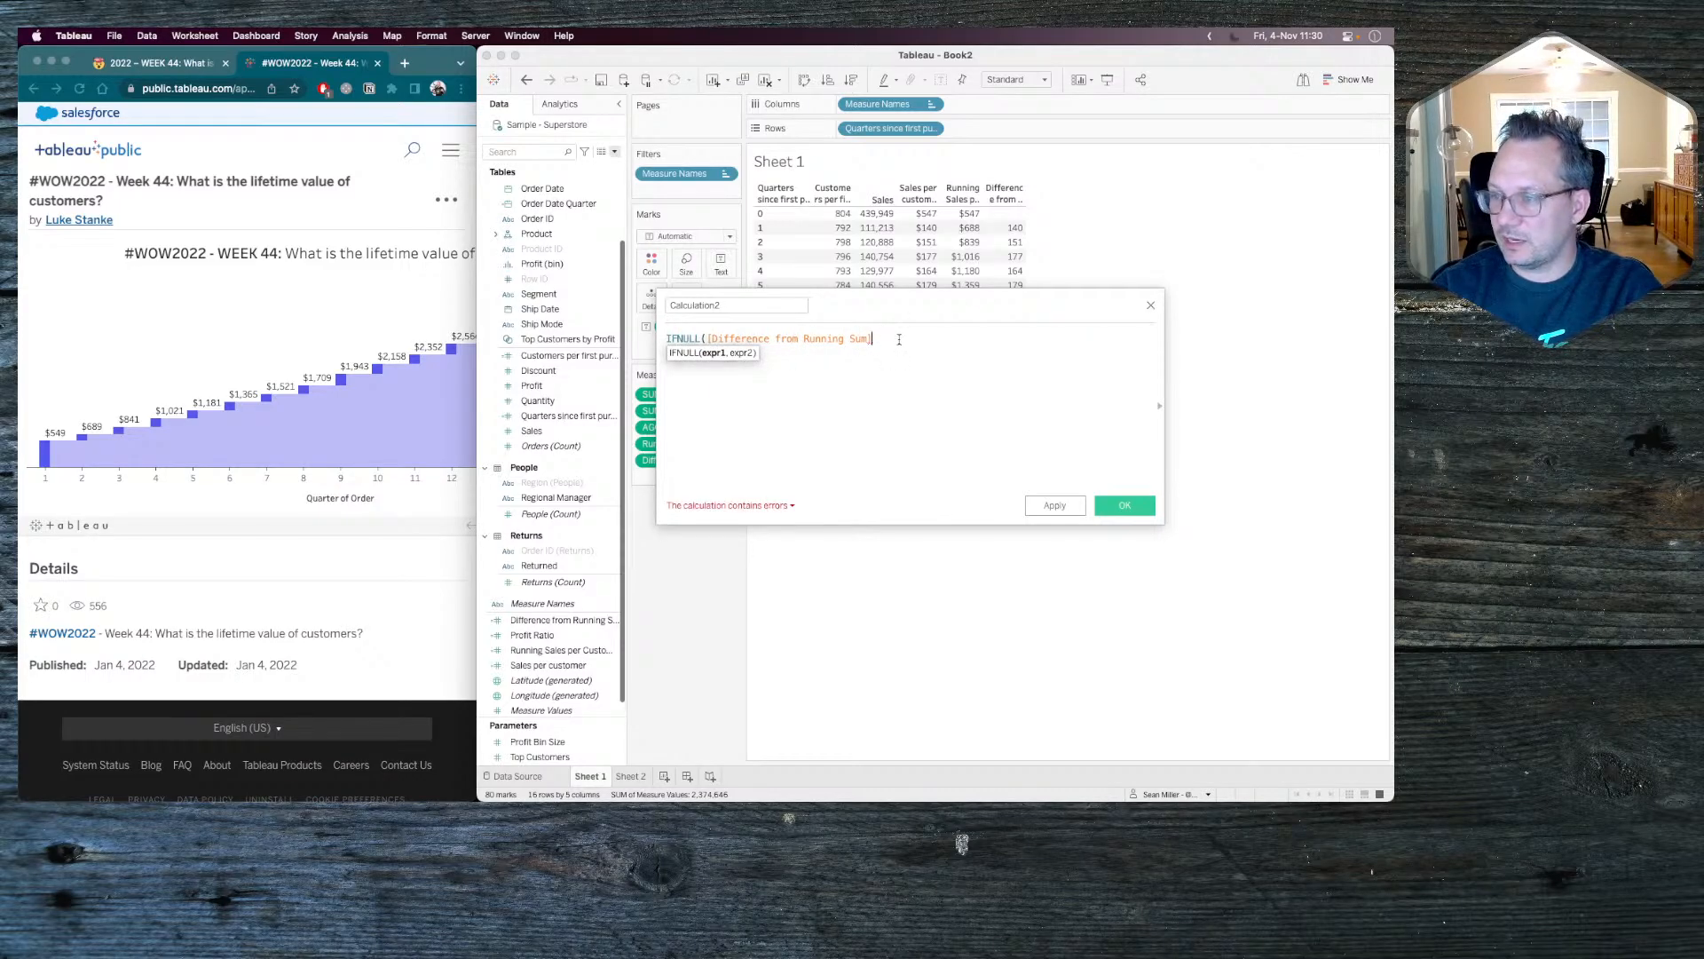
# Complete the IFNULL formula with [Sales per customer] as the fallback and save the calculated field as Gantt Size.
pyautogui.write(',')
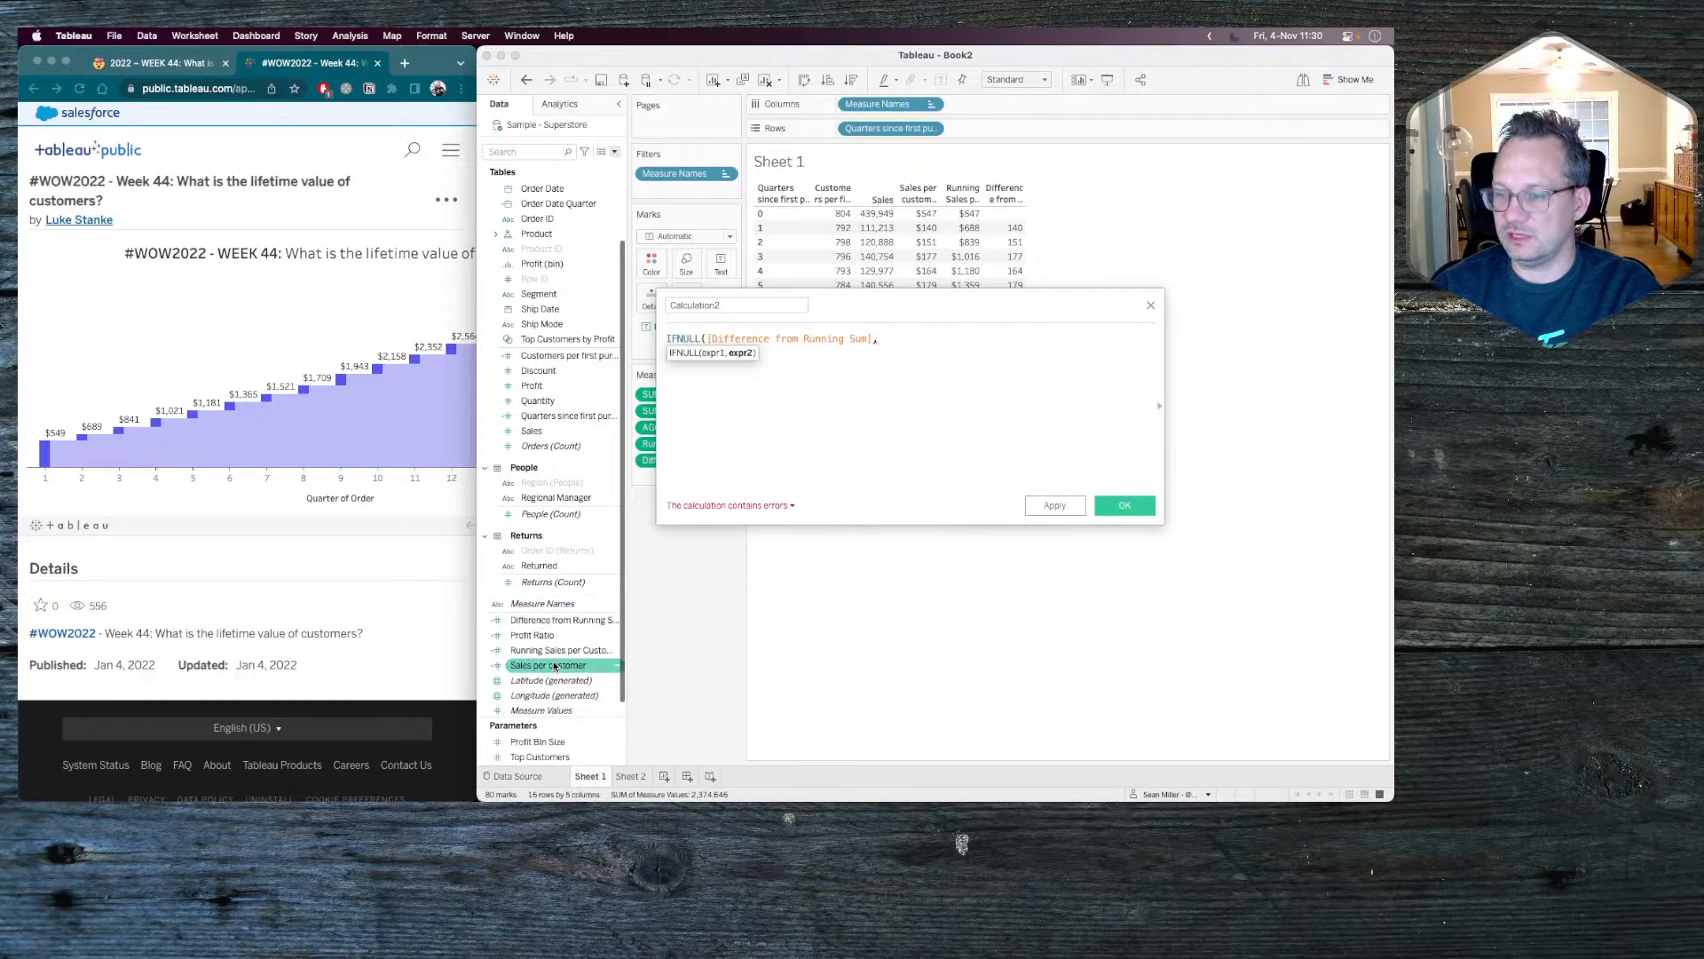
pyautogui.moveTo(547, 665); pyautogui.dragTo(980, 385)
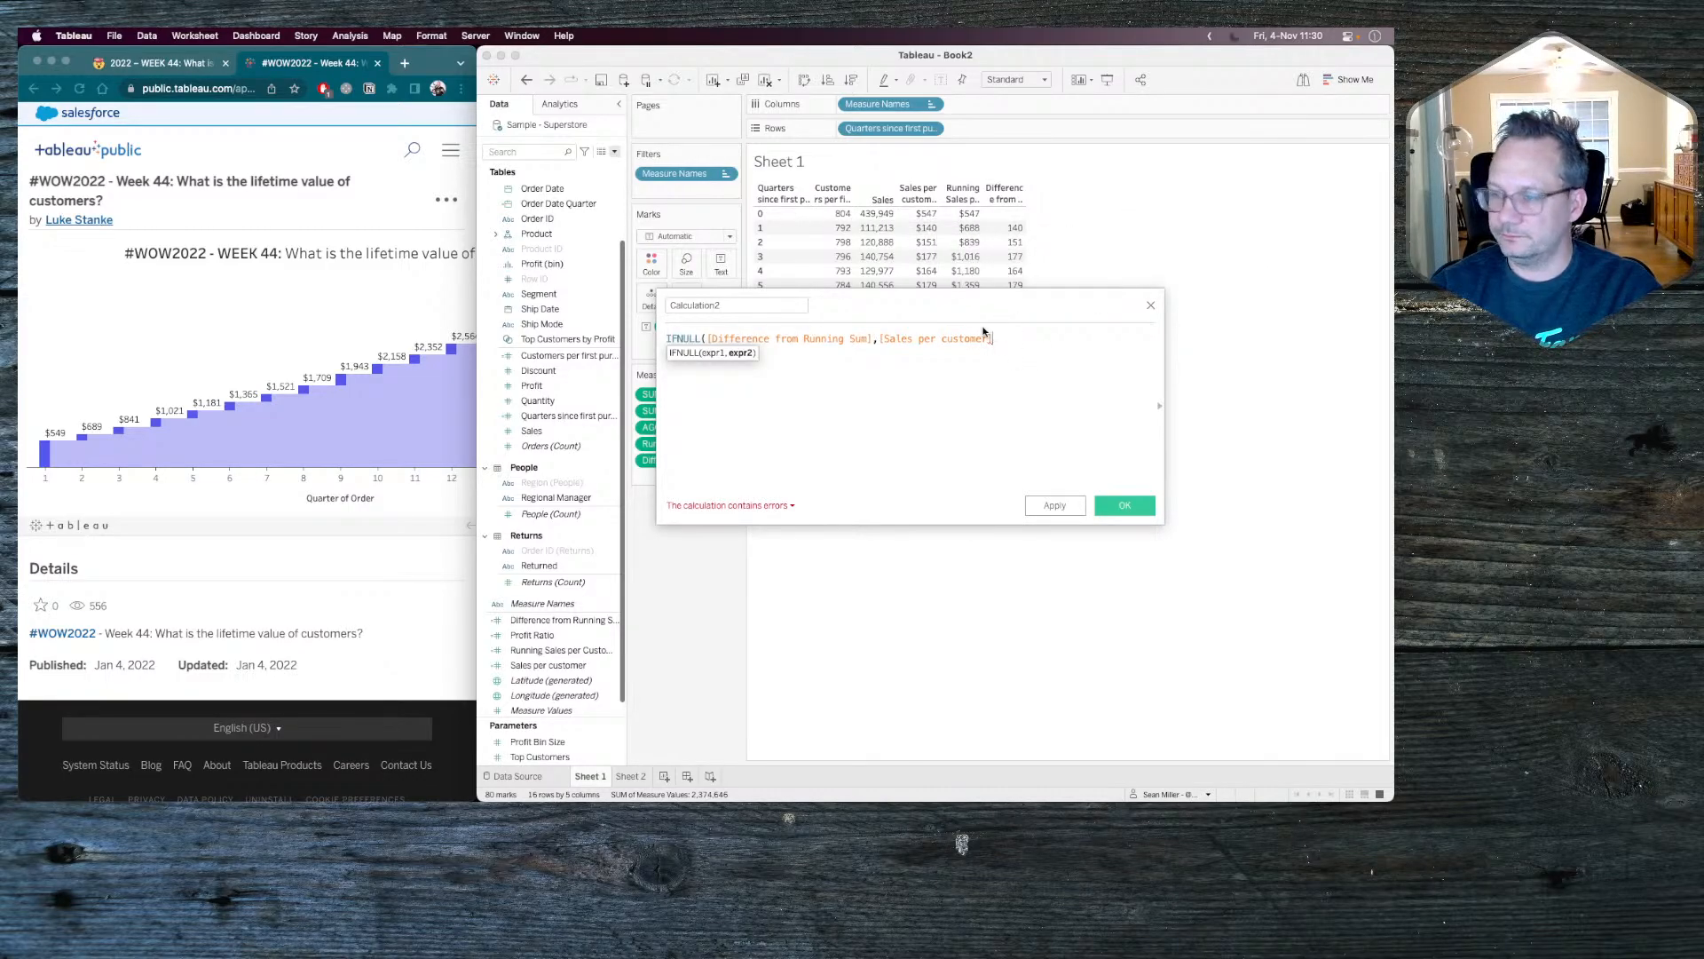
pyautogui.write(')')
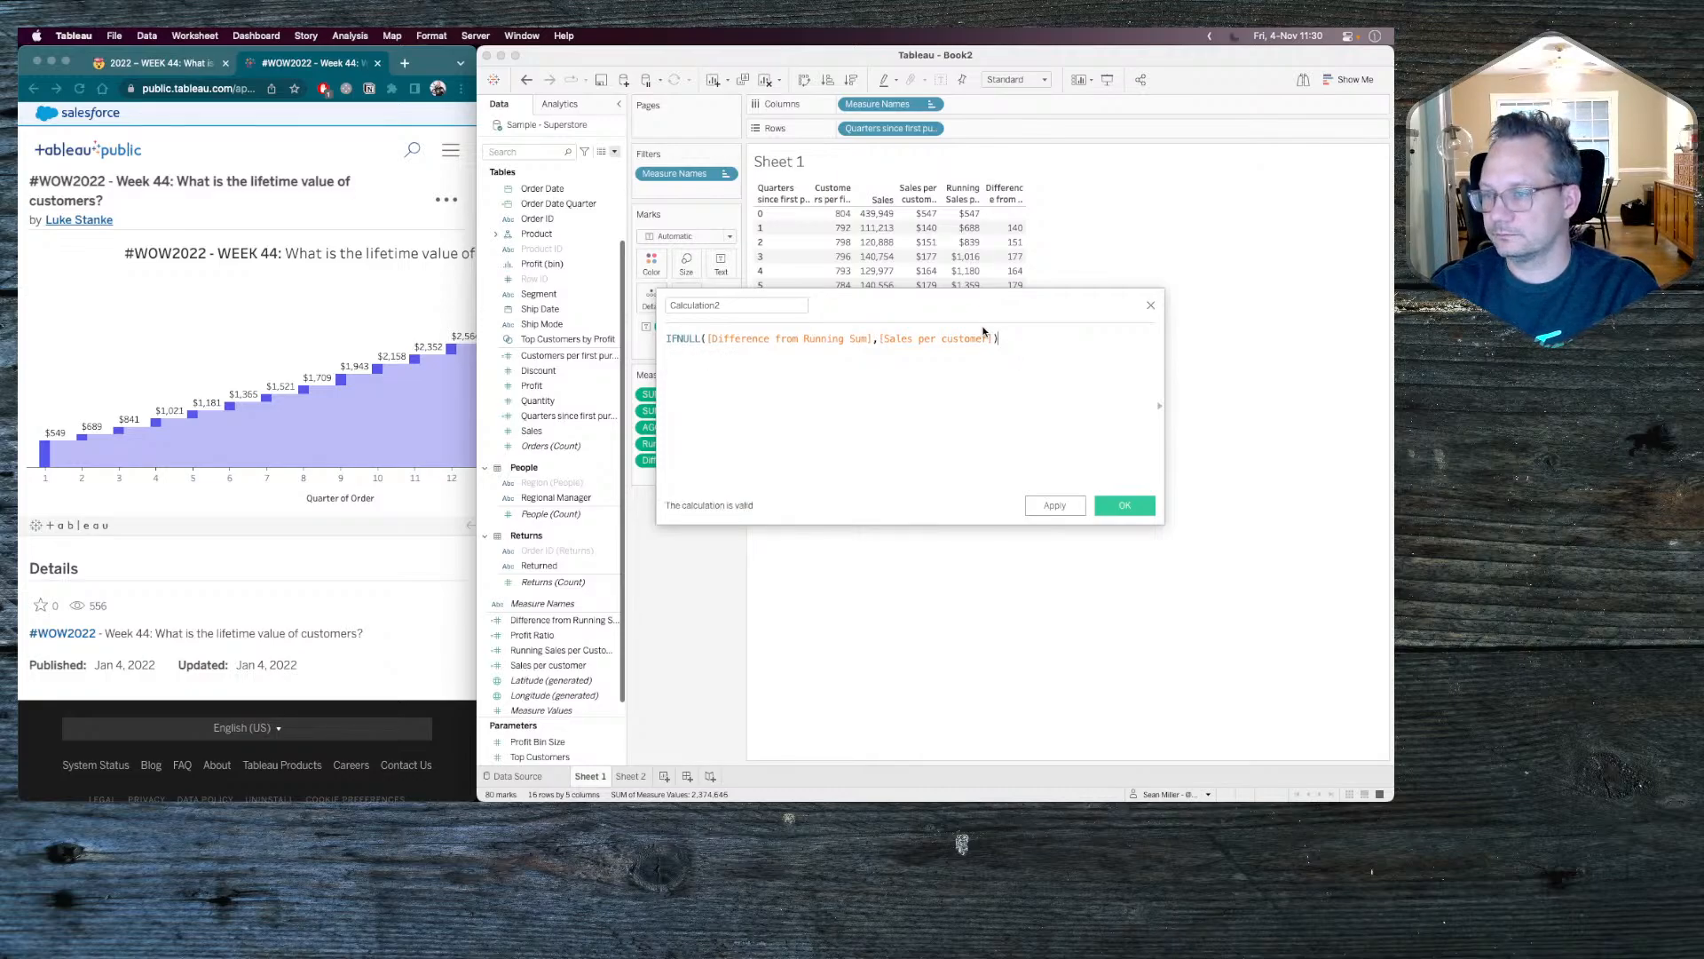
pyautogui.doubleClick(752, 303)
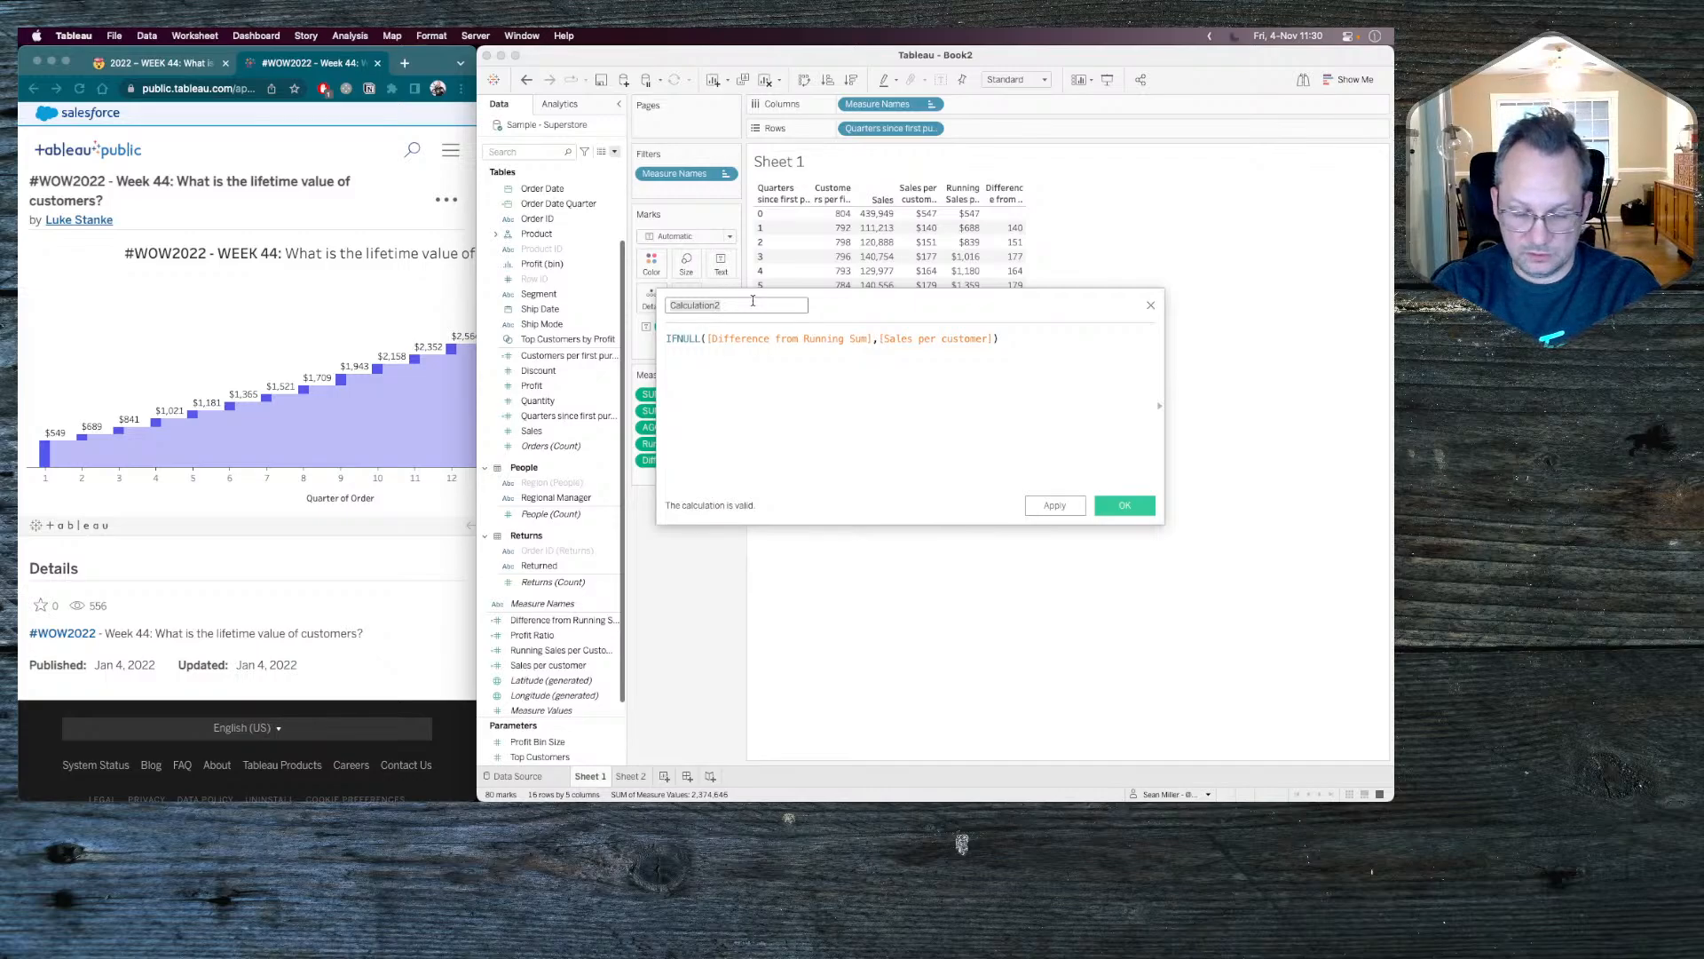
pyautogui.write('Gantt Size')
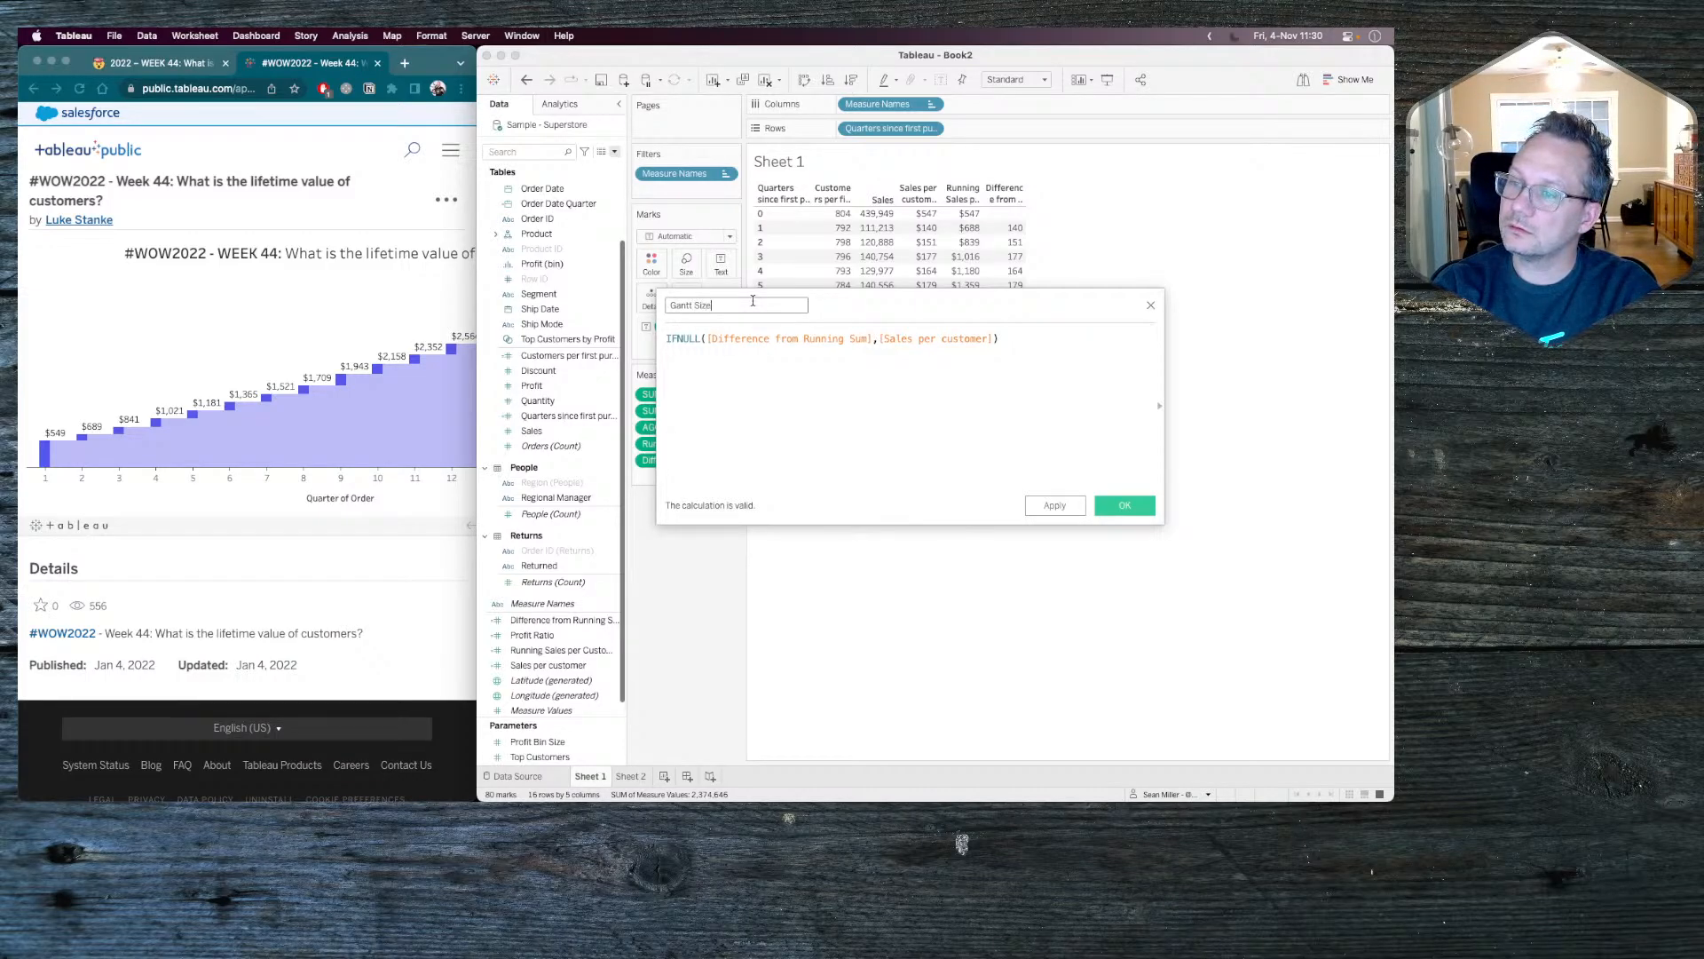
pyautogui.click(1115, 502)
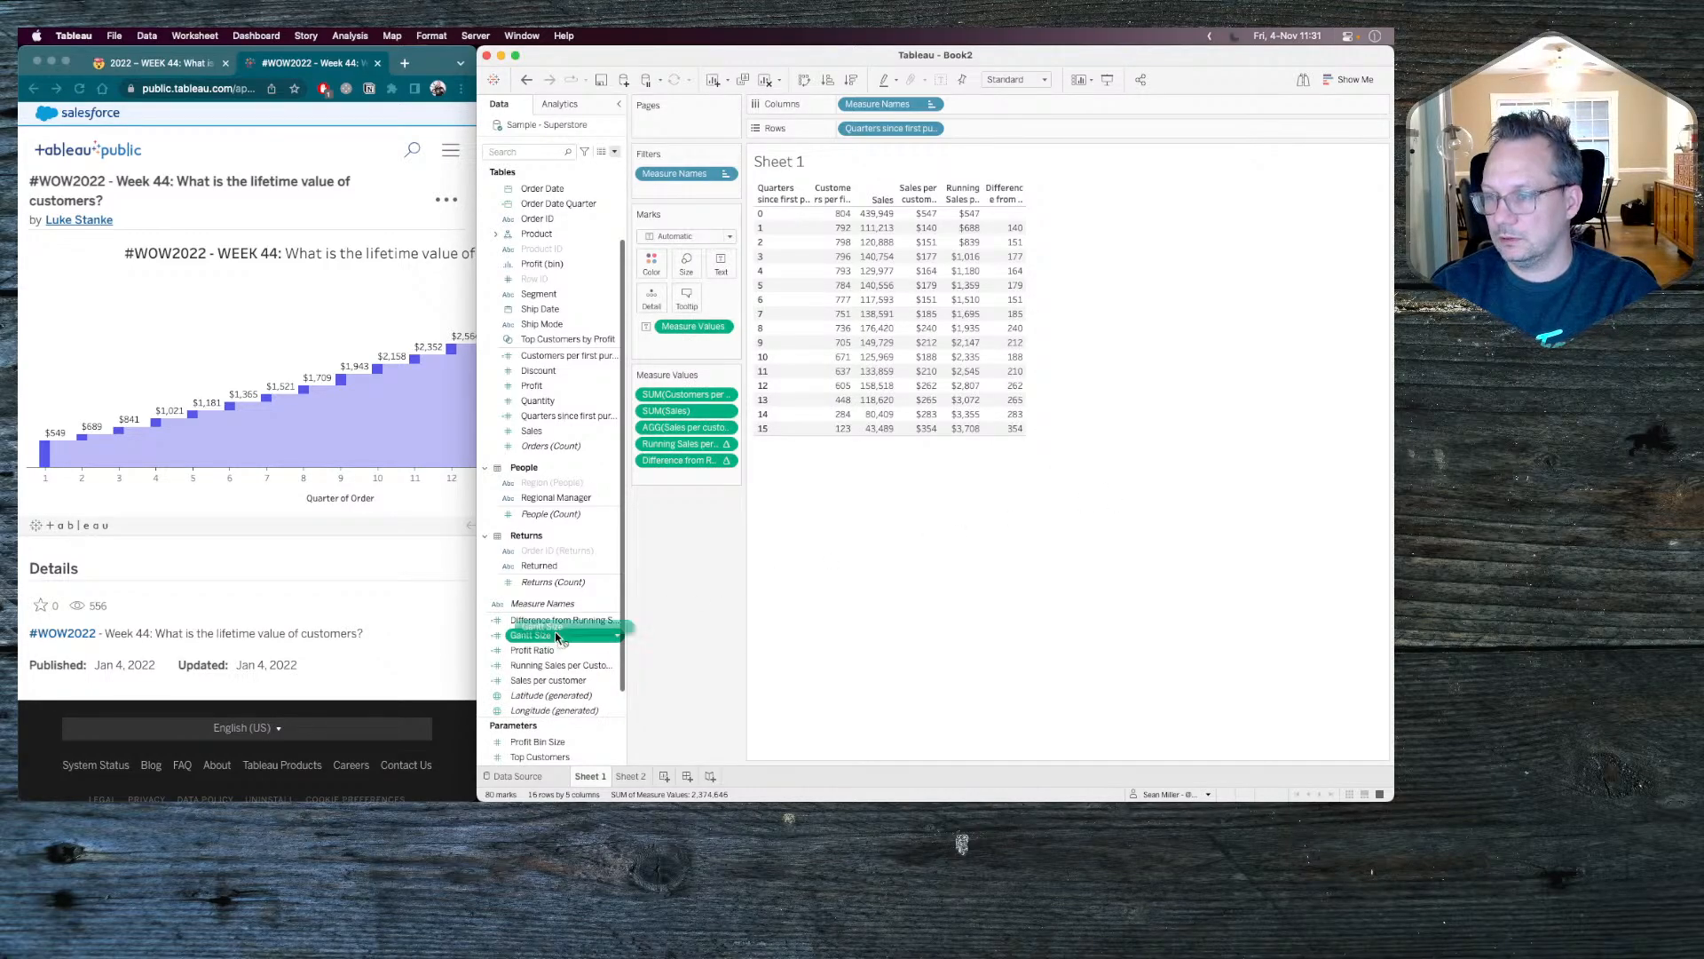
# Add Gantt Size to the Sheet 1 table as the last measure and check its quarter 0 value.
pyautogui.moveTo(545, 642); pyautogui.dragTo(688, 477)
pyautogui.moveTo(1068, 220)
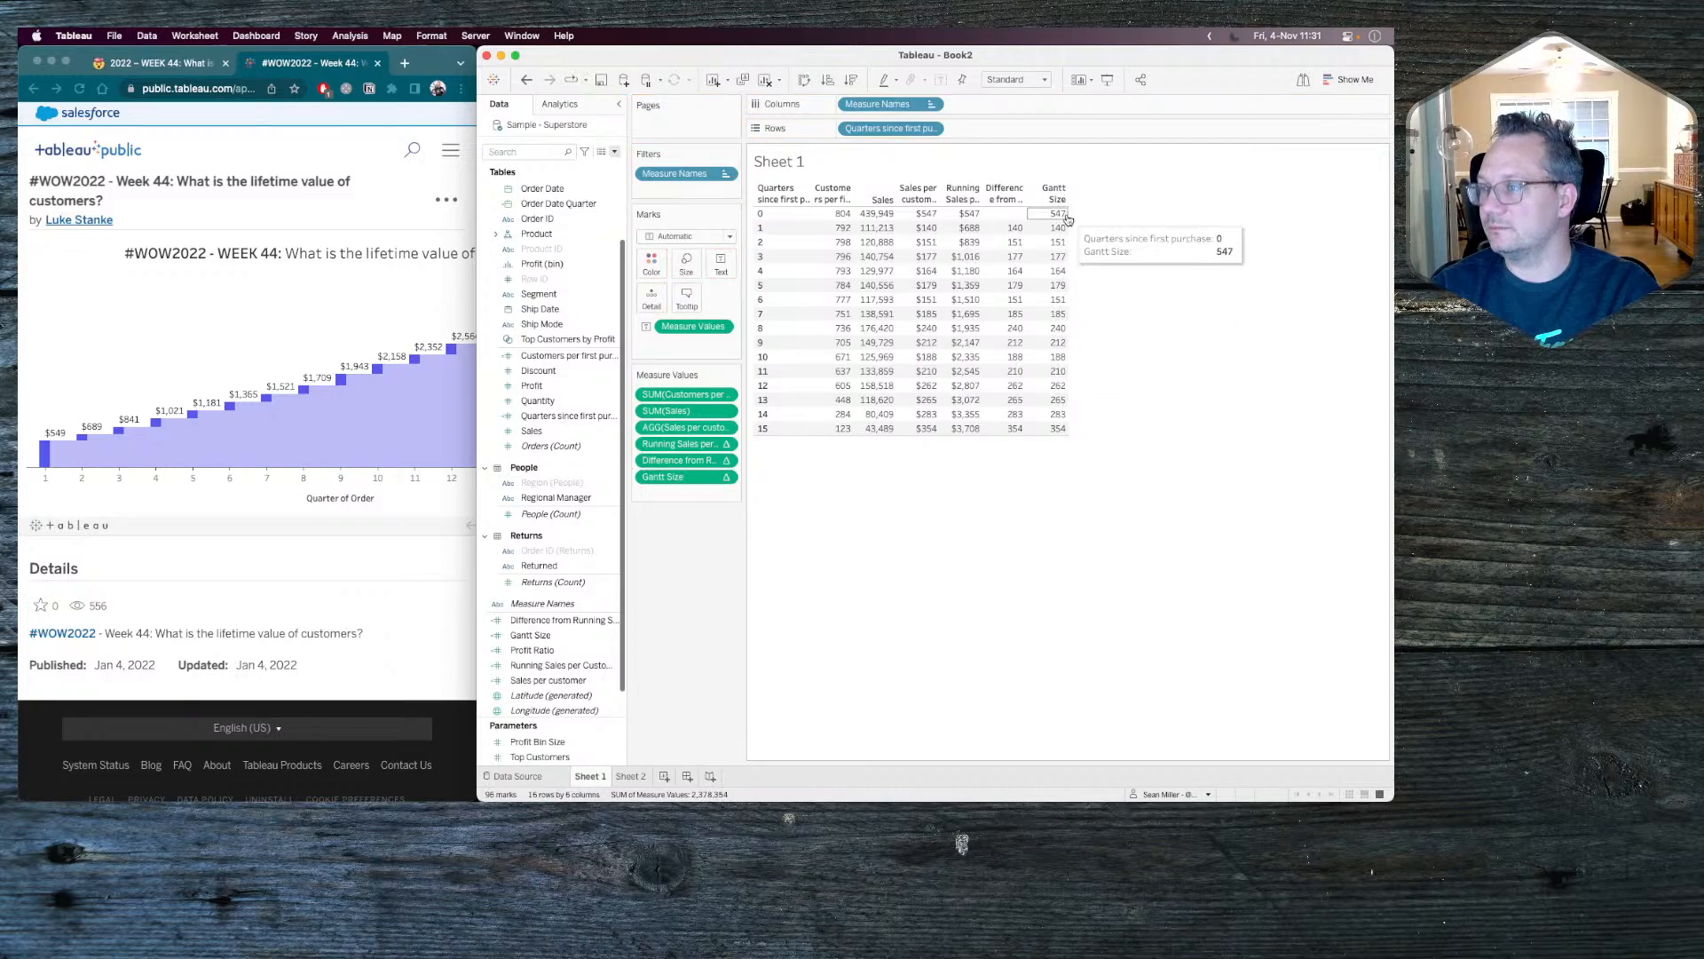
pyautogui.click(506, 662)
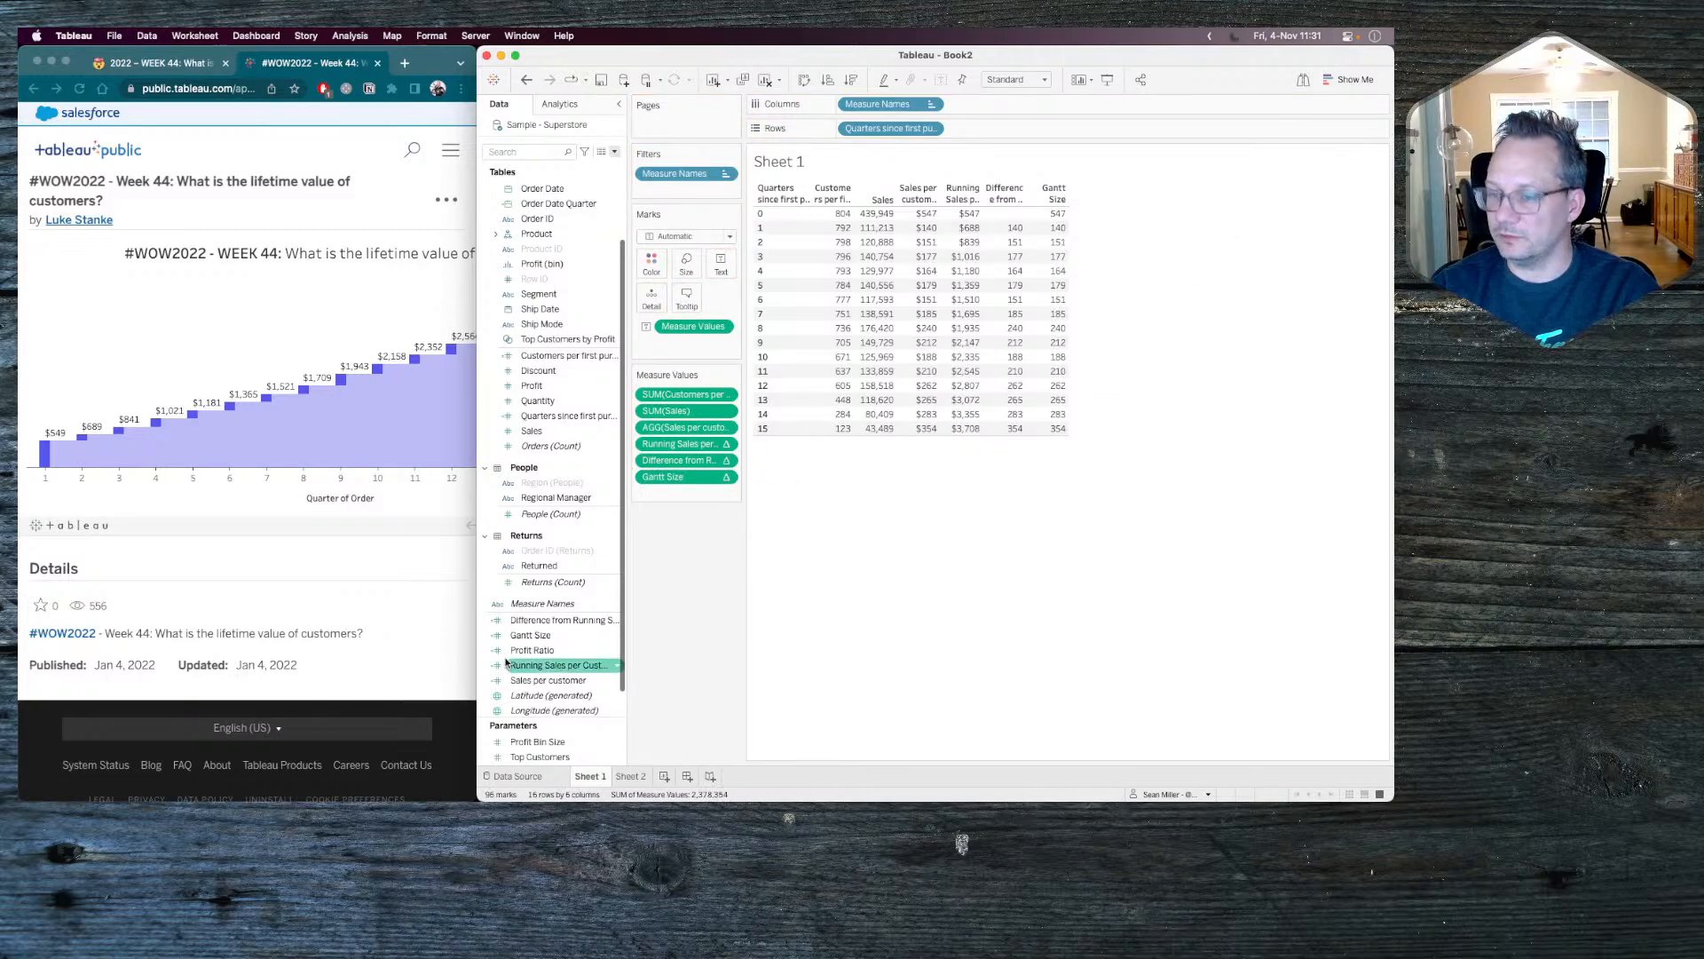
# On Sheet 2, replace the Gantt bars' size measure with Gantt Size and negate it to -[Gantt Size].
pyautogui.click(547, 638)
pyautogui.moveTo(547, 638); pyautogui.dragTo(633, 776)
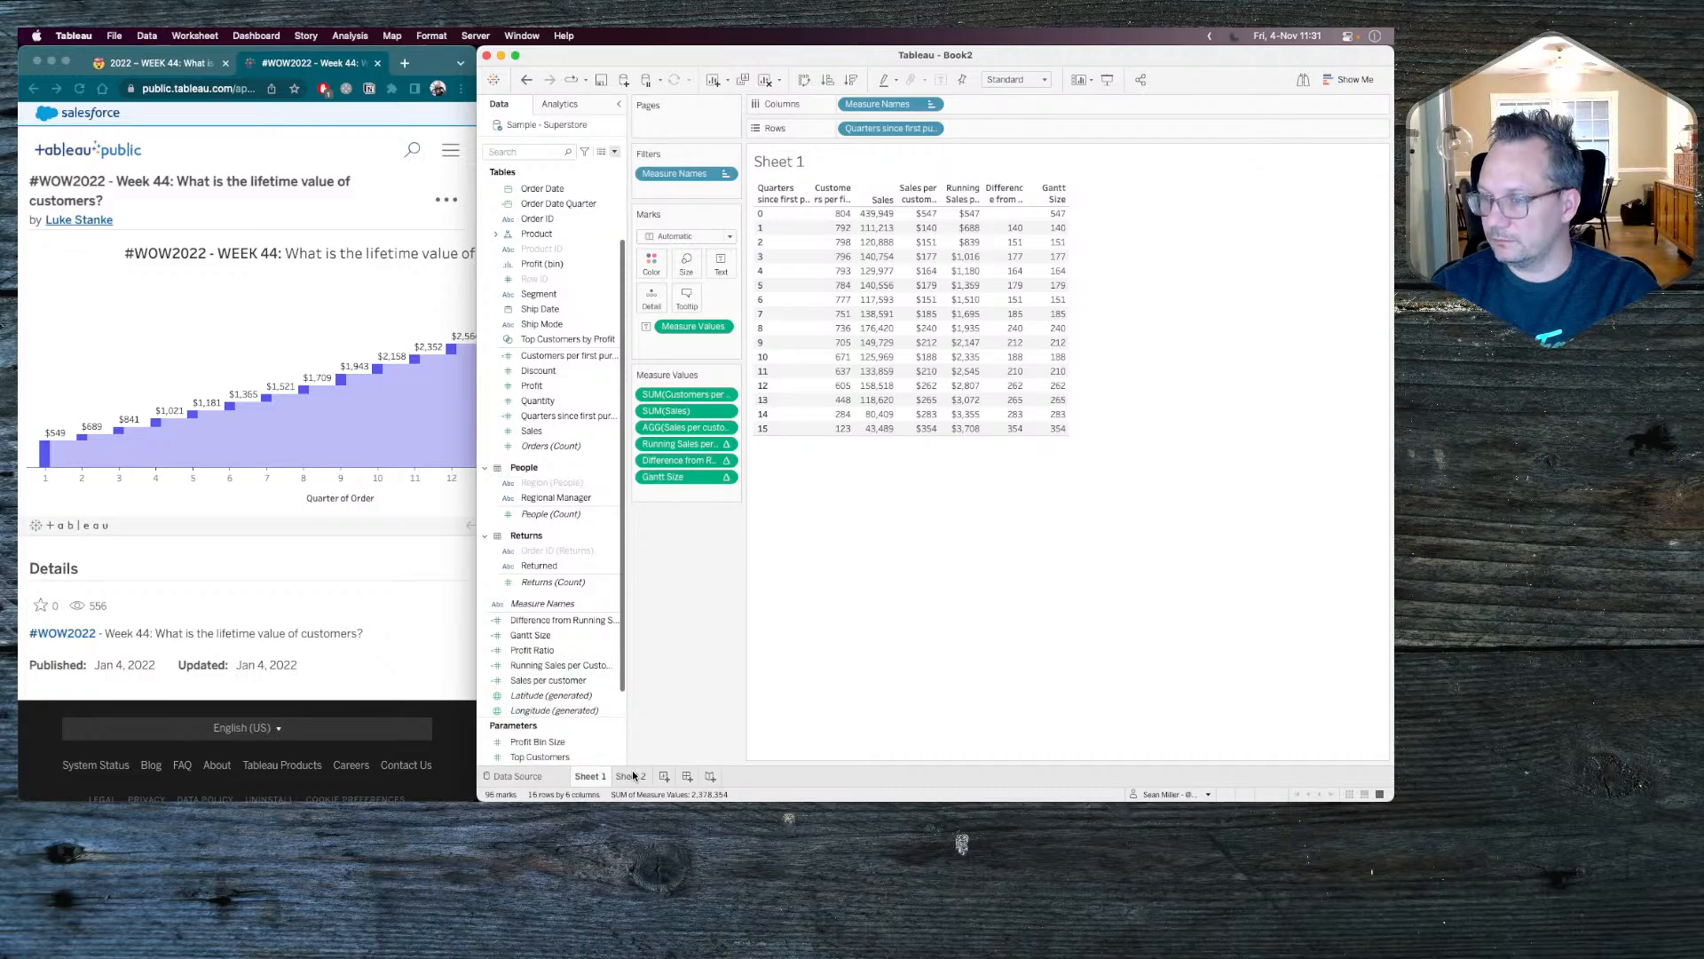
pyautogui.click(633, 776)
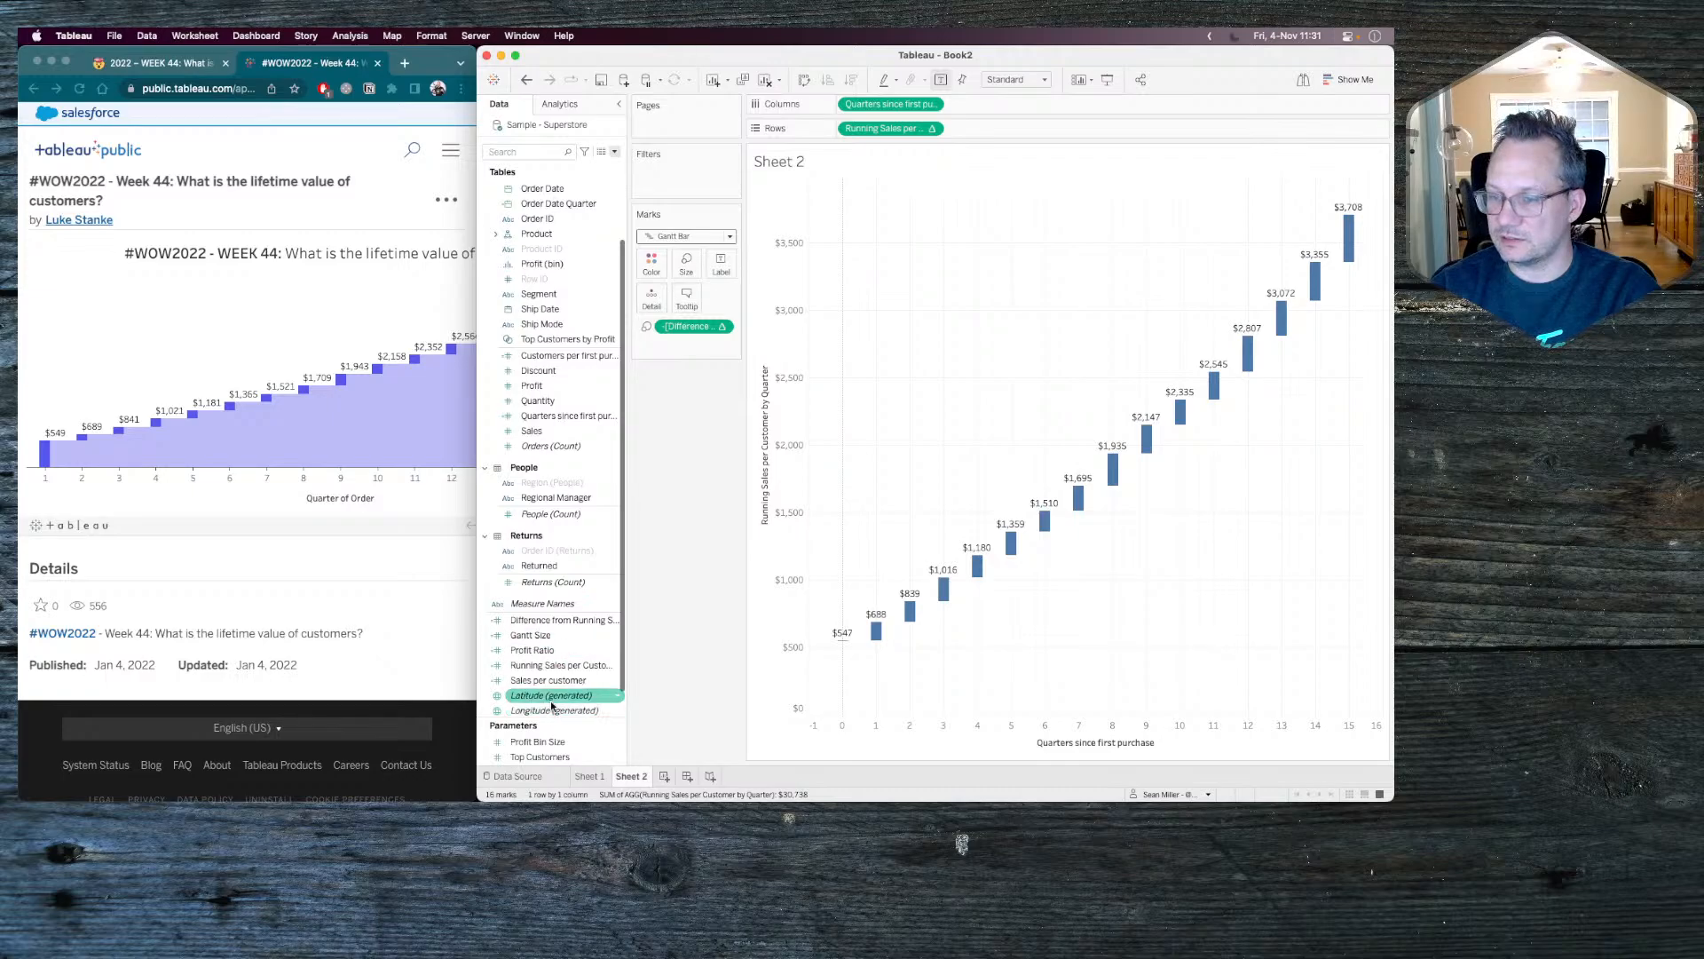
pyautogui.moveTo(546, 637); pyautogui.dragTo(683, 320)
pyautogui.doubleClick(683, 325)
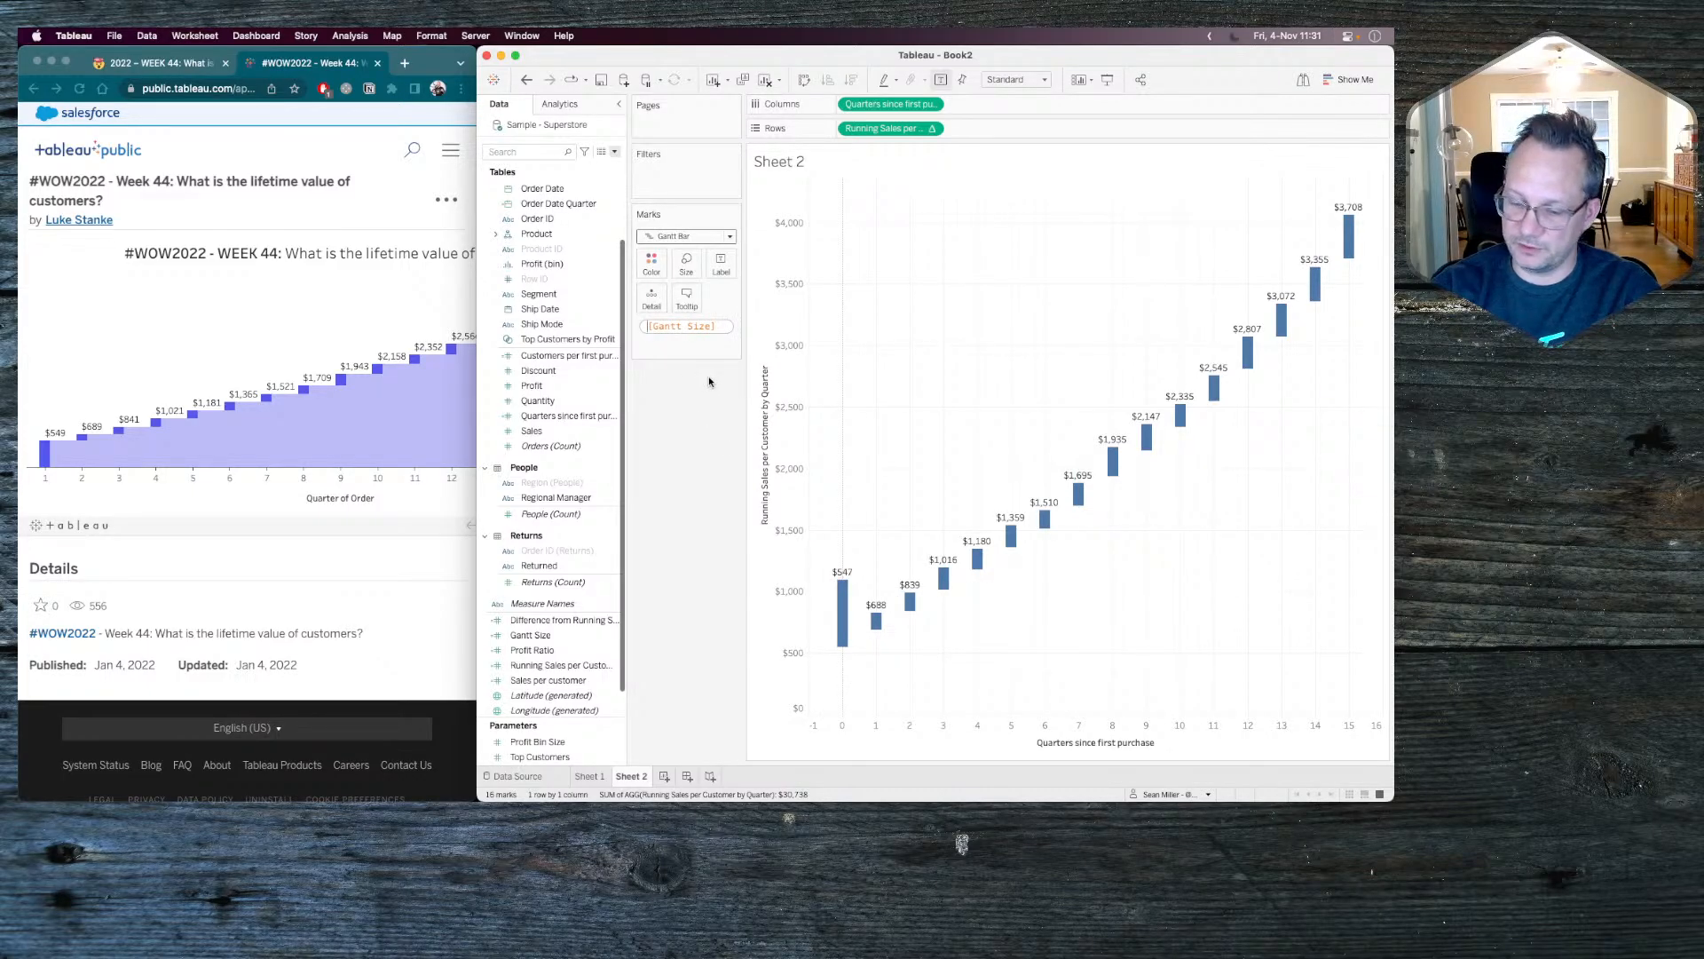
pyautogui.write('-')
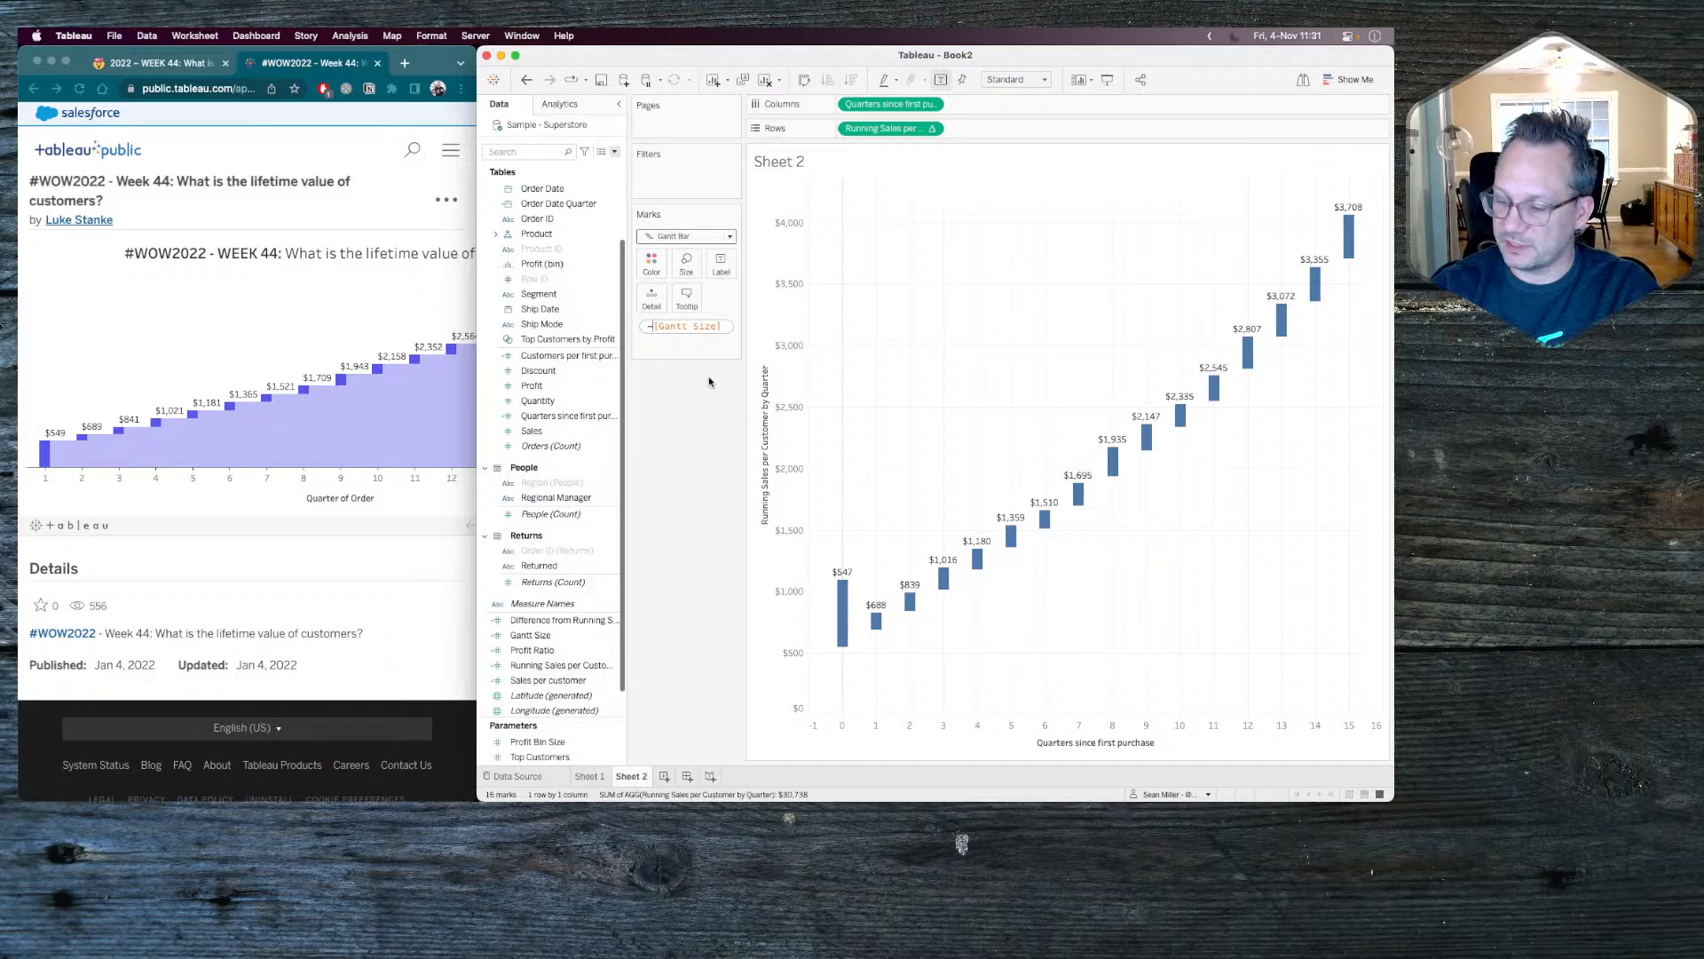
pyautogui.press('Return')
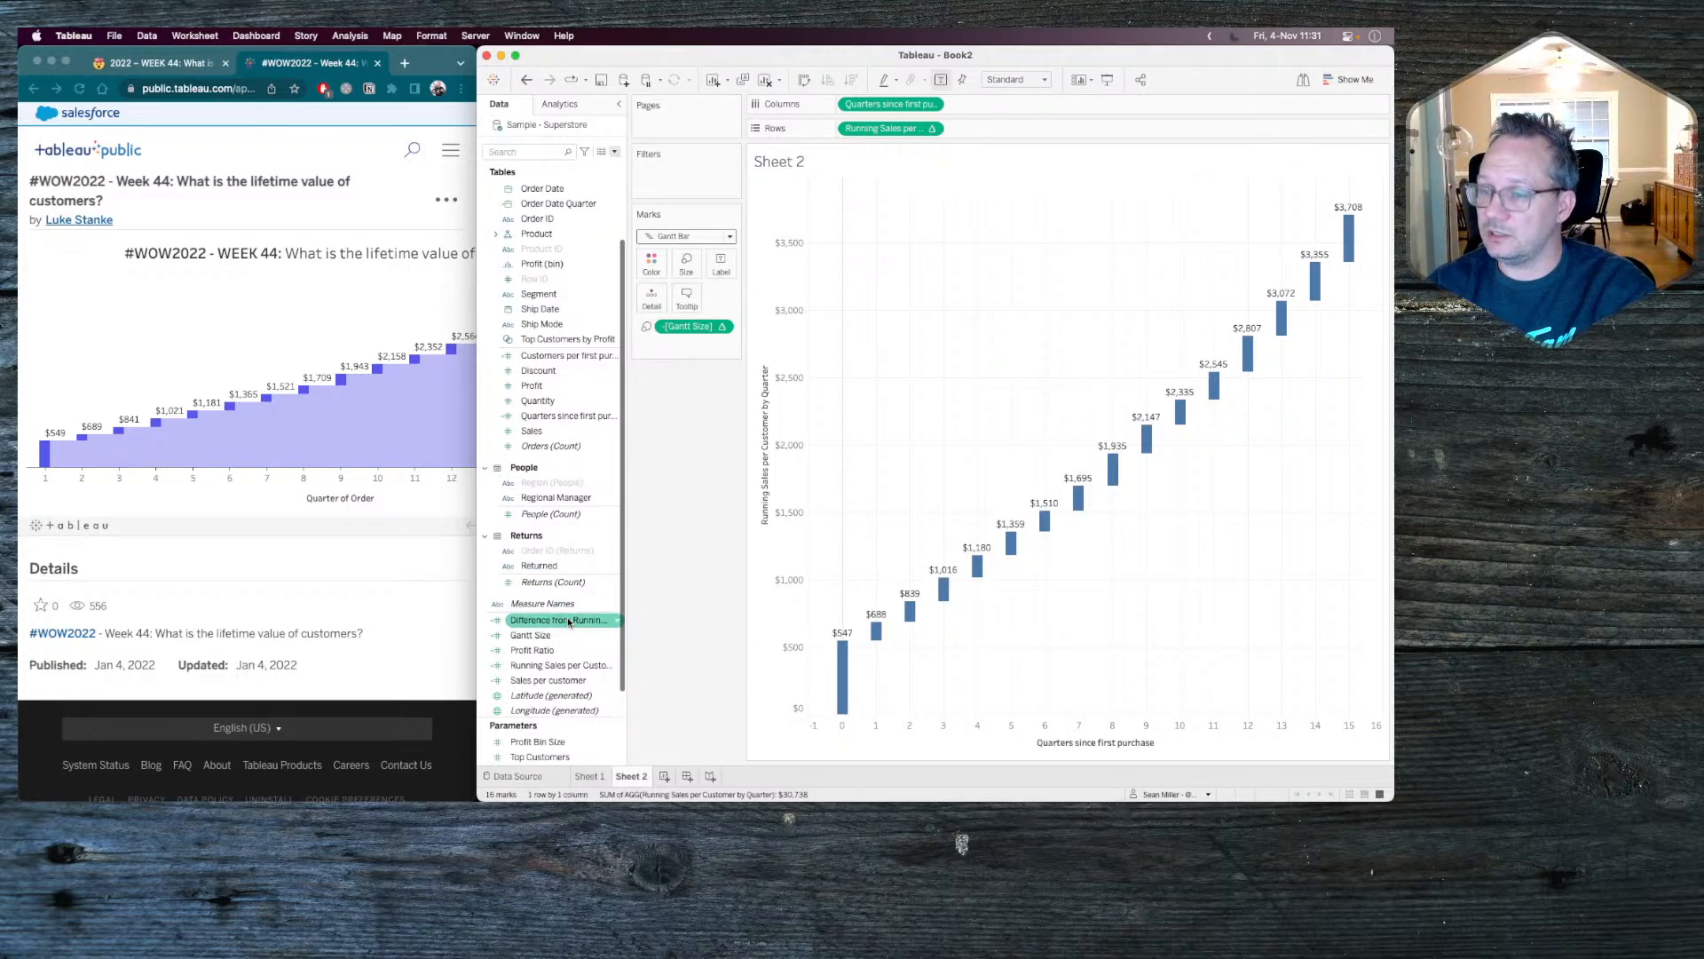
# Add a second Running Sales per Customer measure to the rows, remove its size field, and show it as bars.
pyautogui.moveTo(560, 665); pyautogui.dragTo(1021, 133)
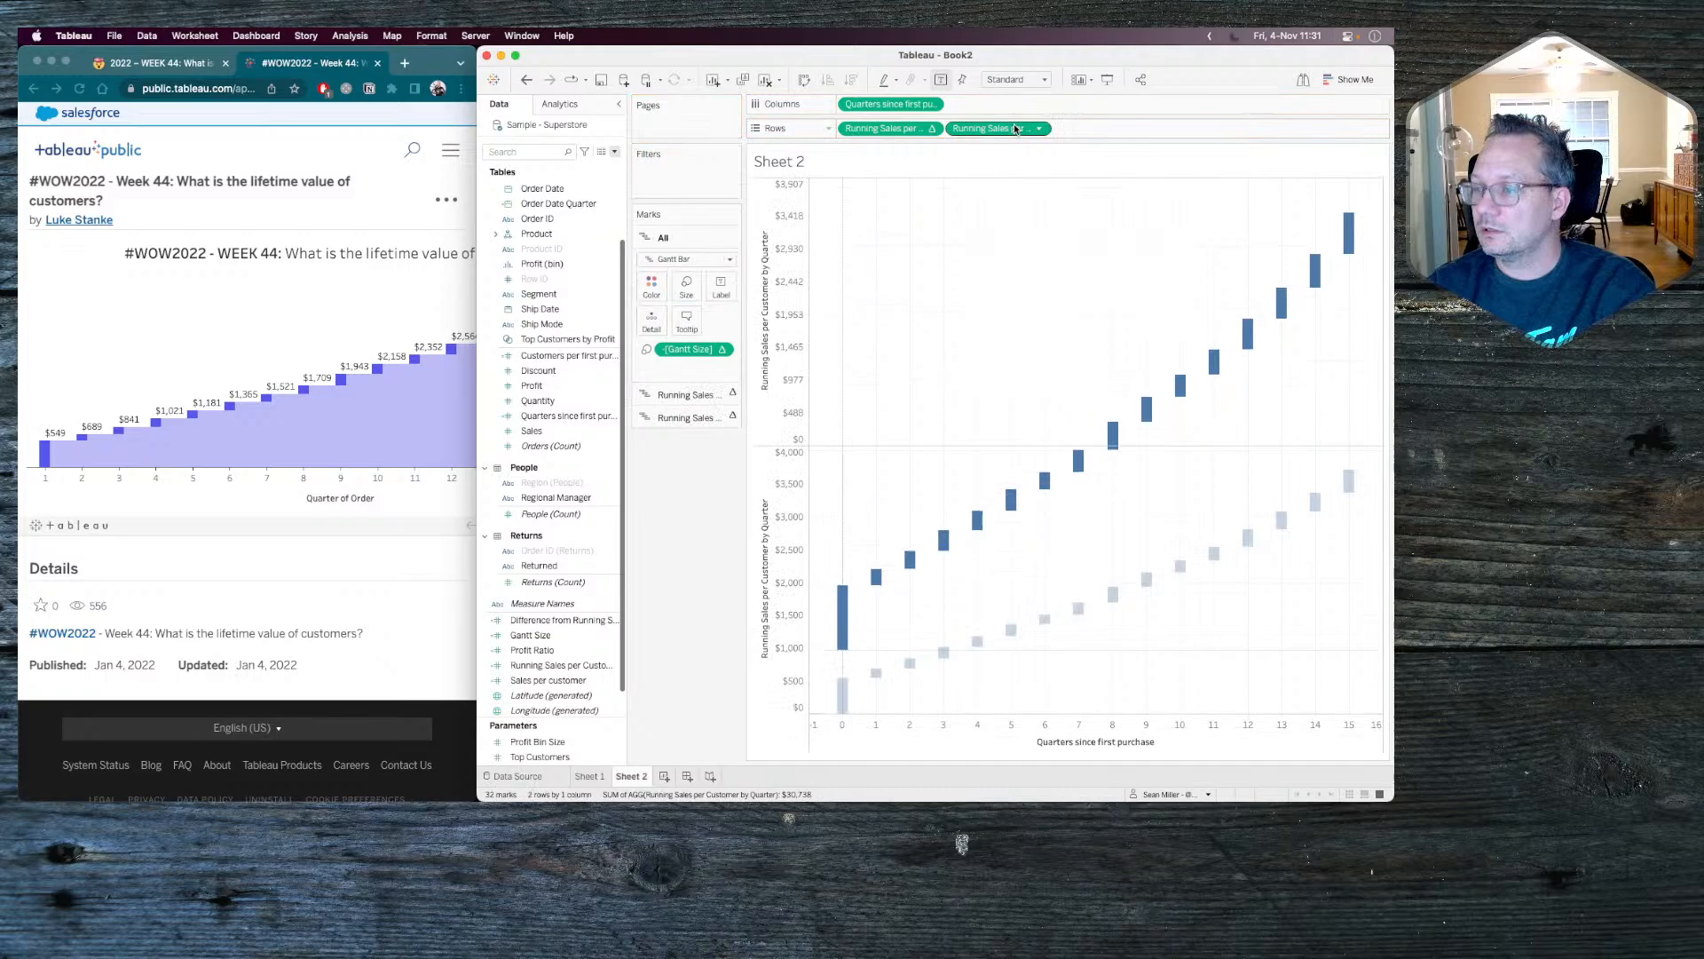
pyautogui.click(669, 417)
pyautogui.moveTo(691, 392); pyautogui.dragTo(685, 476)
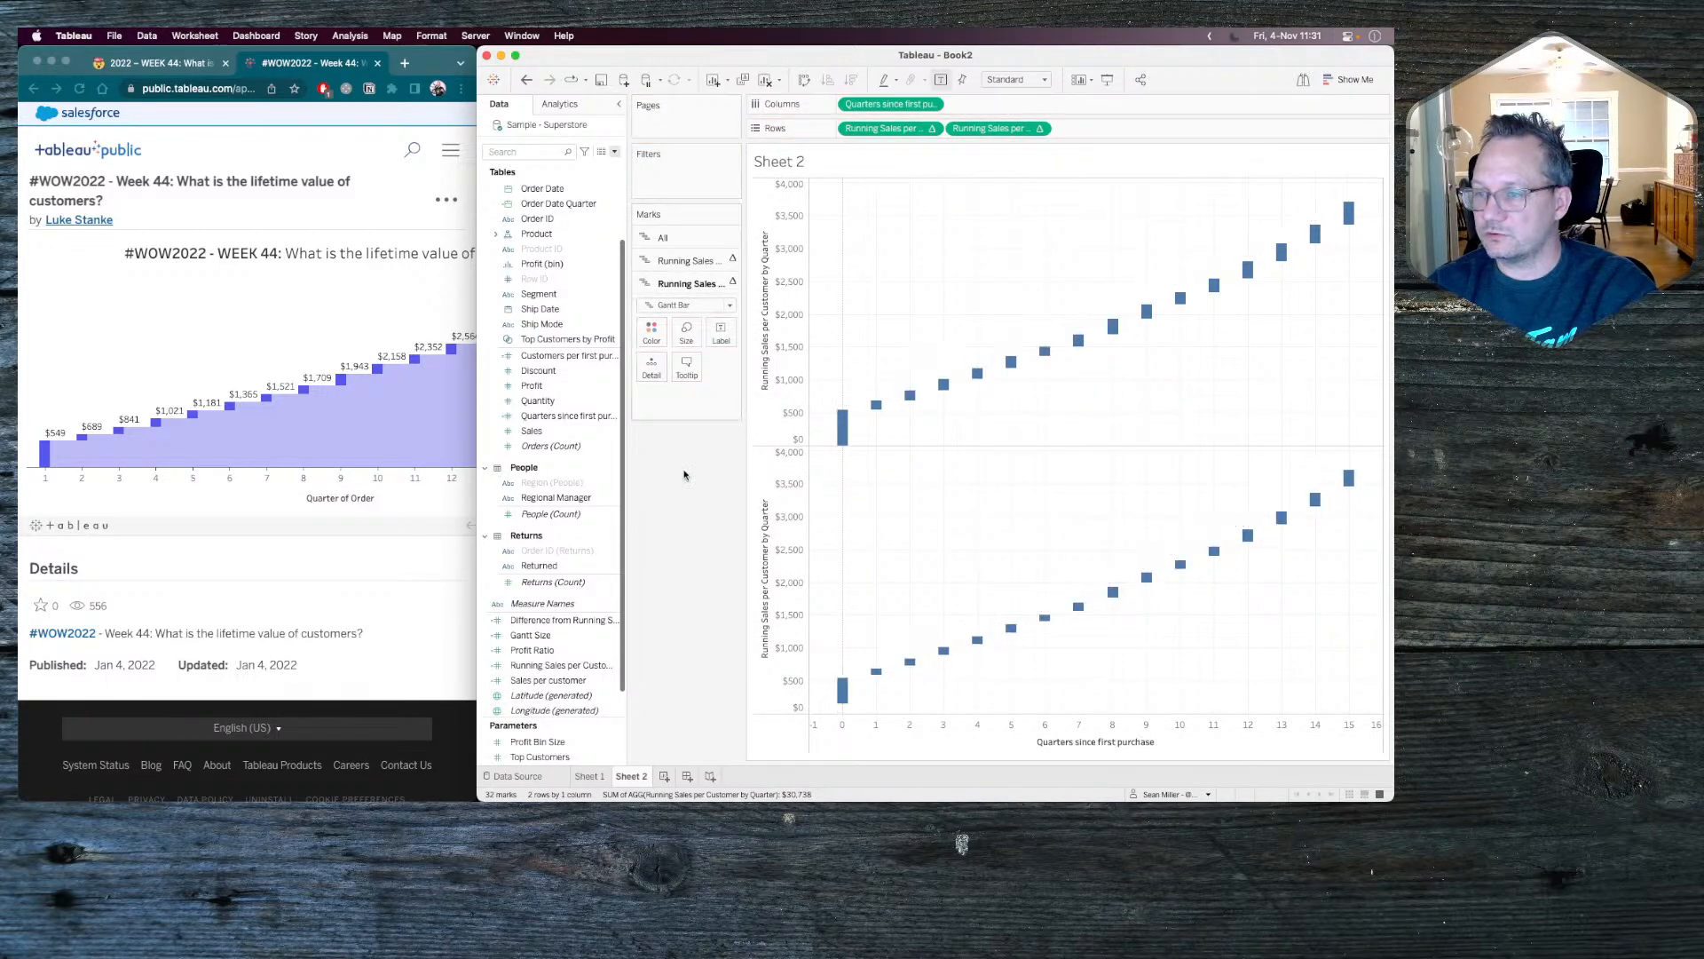
pyautogui.click(684, 305)
pyautogui.click(680, 337)
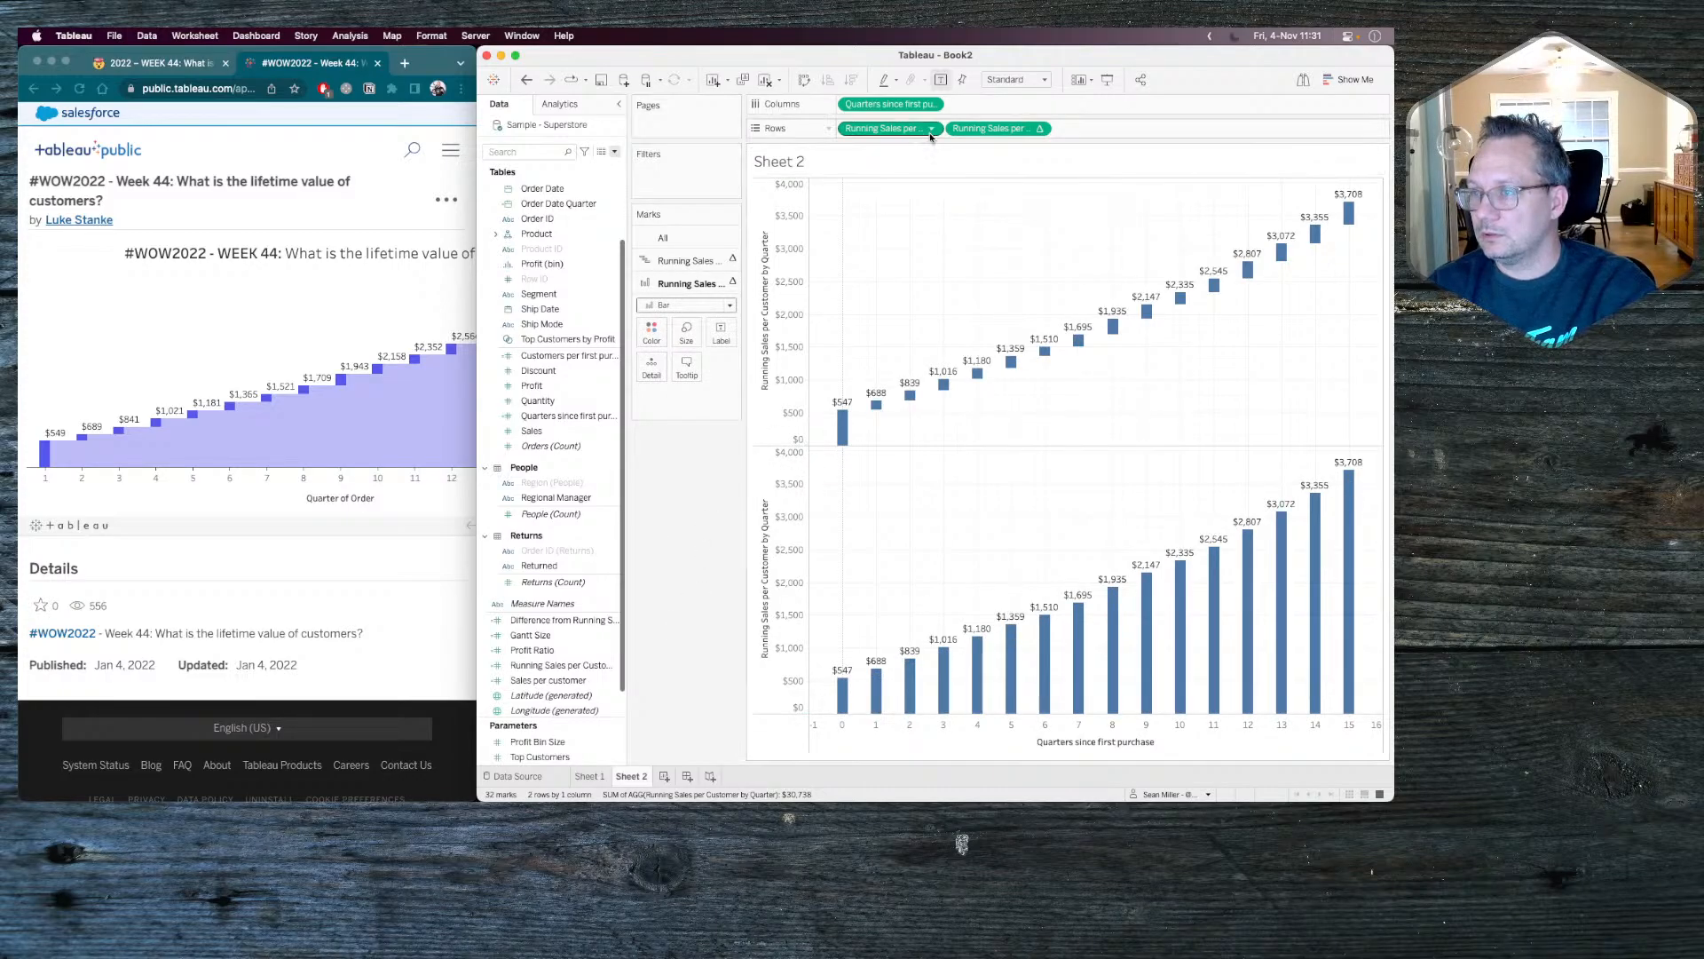
# Try Quarters since first purchase as a discrete field on the columns.
pyautogui.click(932, 104)
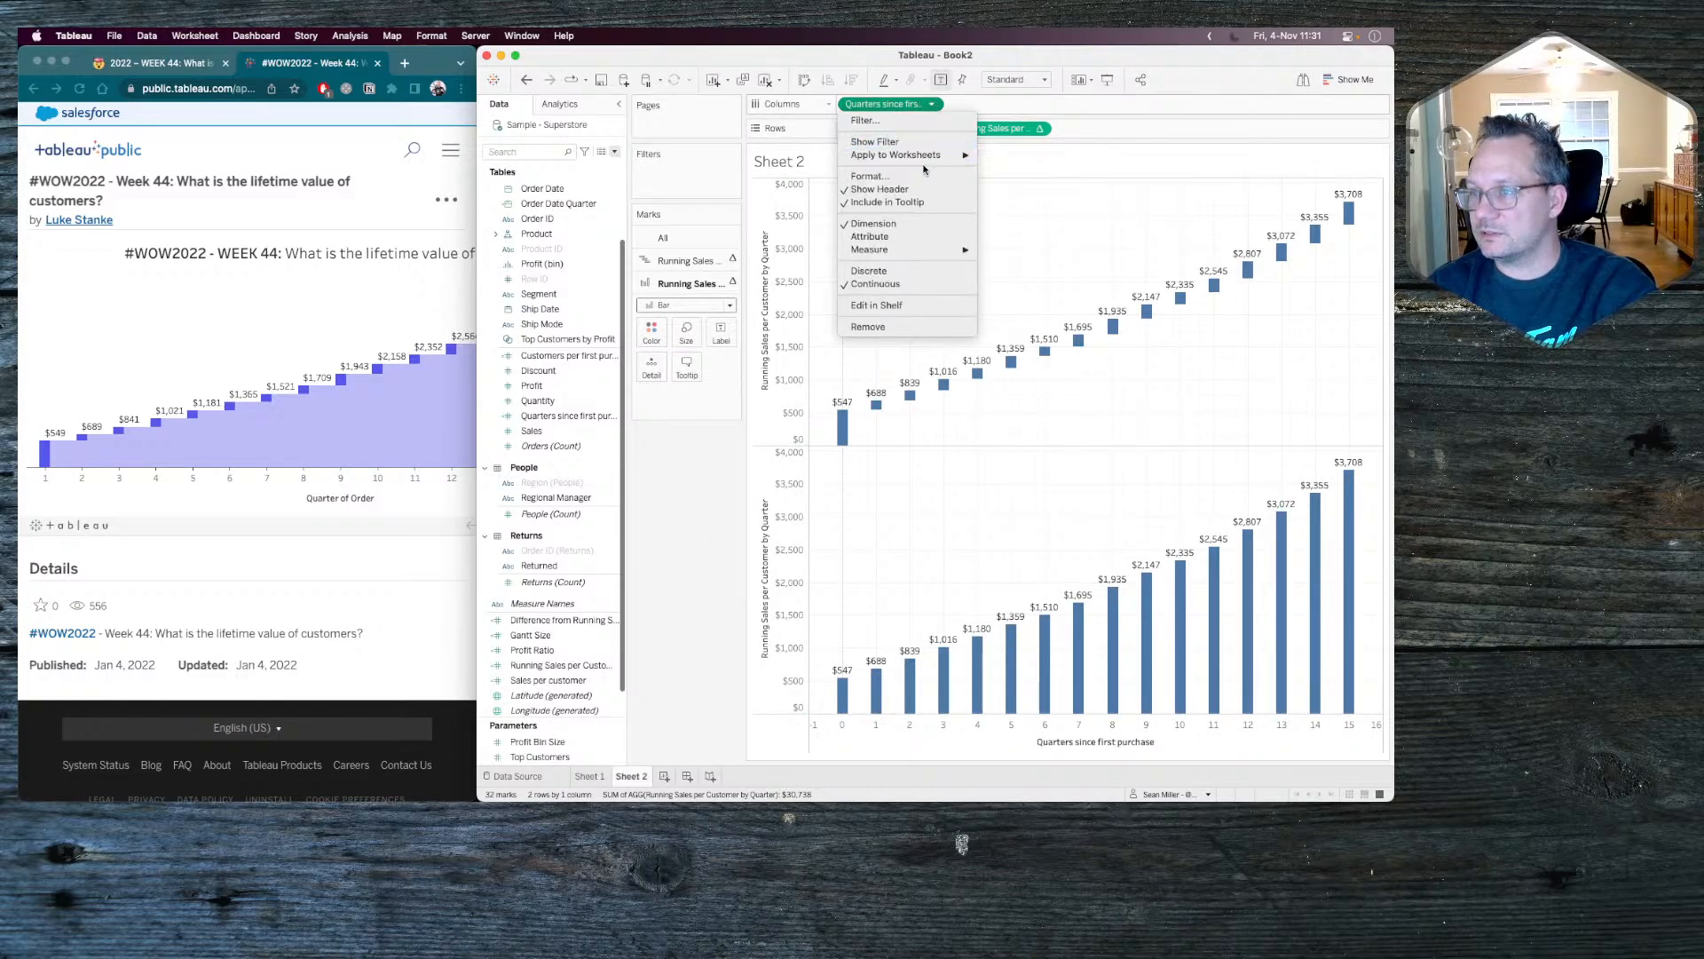
pyautogui.click(888, 271)
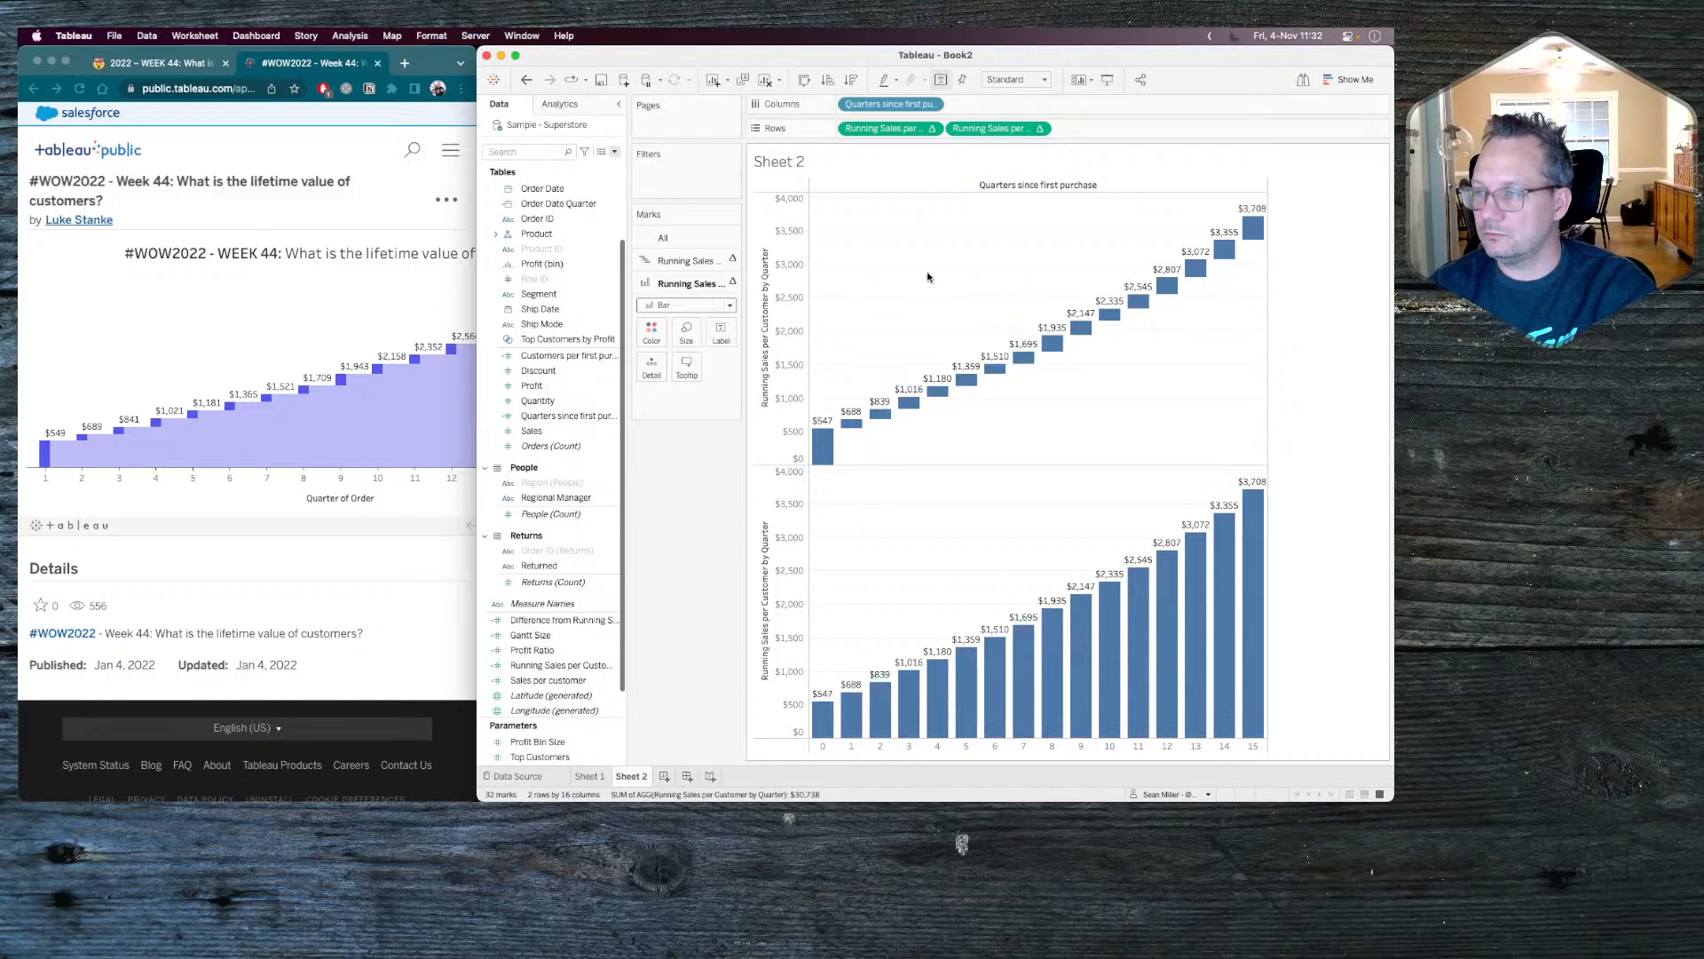
pyautogui.click(931, 103)
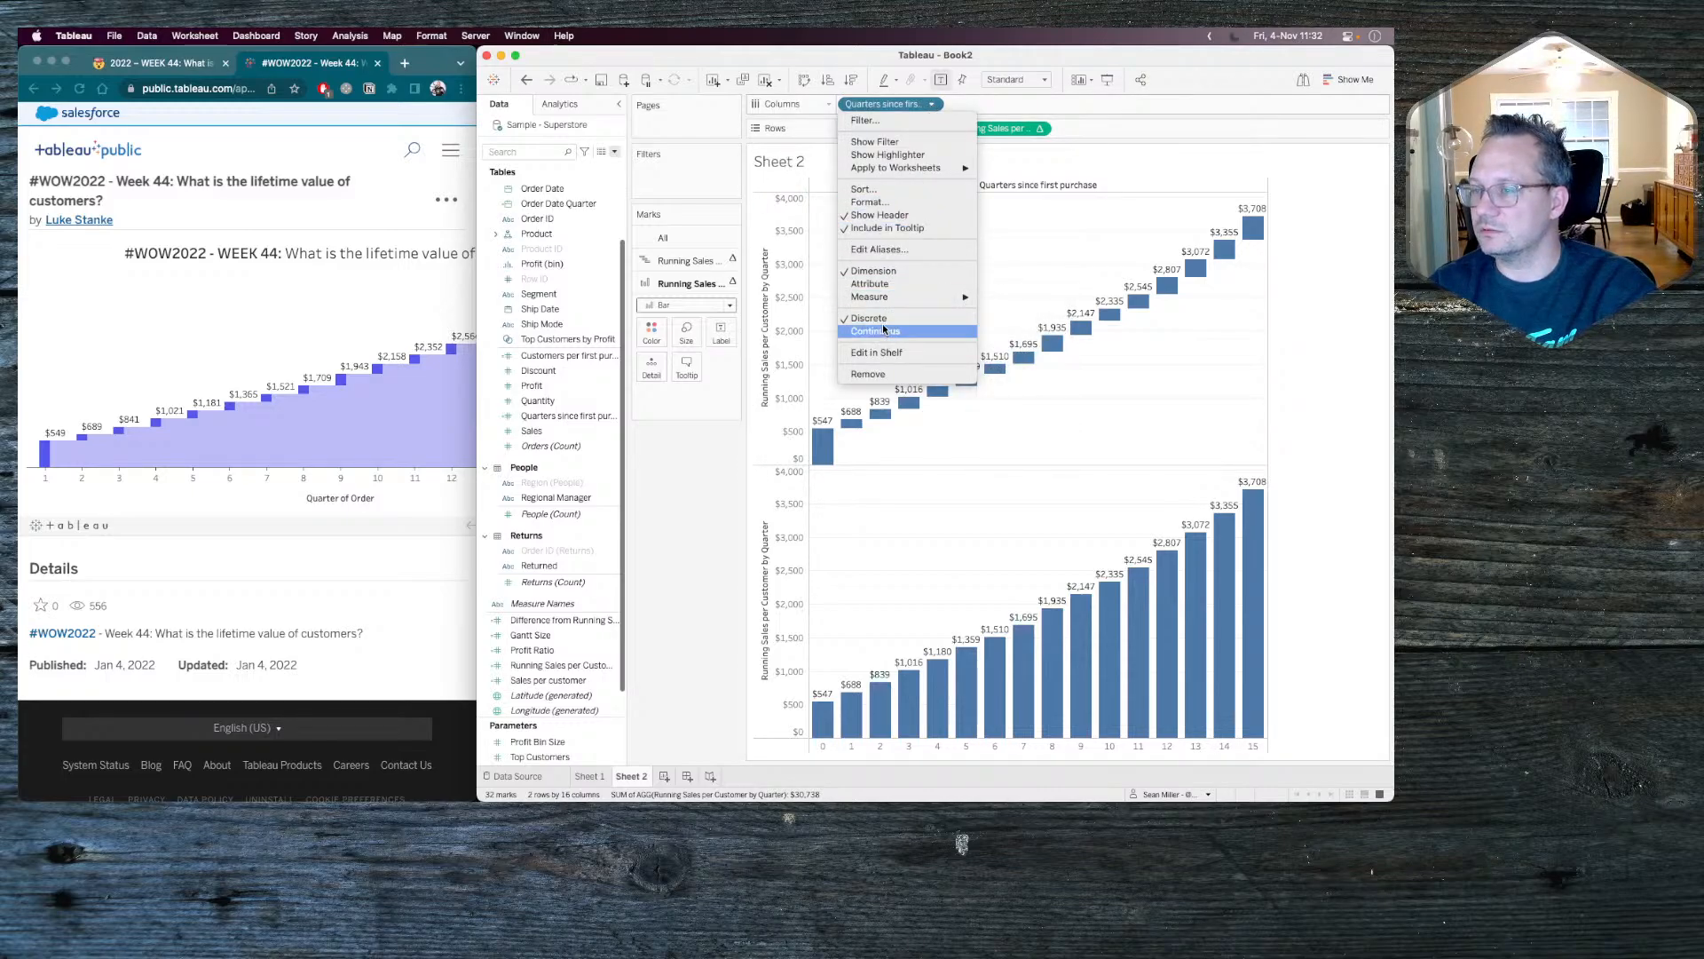
pyautogui.click(672, 541)
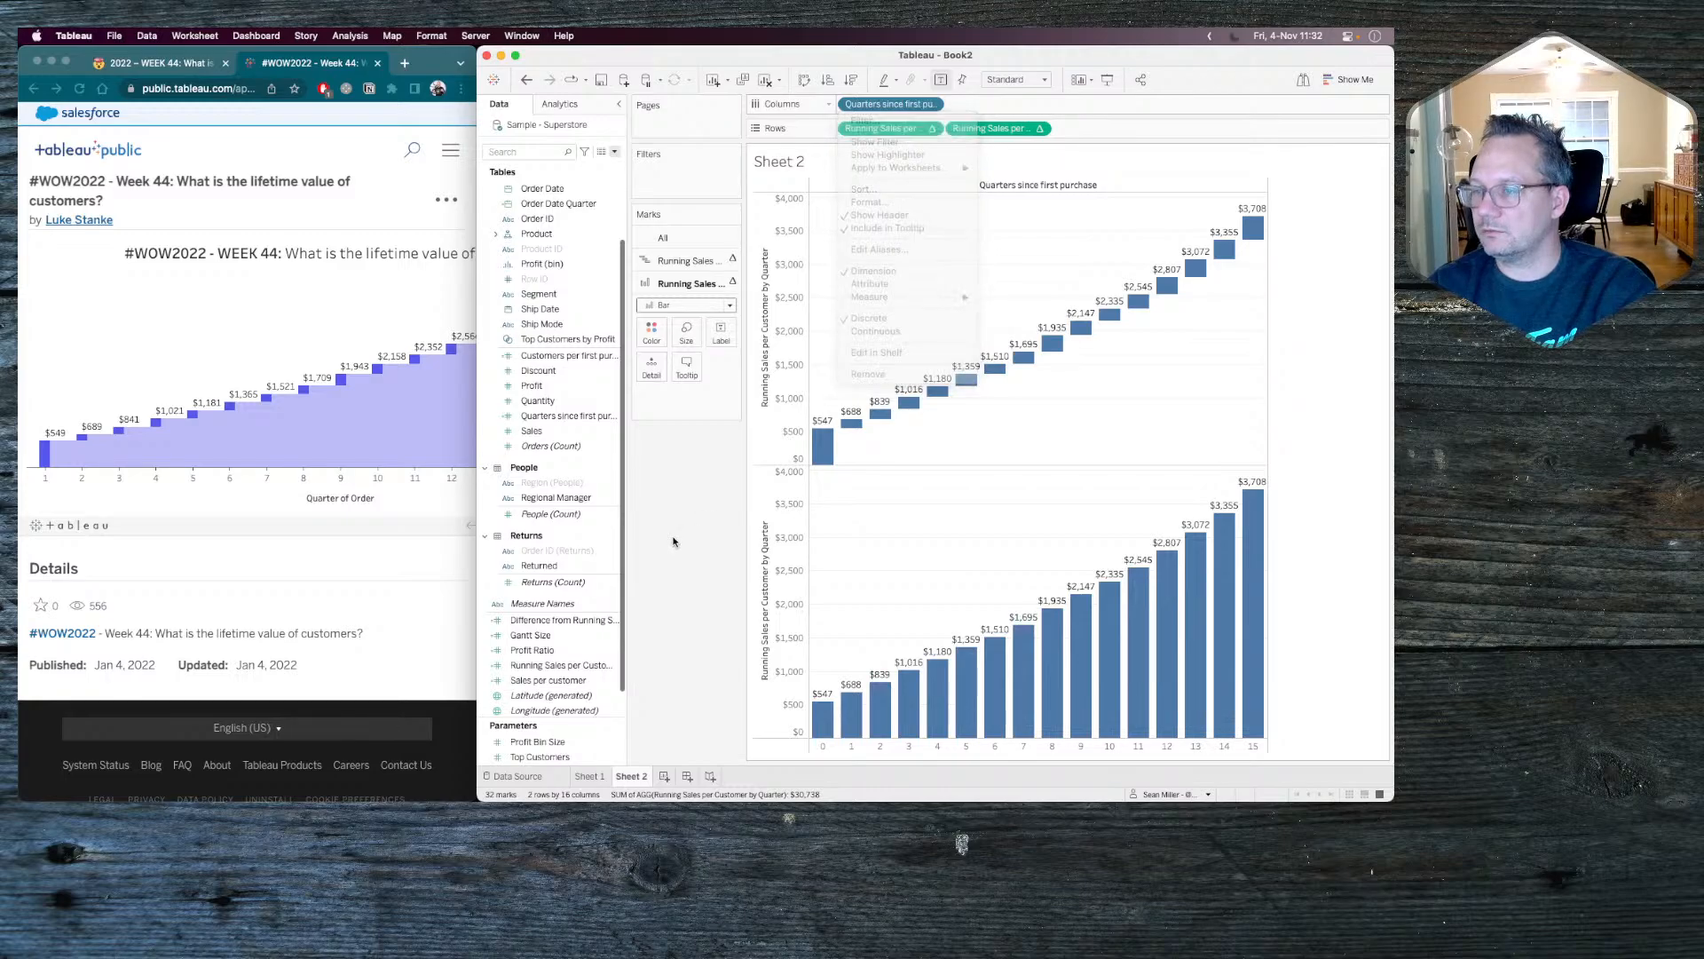
# Combine the two Running Sales per Customer charts into a dual-axis chart and synchronize the axes.
pyautogui.moveTo(759, 469); pyautogui.dragTo(1252, 335)
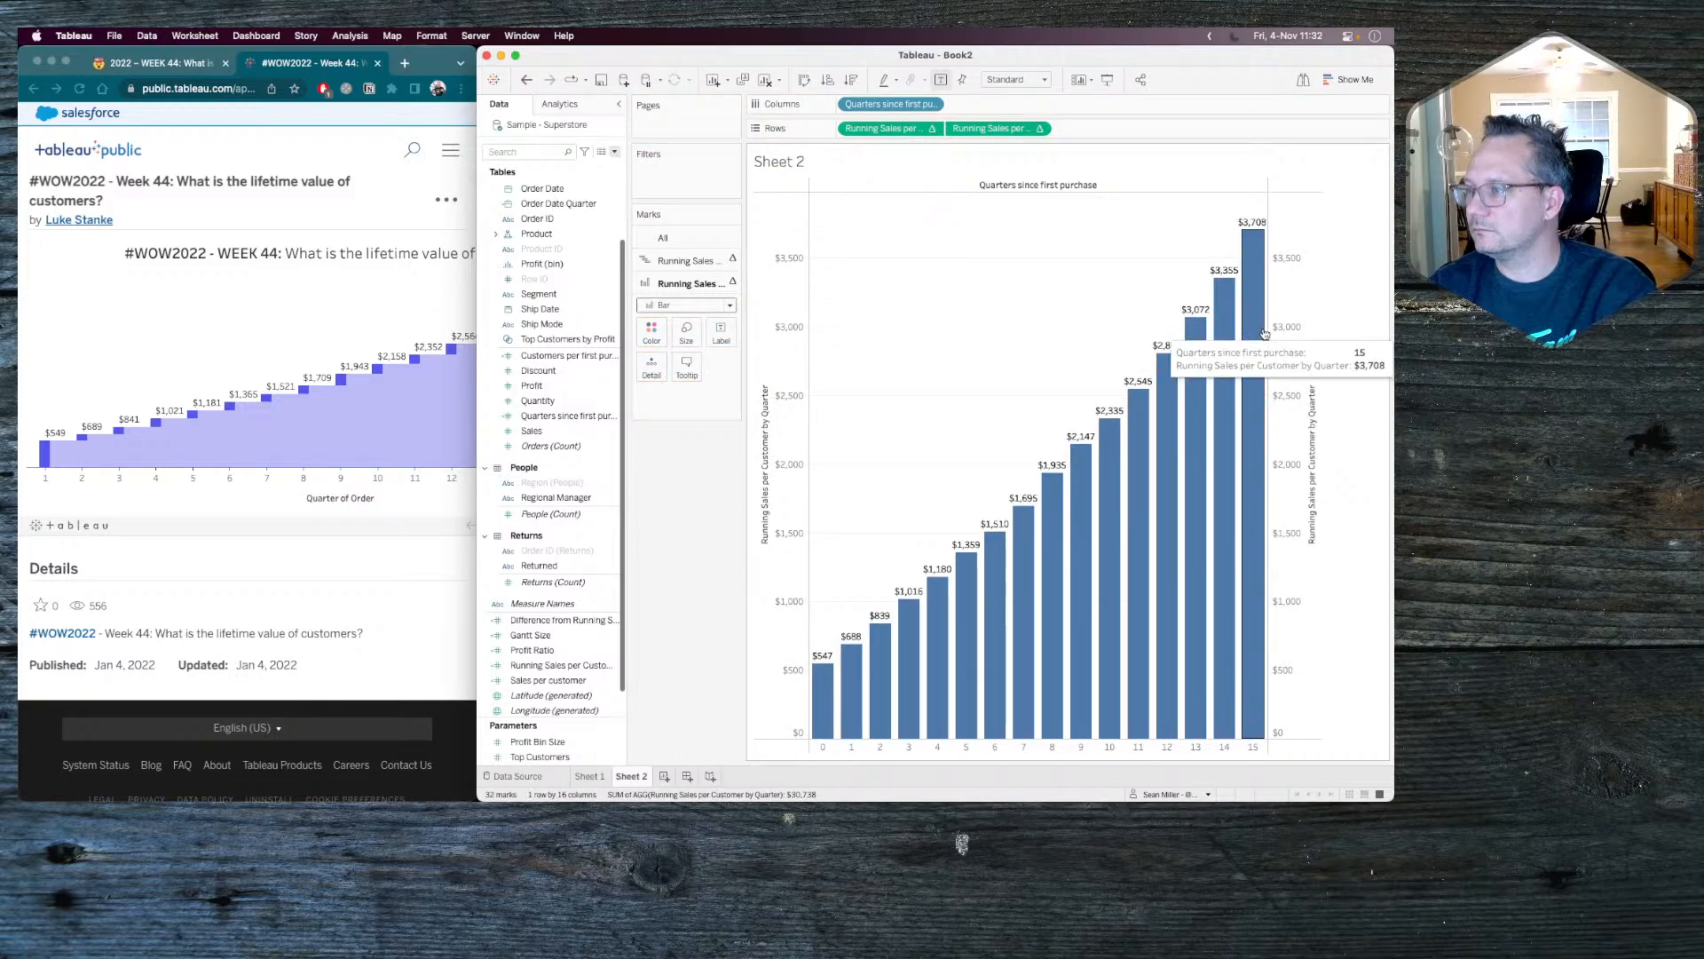
pyautogui.rightClick(1275, 331)
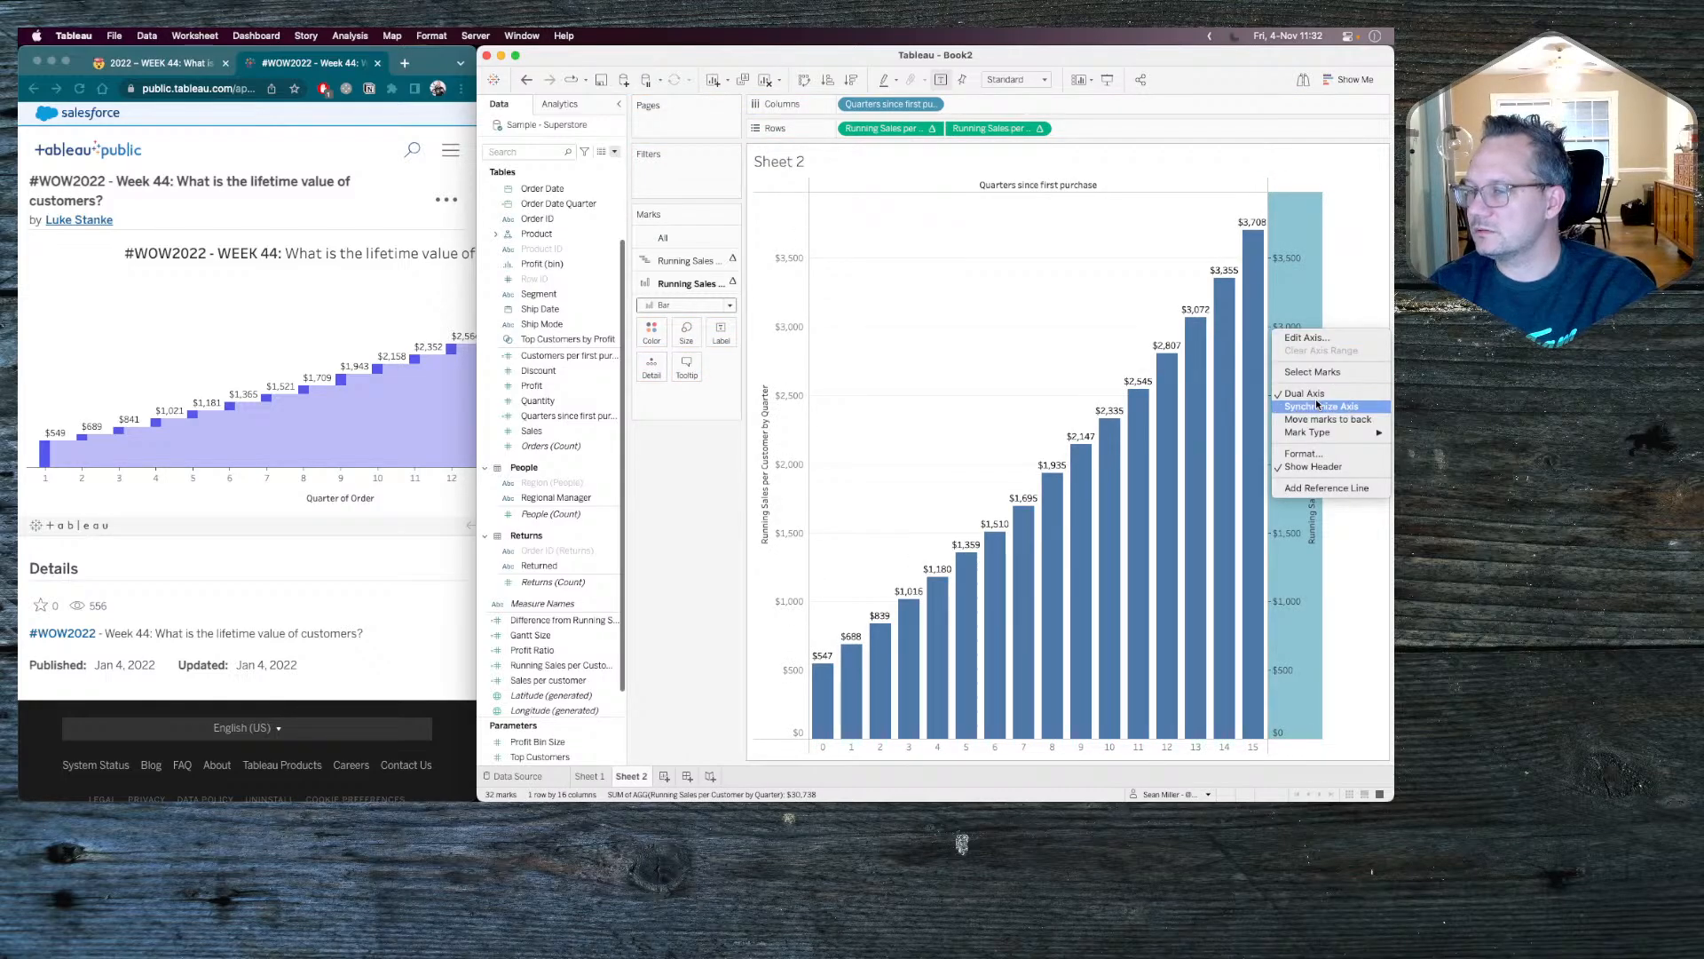
pyautogui.click(1318, 405)
pyautogui.click(686, 260)
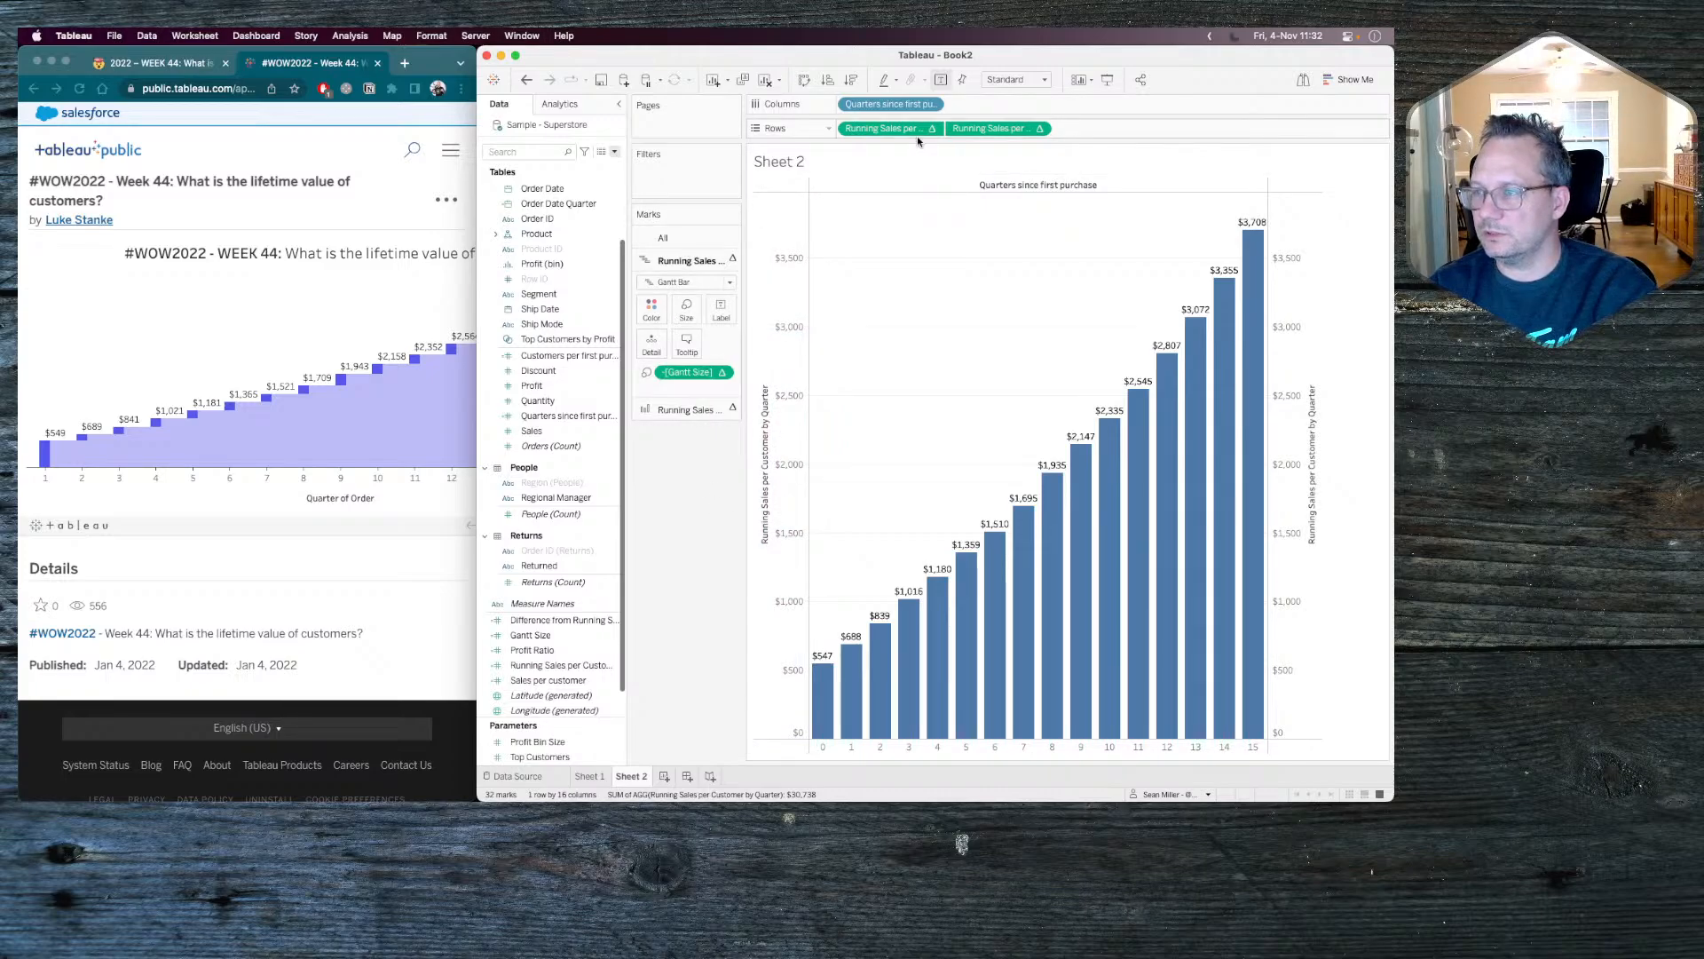
# Set Quarters since first purchase on the columns back to continuous.
pyautogui.click(888, 103)
pyautogui.click(931, 104)
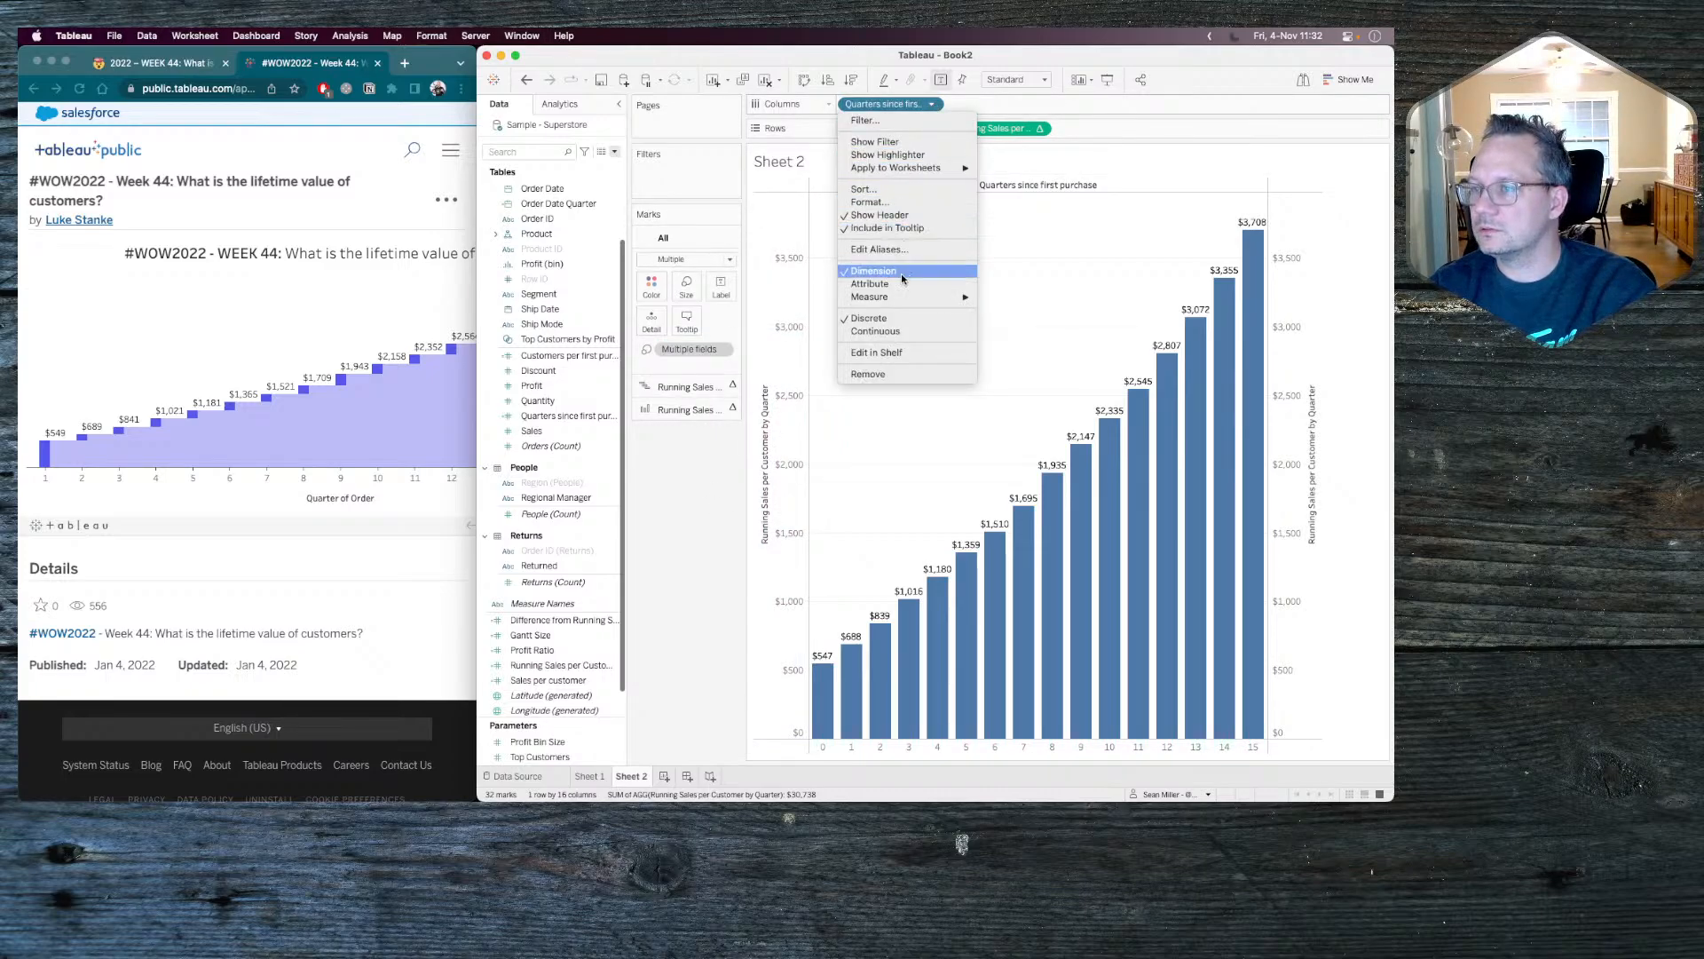
pyautogui.click(876, 331)
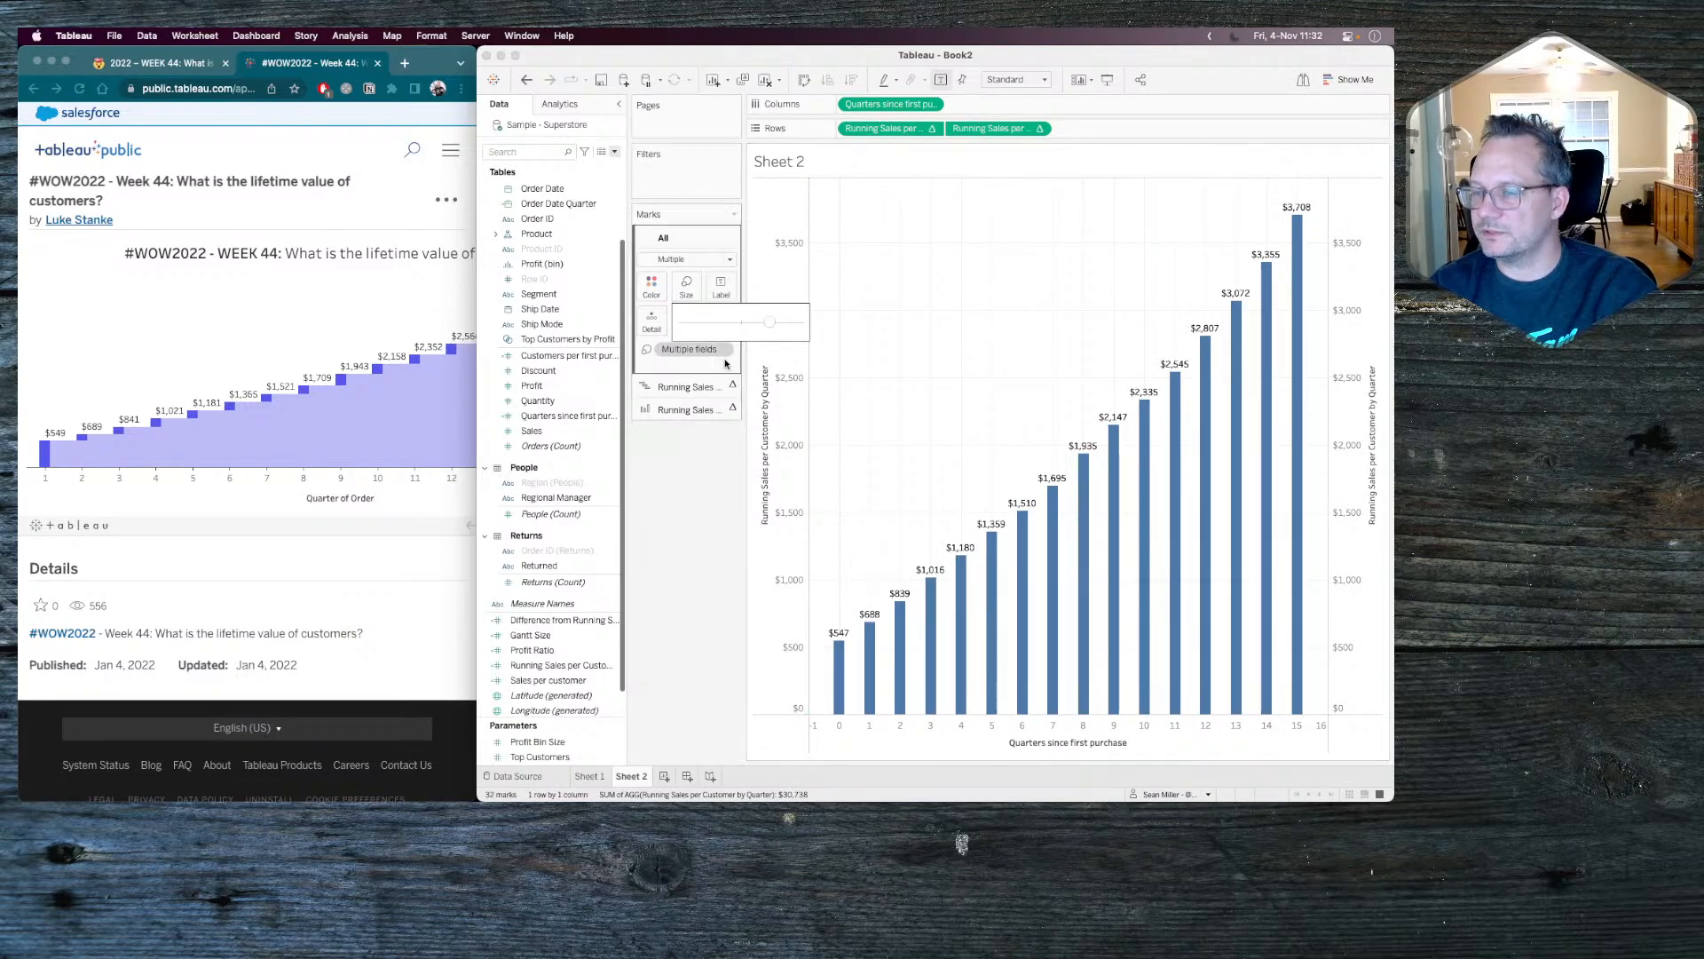
pyautogui.click(685, 387)
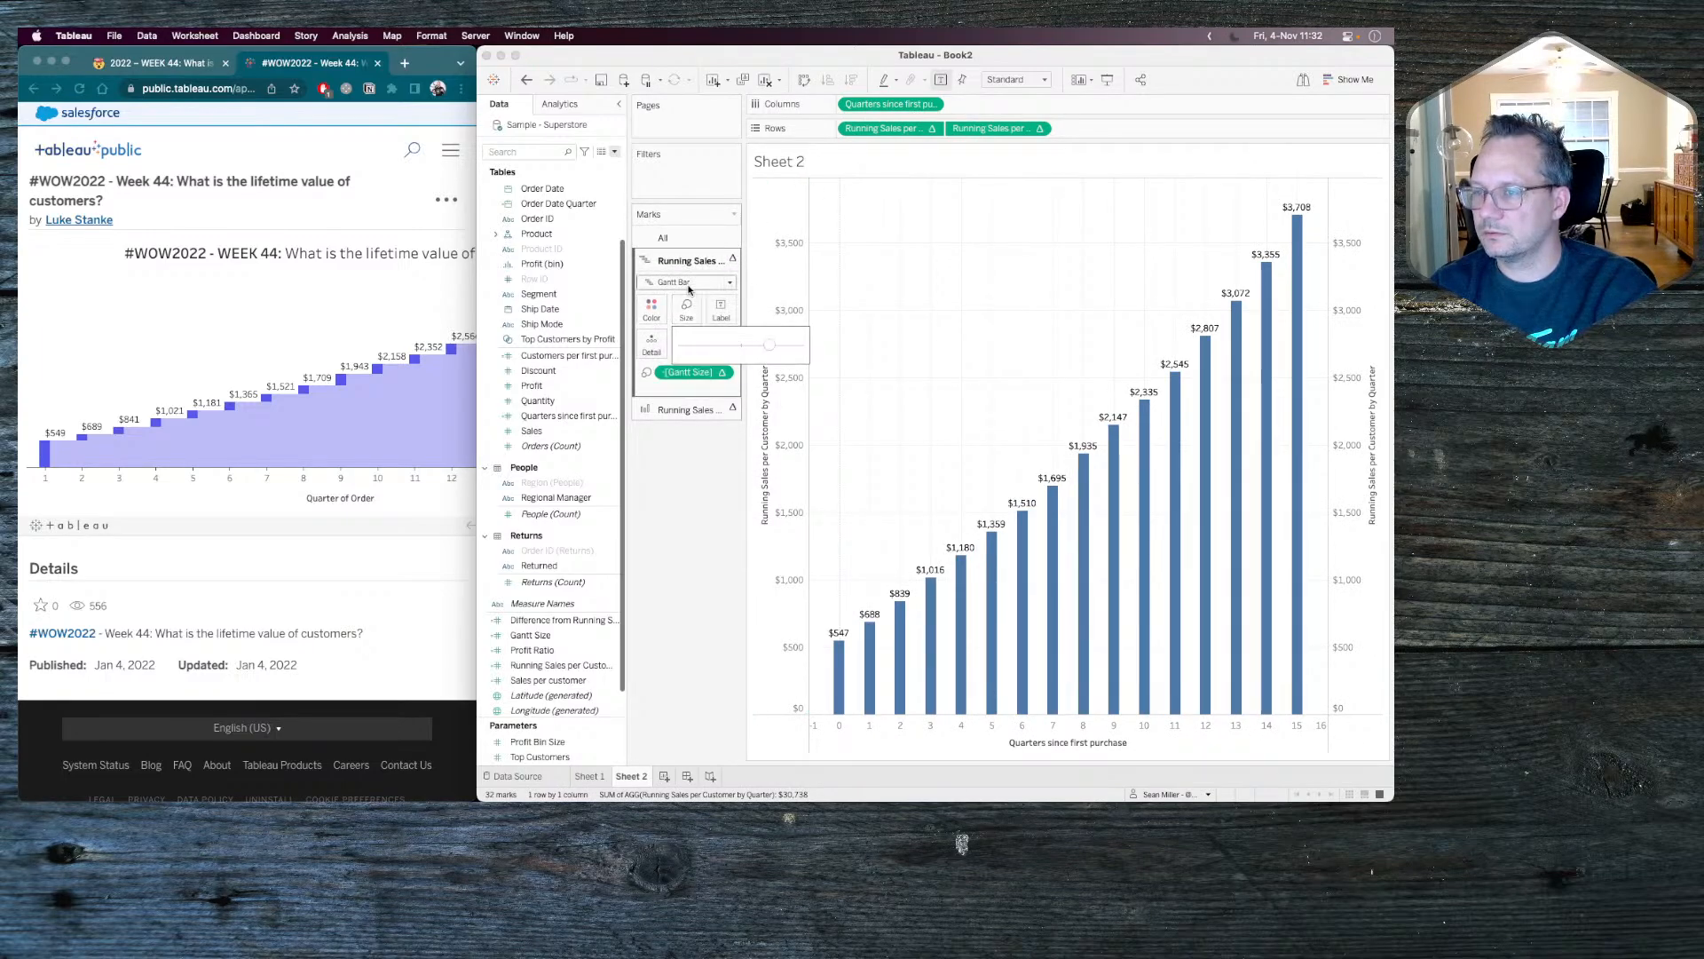
pyautogui.click(688, 237)
pyautogui.click(689, 284)
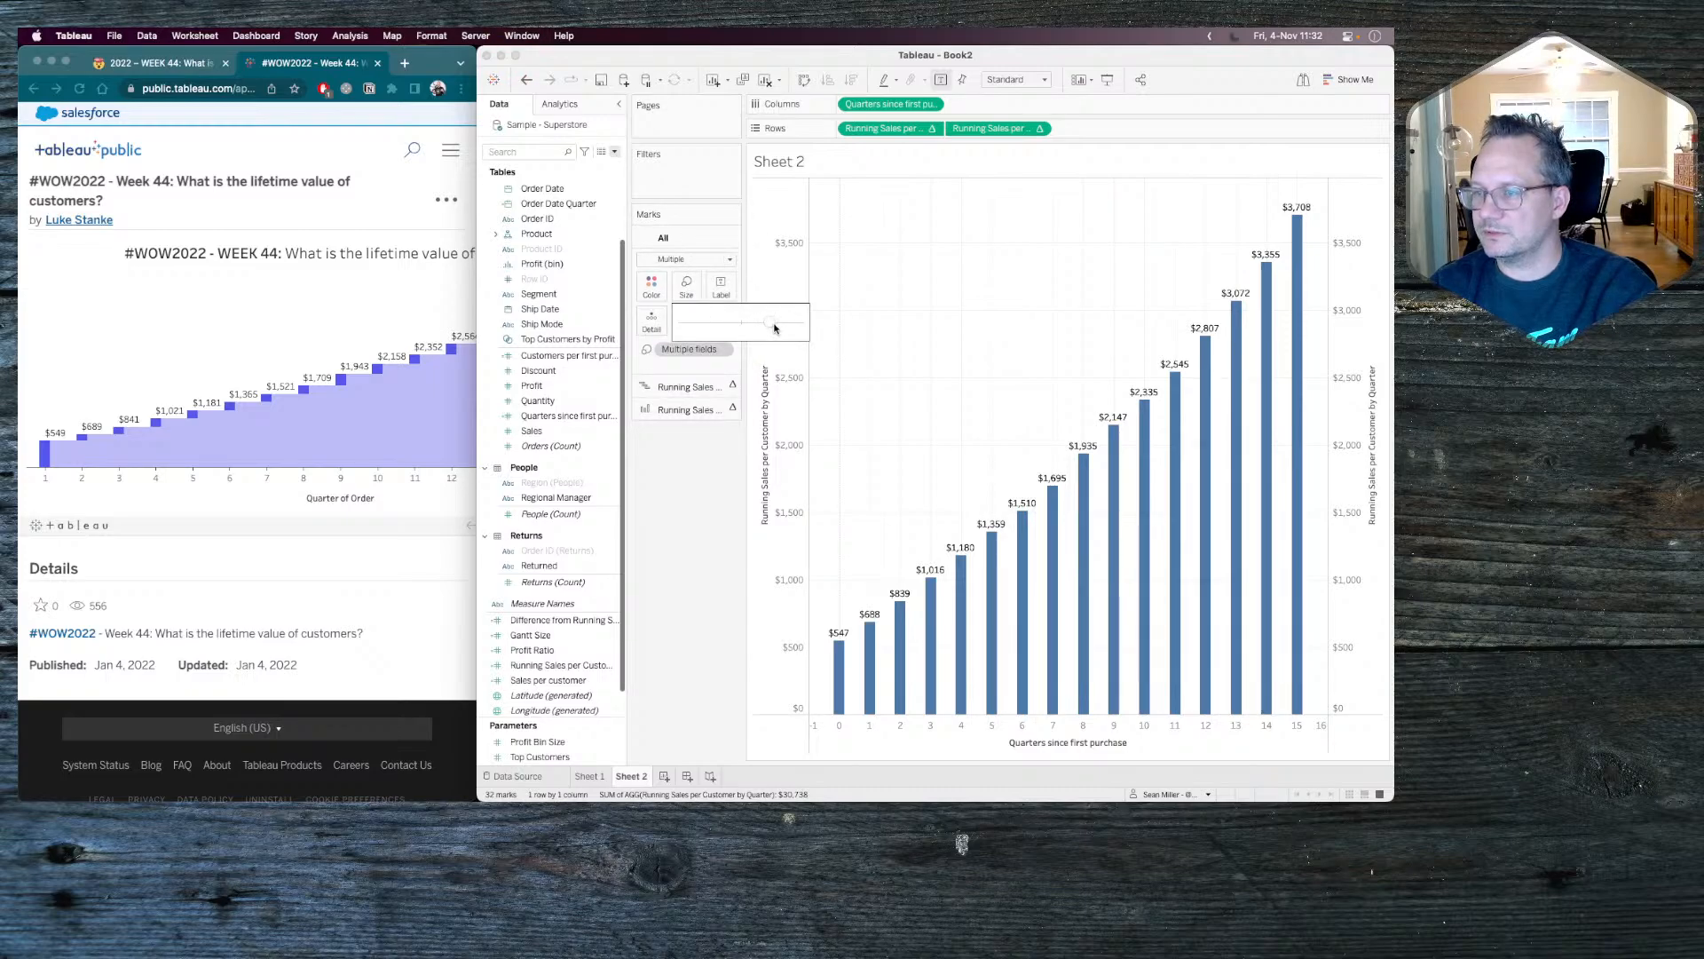
# Color the Gantt bars of the first Running Sales per Customer measure purple.
pyautogui.click(685, 387)
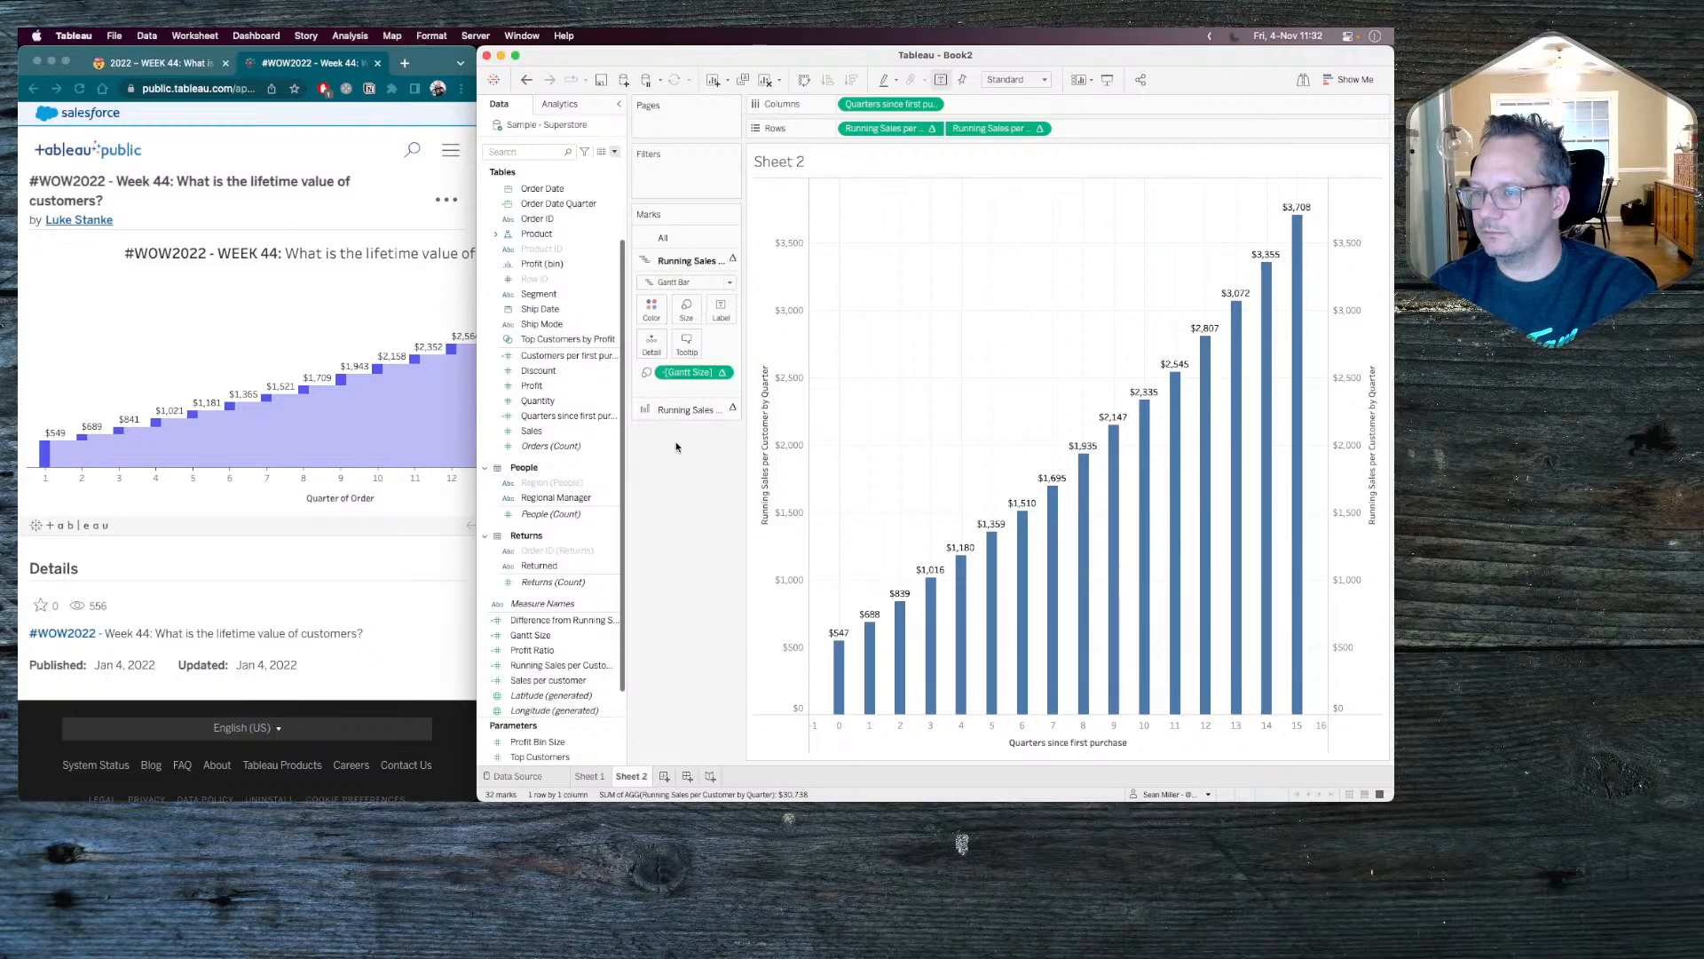
pyautogui.click(651, 309)
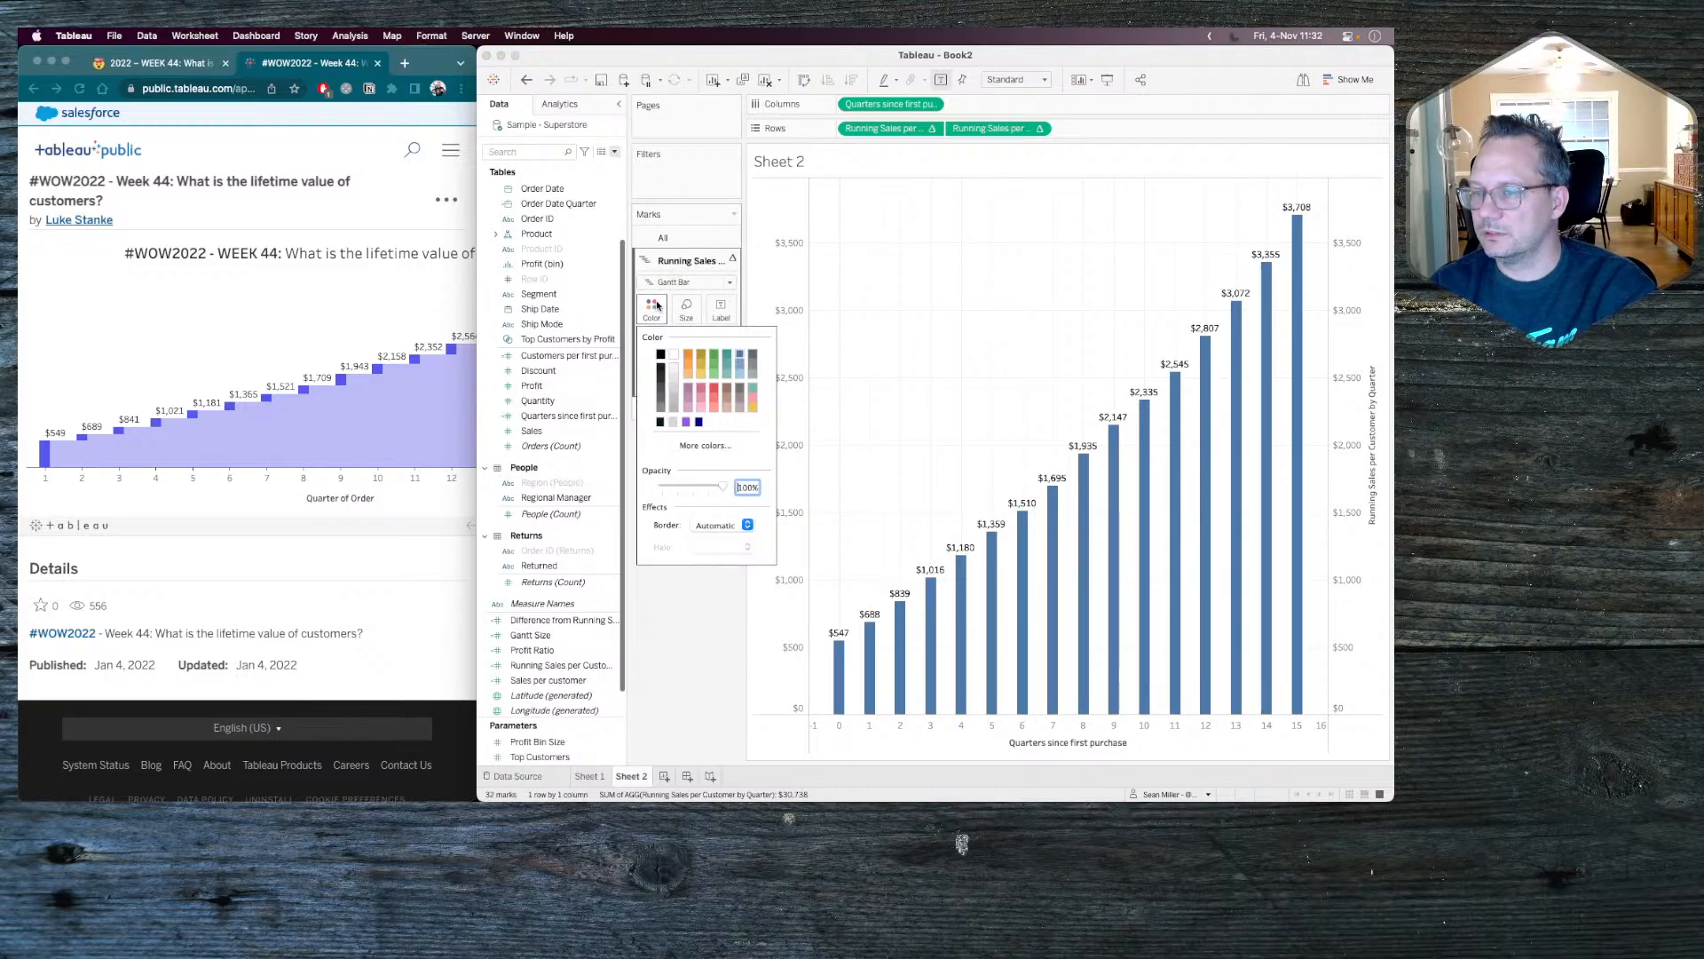
pyautogui.click(688, 422)
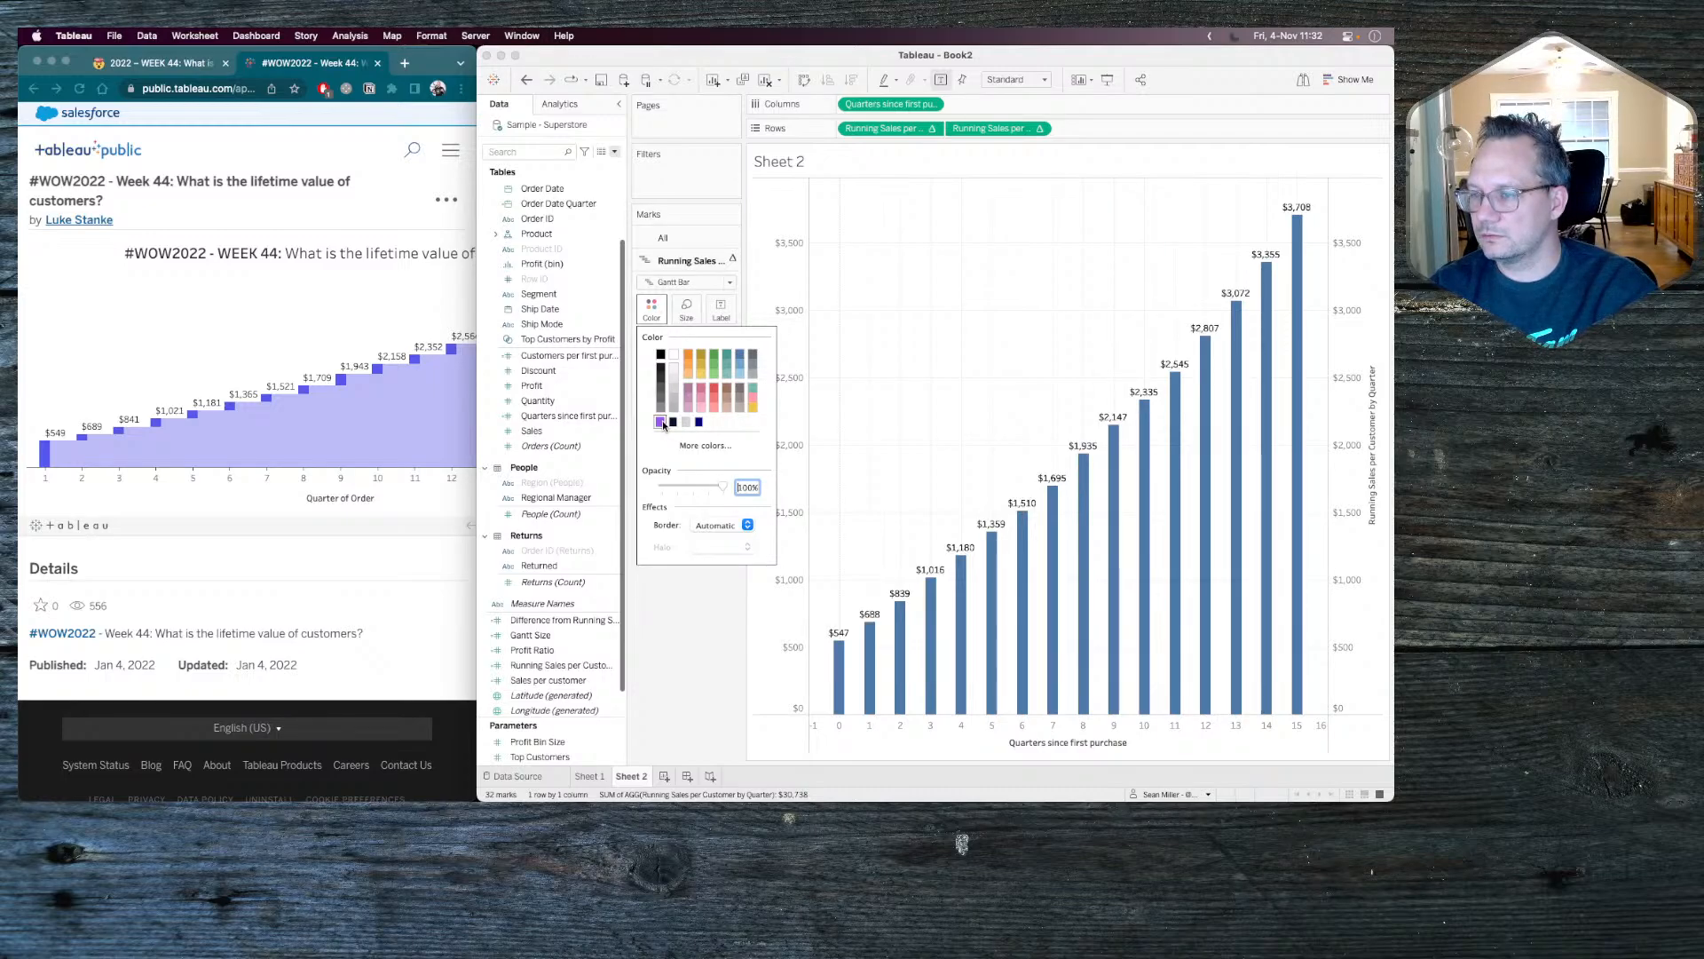
pyautogui.click(681, 649)
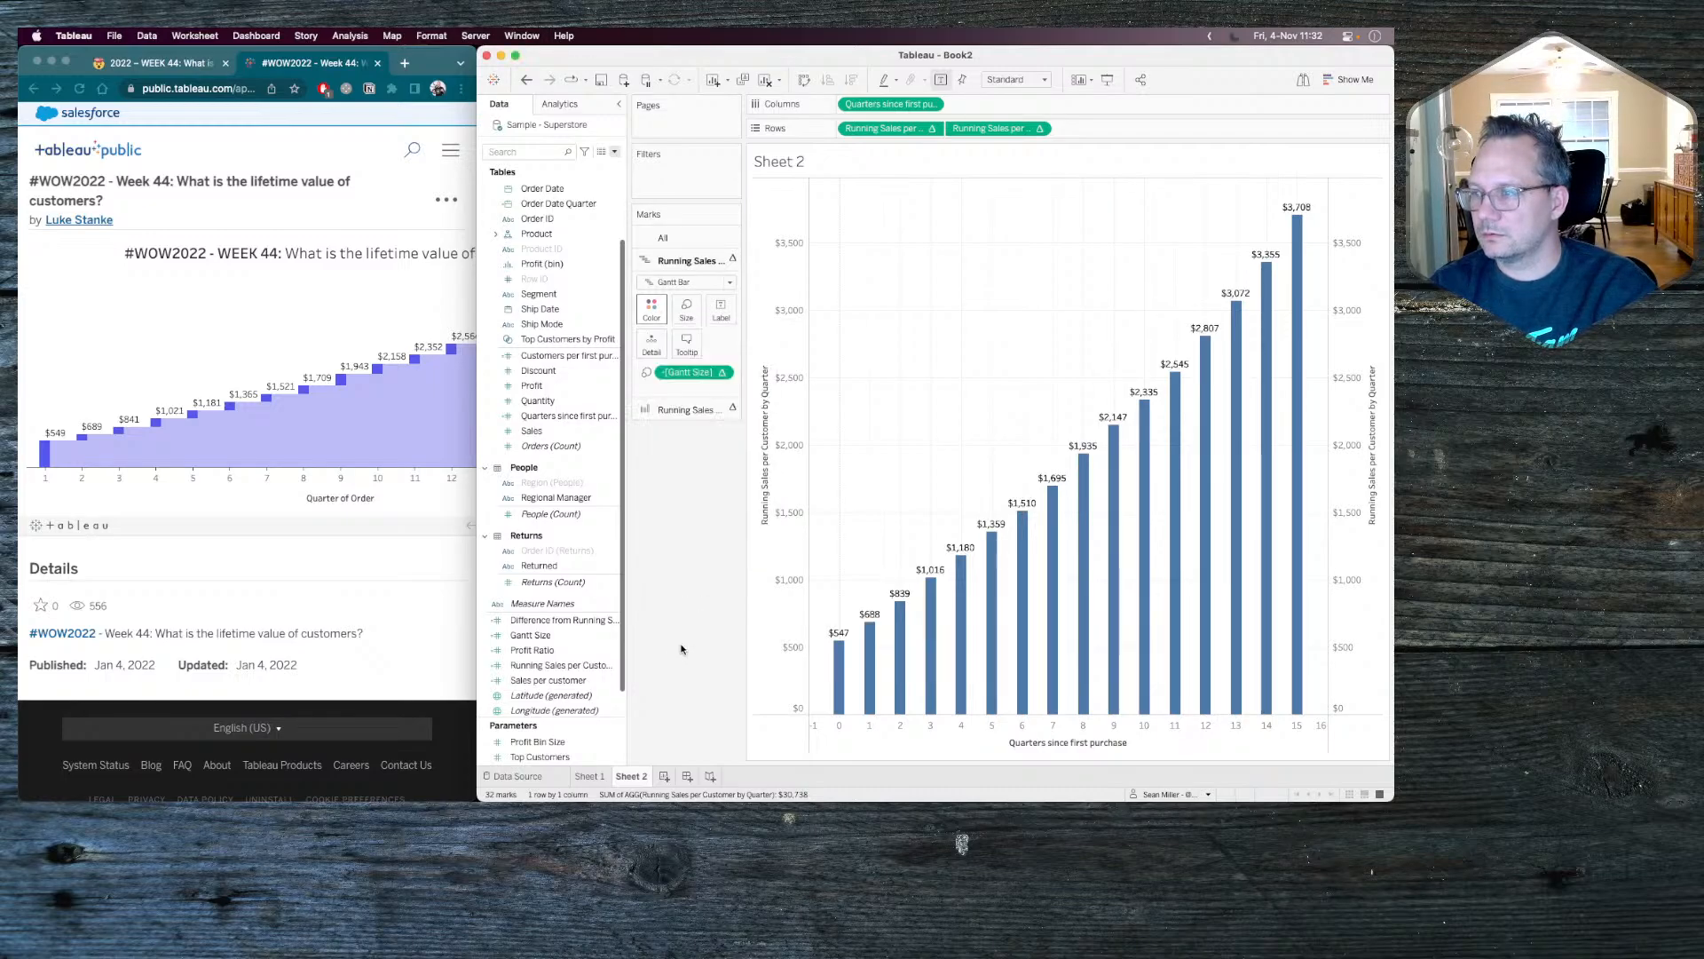
# Color the bars of the second Running Sales per Customer measure light grey.
pyautogui.click(689, 414)
pyautogui.click(652, 330)
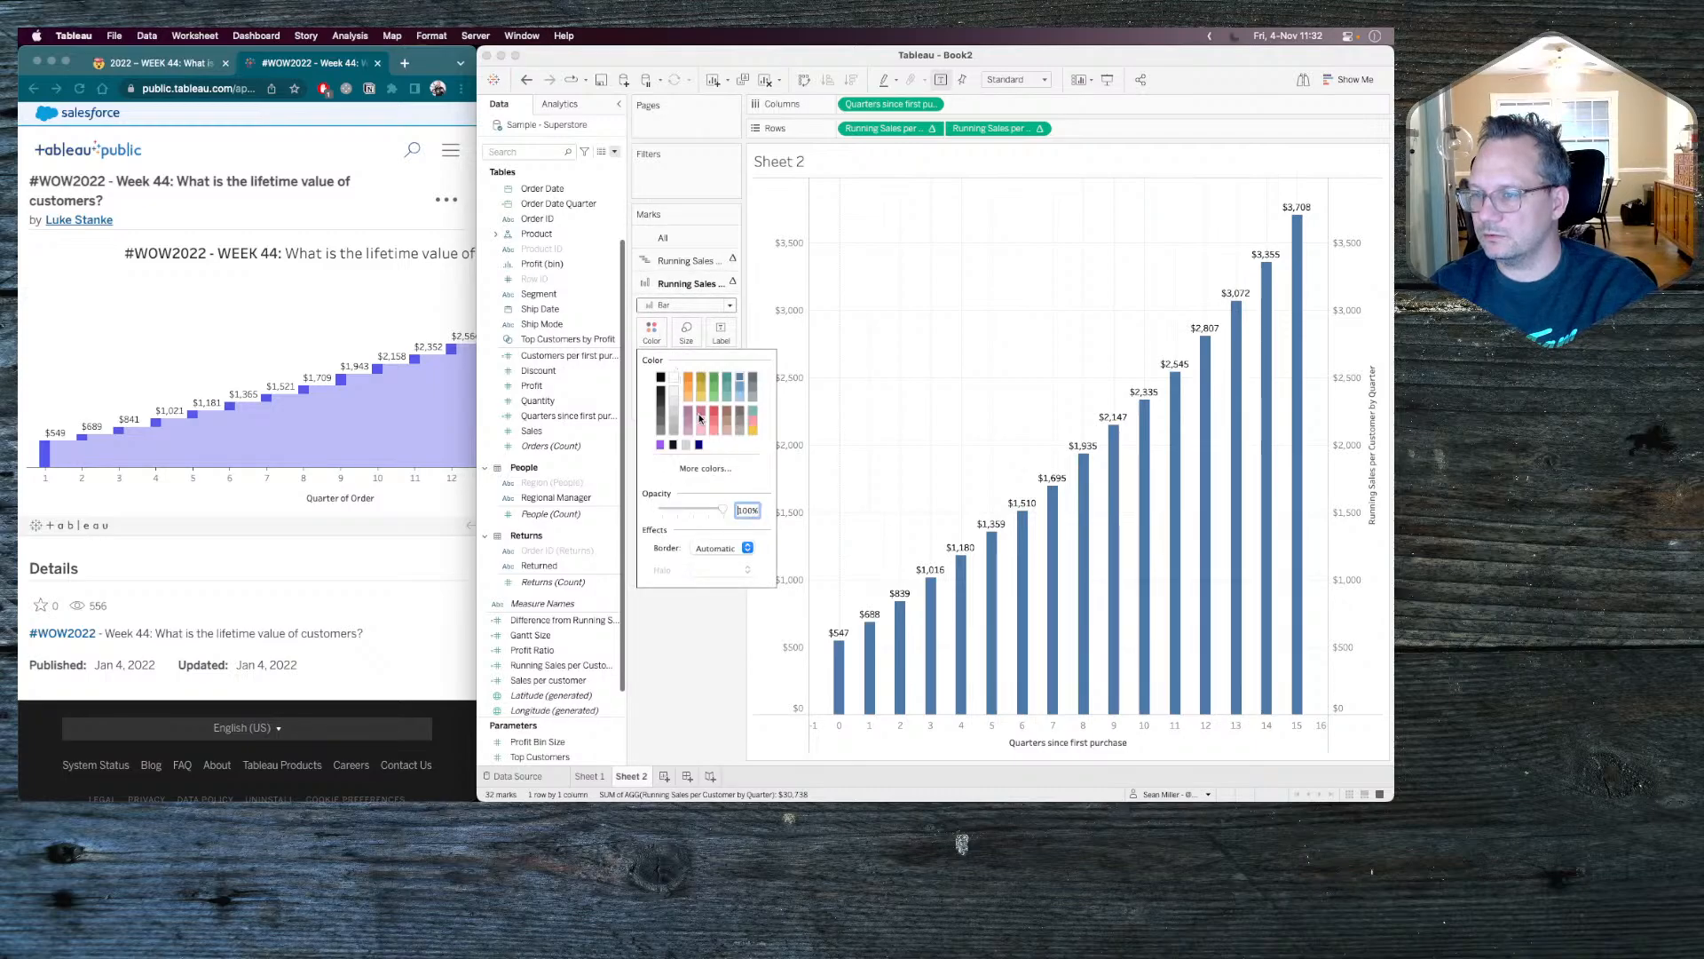
pyautogui.click(686, 446)
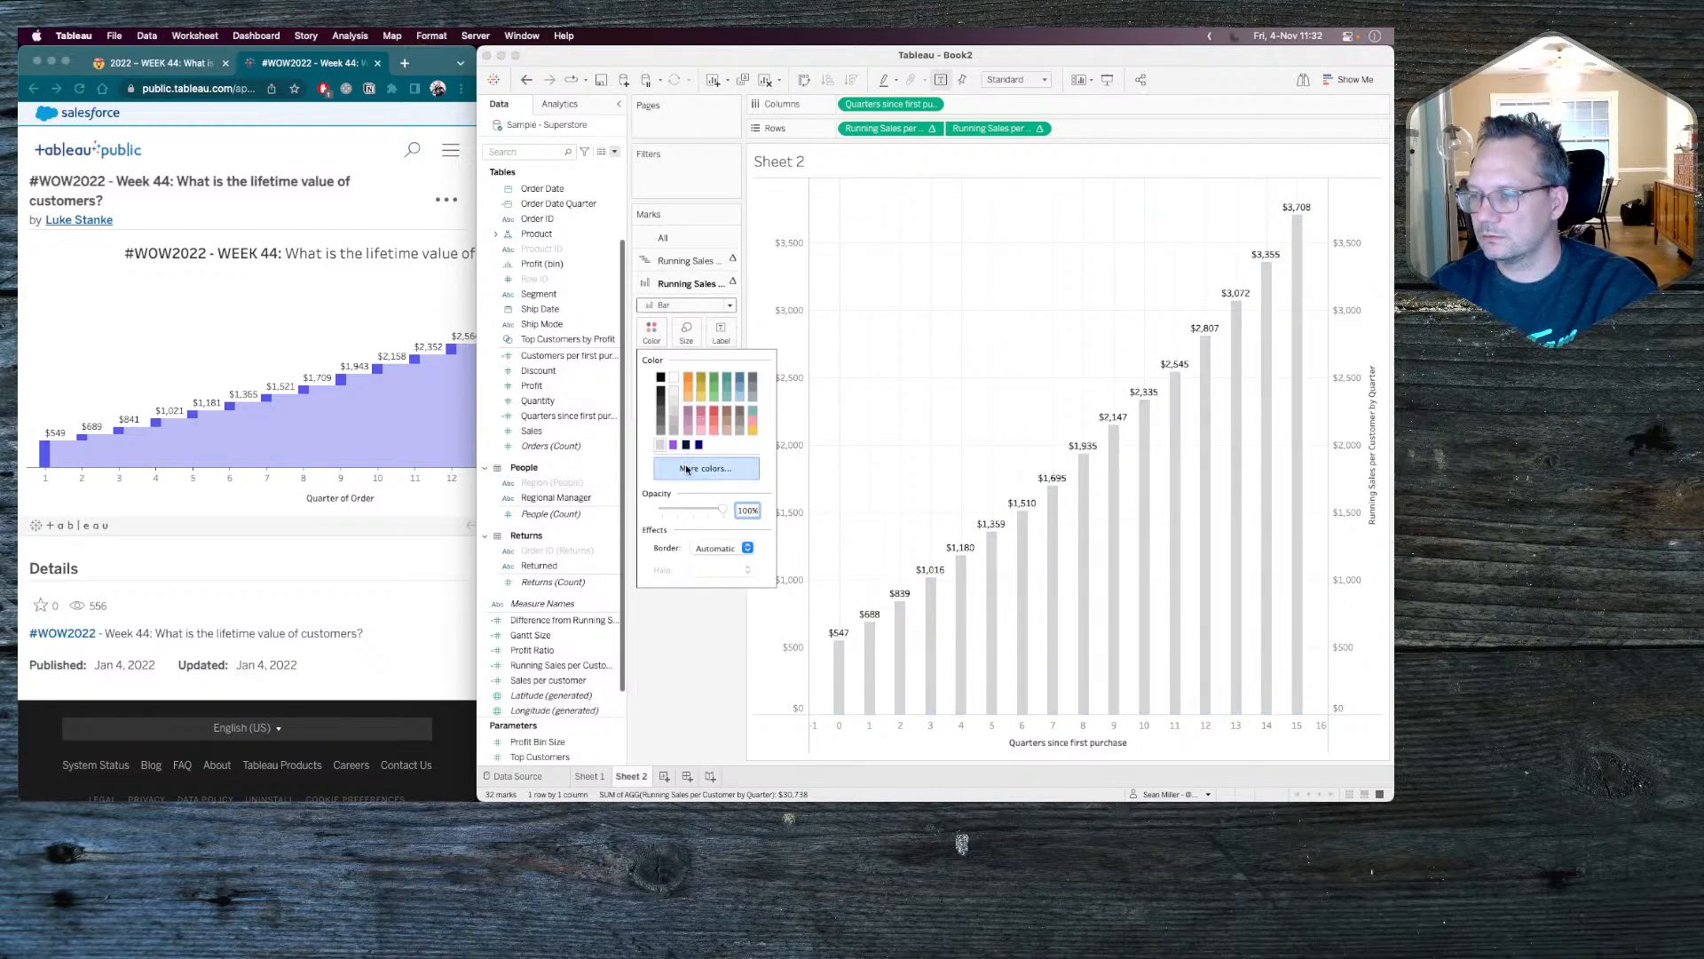
pyautogui.click(684, 642)
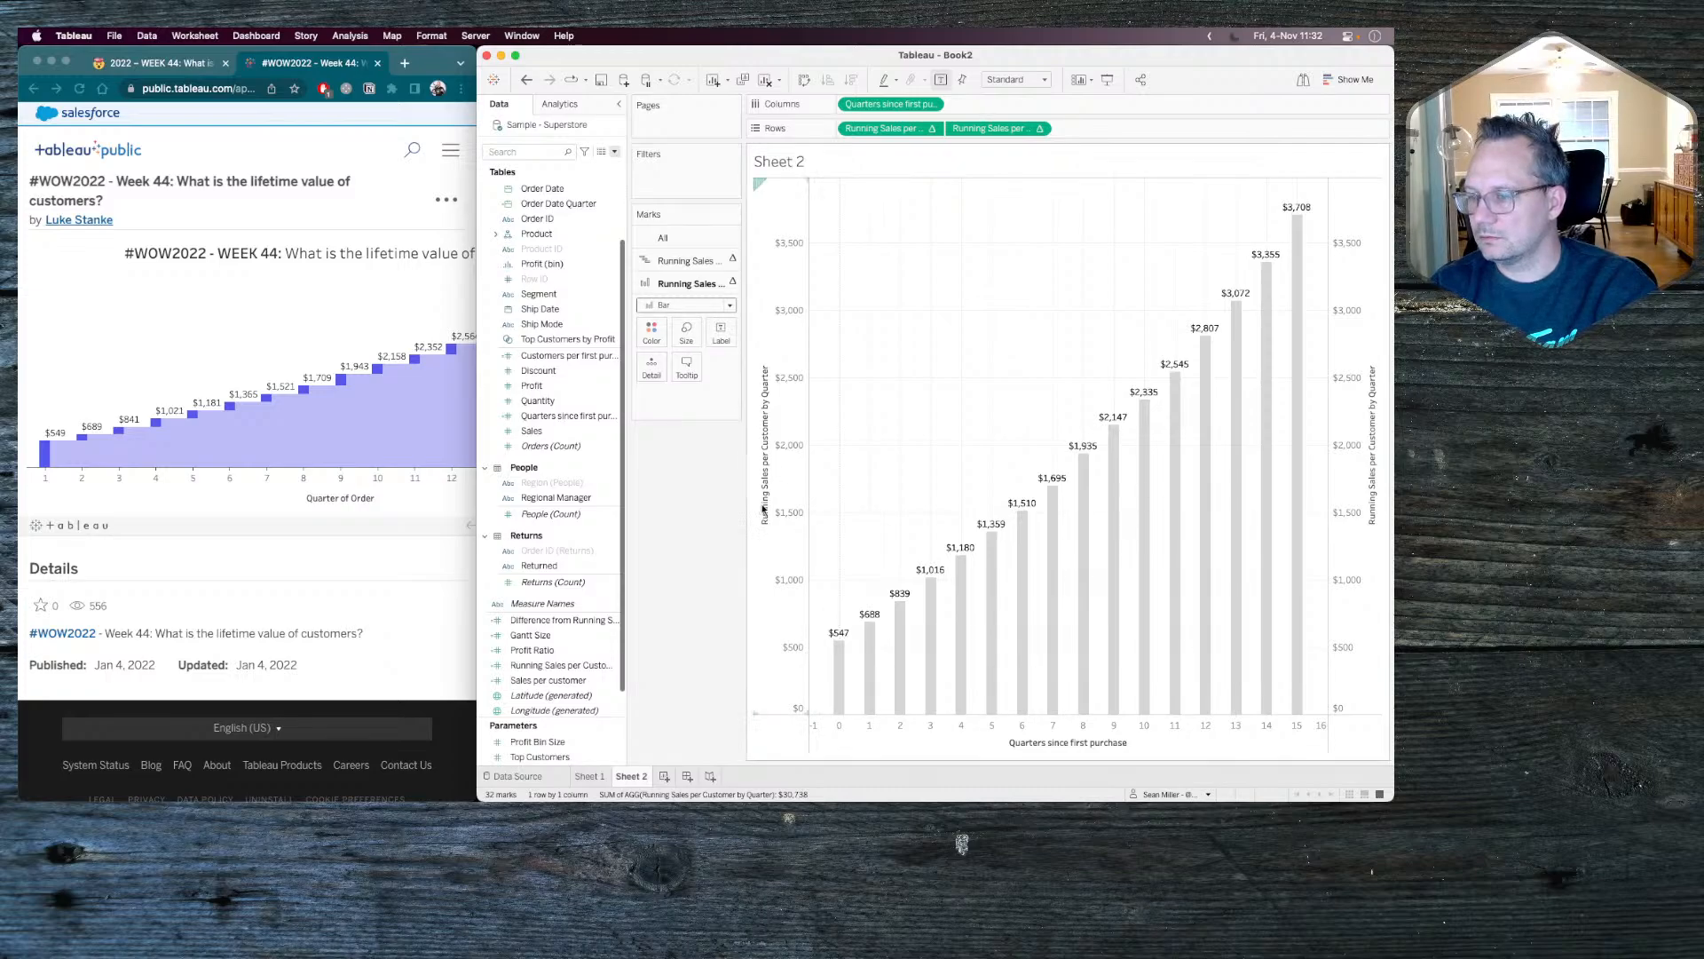
pyautogui.rightClick(1367, 300)
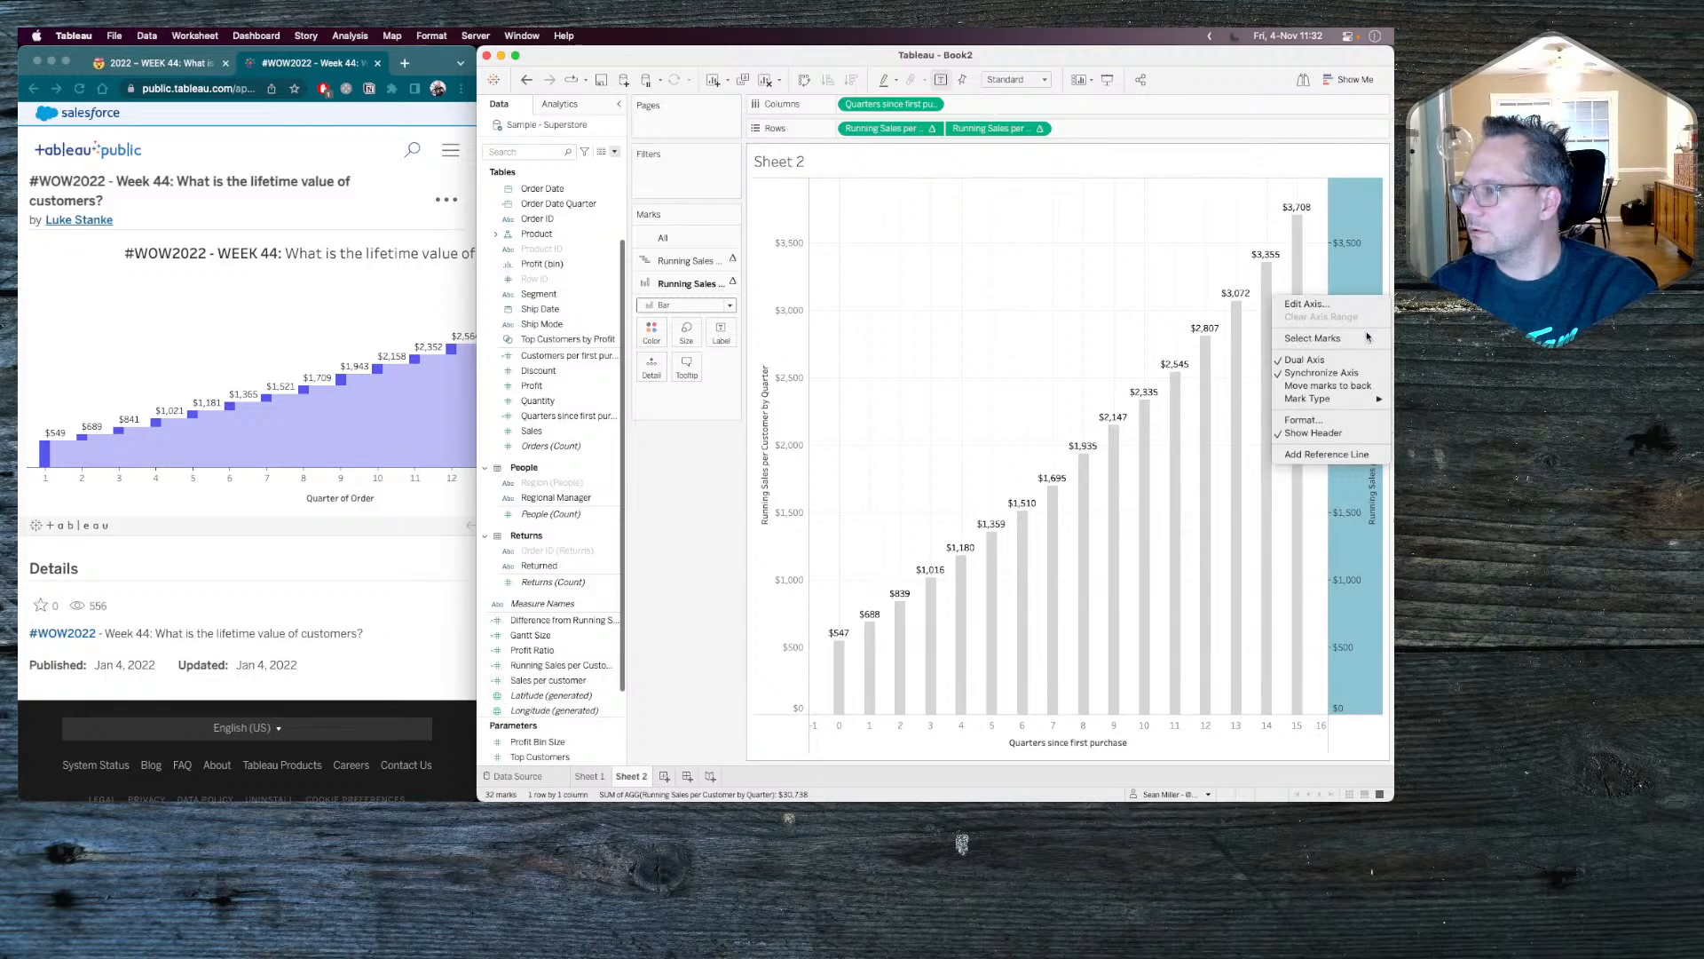
pyautogui.click(1339, 373)
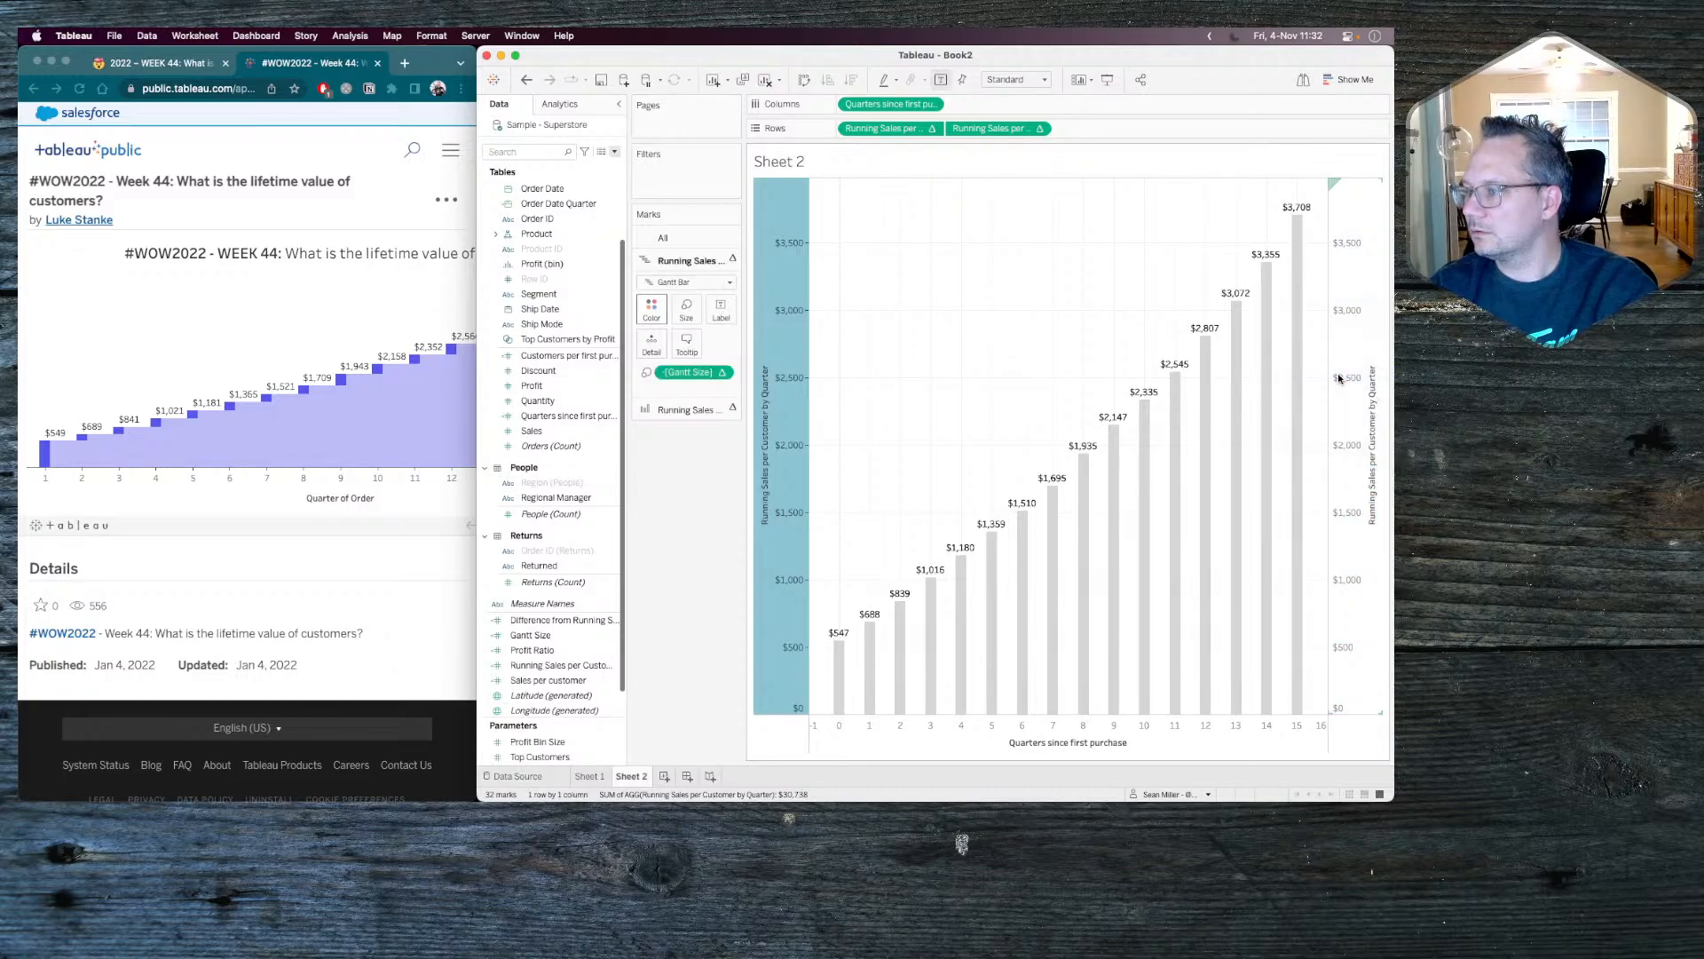
pyautogui.rightClick(1339, 376)
pyautogui.click(1351, 307)
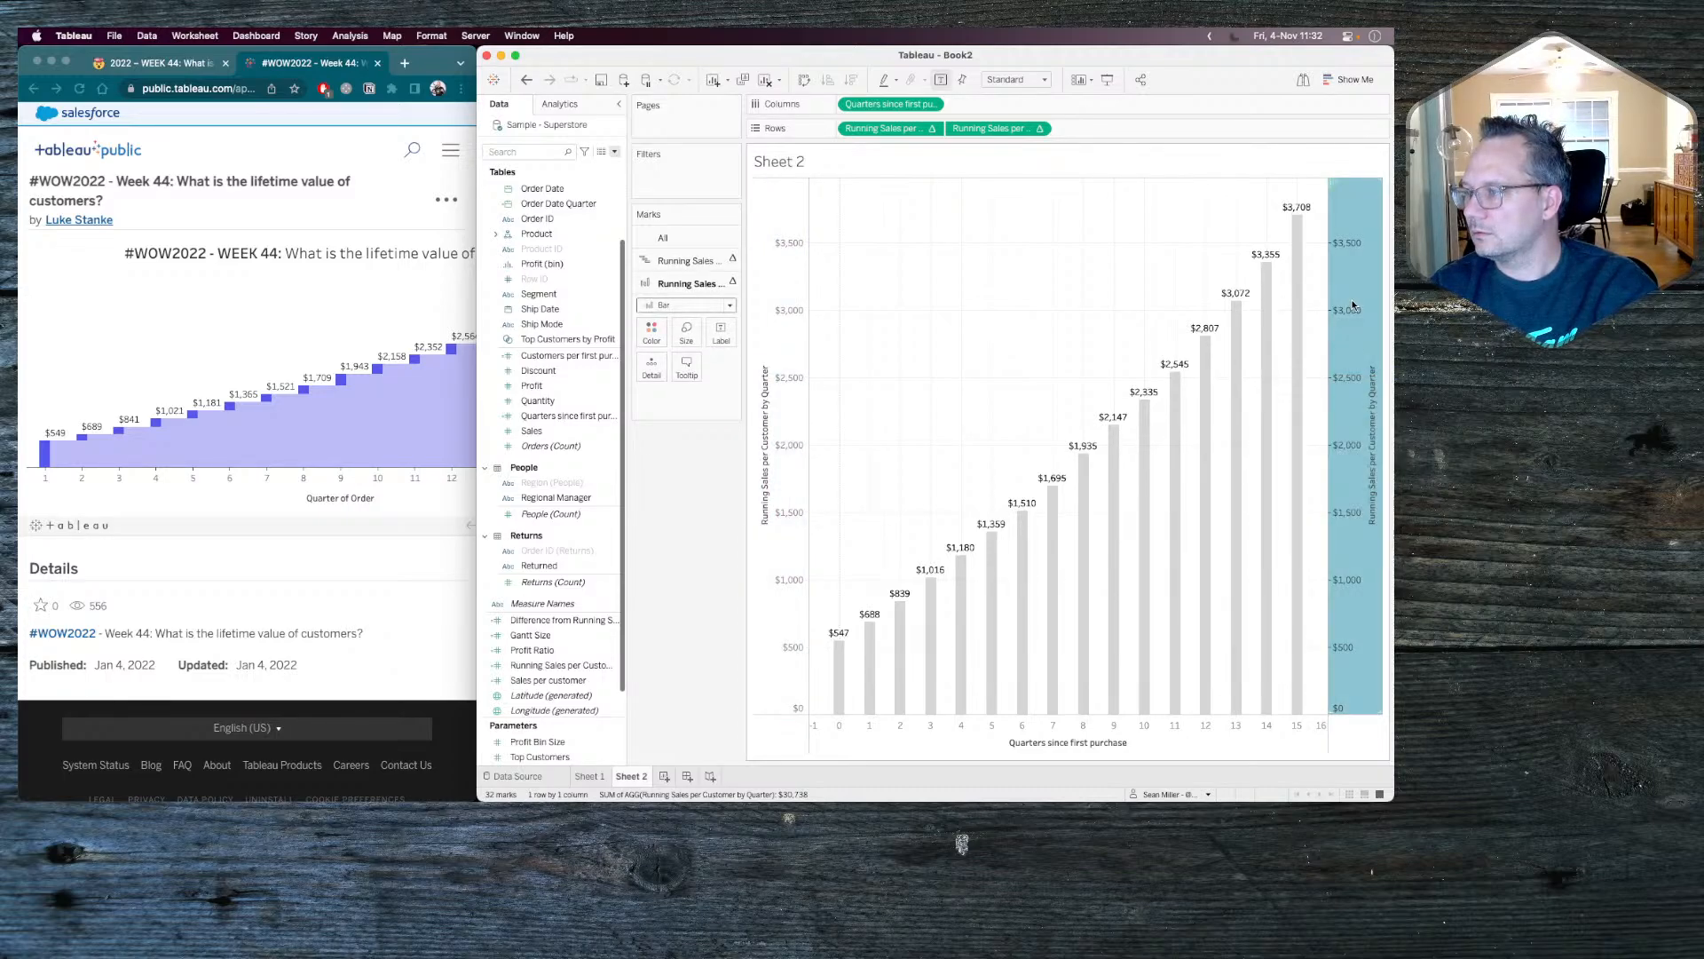
# Move the Gantt measure after the bar measure on the rows and switch the running-sales bars to a fixed width.
pyautogui.click(879, 130)
pyautogui.moveTo(878, 130); pyautogui.dragTo(1053, 132)
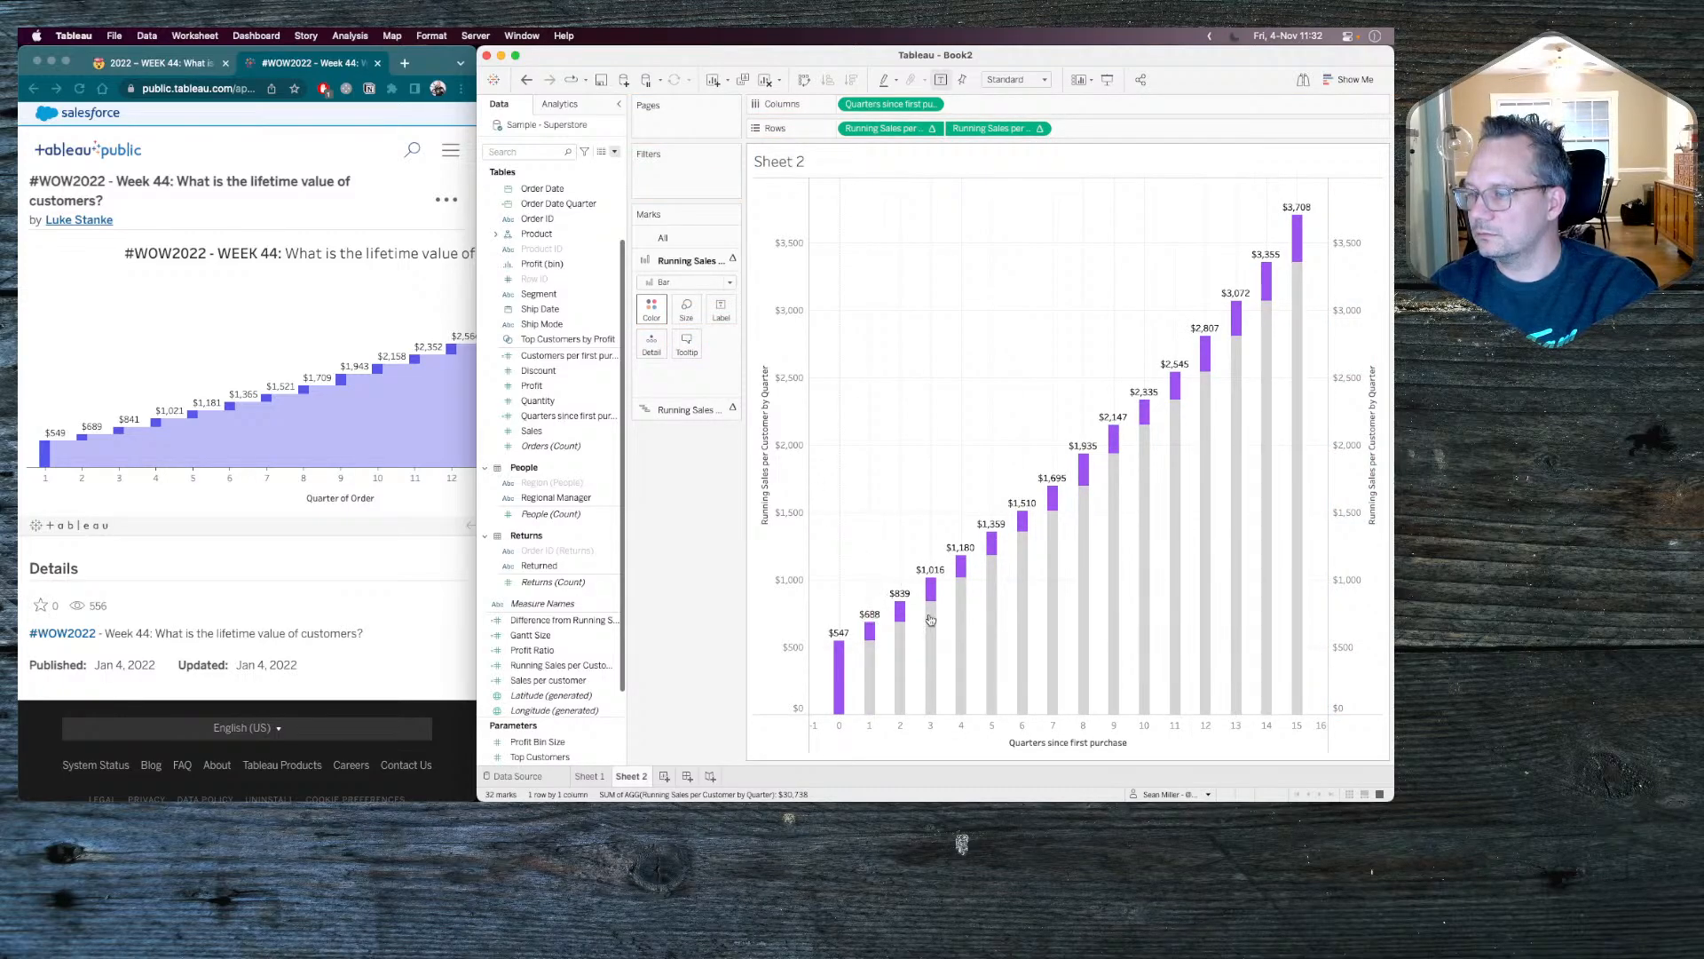
pyautogui.click(687, 311)
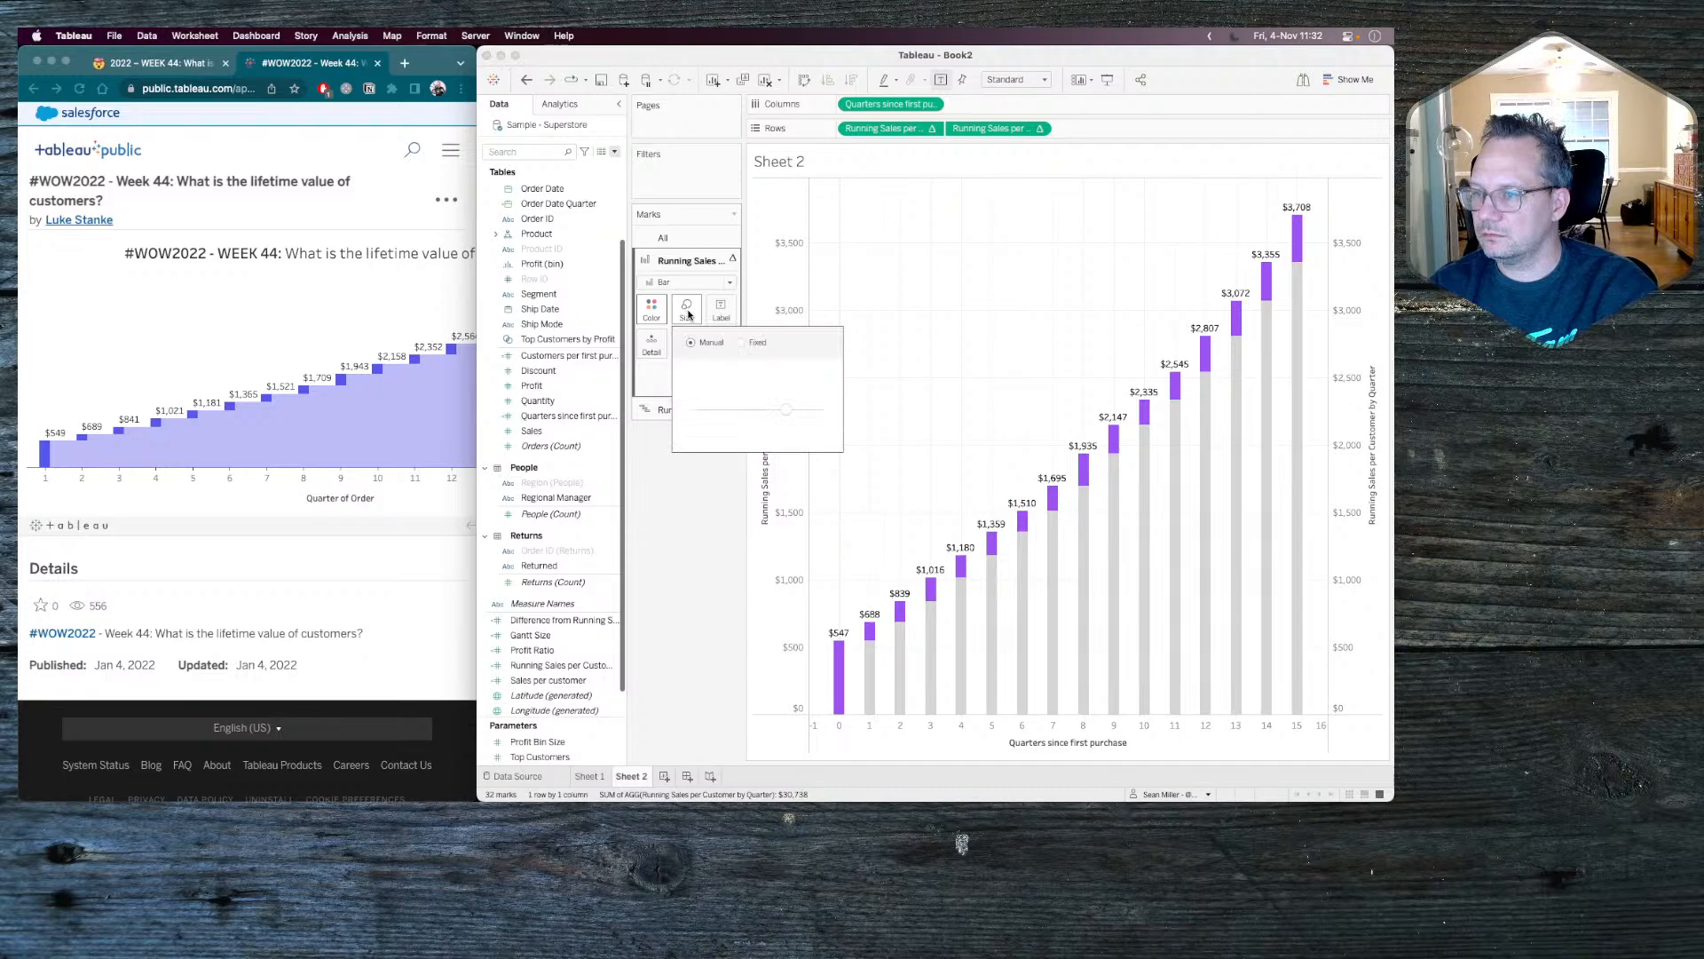
pyautogui.click(742, 344)
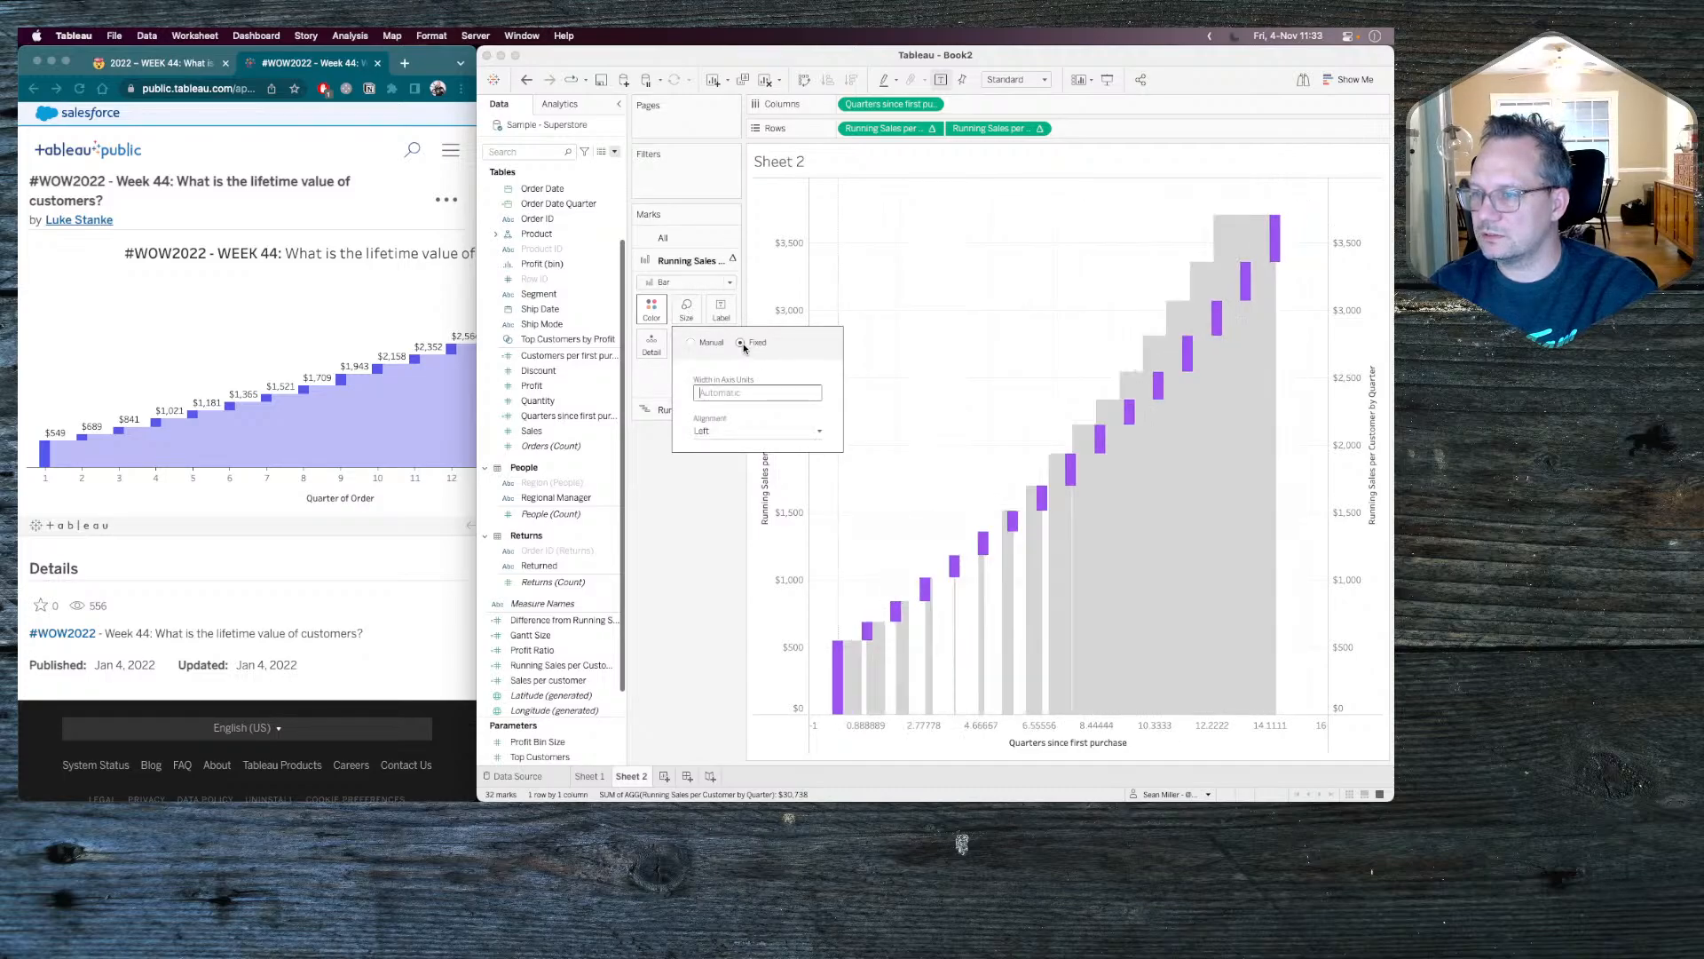
pyautogui.click(695, 535)
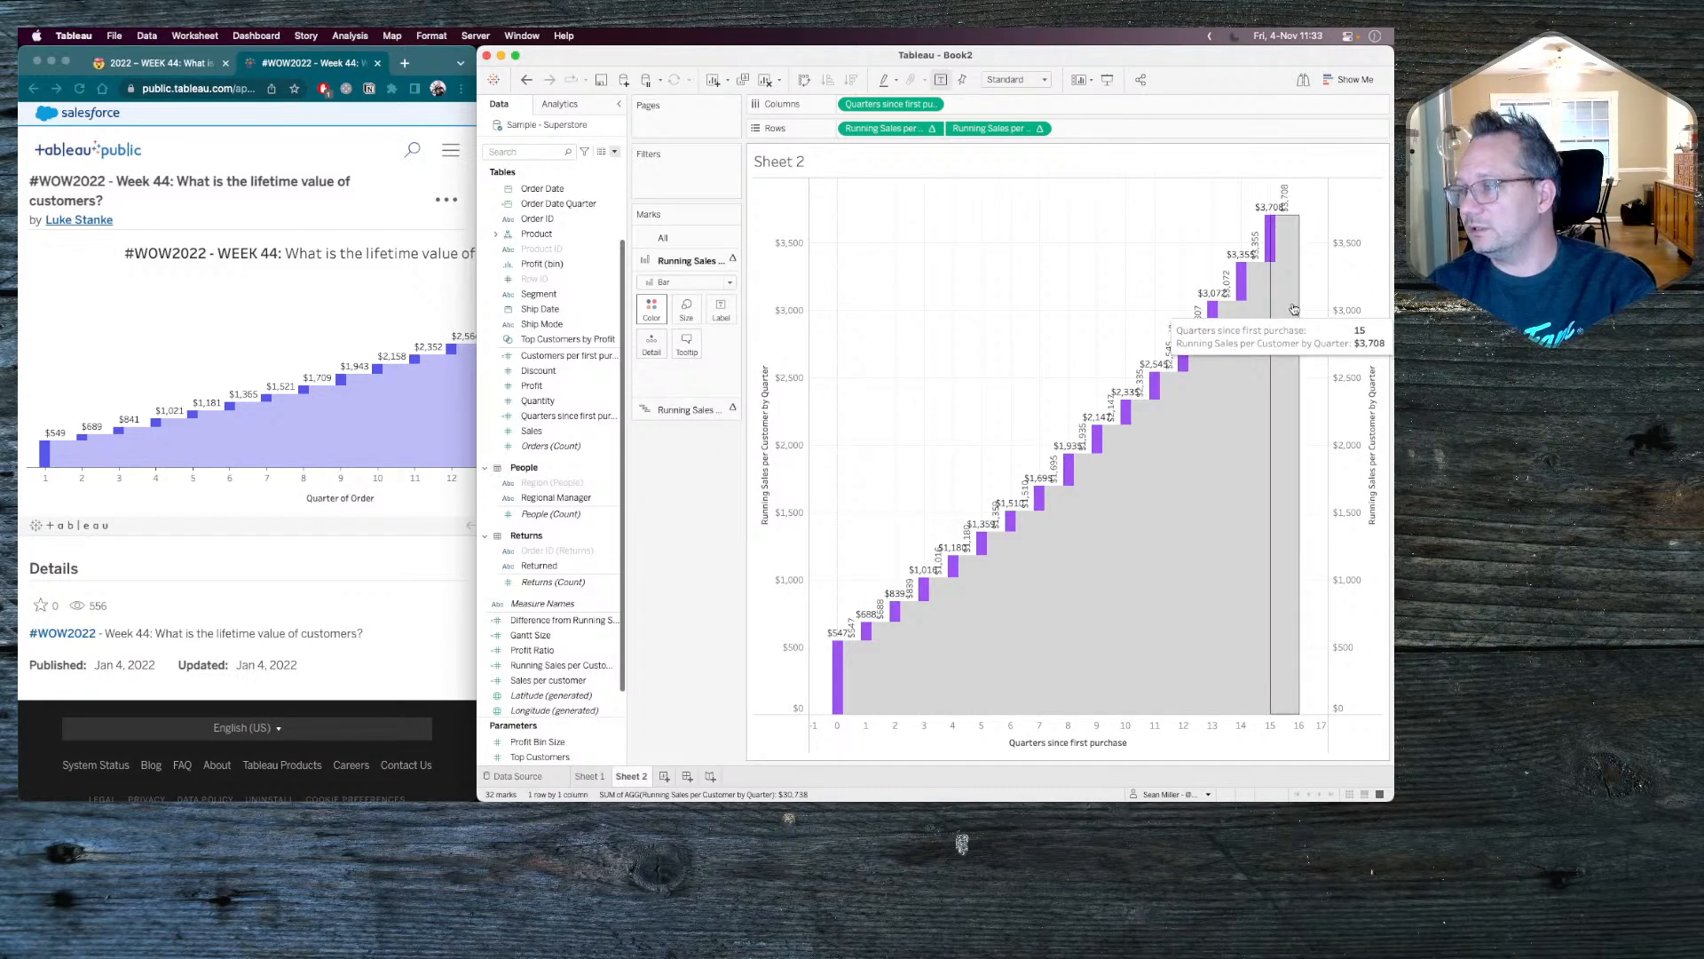
pyautogui.click(680, 413)
pyautogui.click(653, 332)
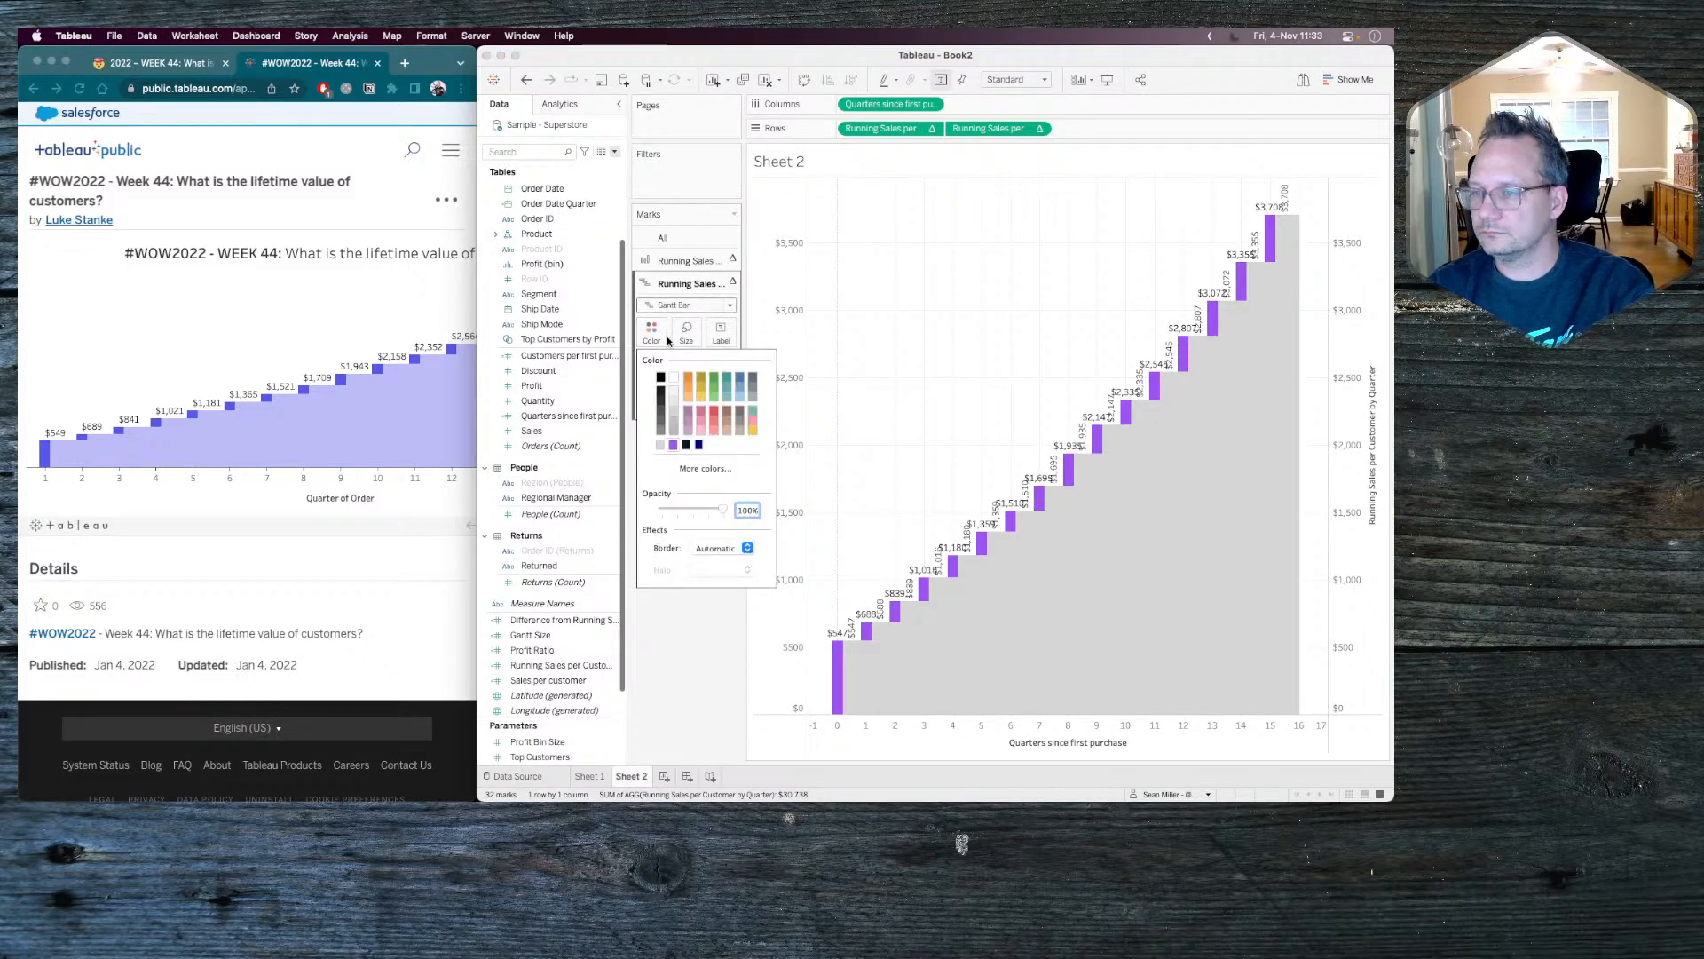
pyautogui.click(663, 262)
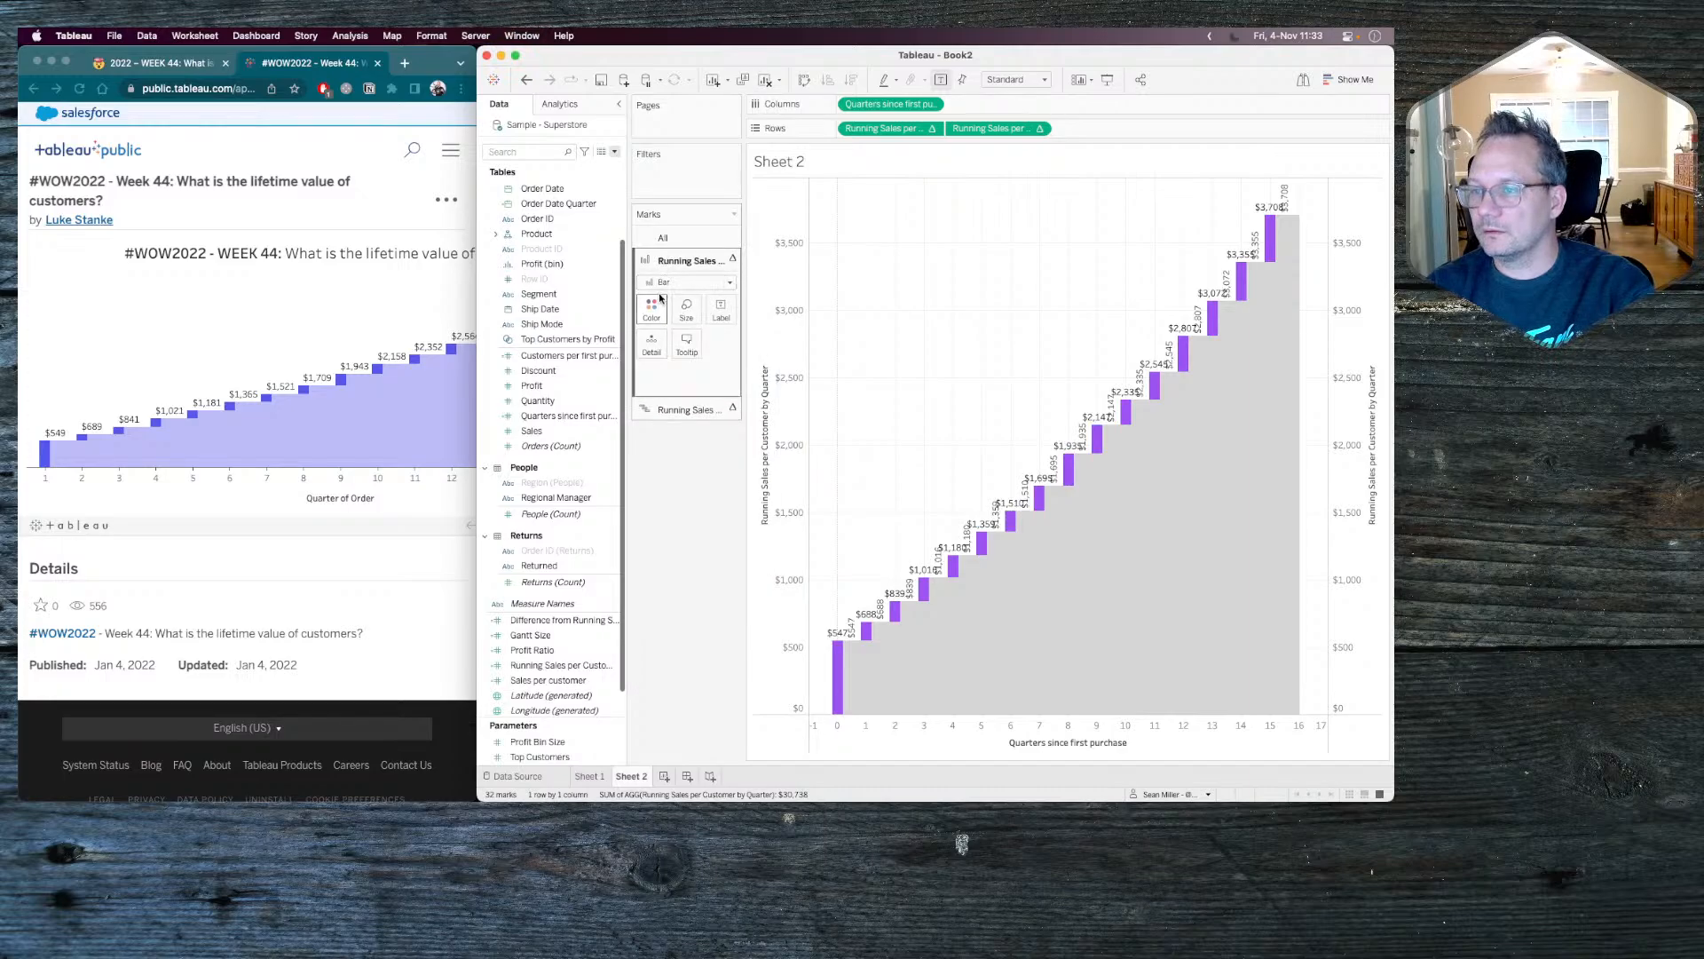
pyautogui.click(652, 309)
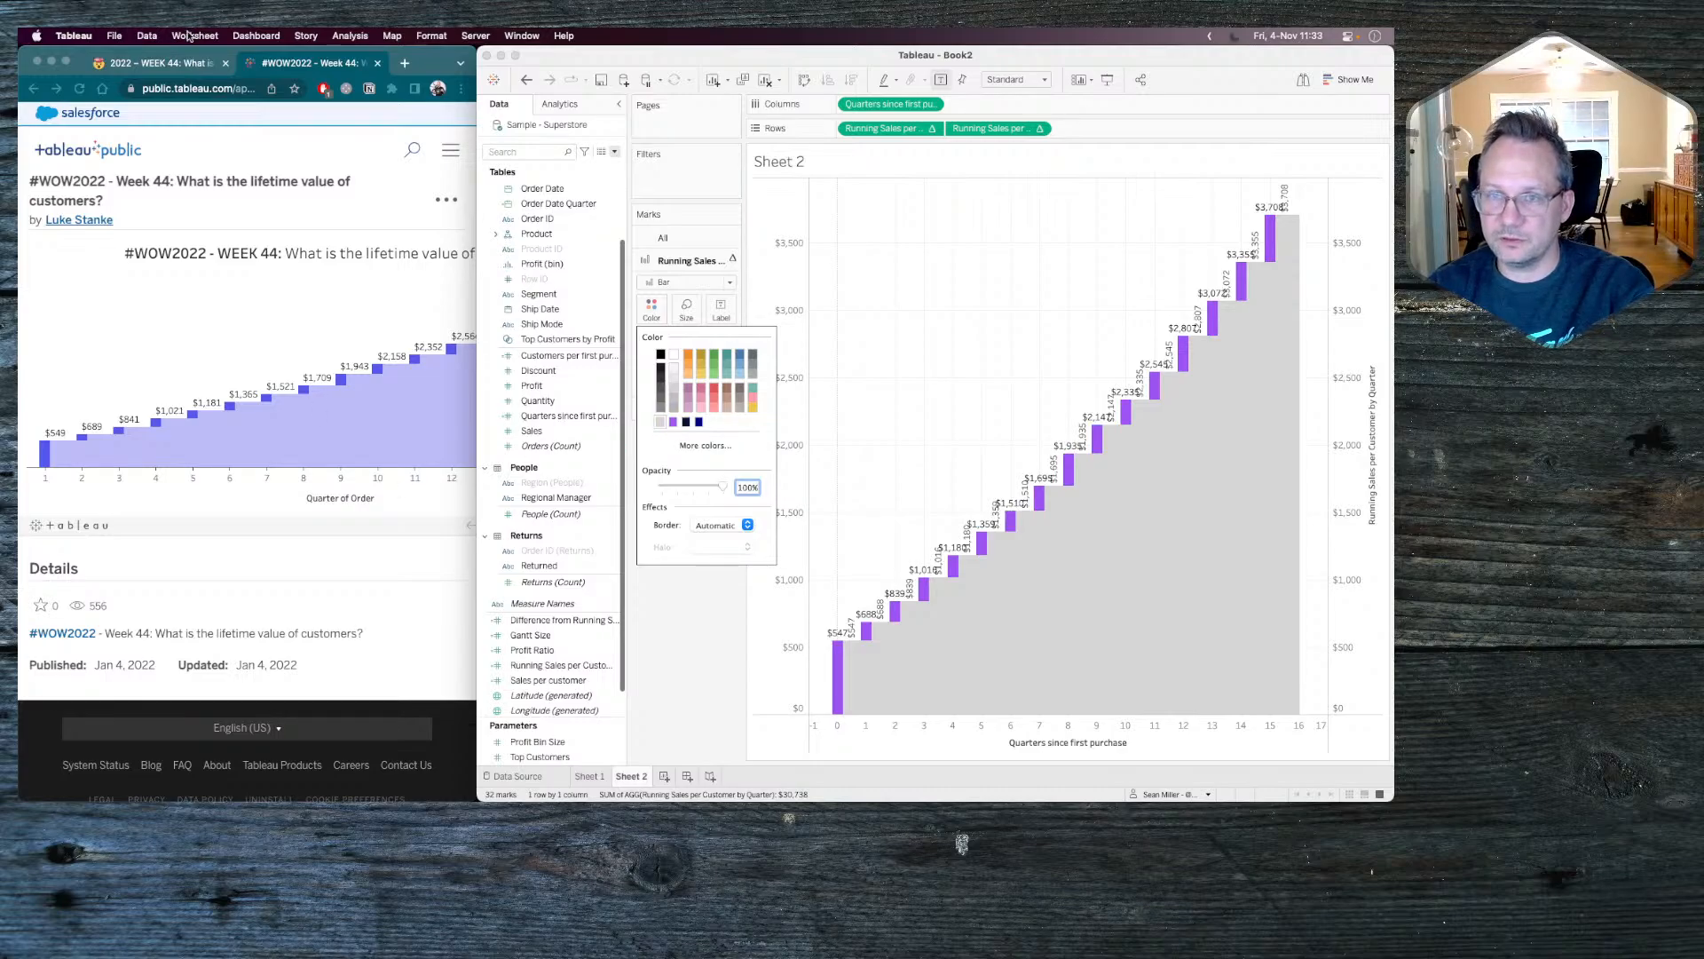
# Copy the hex code 5557EB from the challenge requirements in Chrome and apply it in Tableau as the running-sales bars' color.
pyautogui.click(162, 64)
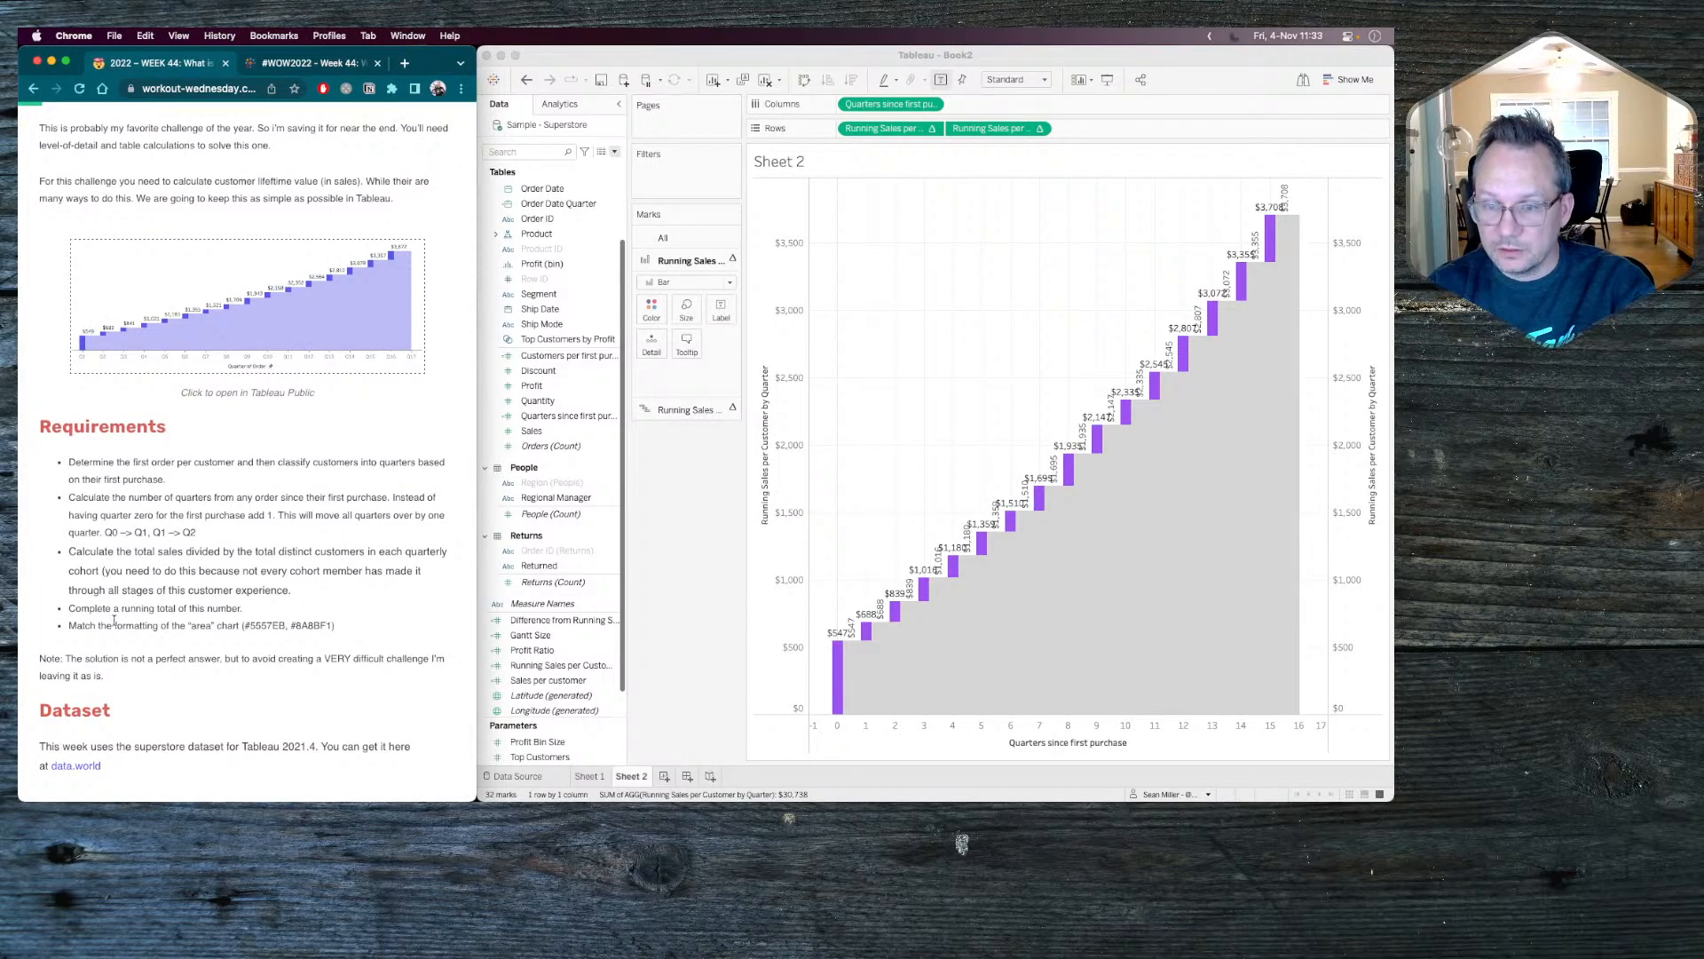
pyautogui.moveTo(282, 625); pyautogui.dragTo(246, 625)
pyautogui.press('super+c')
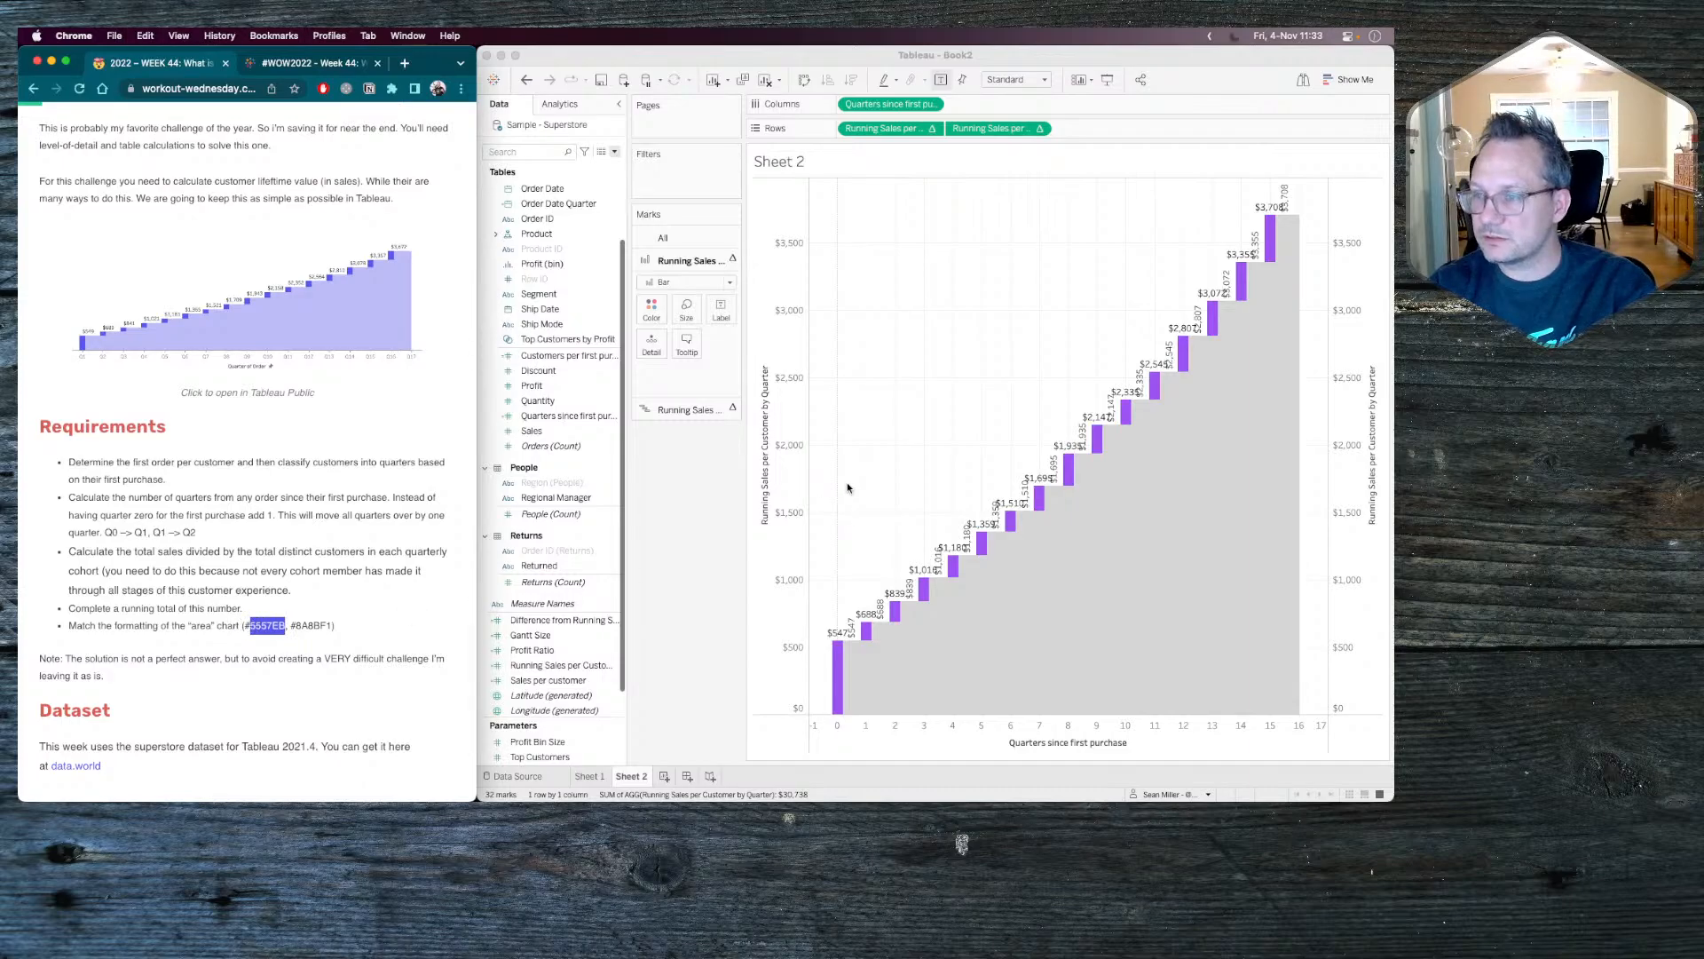
pyautogui.click(719, 517)
pyautogui.click(652, 308)
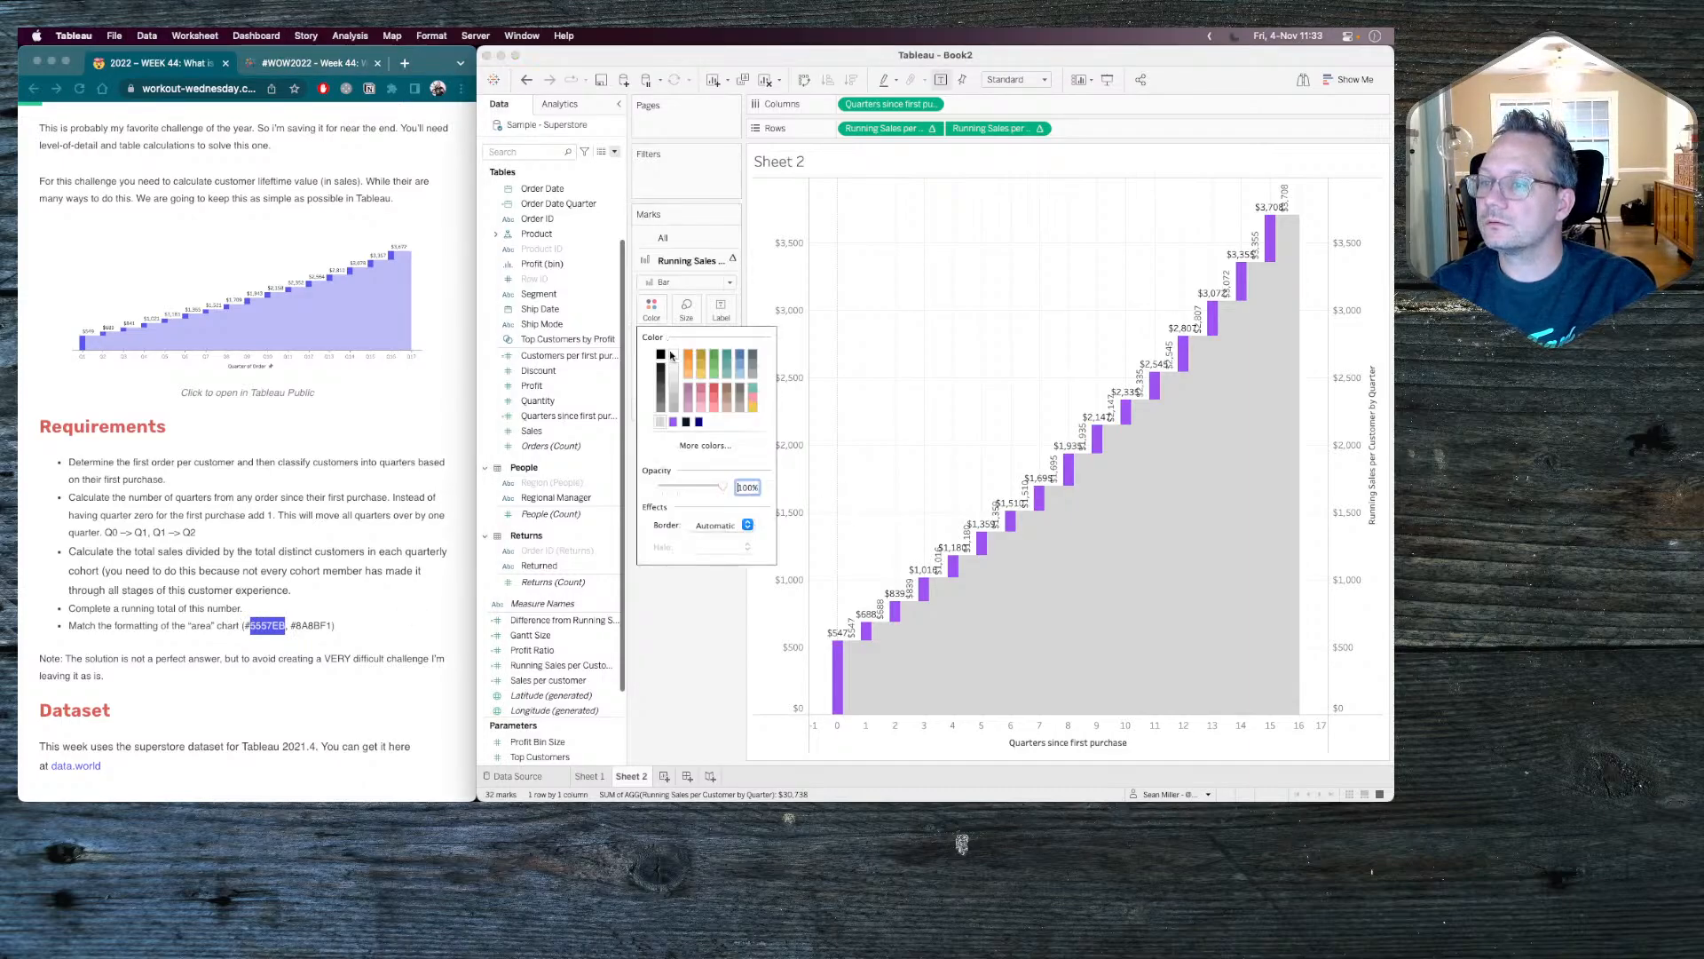
pyautogui.click(705, 445)
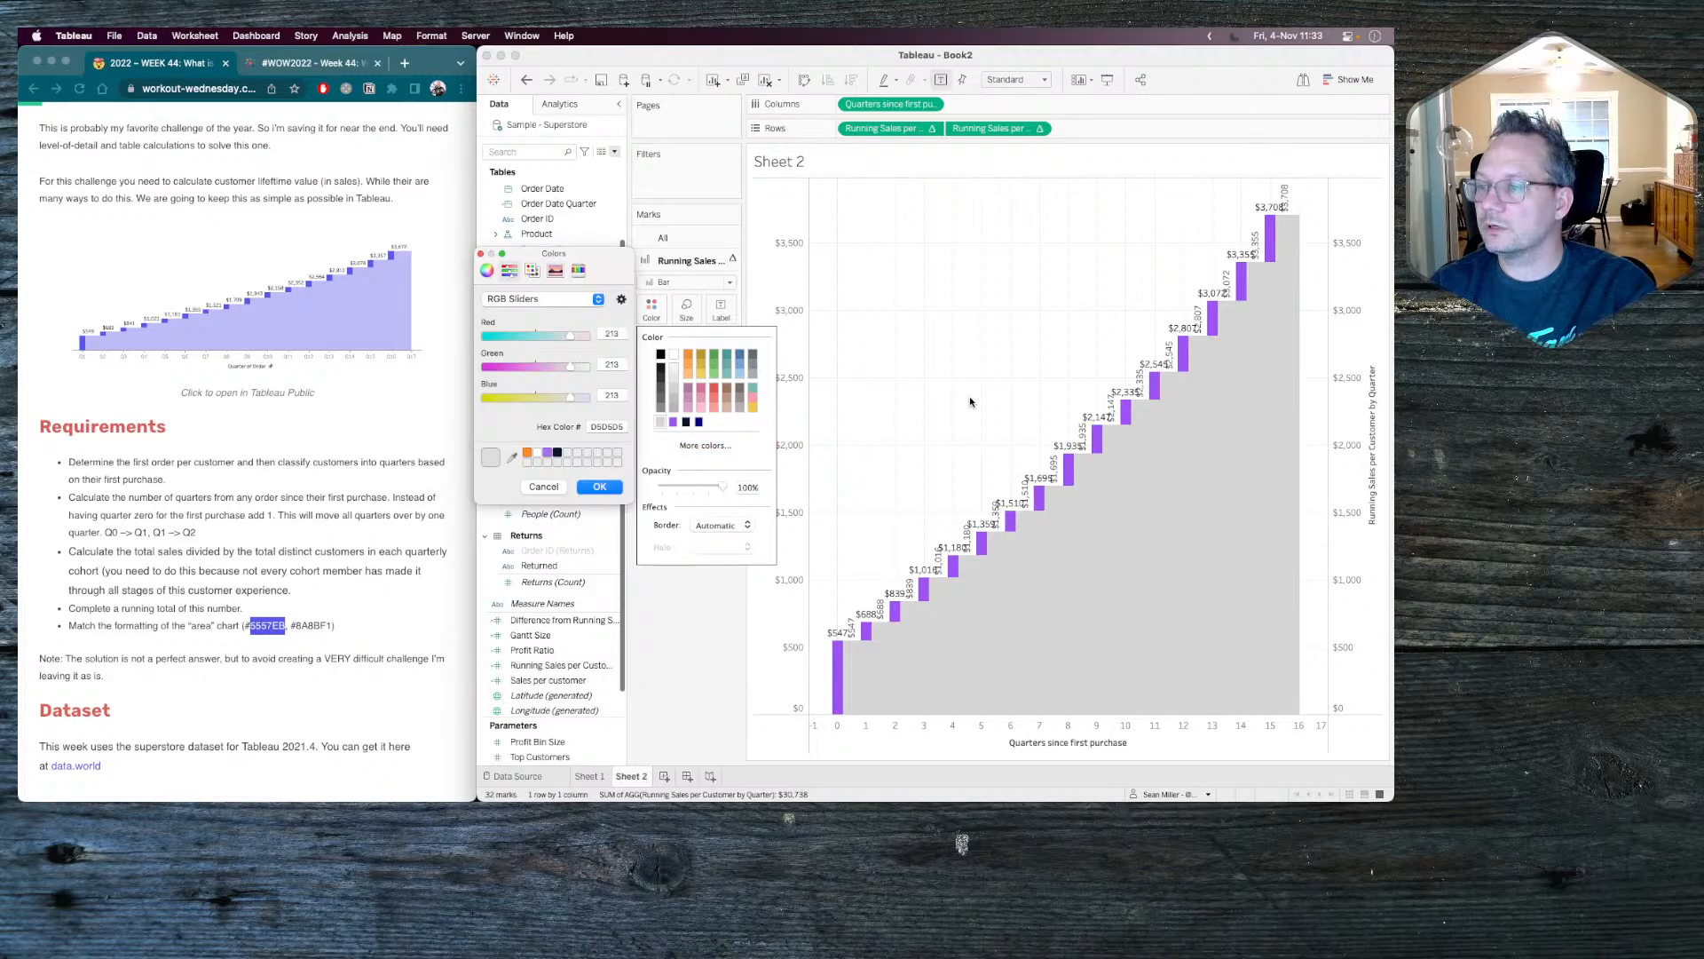
pyautogui.doubleClick(605, 427)
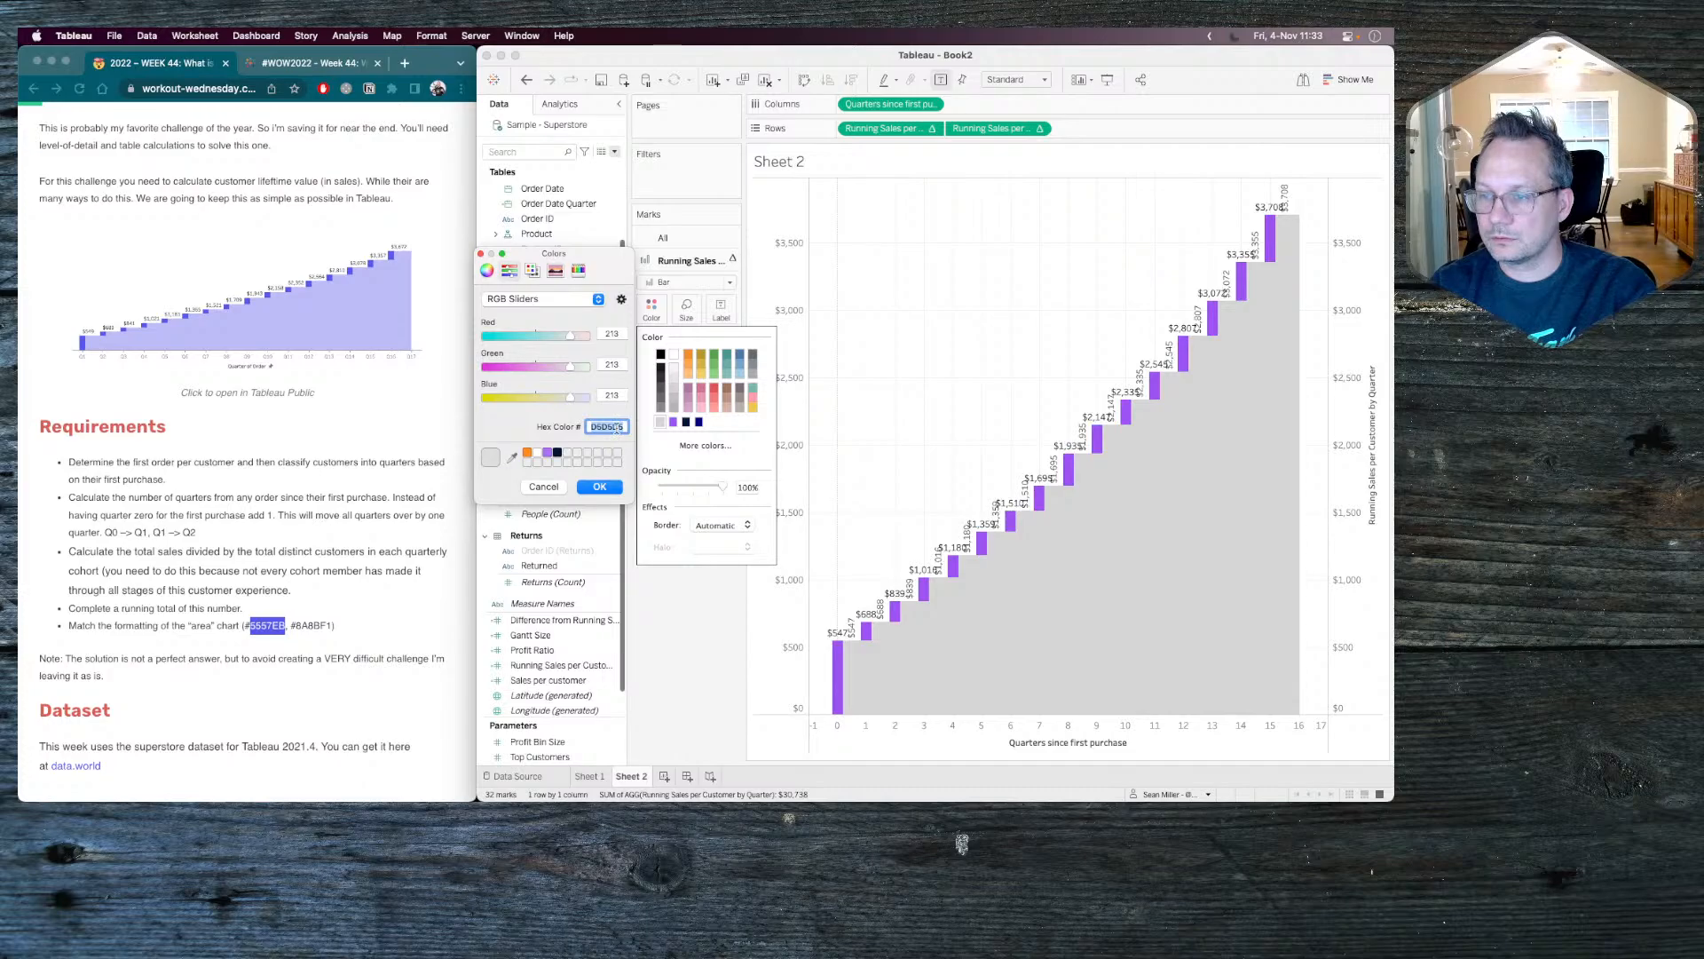
pyautogui.rightClick(618, 432)
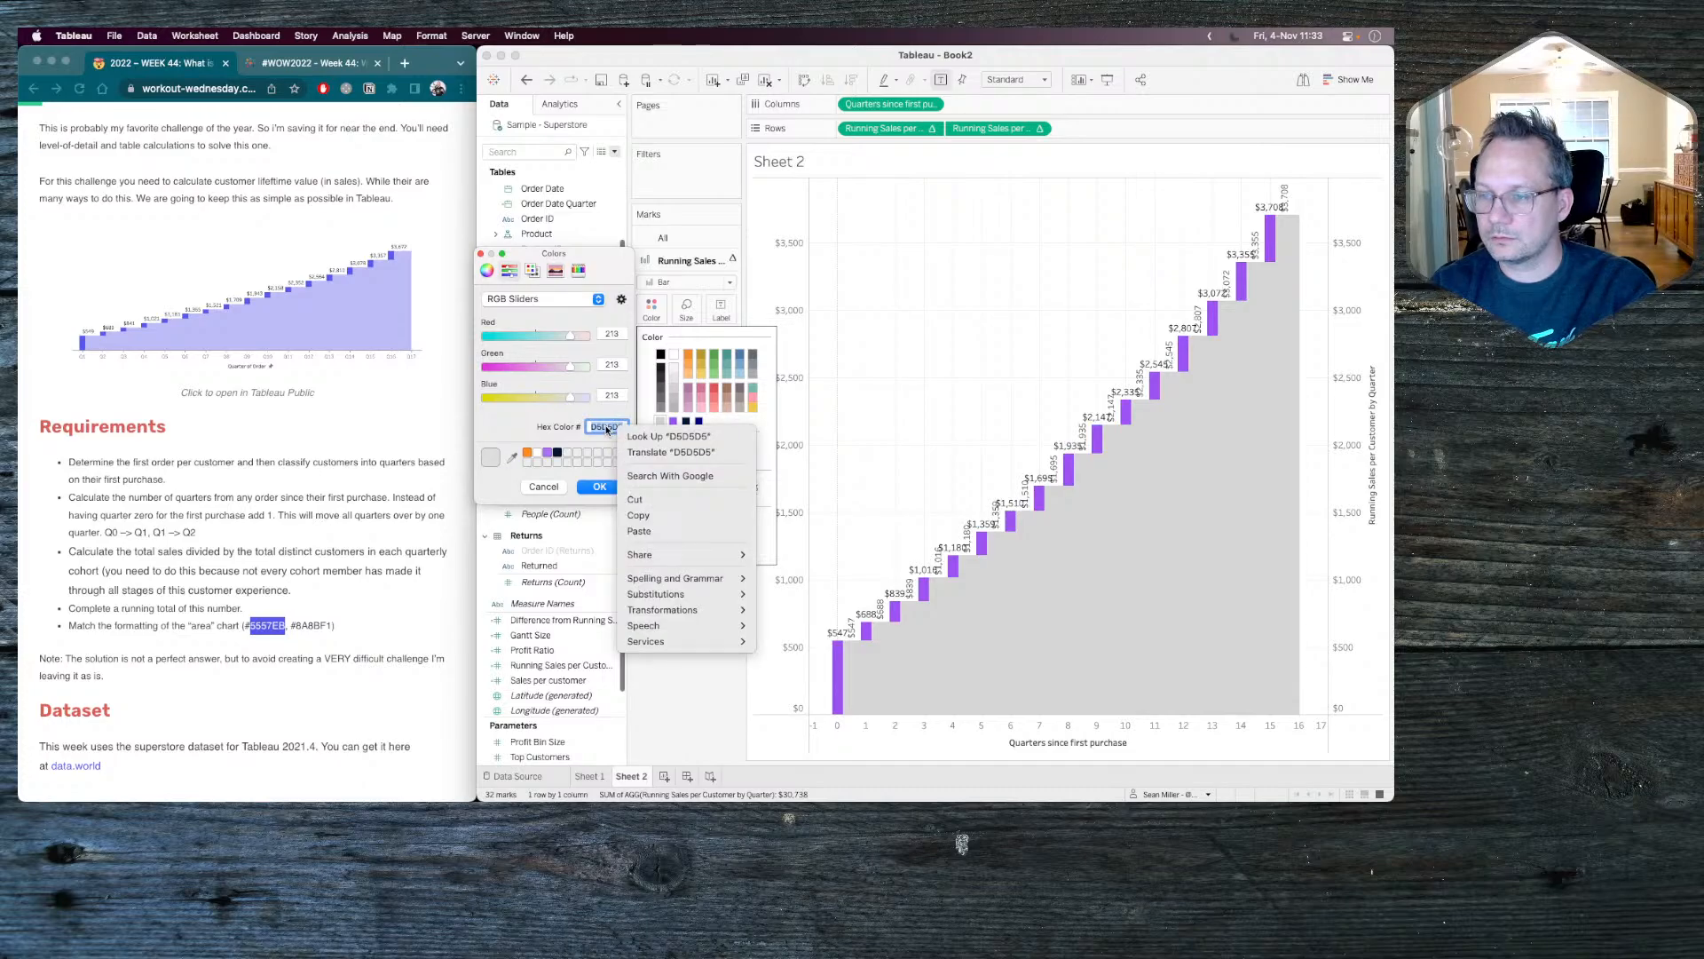
pyautogui.click(647, 530)
pyautogui.press('Return')
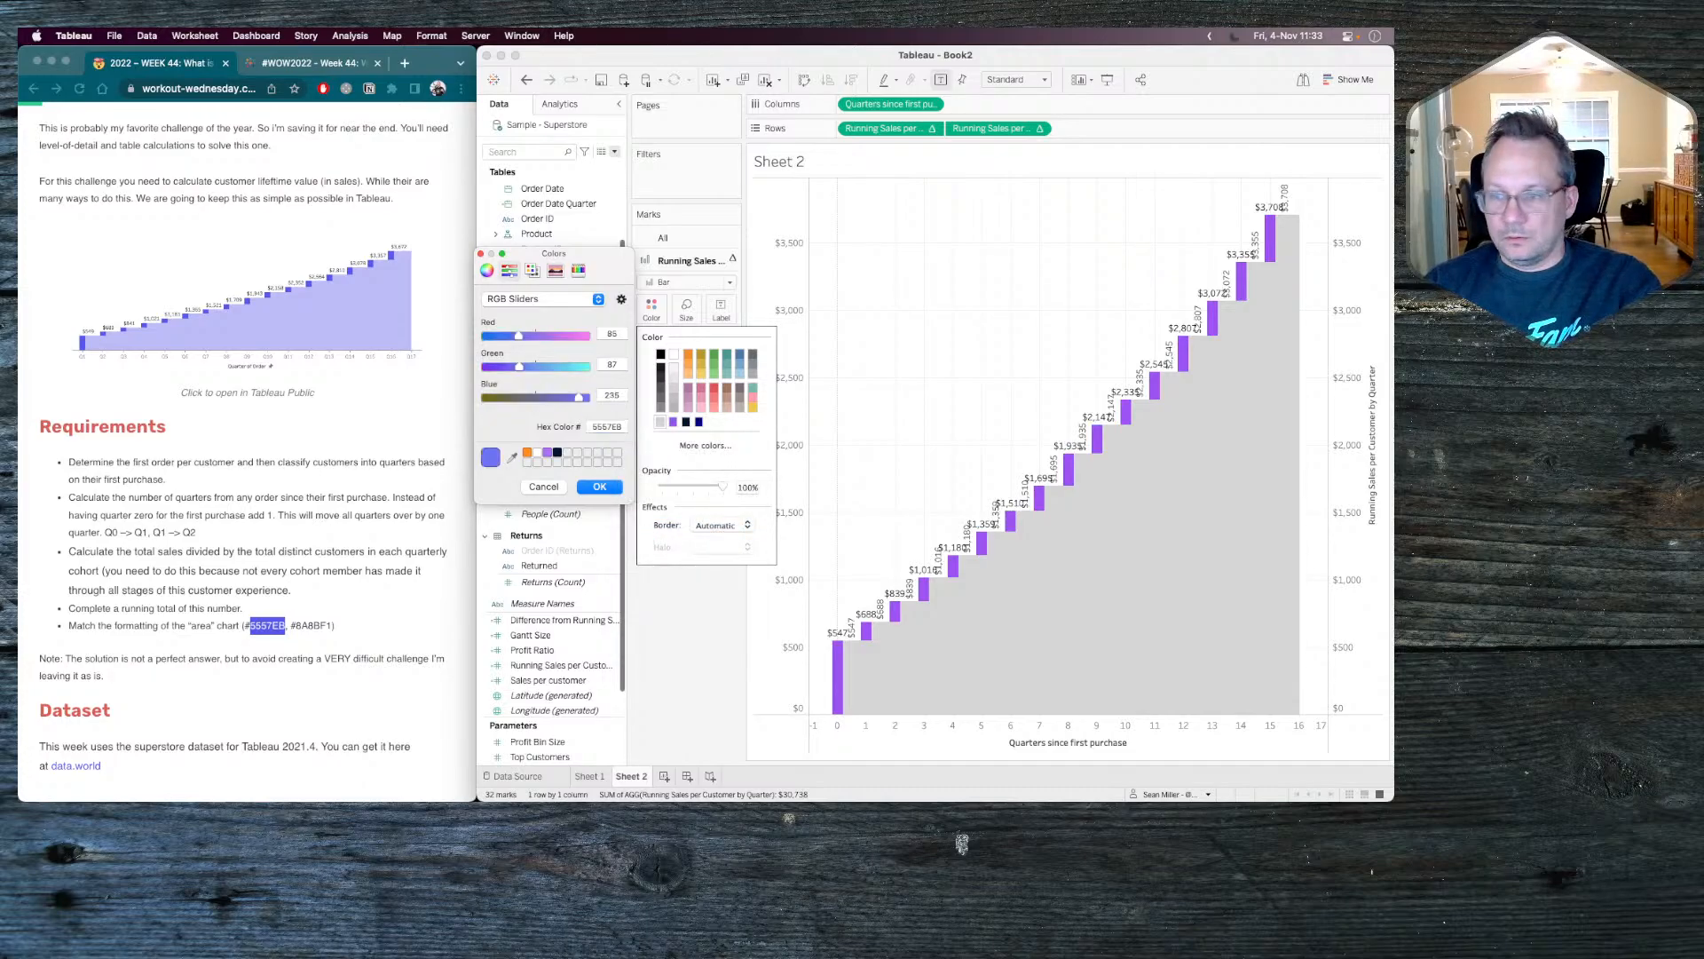
pyautogui.click(581, 486)
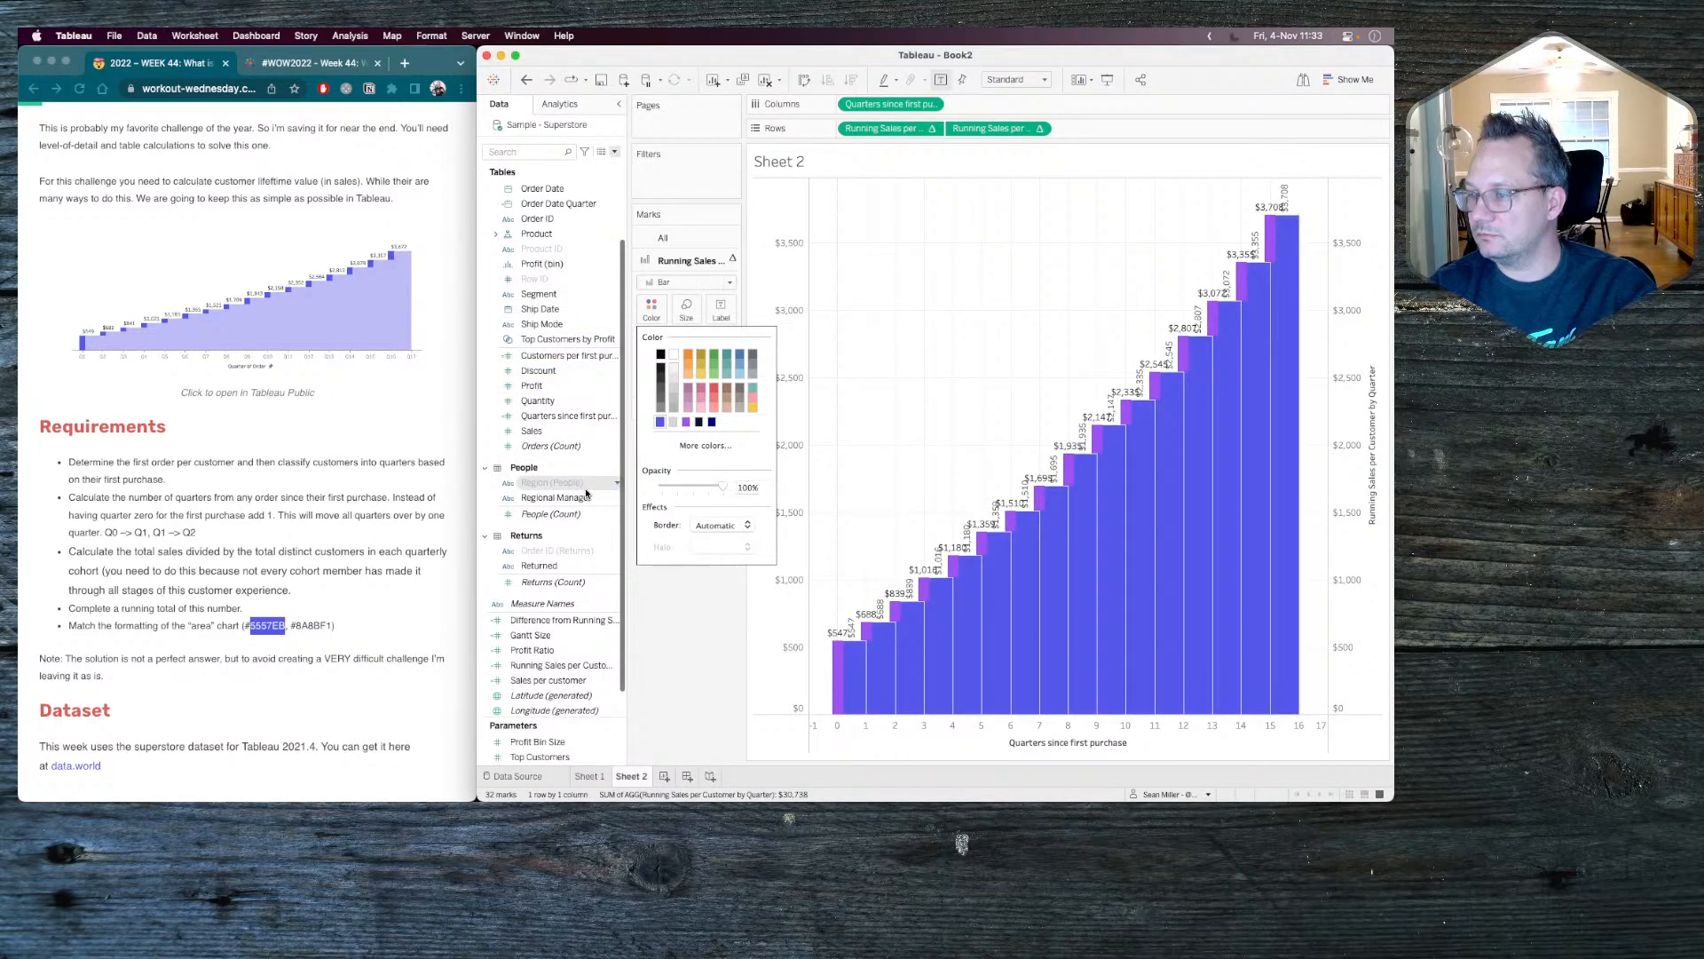
# Copy the hex code 8A8BF1 from the Chrome requirements page and set it as the running-sales bars' color in Tableau.
pyautogui.click(332, 627)
pyautogui.moveTo(332, 627); pyautogui.dragTo(297, 623)
pyautogui.press('super+c')
pyautogui.click(297, 624)
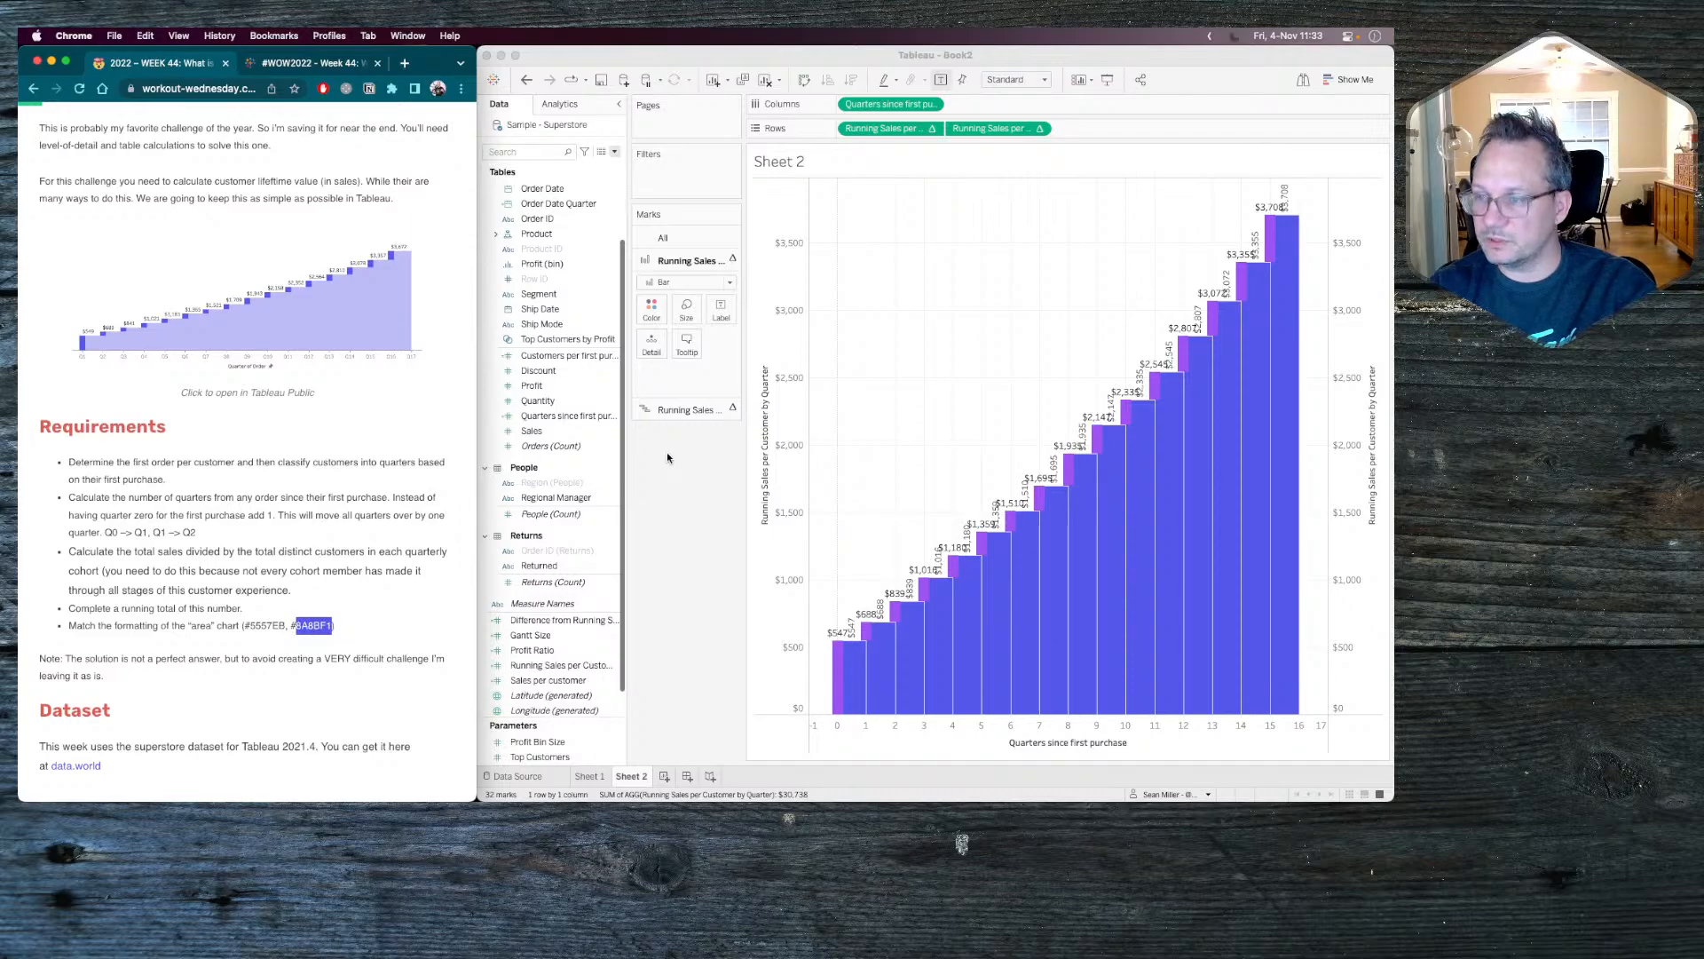
pyautogui.click(655, 310)
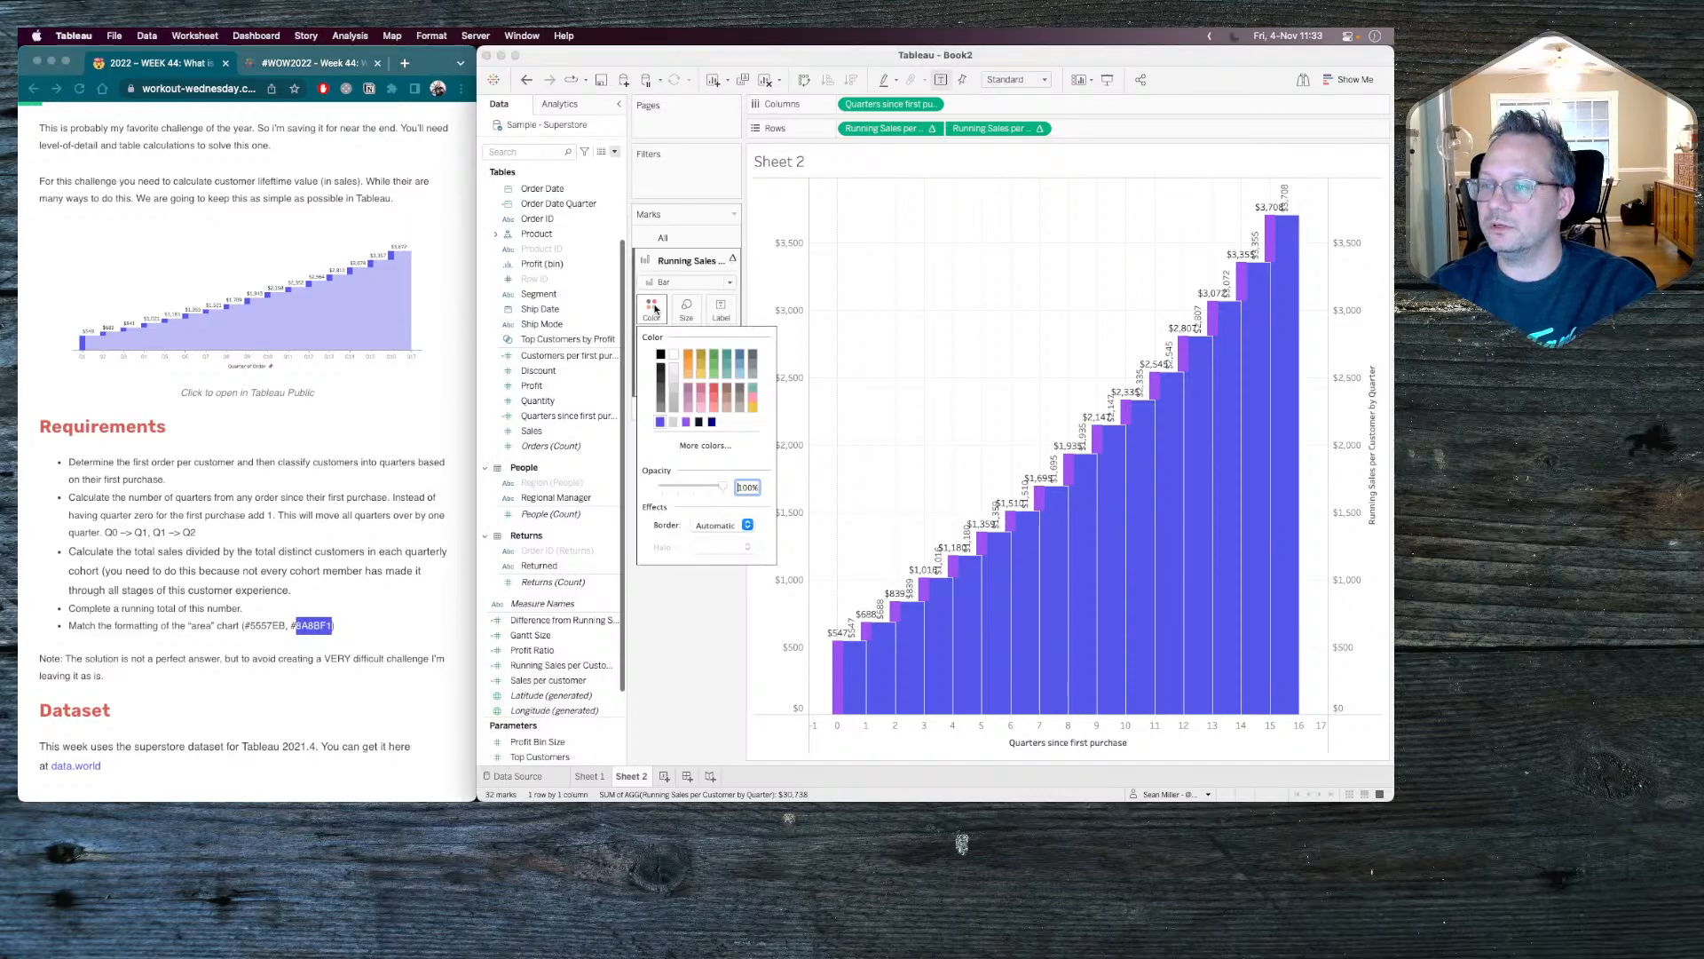
pyautogui.click(690, 447)
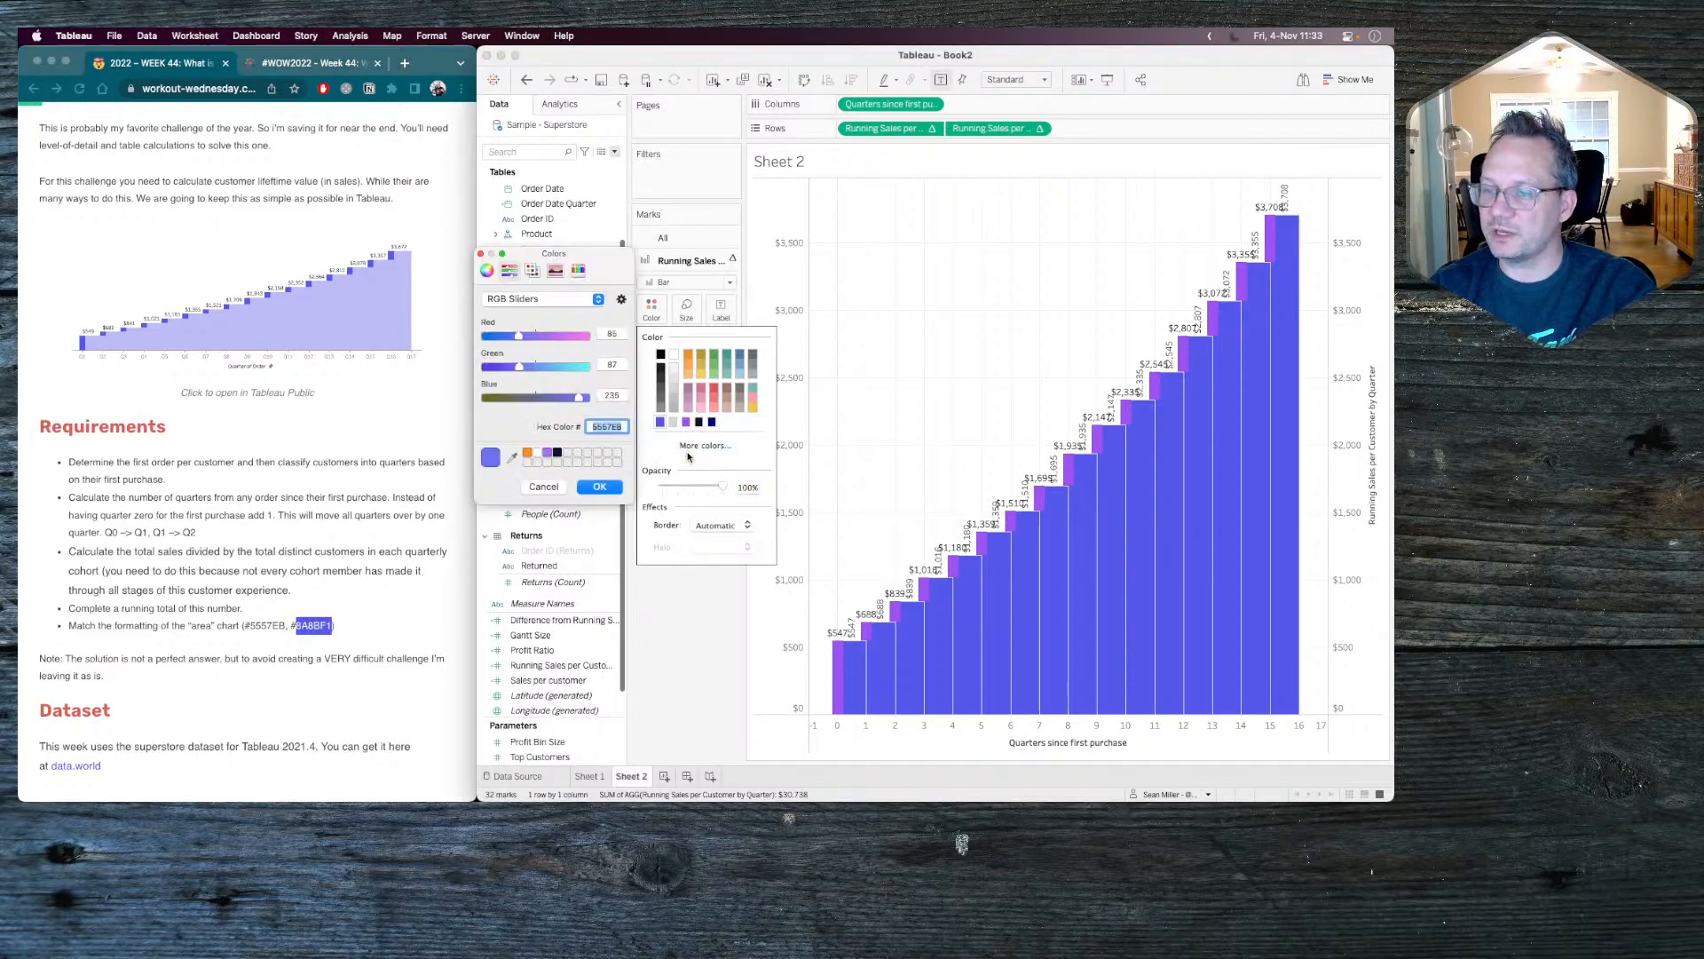
pyautogui.click(610, 431)
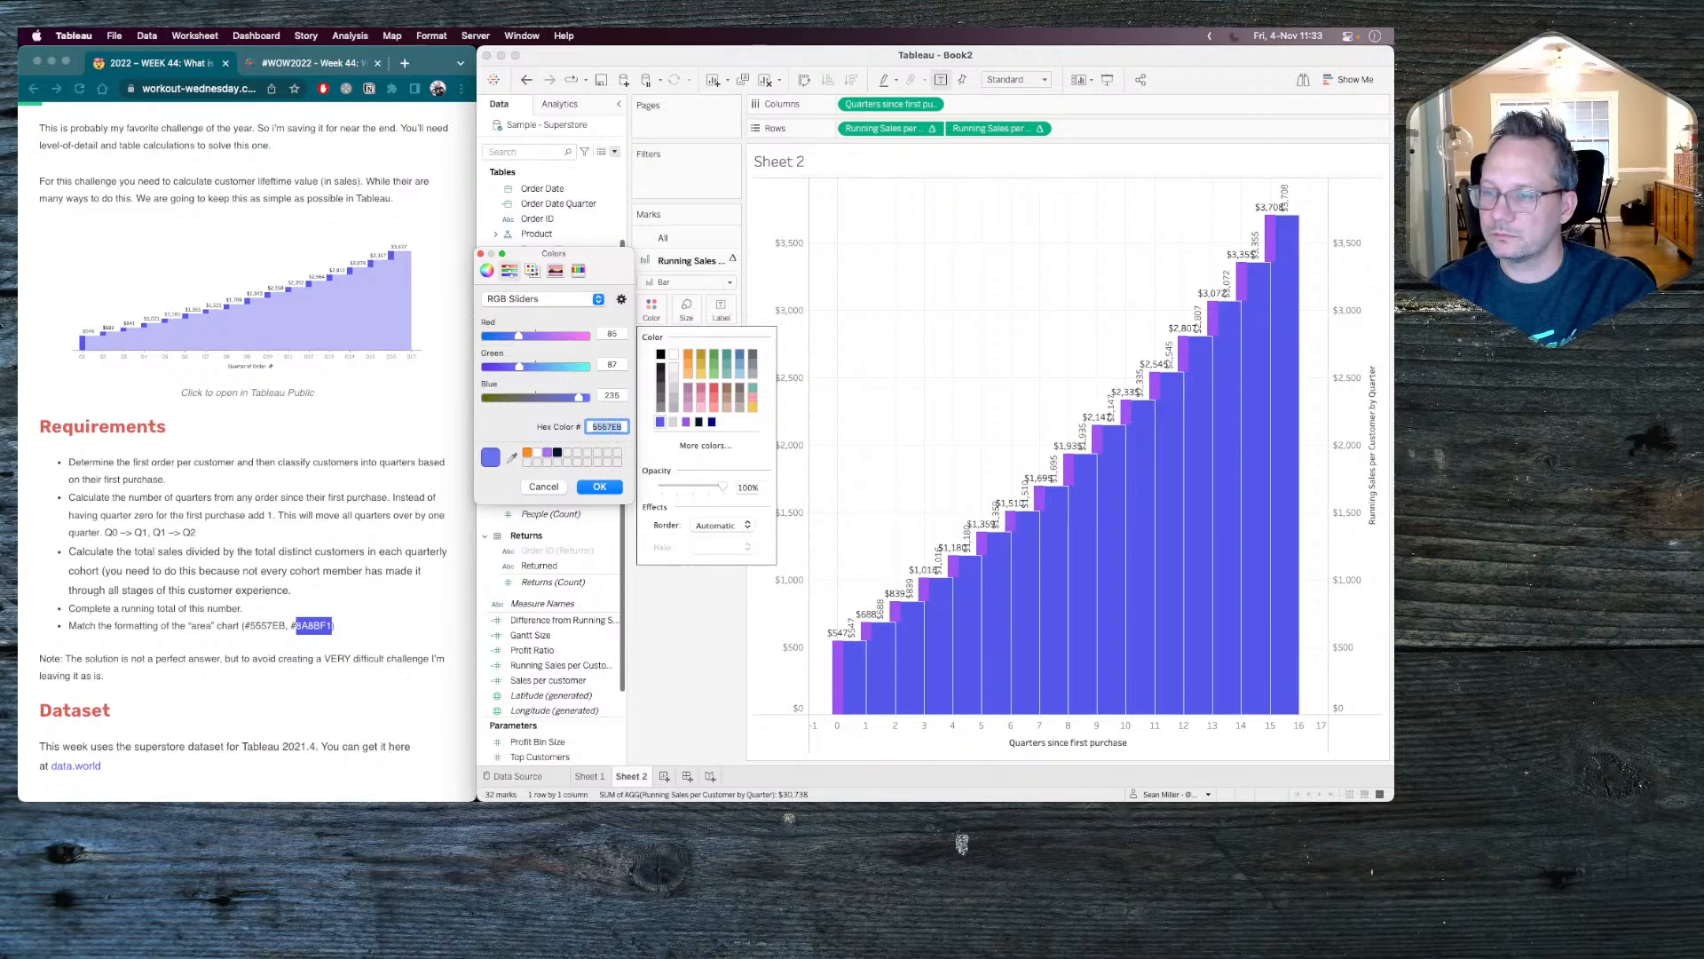
pyautogui.rightClick(610, 430)
pyautogui.click(630, 533)
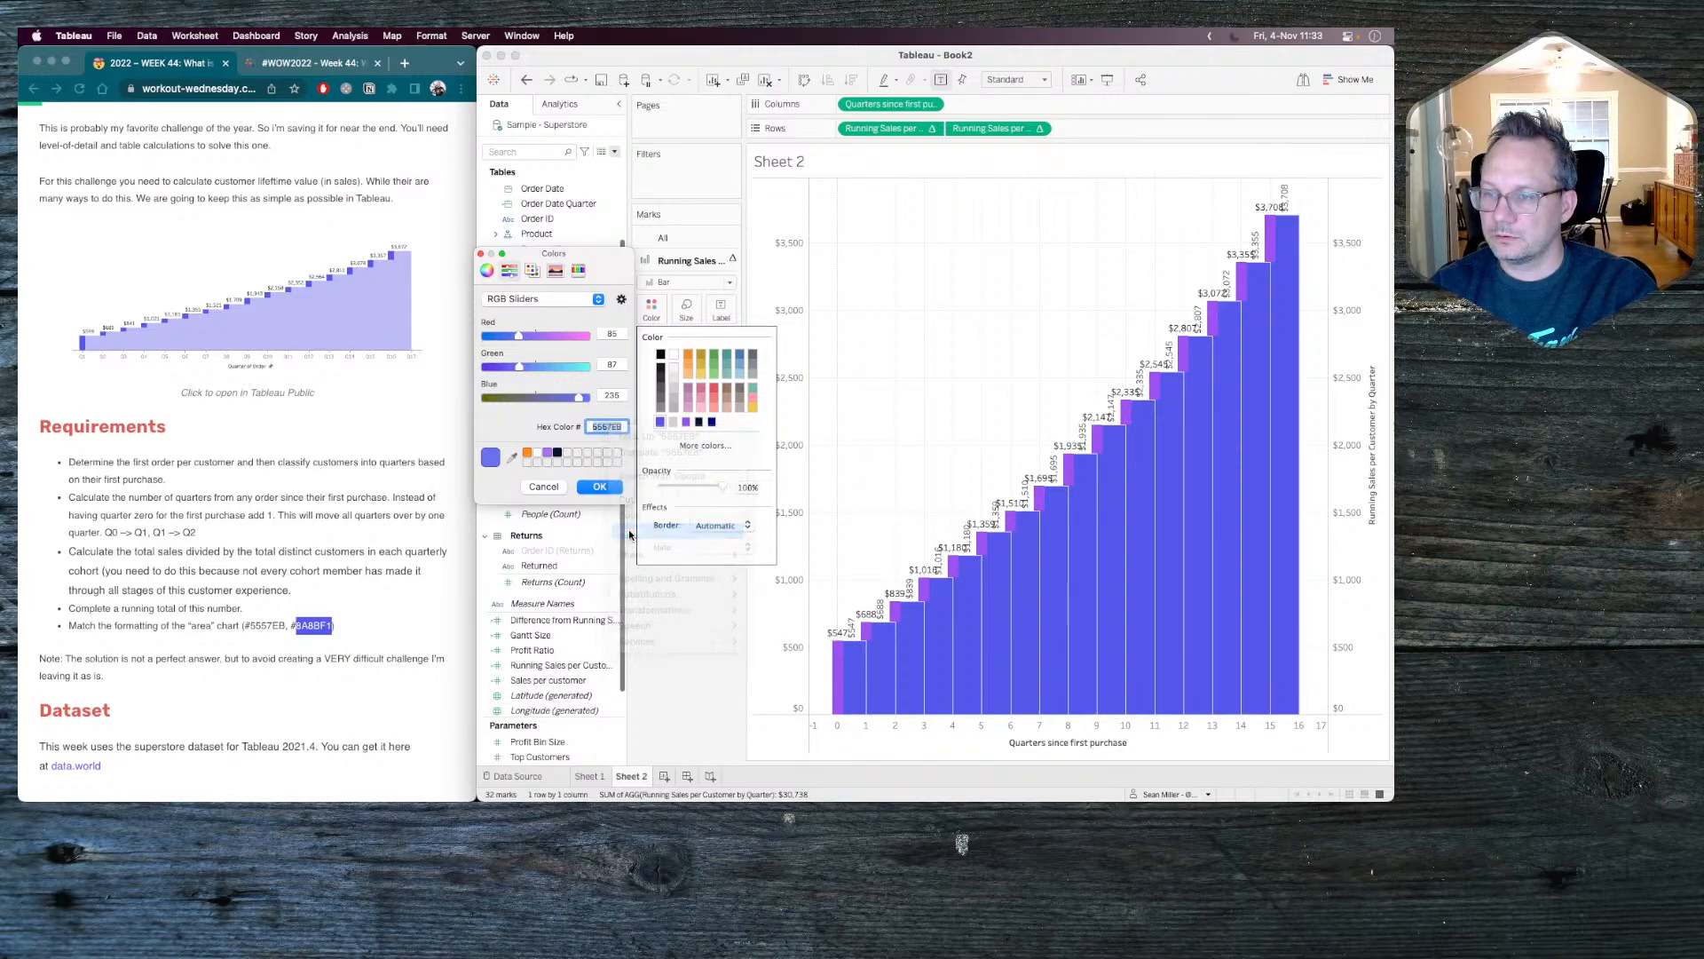
pyautogui.press('Return')
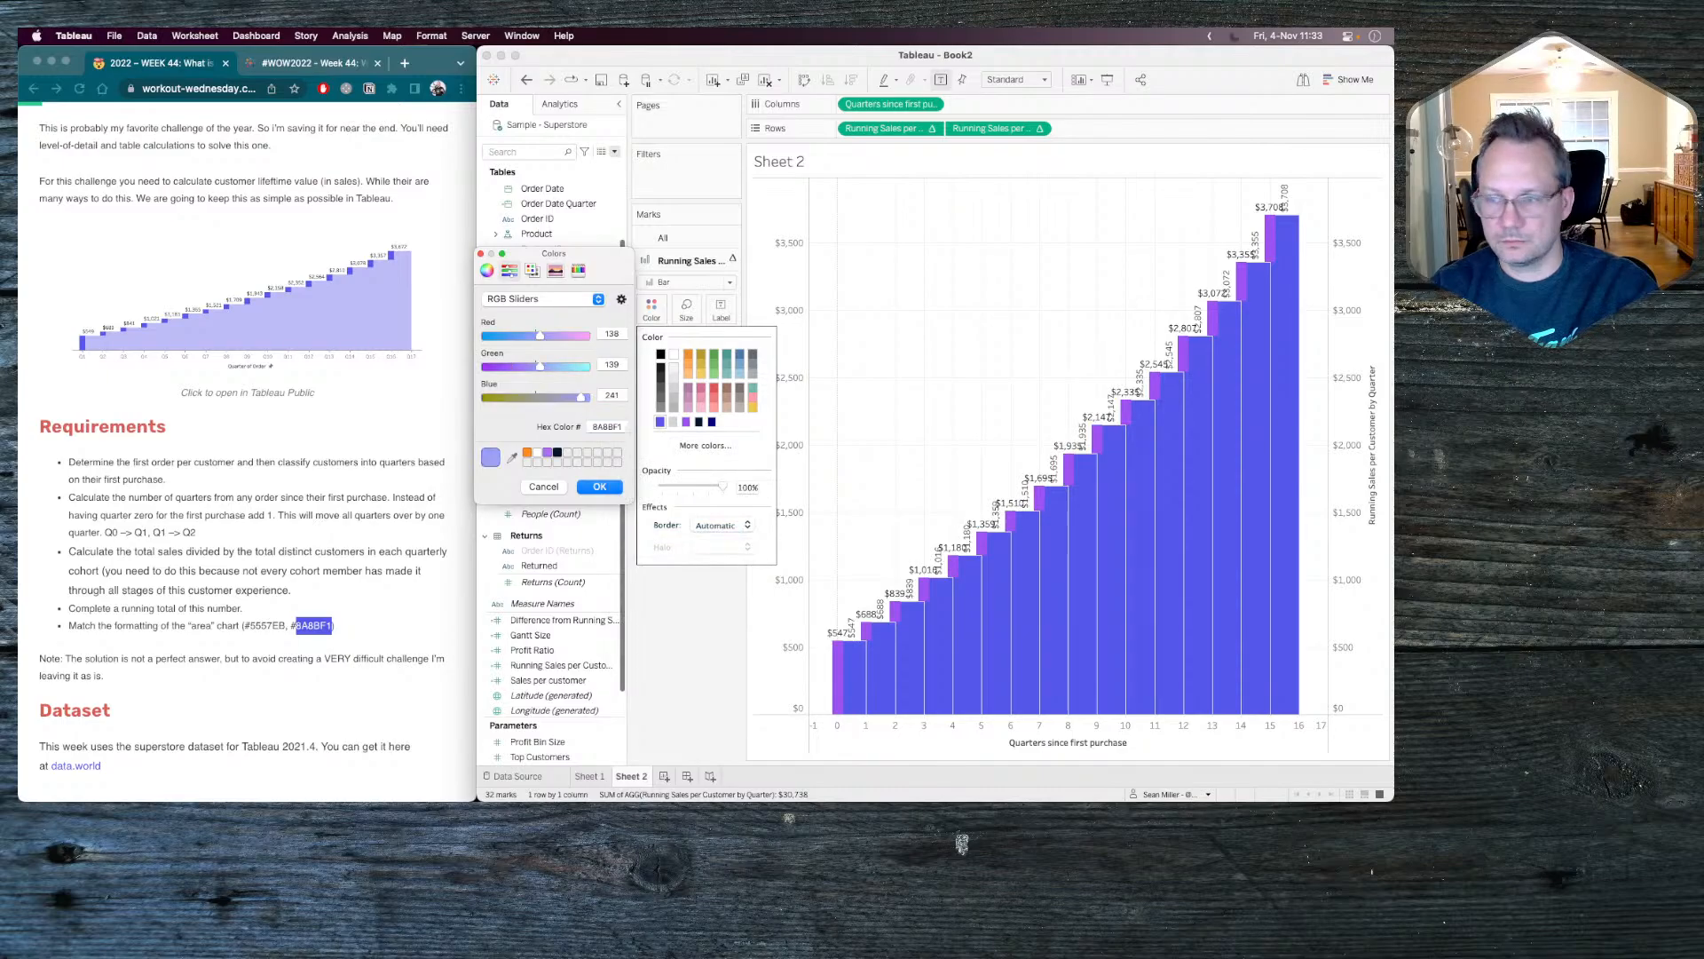
pyautogui.click(587, 489)
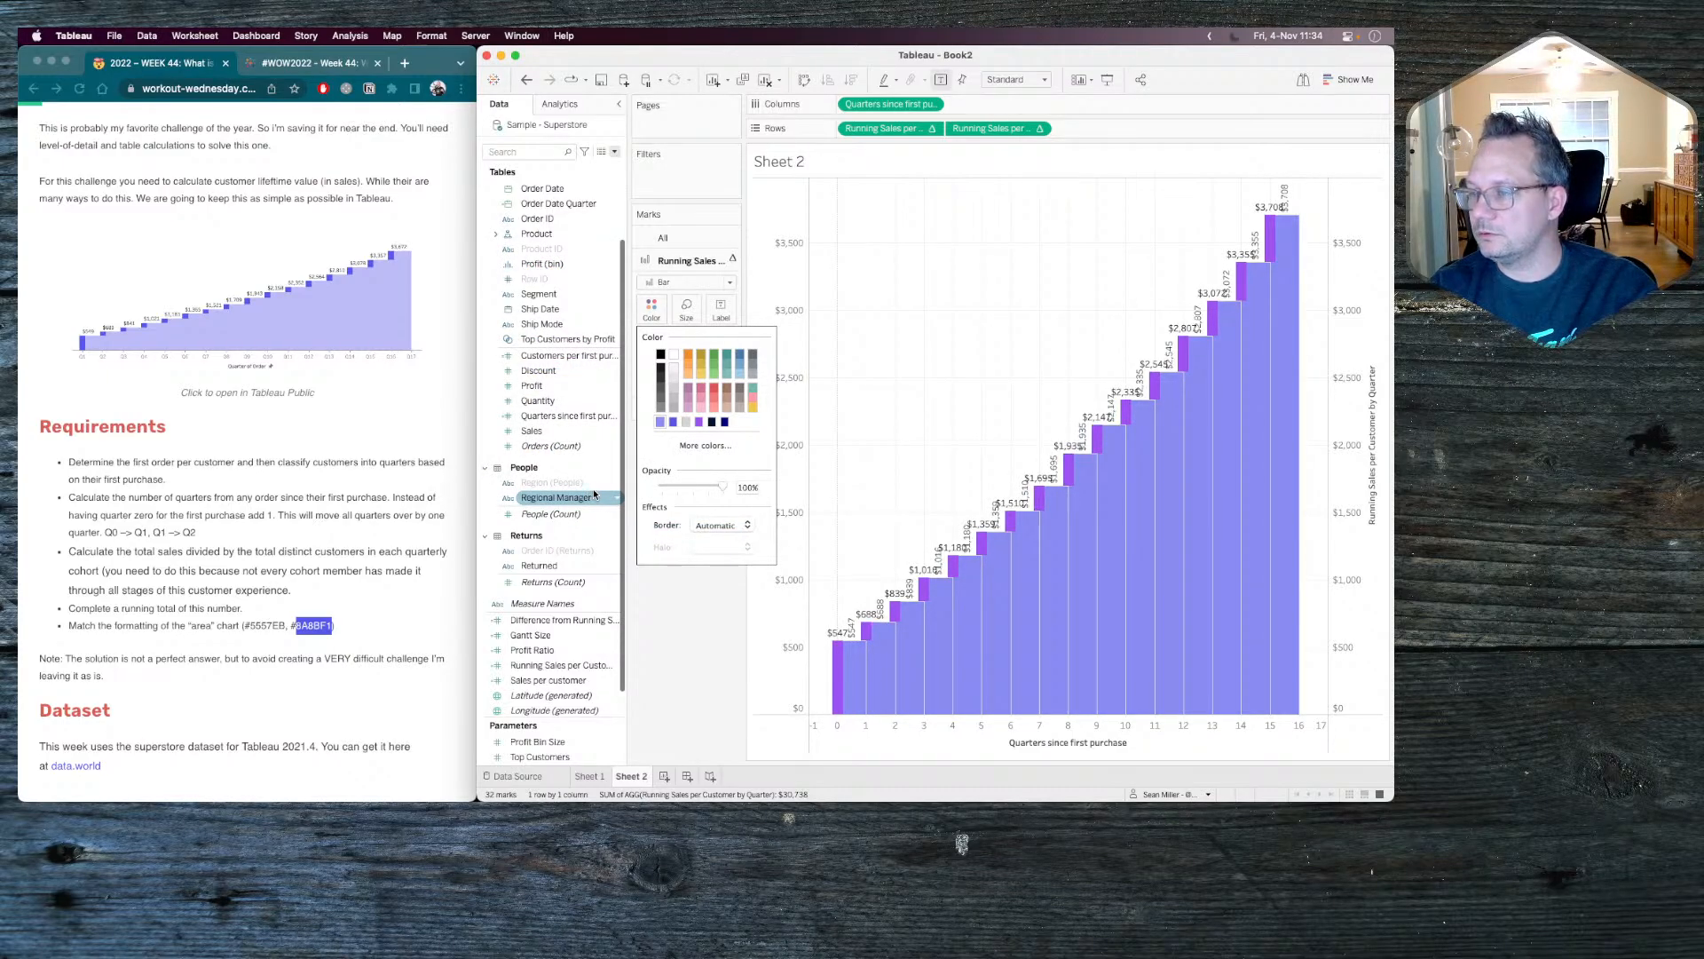
pyautogui.click(676, 264)
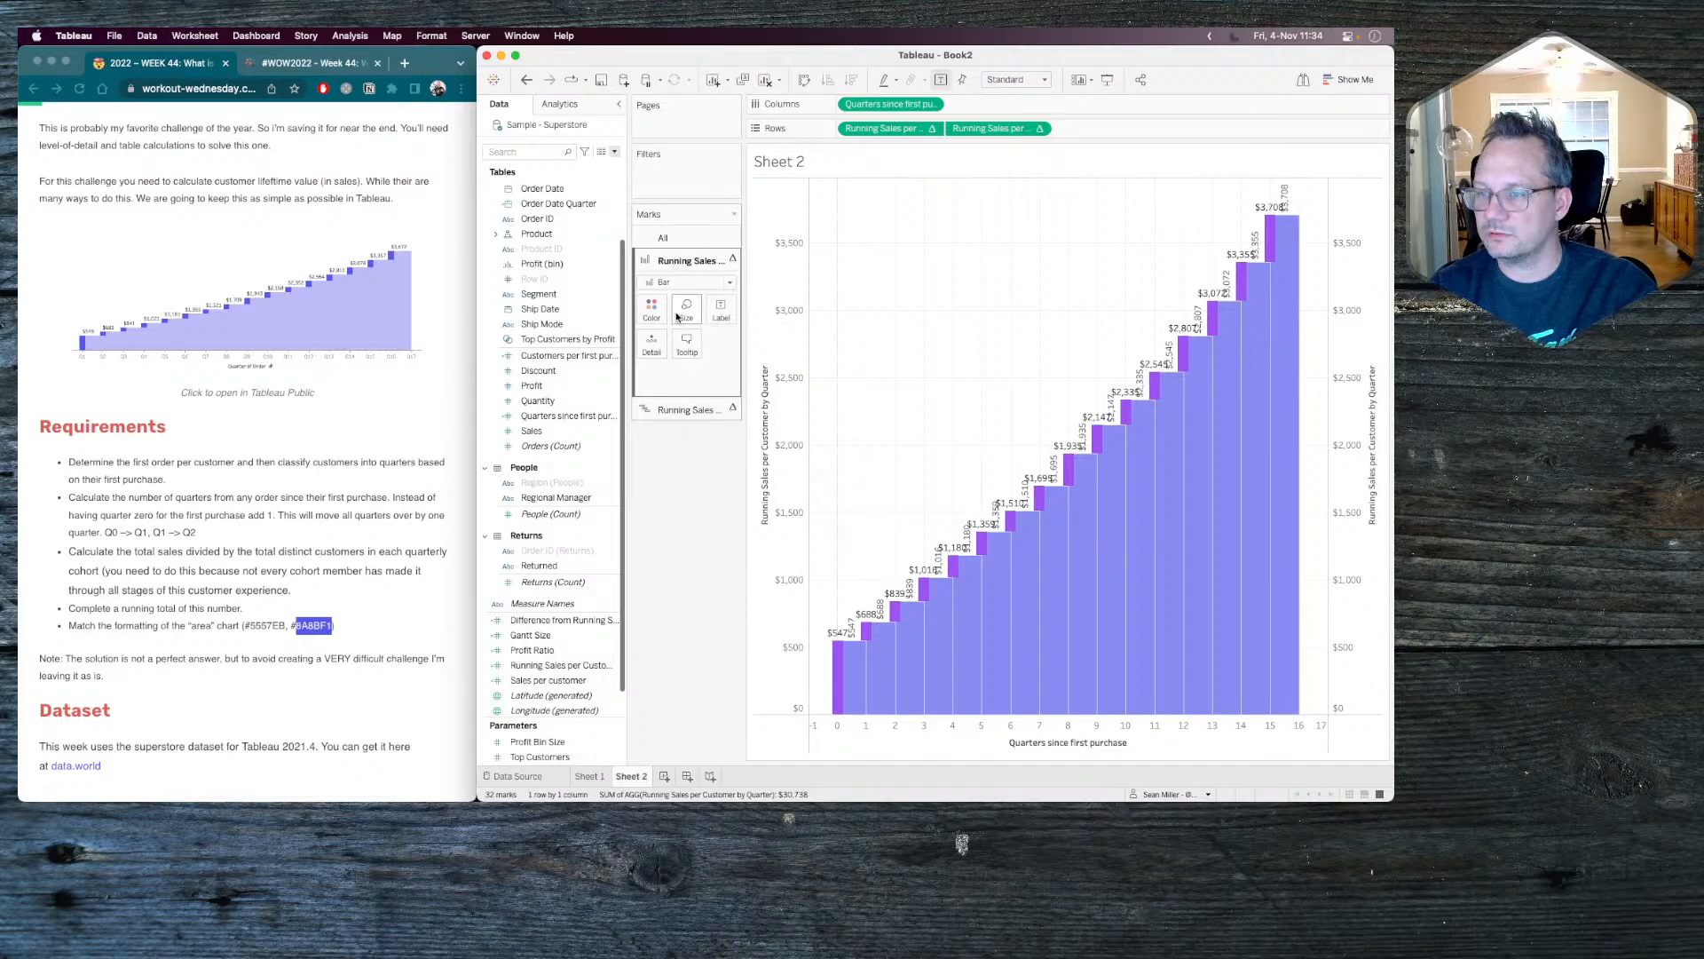
# Recolor the running-sales Gantt bars with the recently used dark blue 5557EB.
pyautogui.click(674, 407)
pyautogui.click(652, 330)
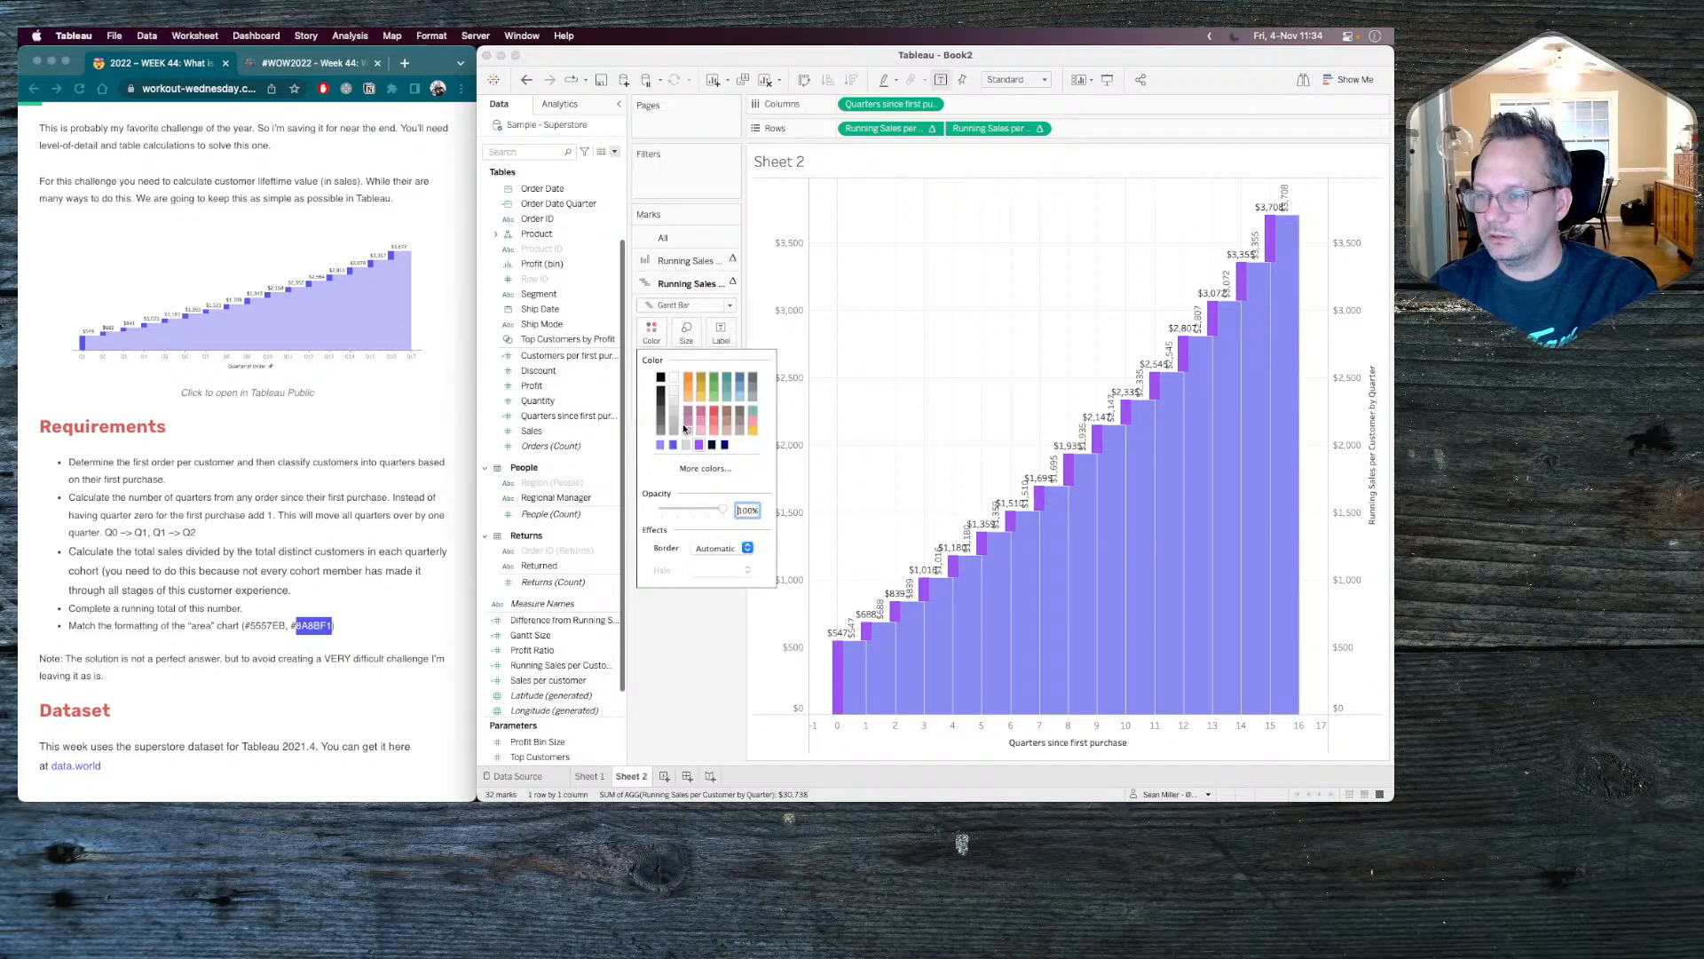
pyautogui.click(674, 447)
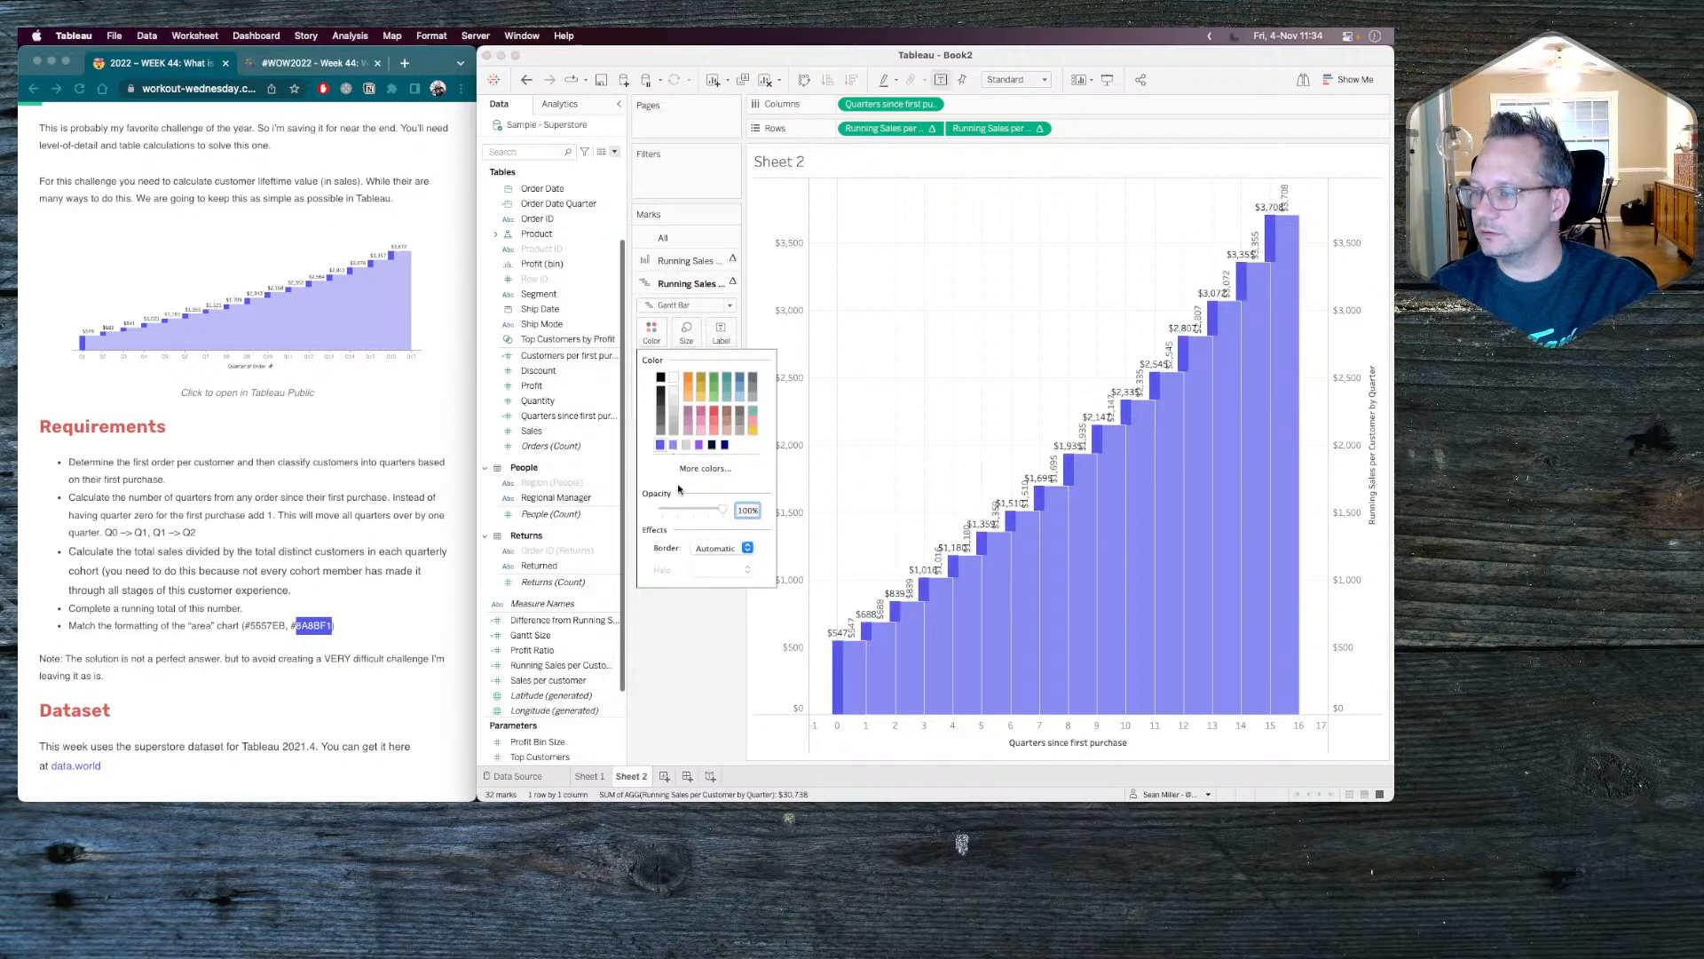
pyautogui.click(678, 690)
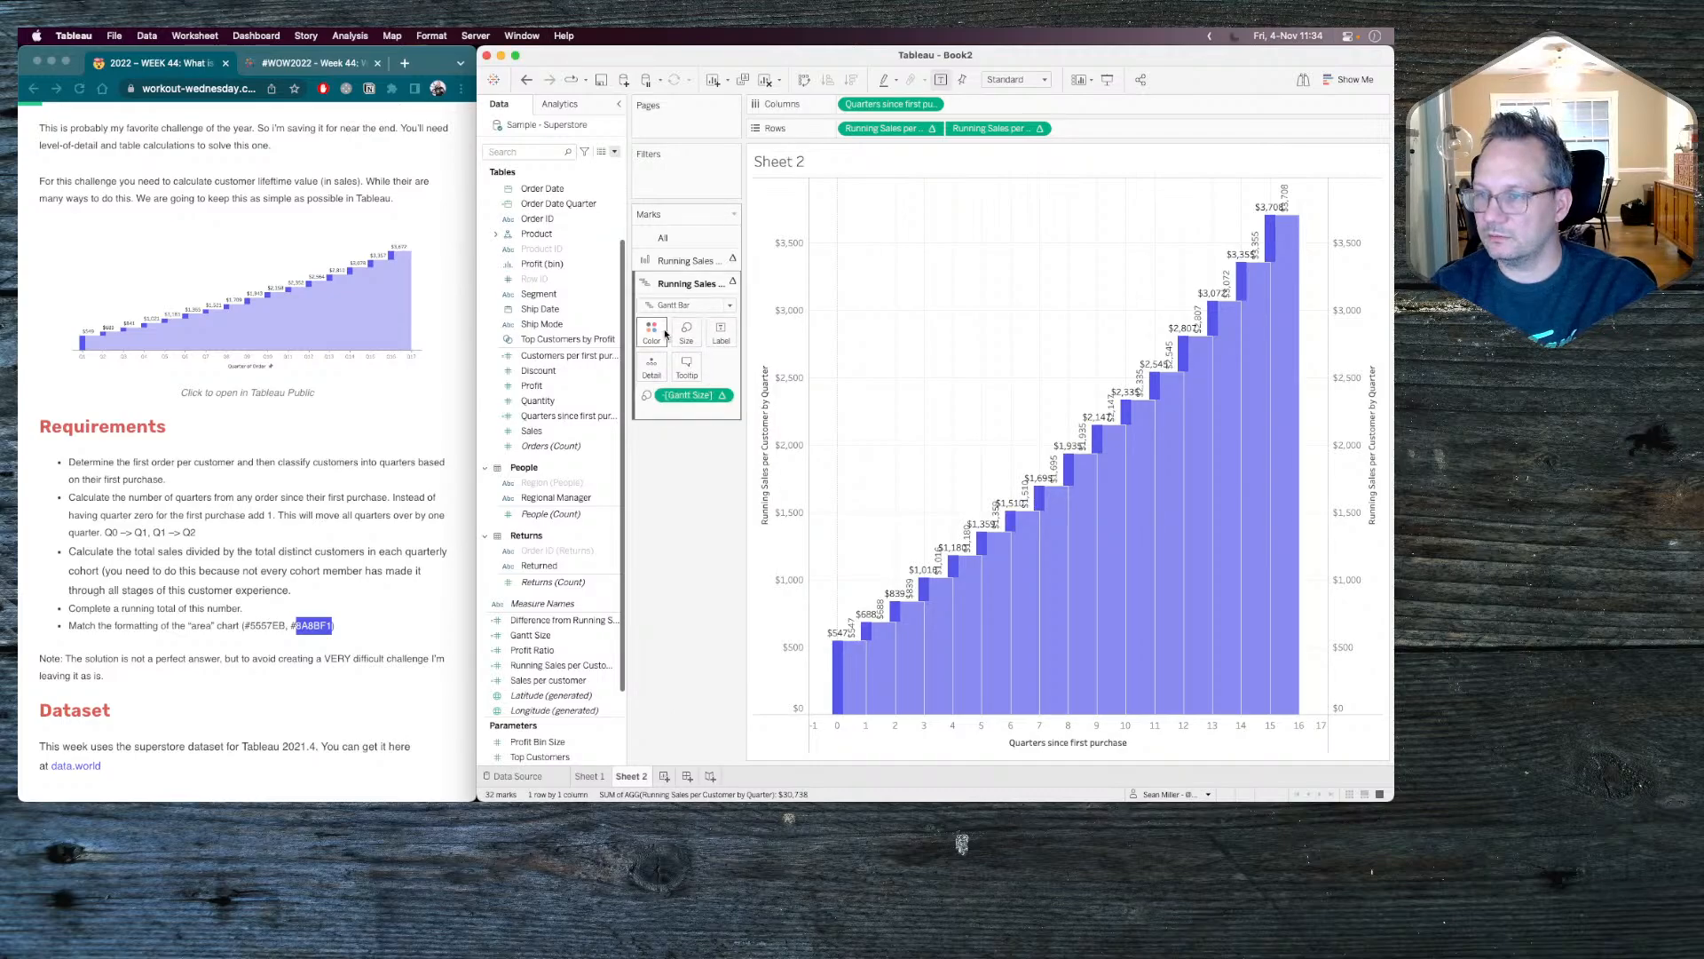
# Remove the border from the running-sales bars and turn off their mark labels.
pyautogui.click(666, 258)
pyautogui.click(651, 307)
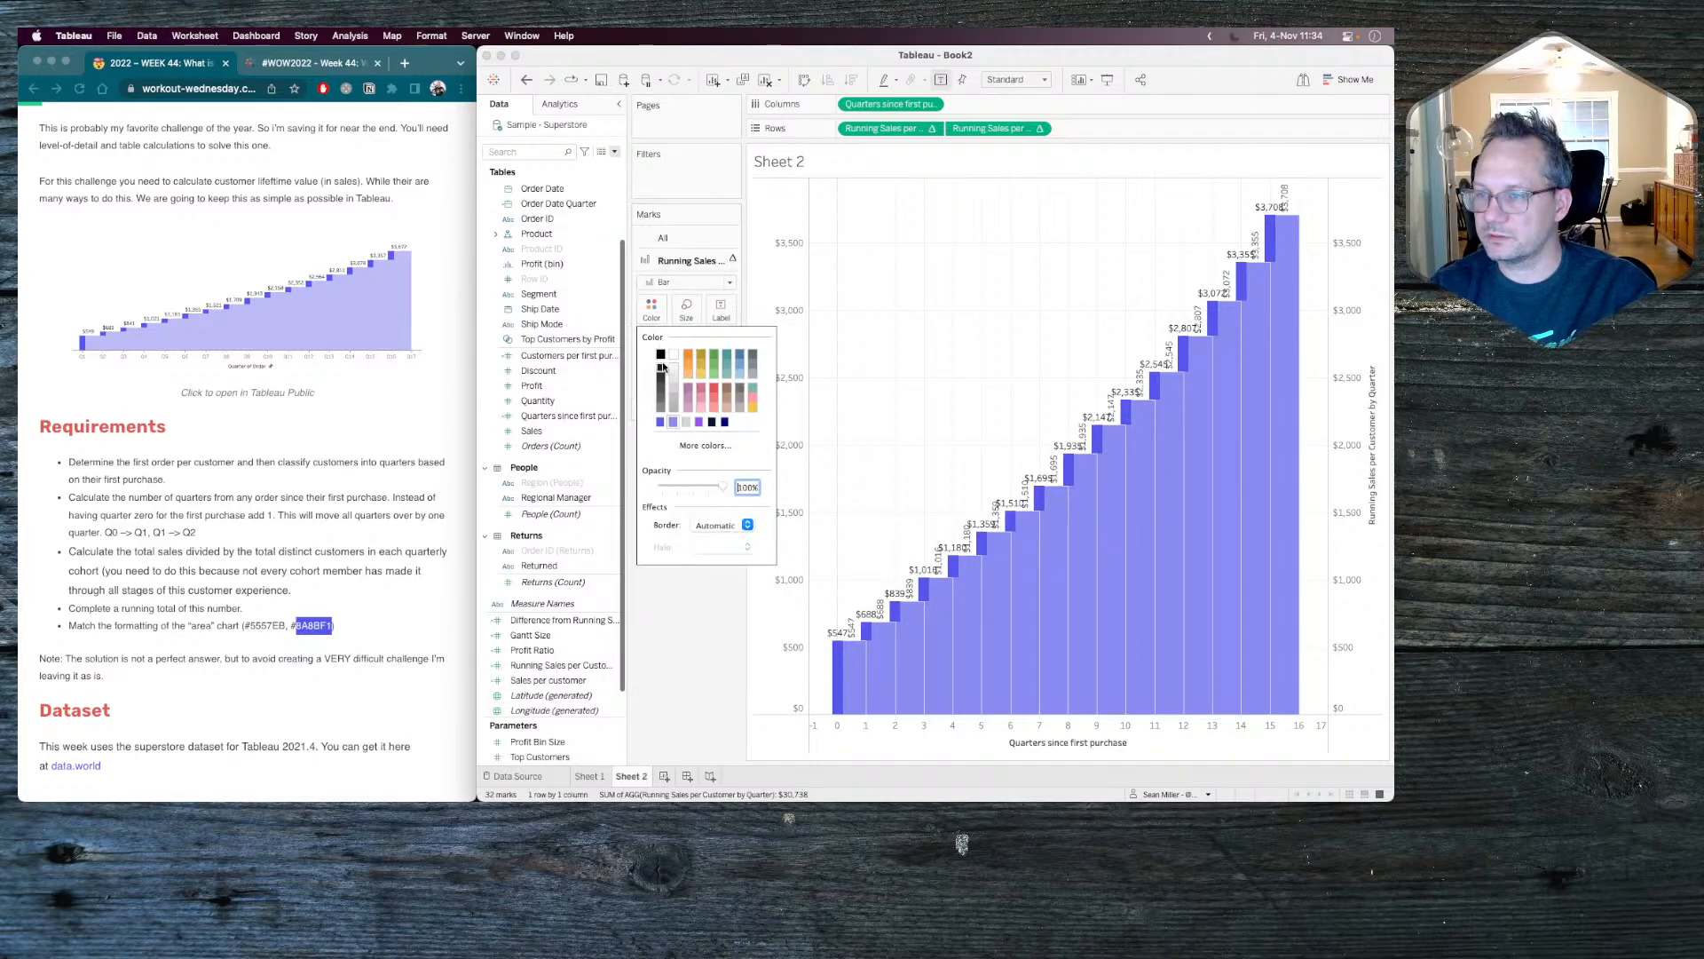
pyautogui.click(706, 525)
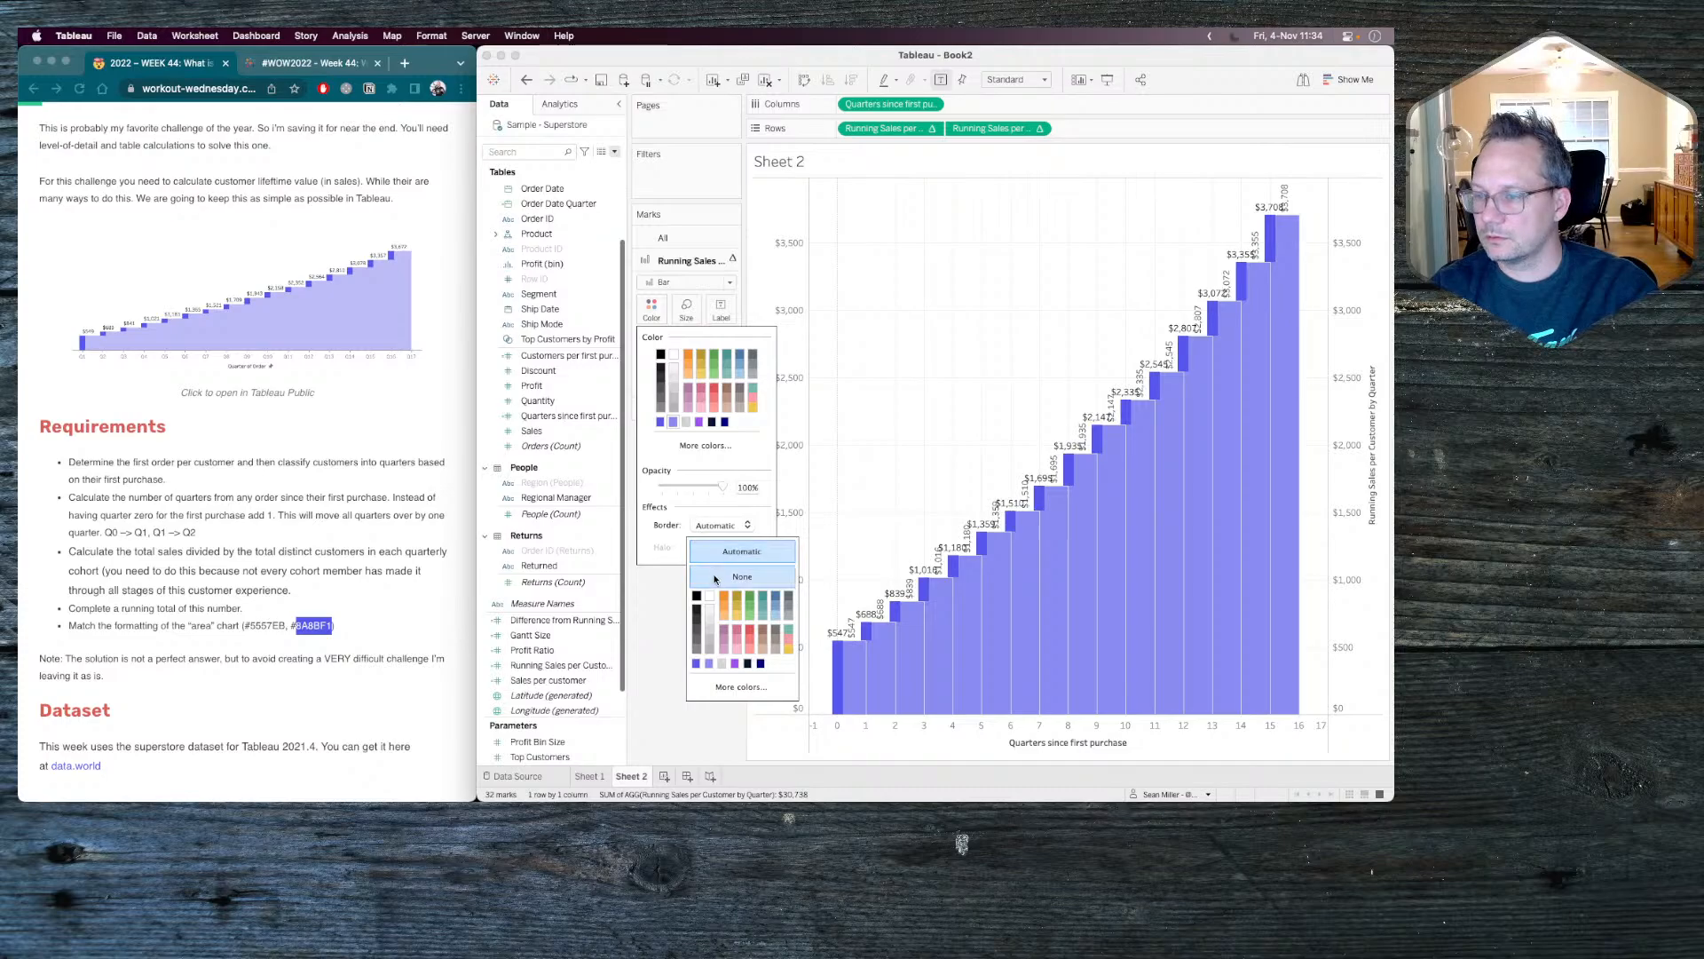
pyautogui.click(655, 759)
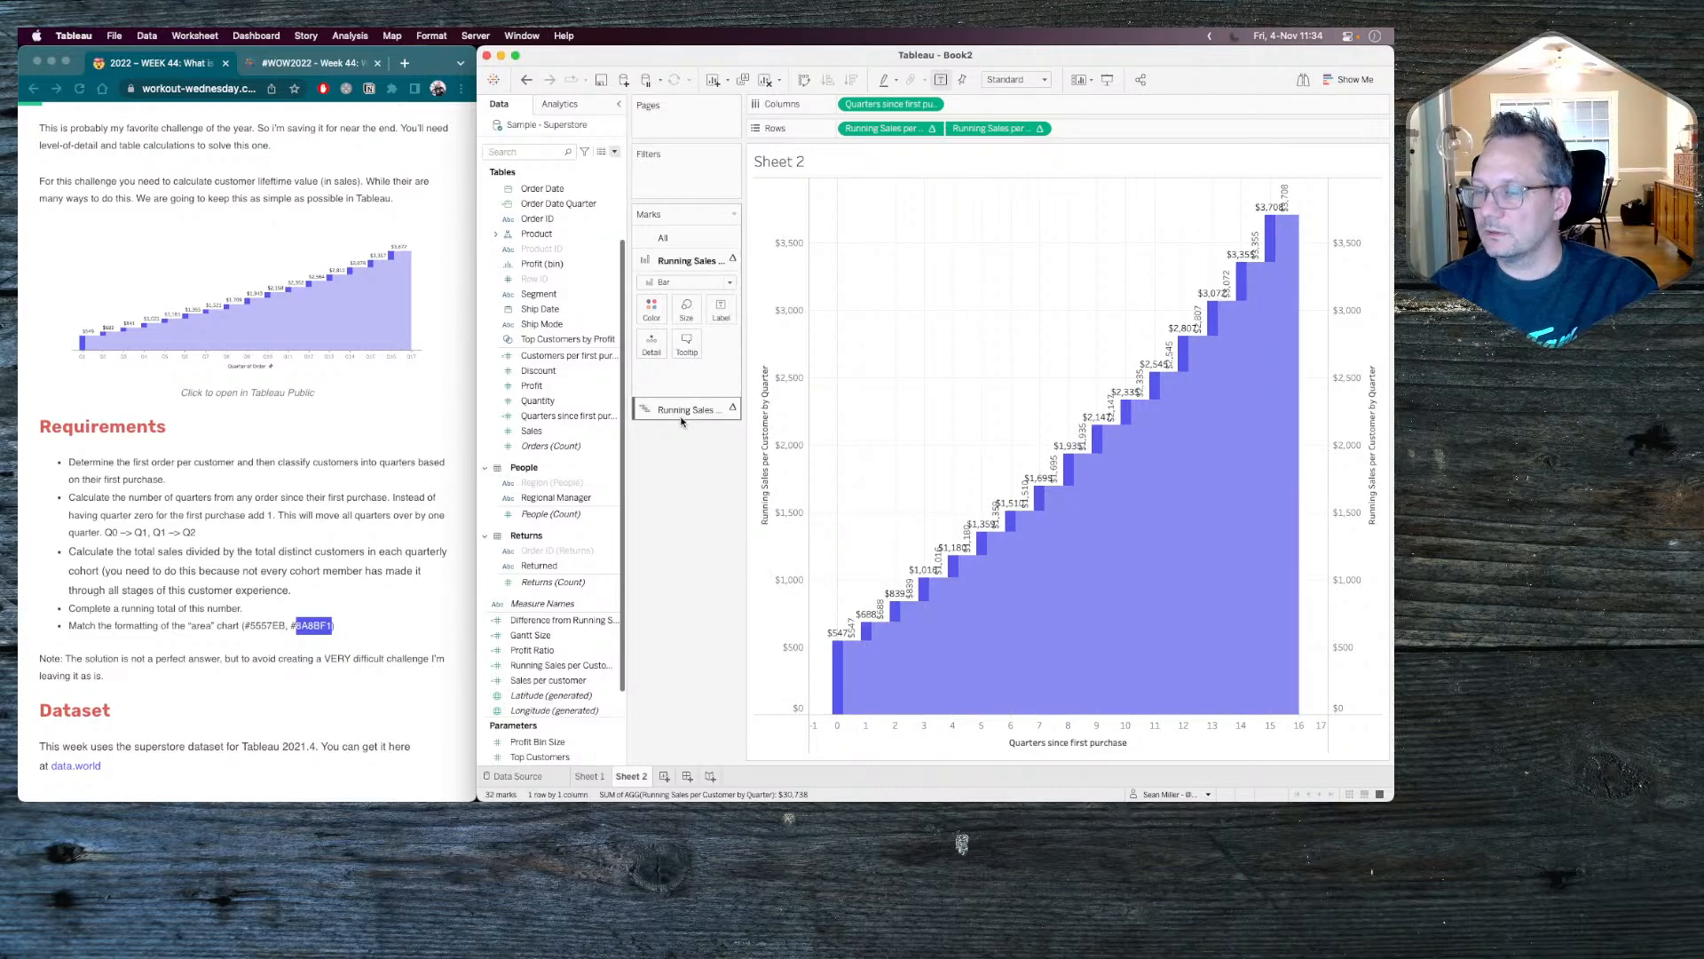
pyautogui.click(721, 310)
pyautogui.click(763, 344)
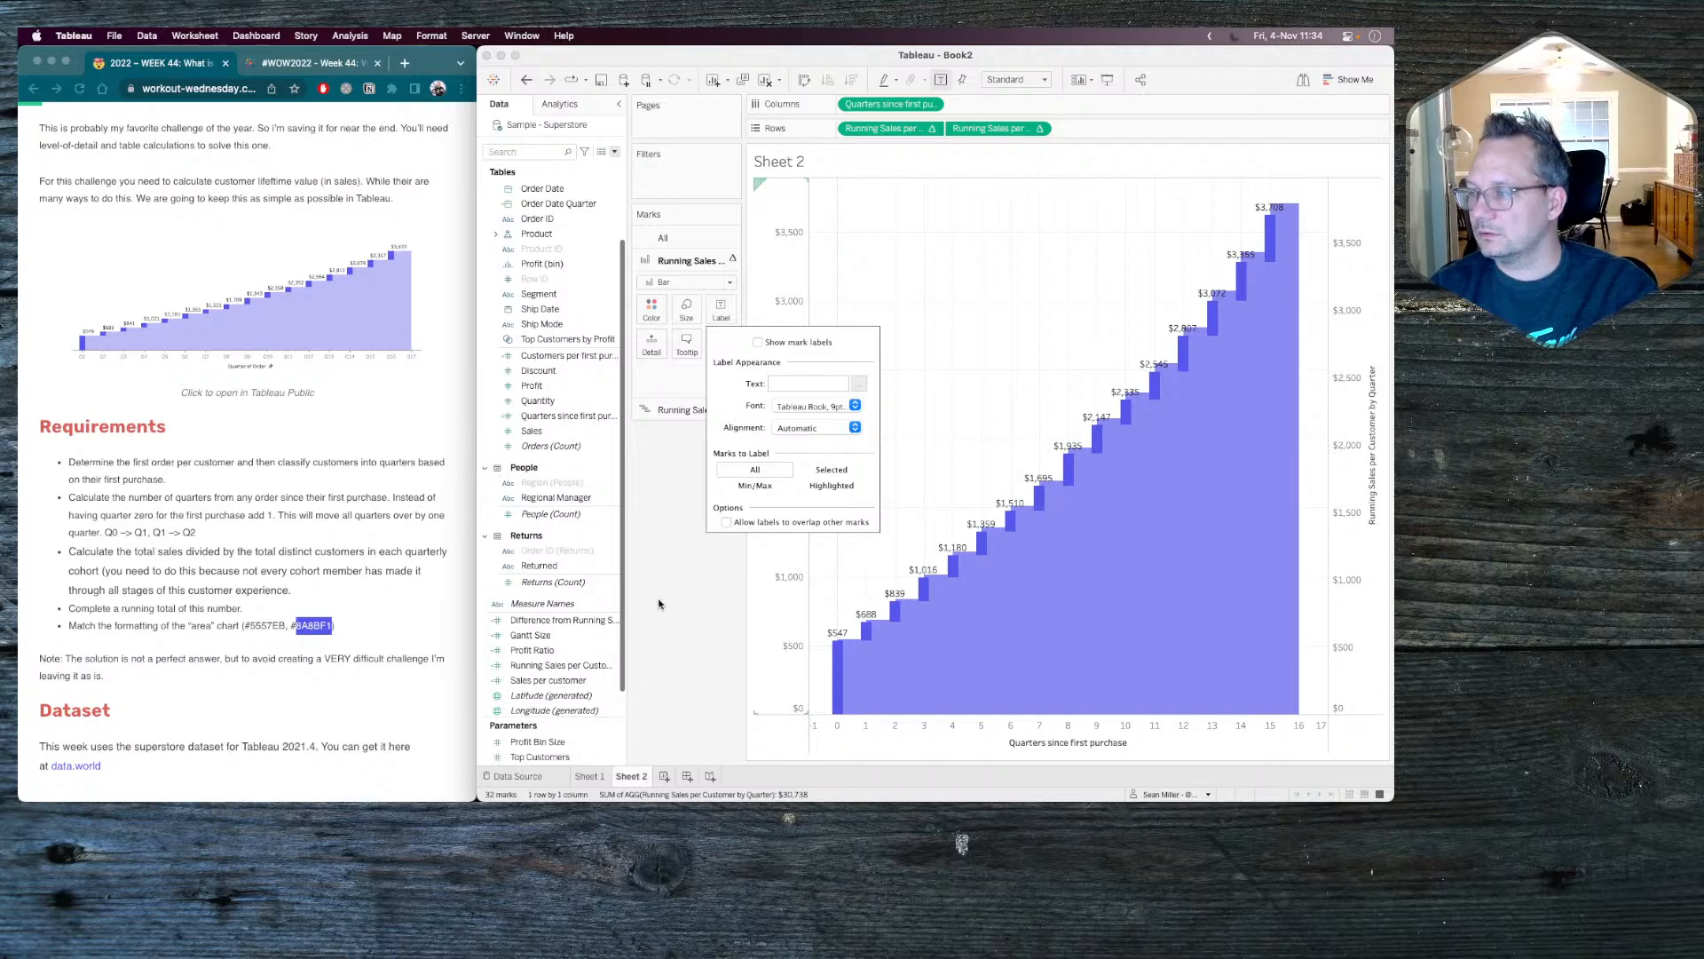
# Synchronize the secondary Running Sales per Customer axis with the primary one.
pyautogui.click(1349, 346)
pyautogui.rightClick(1353, 348)
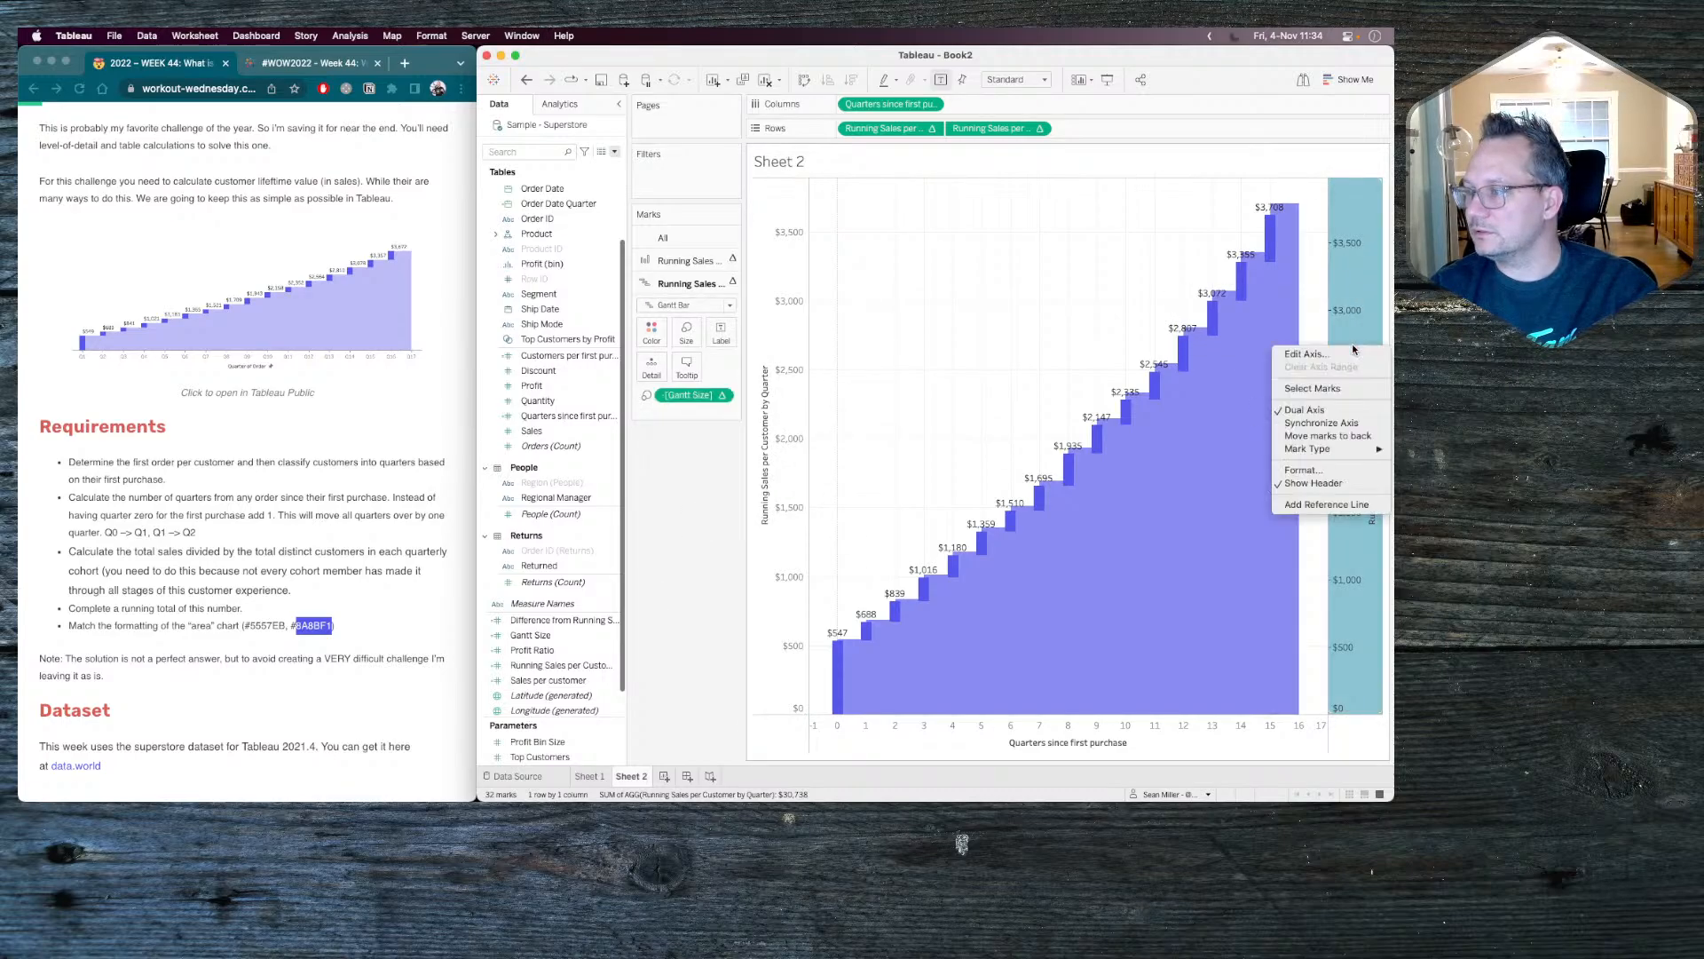
pyautogui.click(1328, 435)
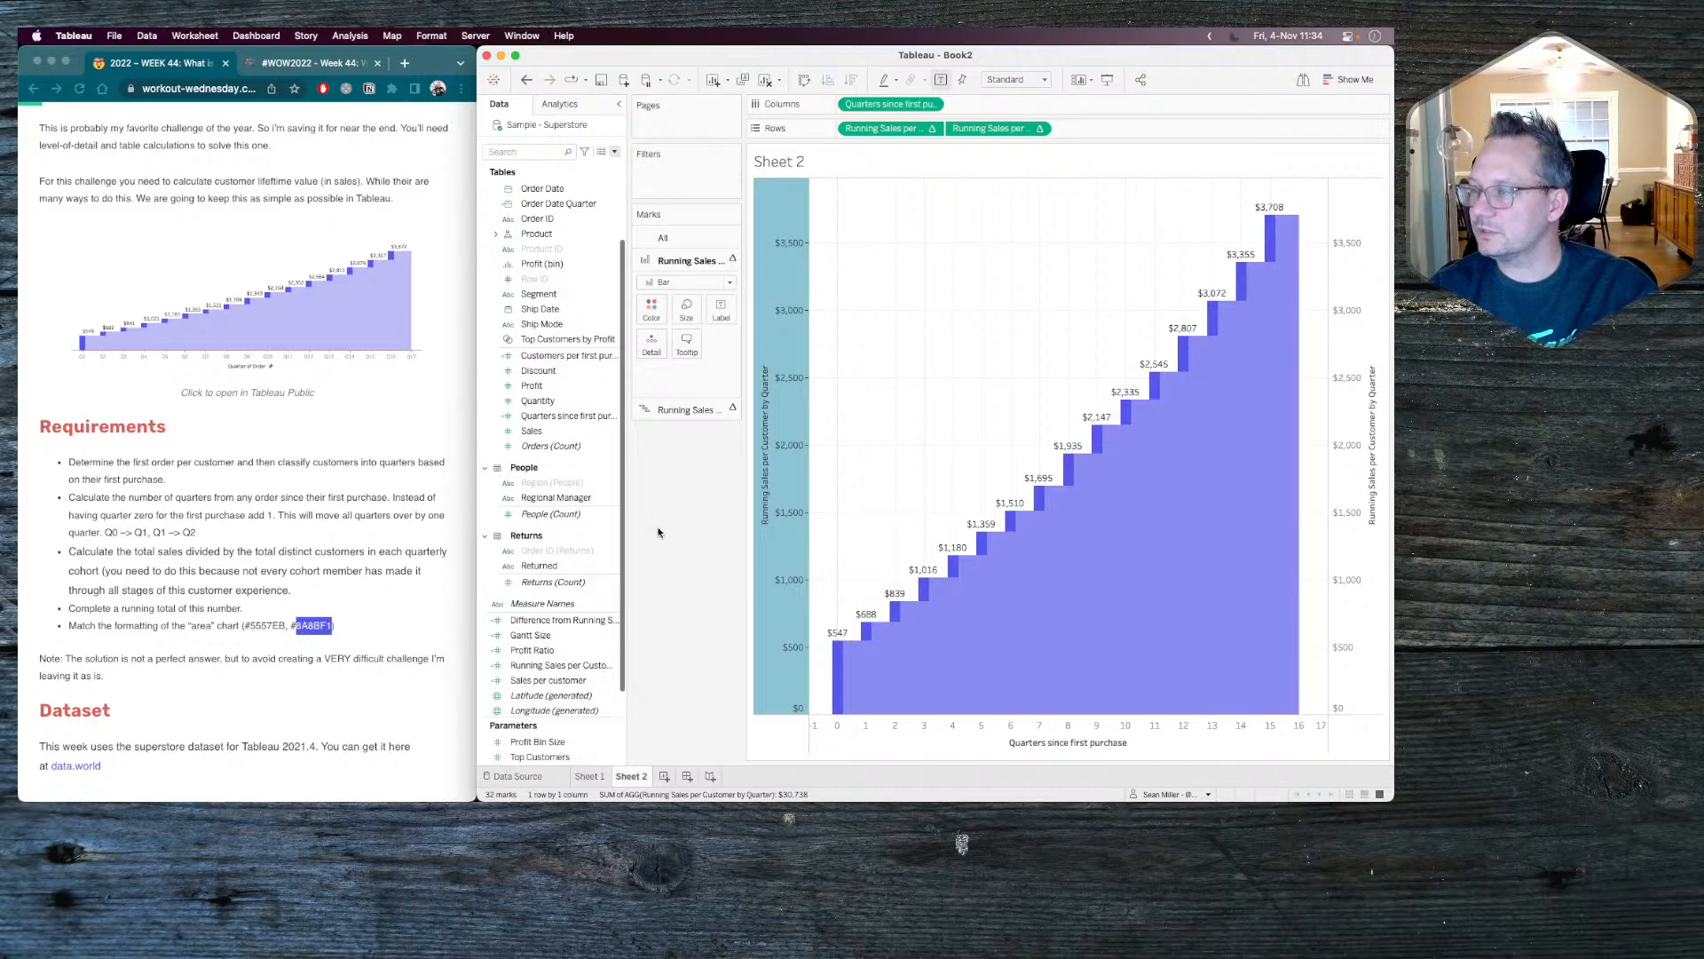
pyautogui.click(686, 548)
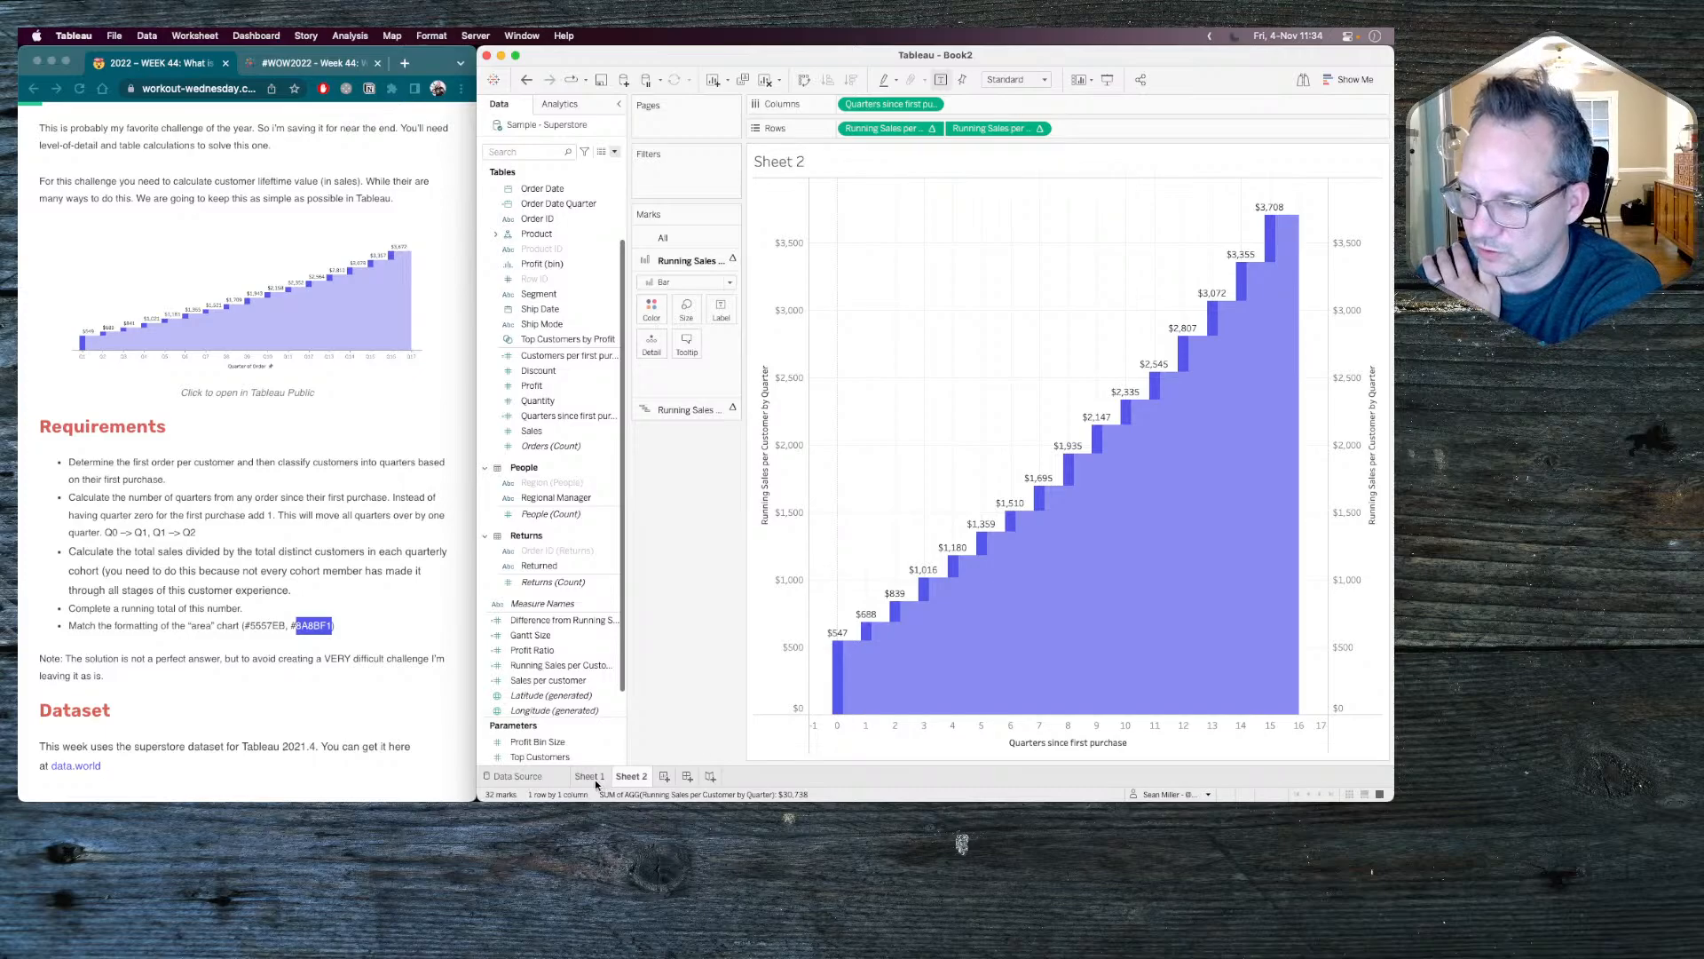
# Hide the headers of both Running Sales per Customer axes.
pyautogui.moveTo(840, 646)
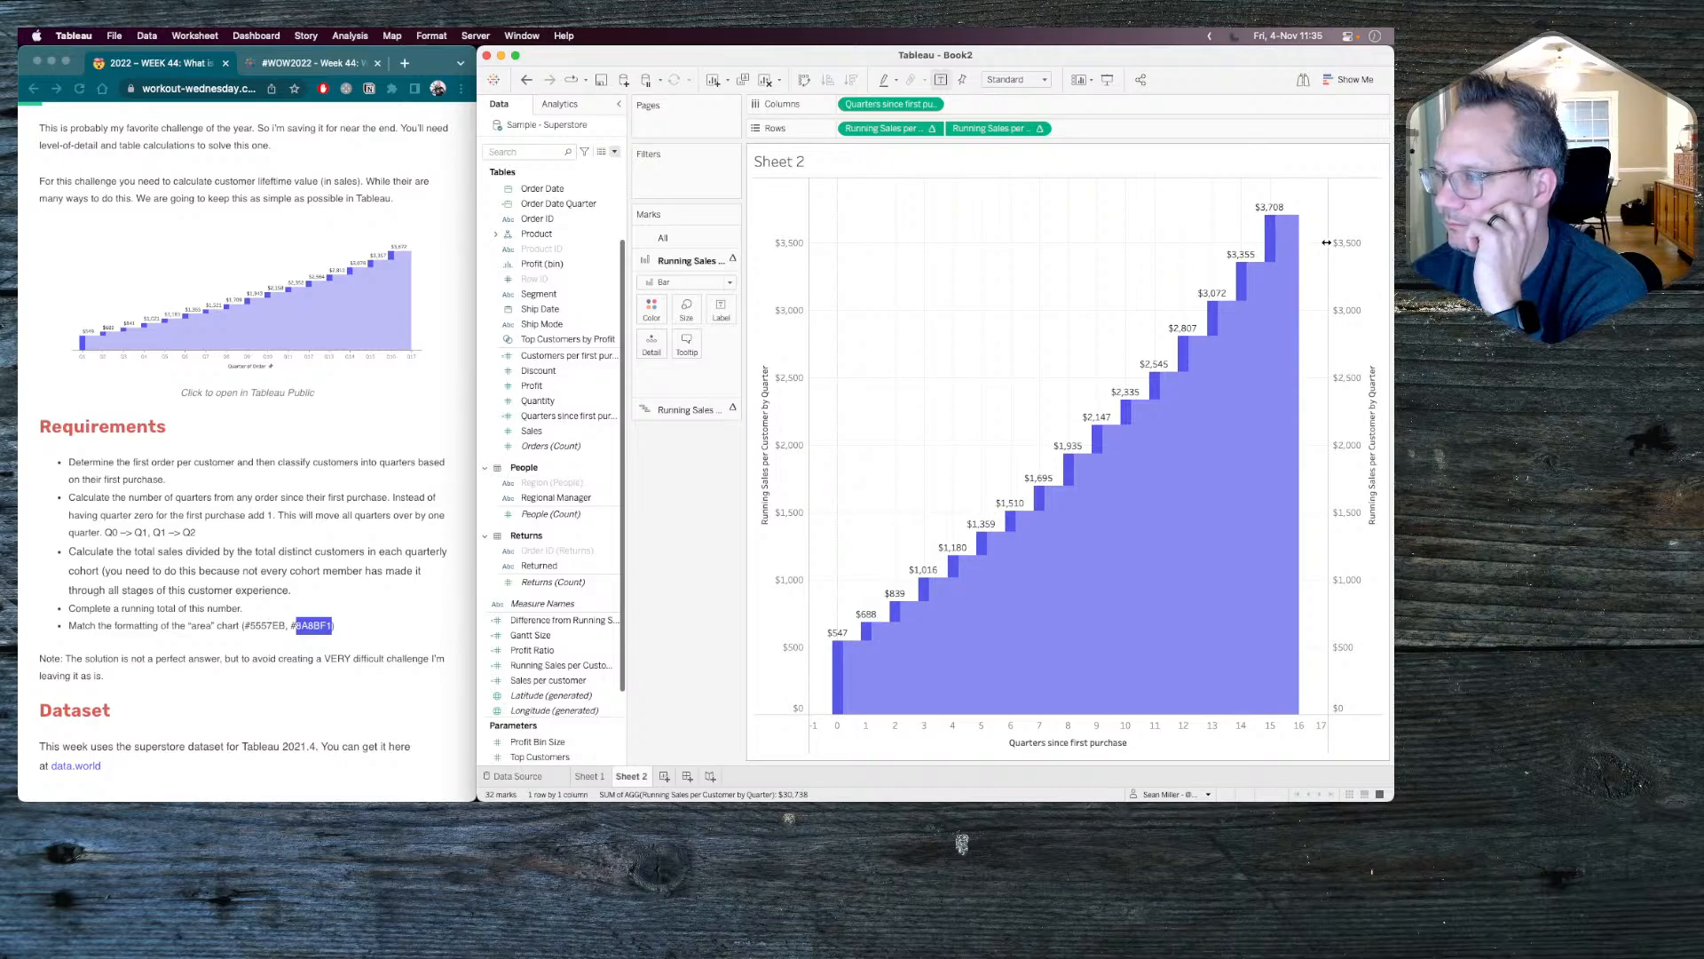
pyautogui.rightClick(1372, 237)
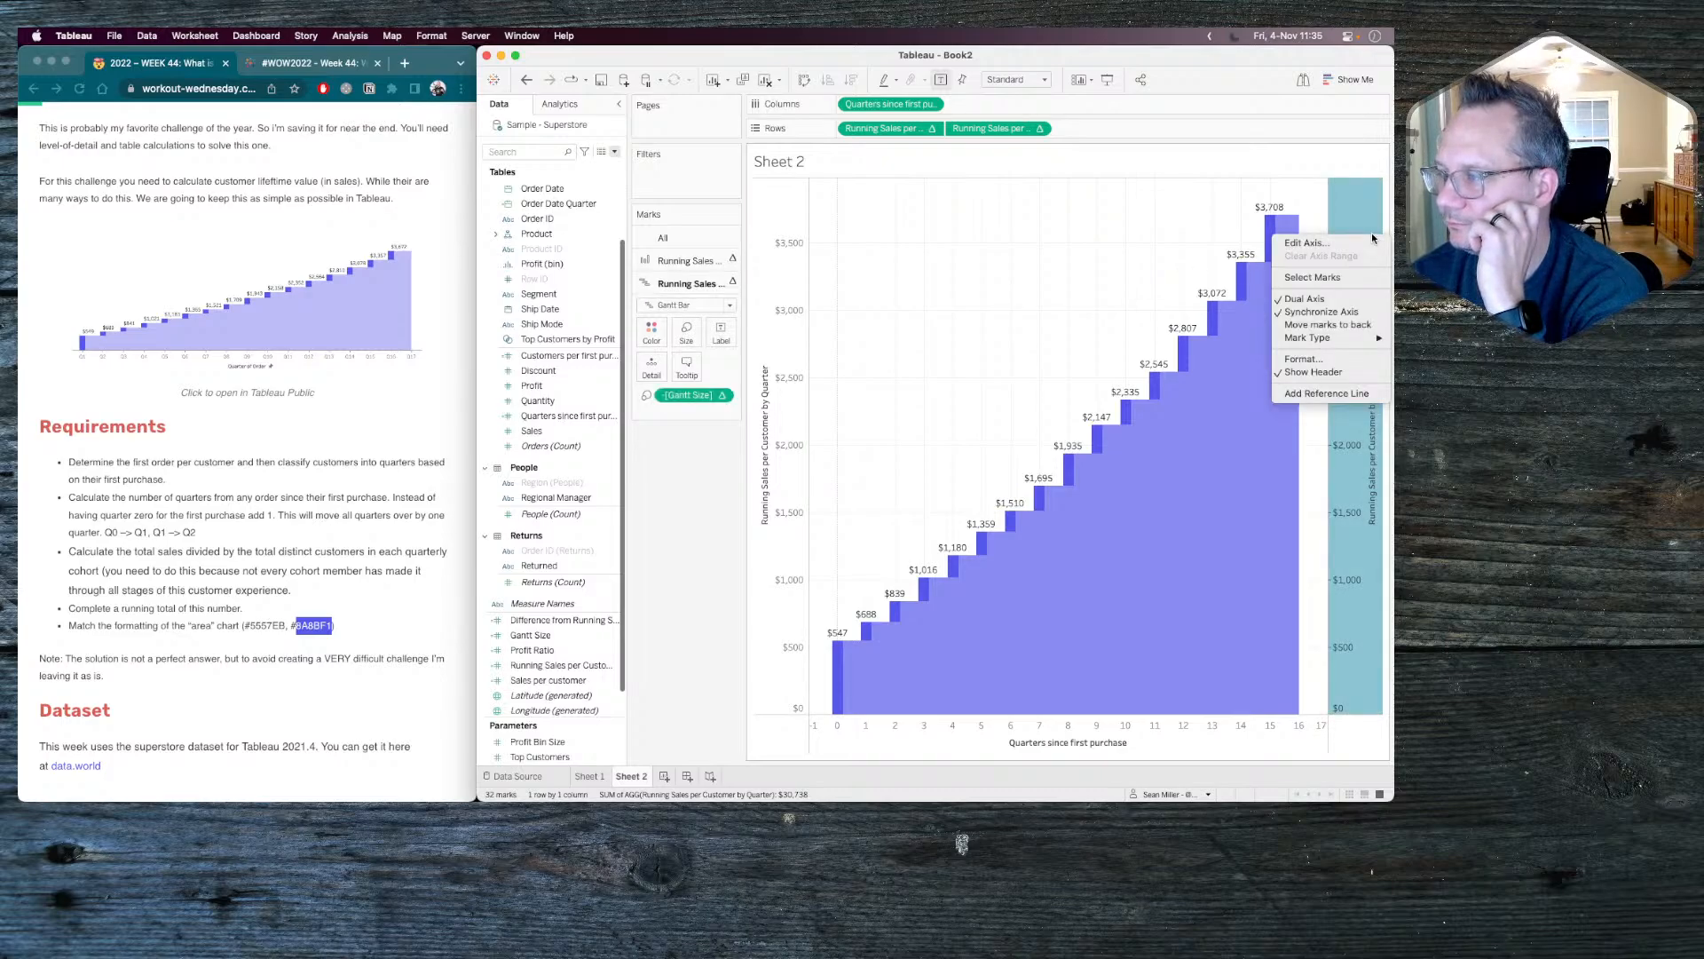
pyautogui.click(1319, 372)
pyautogui.rightClick(1076, 302)
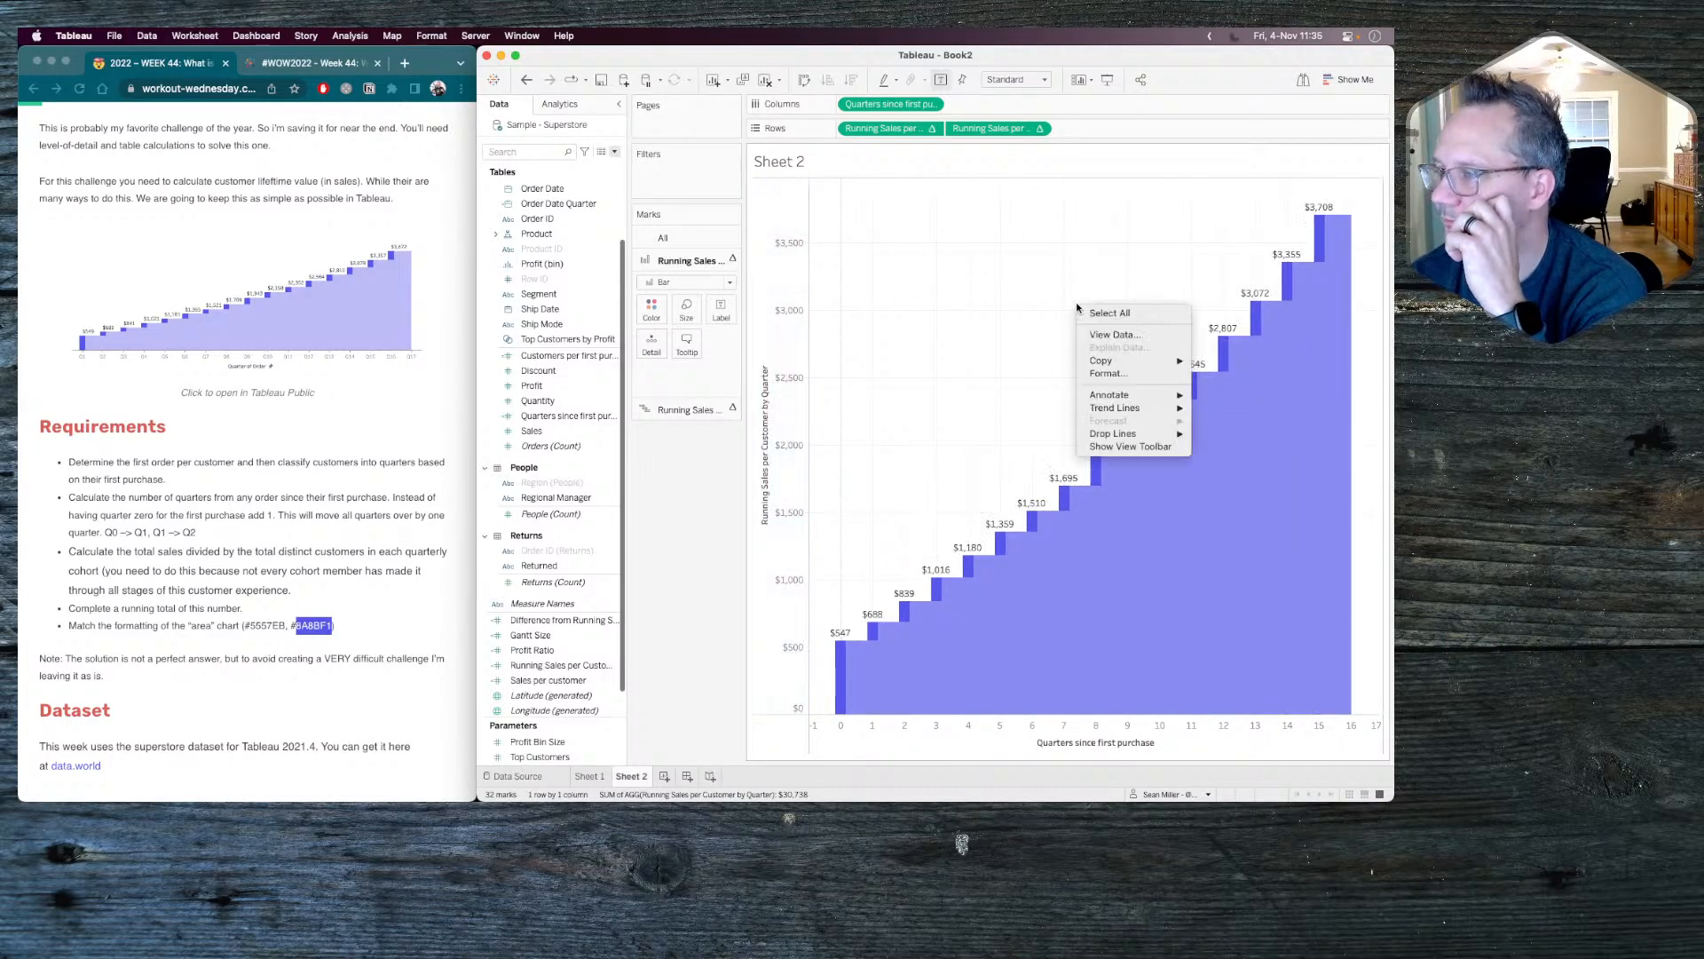
pyautogui.click(1112, 373)
pyautogui.rightClick(790, 286)
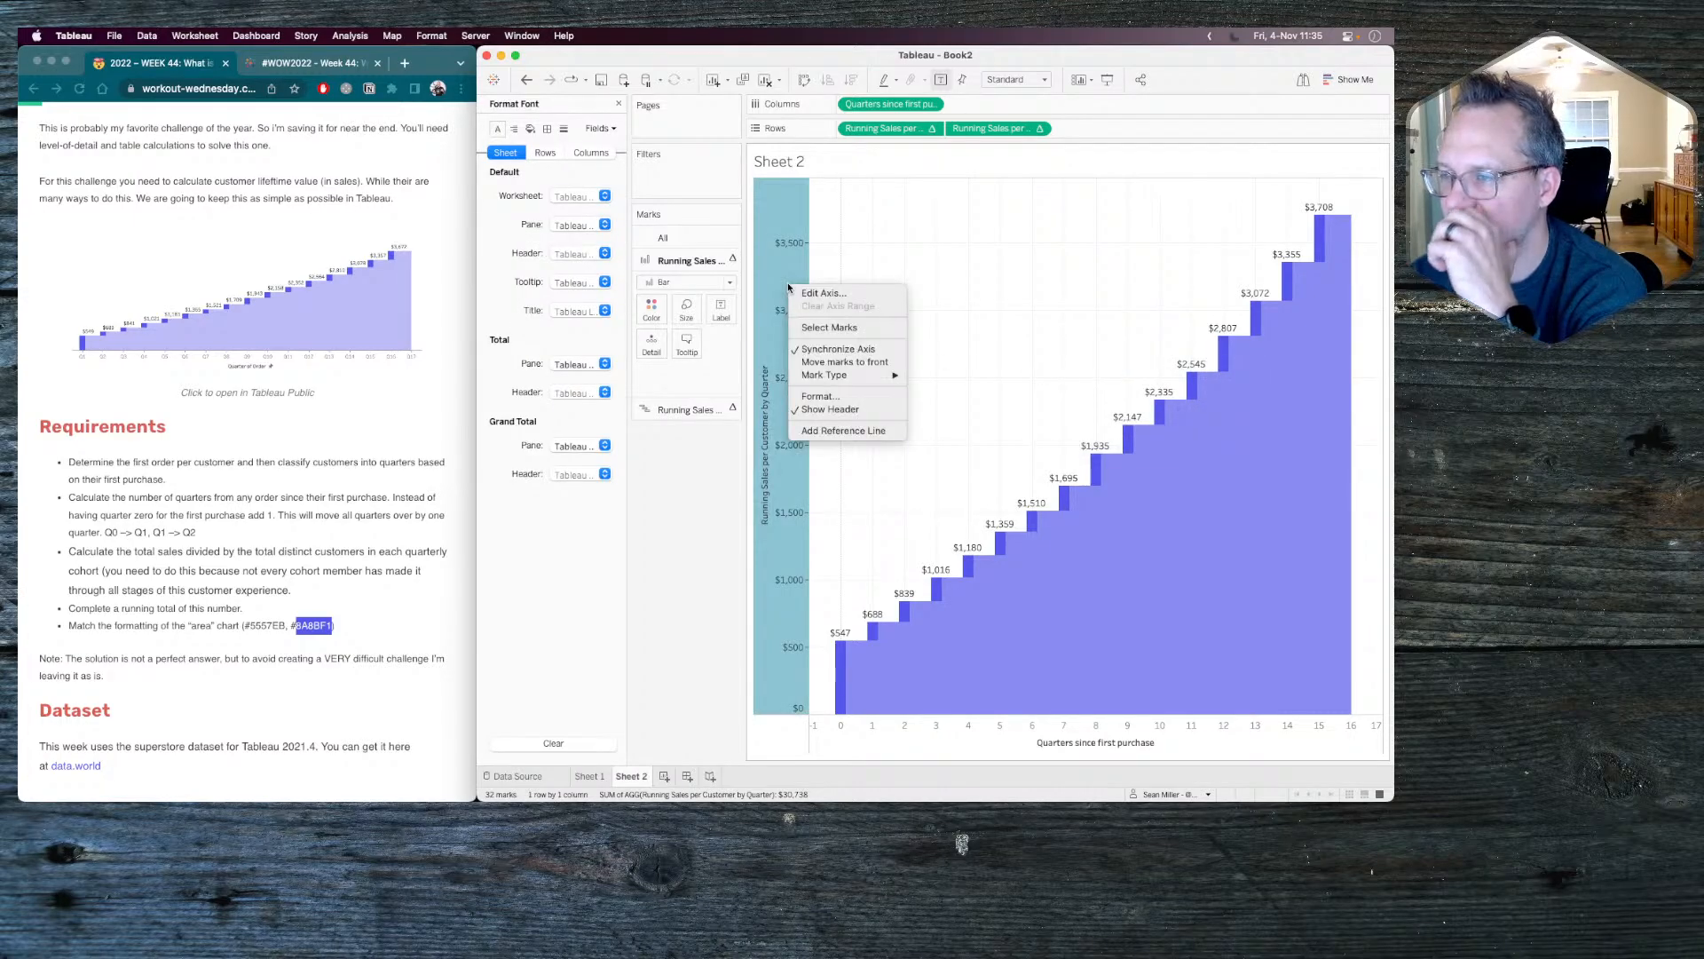
pyautogui.click(806, 409)
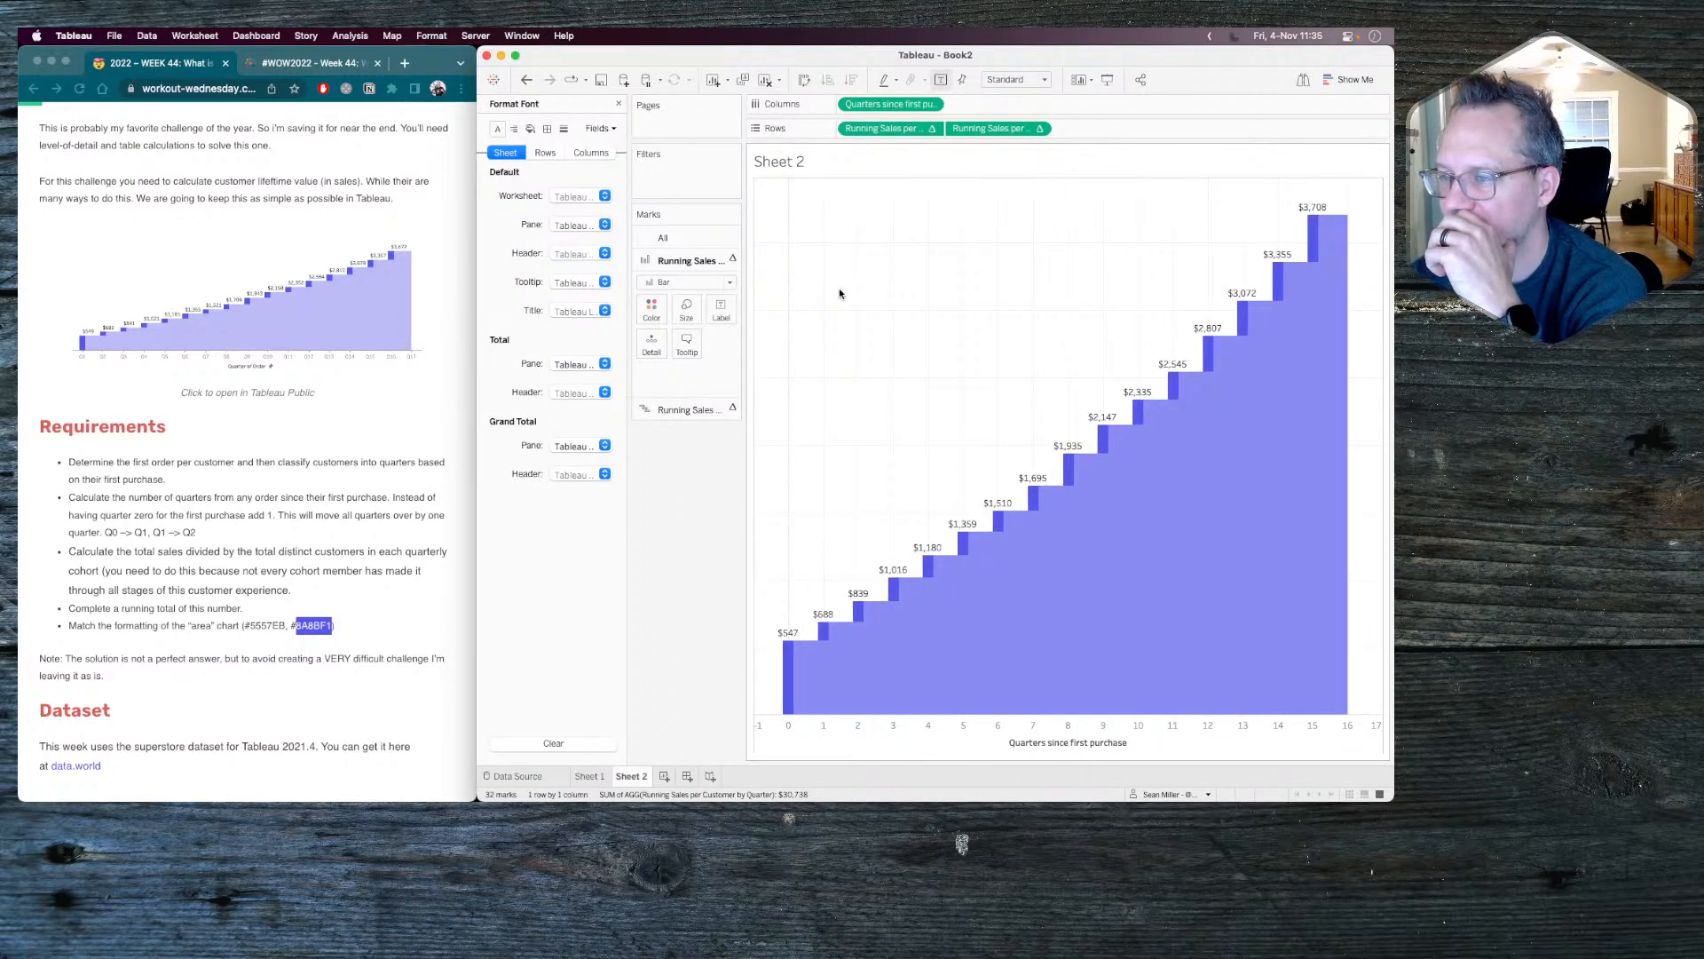
# Set the sheet's grid lines and zero lines to None.
pyautogui.rightClick(839, 288)
pyautogui.click(874, 359)
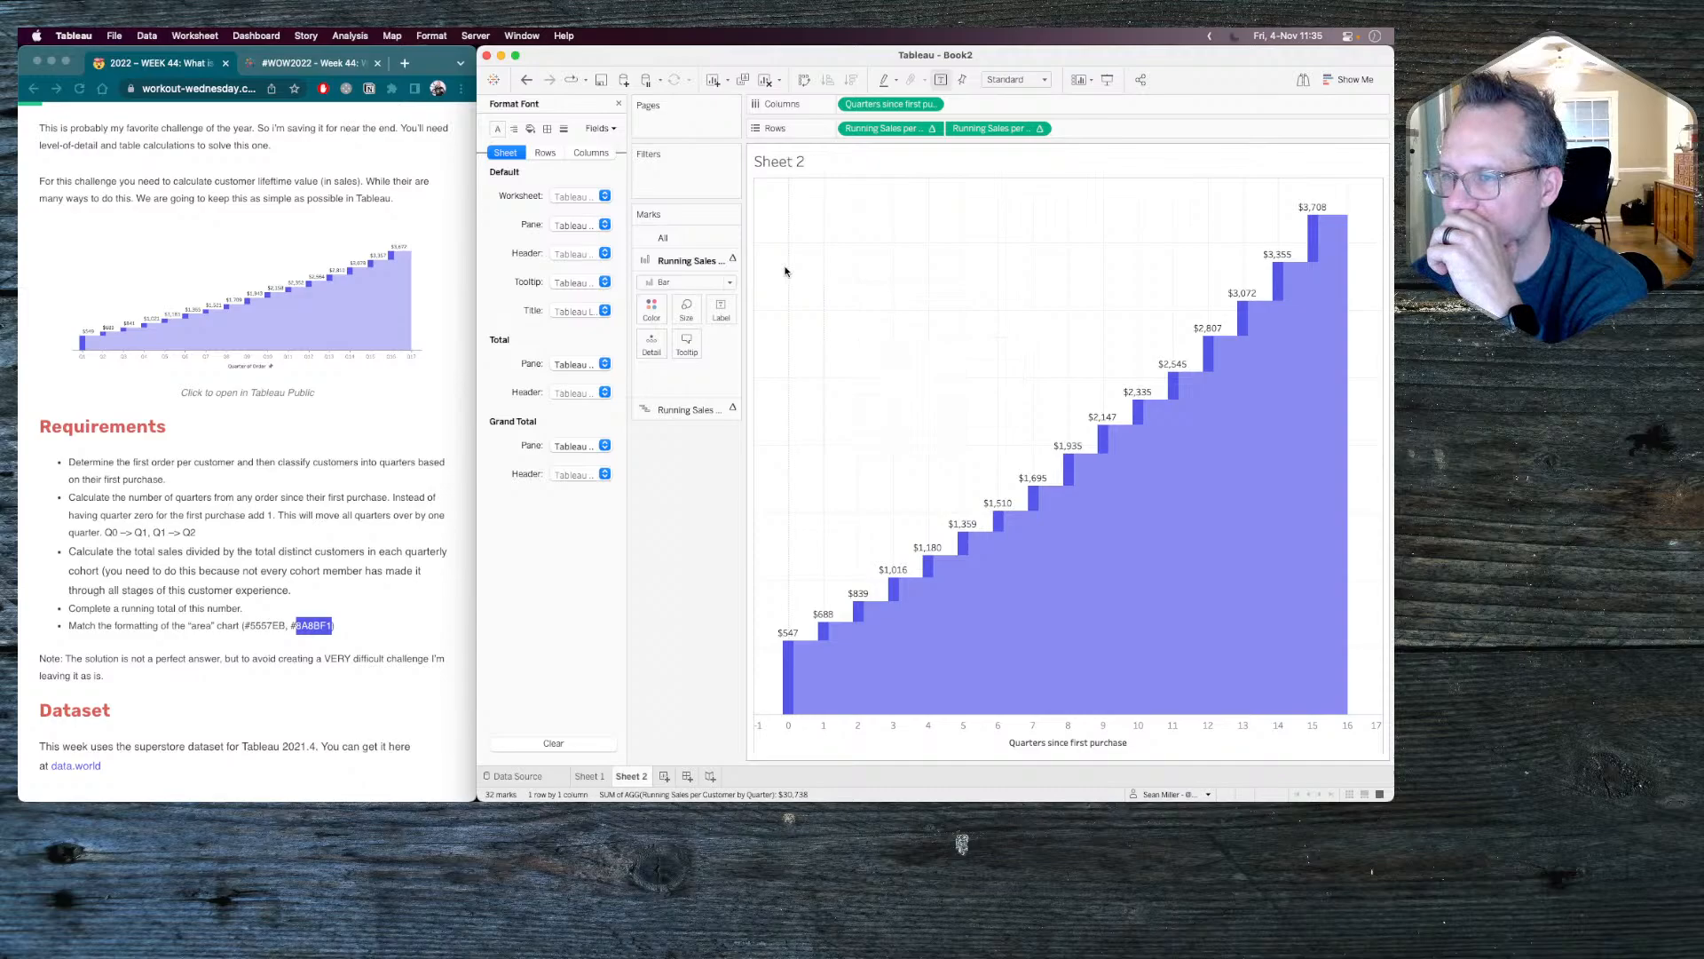
pyautogui.click(564, 129)
pyautogui.click(567, 194)
pyautogui.click(586, 219)
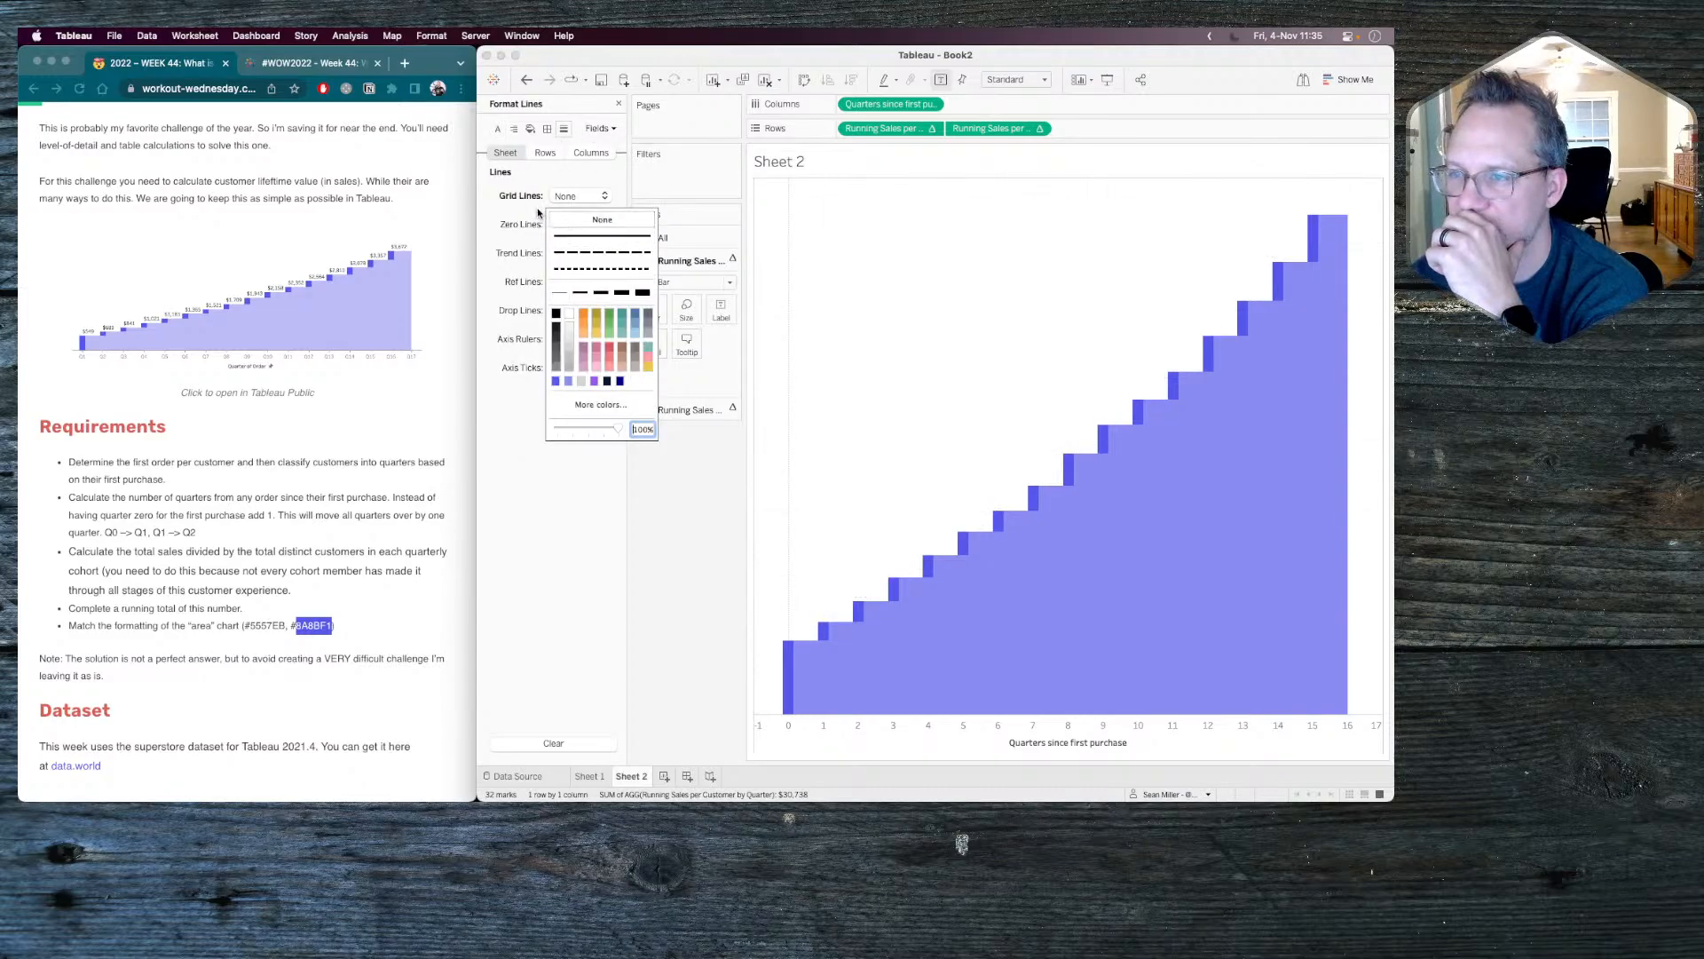
pyautogui.click(539, 213)
pyautogui.click(577, 224)
pyautogui.click(565, 249)
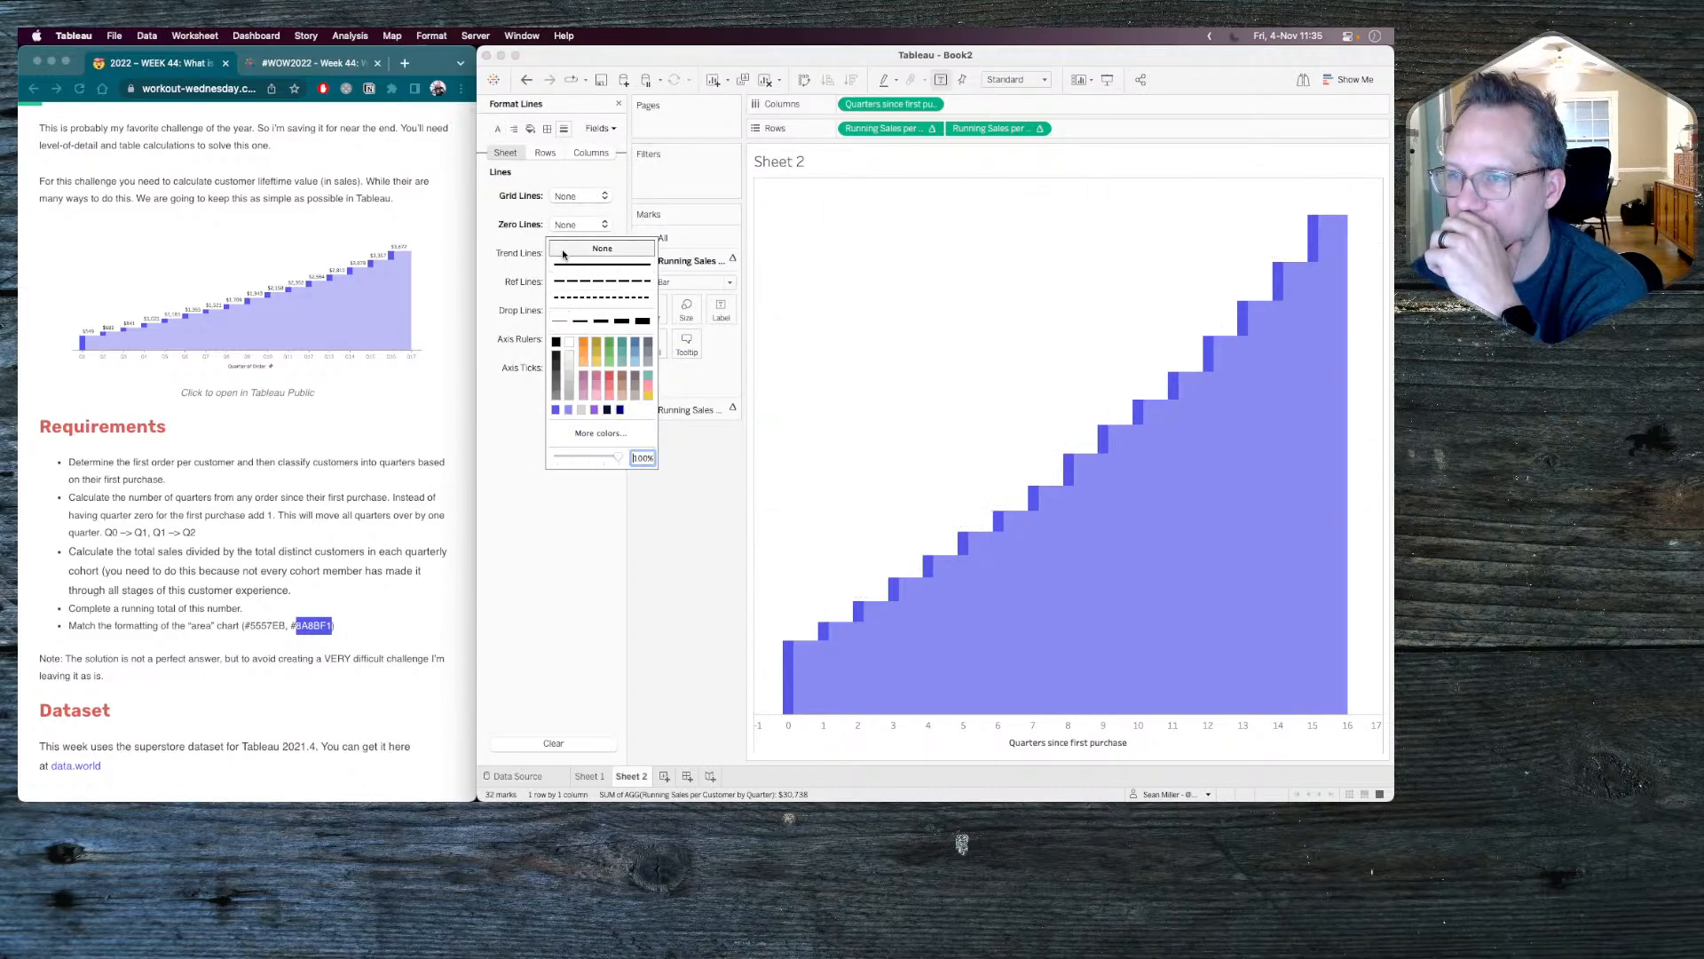
pyautogui.click(541, 209)
pyautogui.click(564, 197)
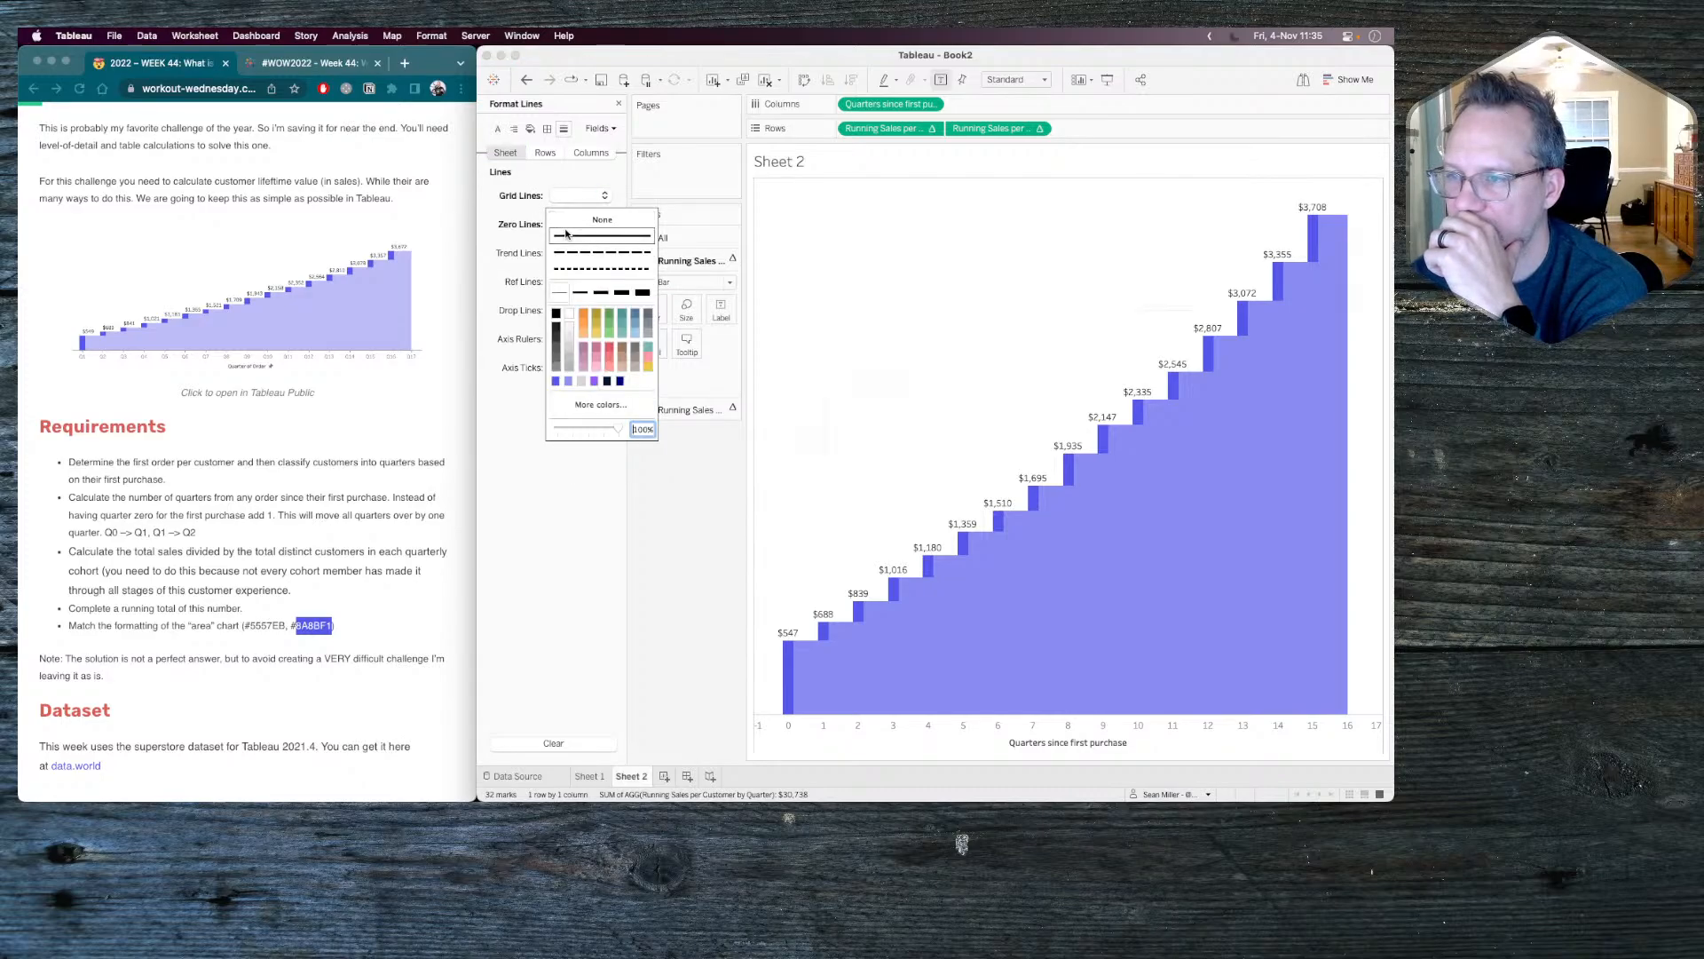
pyautogui.click(510, 202)
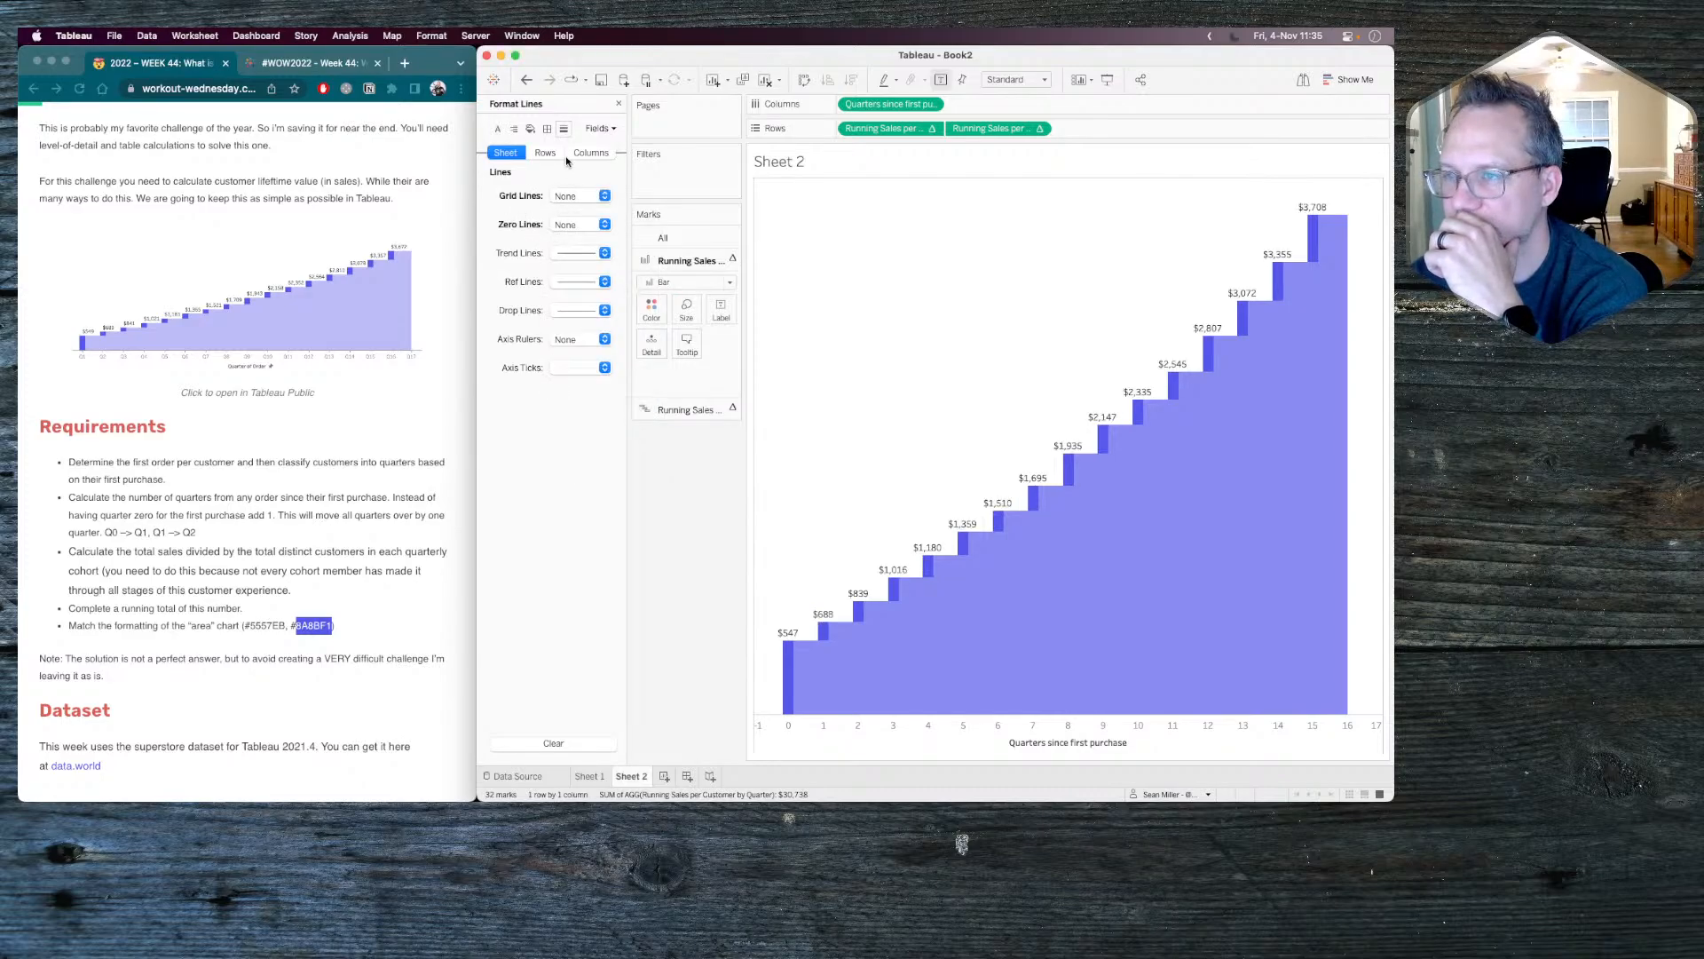
# Set the pane borders of the row divider and column divider to None.
pyautogui.click(547, 129)
pyautogui.click(559, 471)
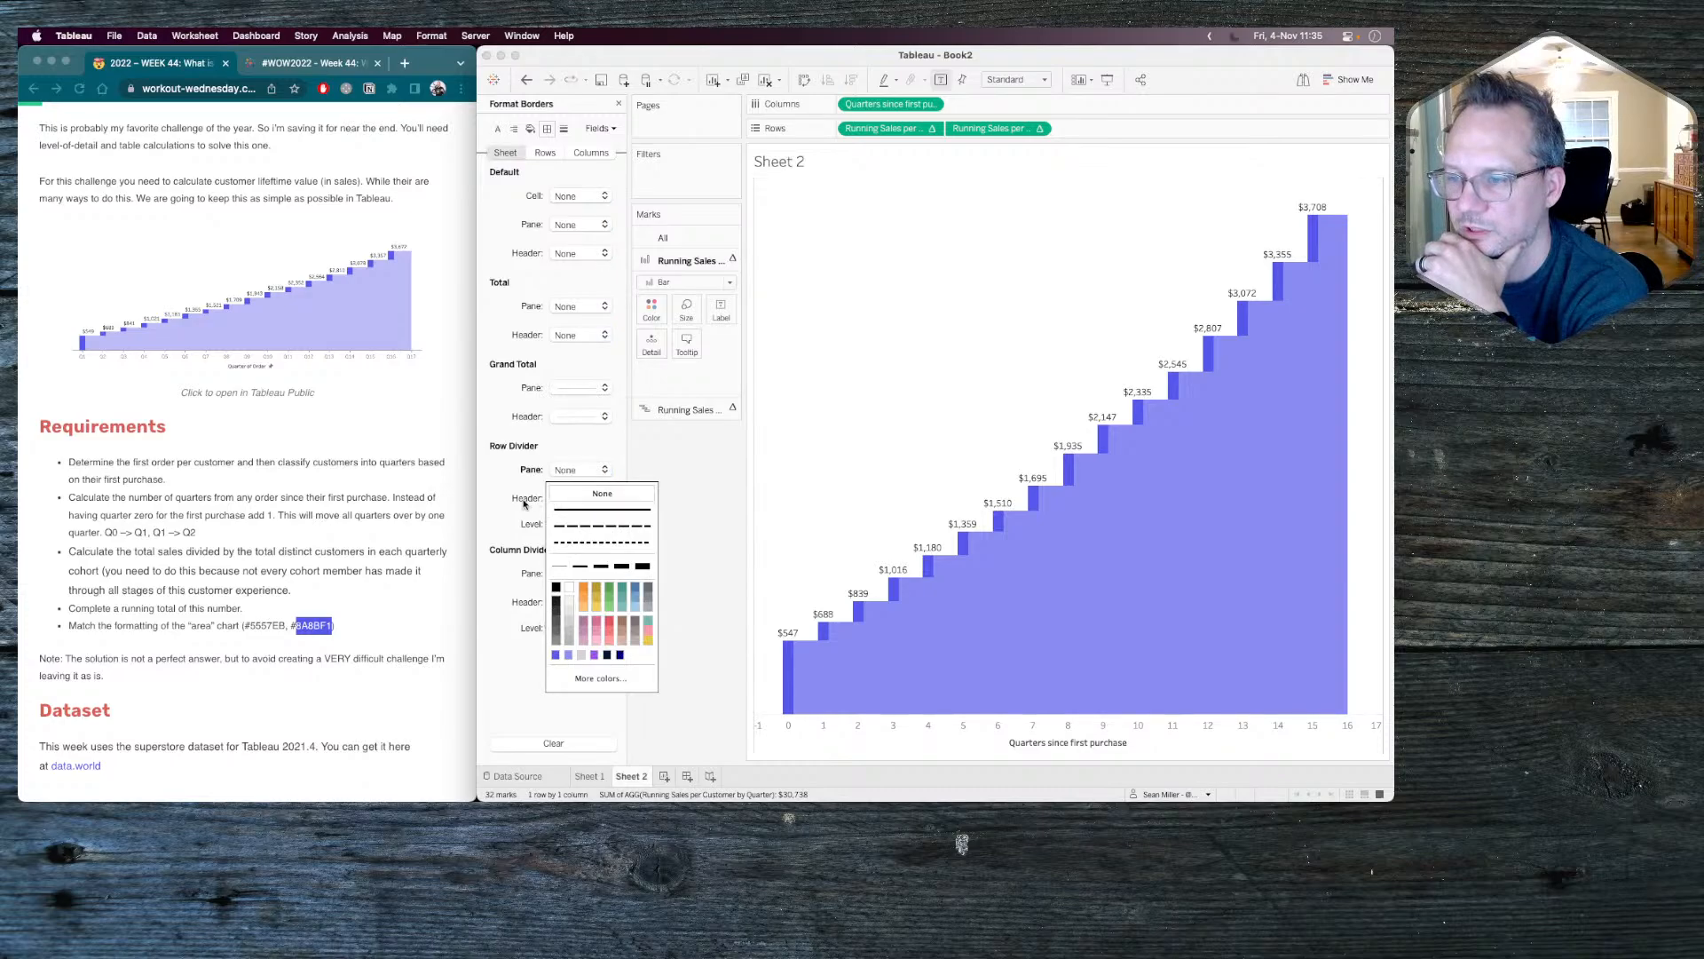
pyautogui.click(523, 503)
pyautogui.click(571, 574)
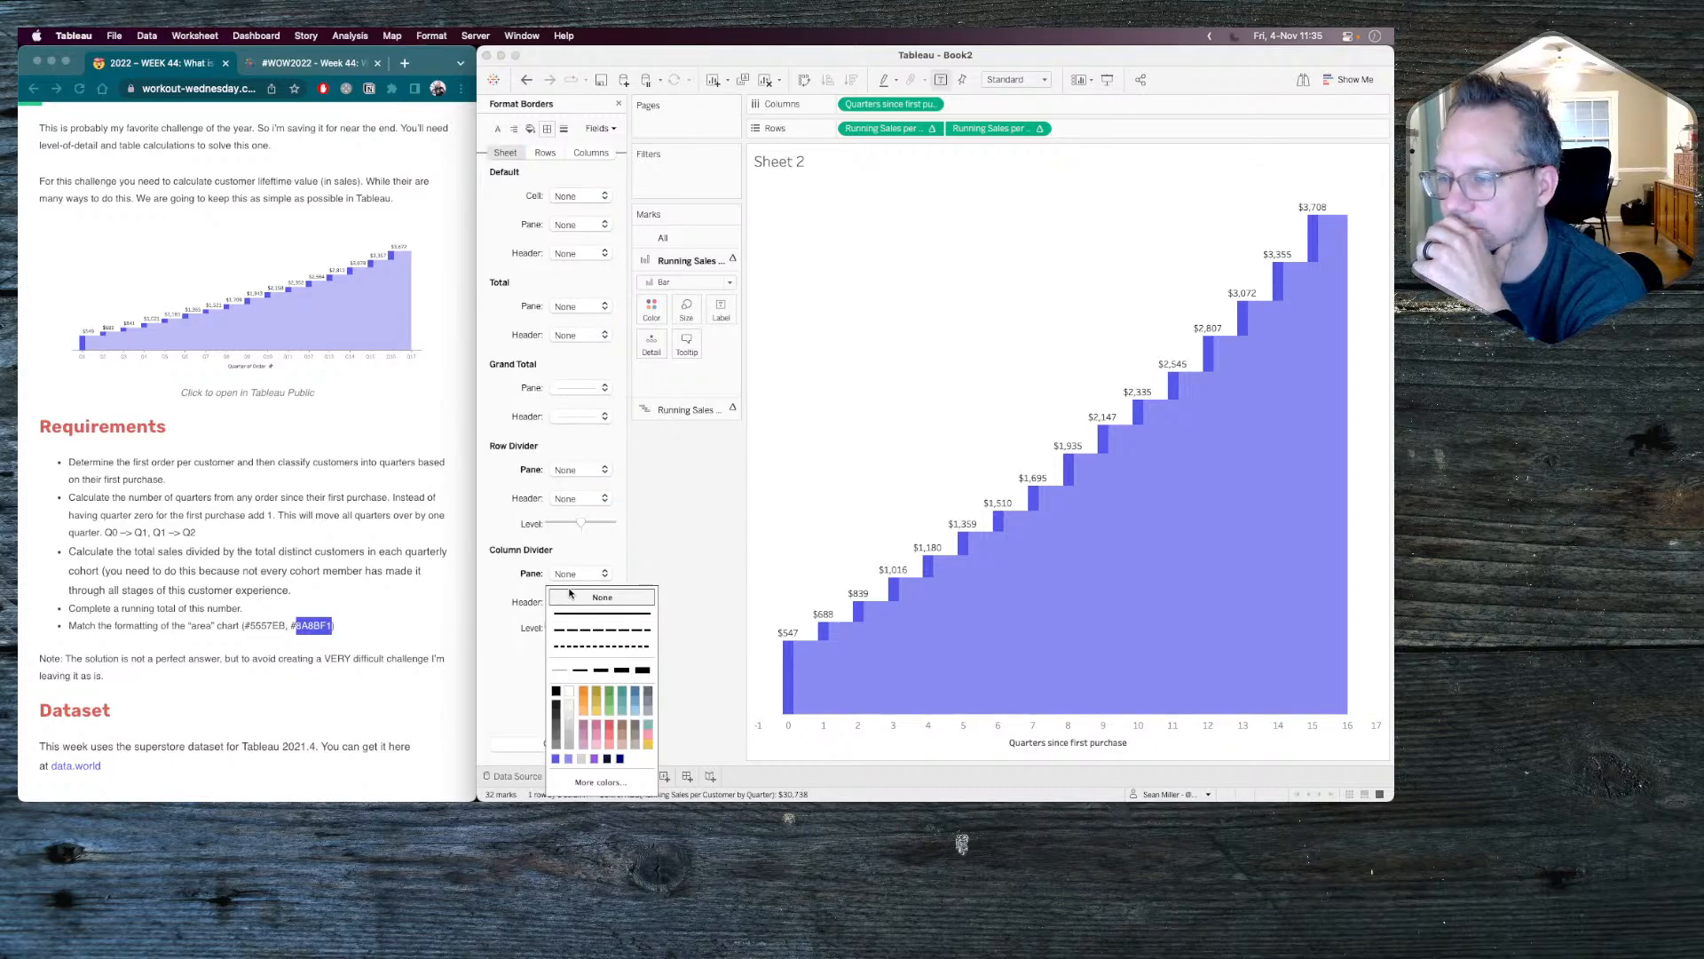
pyautogui.click(677, 574)
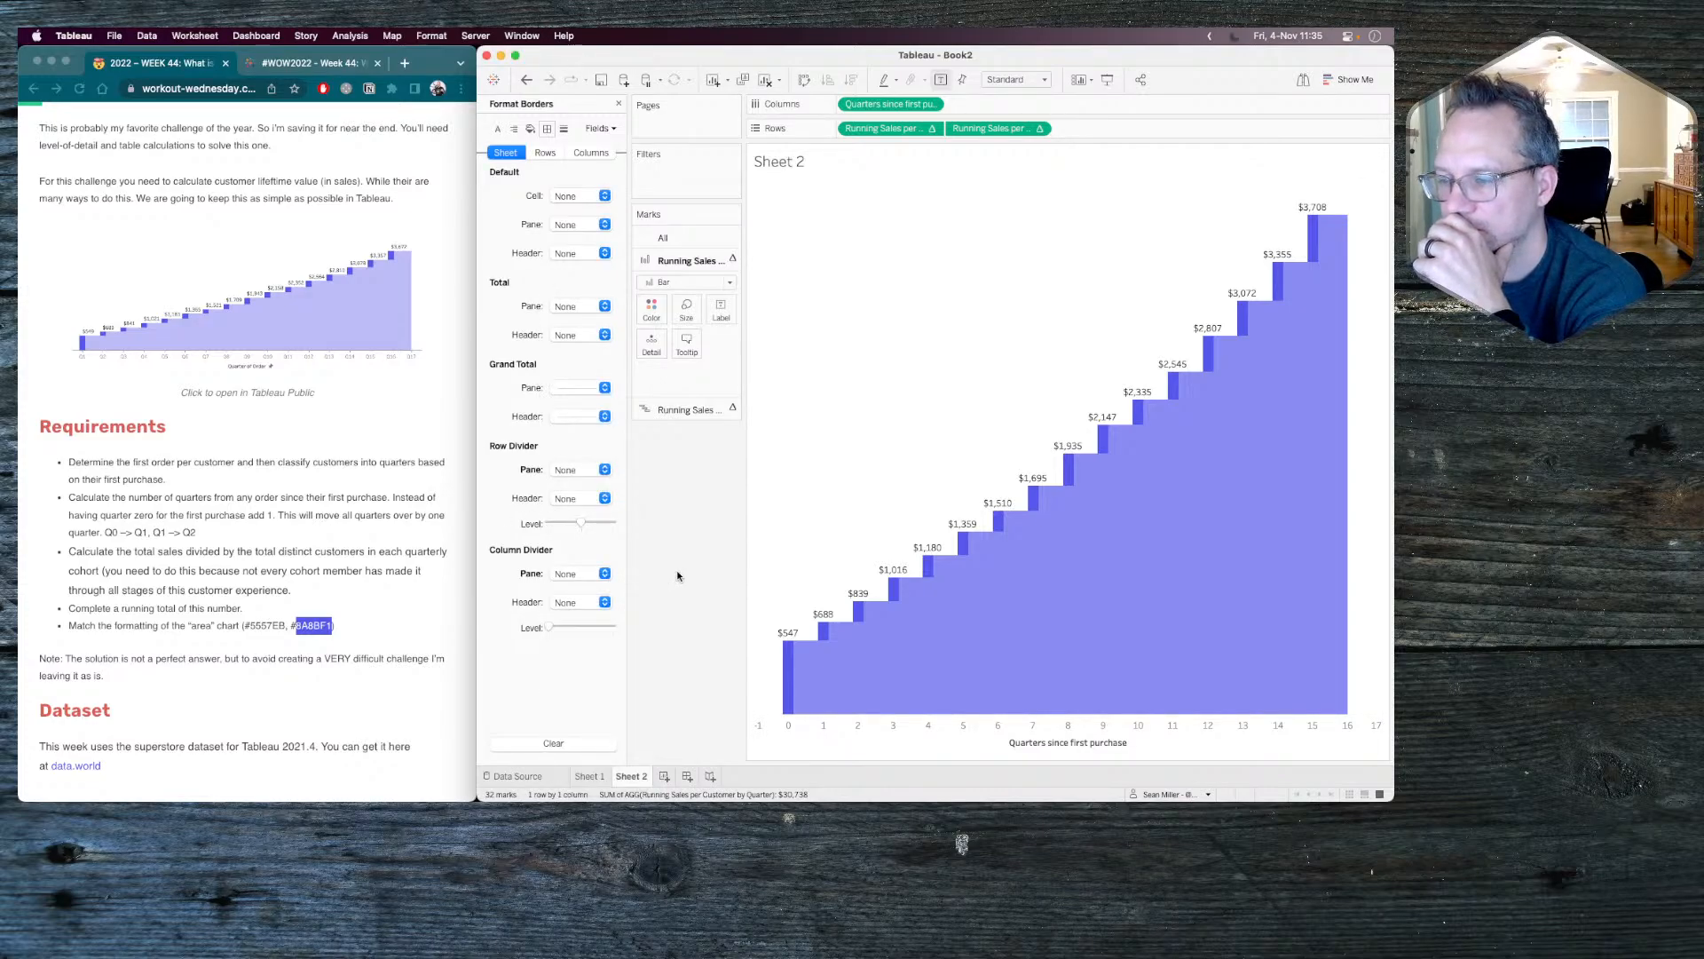
# Change the Quarters since first purchase field on the columns to [Quarters since first purchase]+1.
pyautogui.doubleClick(893, 104)
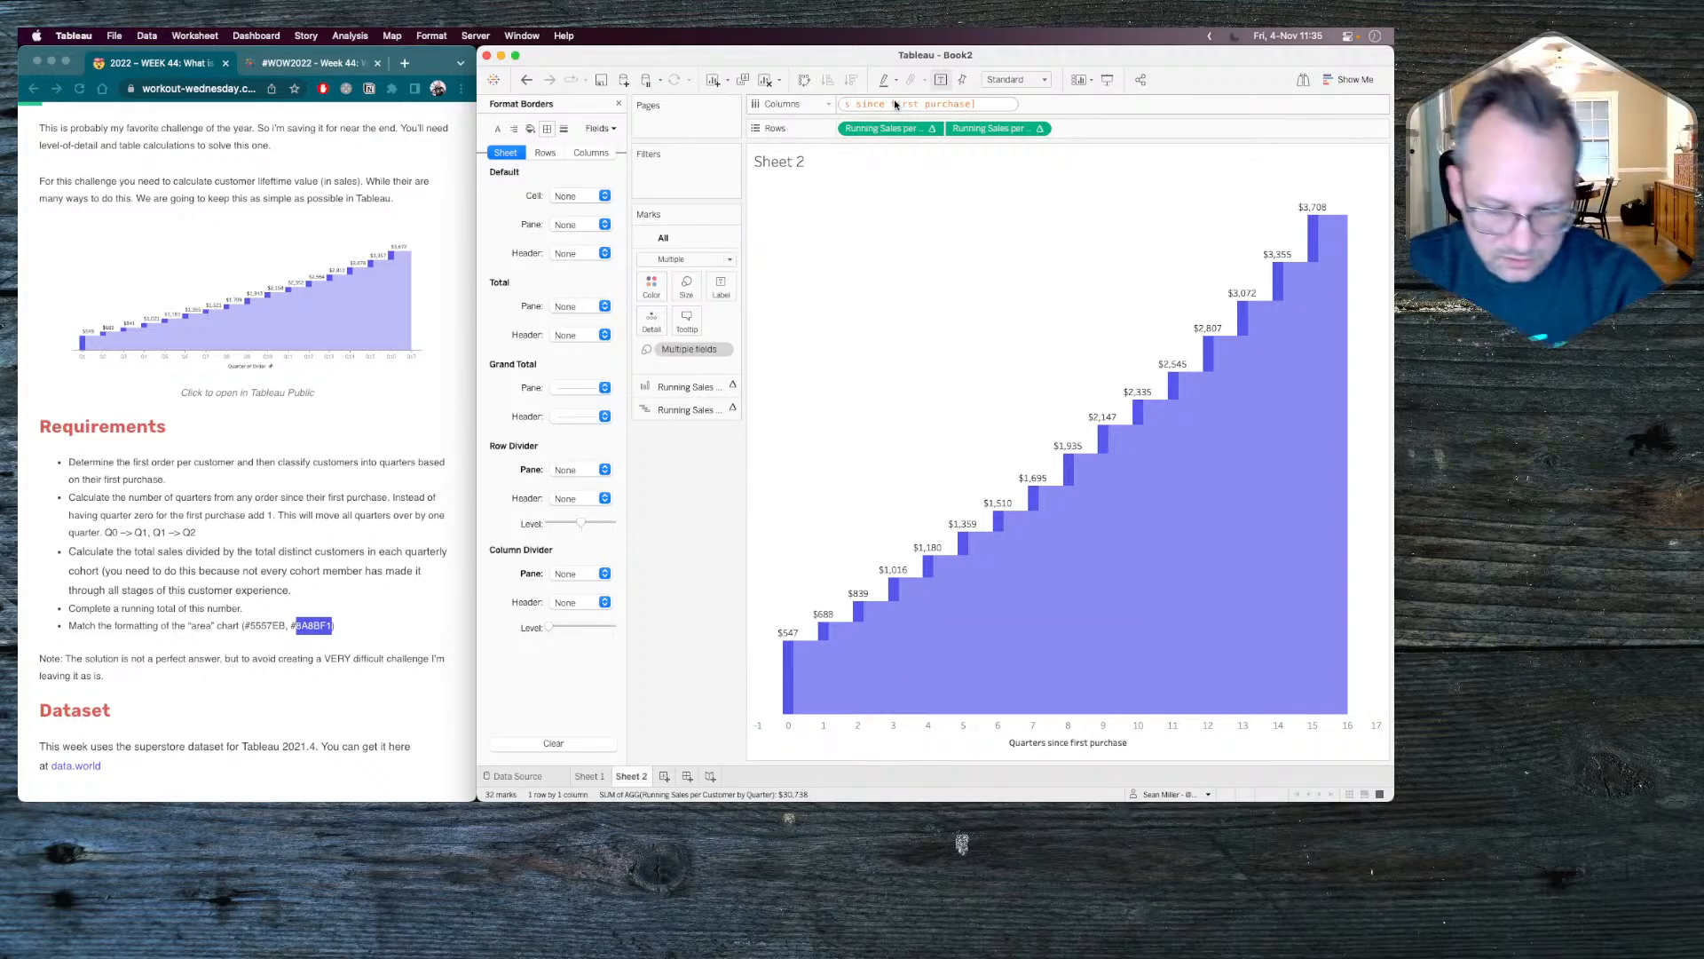
pyautogui.write('+1')
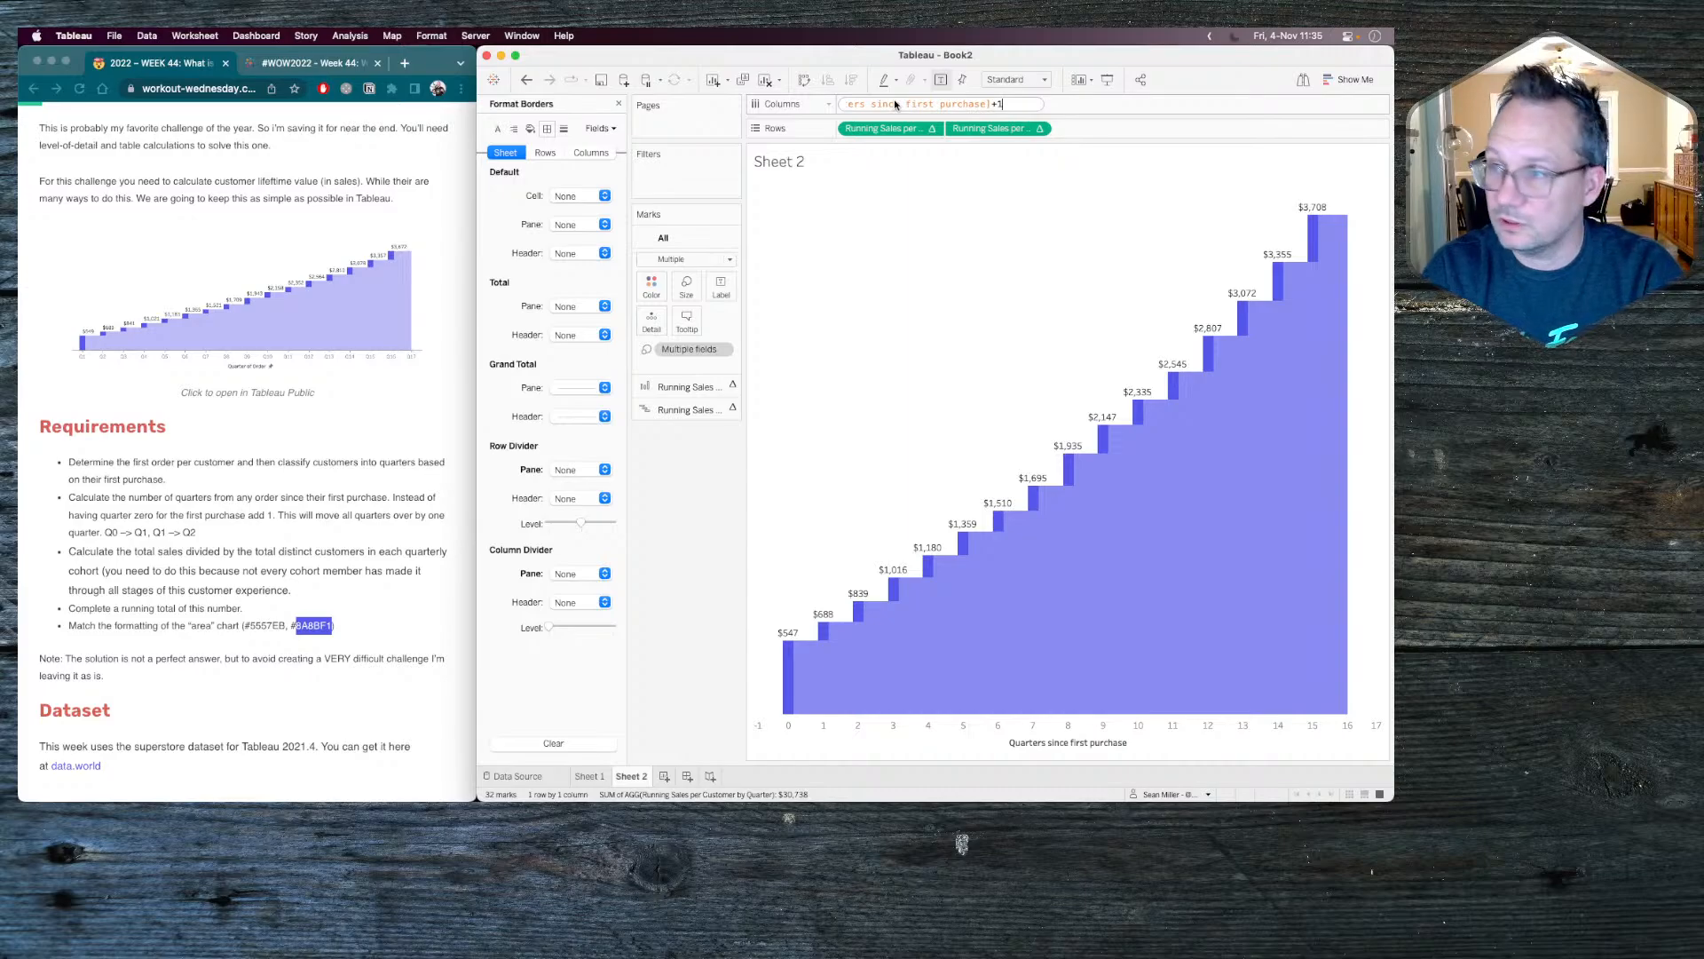
pyautogui.press('Return')
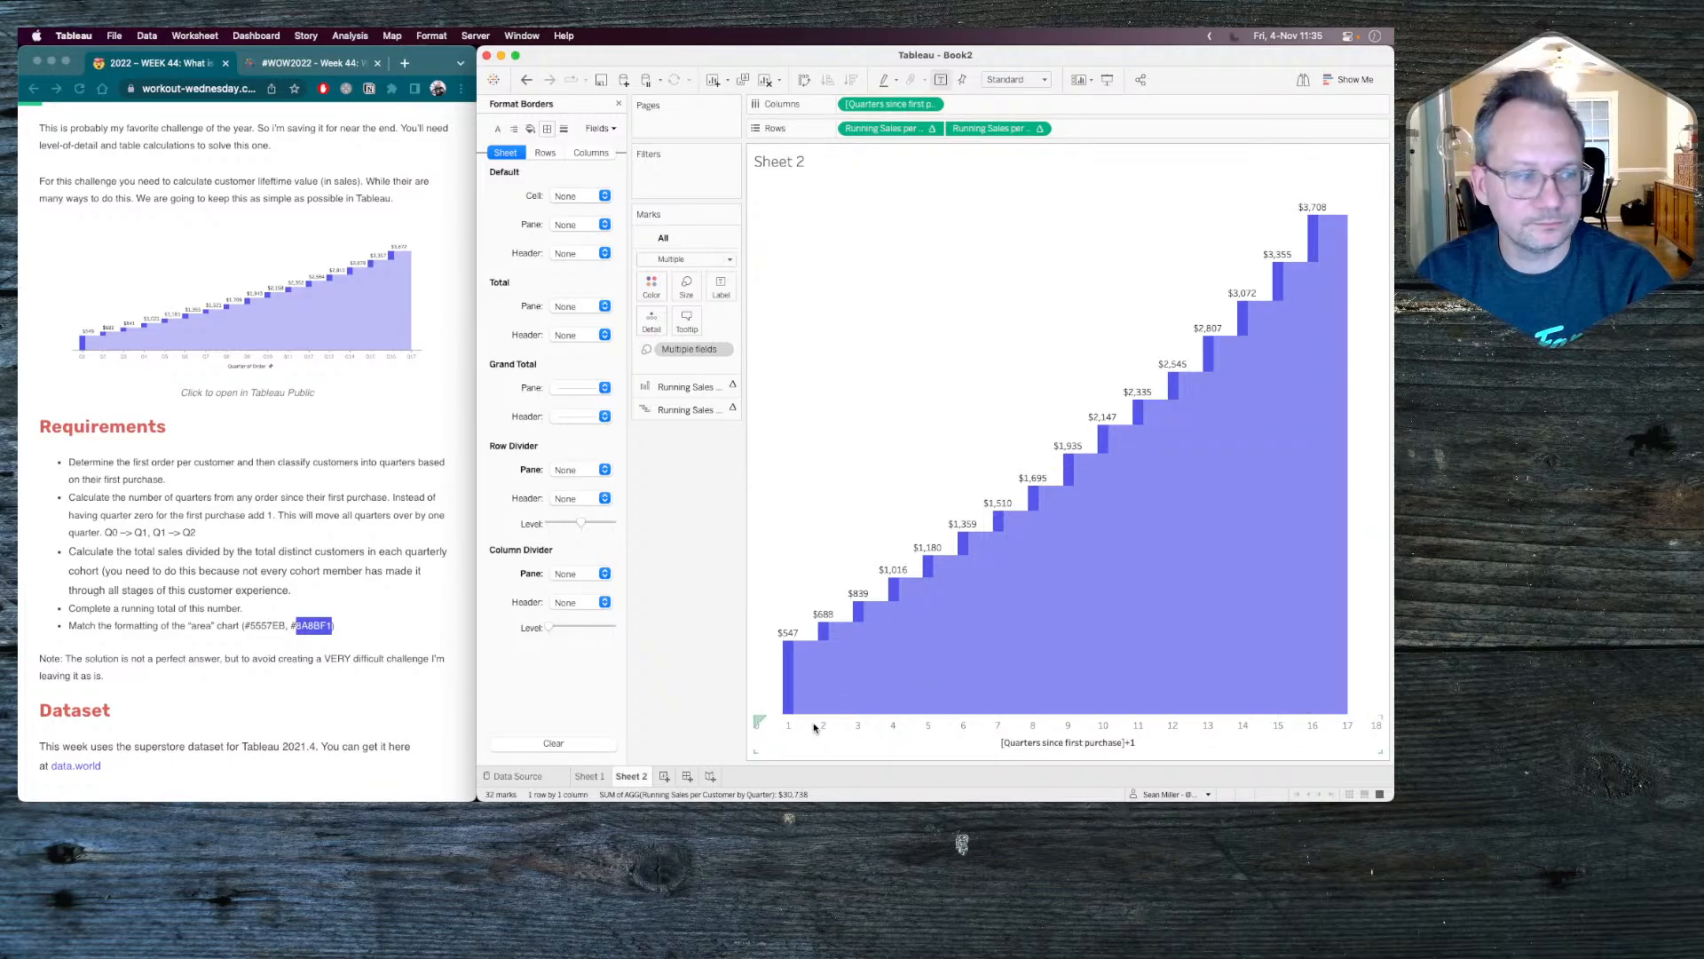
# Clear the title of the quarters axis.
pyautogui.rightClick(760, 733)
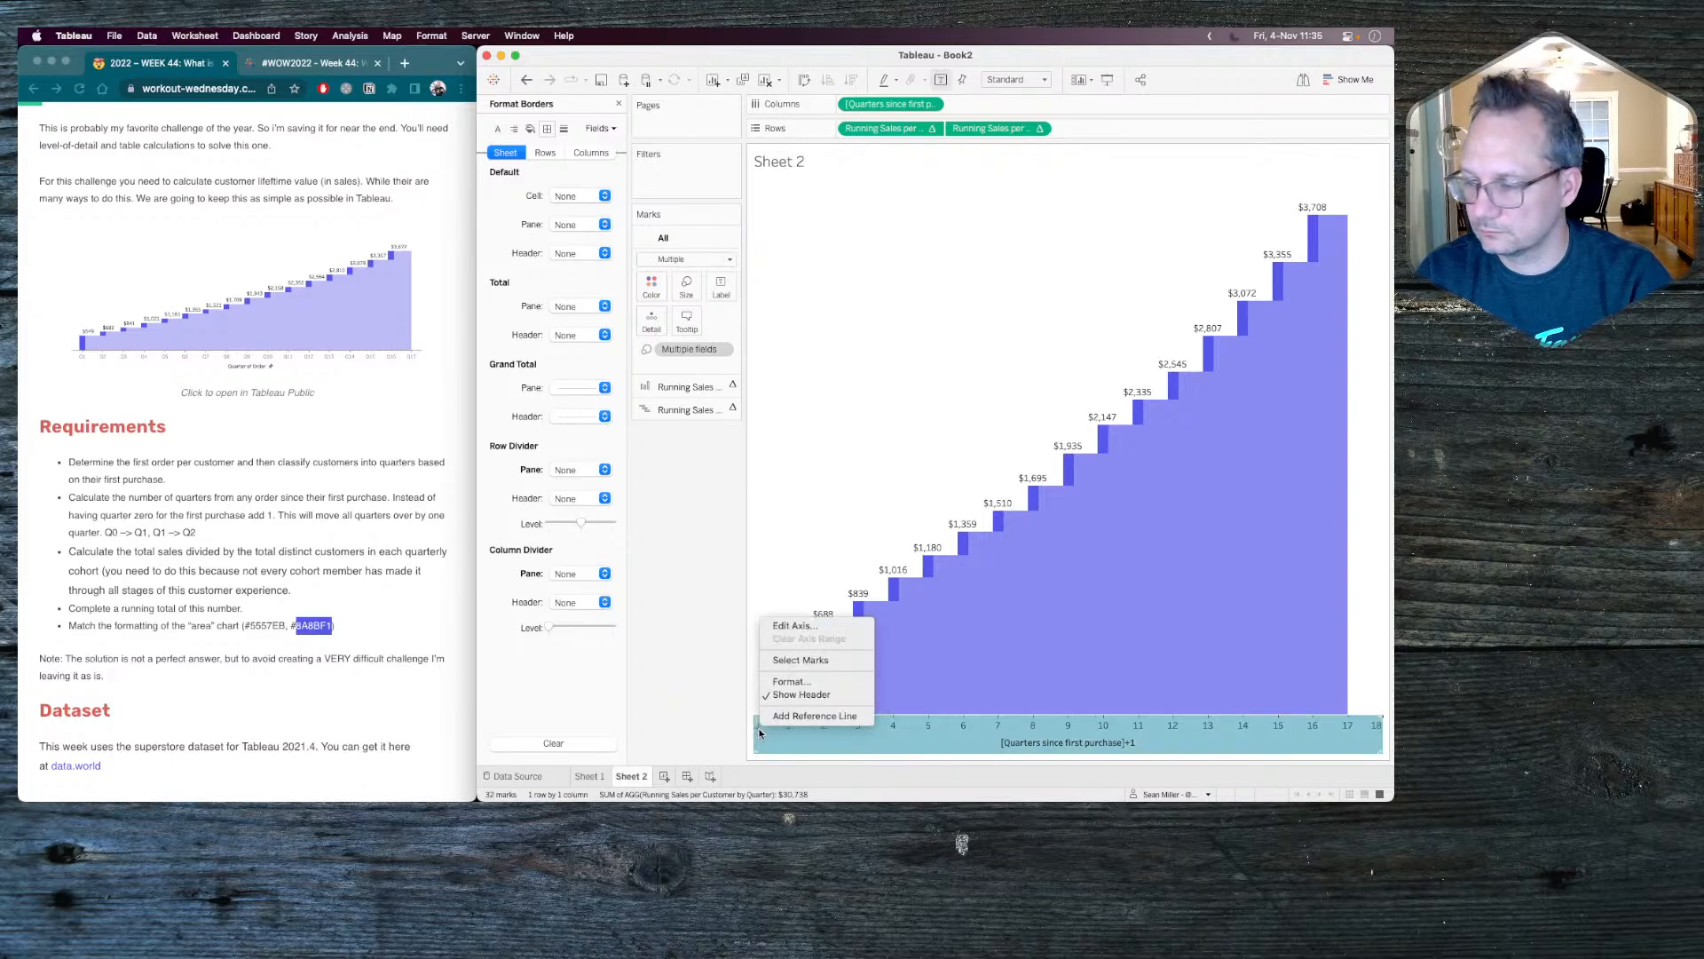
pyautogui.click(674, 733)
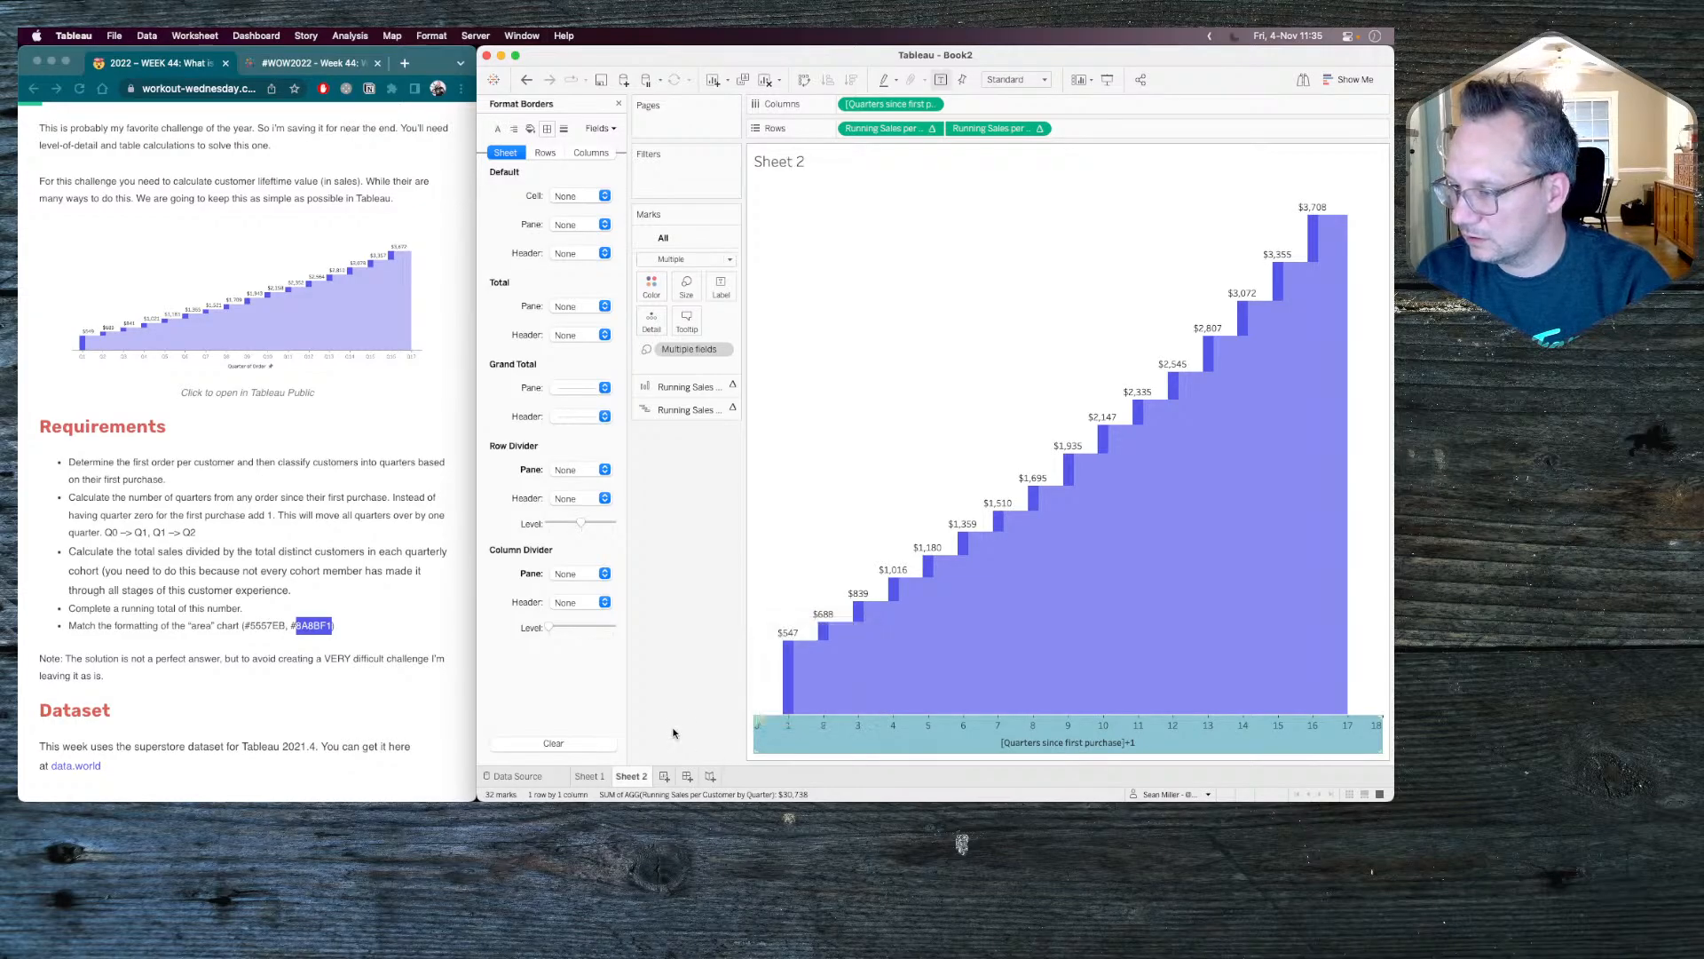
pyautogui.rightClick(1061, 754)
pyautogui.click(1093, 634)
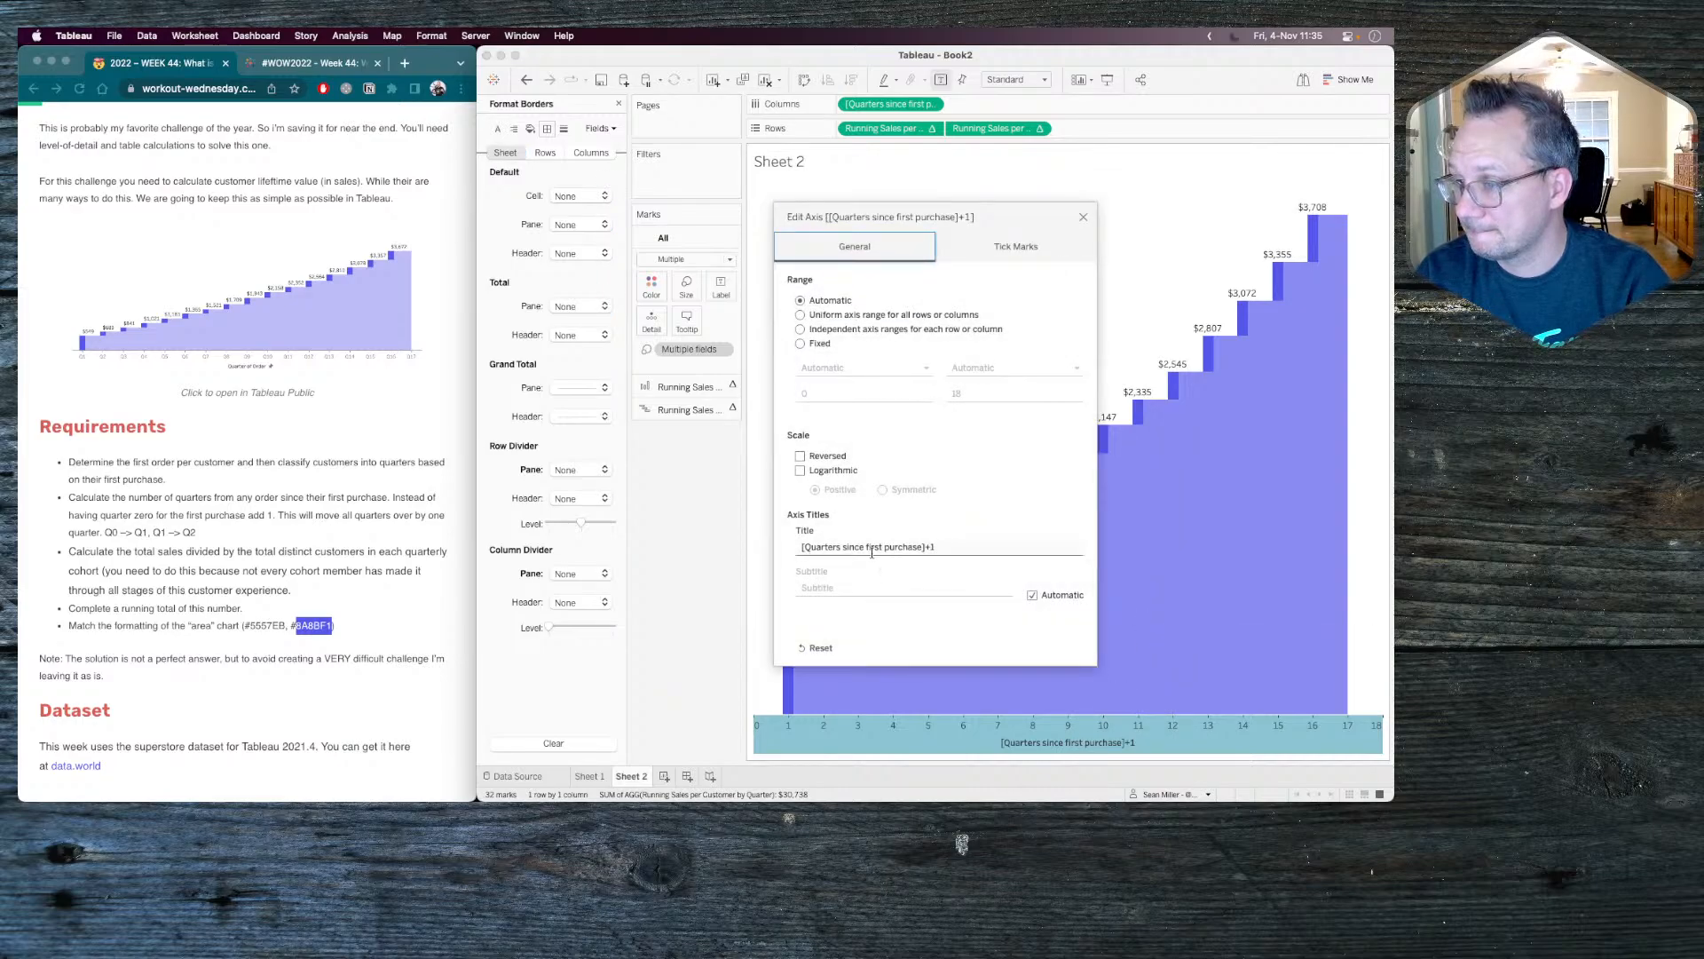
pyautogui.tripleClick(872, 551)
pyautogui.press('BackSpace')
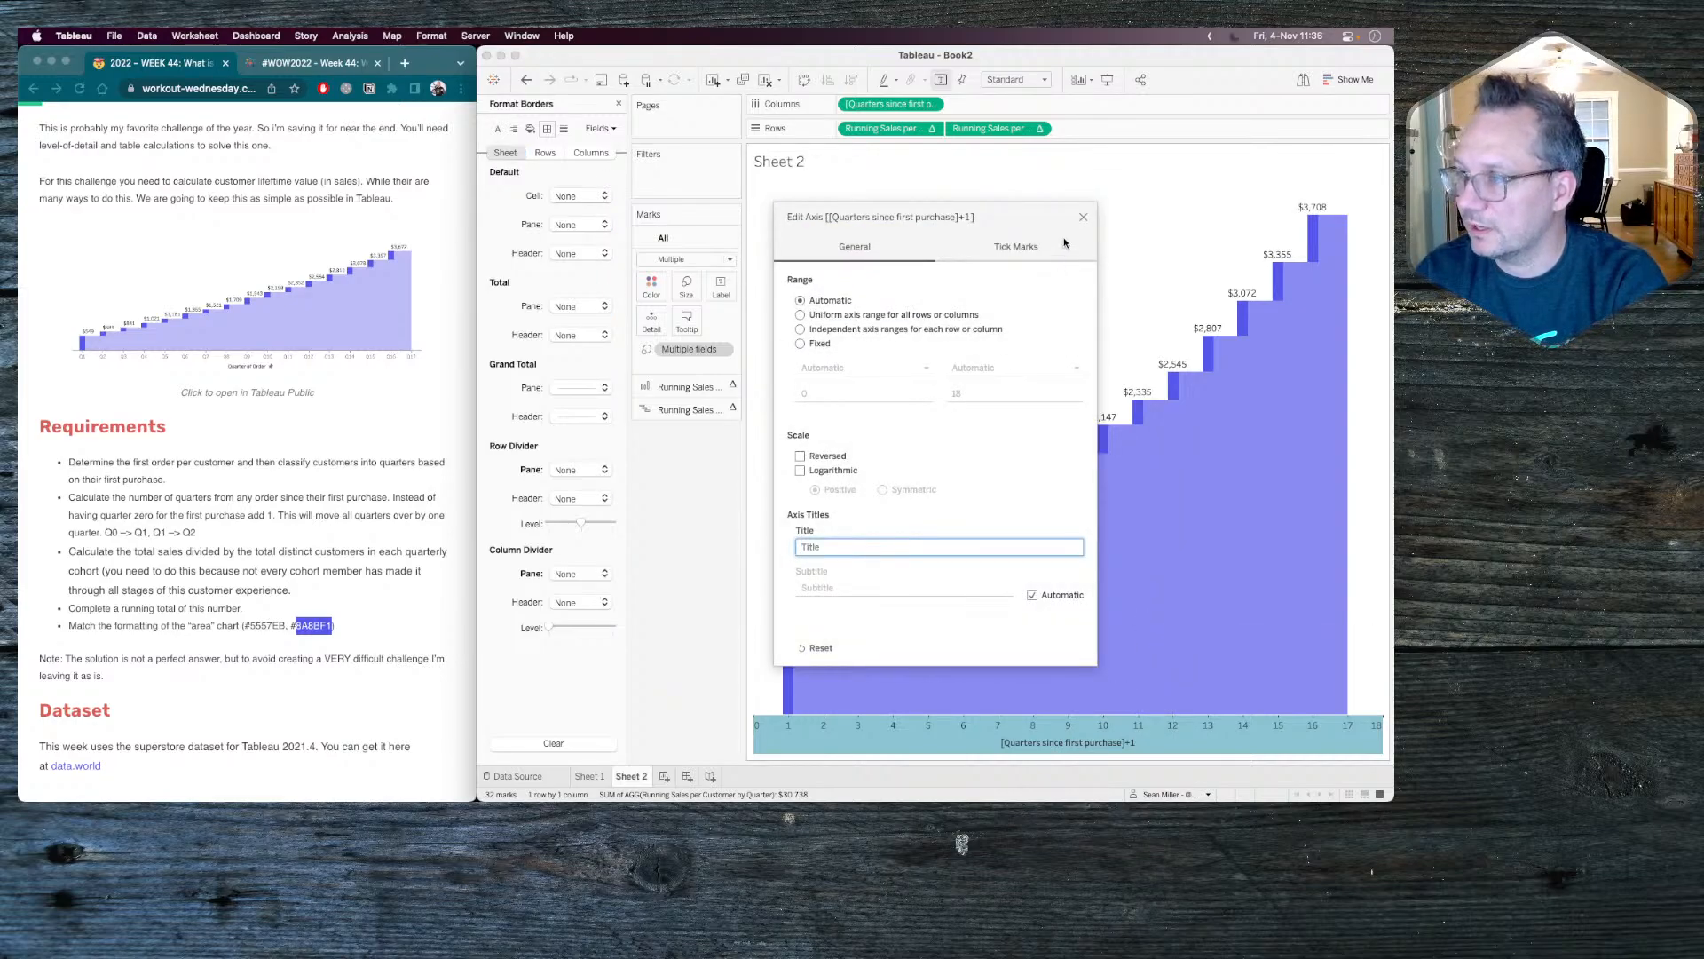
pyautogui.click(1083, 216)
# Format the quarters axis as custom numbers with 0 decimal places and the prefix W.
pyautogui.rightClick(887, 104)
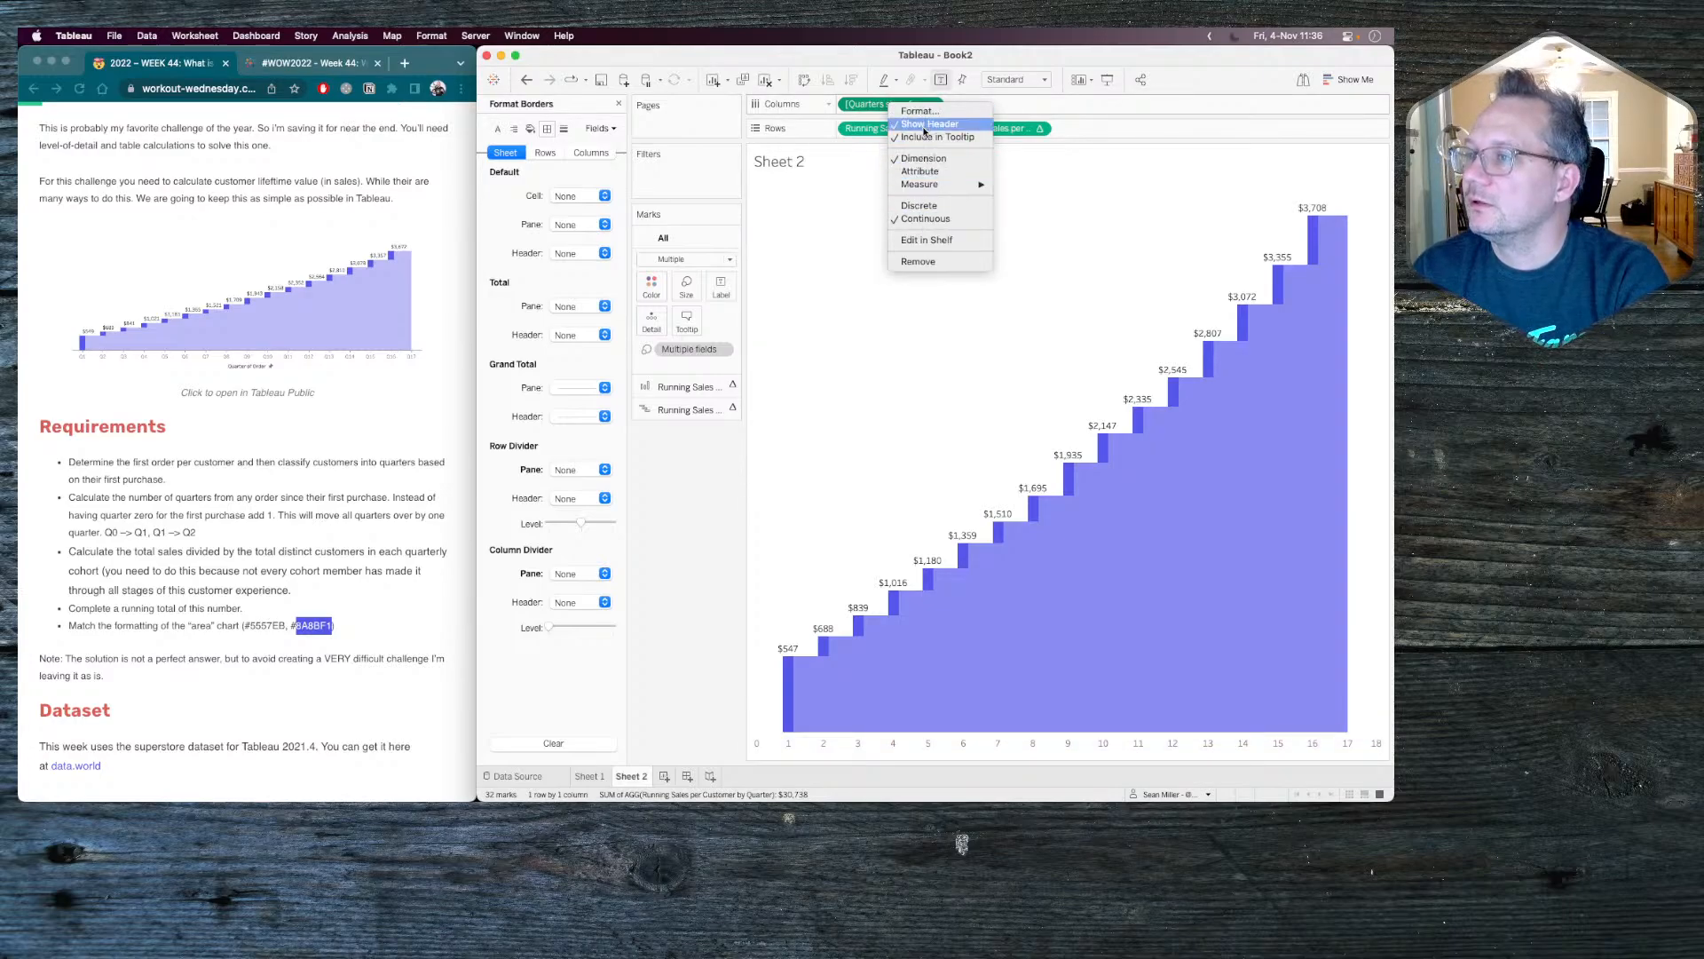
pyautogui.click(917, 111)
pyautogui.click(571, 306)
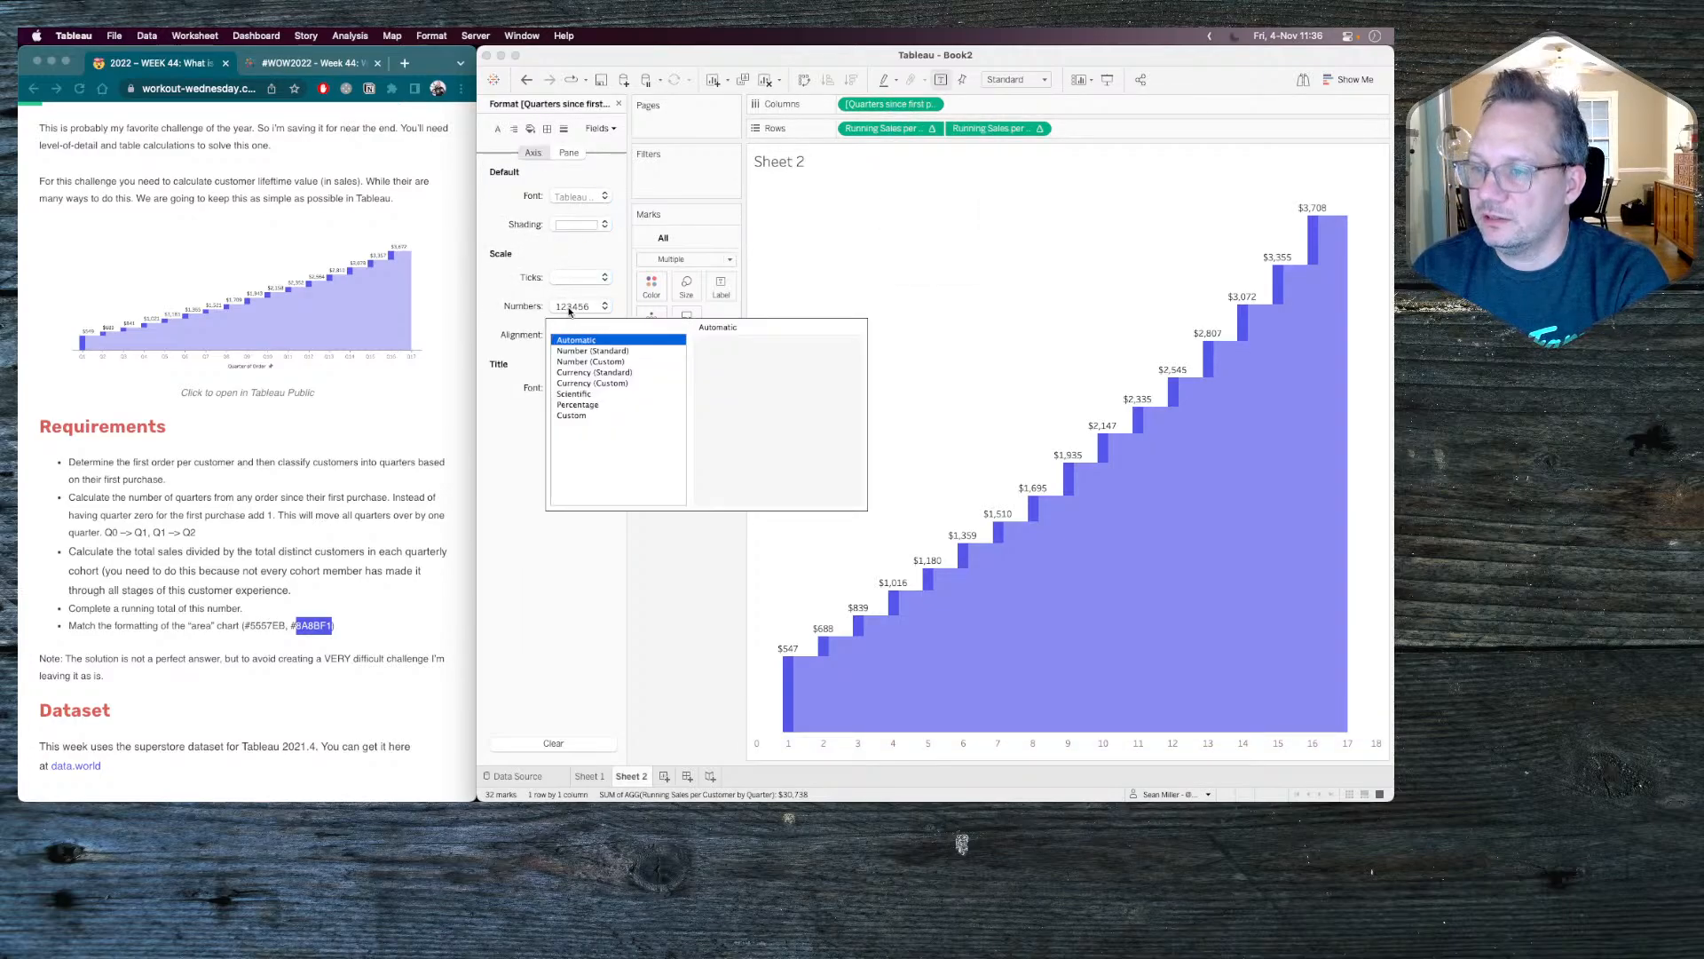
pyautogui.click(572, 415)
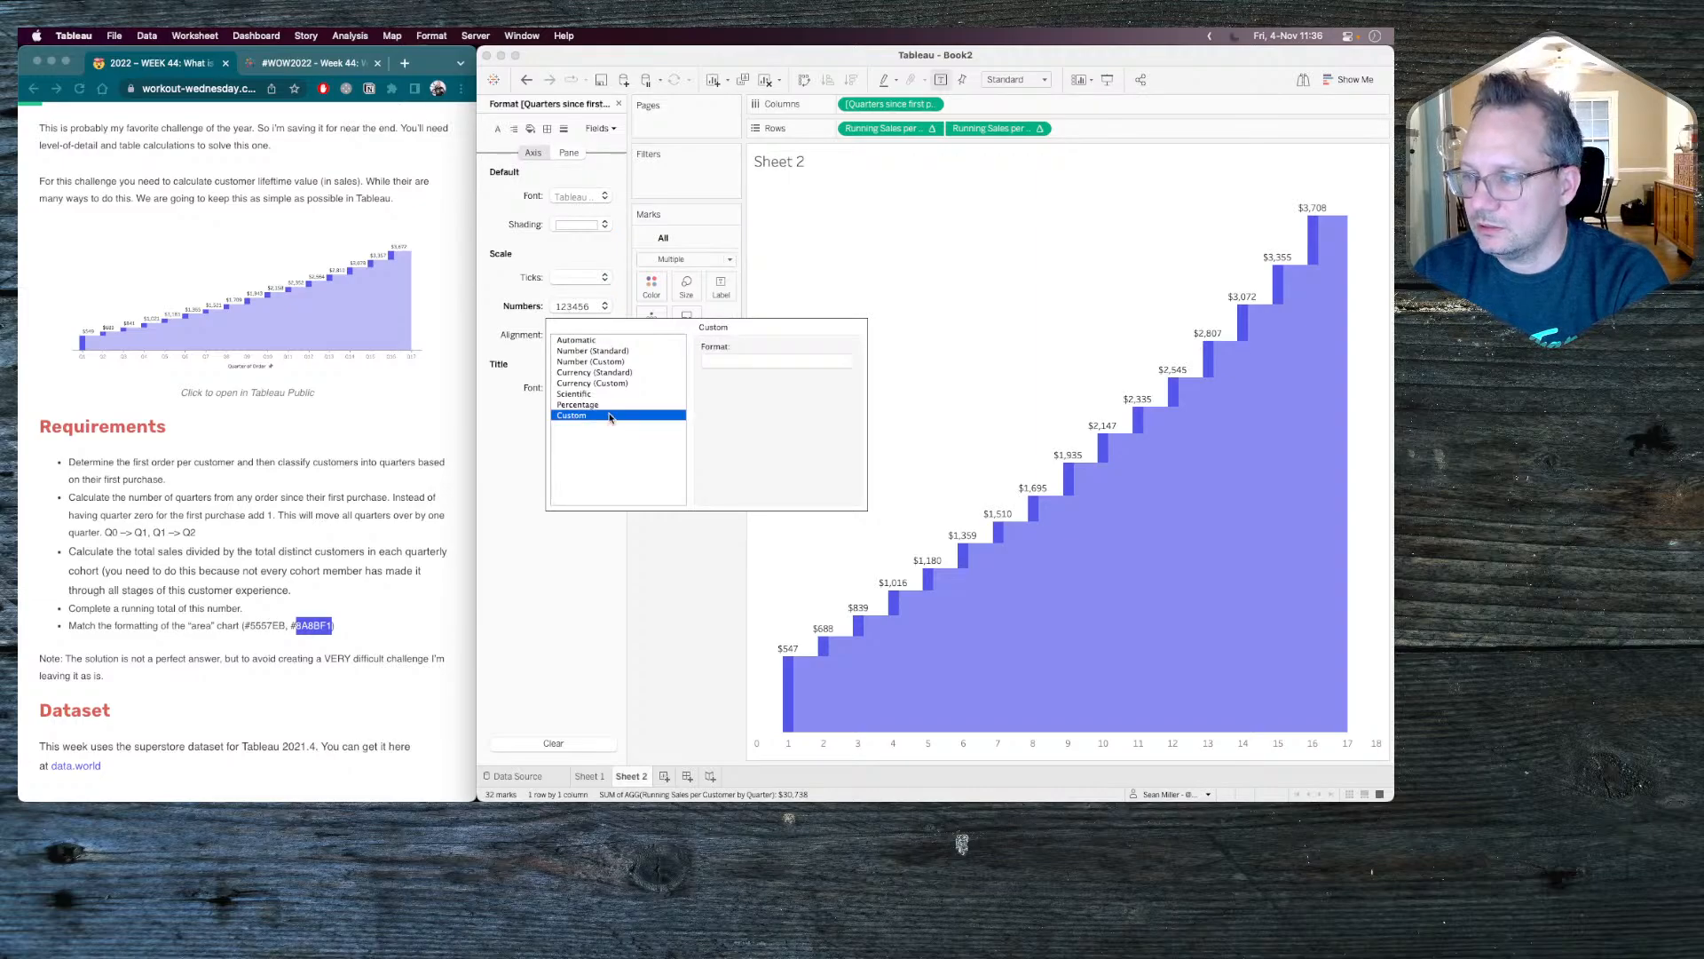
pyautogui.click(597, 362)
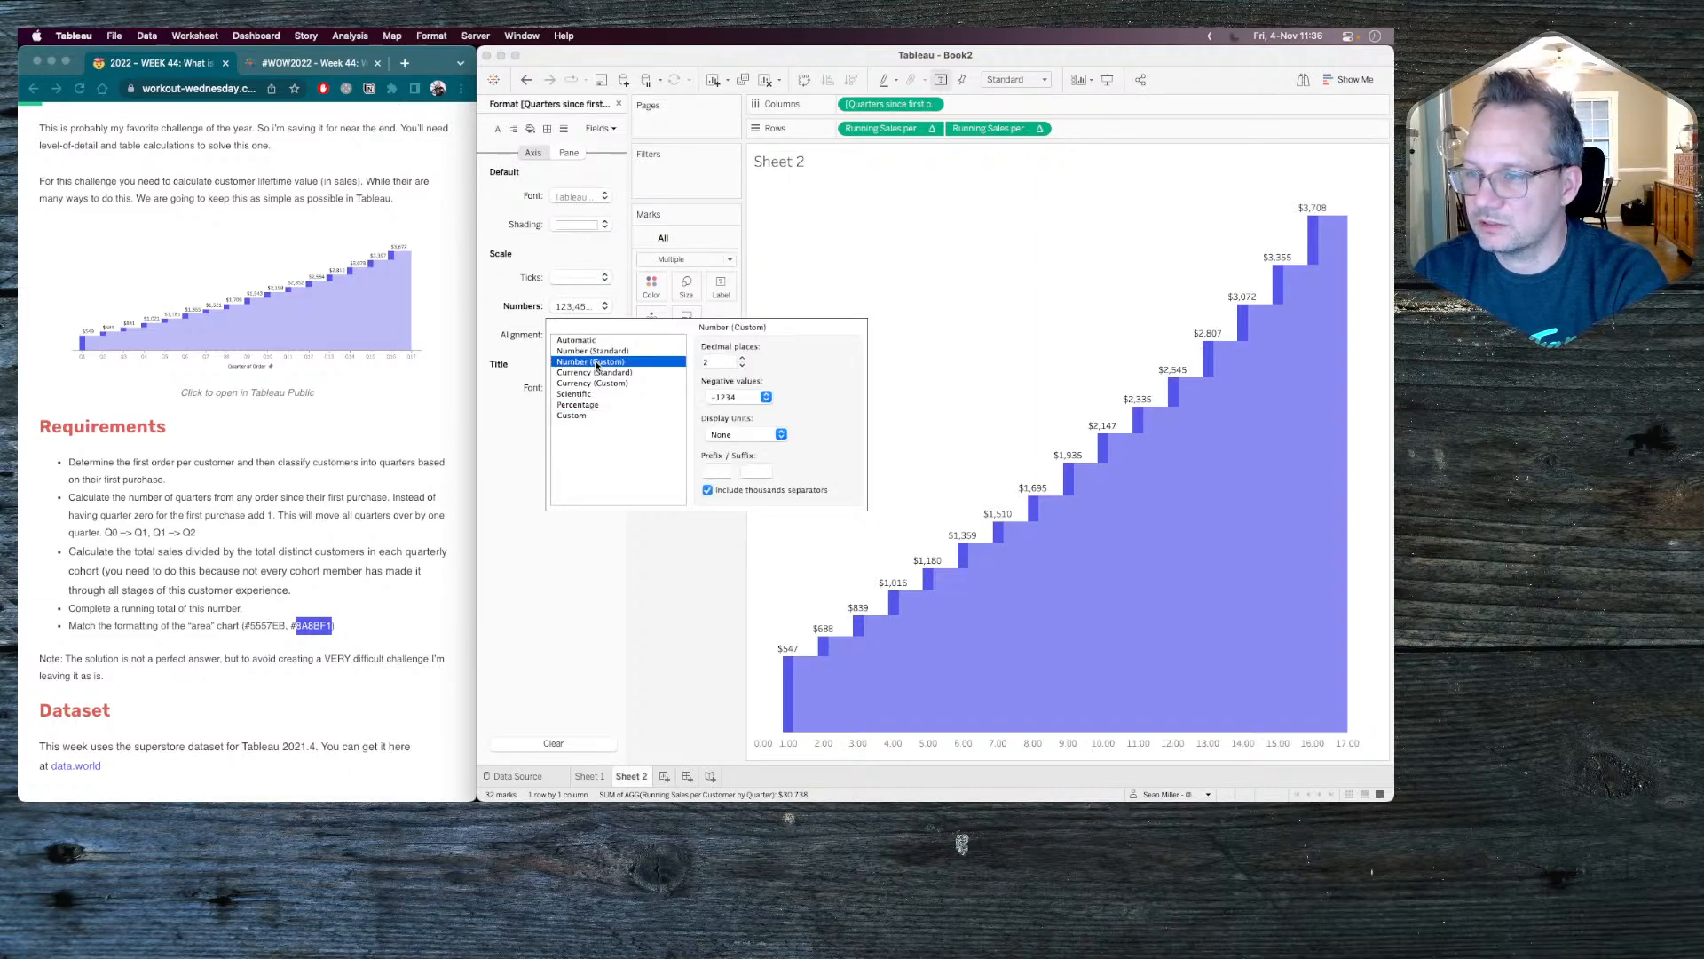
pyautogui.click(741, 367)
pyautogui.click(741, 367)
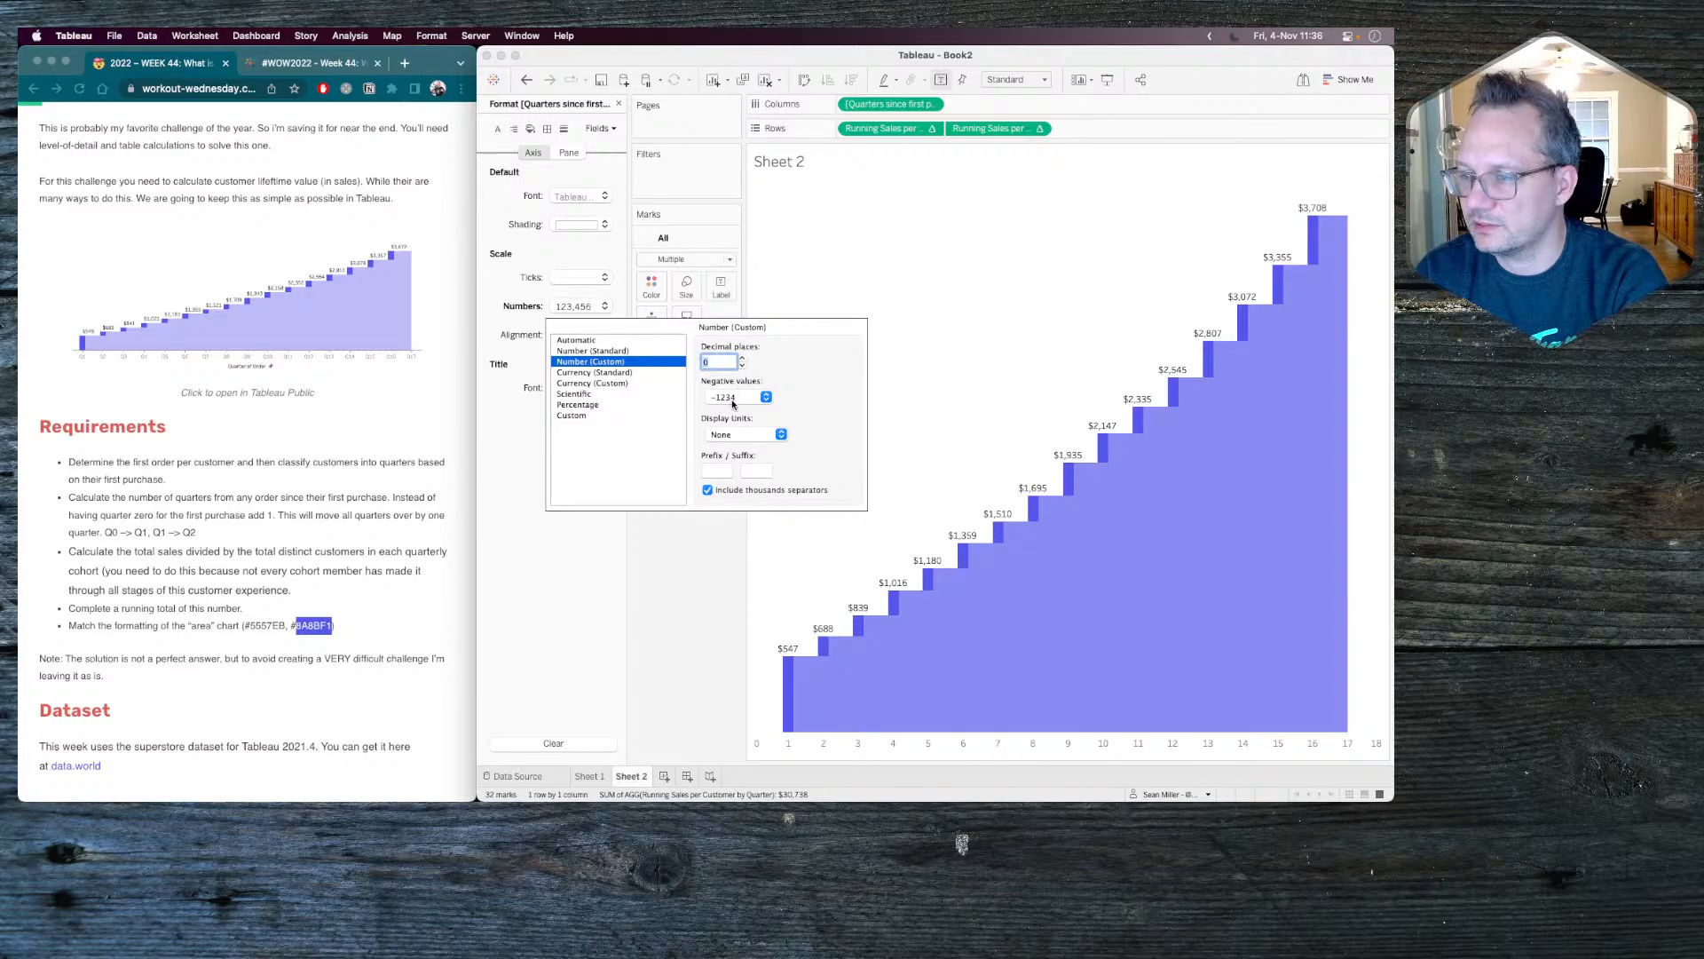
pyautogui.click(715, 470)
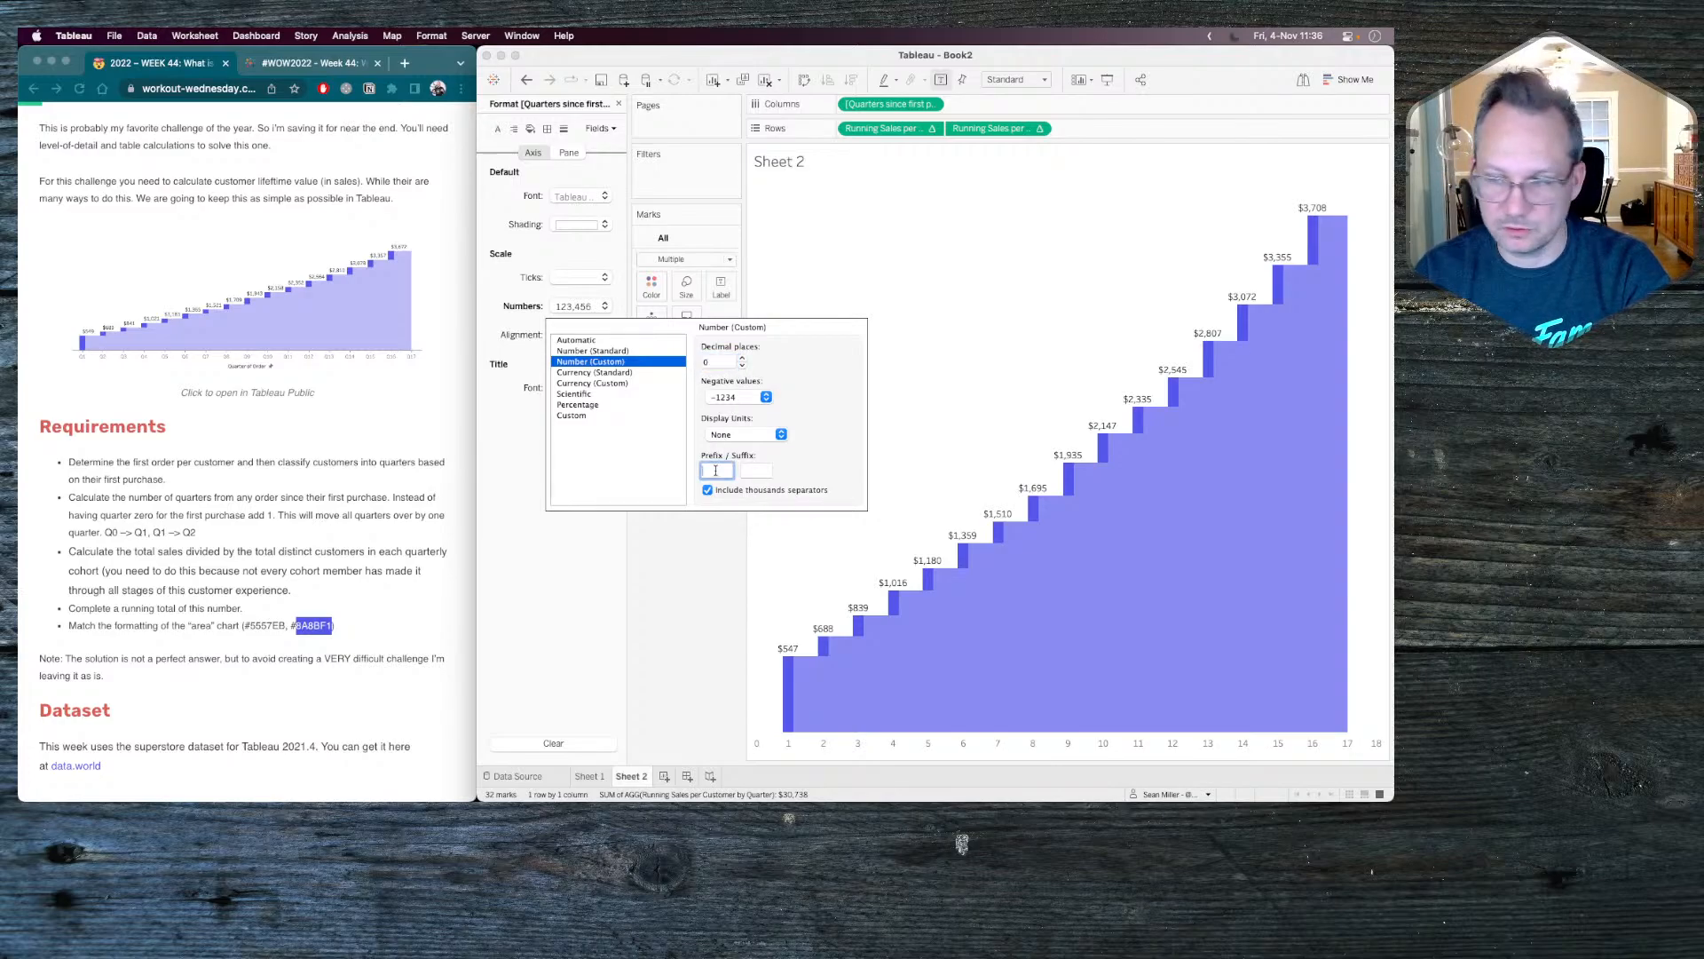
pyautogui.write('W')
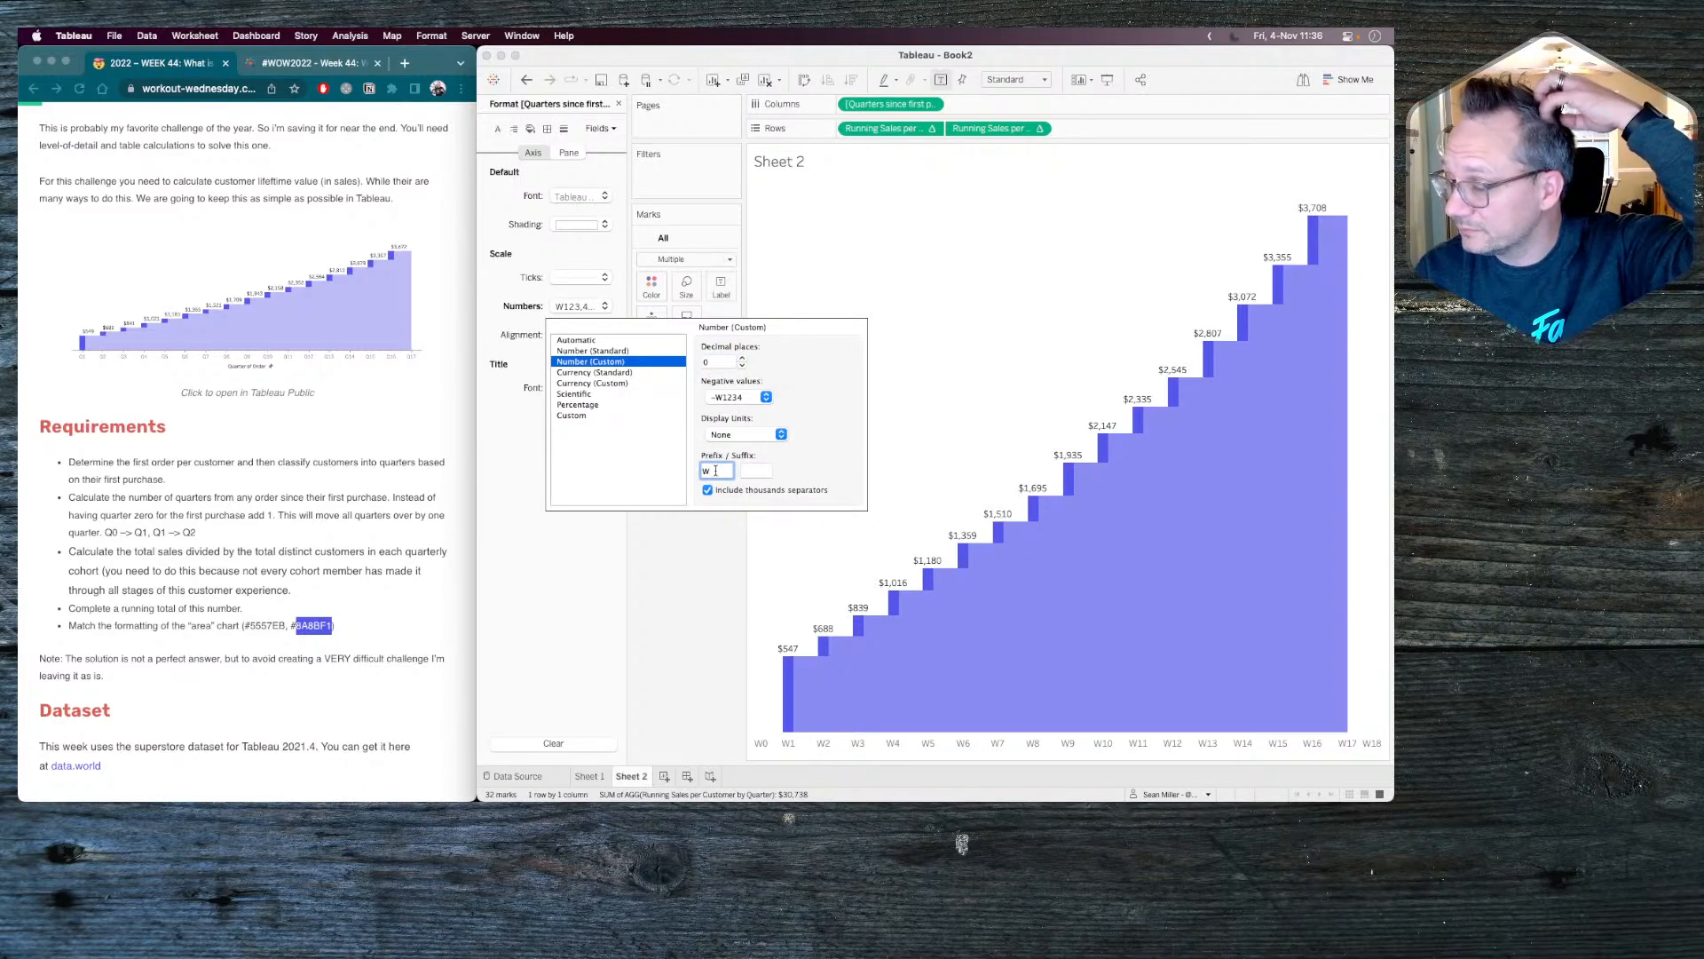
pyautogui.click(695, 588)
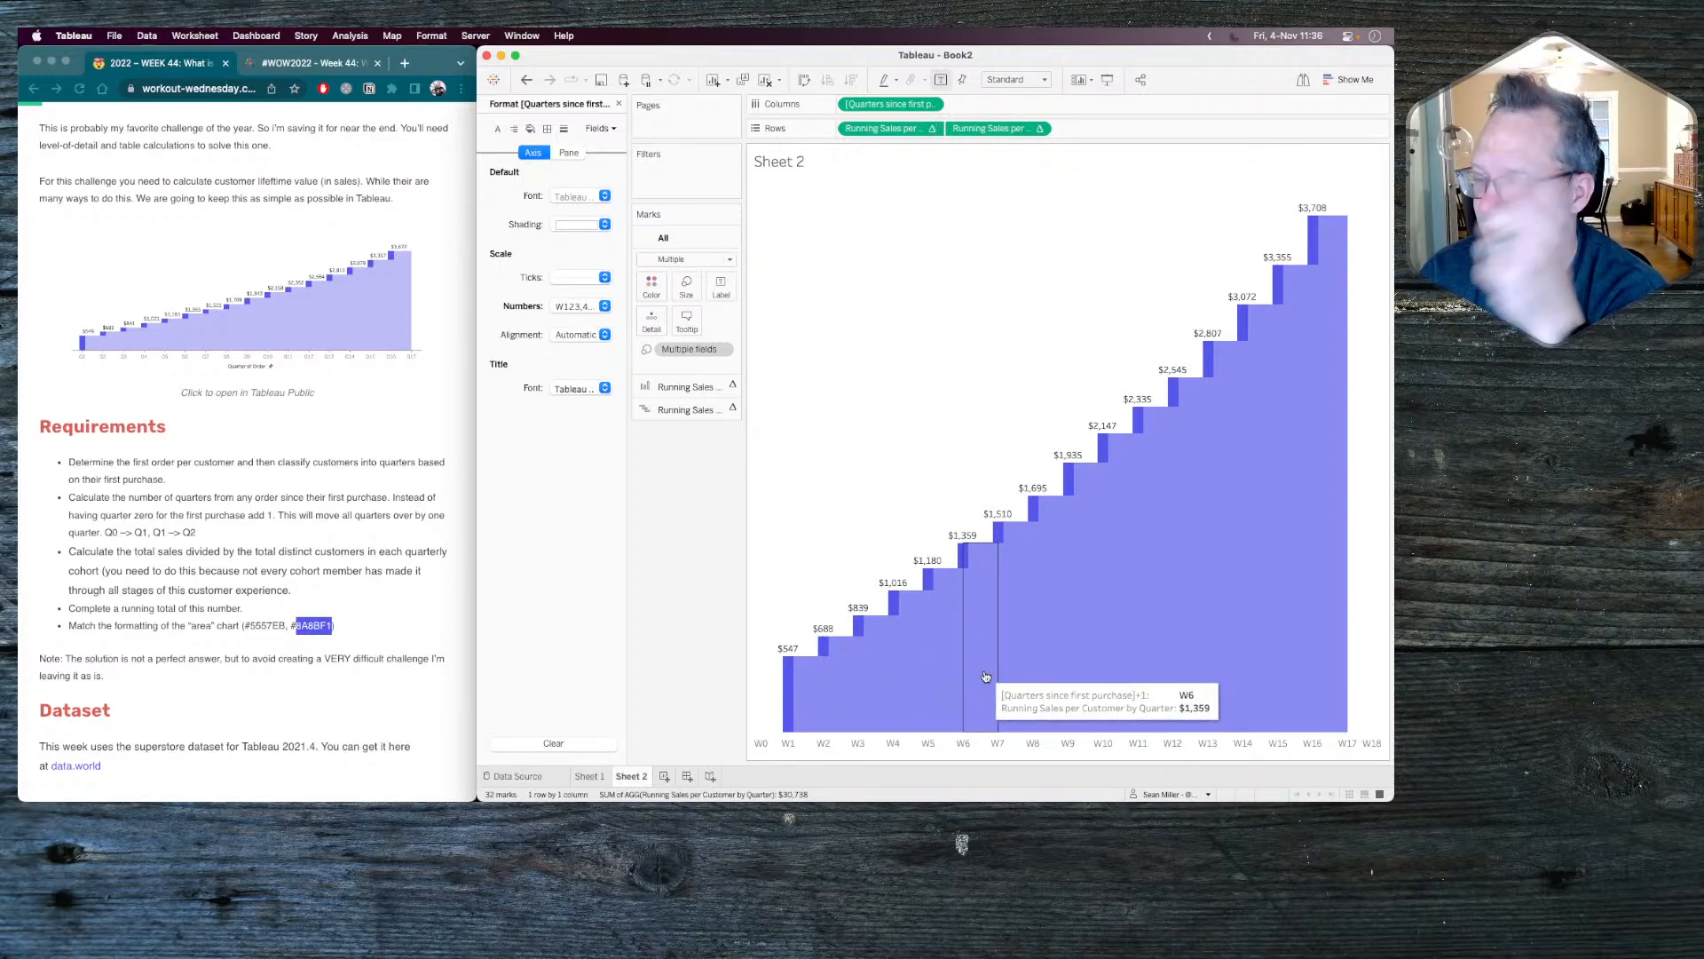
# Change the columns field to float([Quarters since first purchase]+1) and make it a dimension.
pyautogui.doubleClick(897, 104)
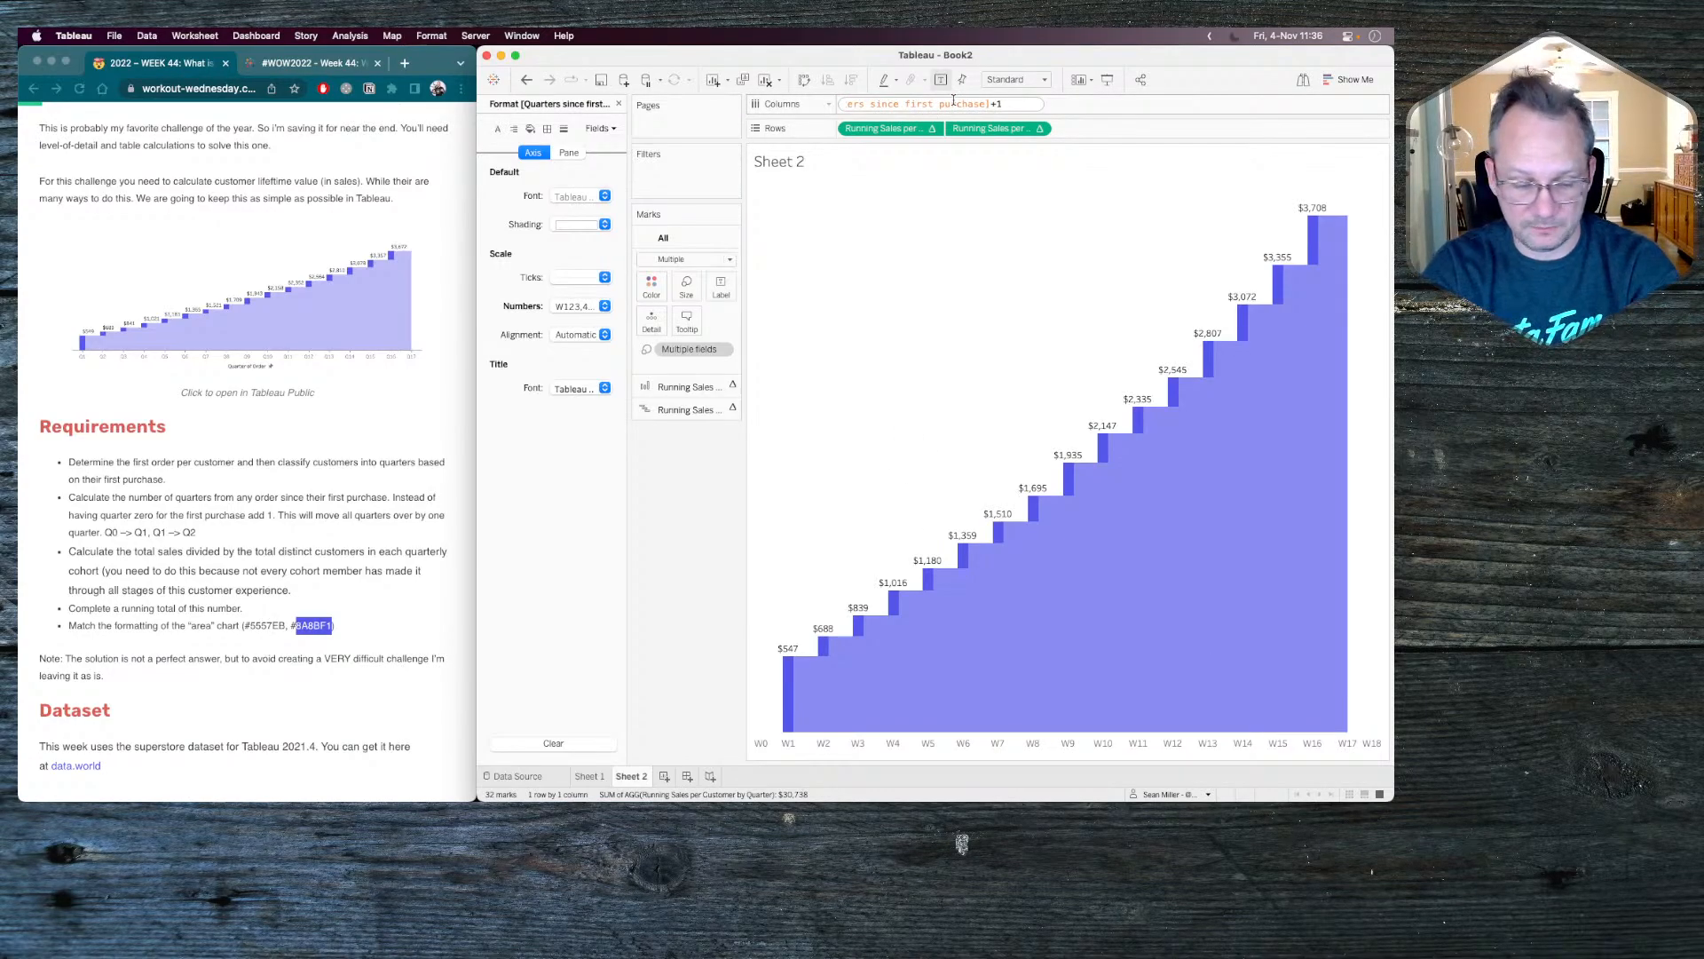
pyautogui.write(')')
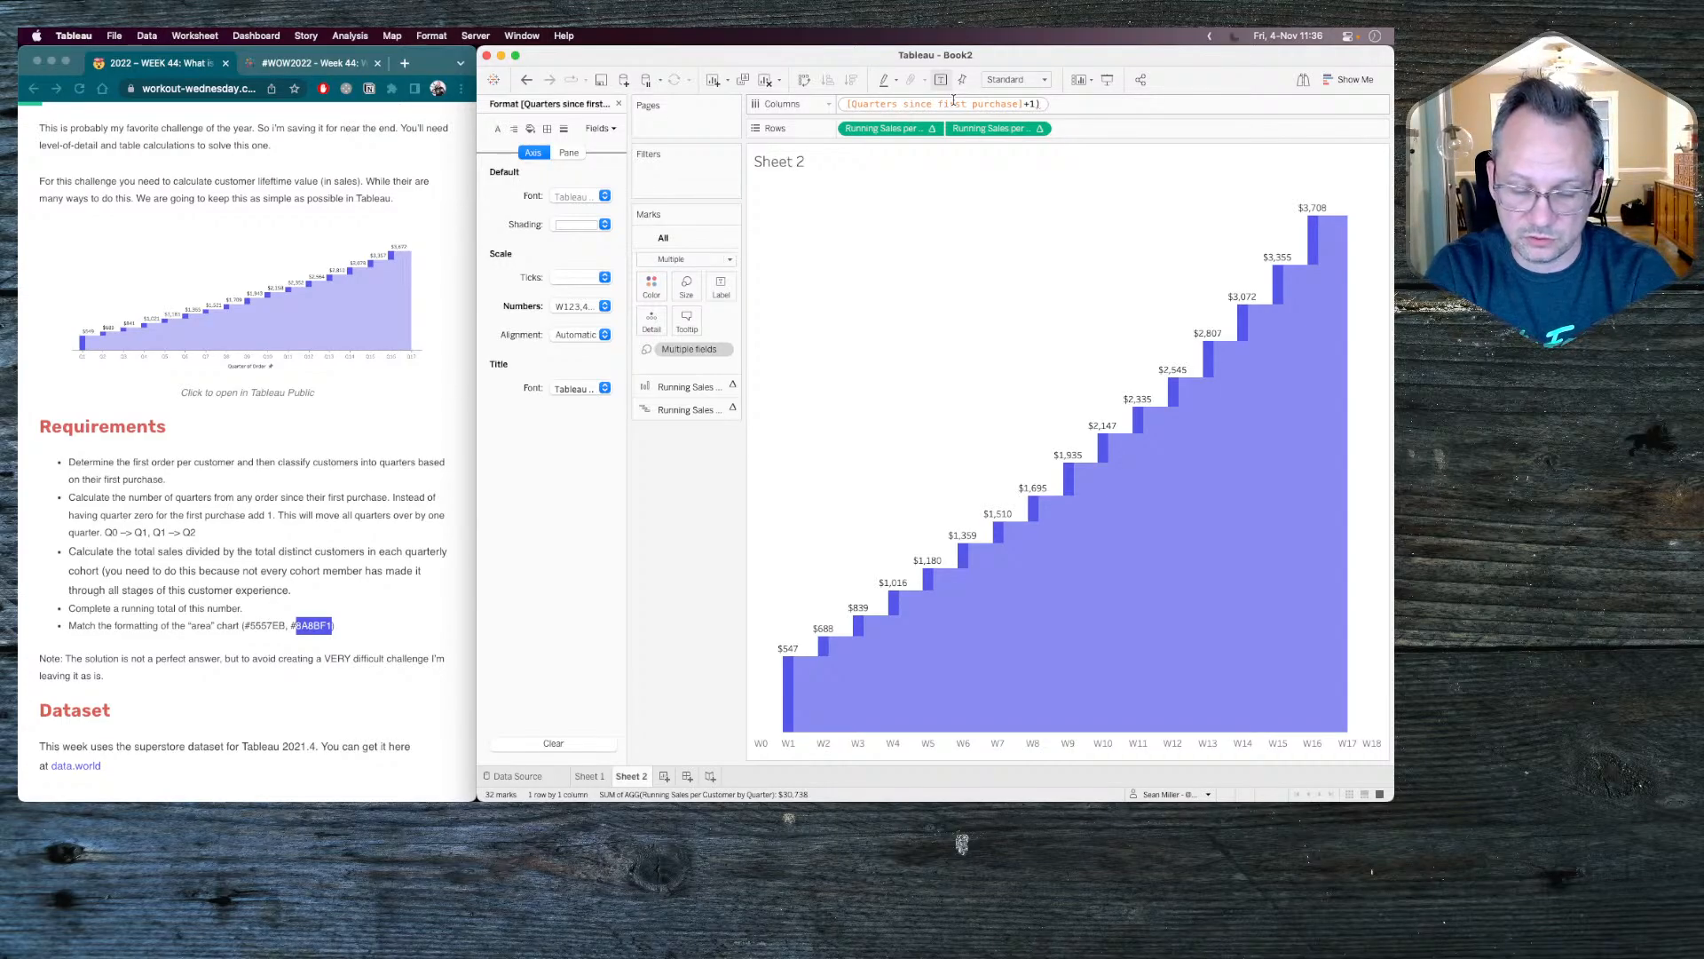
pyautogui.write('float(')
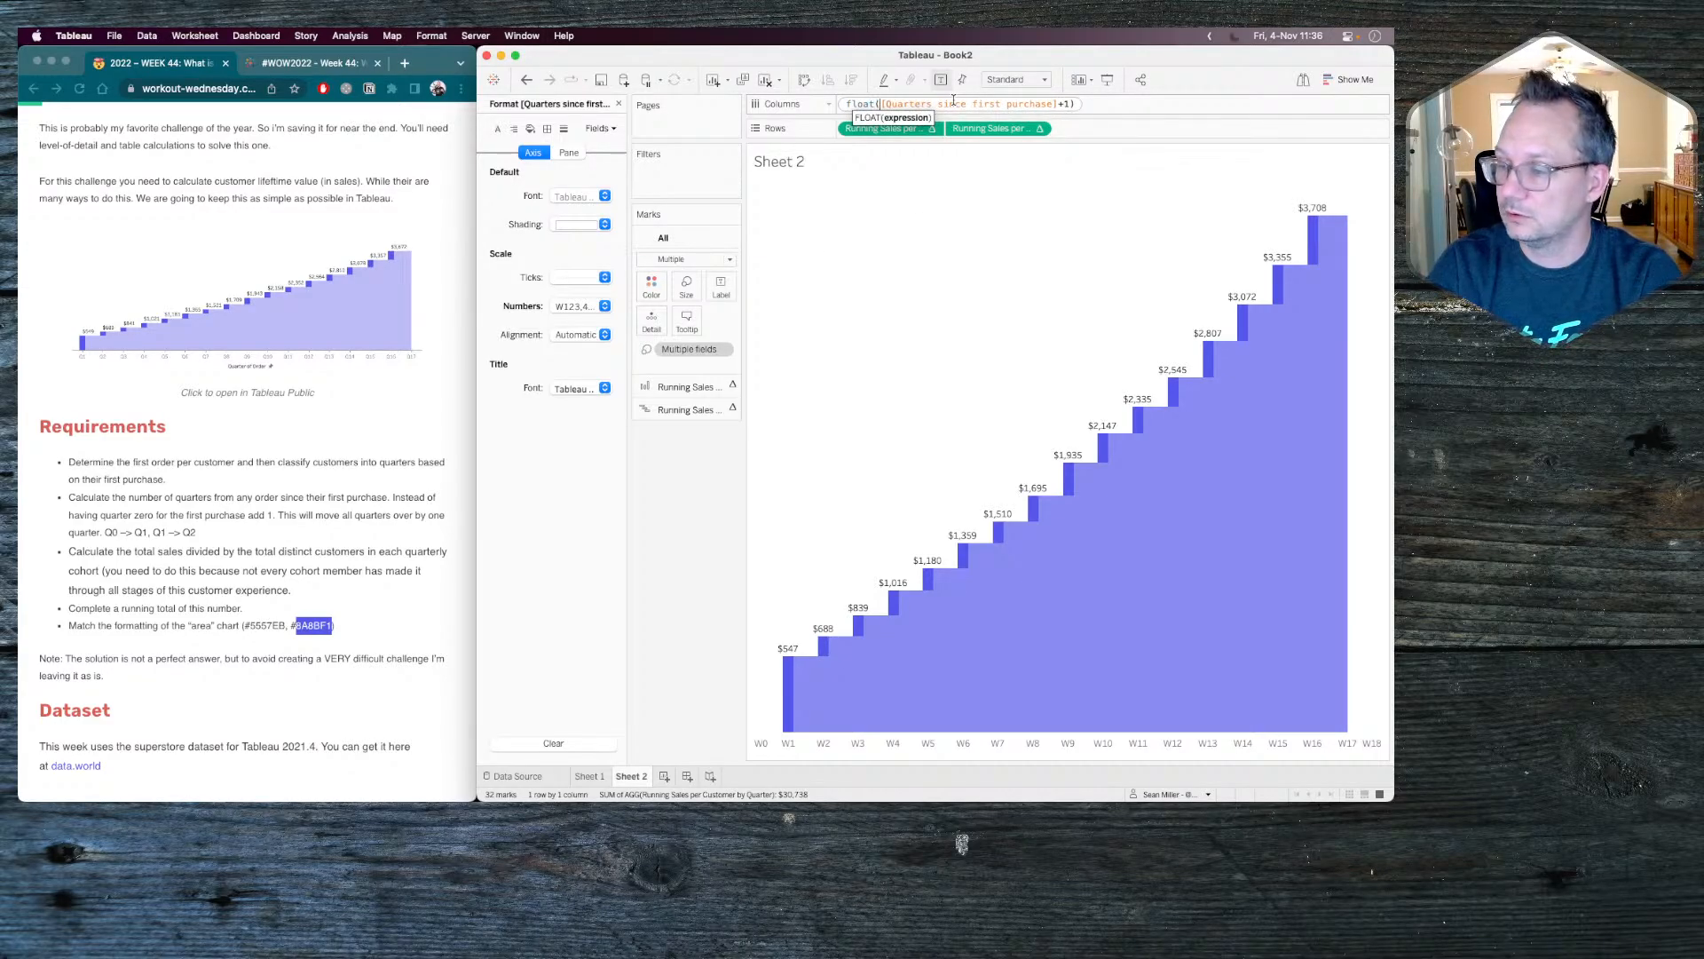
pyautogui.press('Return')
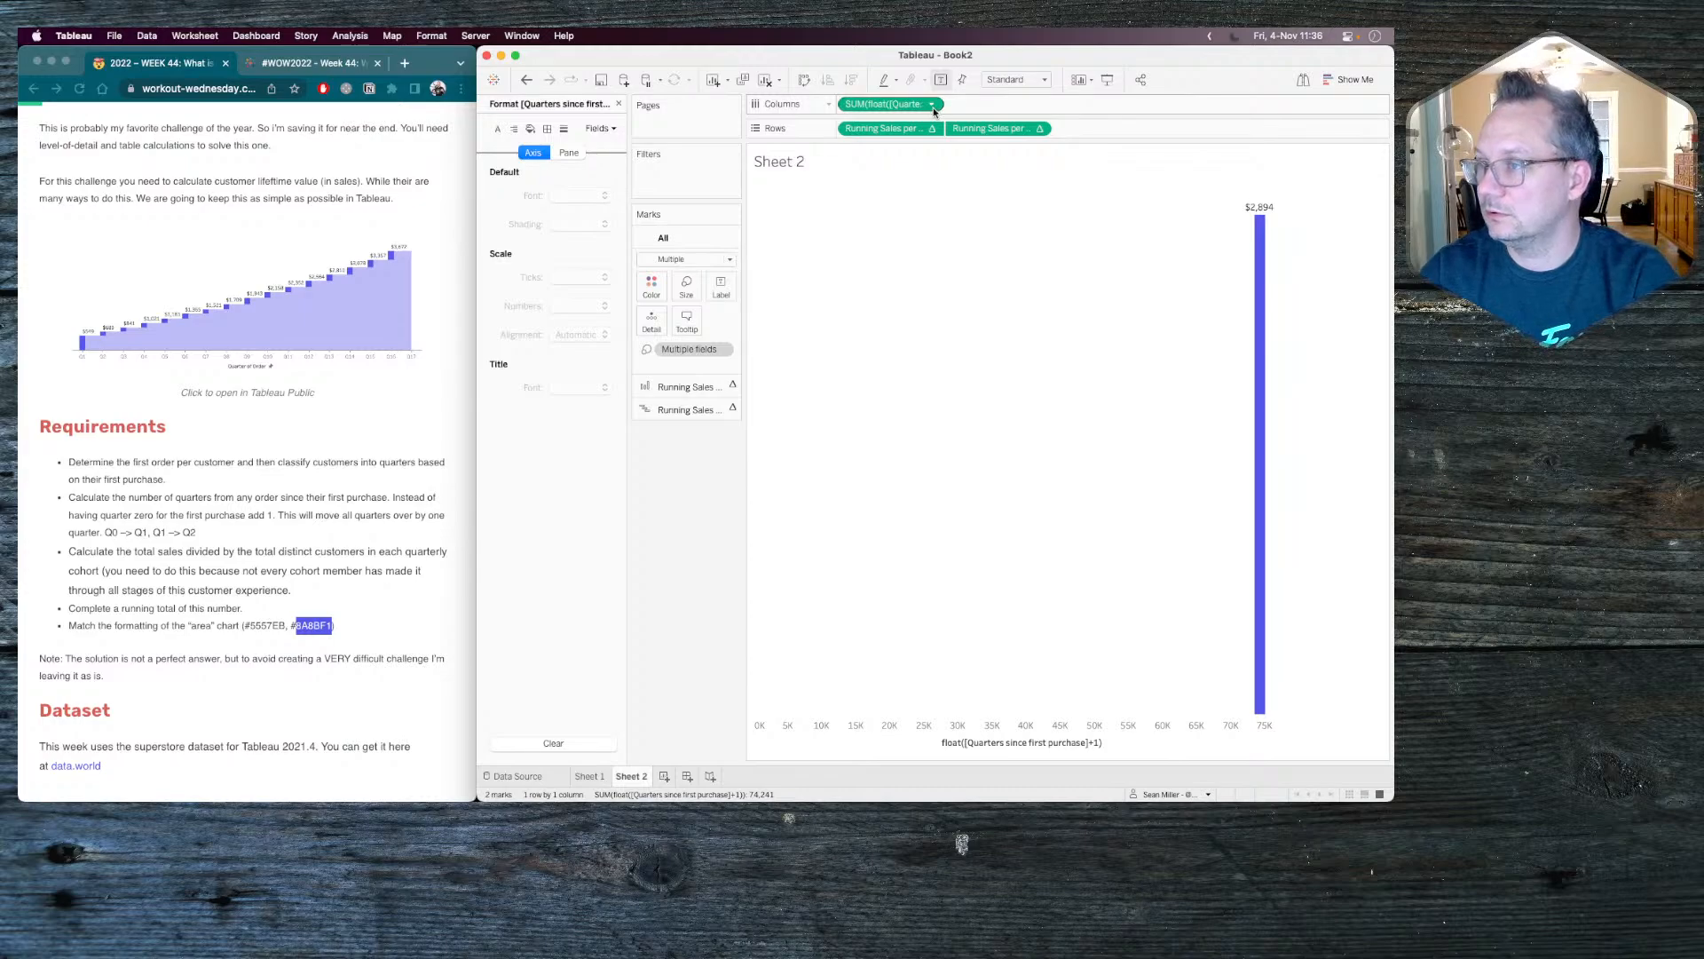
pyautogui.click(931, 103)
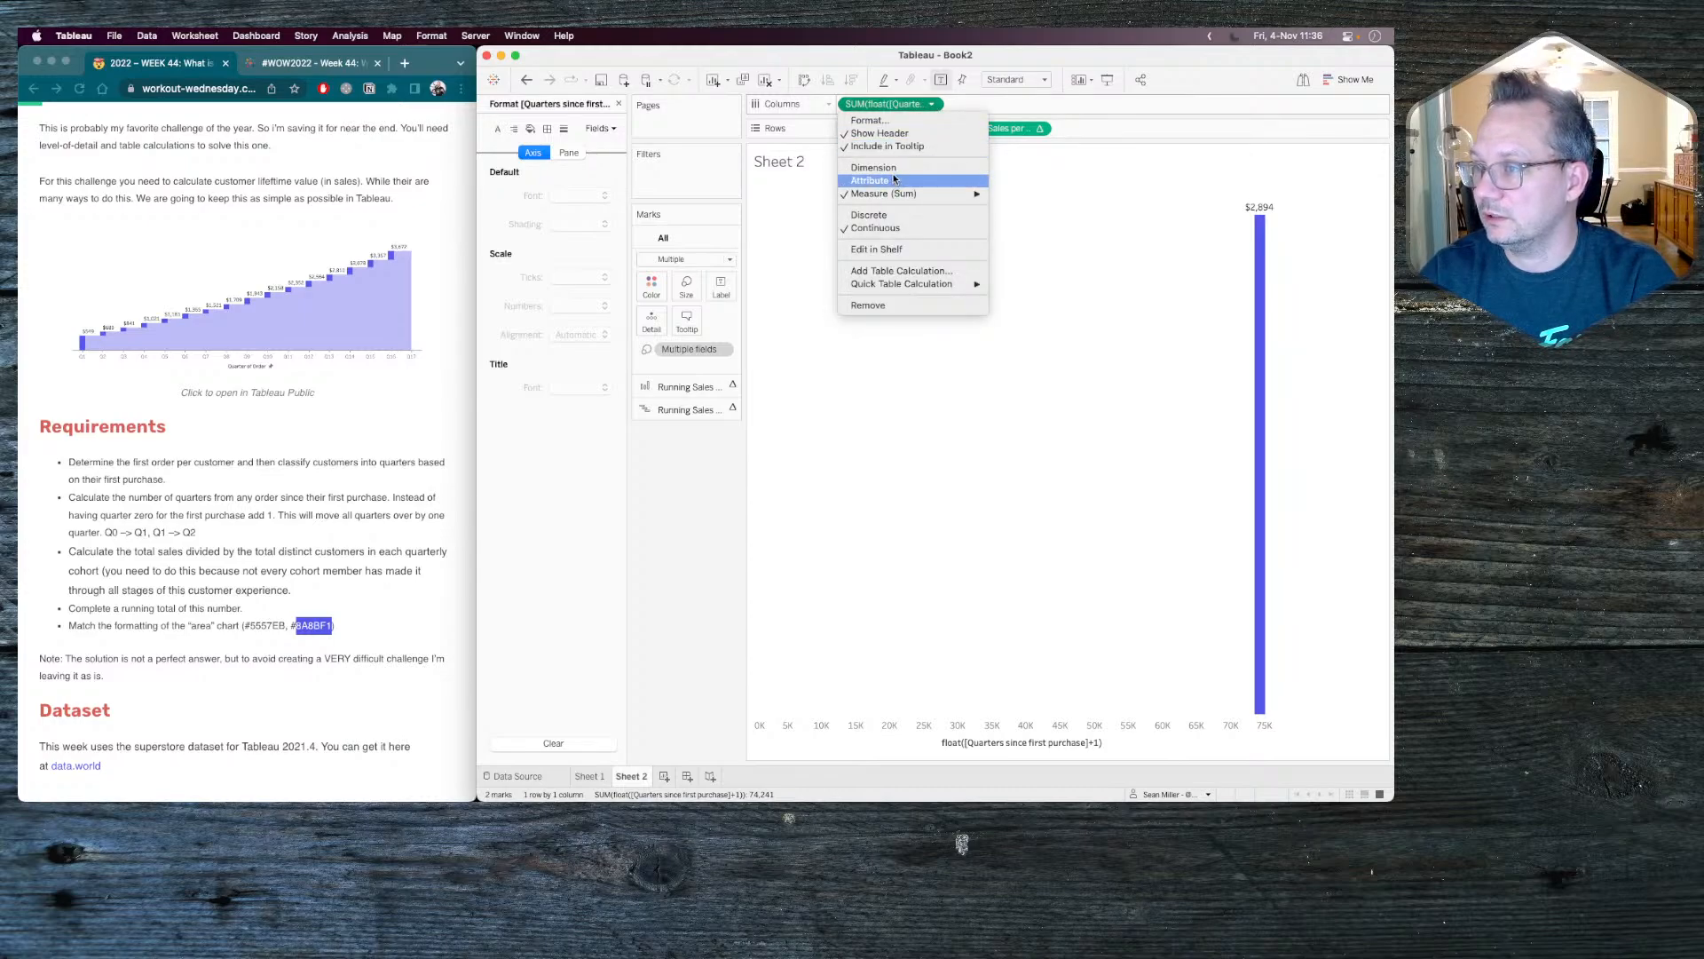
pyautogui.click(894, 180)
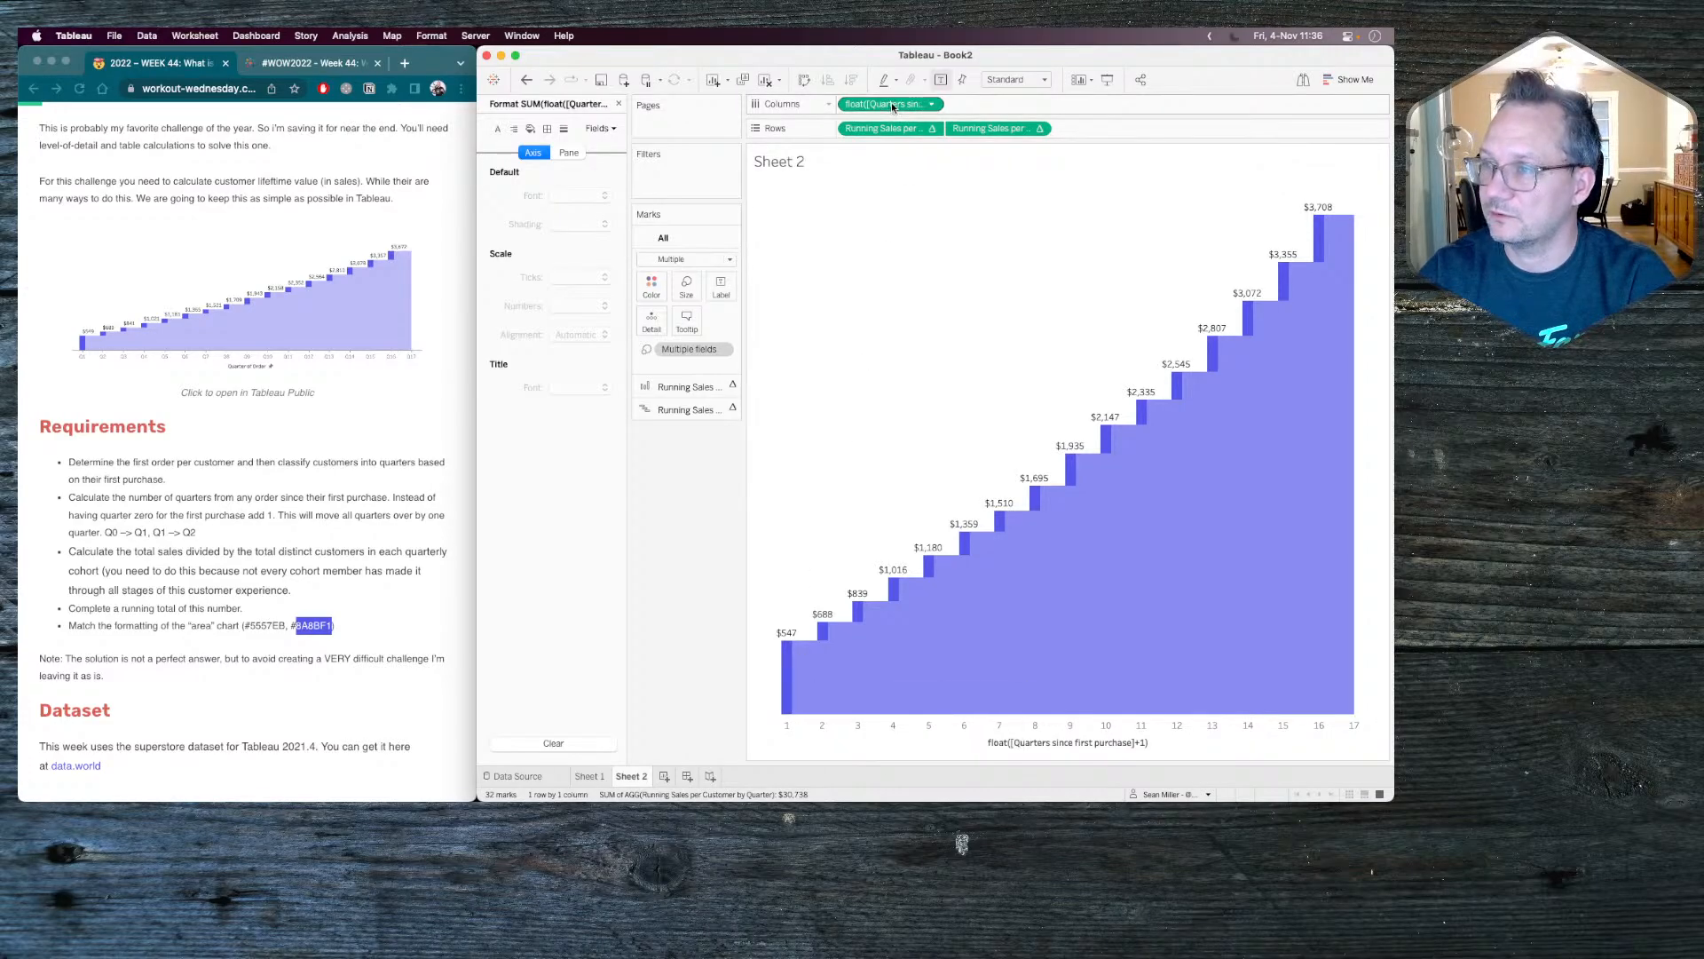
# Give the float-based quarters axis a custom number format with 0 decimal places and the prefix W.
pyautogui.click(891, 103)
pyautogui.click(578, 307)
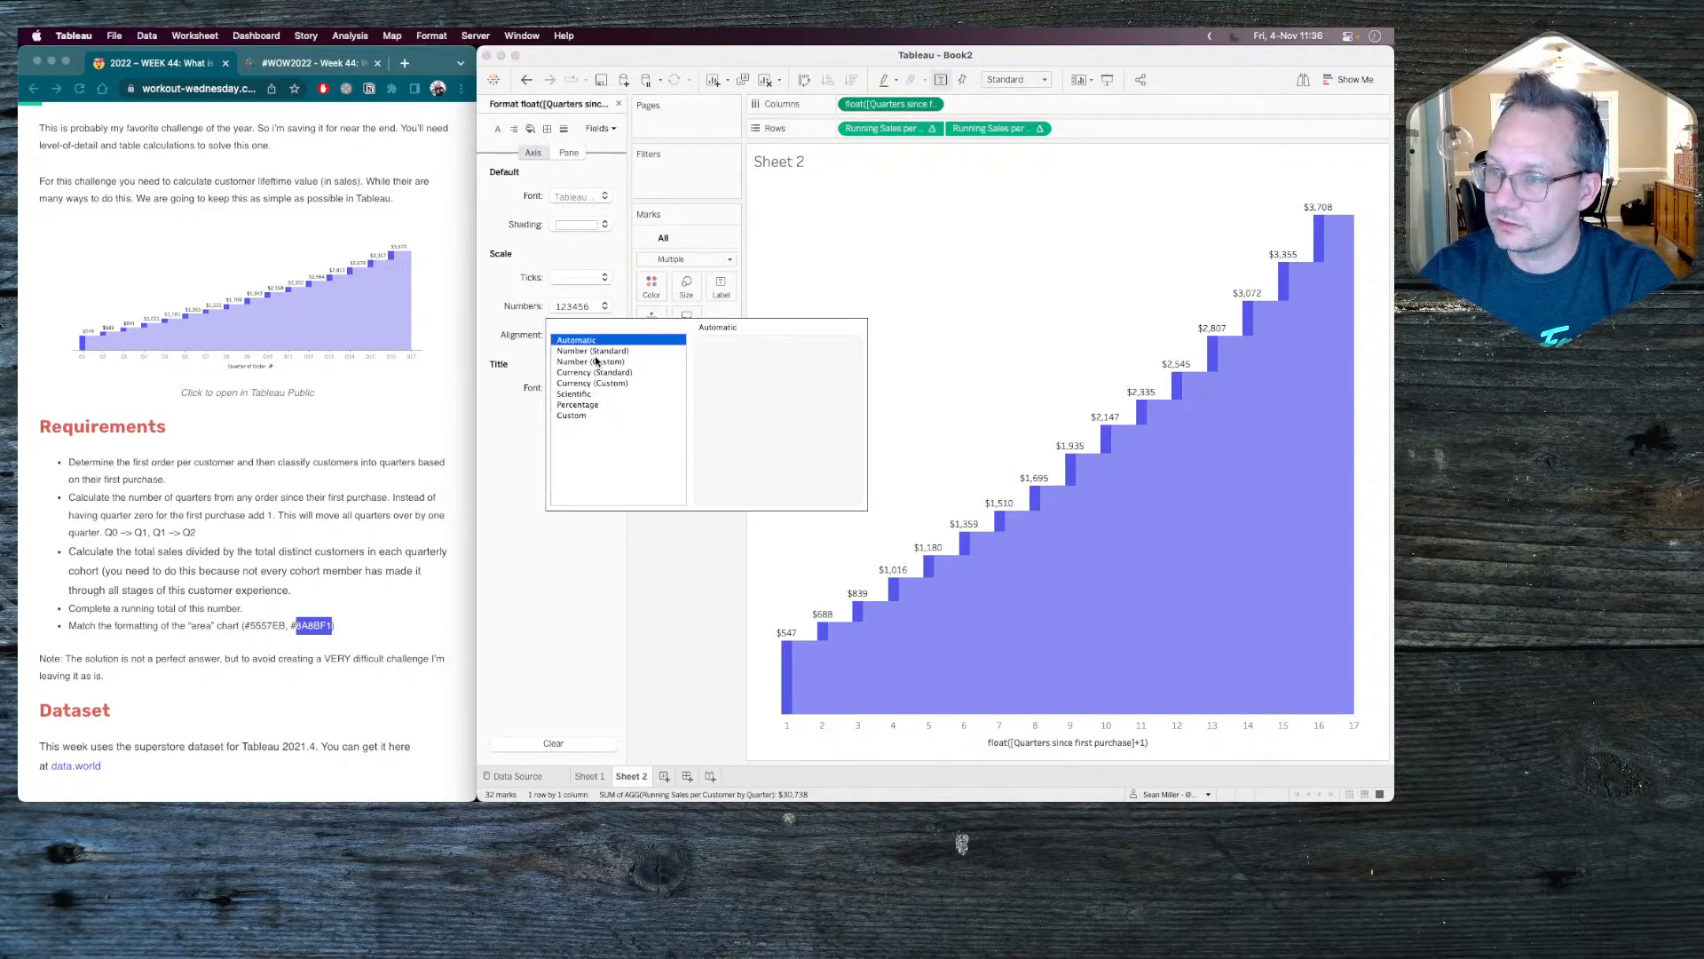
pyautogui.click(595, 361)
pyautogui.click(743, 367)
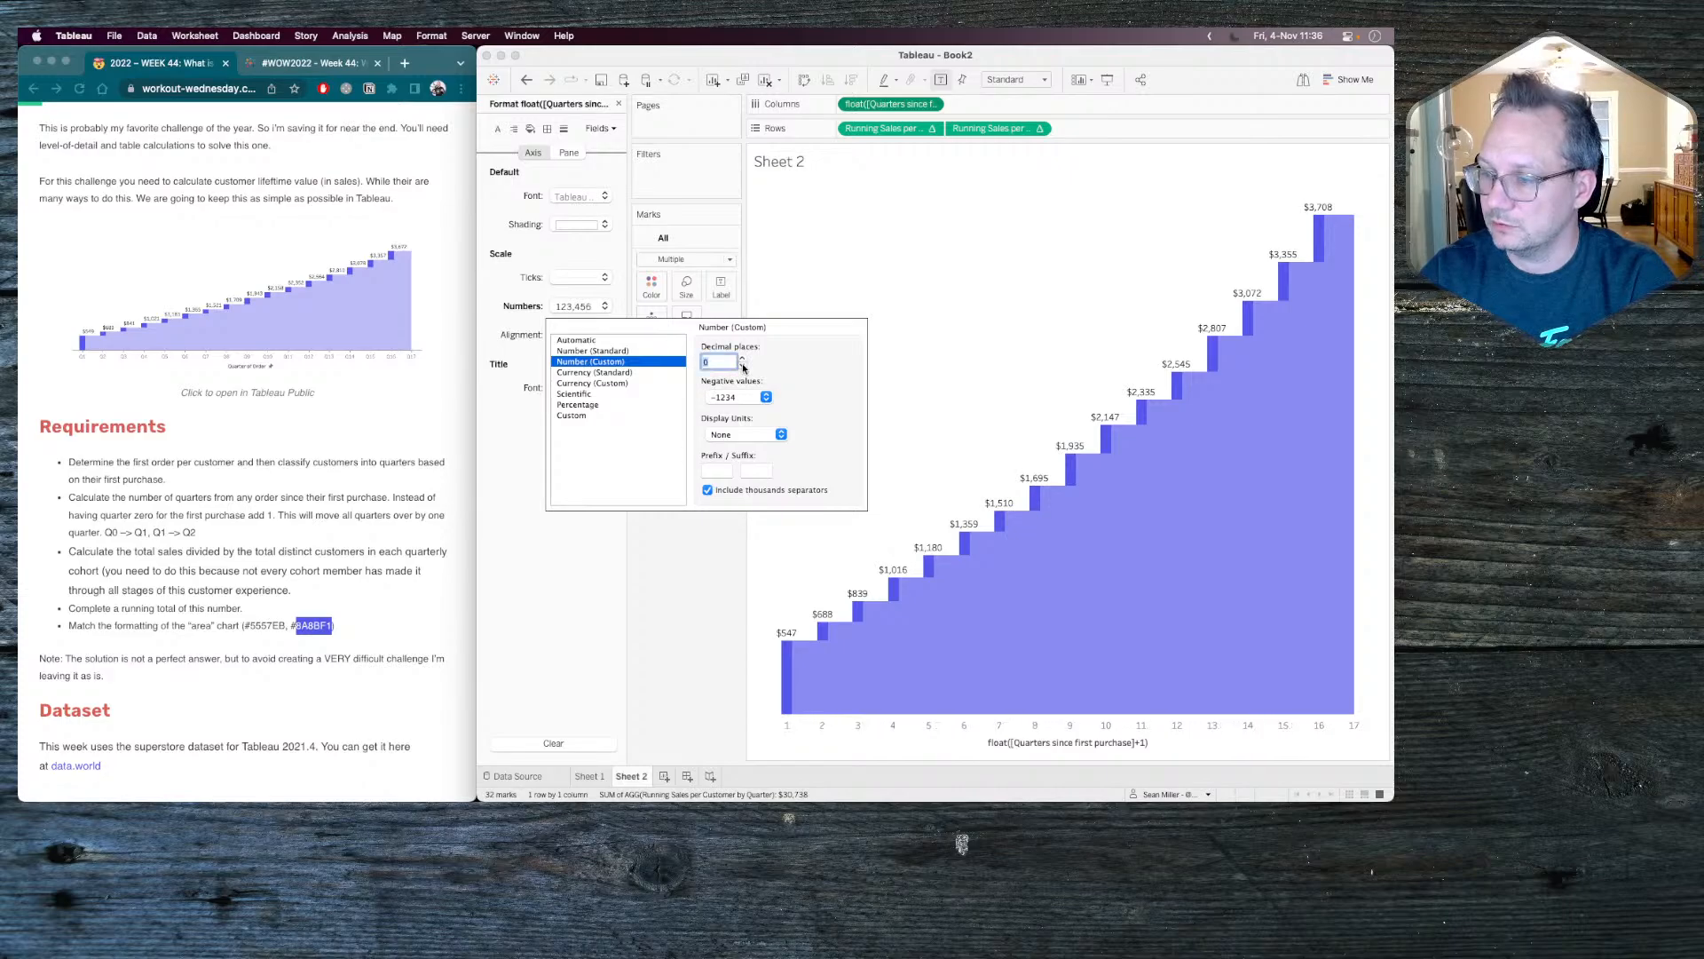
pyautogui.click(715, 471)
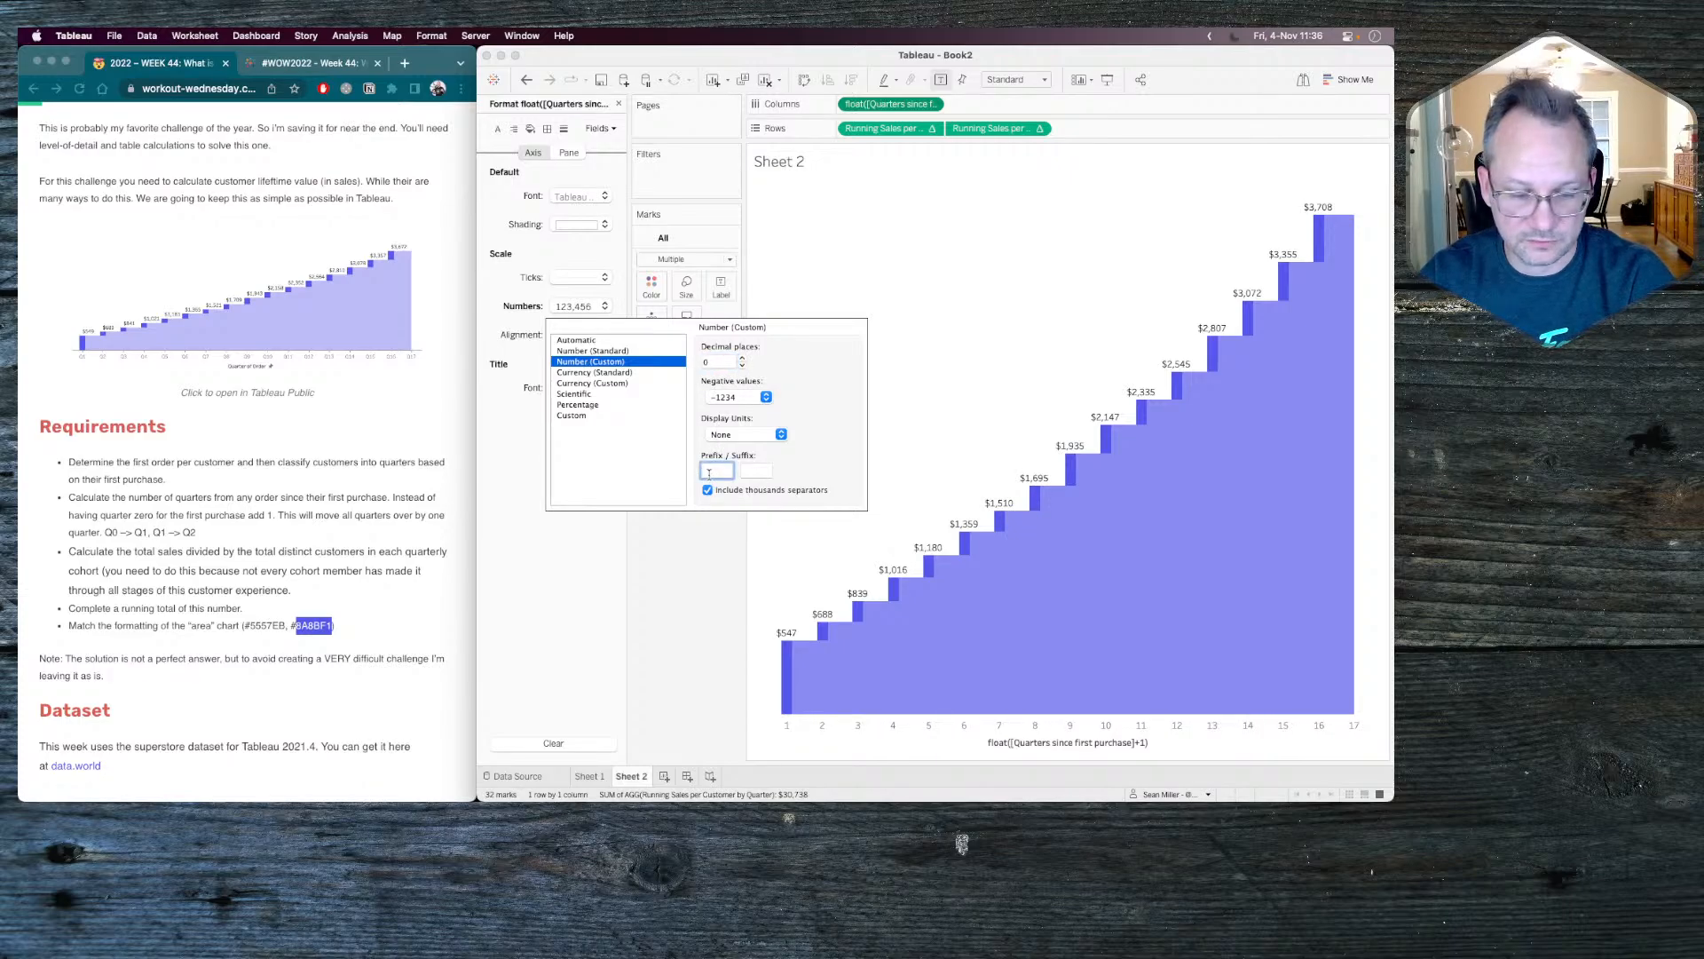
pyautogui.write('W')
pyautogui.click(676, 737)
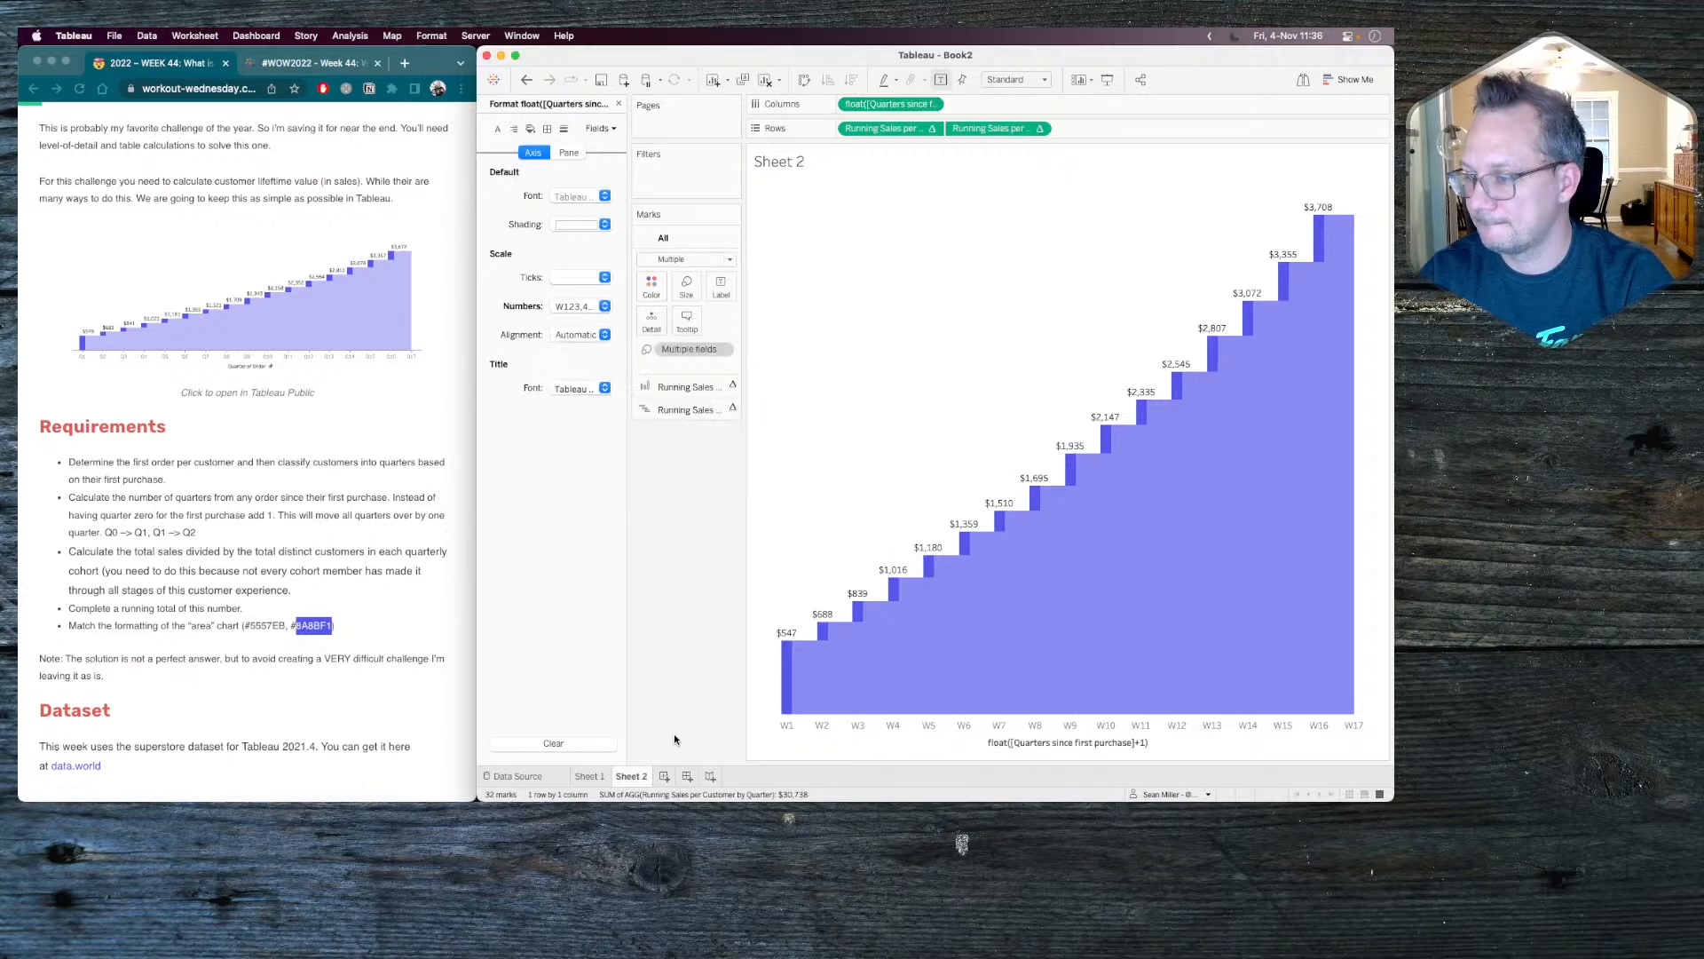
# Clear the title of the float([Quarters since first purchase]+1) axis.
pyautogui.doubleClick(897, 732)
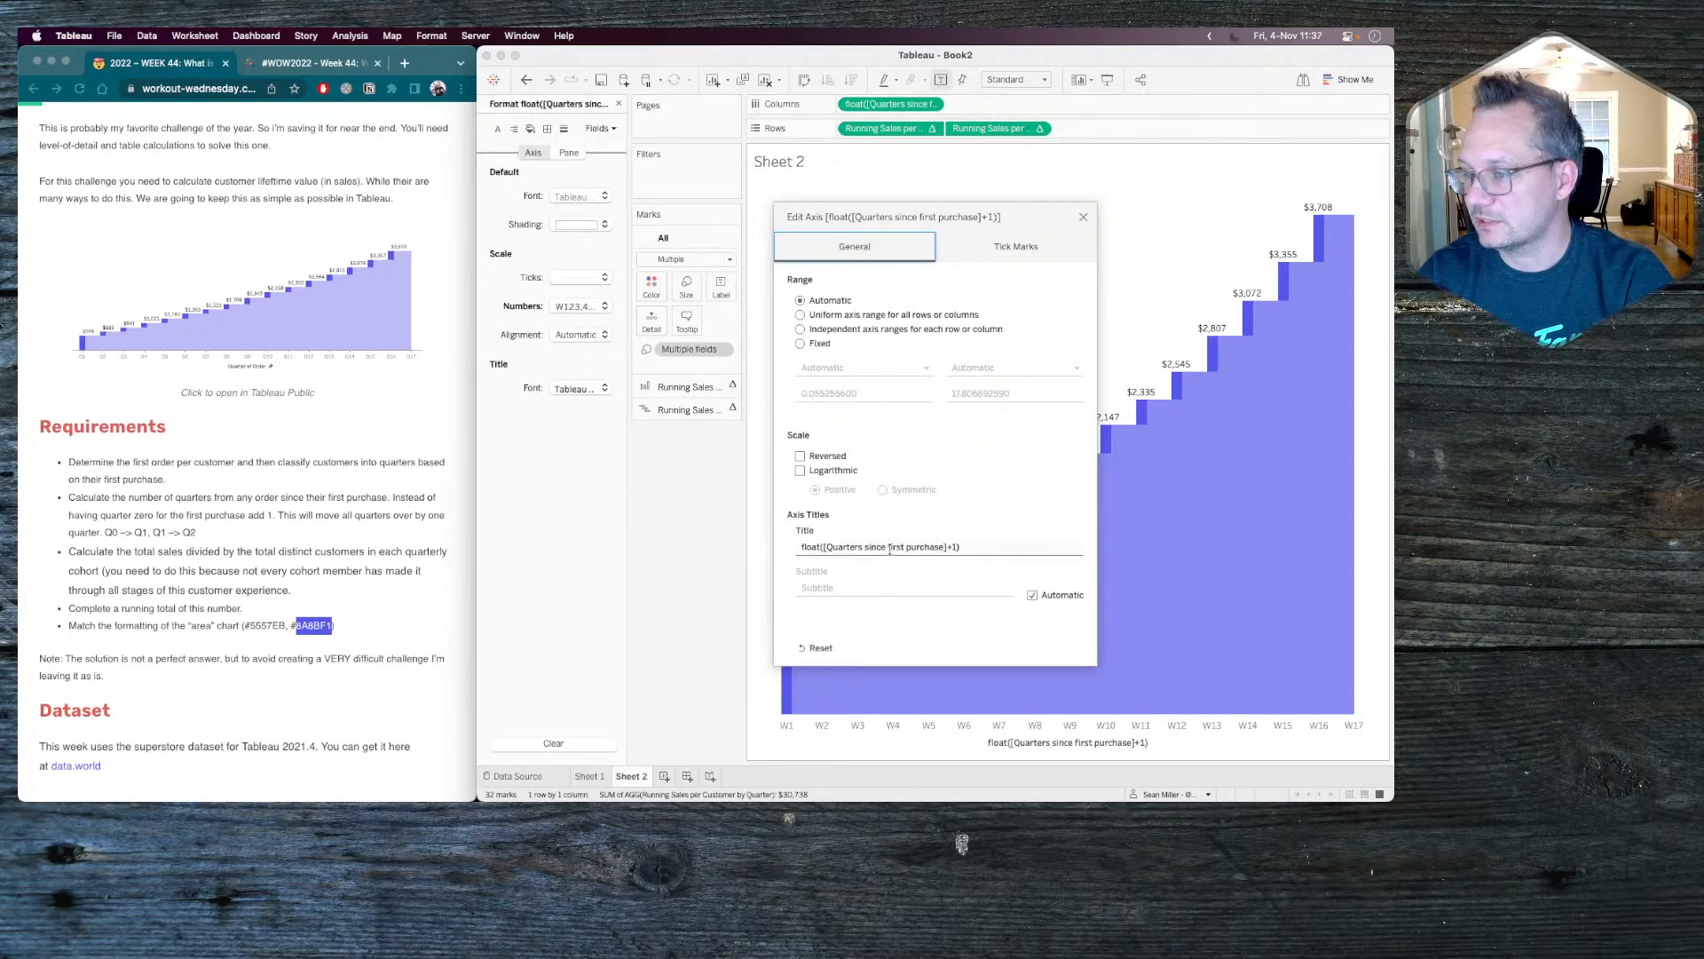
pyautogui.press('BackSpace')
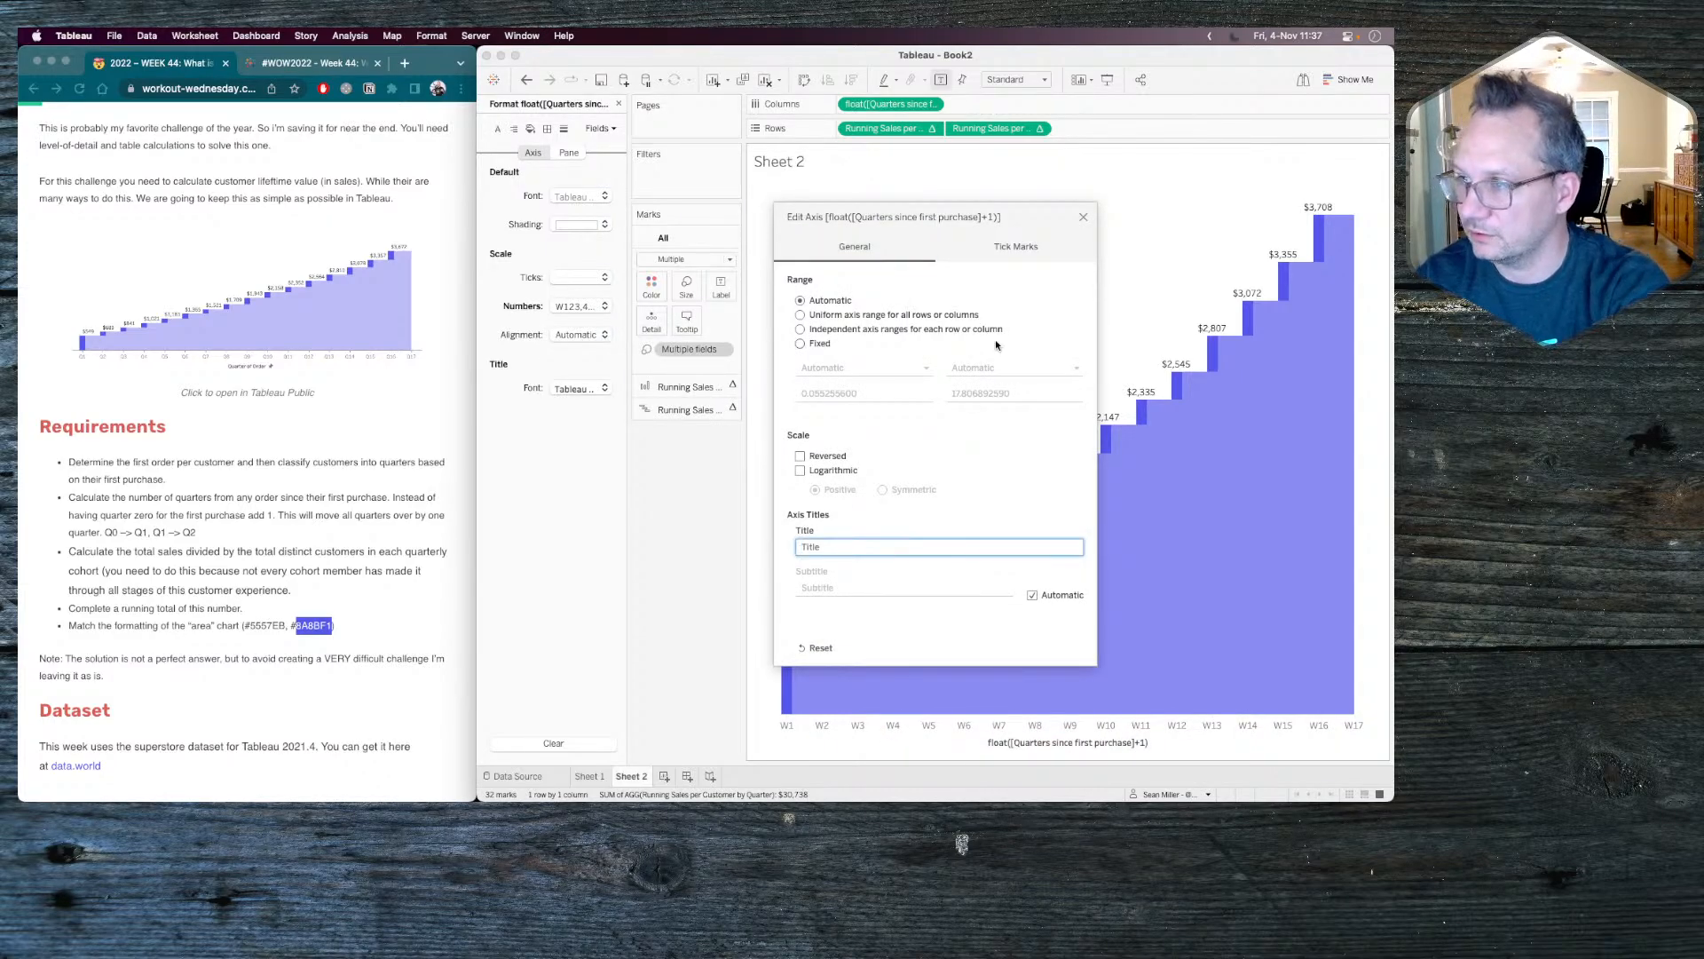
pyautogui.click(1083, 216)
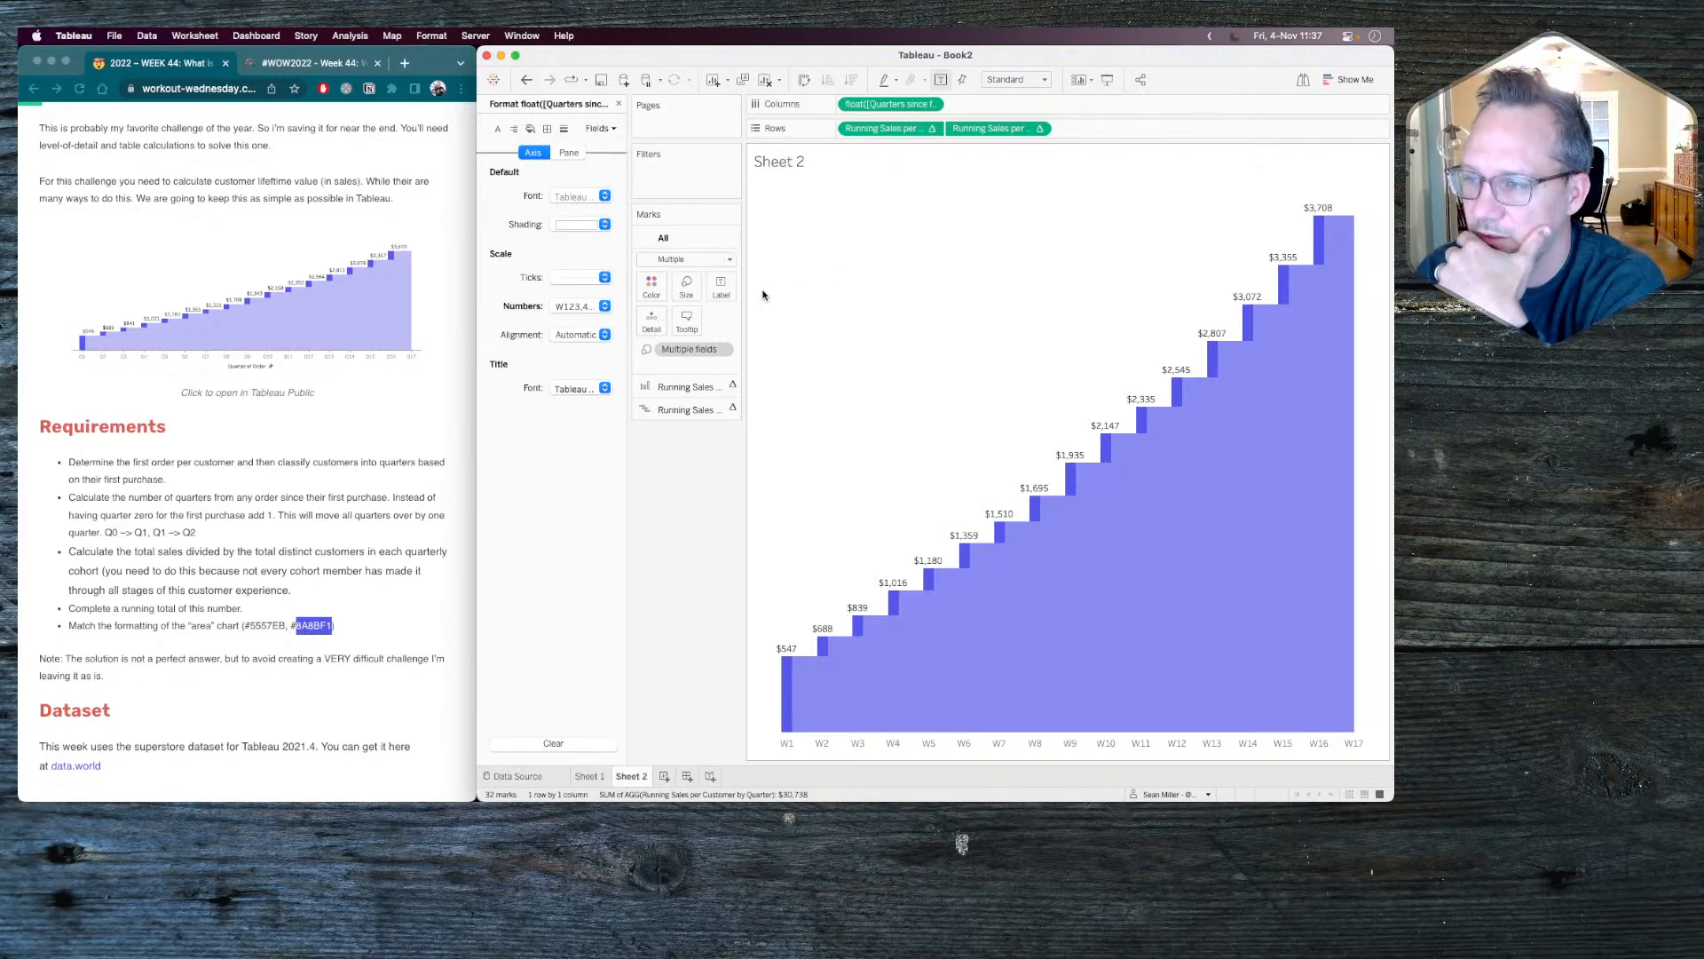
# Set the horizontal alignment of the Gantt bar mark labels to Right.
pyautogui.click(696, 411)
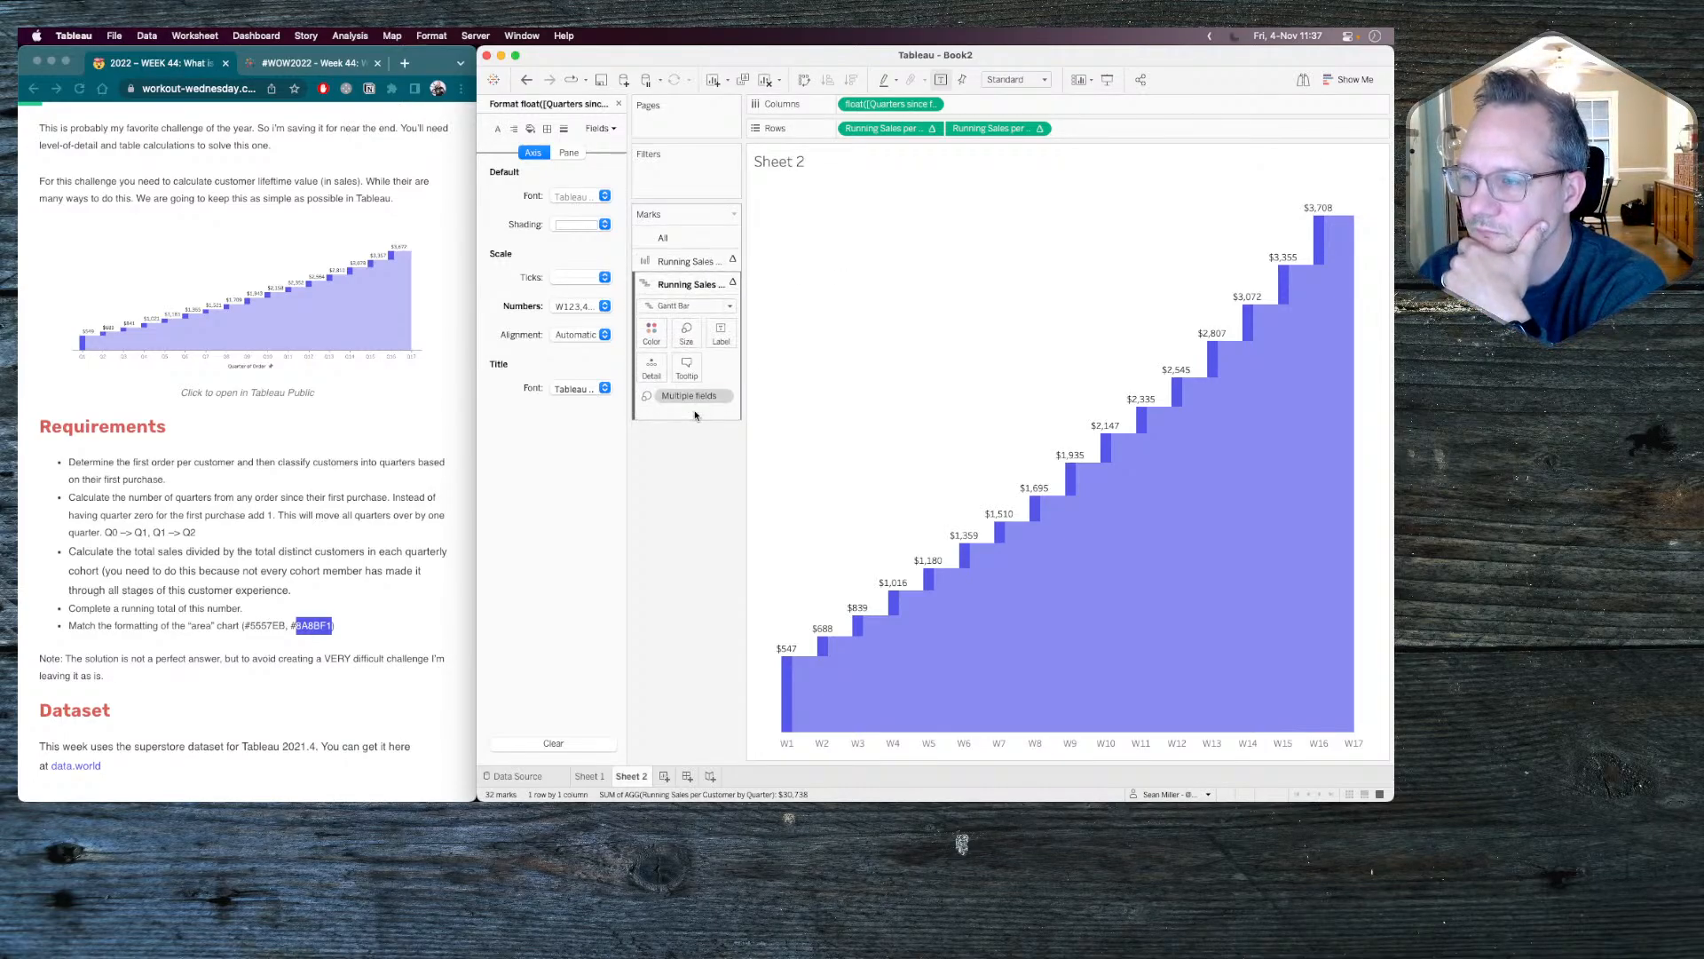
pyautogui.click(721, 332)
pyautogui.click(795, 452)
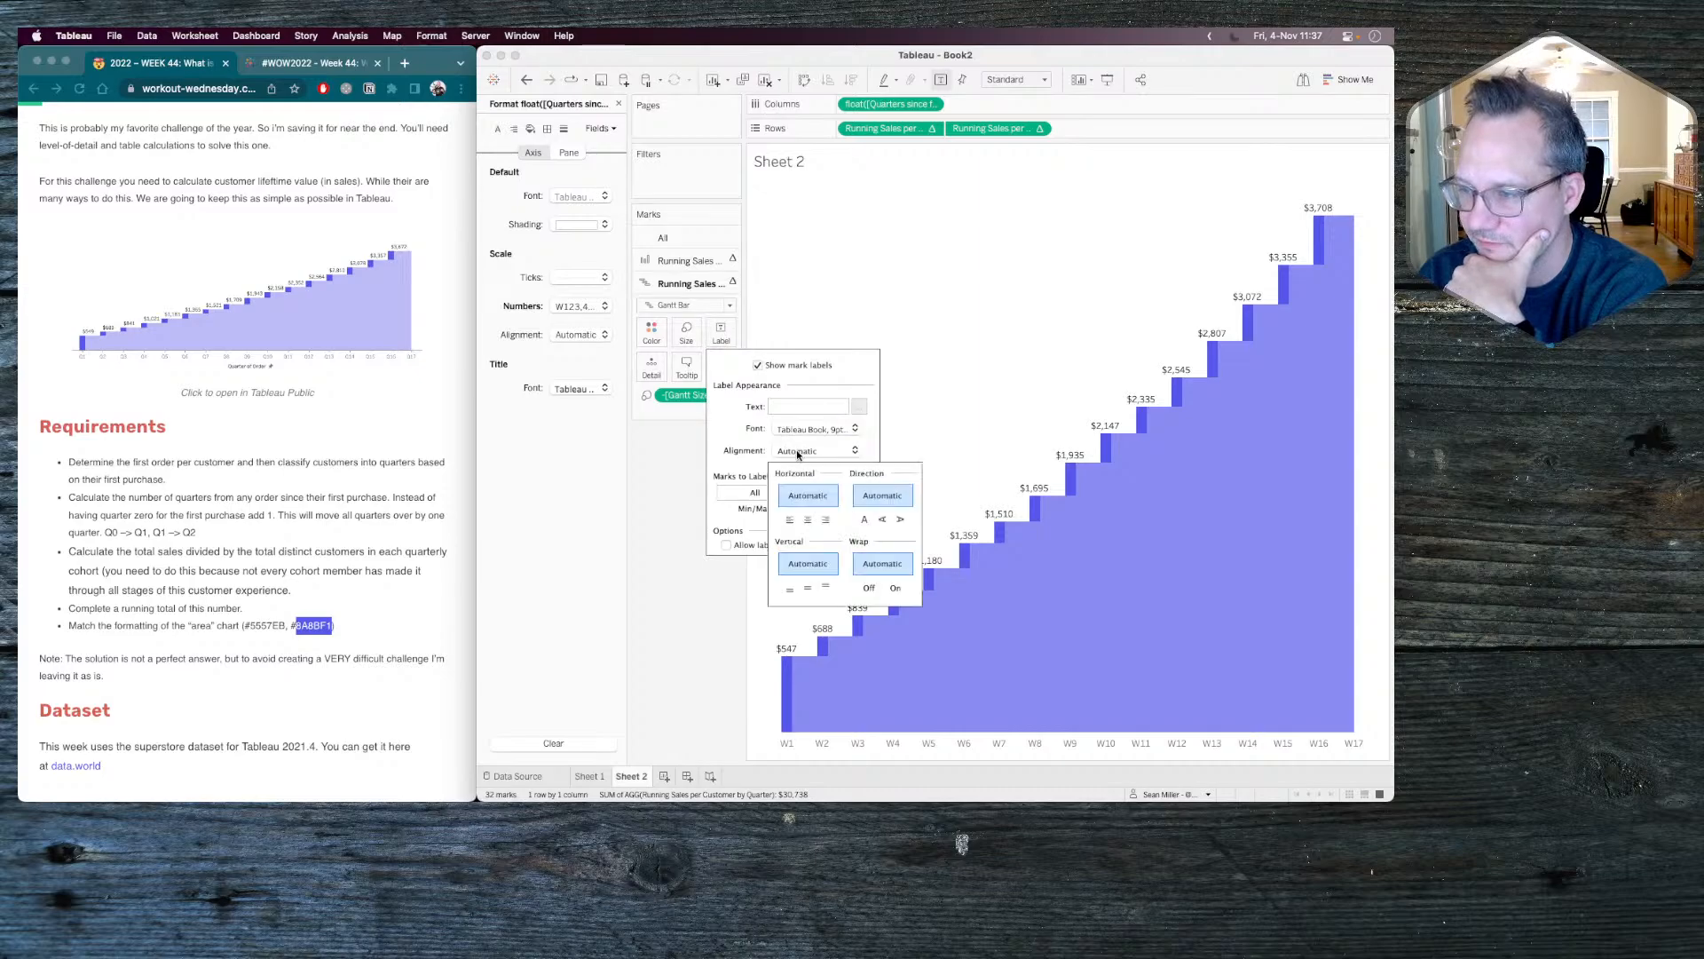
pyautogui.click(825, 519)
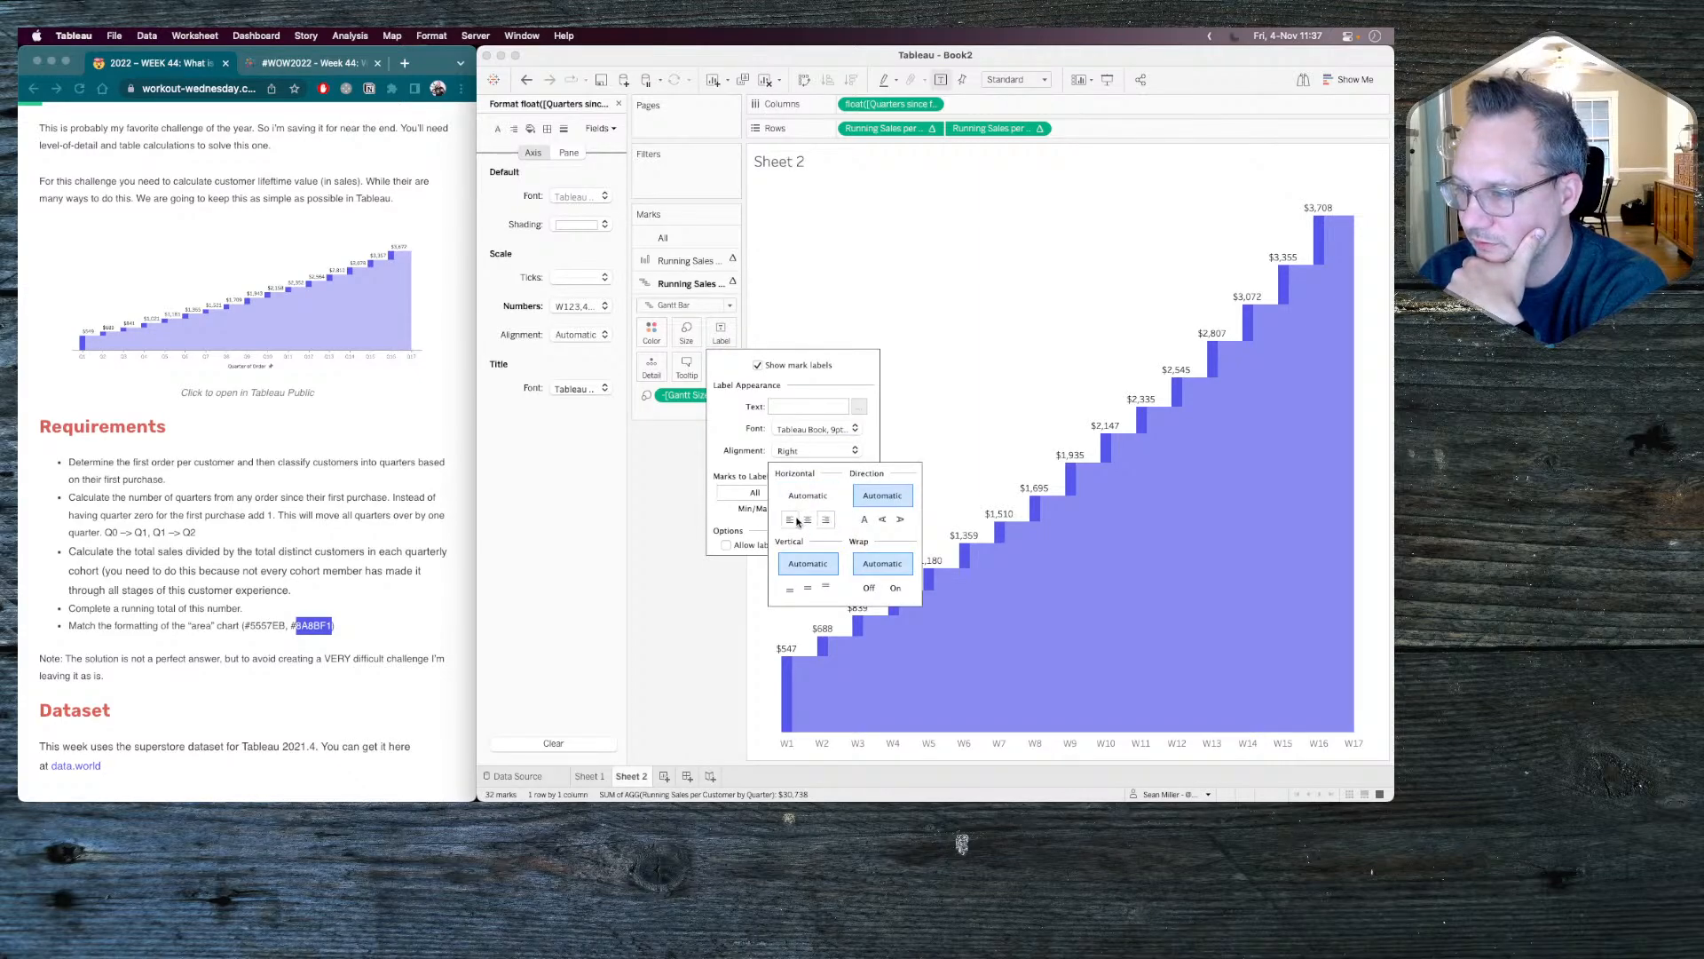
pyautogui.click(789, 520)
pyautogui.click(808, 520)
pyautogui.click(824, 521)
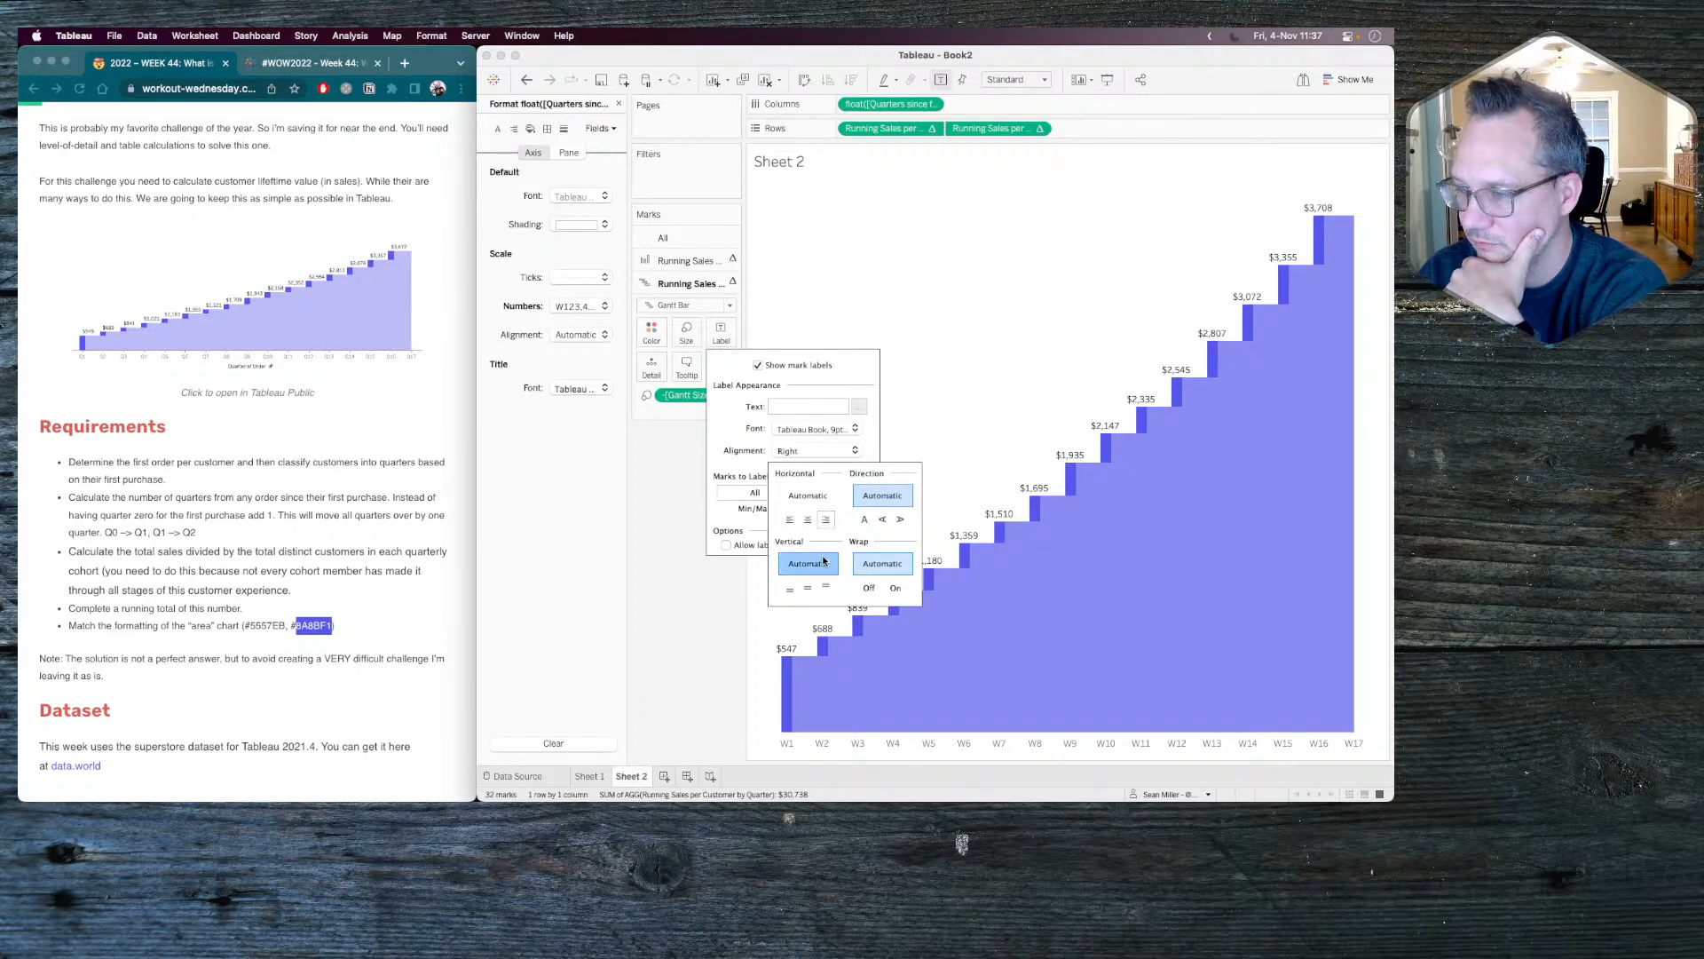
pyautogui.click(705, 495)
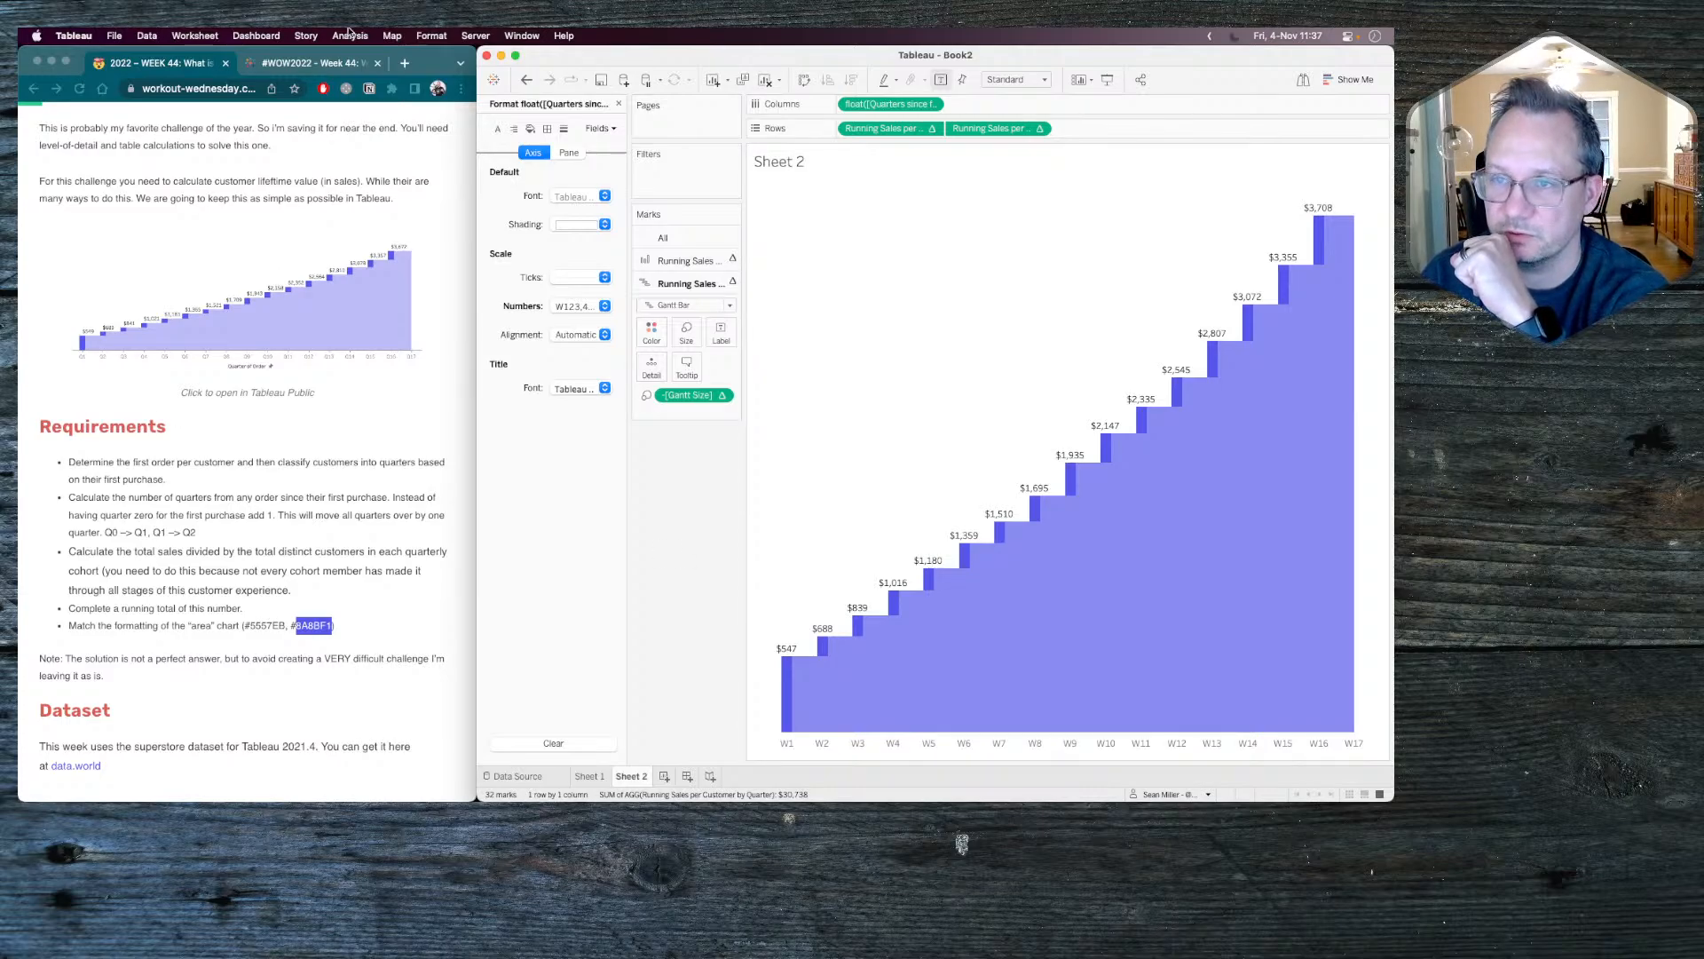
# Check a bar's tooltip in the reference chart in Chrome, and add Running Sales per Customer by Quarter to the tooltip of all marks in Tableau.
pyautogui.click(313, 63)
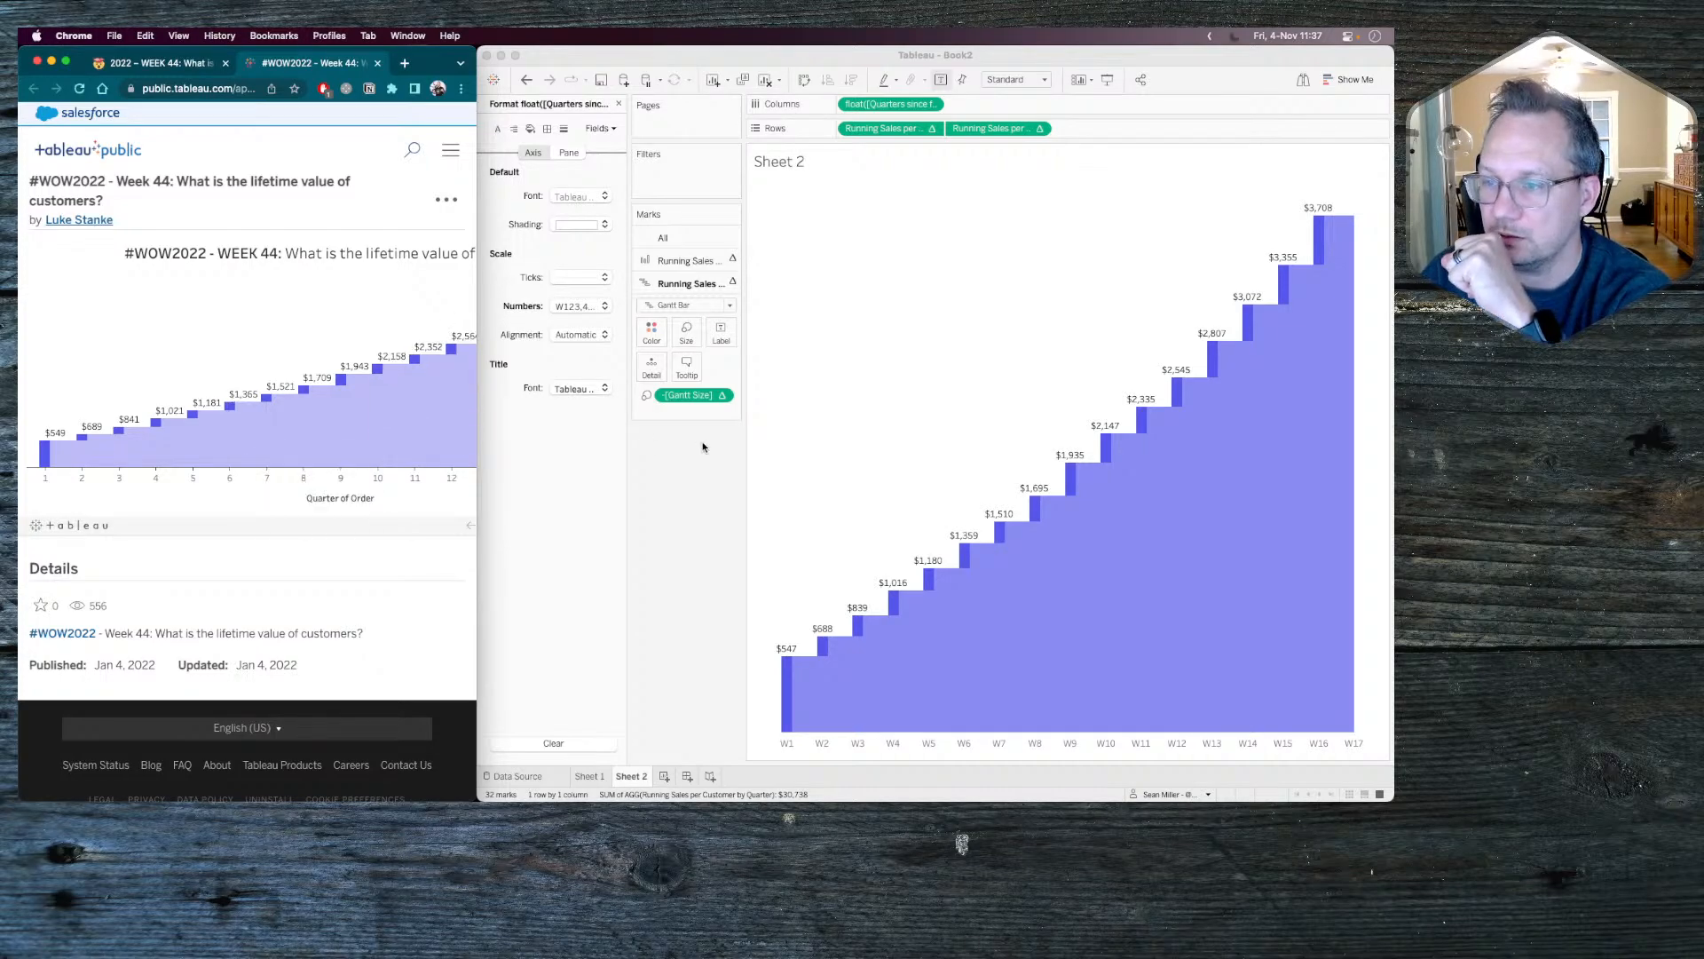
pyautogui.click(619, 104)
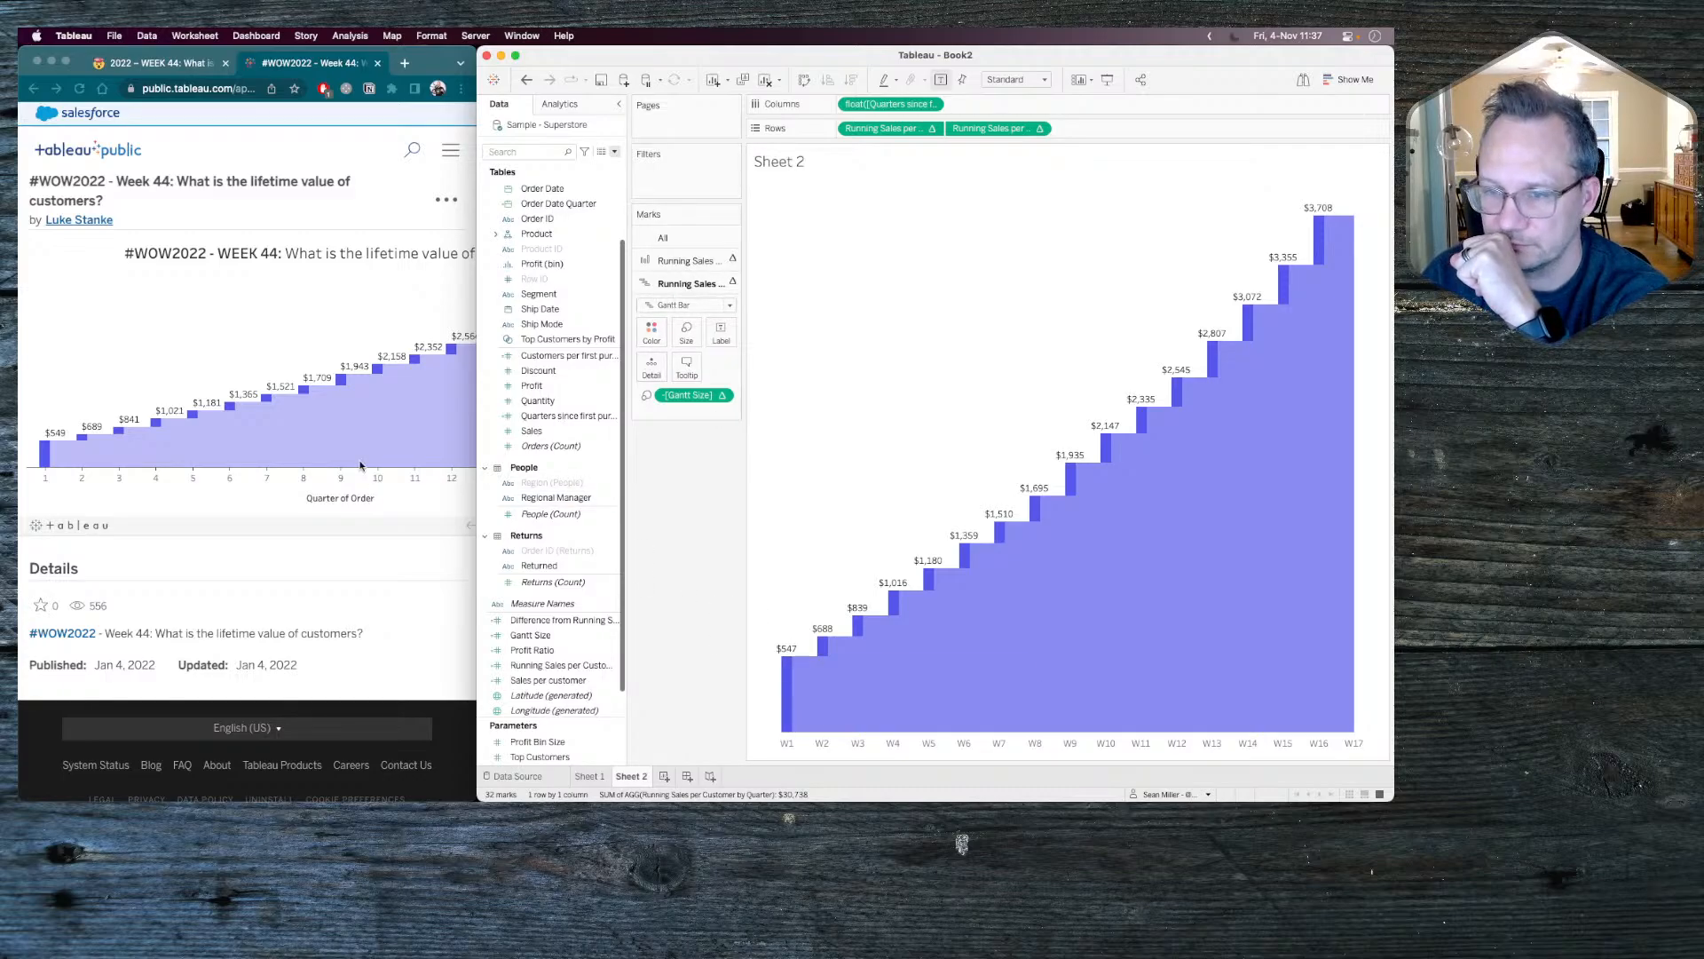
pyautogui.click(360, 465)
pyautogui.moveTo(269, 411)
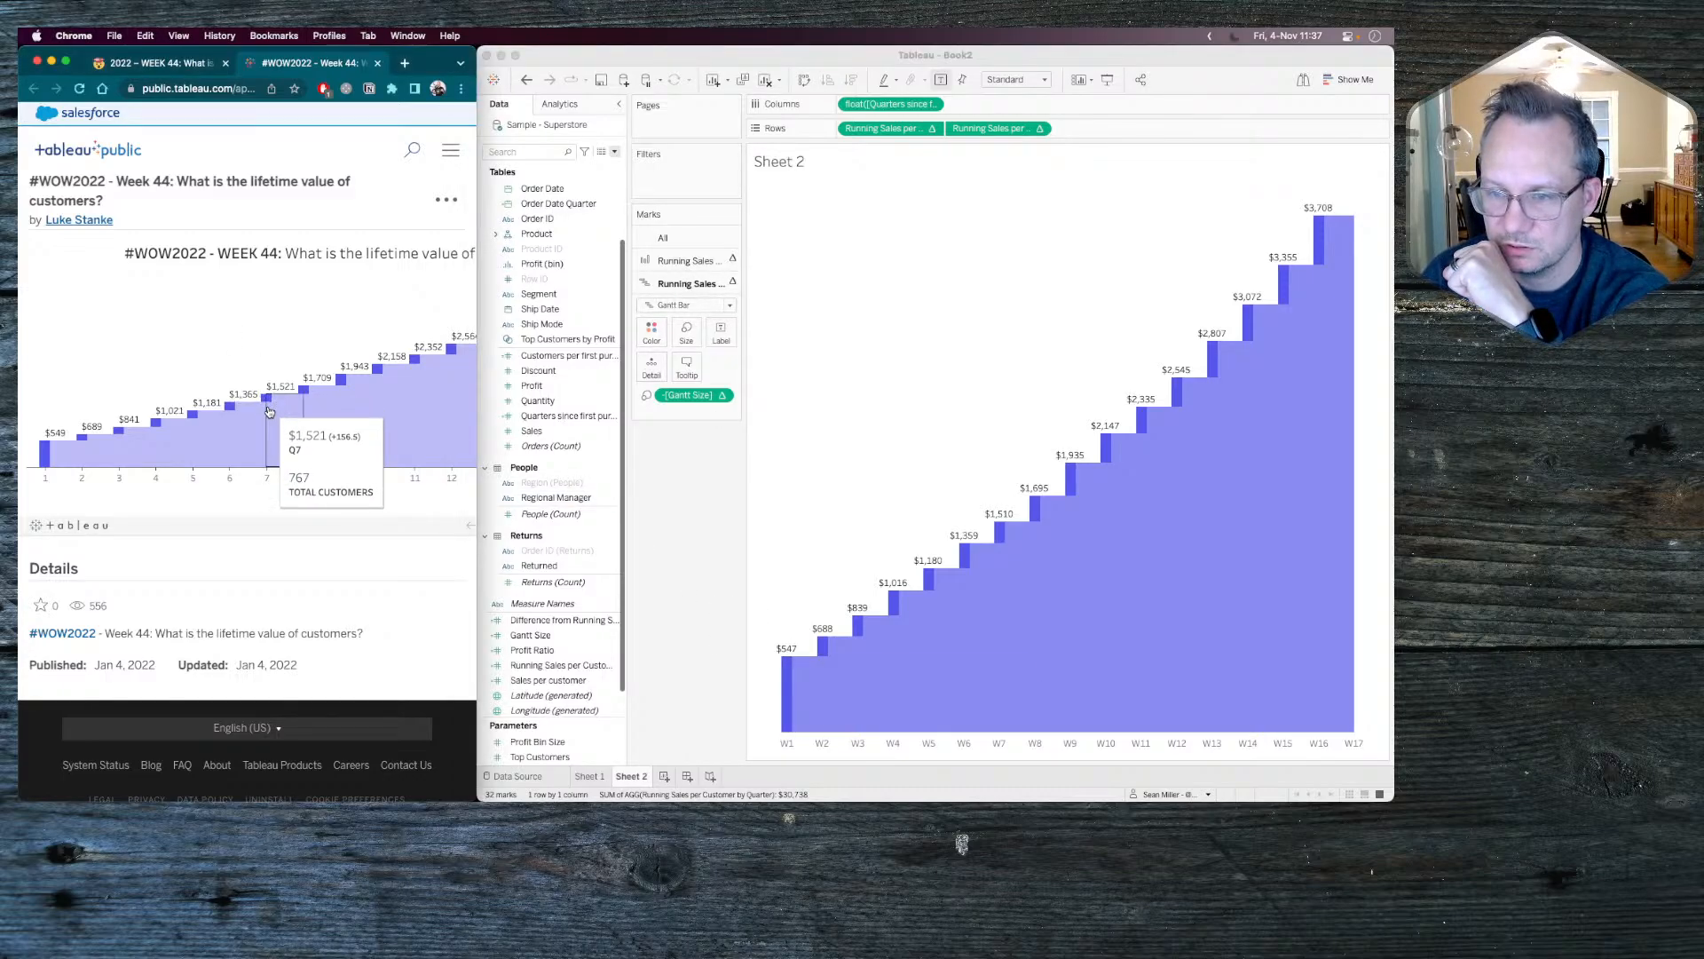
pyautogui.click(699, 242)
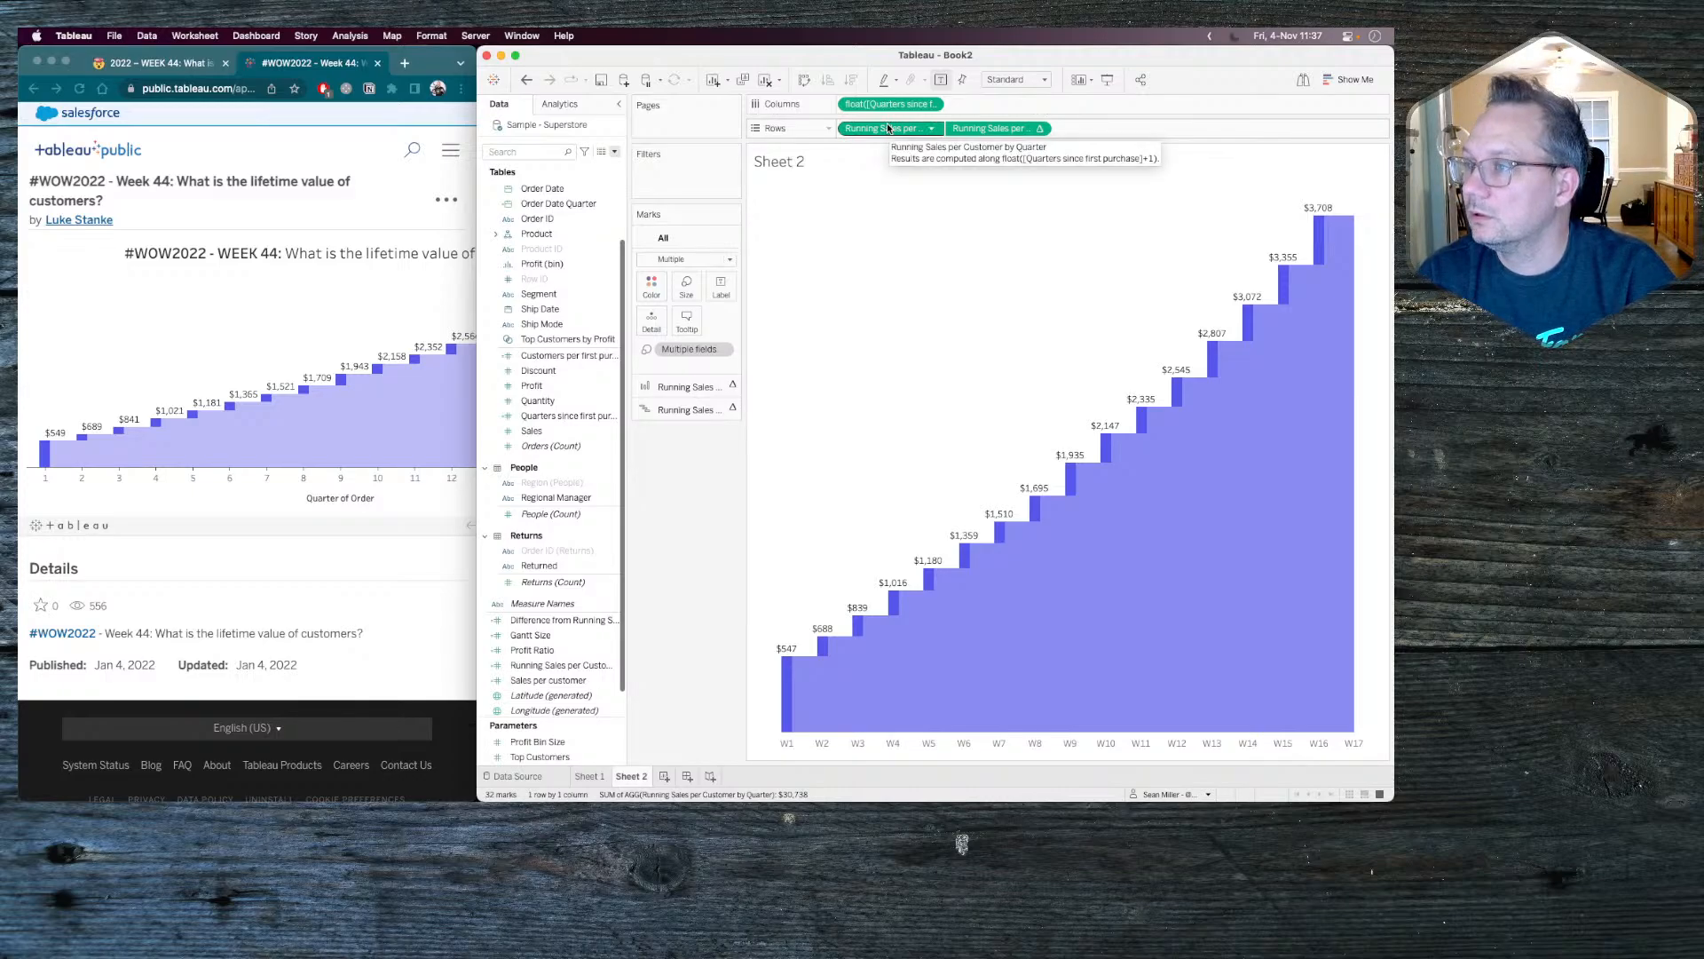
pyautogui.moveTo(888, 127); pyautogui.dragTo(688, 324)
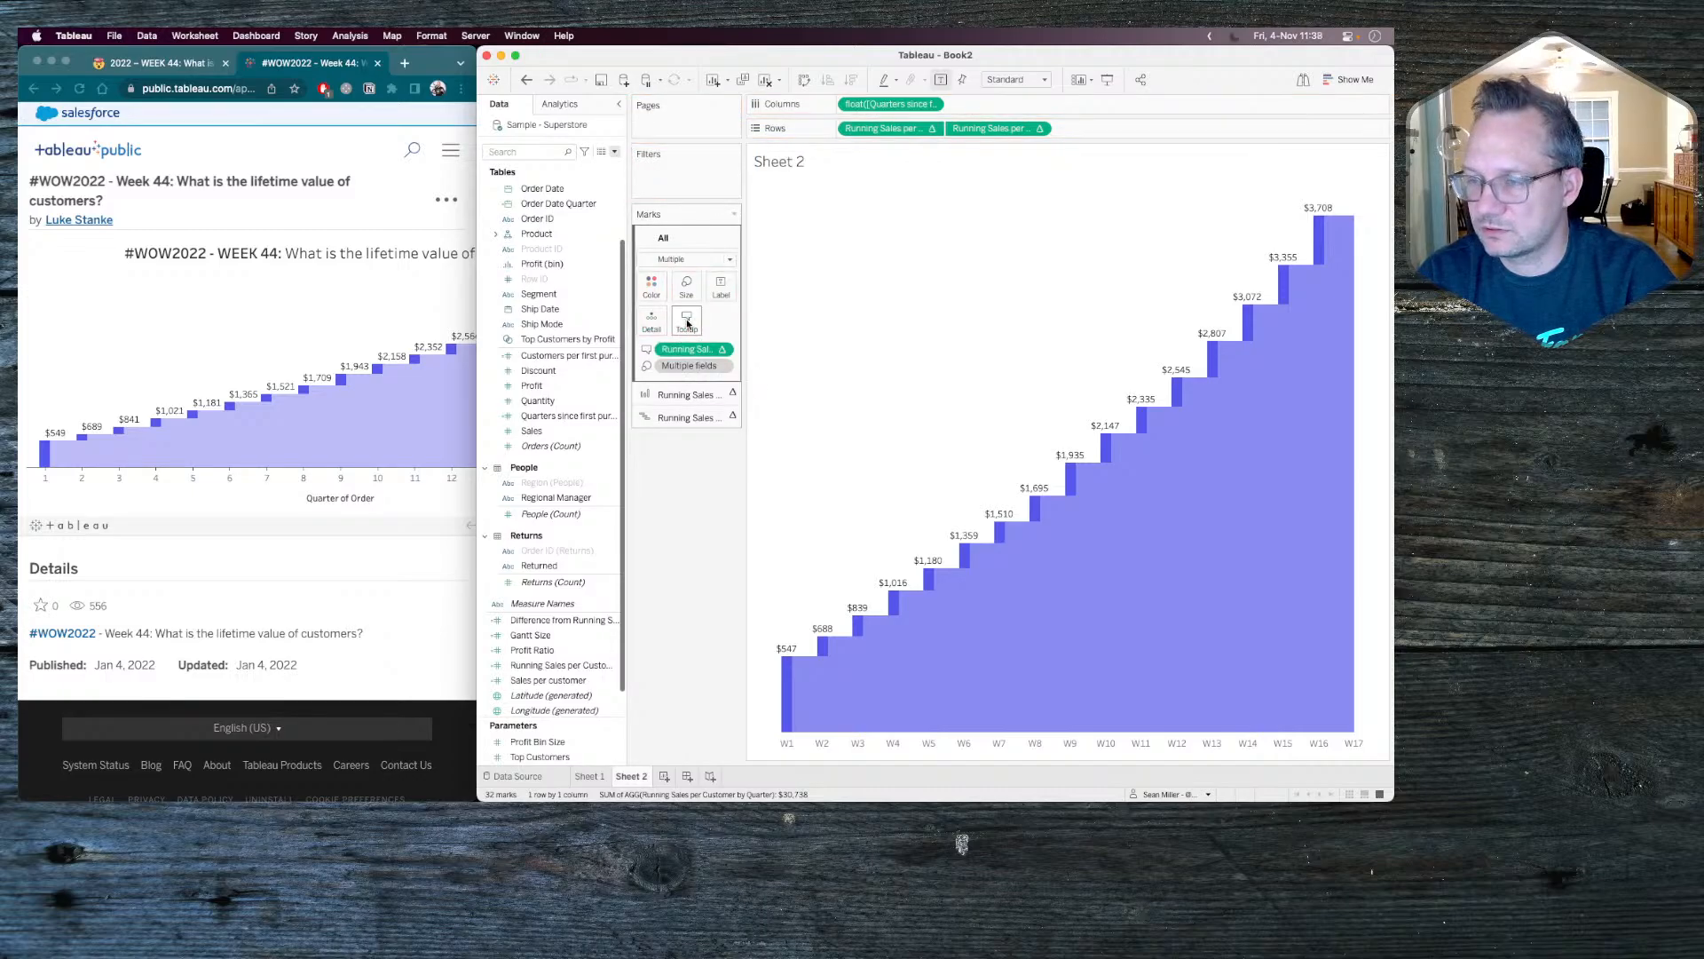
# Replace the tooltip text for all marks with only the Running Sales per Customer by Quarter field, disabling command buttons and selection by category.
pyautogui.click(688, 324)
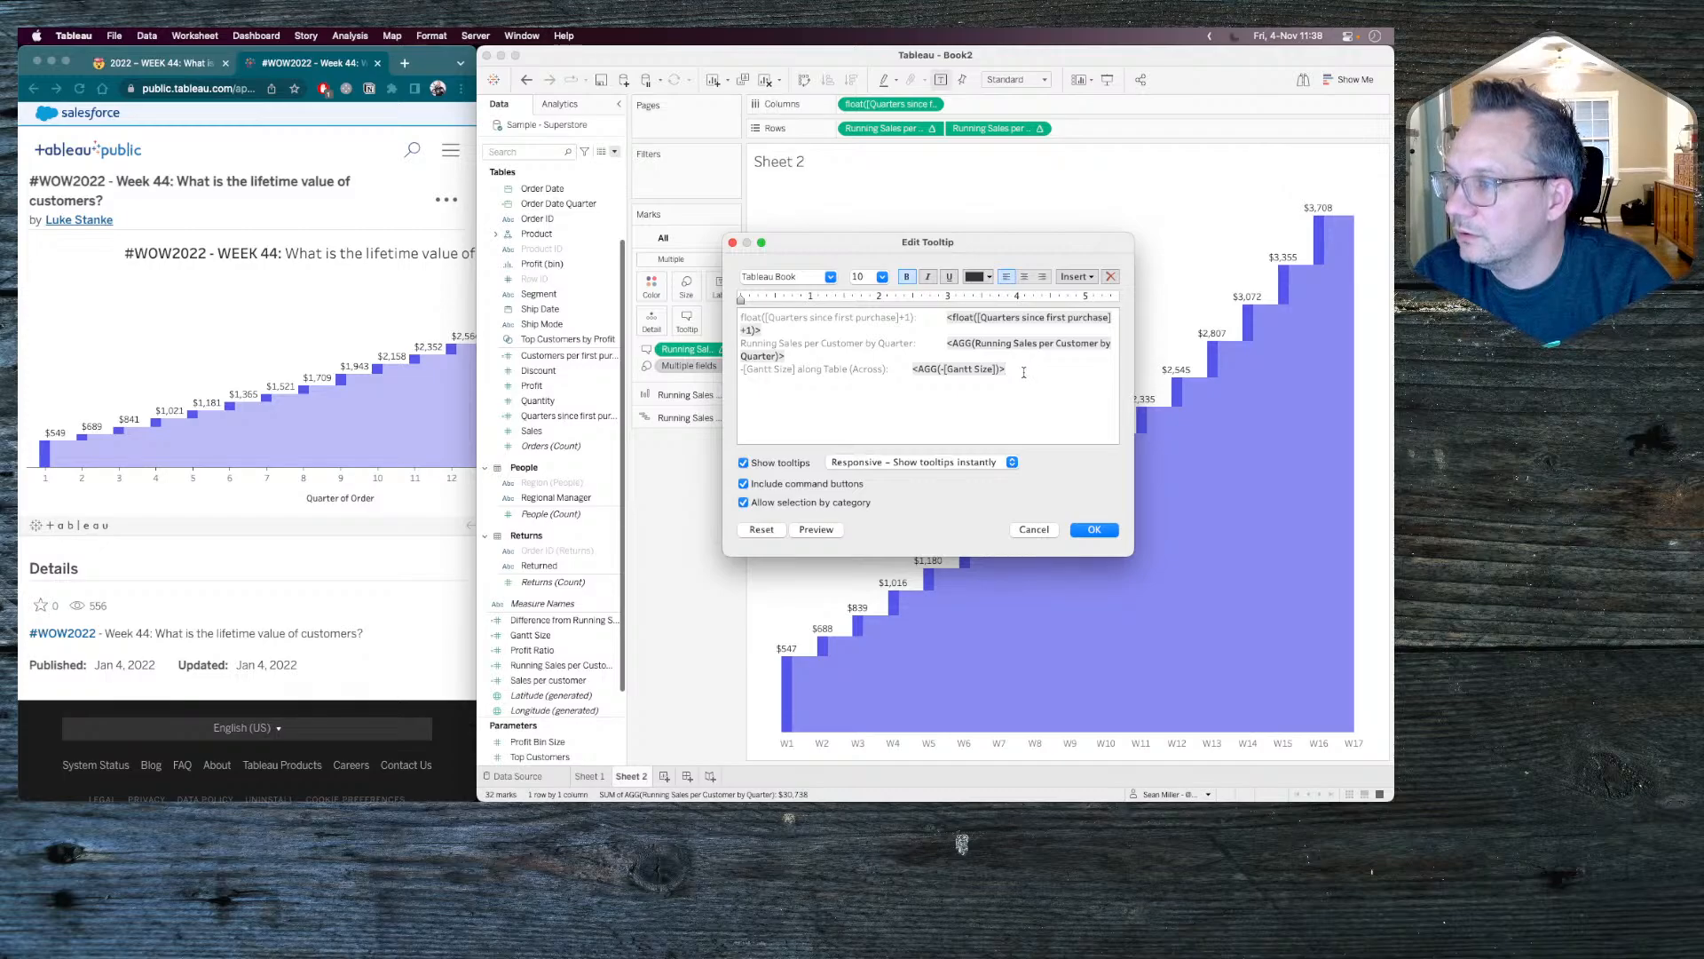
pyautogui.moveTo(1023, 372); pyautogui.dragTo(744, 312)
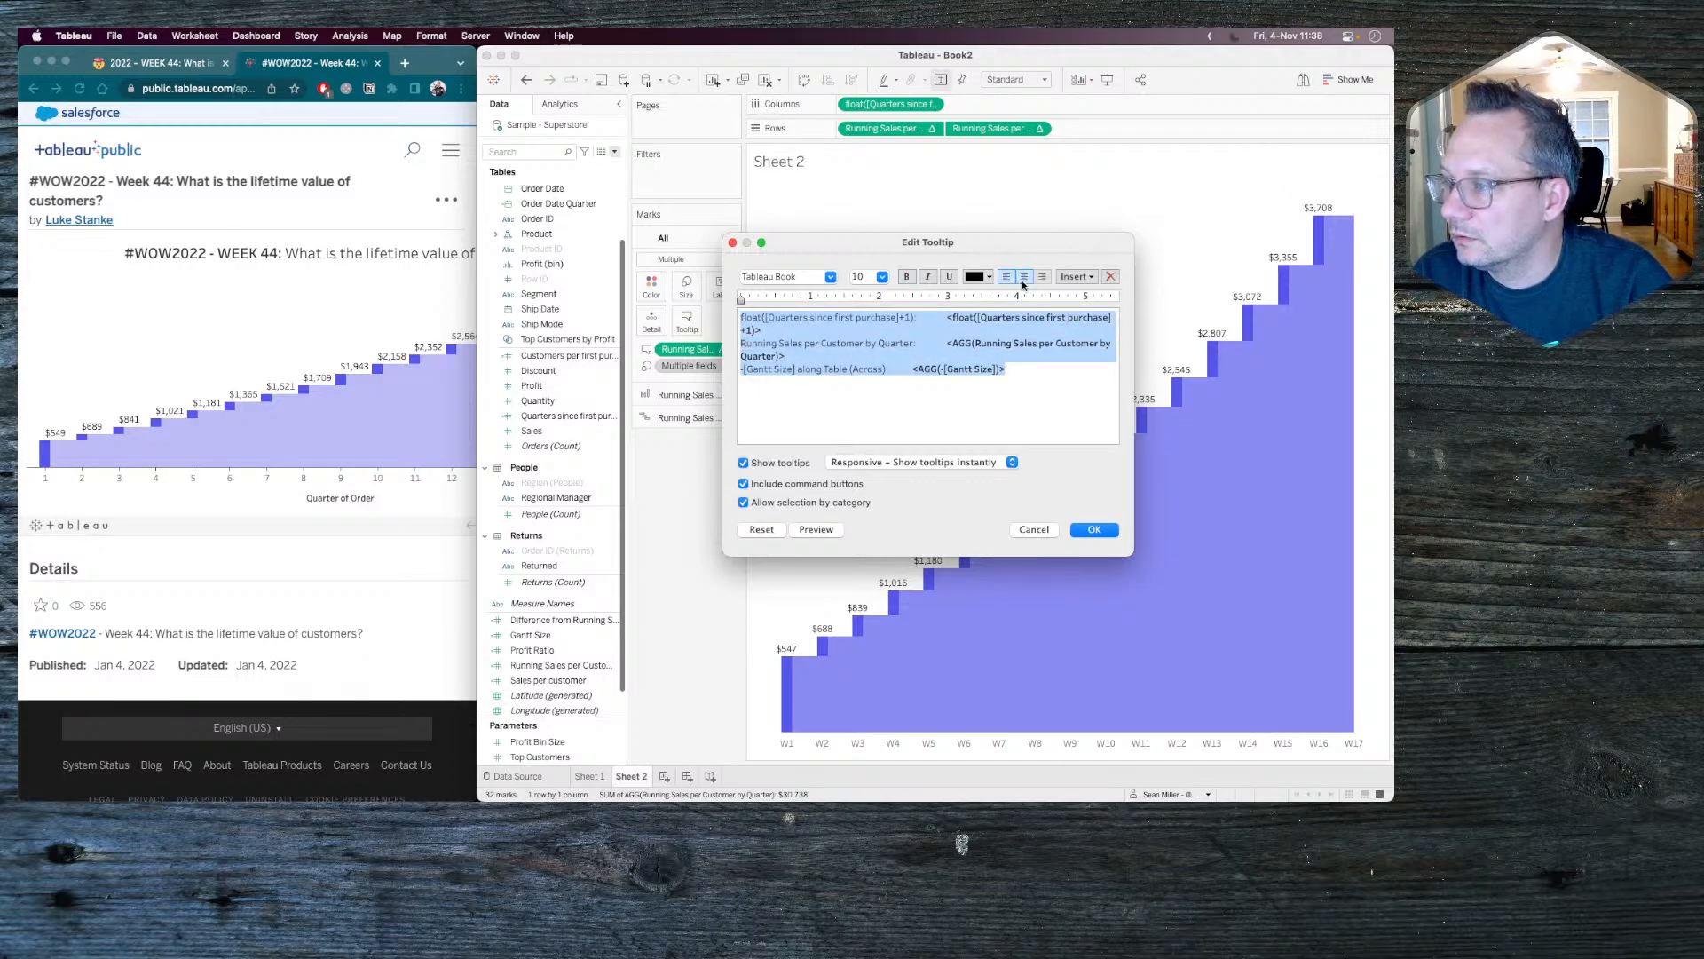
pyautogui.click(1075, 278)
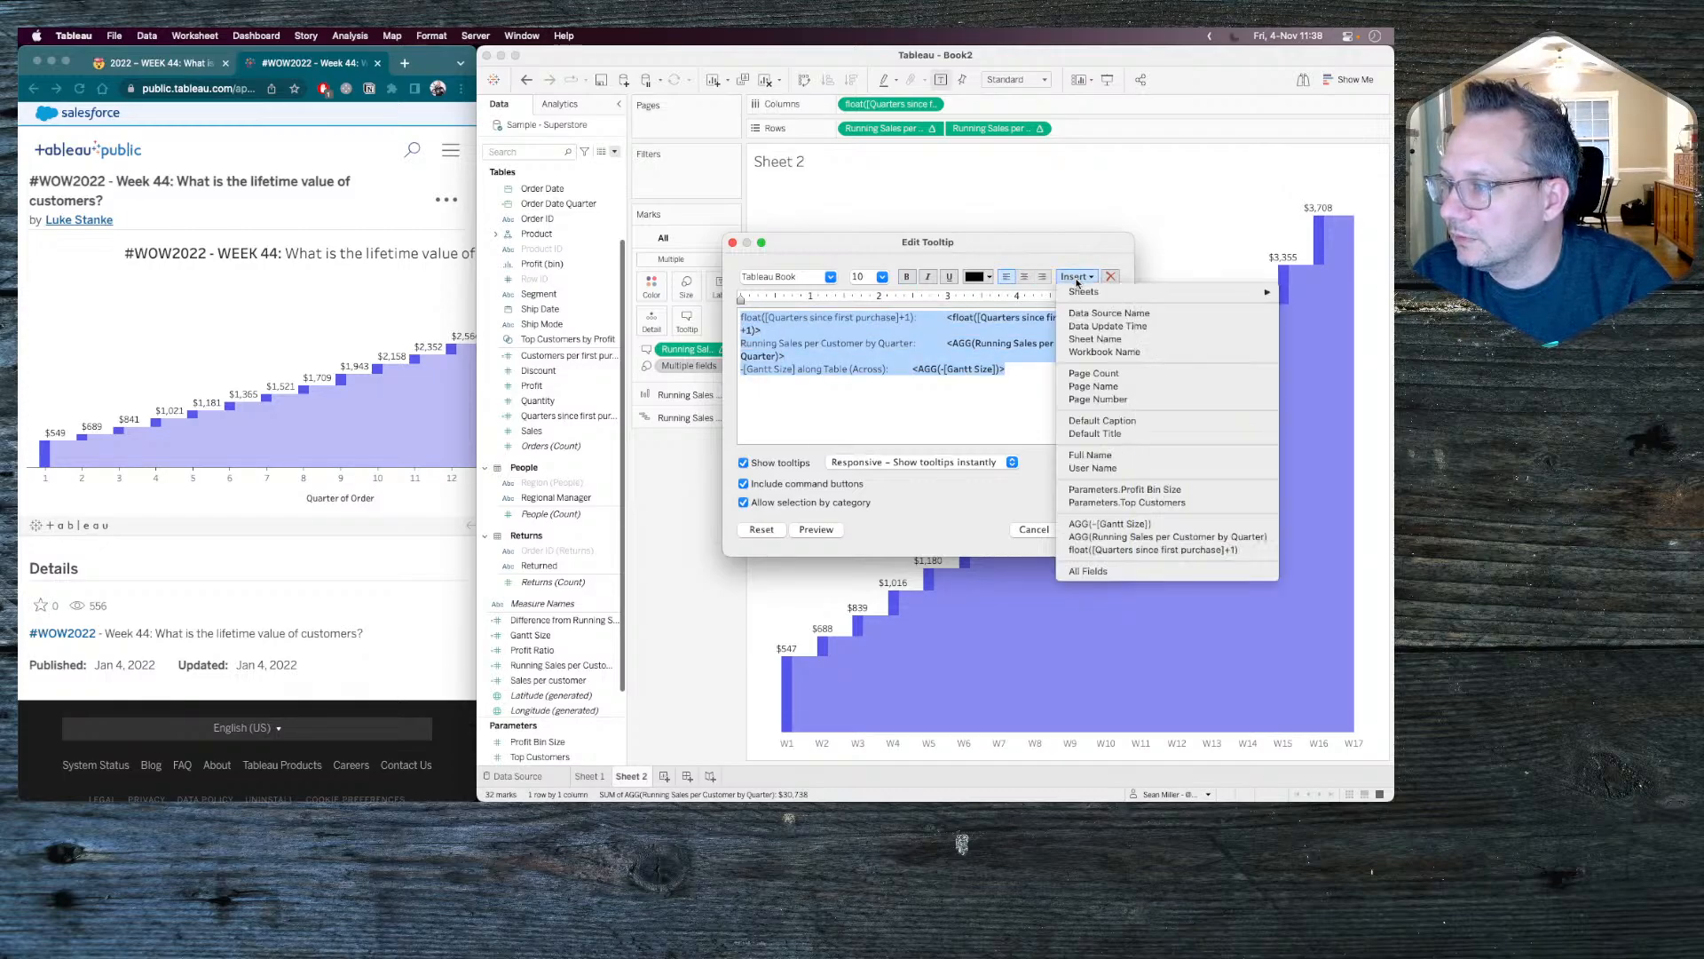
pyautogui.click(1118, 537)
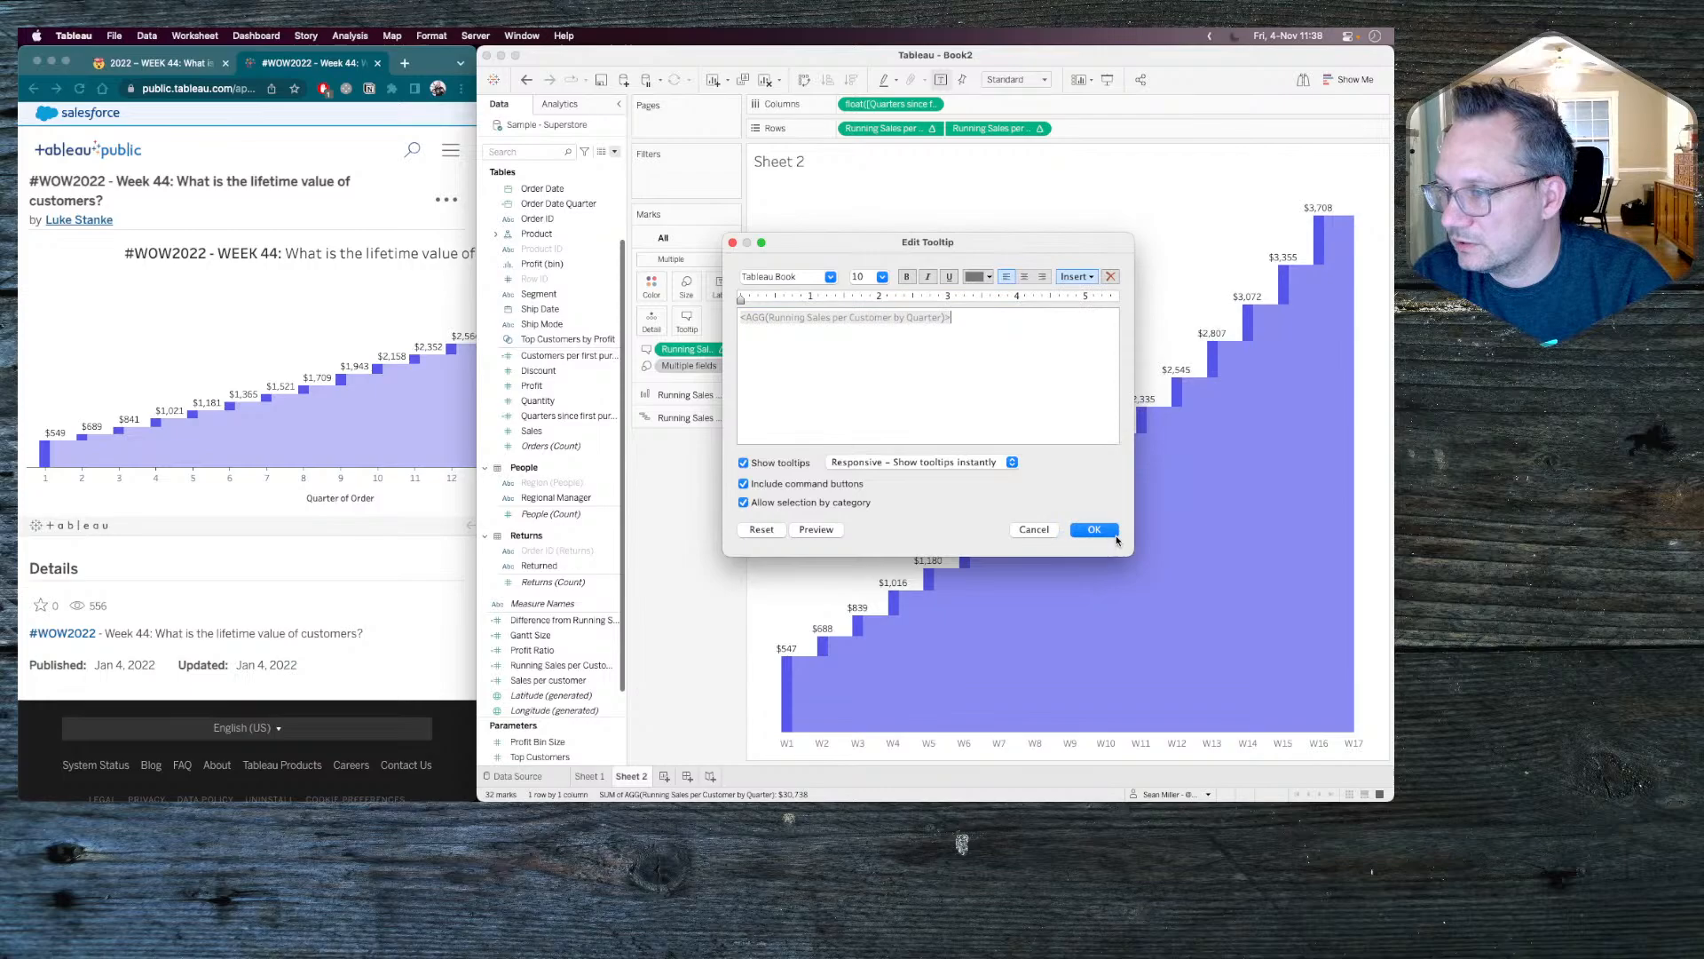
pyautogui.click(763, 483)
pyautogui.click(764, 502)
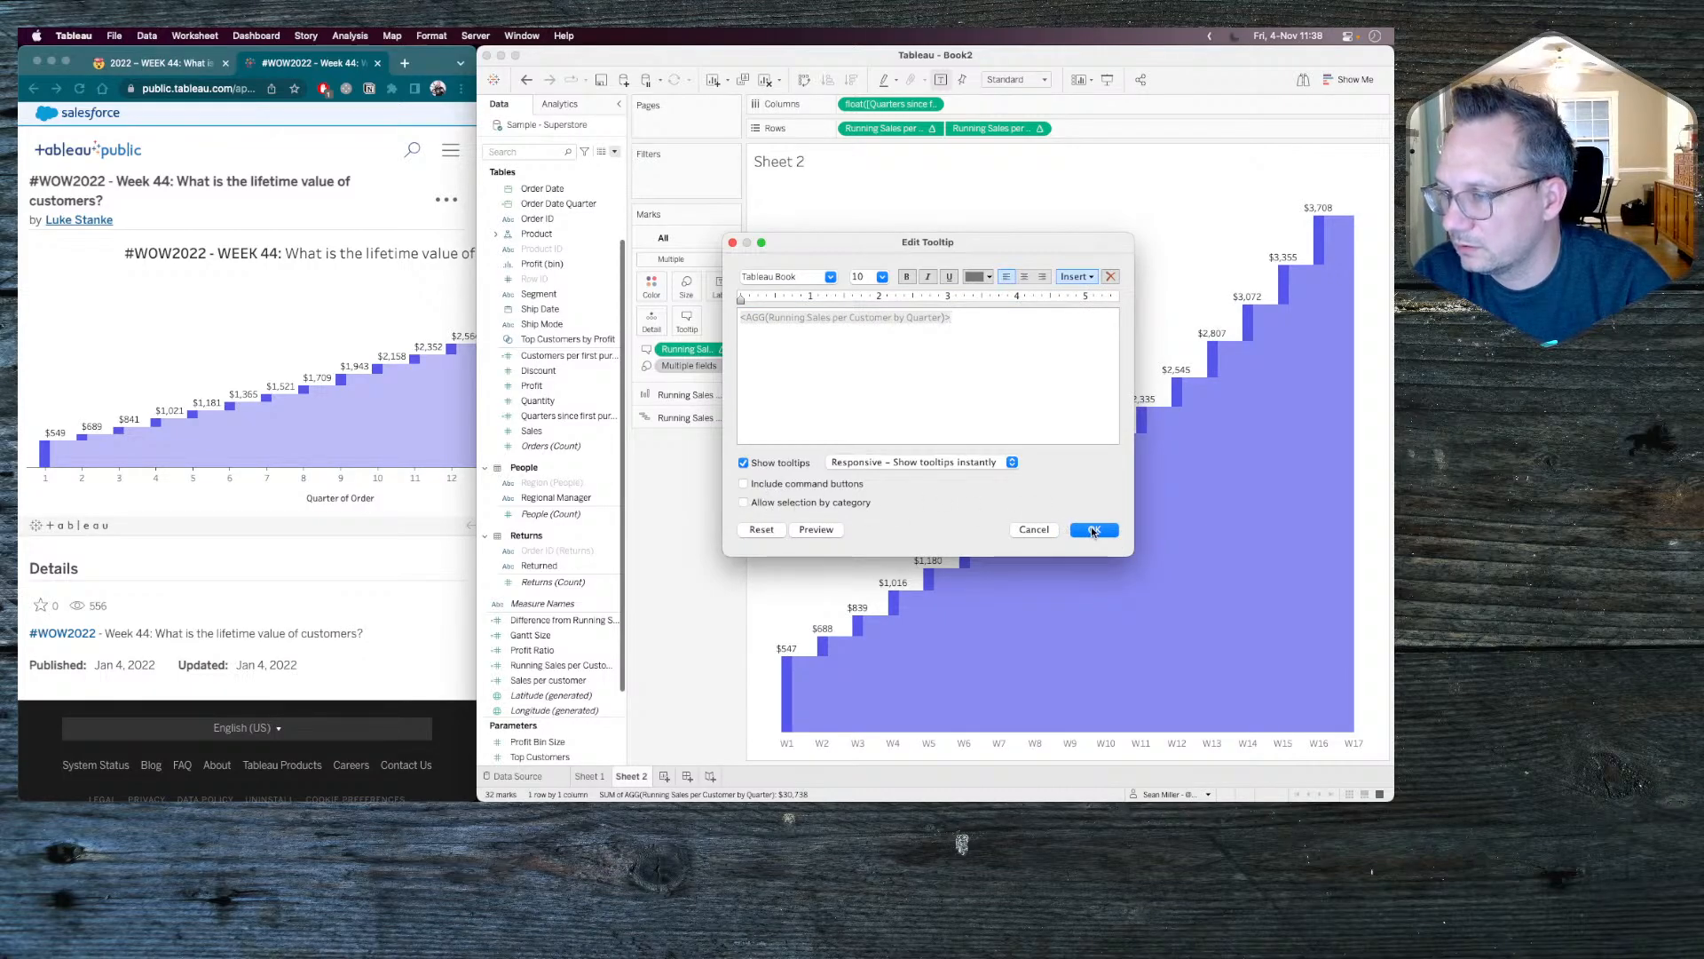
pyautogui.click(1094, 530)
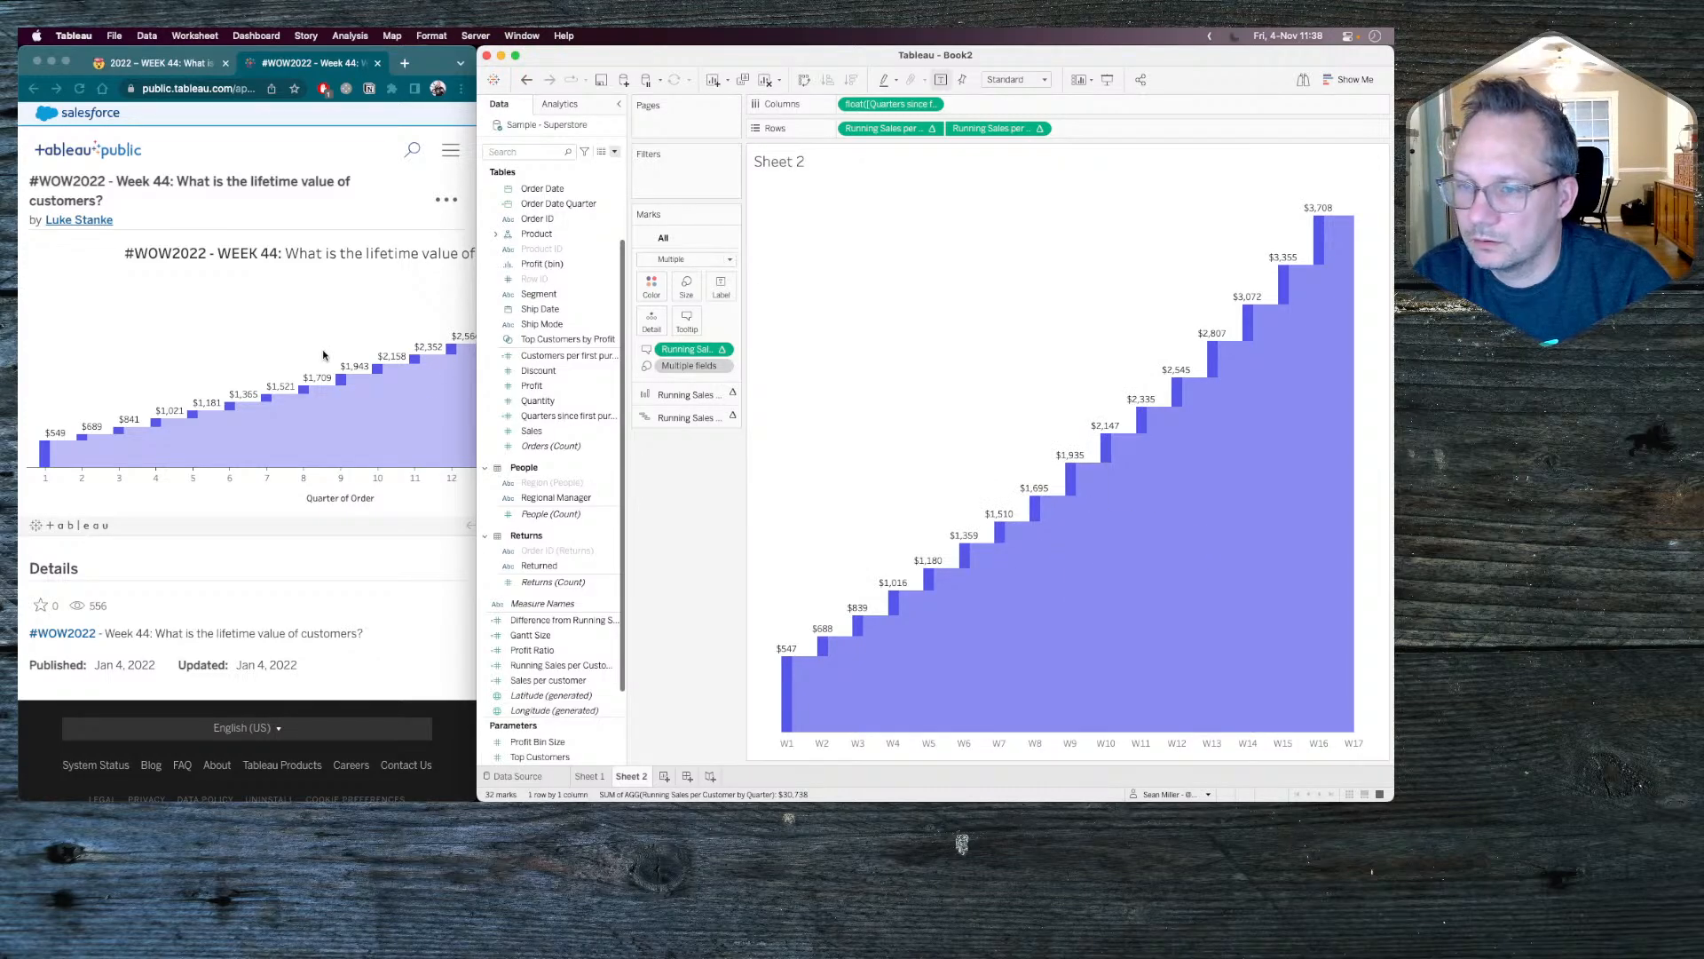
# Check the reference chart in Chrome, and insert float([Quarters since first purchase]+1) on a new line of the all-marks tooltip in Tableau.
pyautogui.click(349, 330)
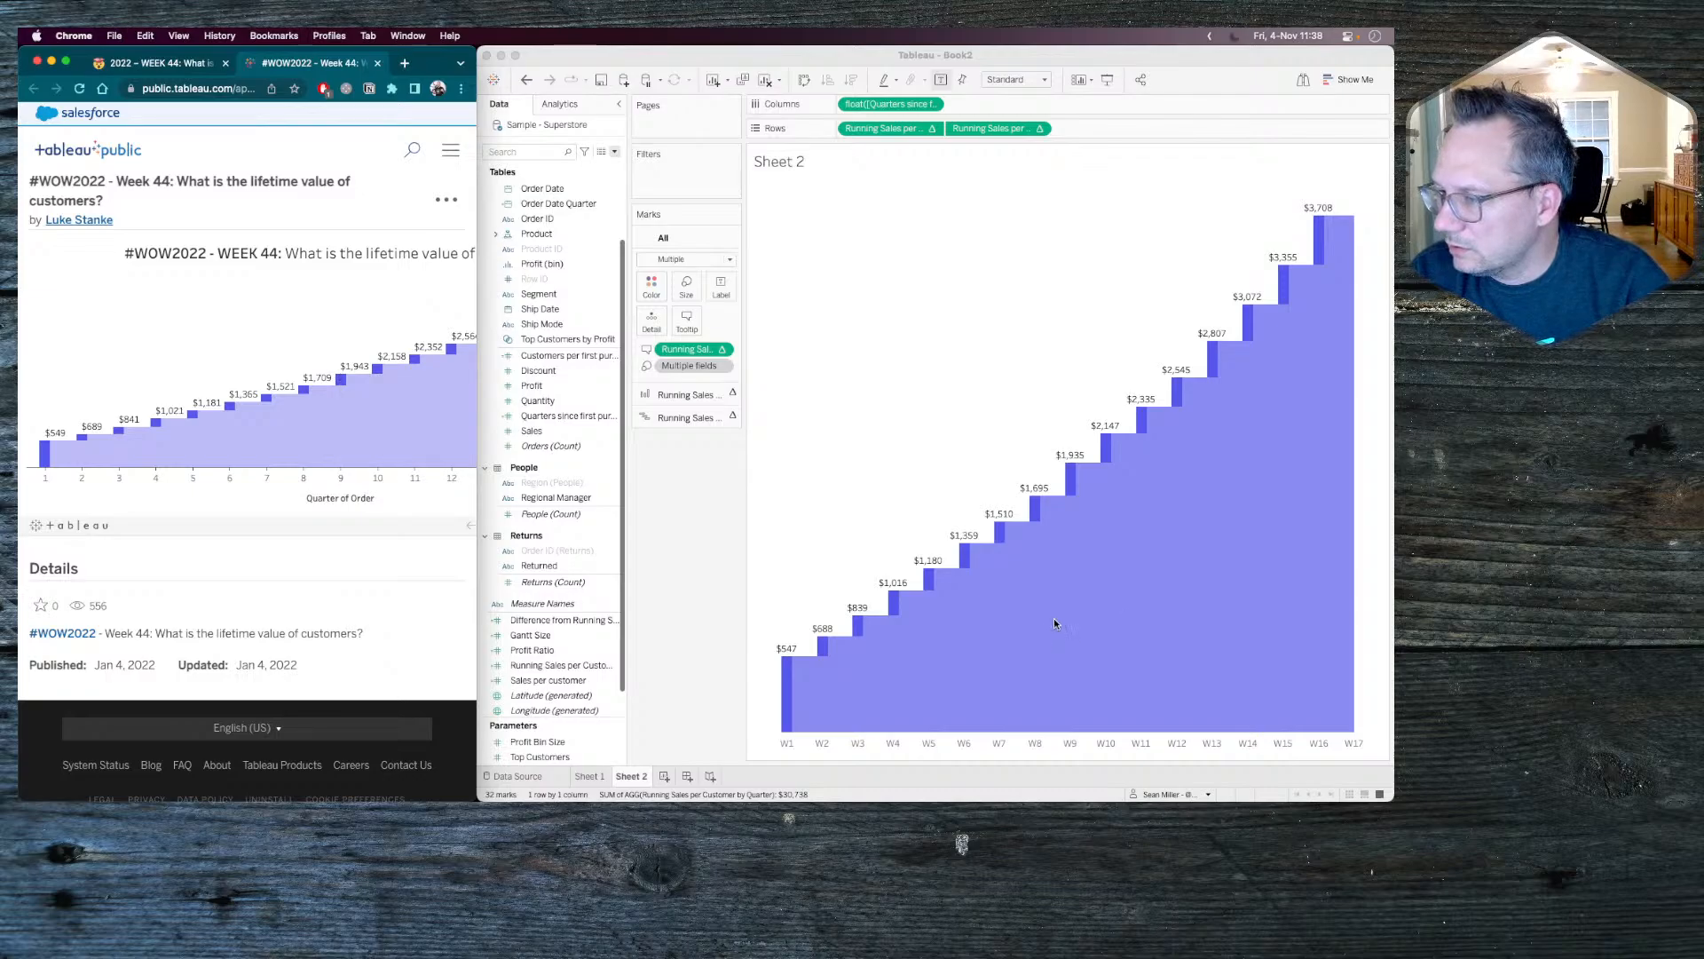
pyautogui.click(1057, 587)
pyautogui.click(1056, 587)
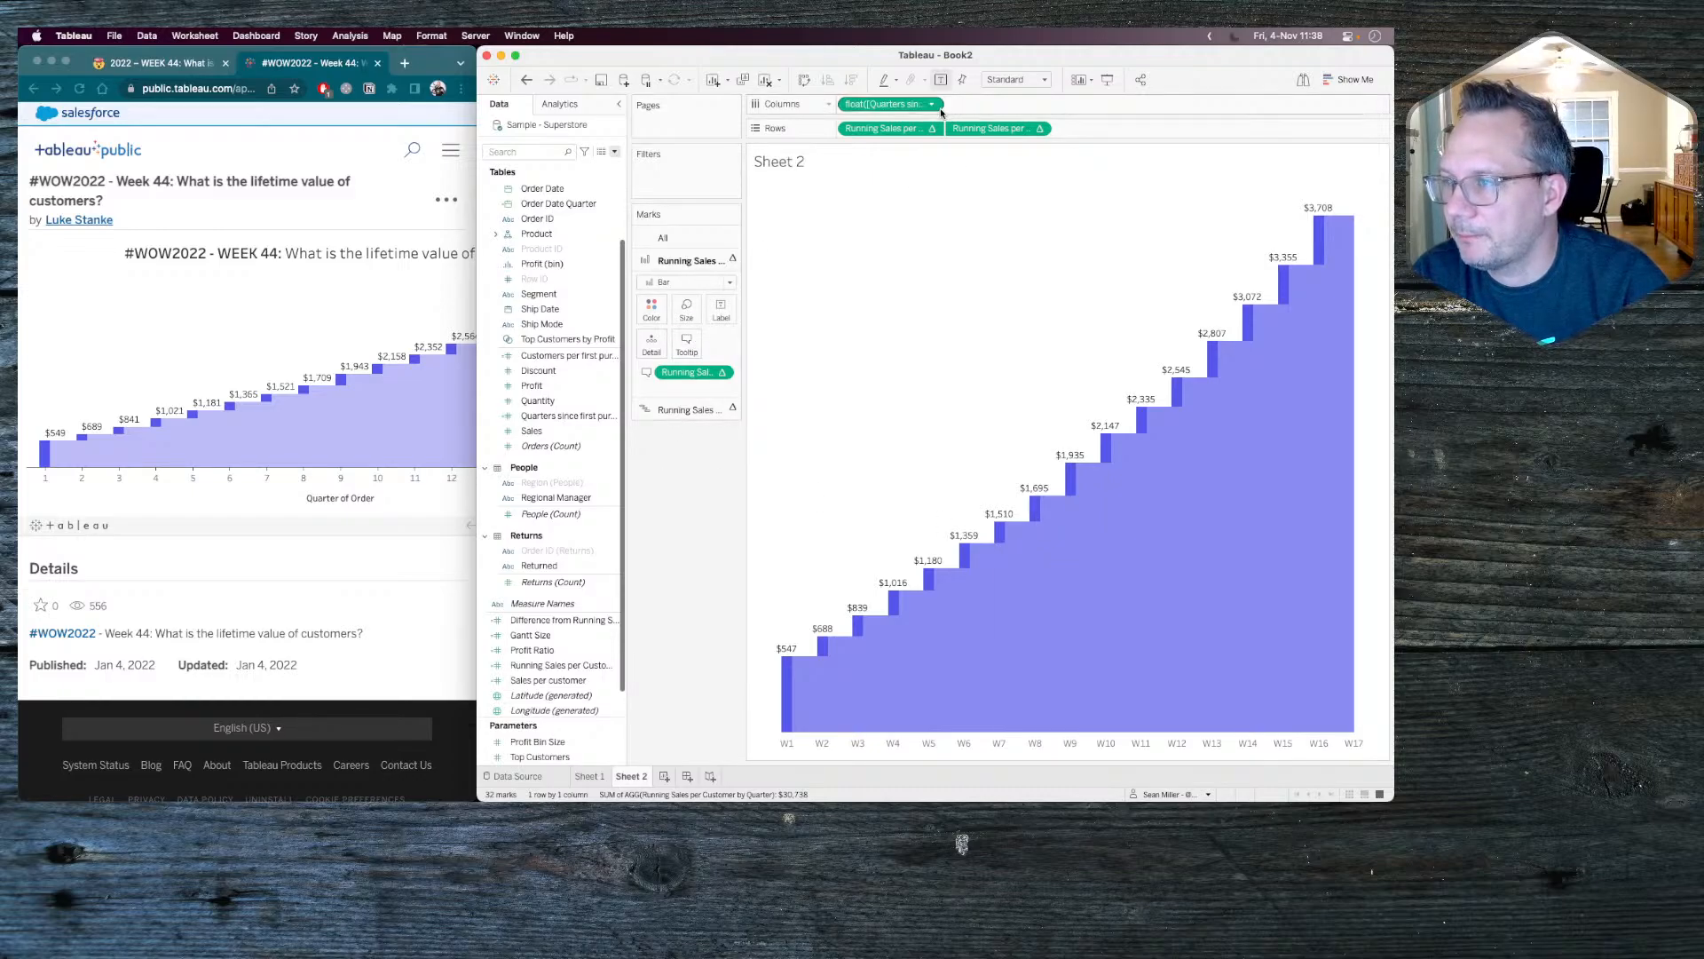
pyautogui.click(685, 240)
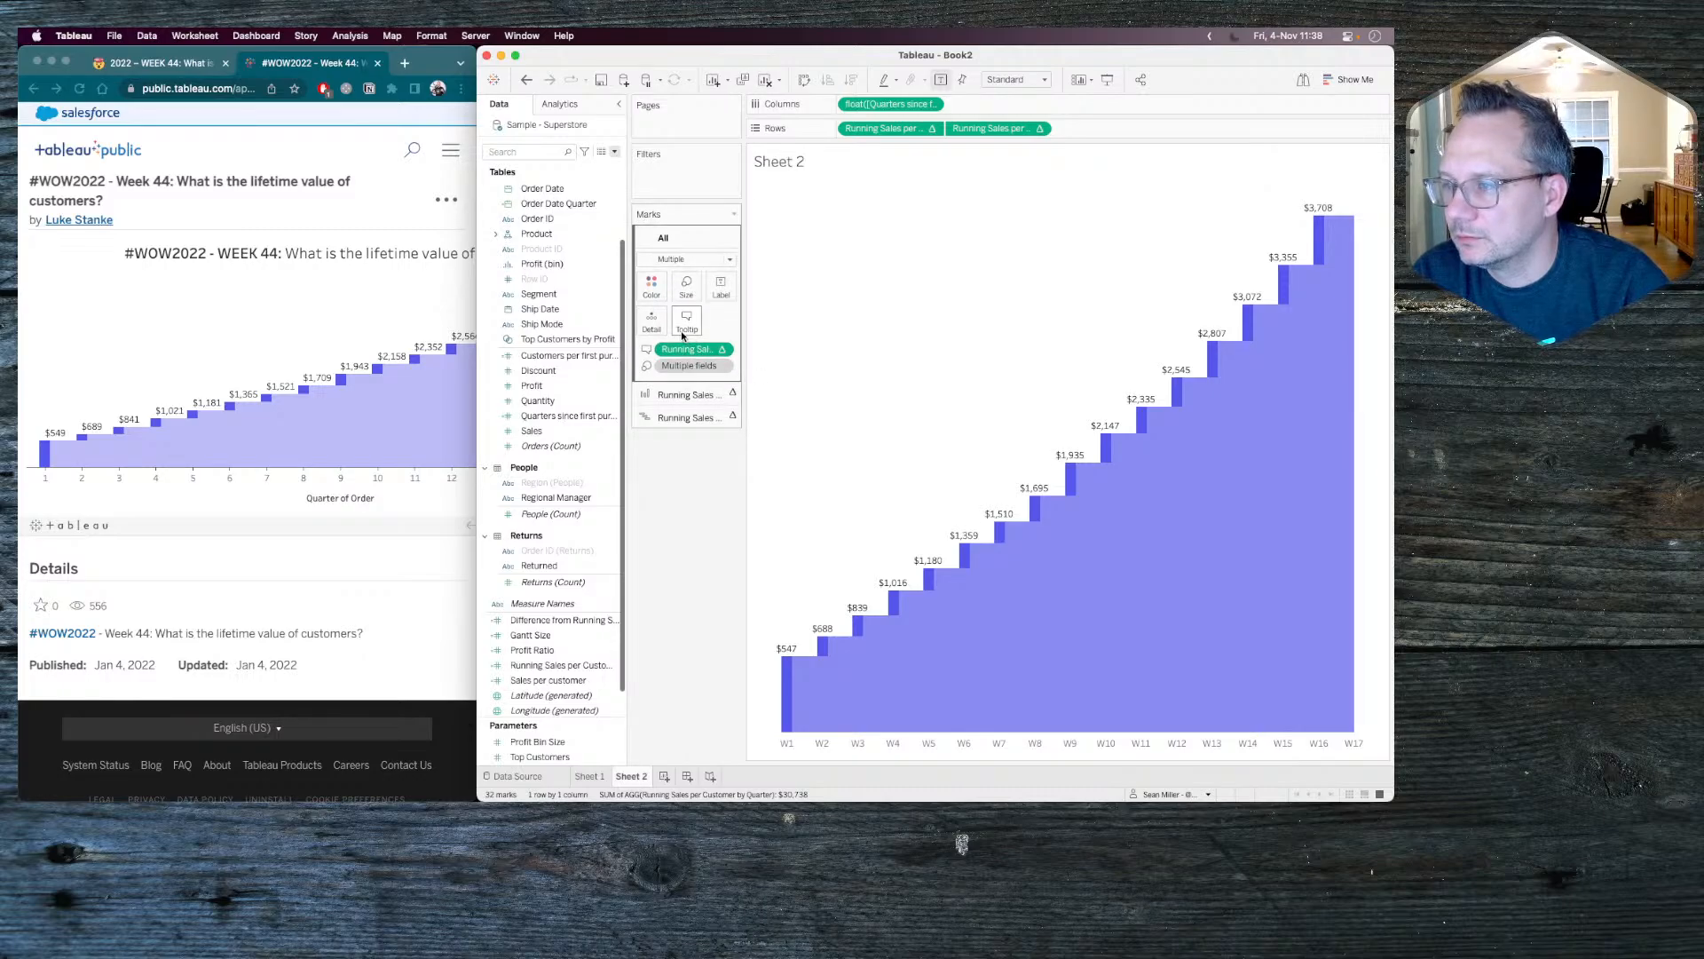
pyautogui.click(683, 330)
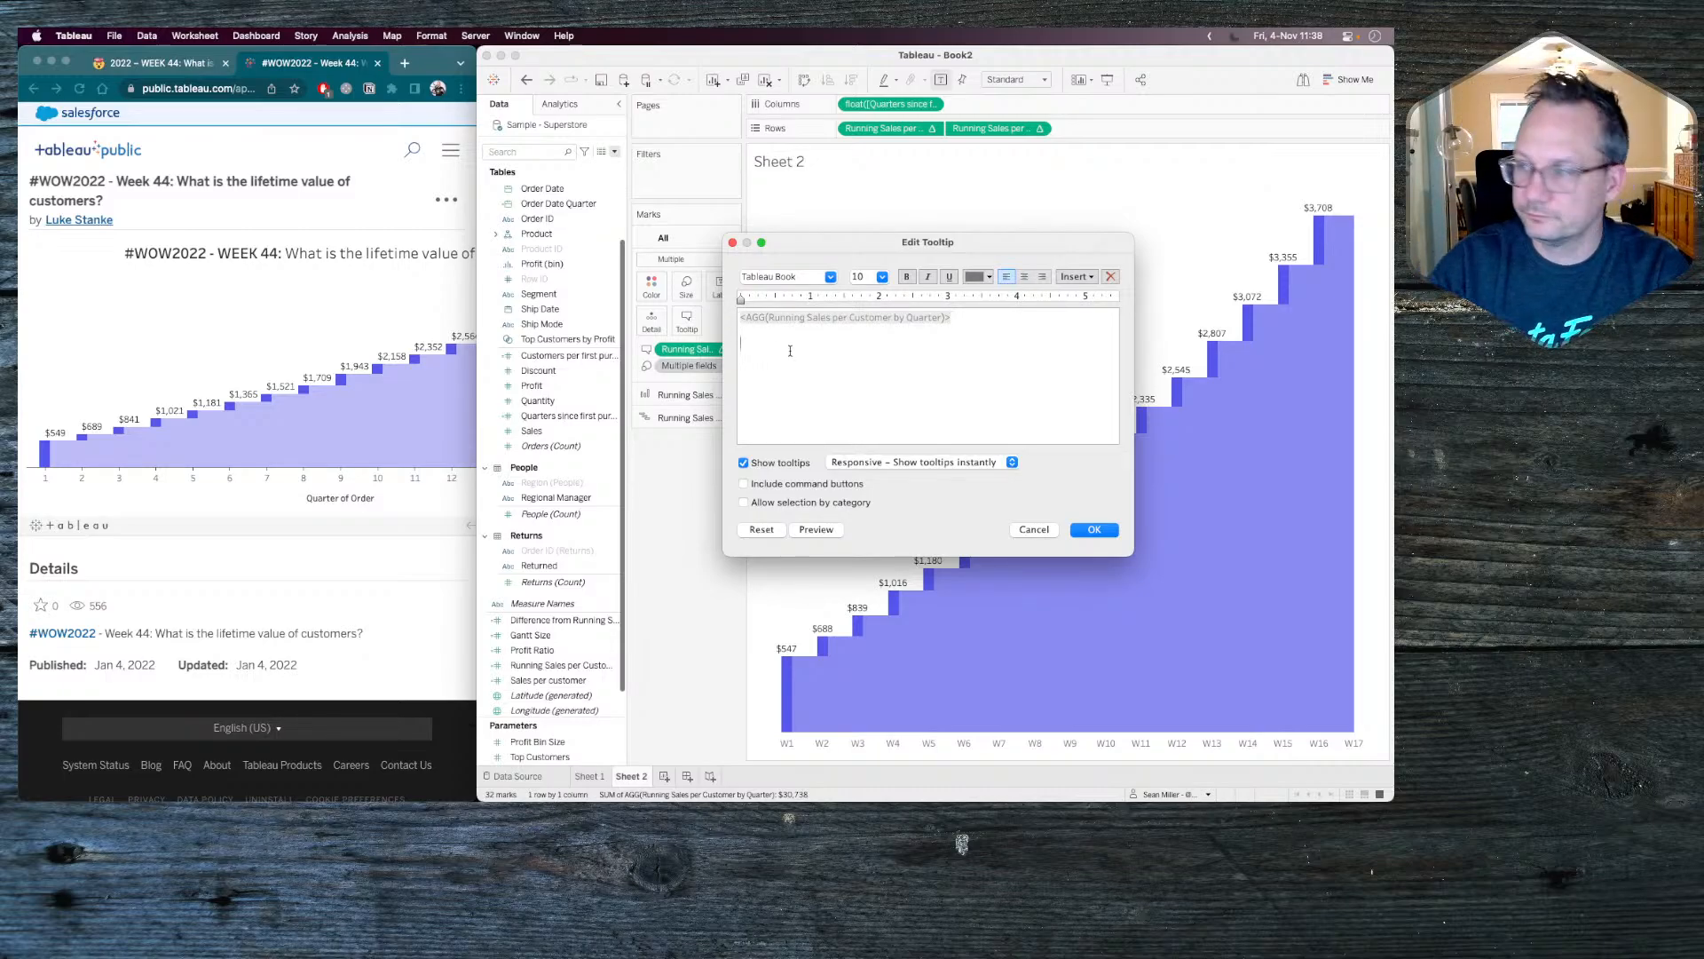
pyautogui.click(1088, 278)
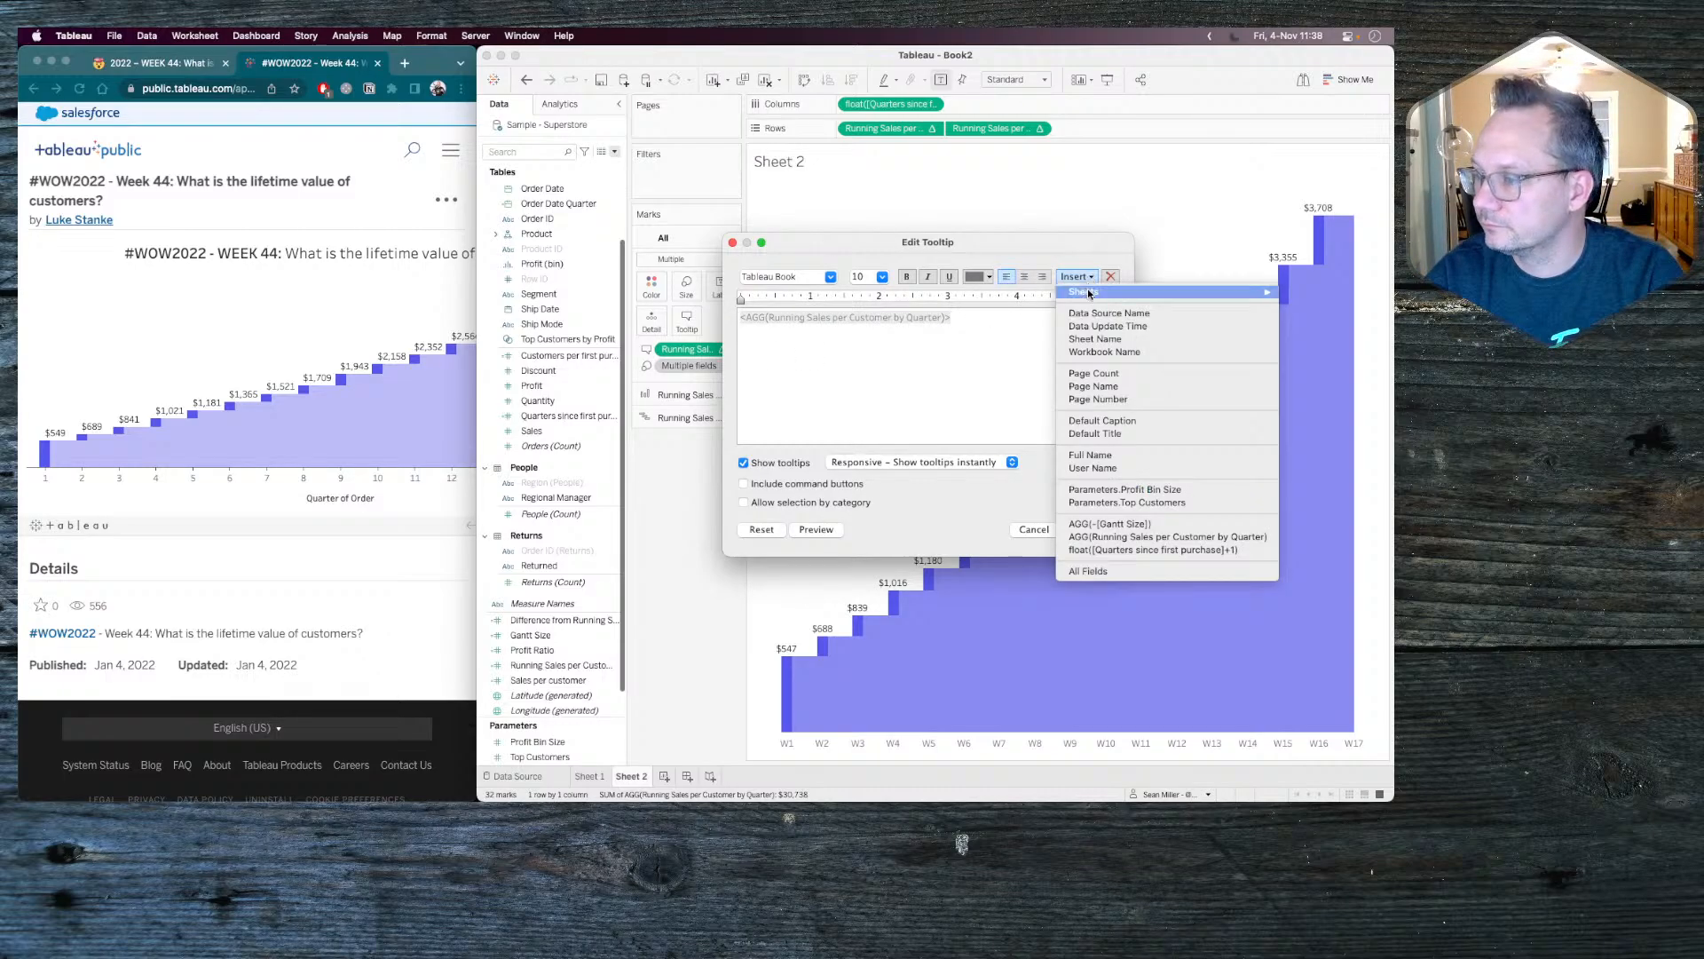
pyautogui.click(1106, 551)
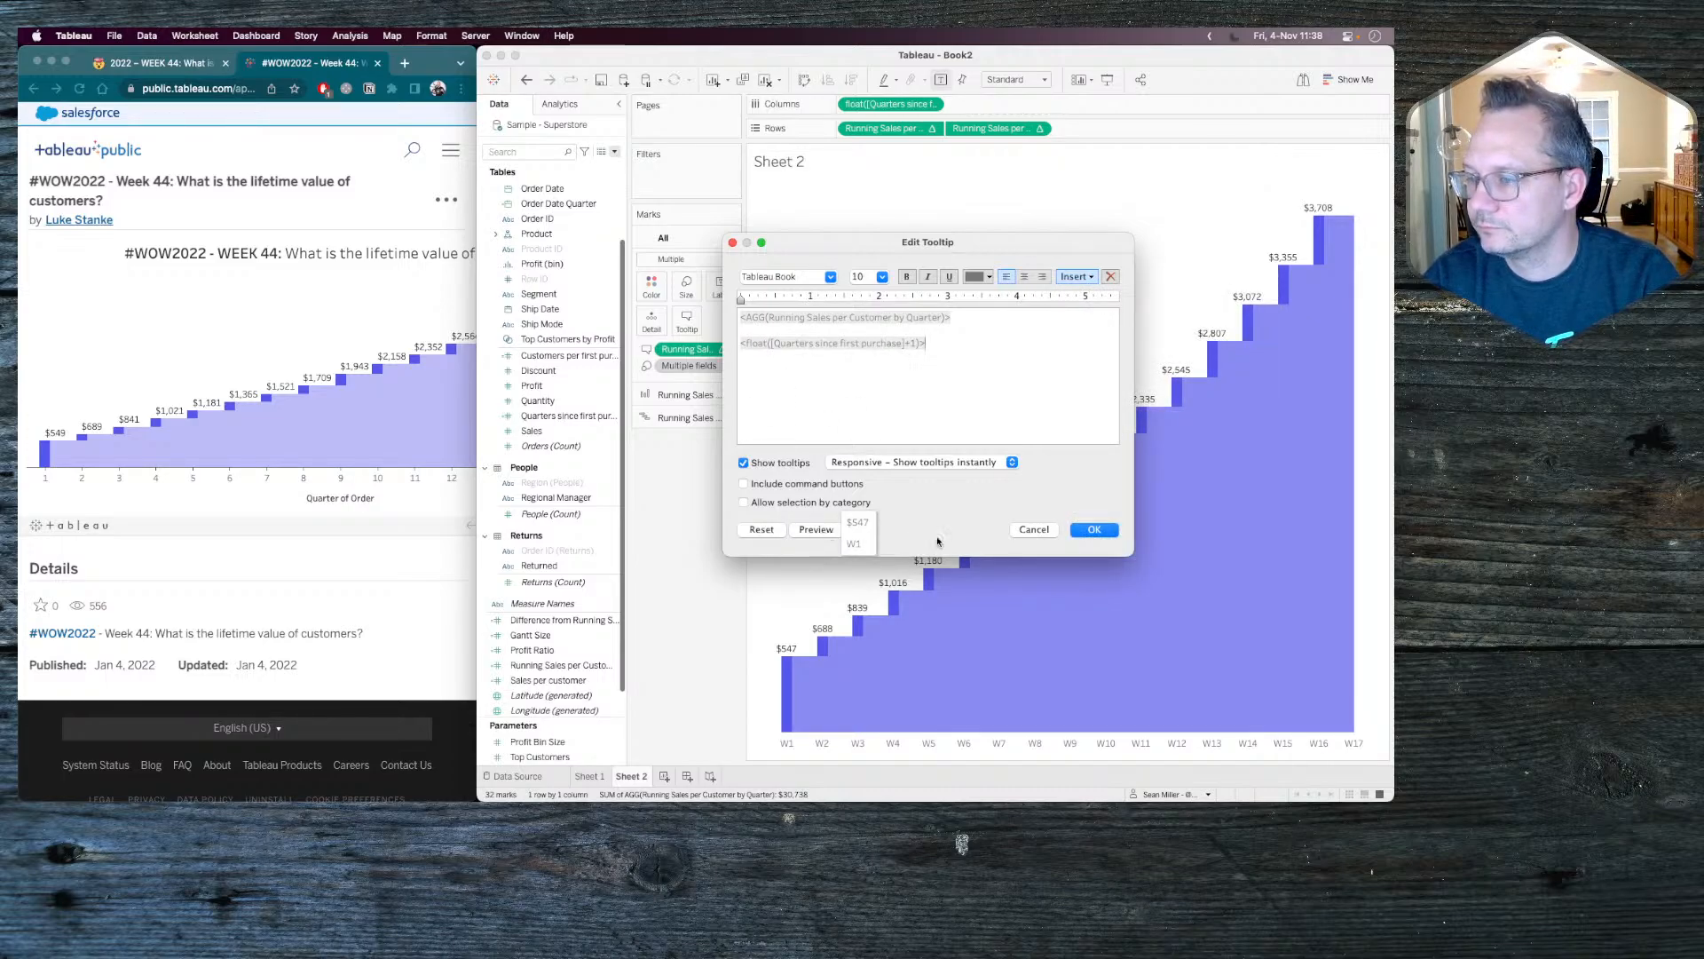
pyautogui.click(1092, 531)
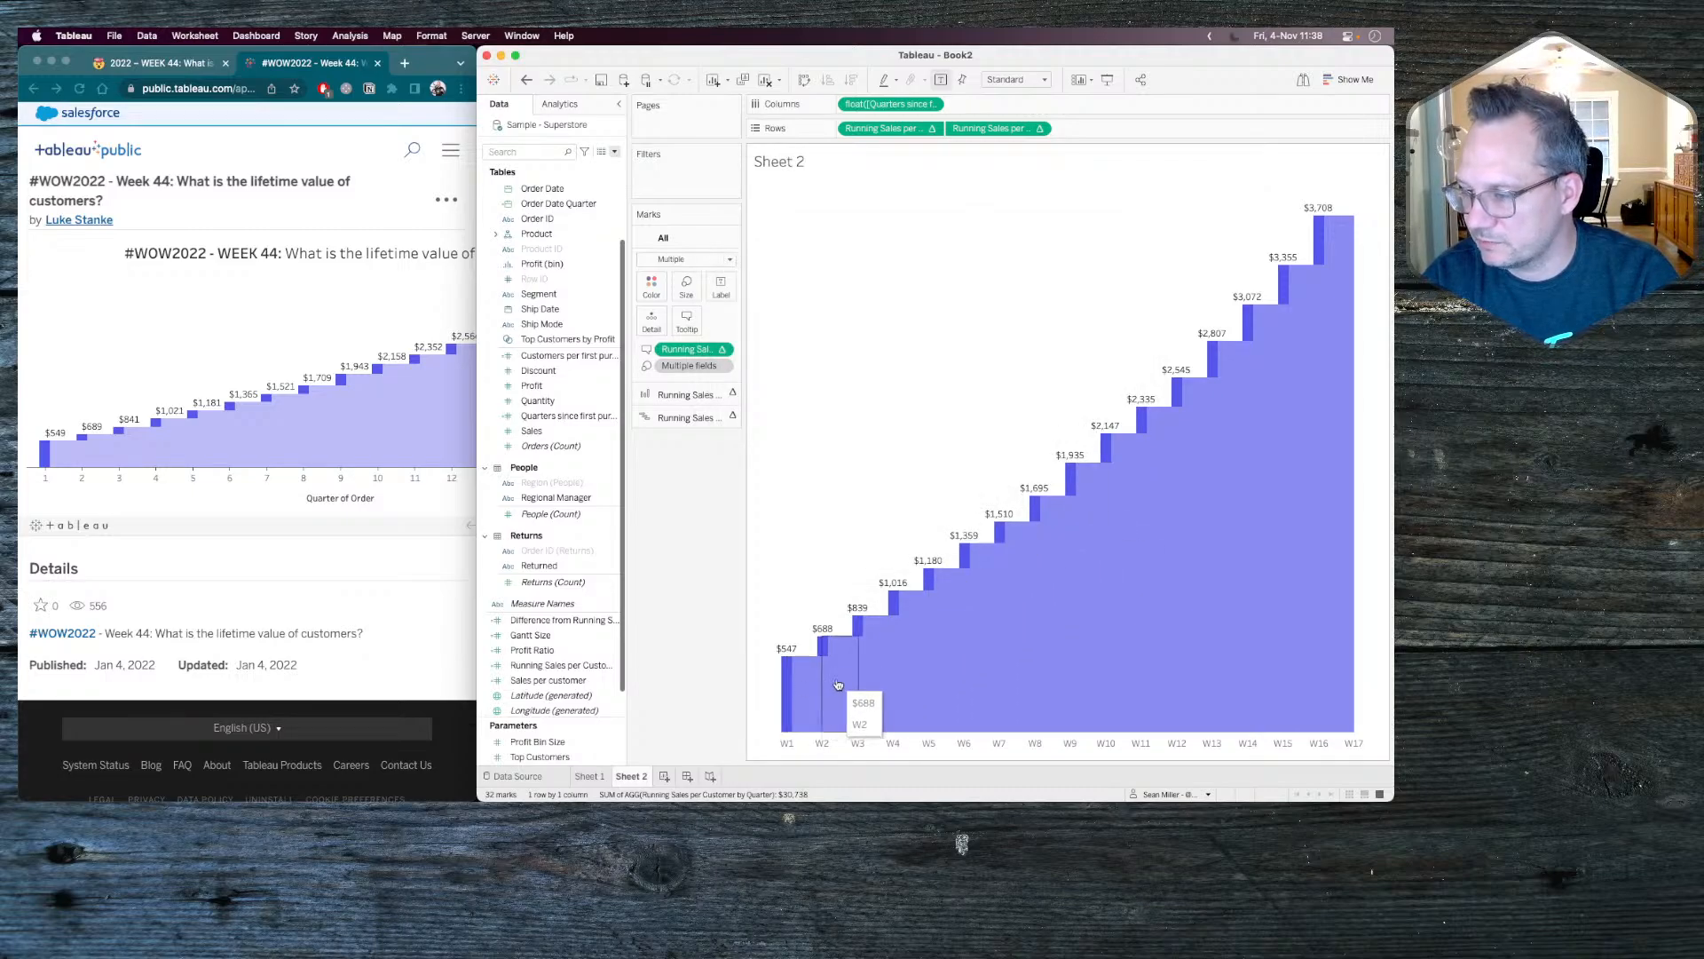
# Check the reference chart in Chrome, and add Difference from Running Sum to the tooltip of all marks in Tableau.
pyautogui.click(312, 346)
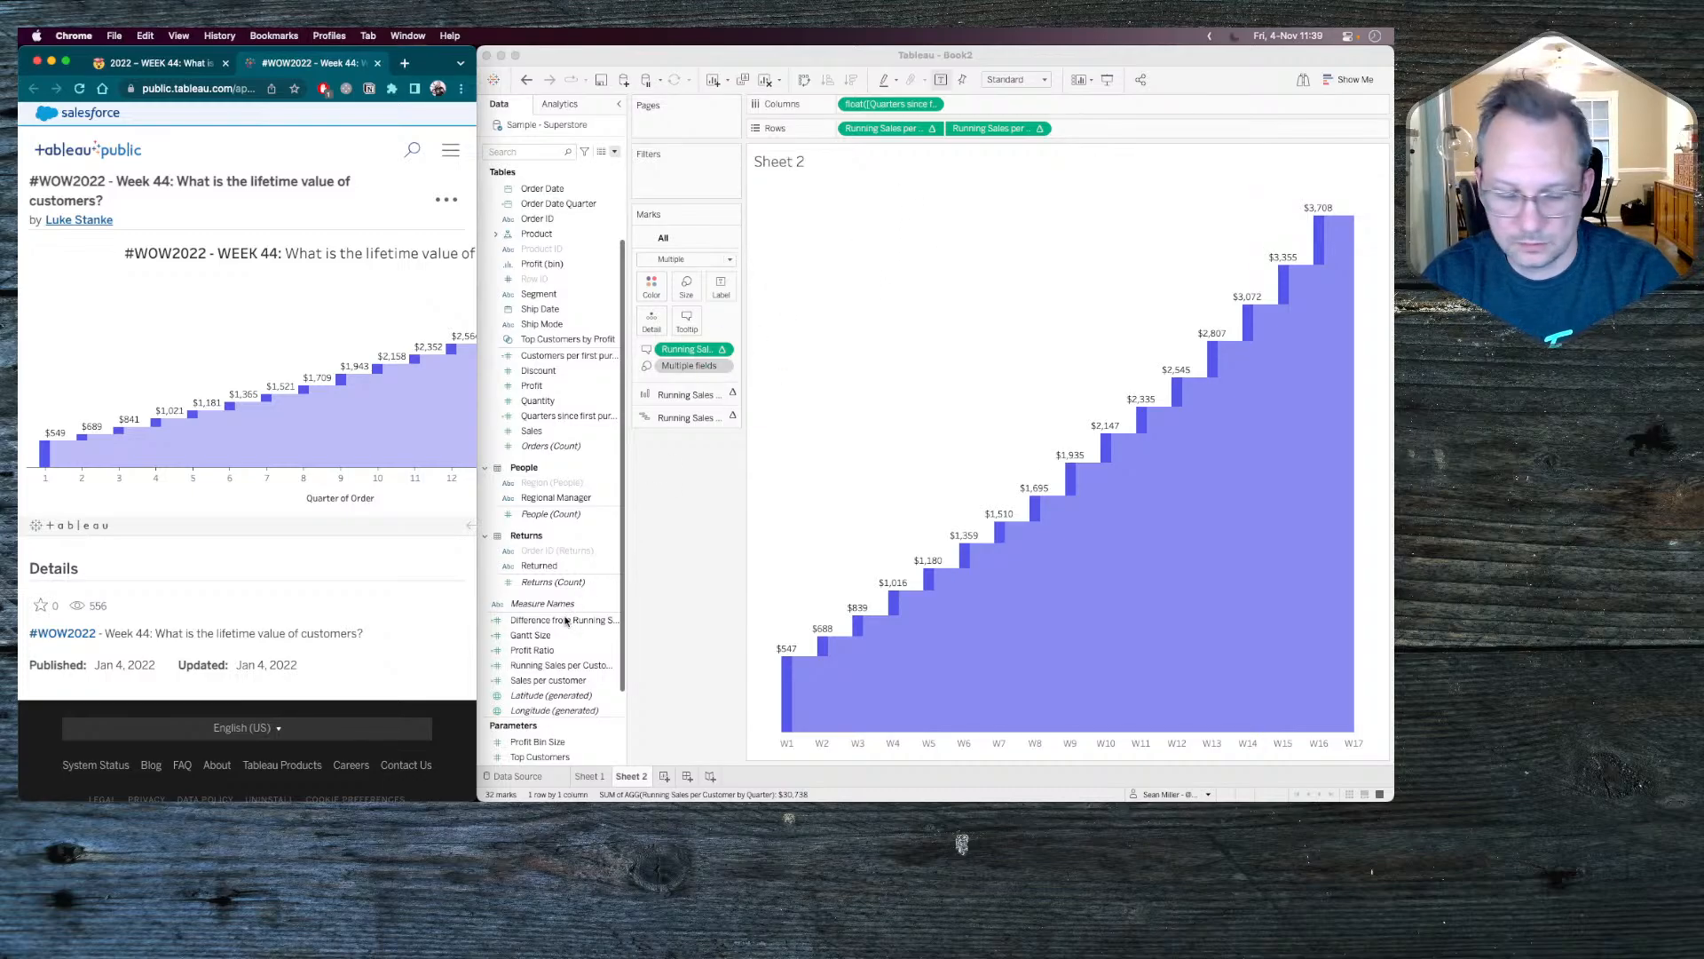
pyautogui.click(597, 619)
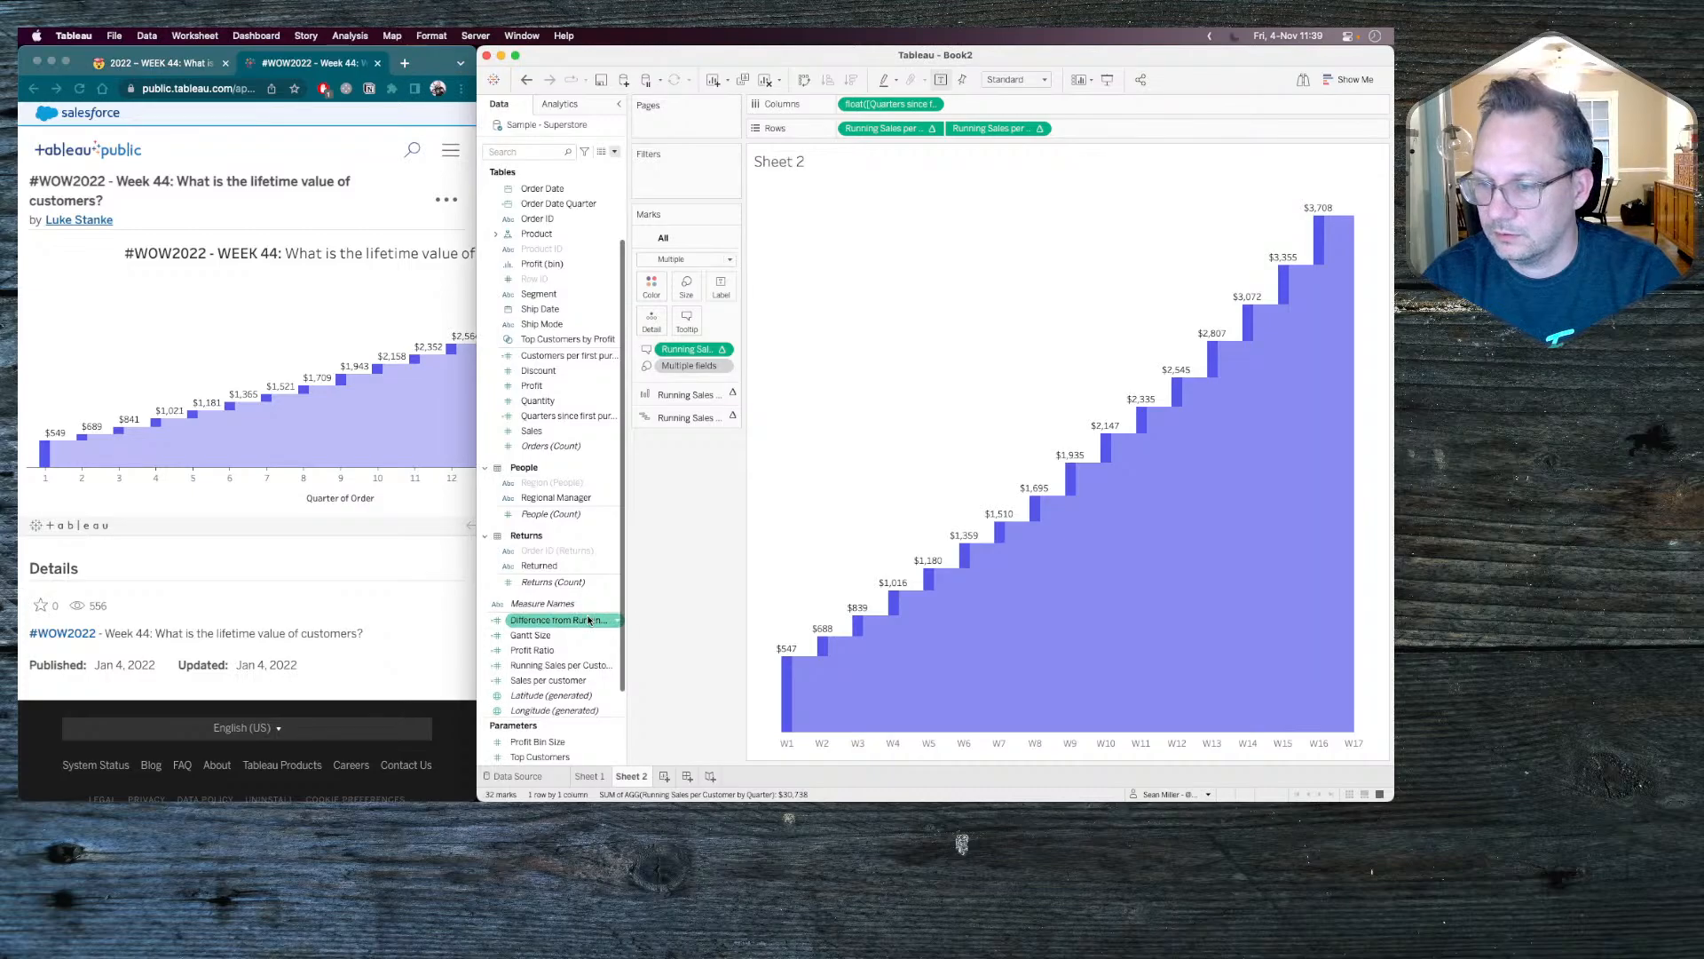
pyautogui.moveTo(588, 619); pyautogui.dragTo(690, 314)
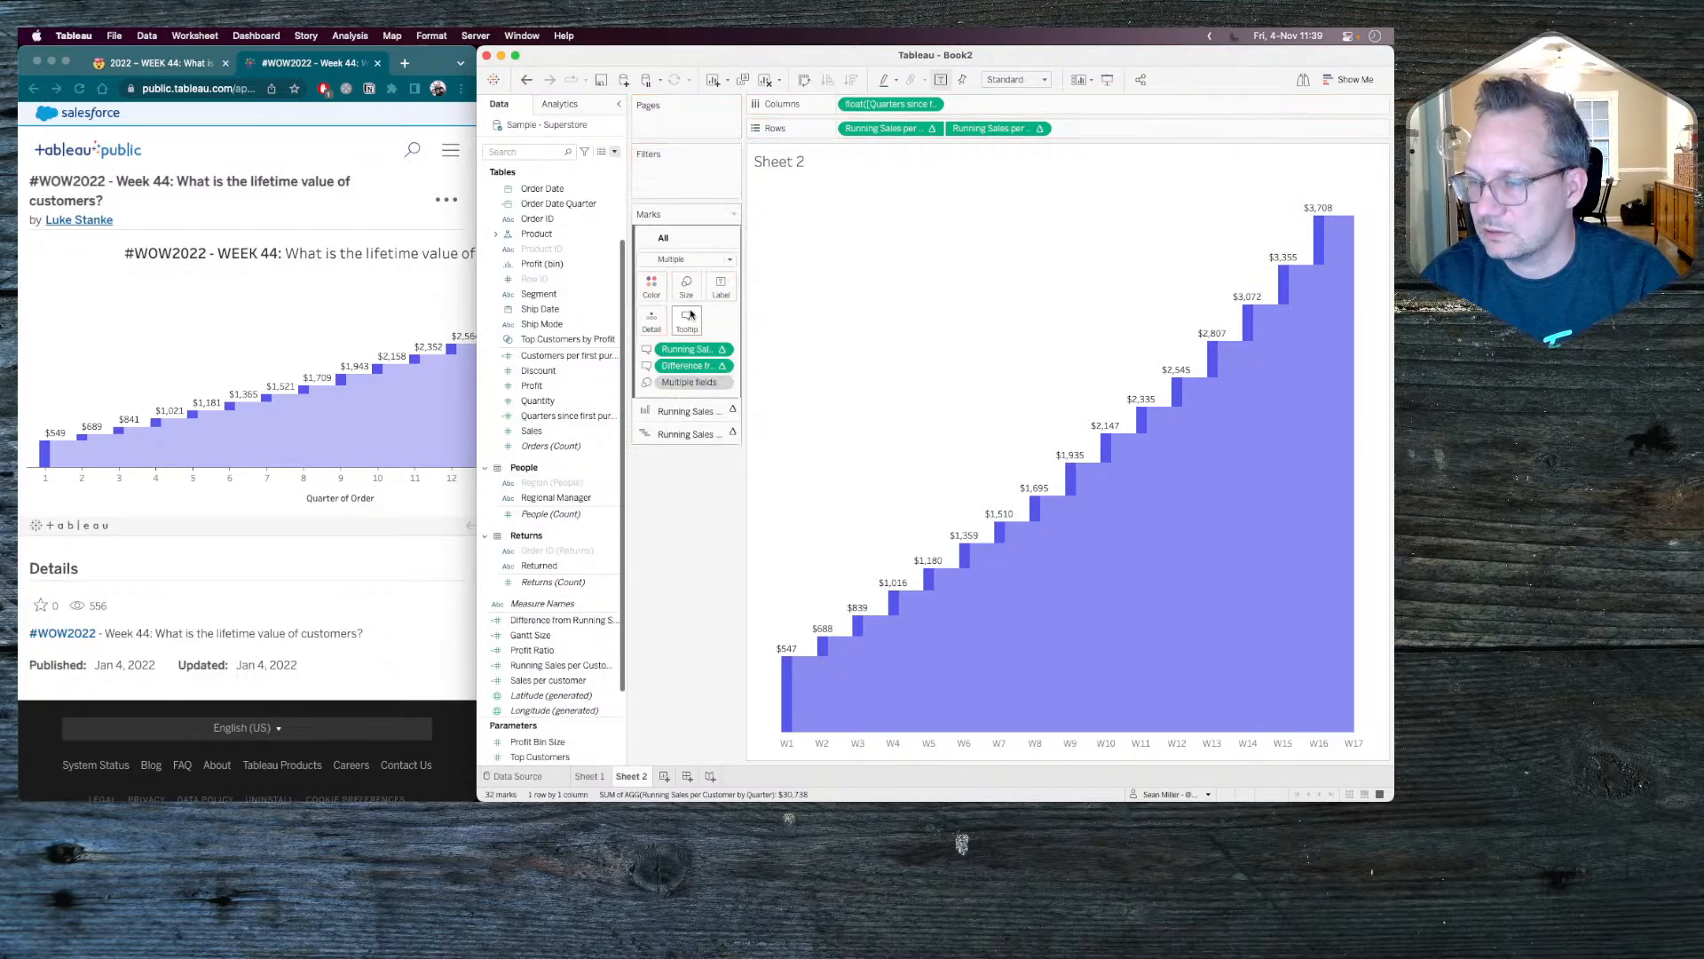
# Set the color of all the text in the all-marks tooltip to black.
pyautogui.click(691, 314)
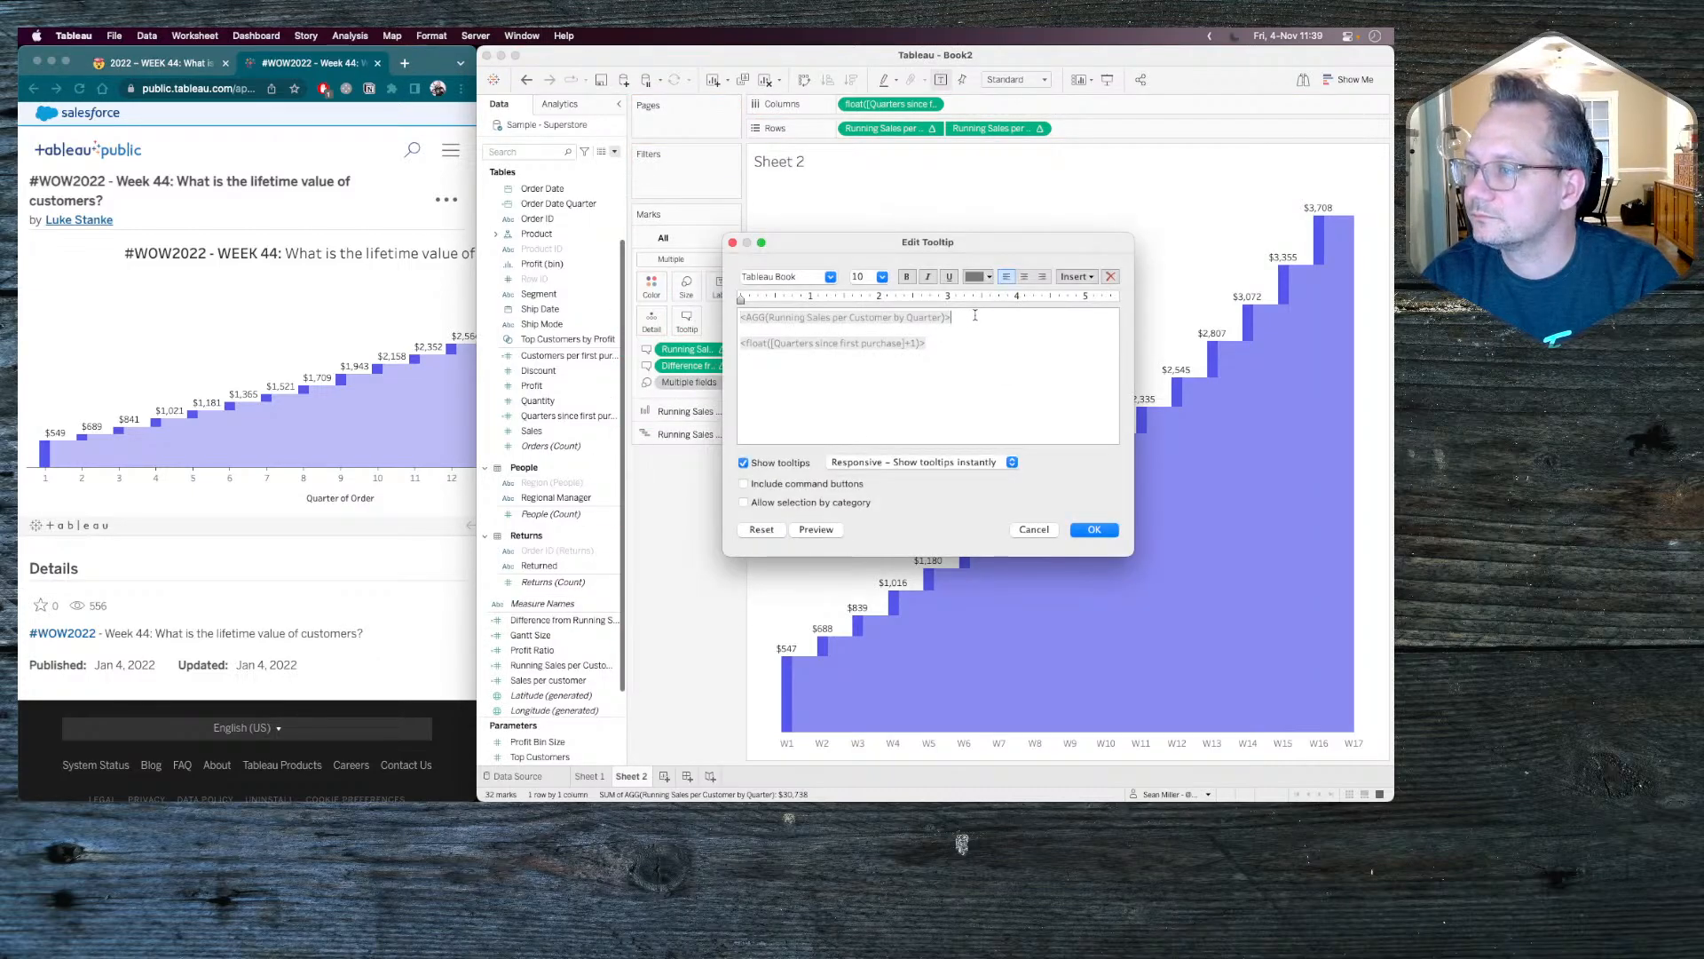
pyautogui.press('super+a')
pyautogui.click(976, 276)
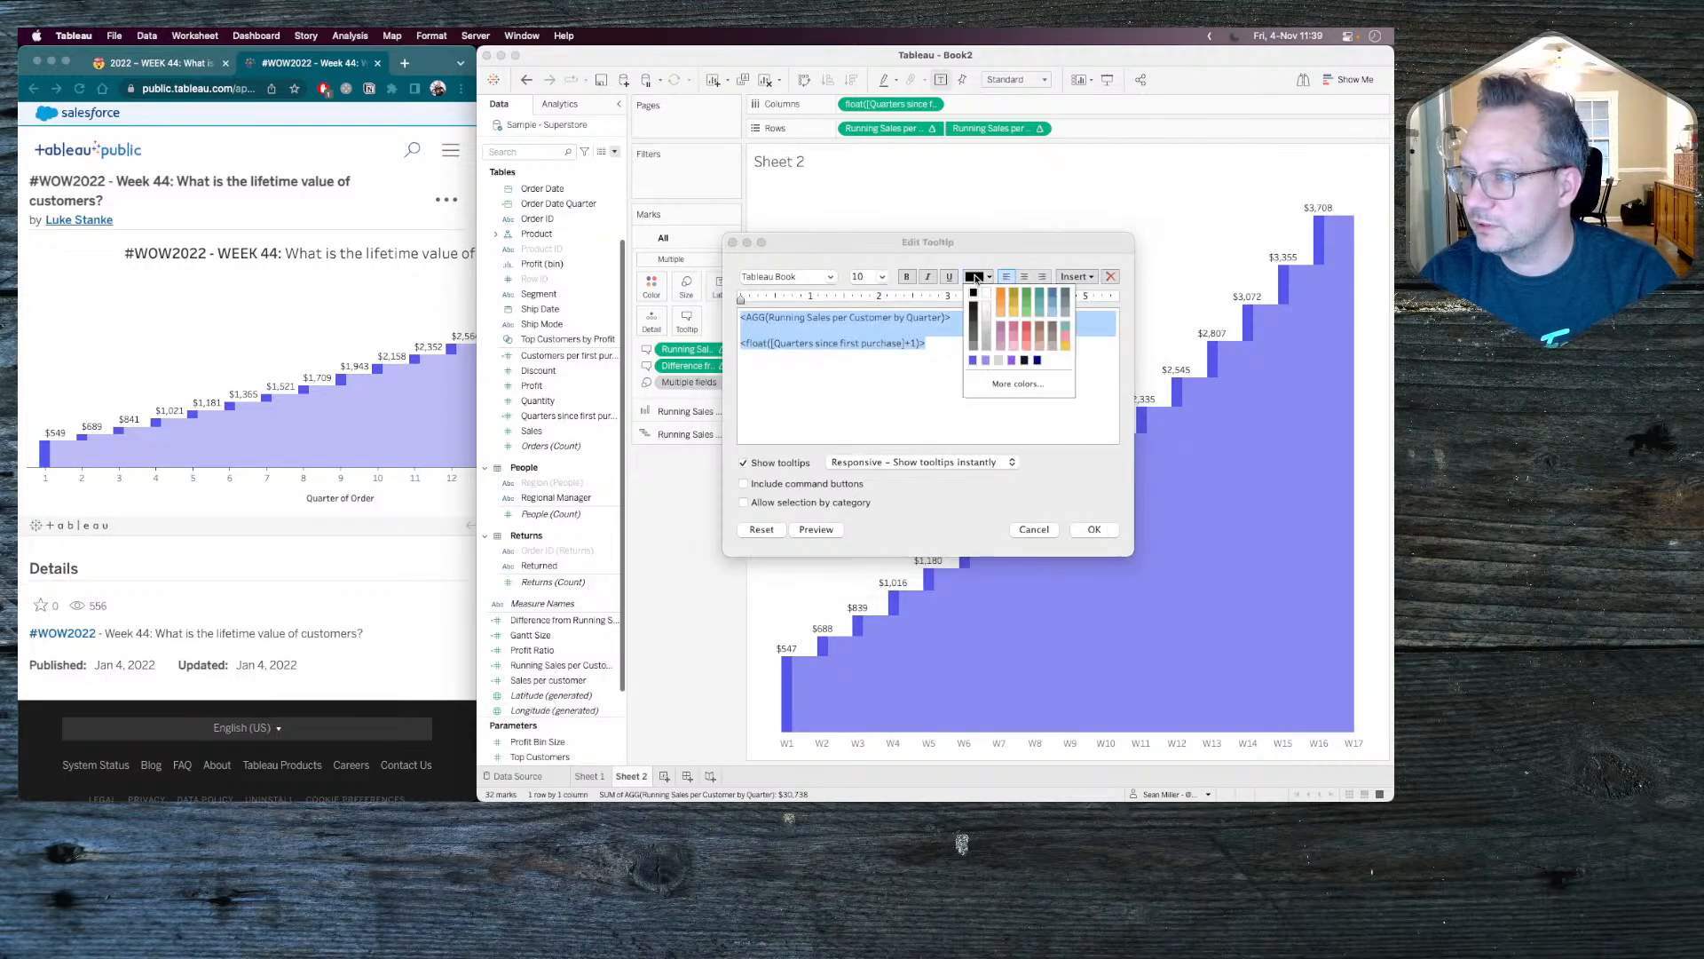
pyautogui.click(973, 293)
# Insert the Difference from Running Sum field in parentheses after Running Sales per Customer by Quarter in the tooltip.
pyautogui.click(968, 318)
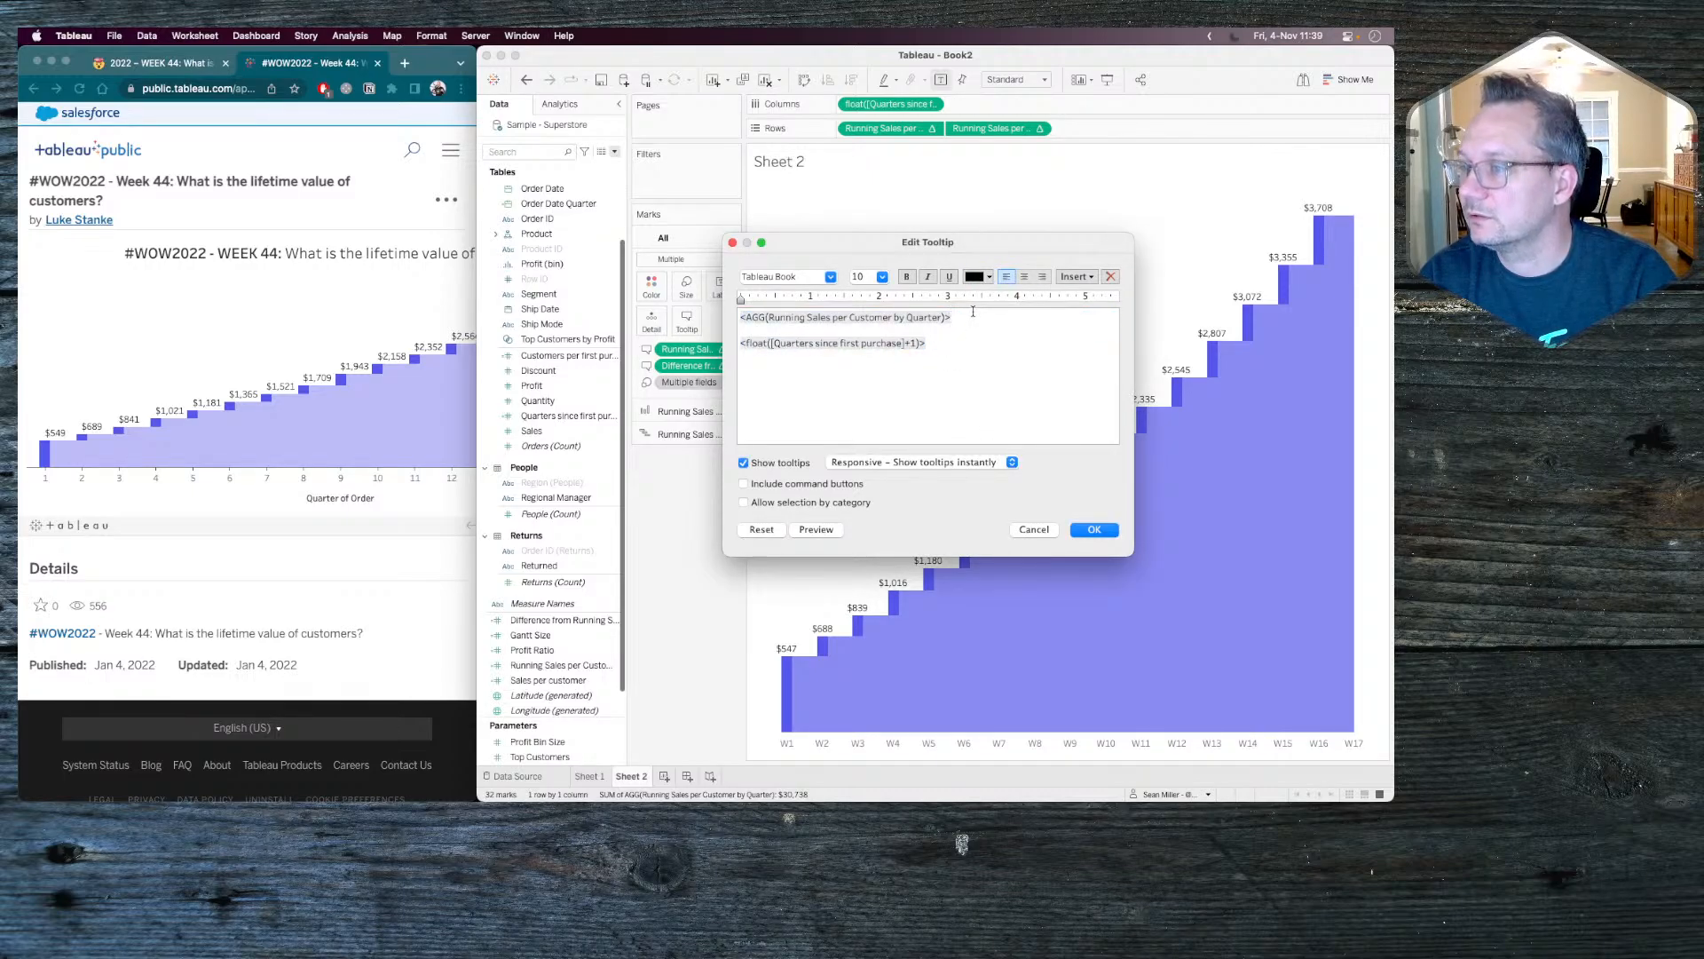
pyautogui.write('(')
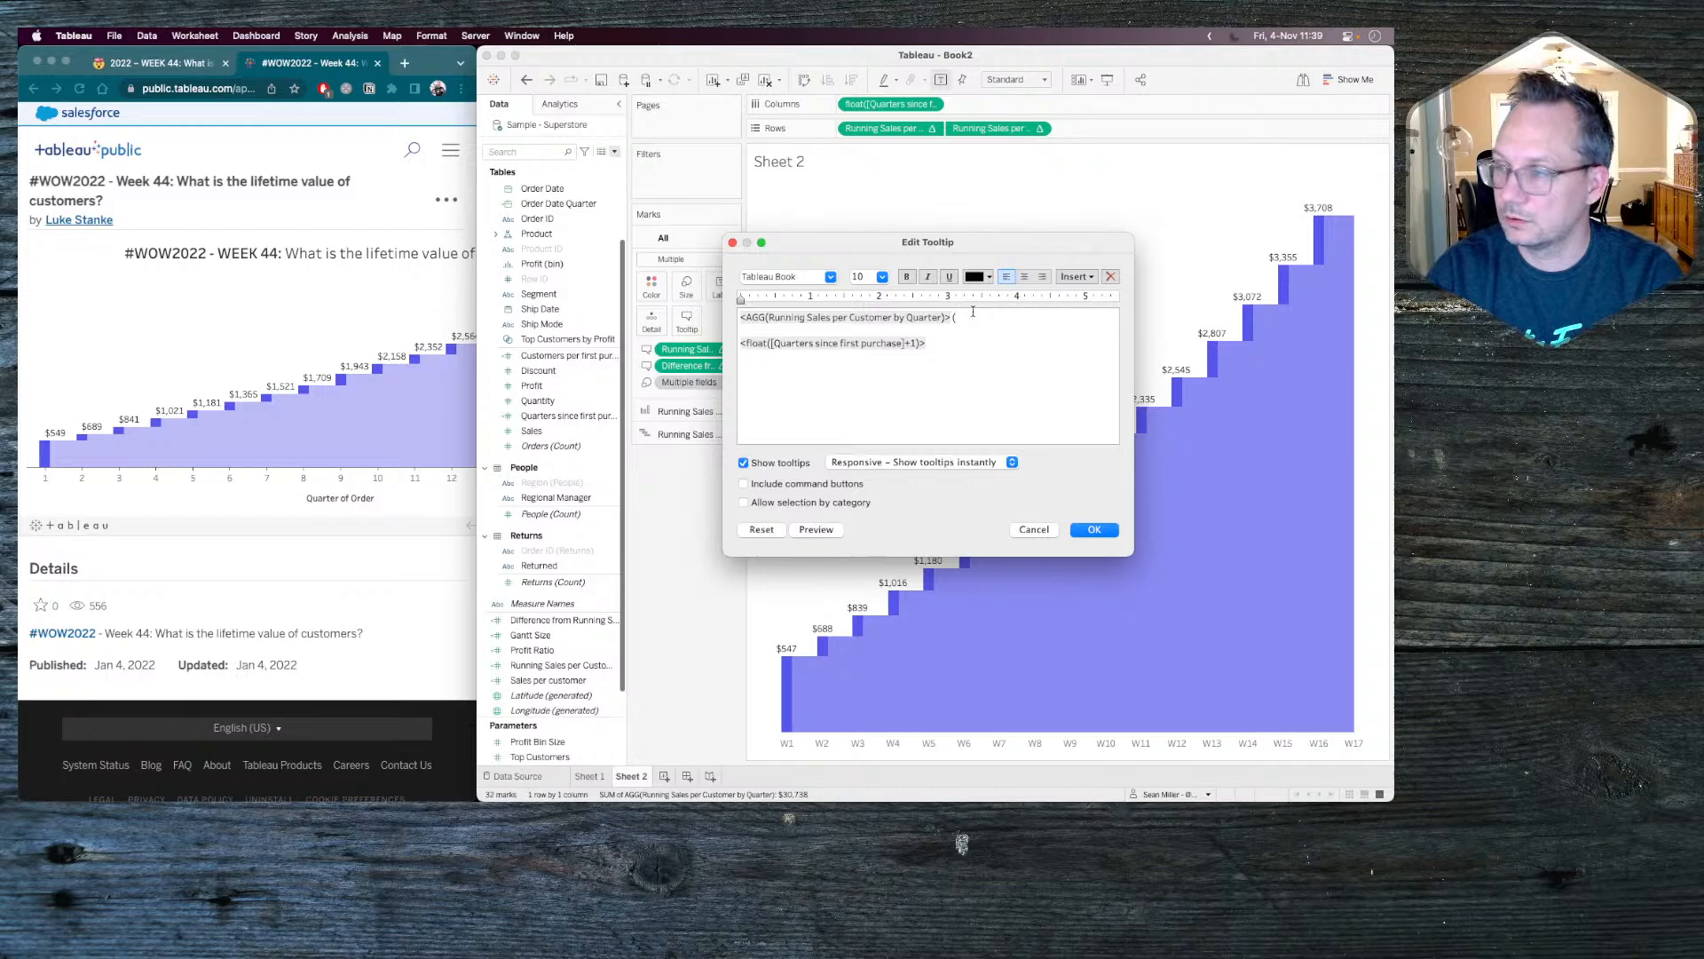
pyautogui.click(1076, 276)
pyautogui.click(1160, 538)
pyautogui.write(')>)')
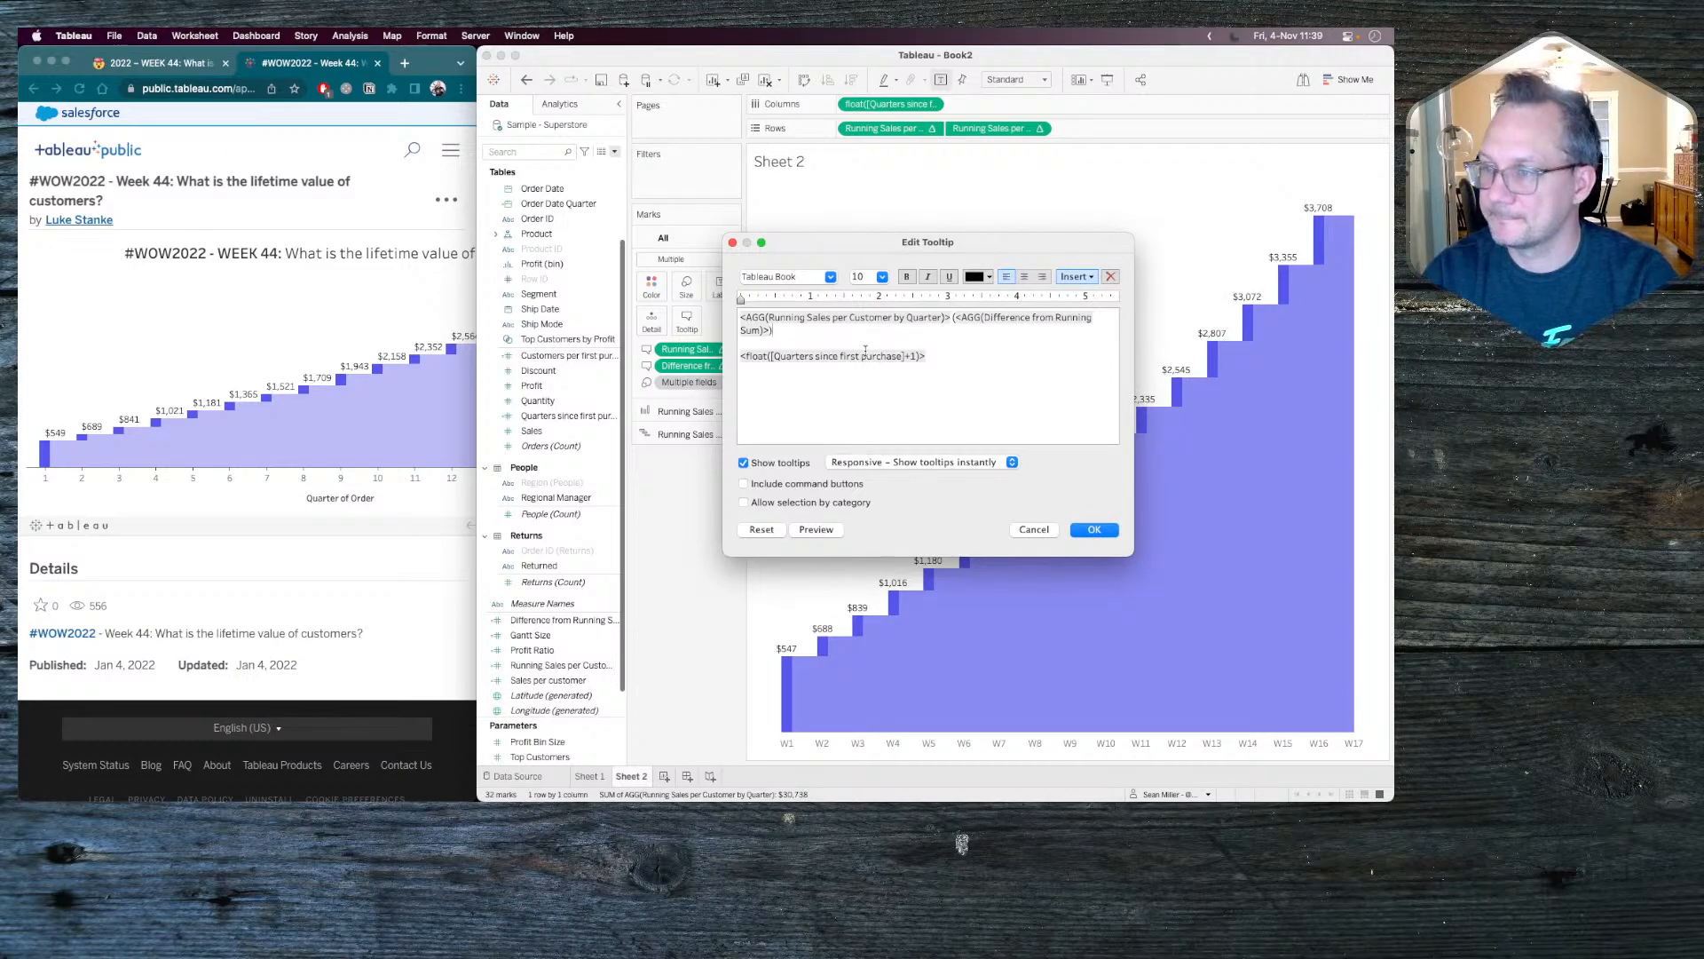
pyautogui.click(1095, 530)
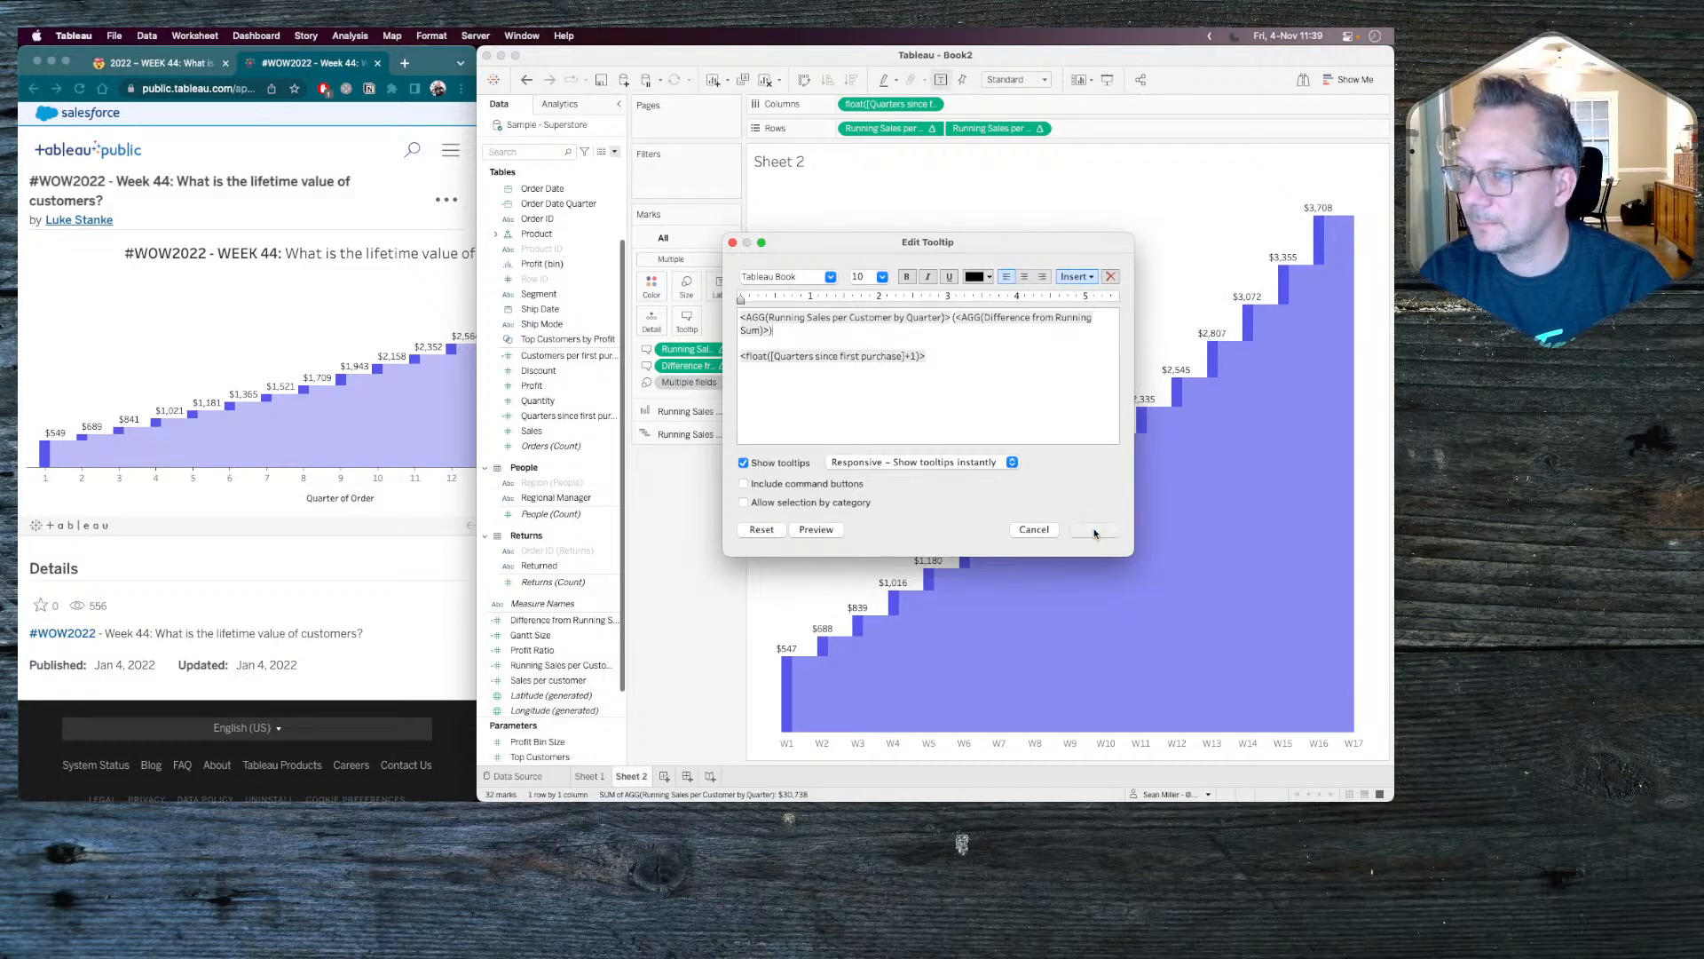
pyautogui.moveTo(915, 646)
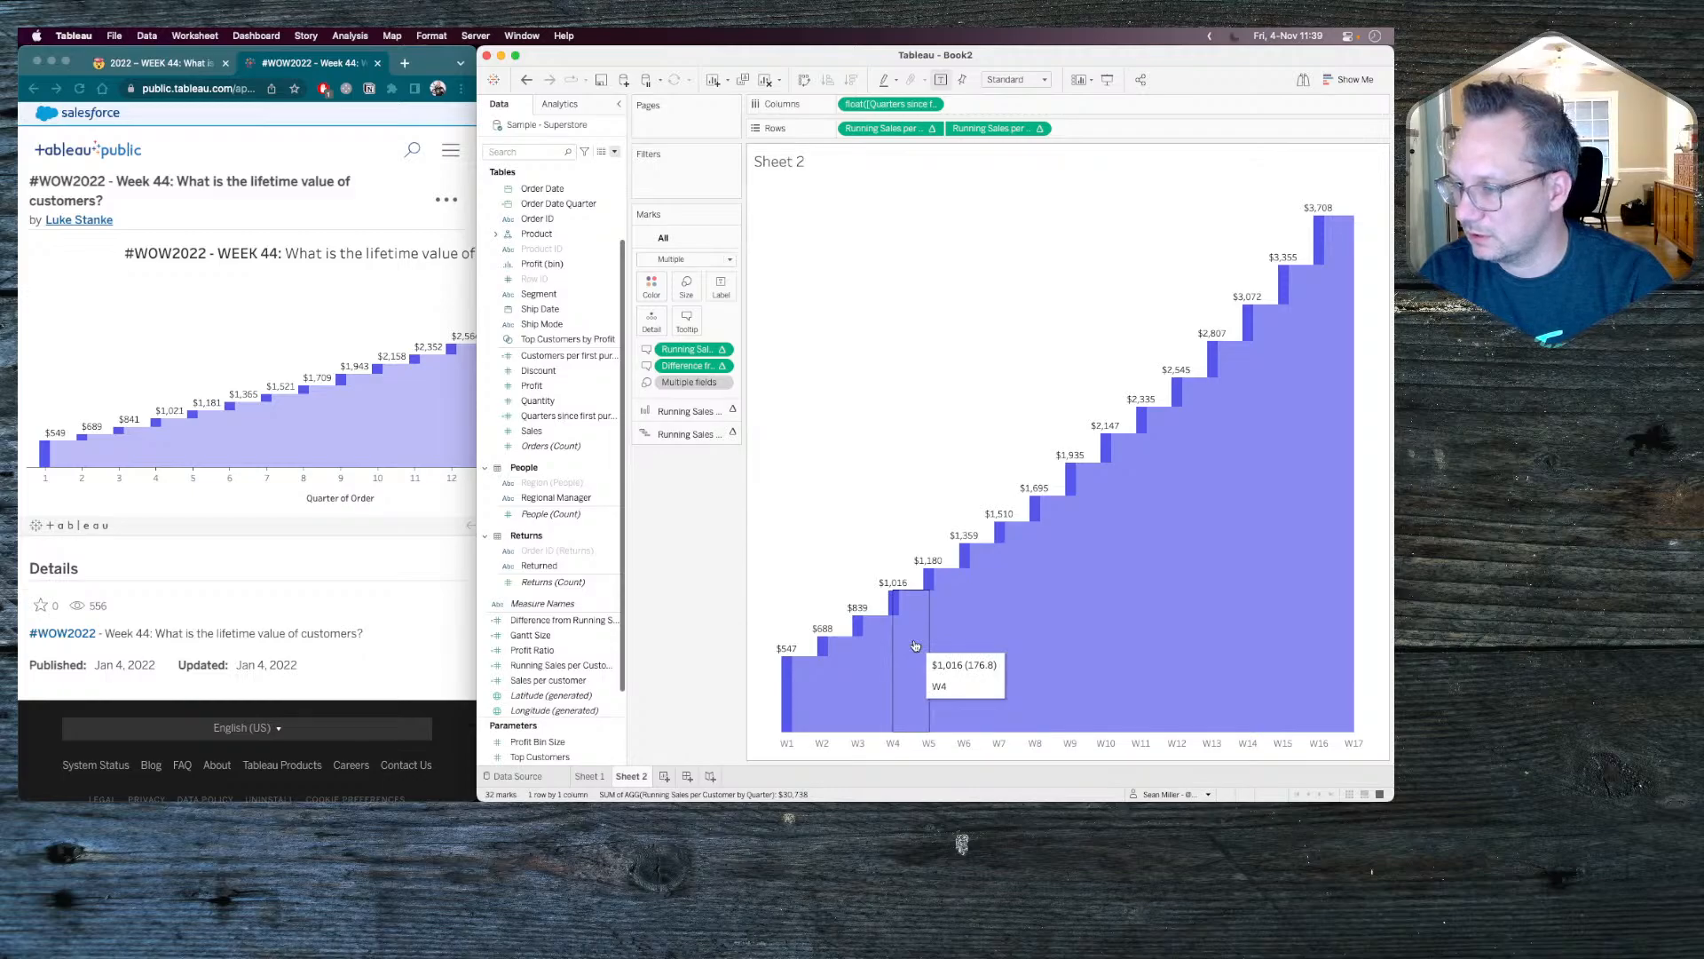
# Check the reference chart in Chrome, and add Customers per first purchase quarter to the tooltip of all marks in Tableau.
pyautogui.click(376, 429)
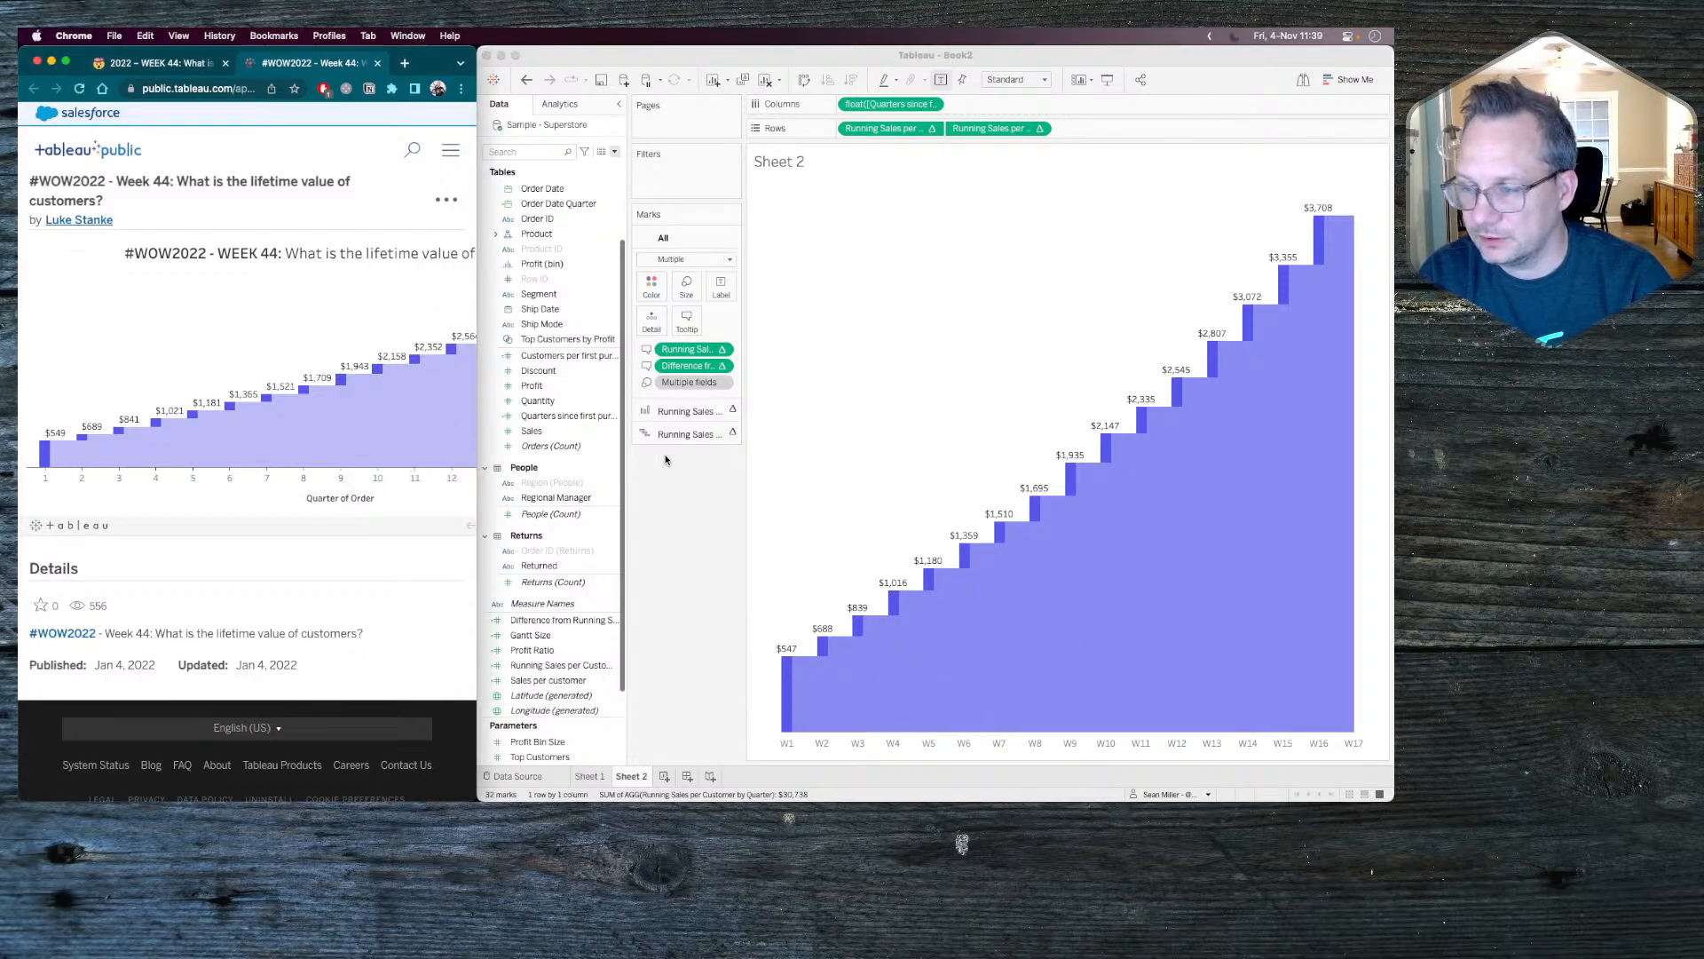
pyautogui.click(647, 638)
pyautogui.click(562, 358)
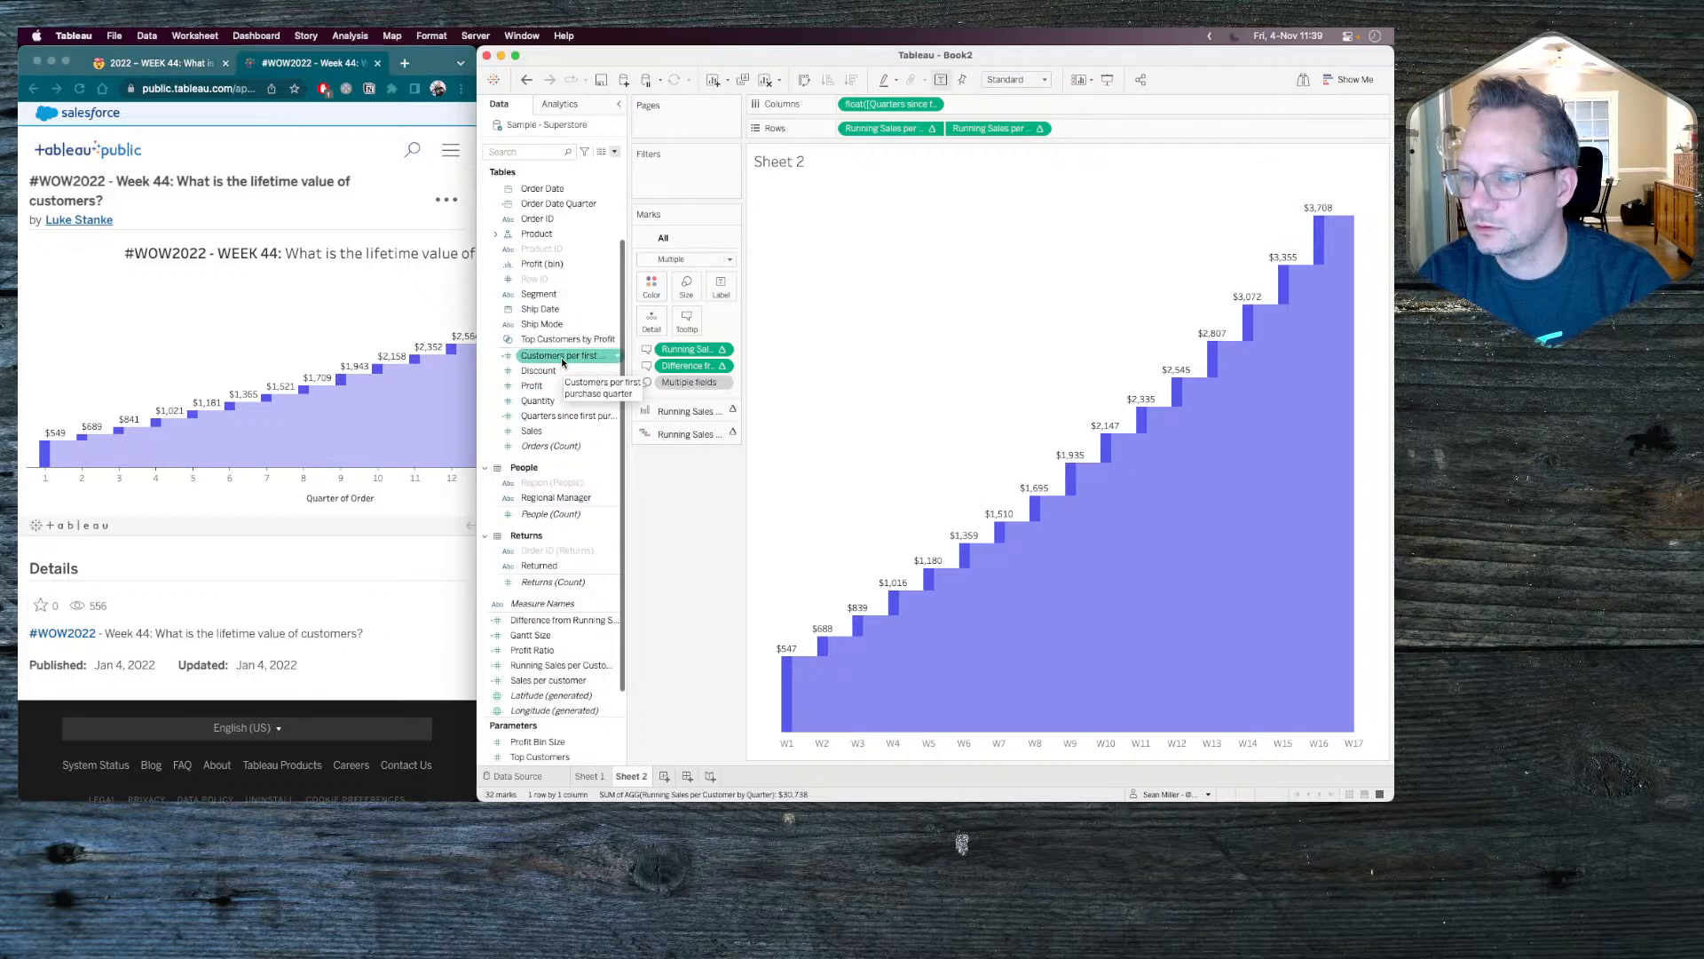
pyautogui.moveTo(561, 357); pyautogui.dragTo(684, 326)
# Insert SUM(Customers per first purchase quarter) on a new line below the quarter field in the tooltip.
pyautogui.click(685, 326)
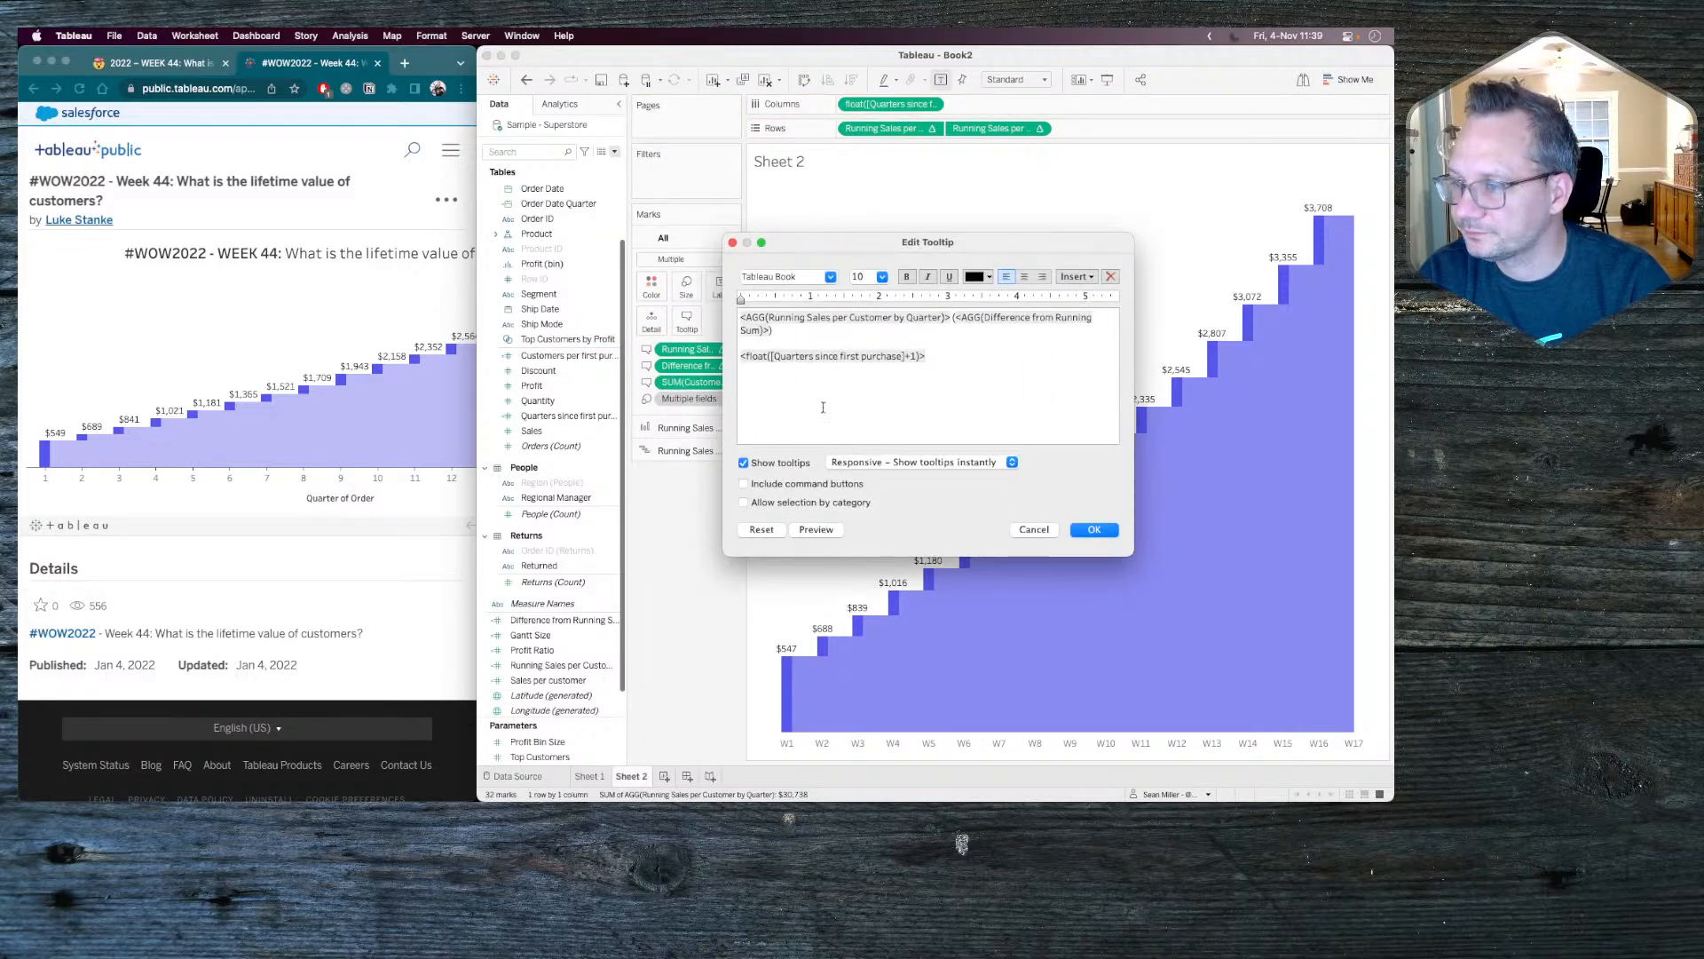
pyautogui.press('Return')
pyautogui.press('Return')
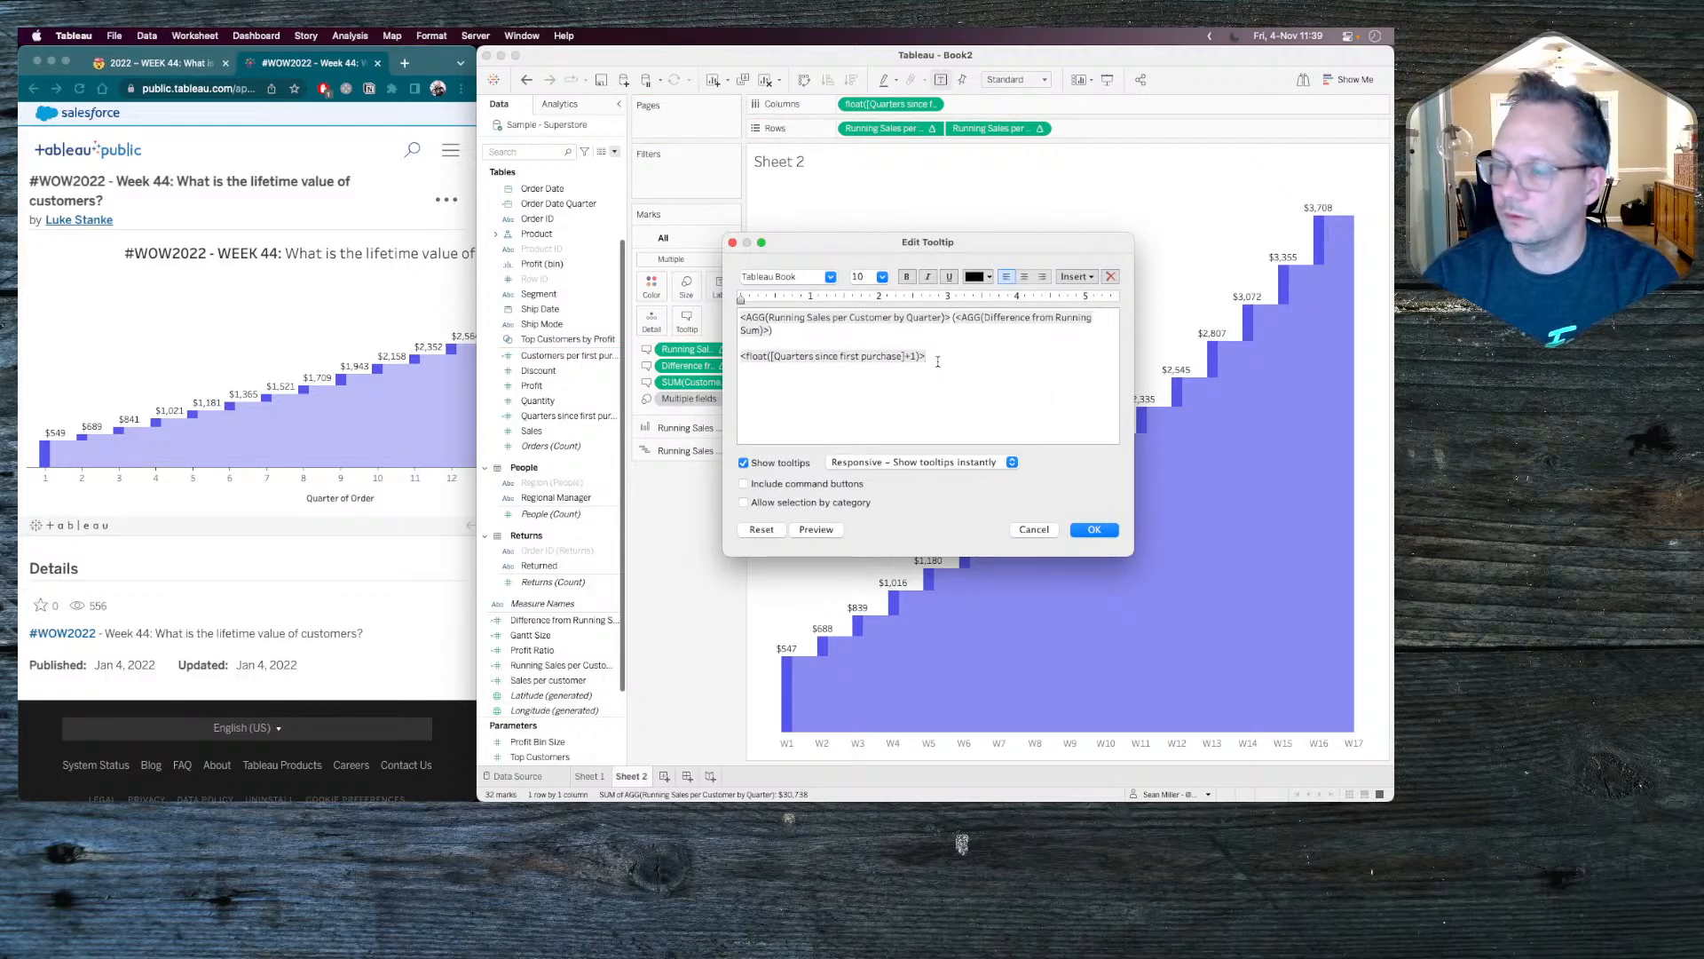
pyautogui.click(1075, 276)
pyautogui.click(1161, 574)
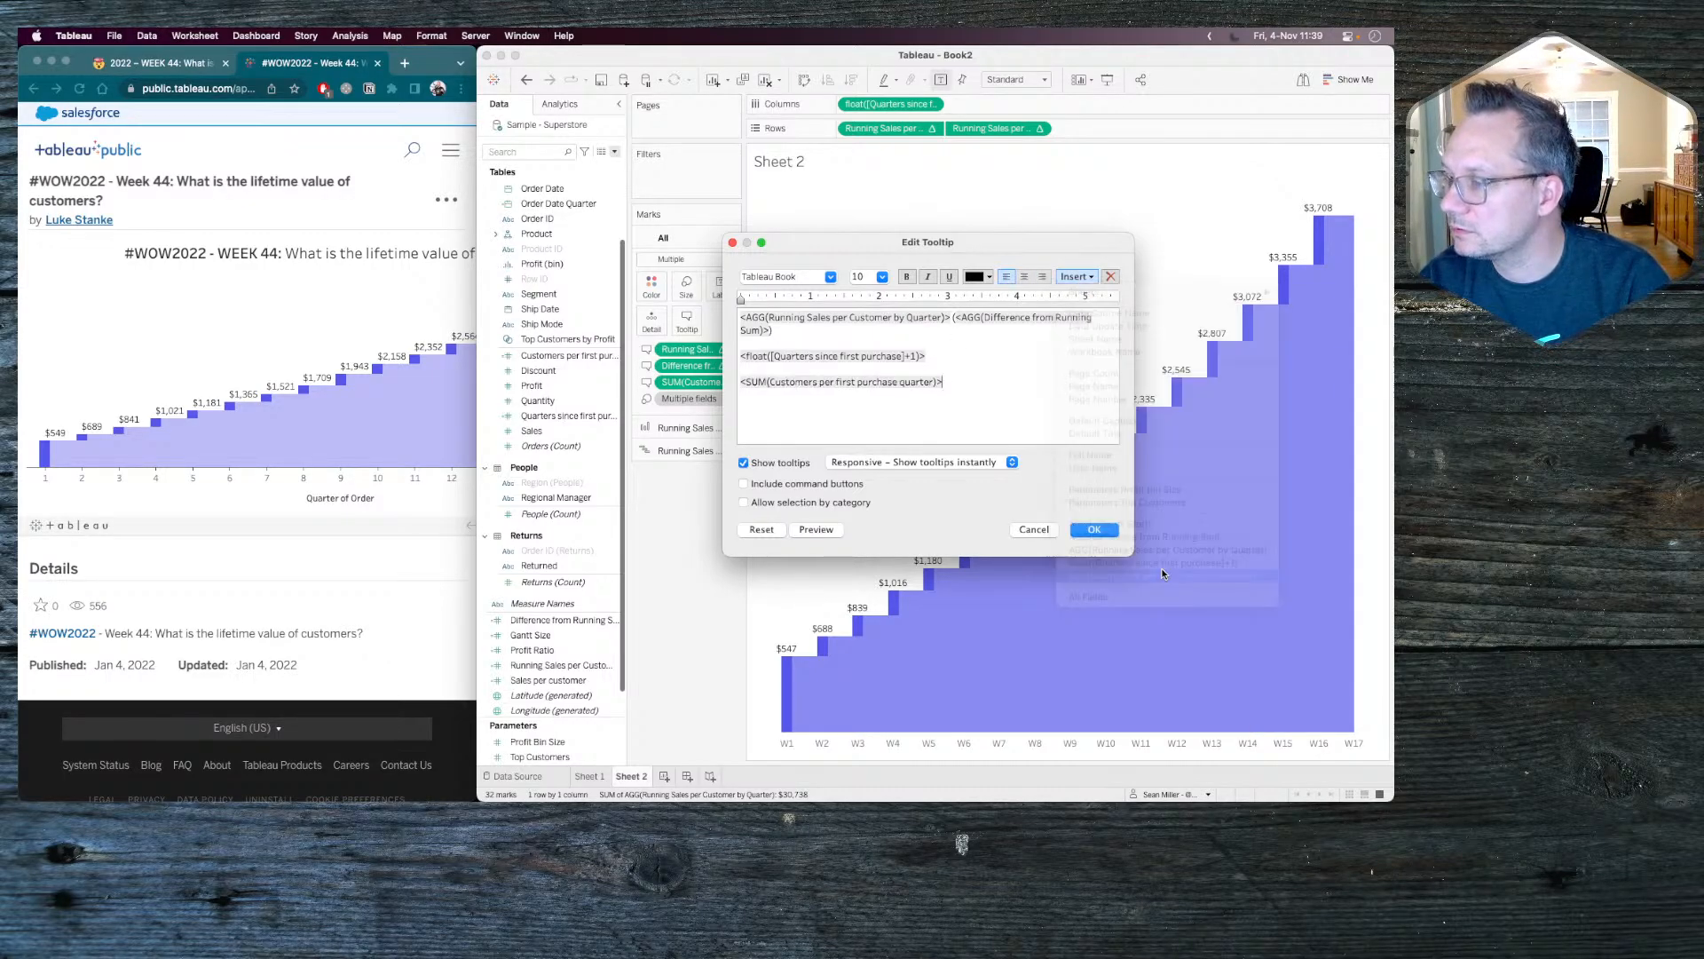
pyautogui.click(1091, 530)
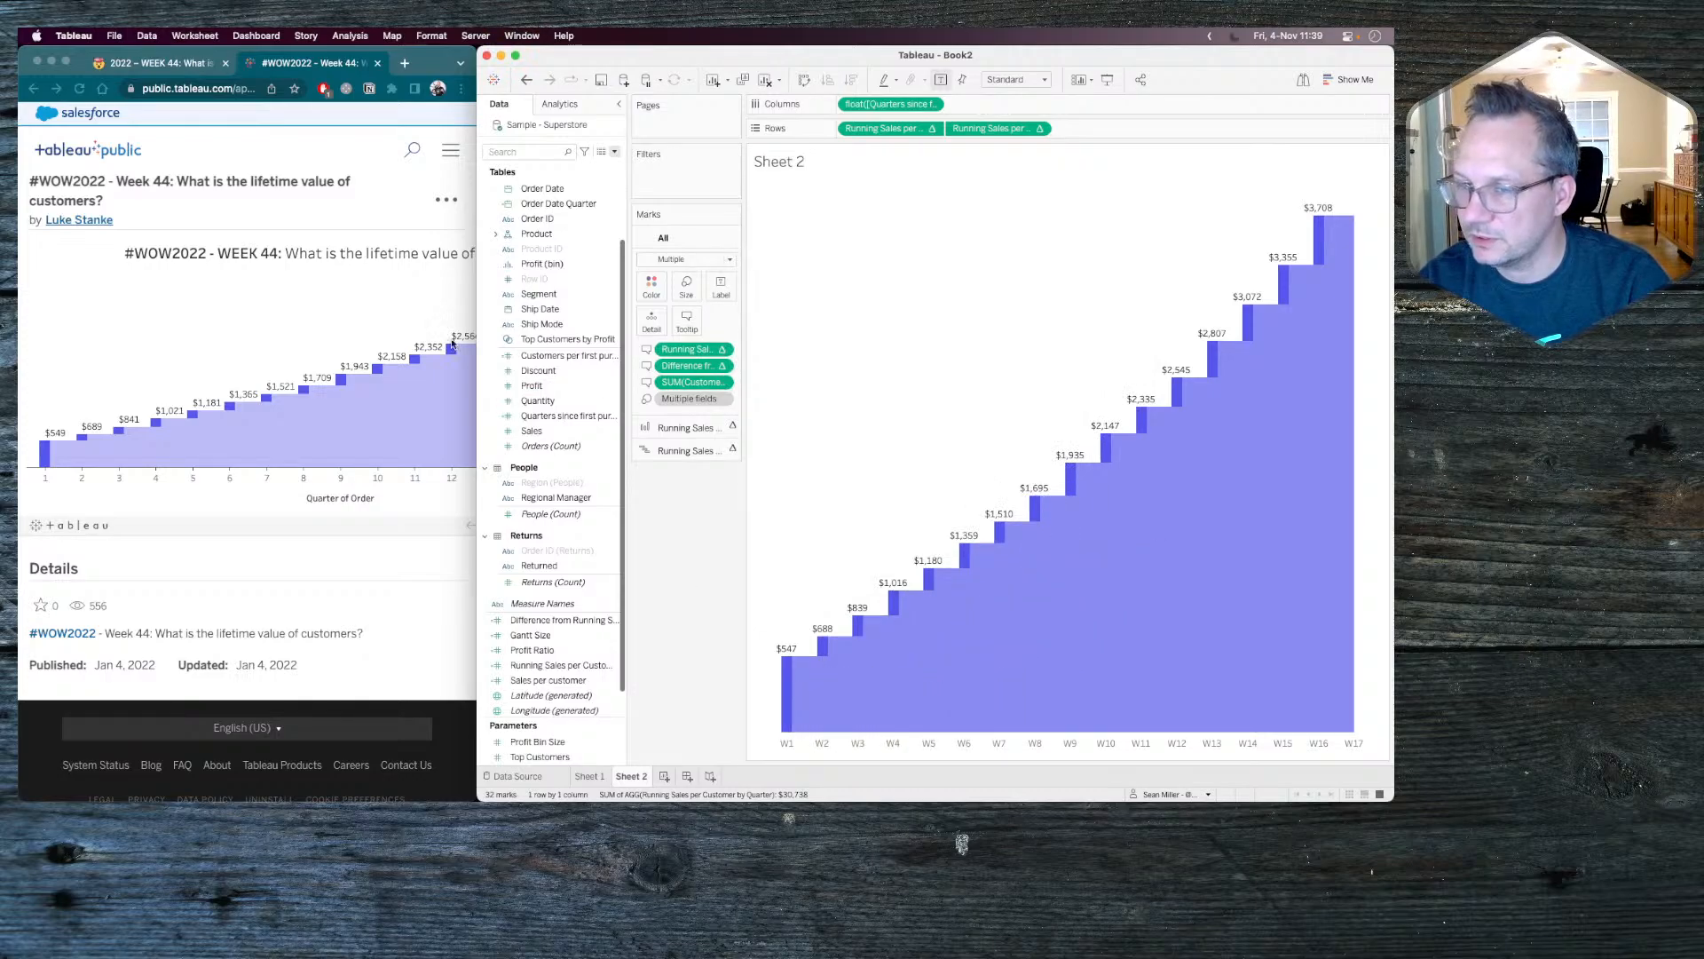
# Recheck the reference chart in Chrome, and replace Difference from Running Sum with Gantt Size among the all-marks tooltip fields in Tableau.
pyautogui.click(322, 335)
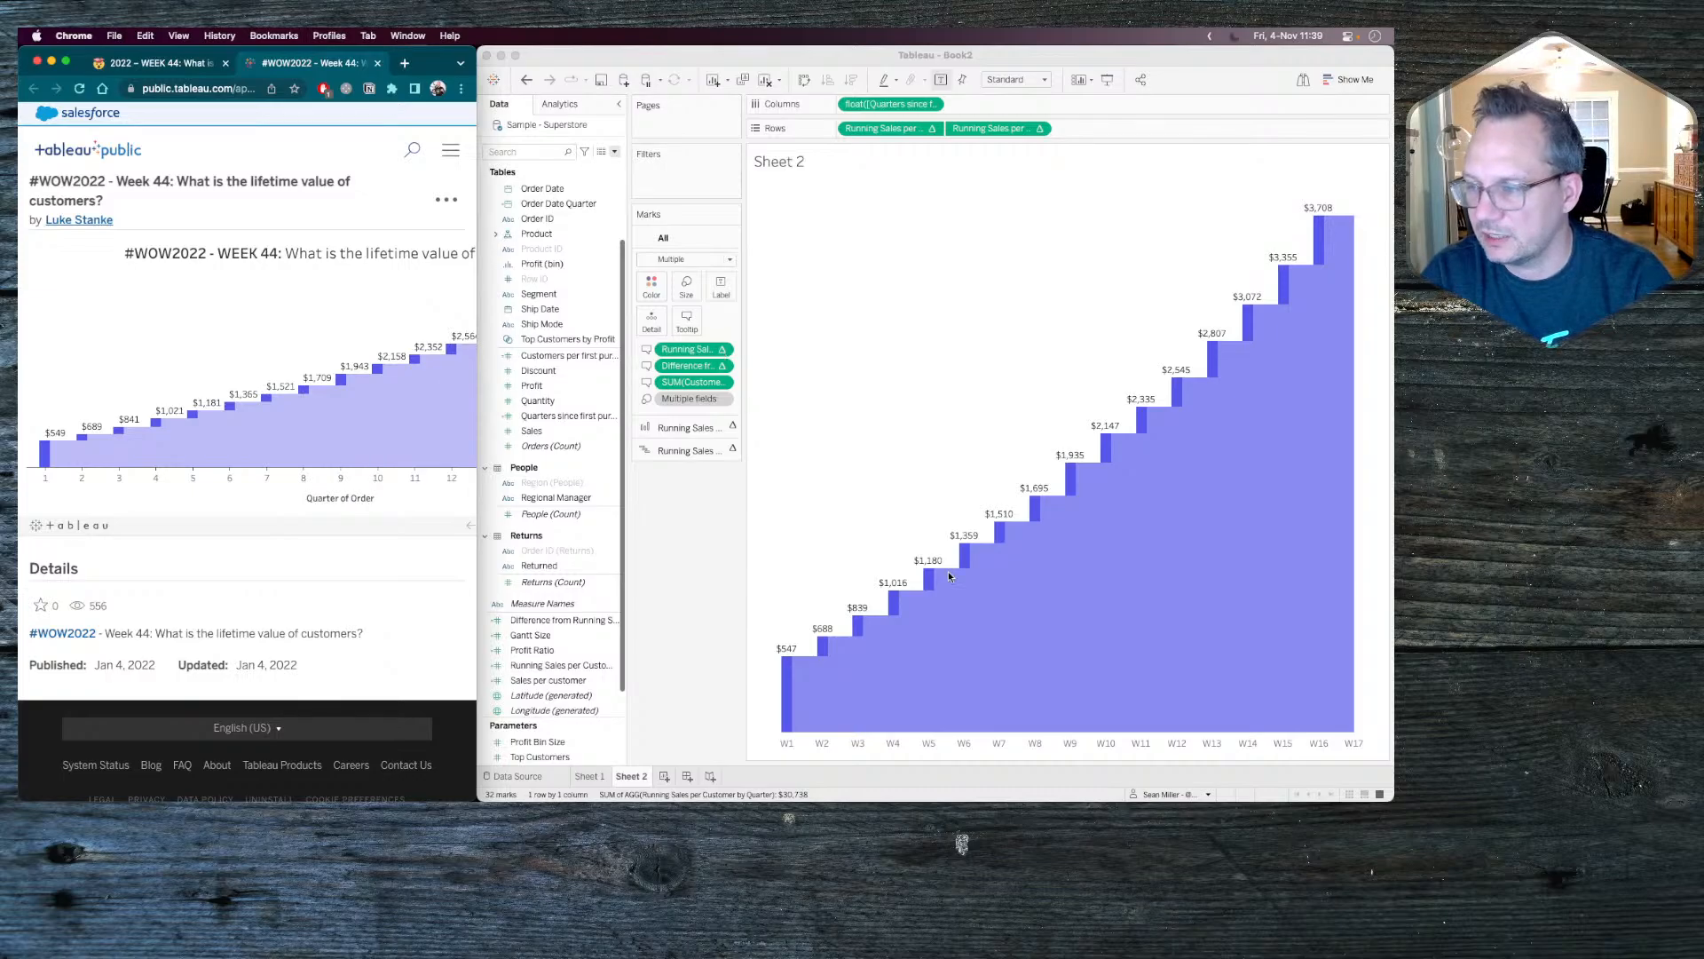
pyautogui.click(1036, 607)
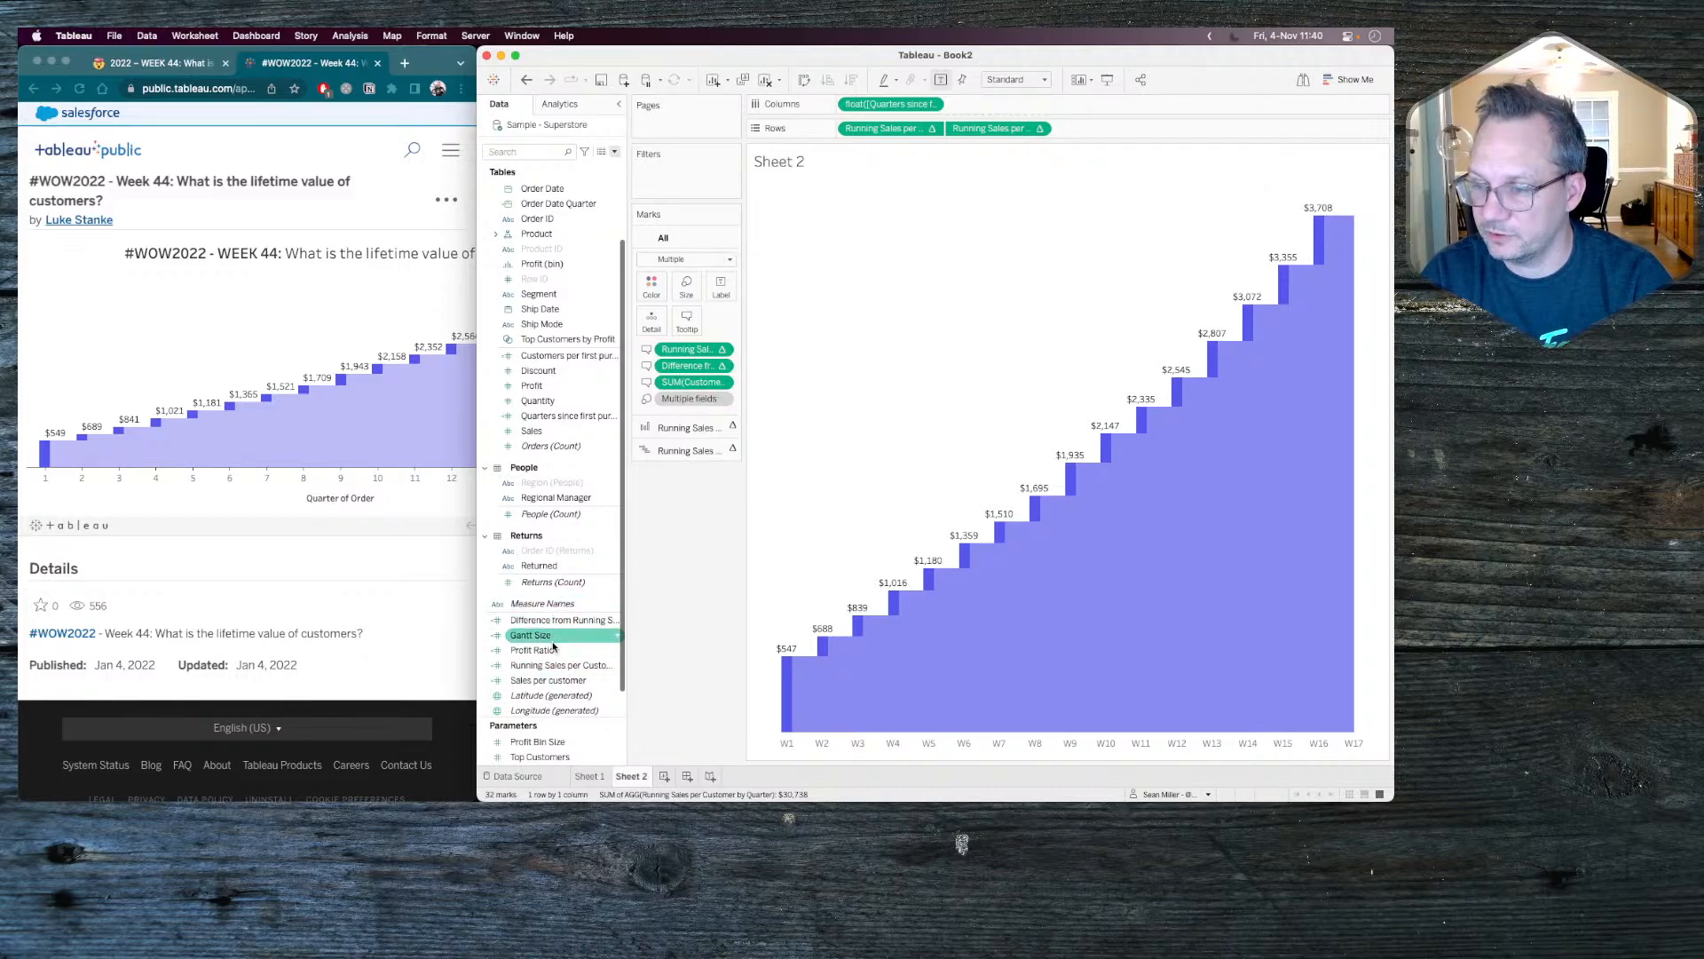
pyautogui.moveTo(548, 639); pyautogui.dragTo(695, 371)
pyautogui.moveTo(790, 708)
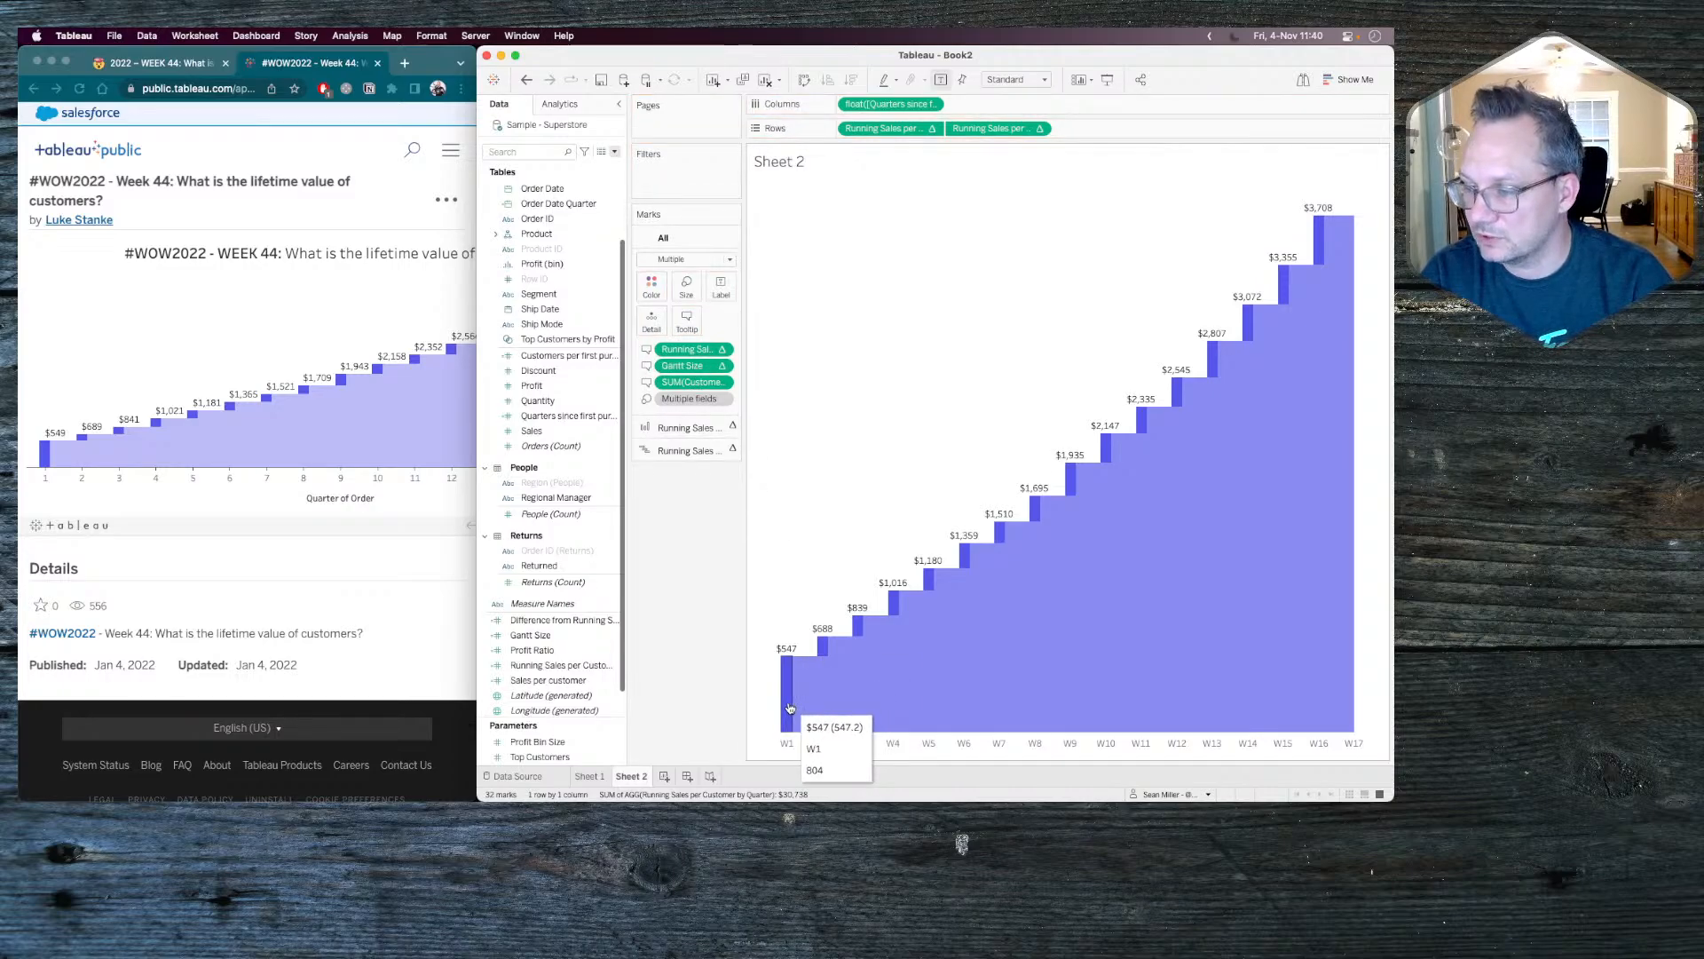